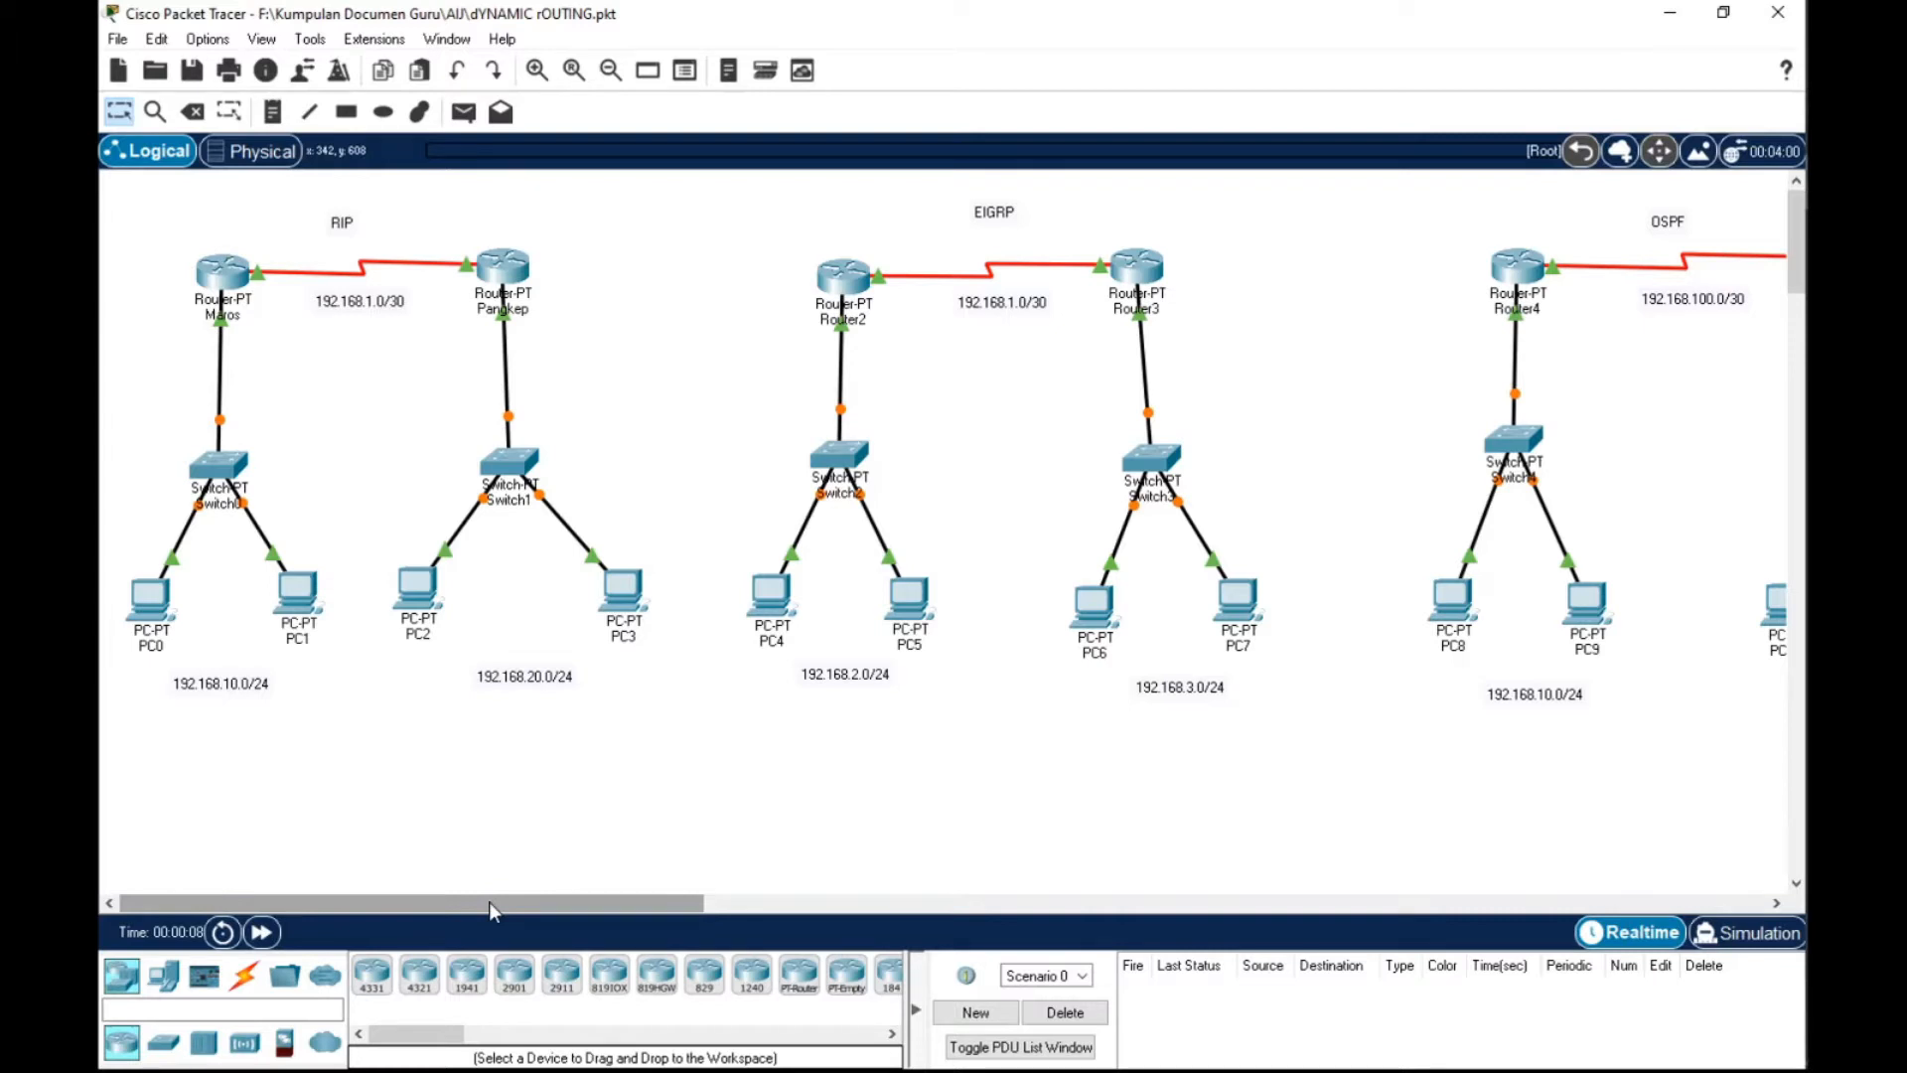
Place two Router-PT routers in the empty workspace beyond PC11, one diagonally below the other
left_click_drag(489, 904, 1072, 828)
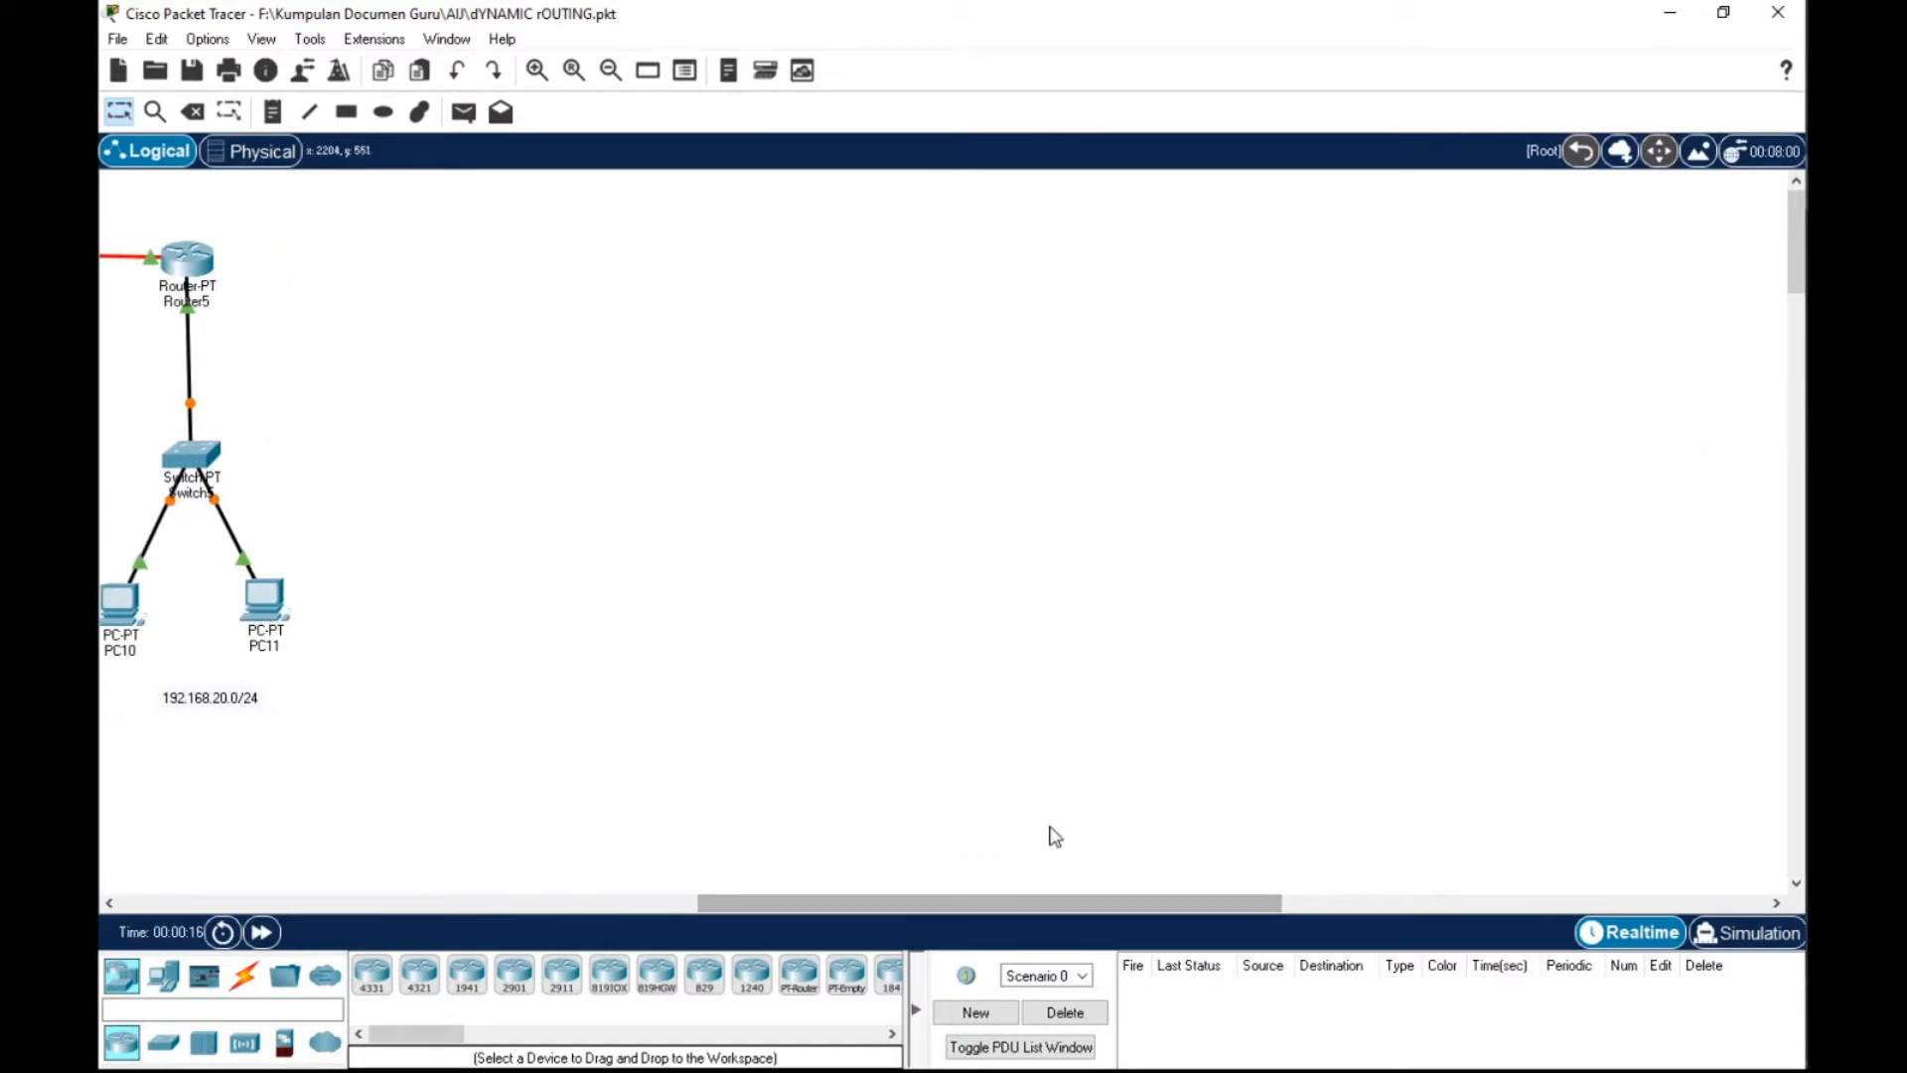
left_click_drag(1041, 908, 1094, 903)
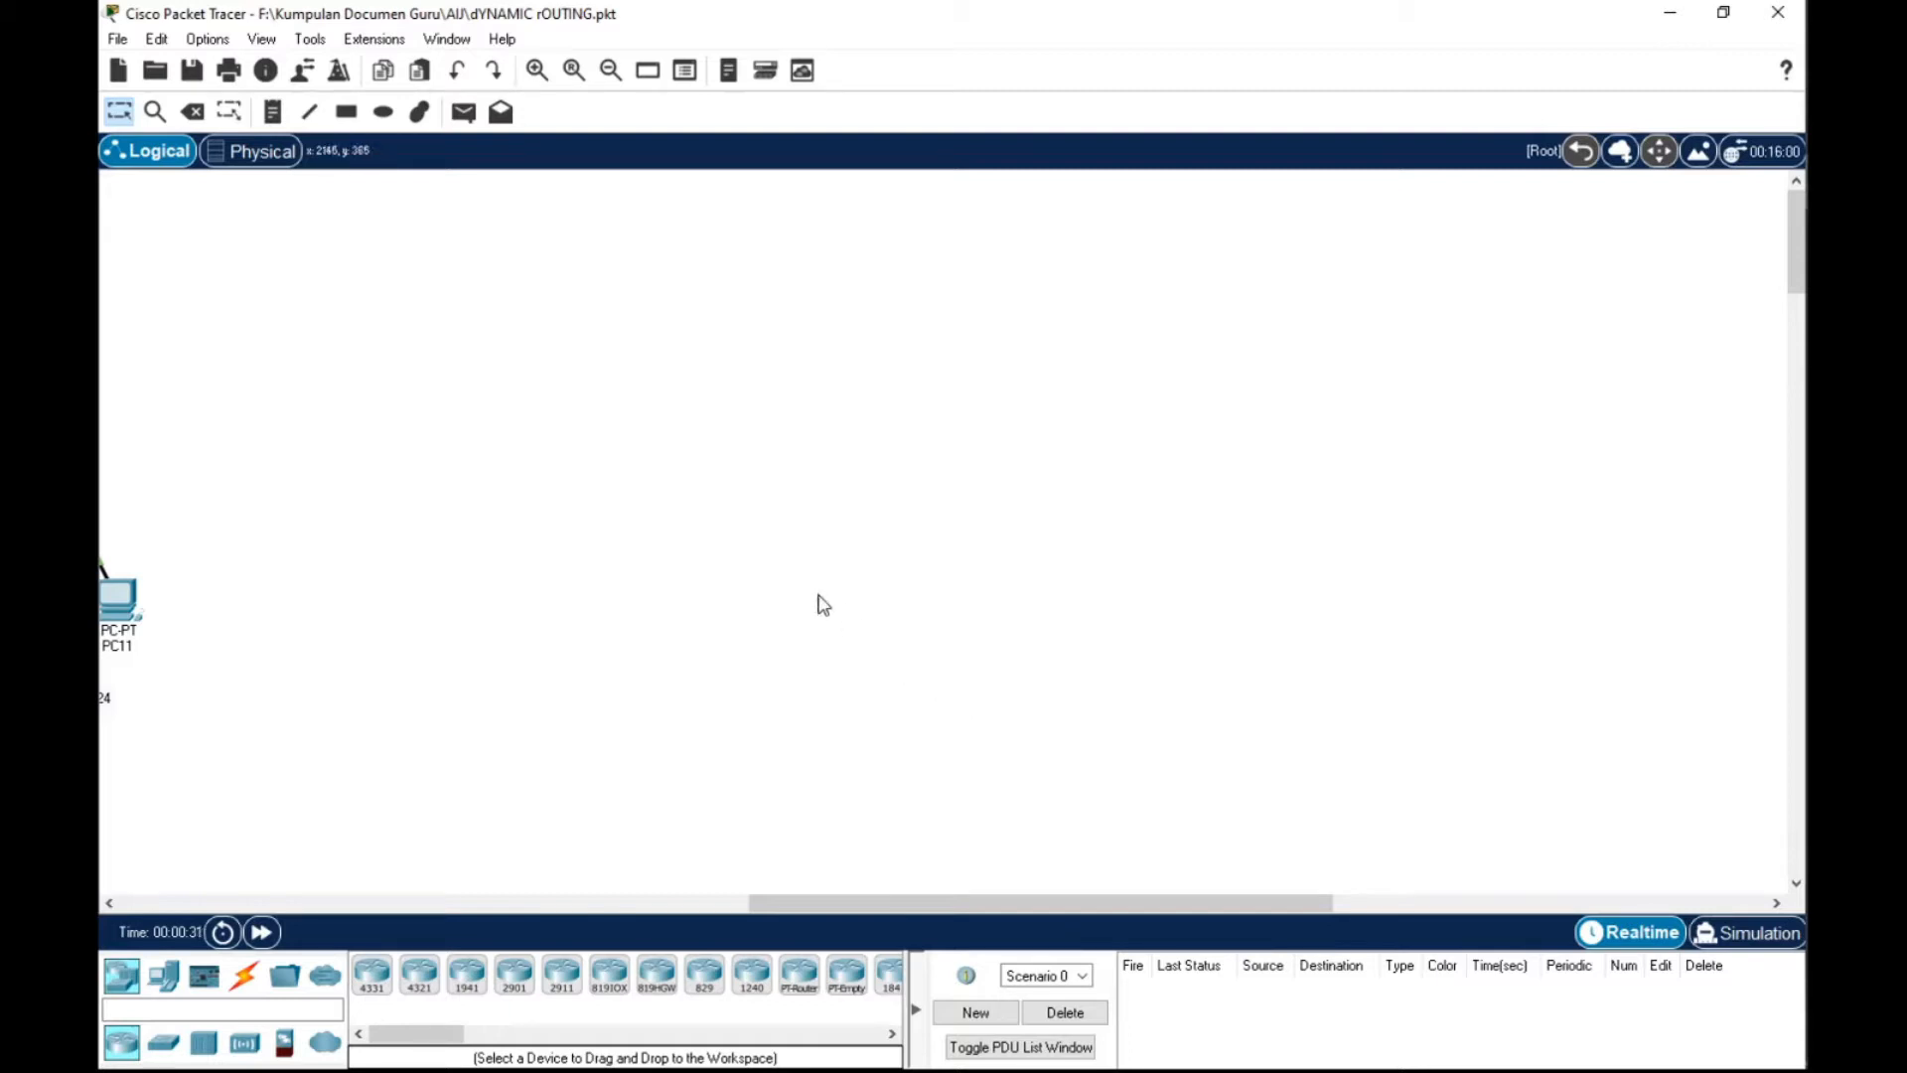
left_click(807, 977)
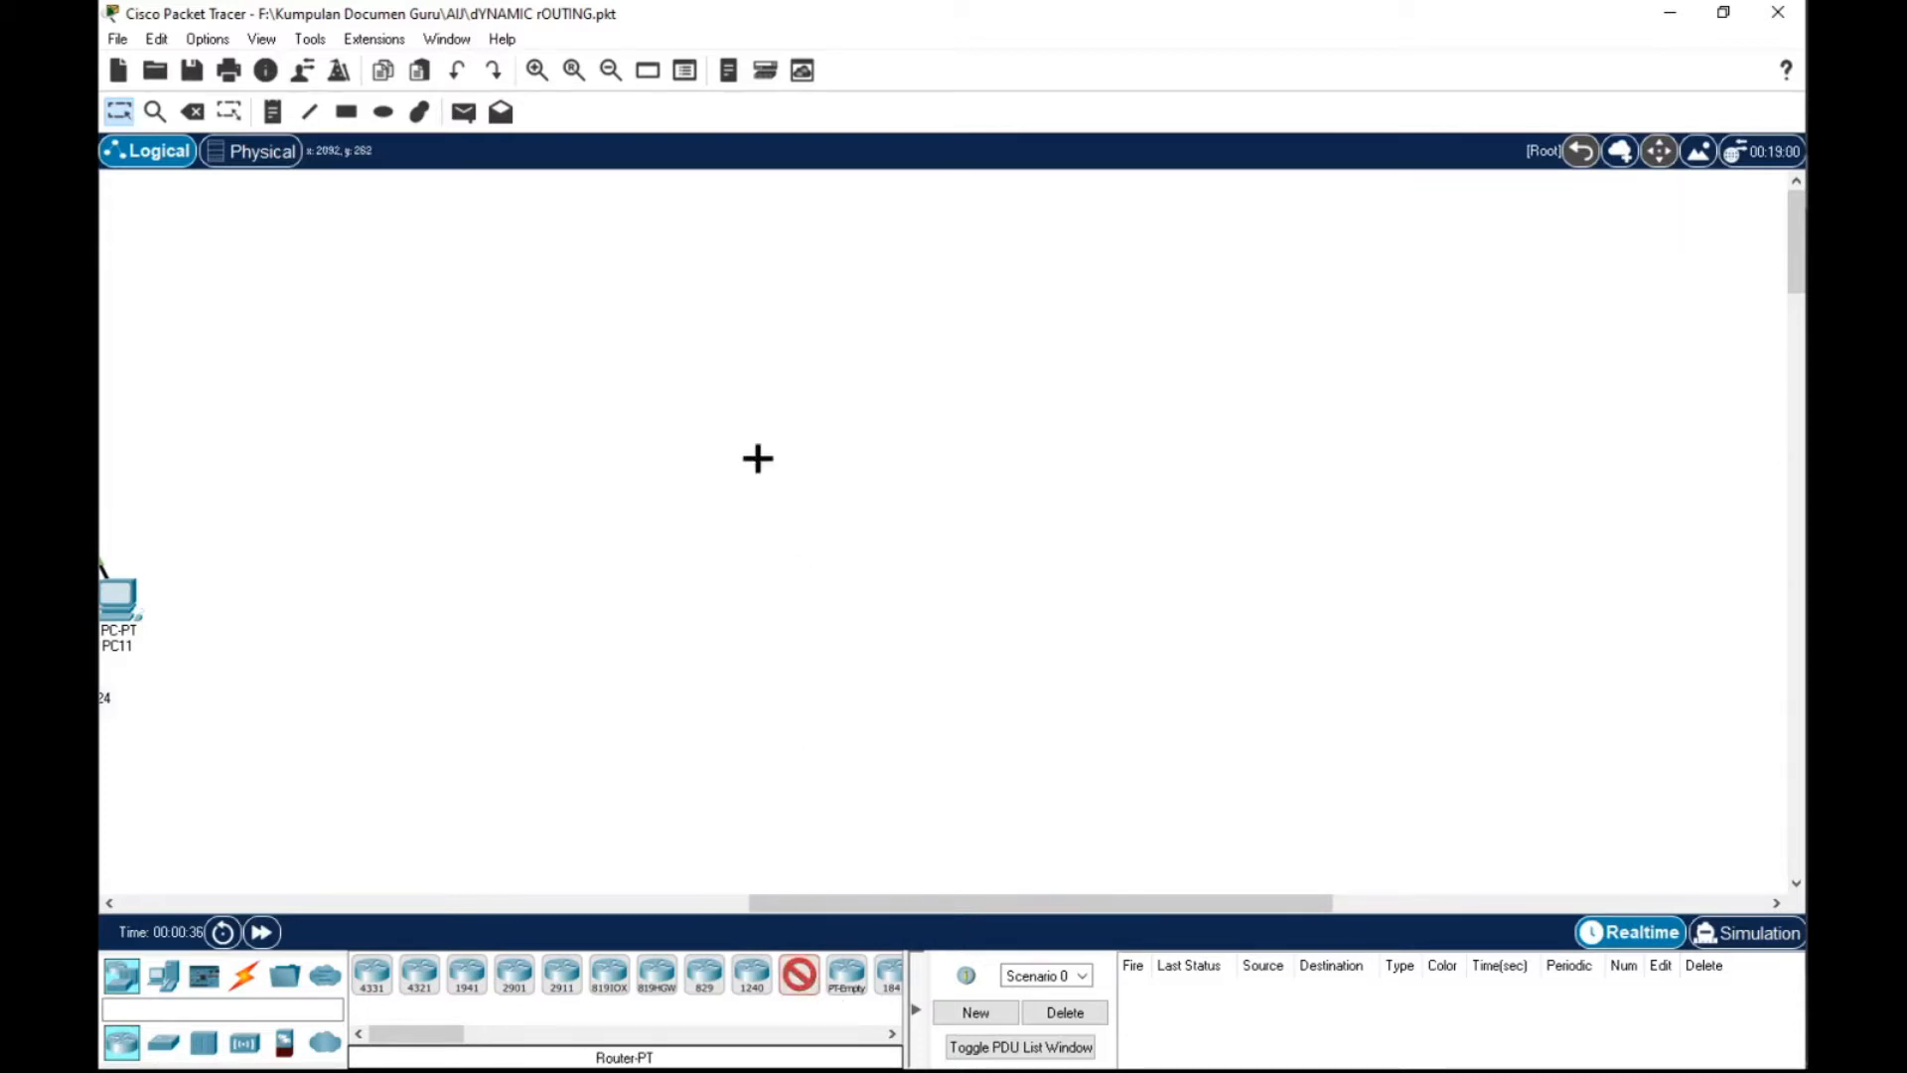
left_click(842, 282)
left_click_drag(856, 320, 680, 506)
left_click(1037, 352)
left_click_drag(689, 501, 676, 545)
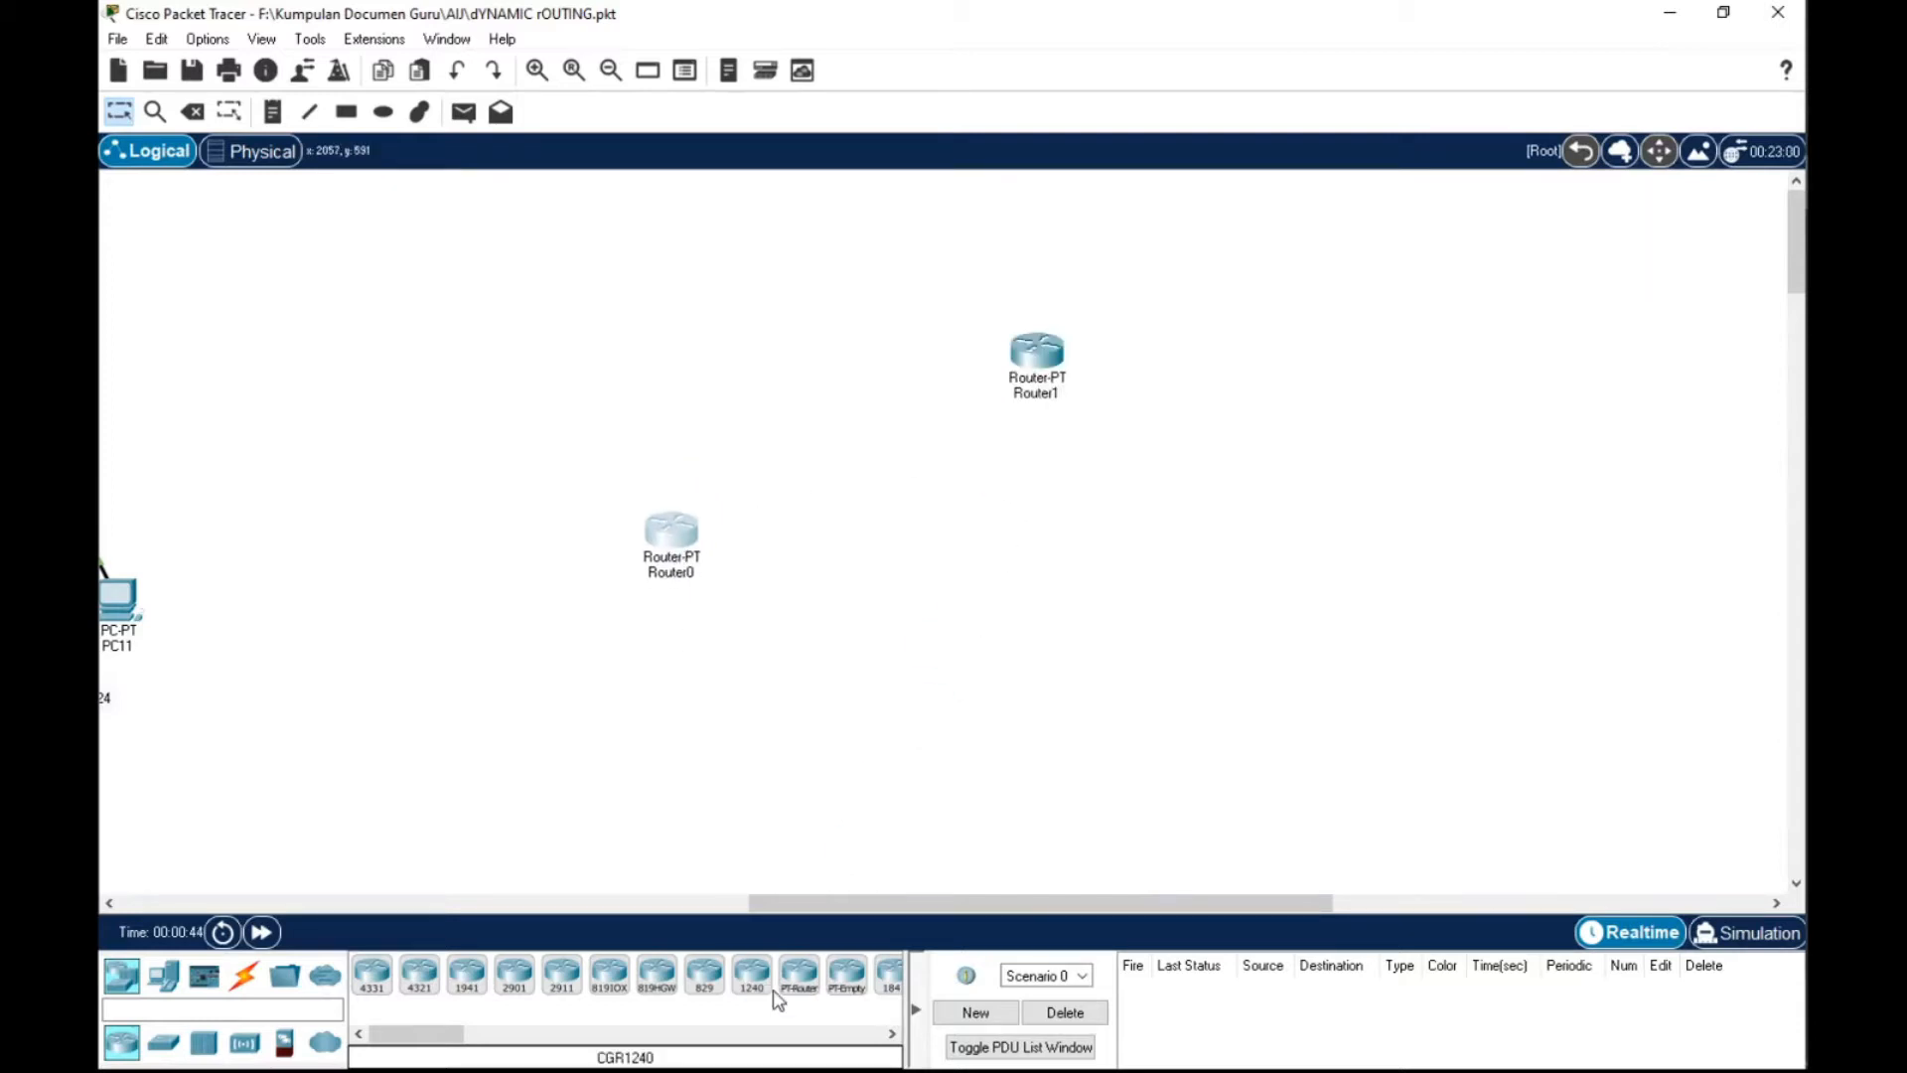
Add a third Router-PT below the upper router and arrange the three routers in a triangle
left_click_drag(794, 983, 1114, 689)
left_click(1110, 682)
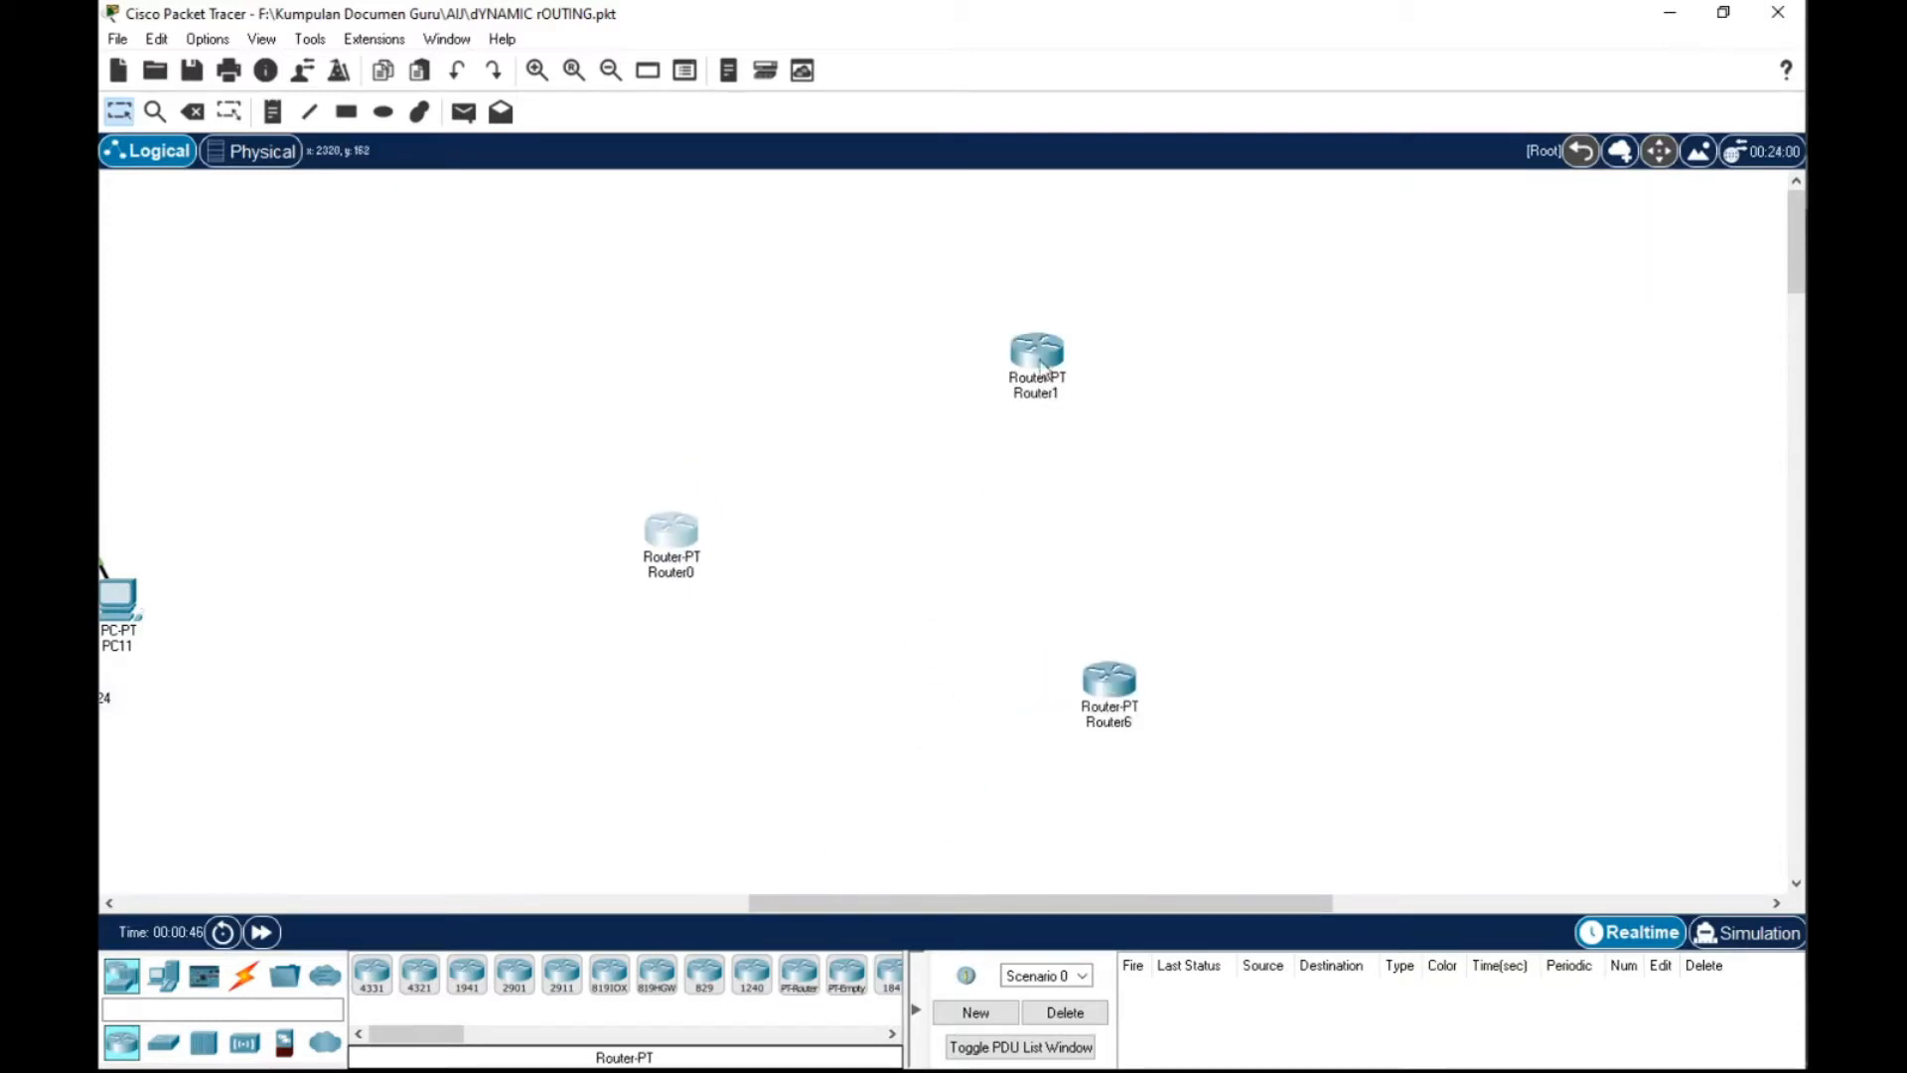
left_click_drag(1037, 353, 1001, 298)
left_click_drag(1109, 684, 1129, 657)
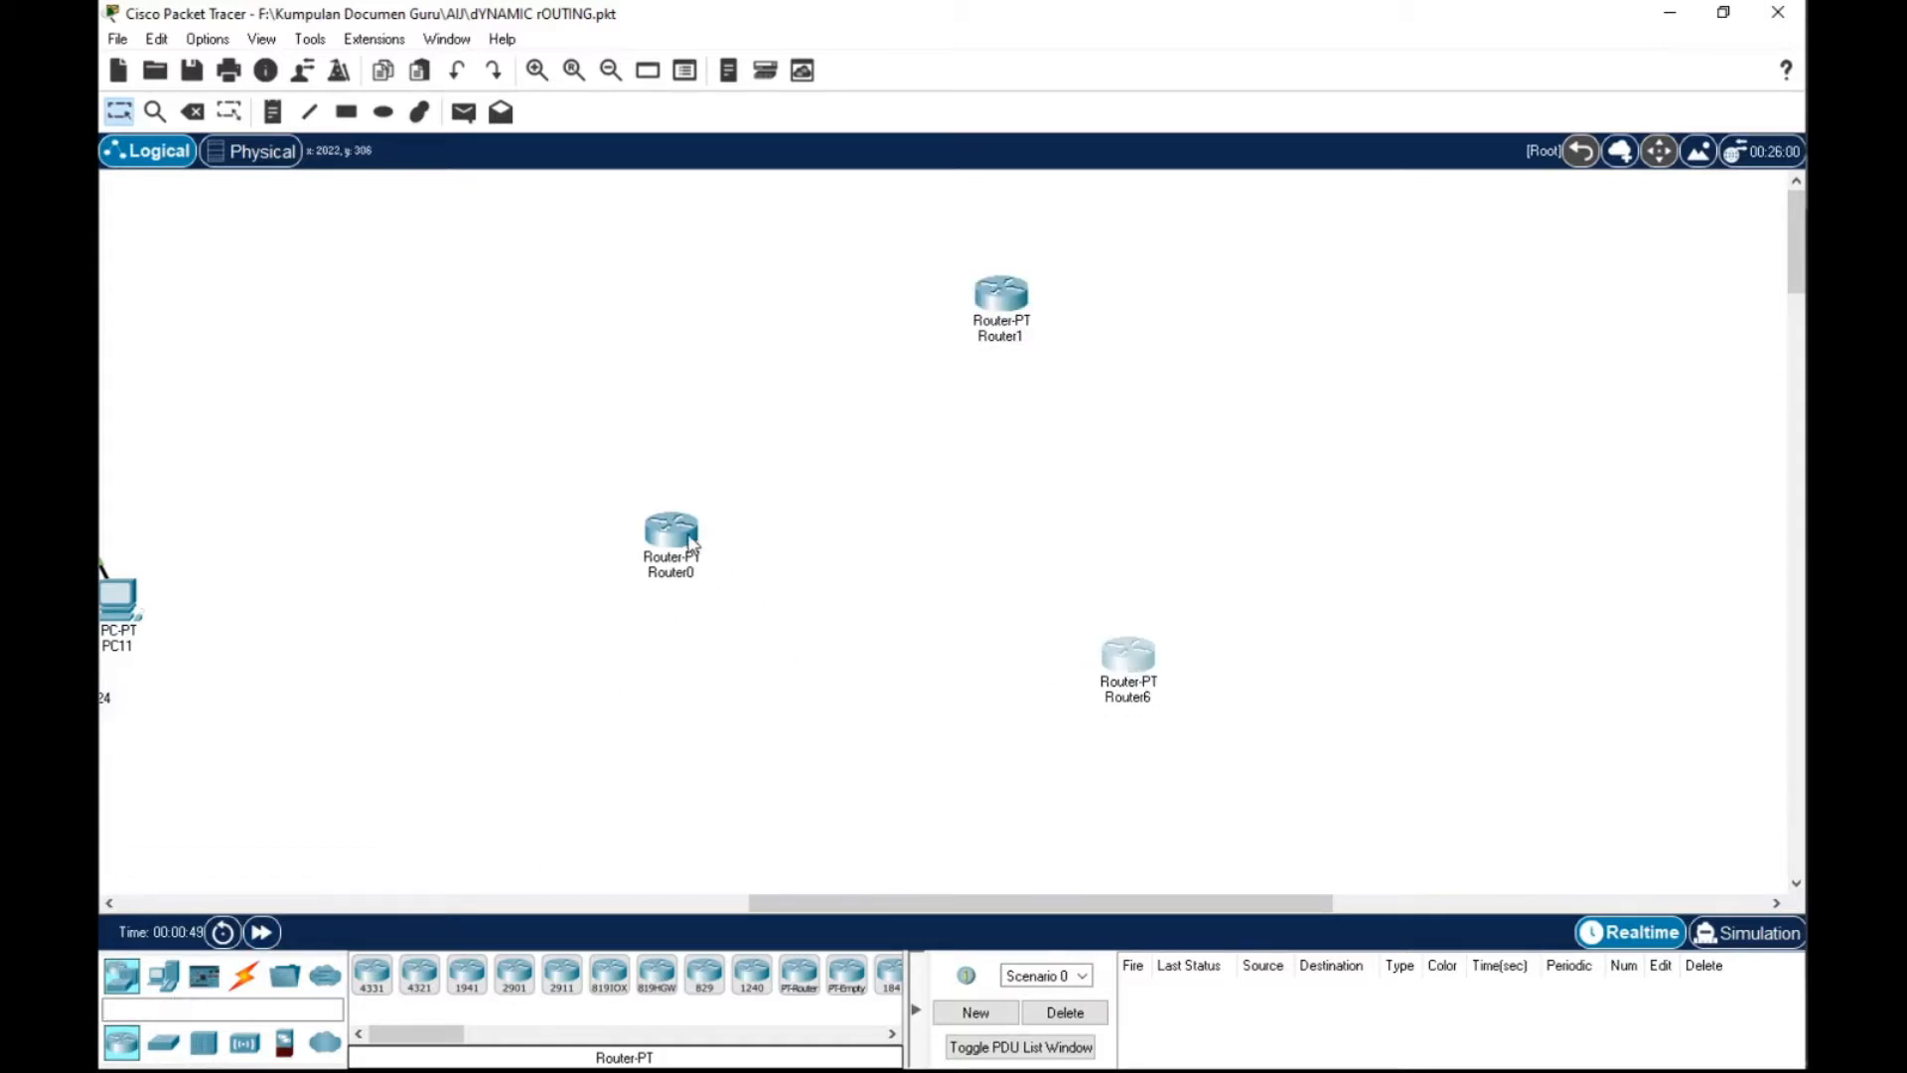
left_click_drag(669, 534, 674, 541)
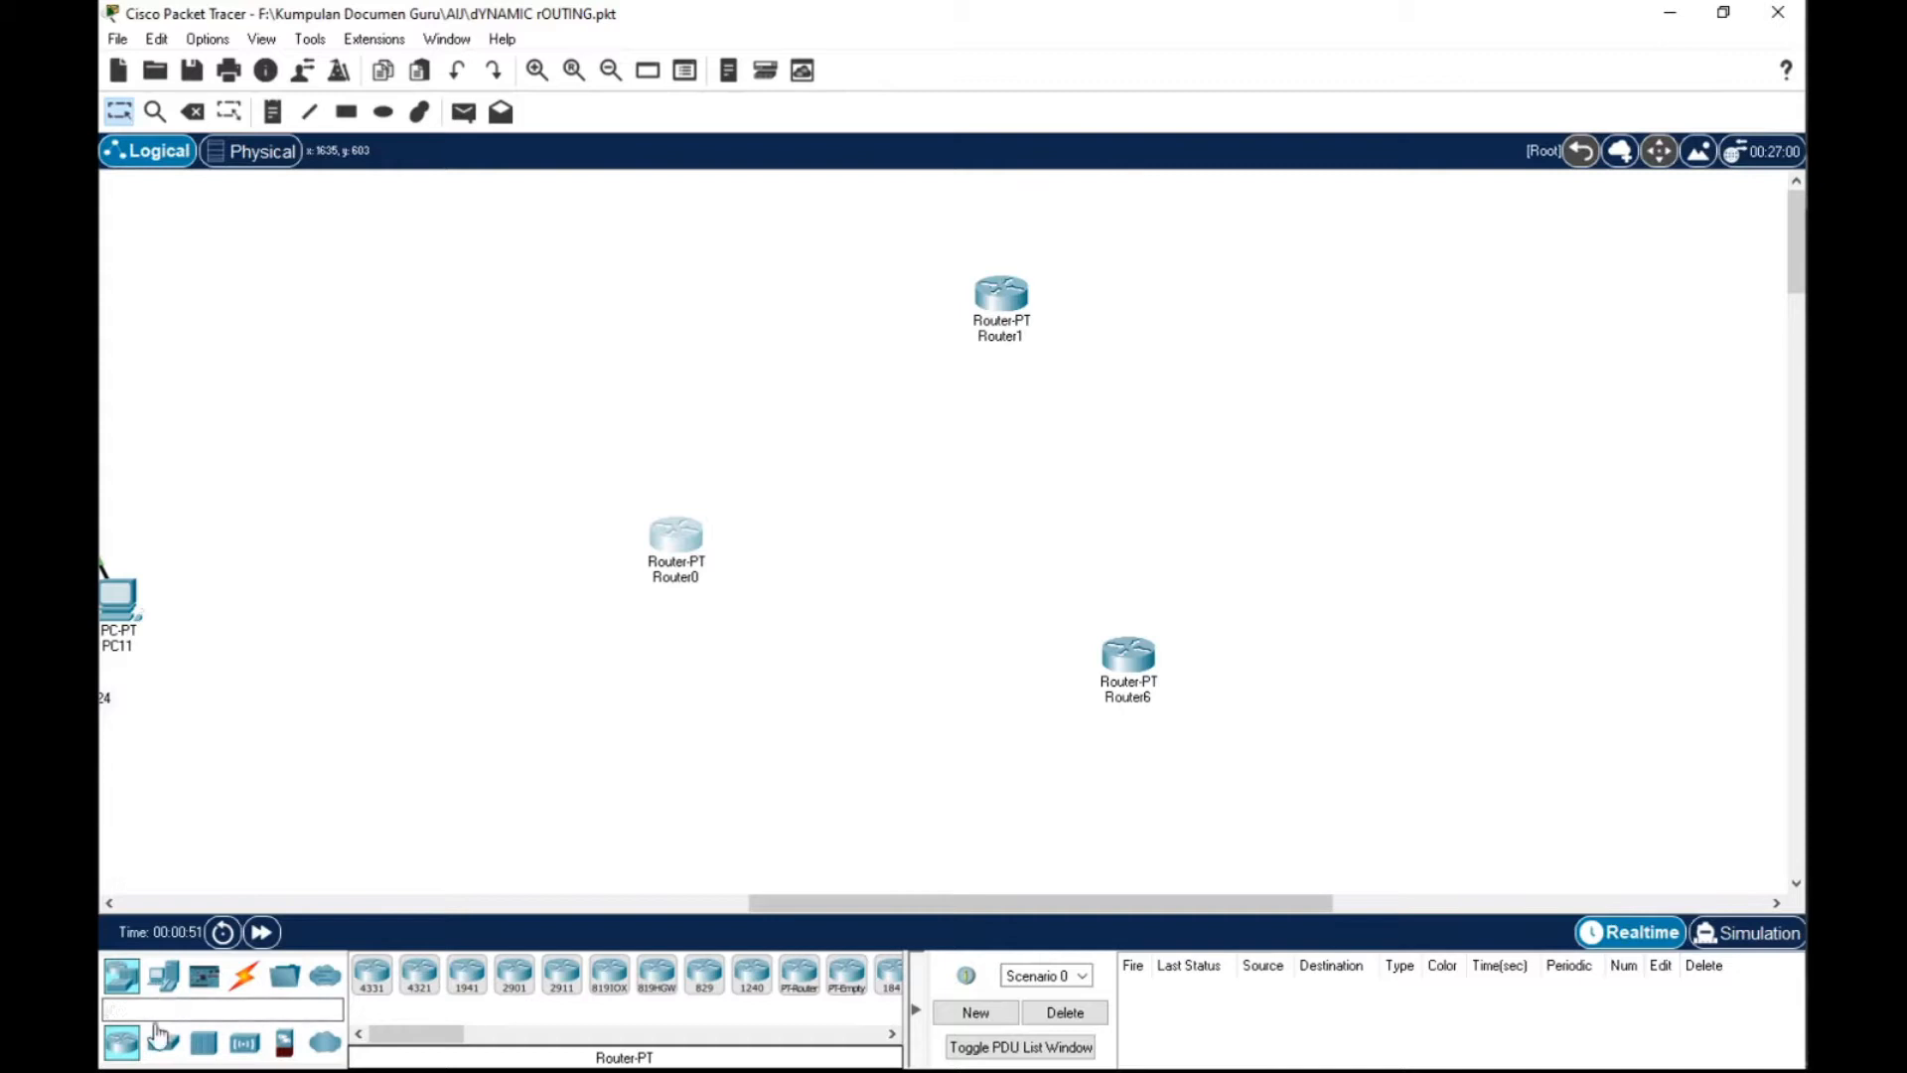
Place one Switch-PT up and outward from Router0 and another up and outward from Router1
left_click(163, 1042)
left_click(422, 988)
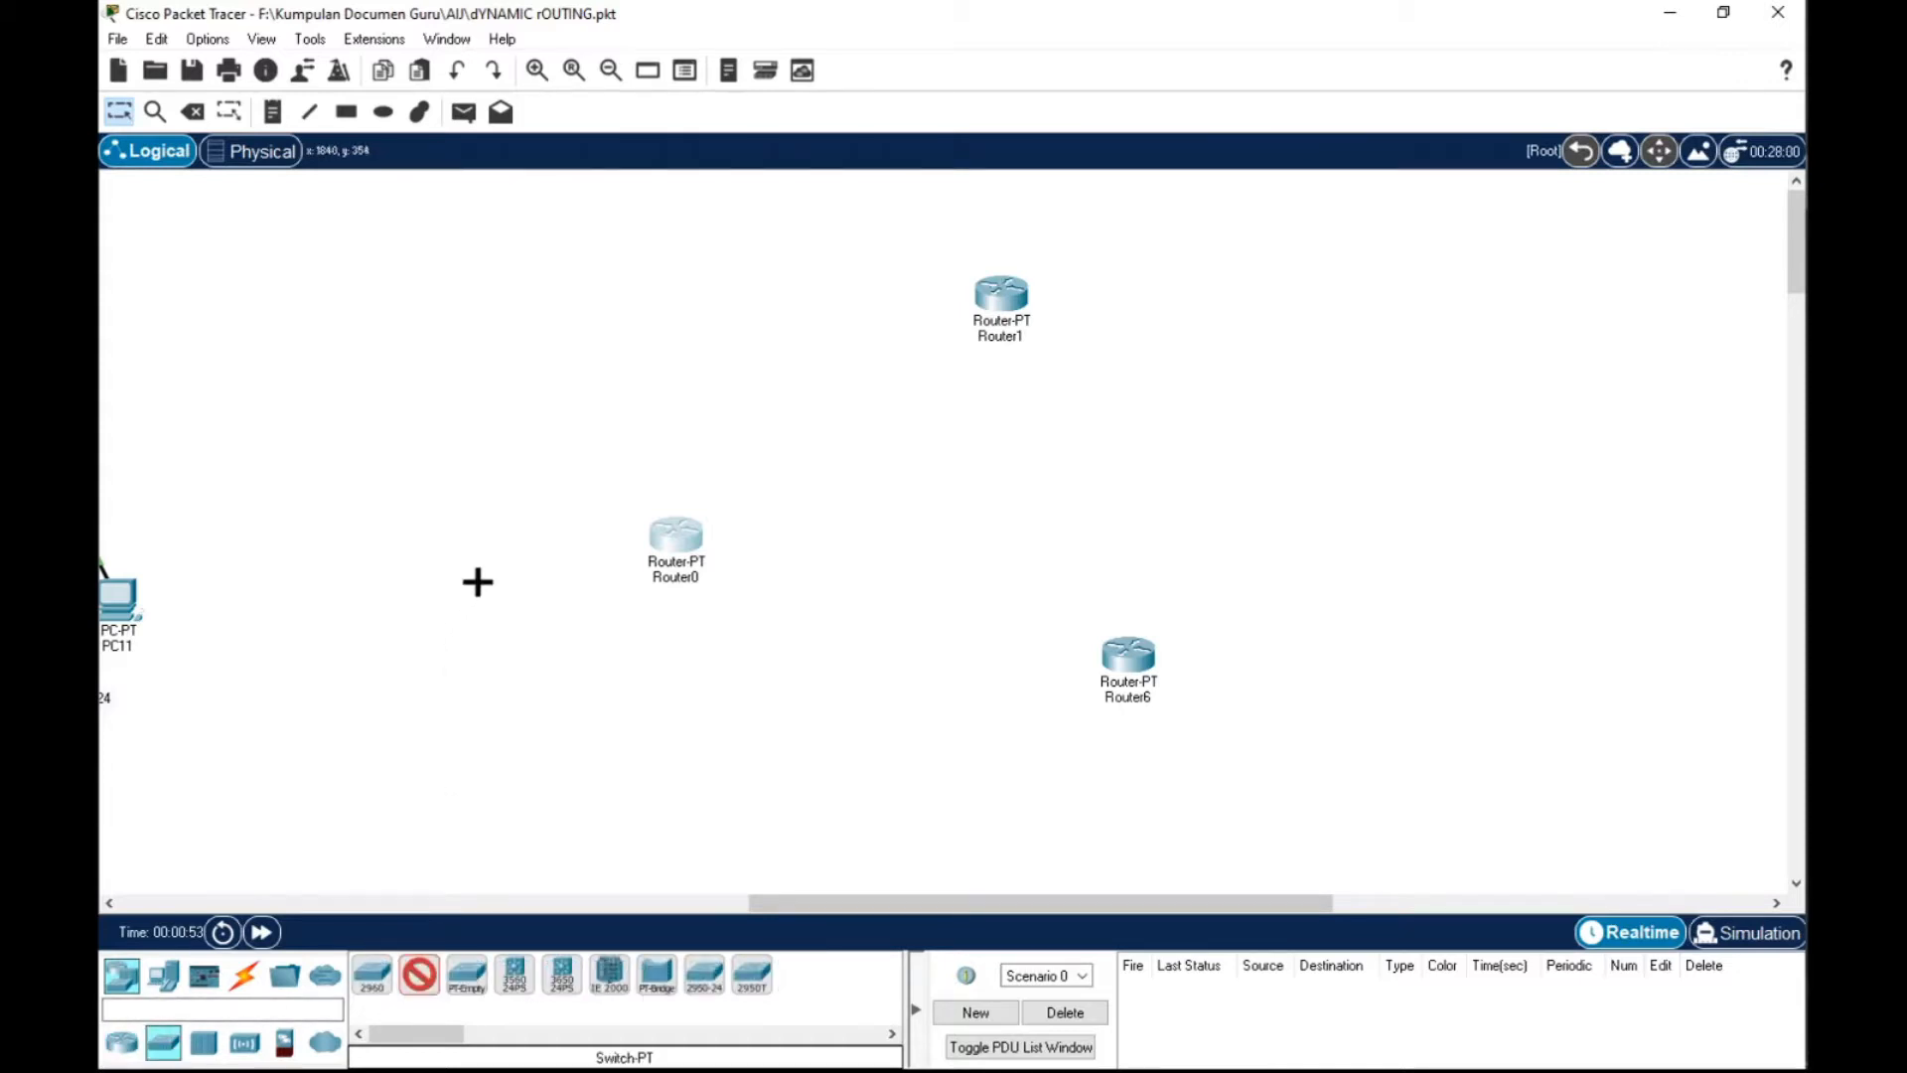
left_click(487, 546)
left_click(423, 978)
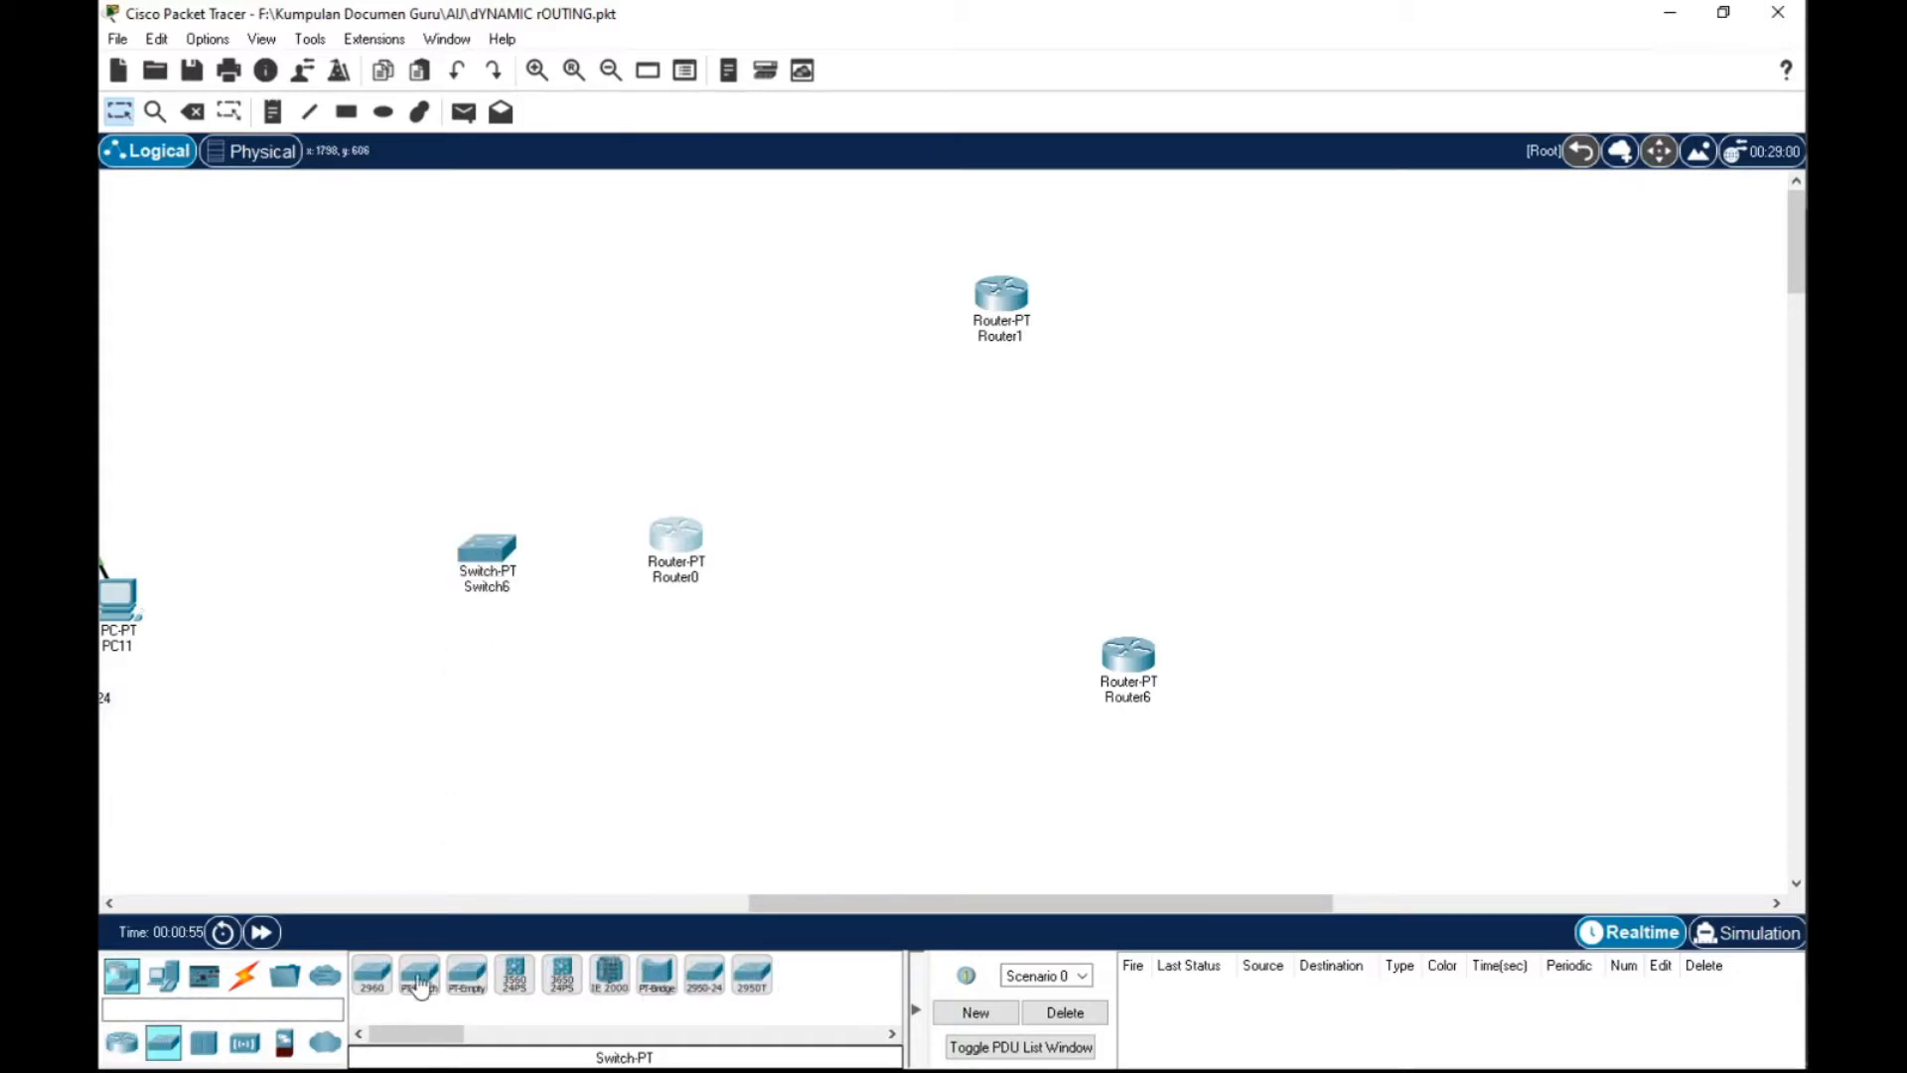
left_click(1194, 225)
left_click_drag(998, 303, 958, 336)
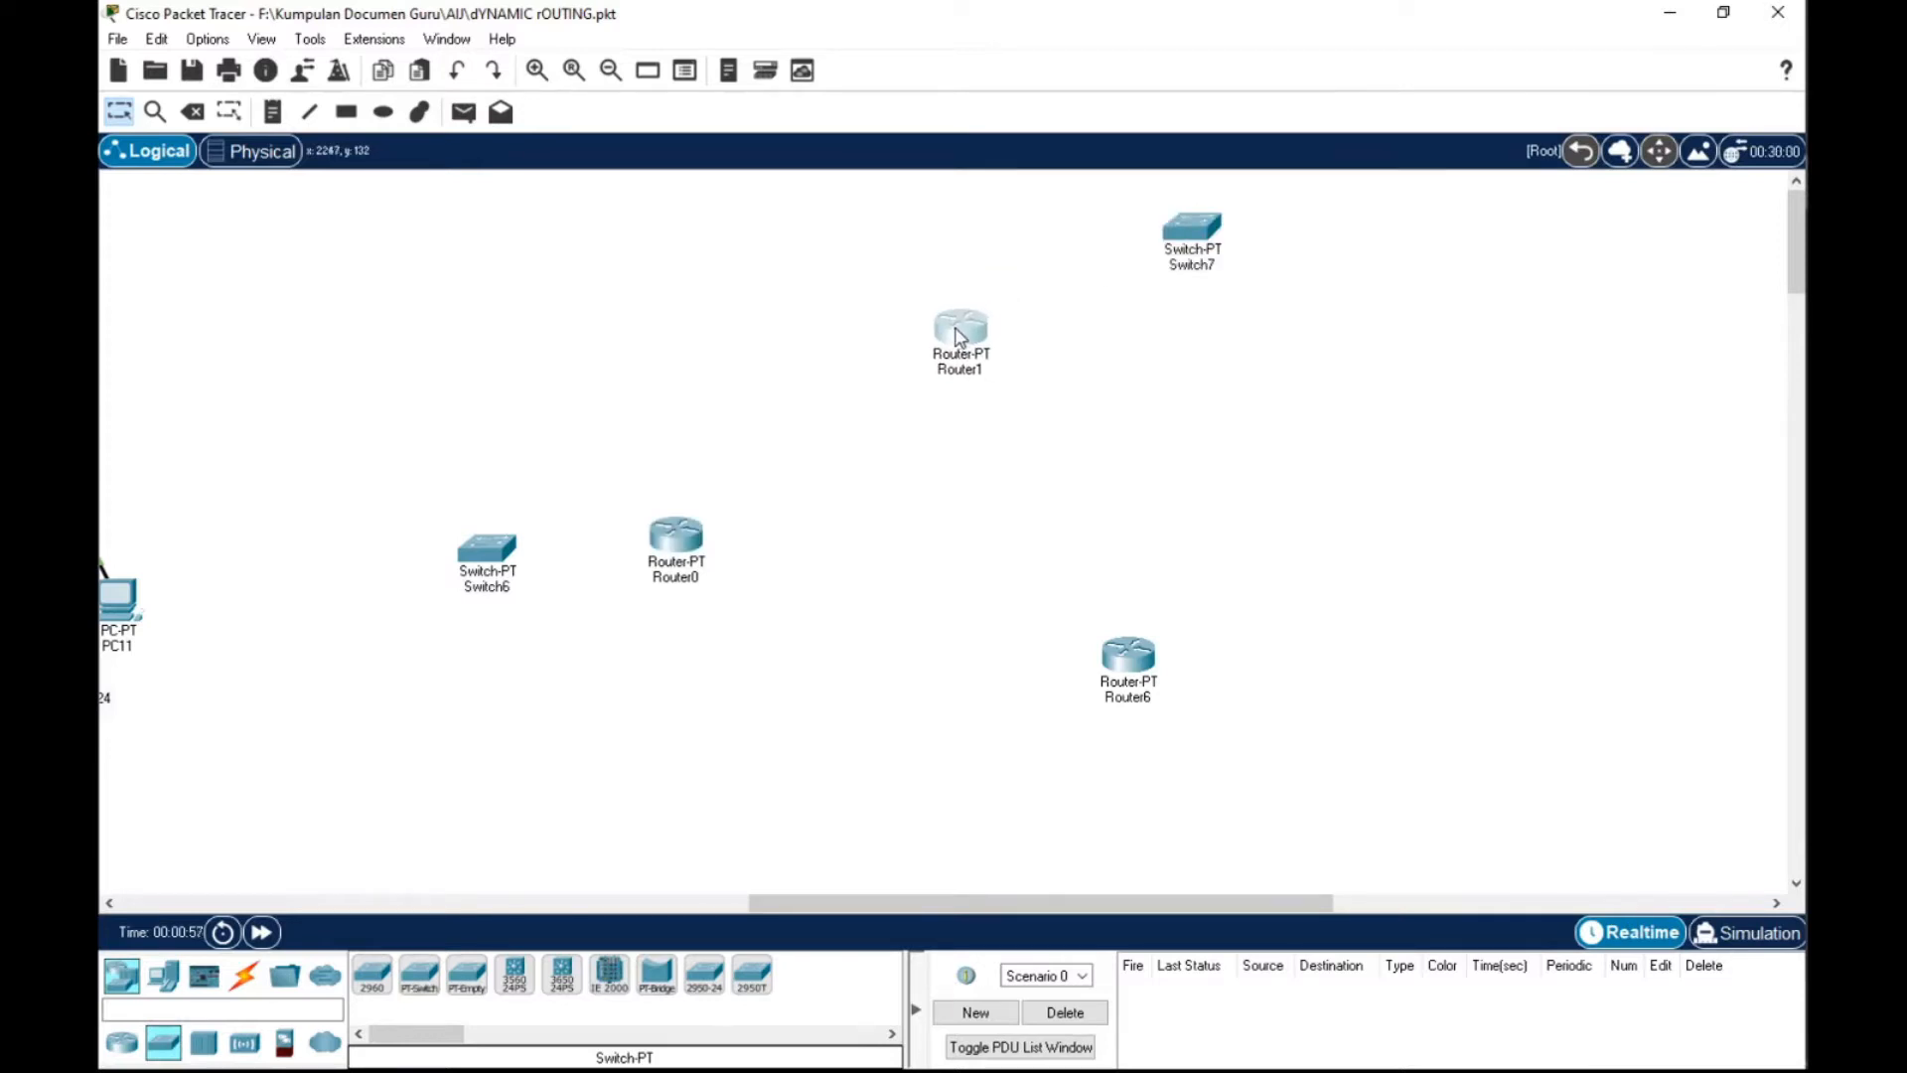
left_click_drag(492, 559, 530, 385)
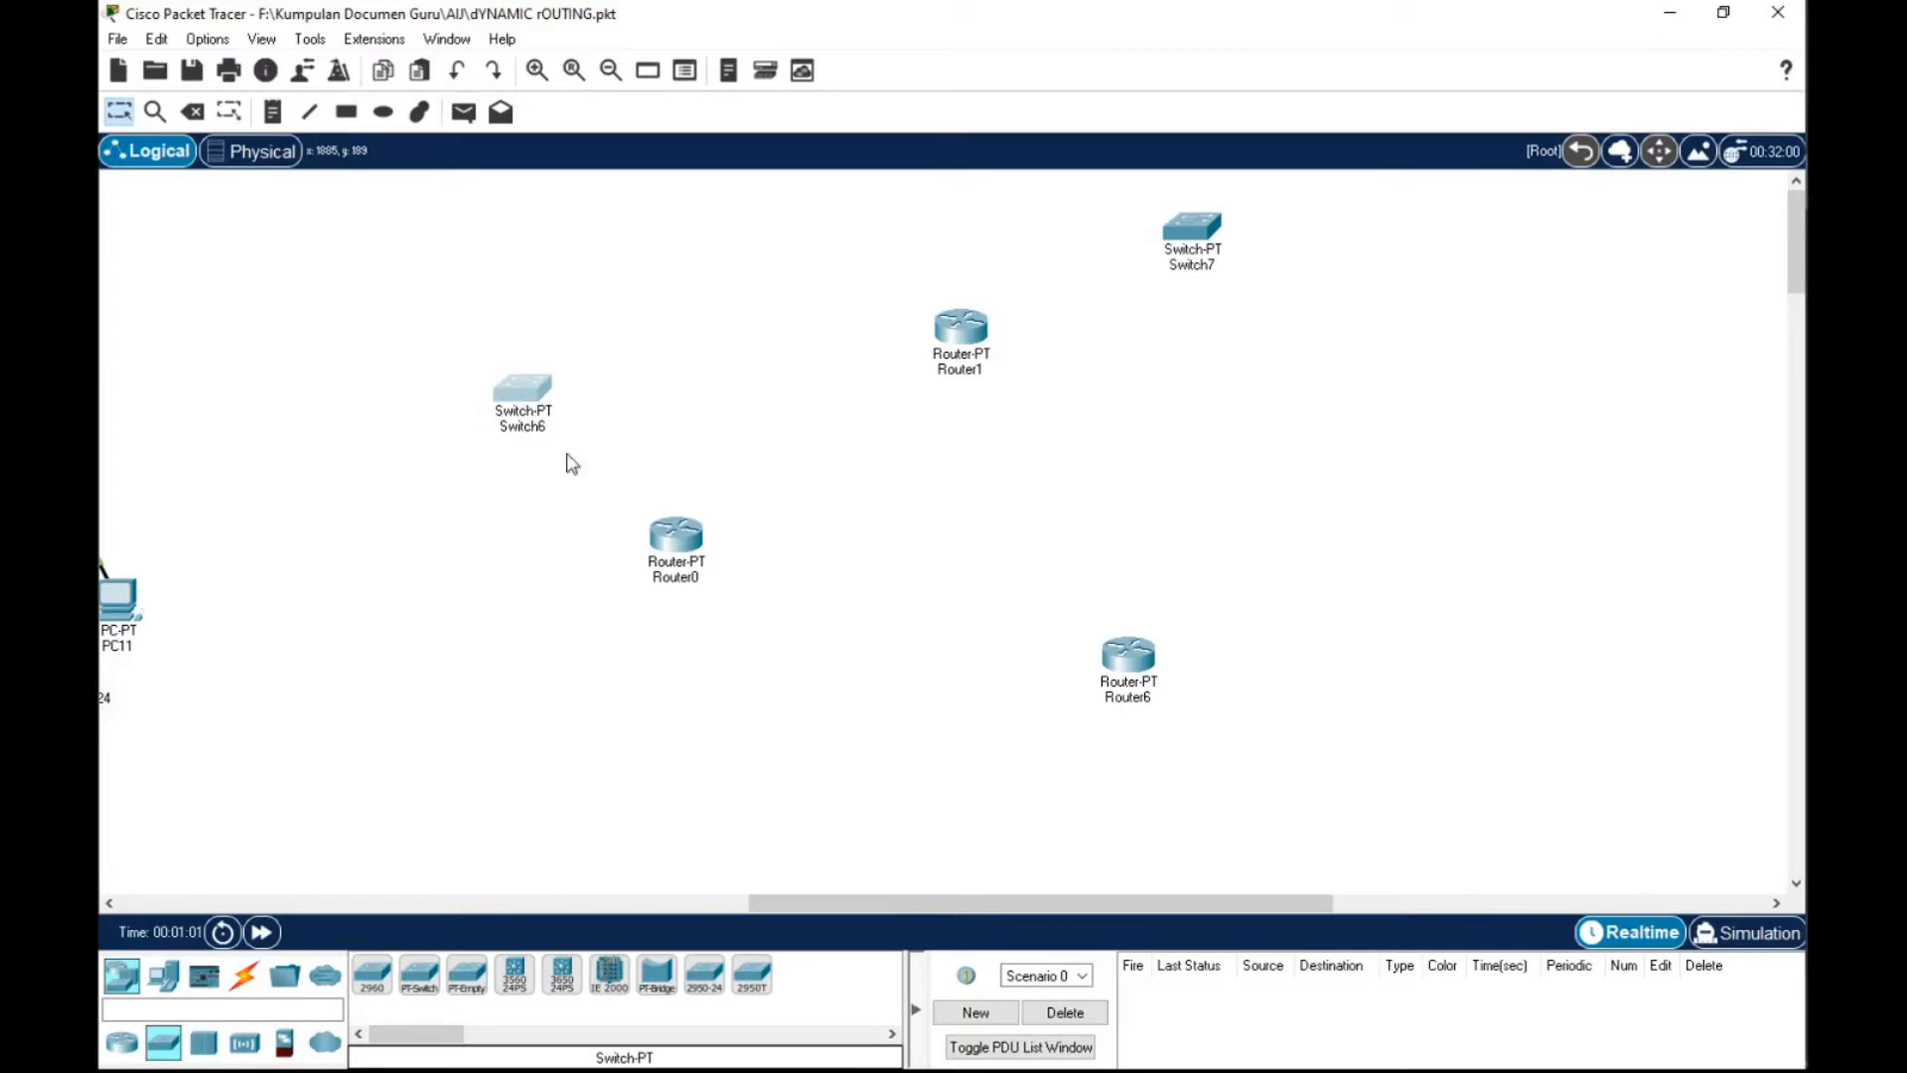
Position a third Switch-PT below Router6 and move Router6 slightly upward
left_click(956, 773)
left_click_drag(955, 773, 993, 735)
left_click_drag(1125, 663, 1118, 601)
left_click_drag(1003, 759, 1027, 786)
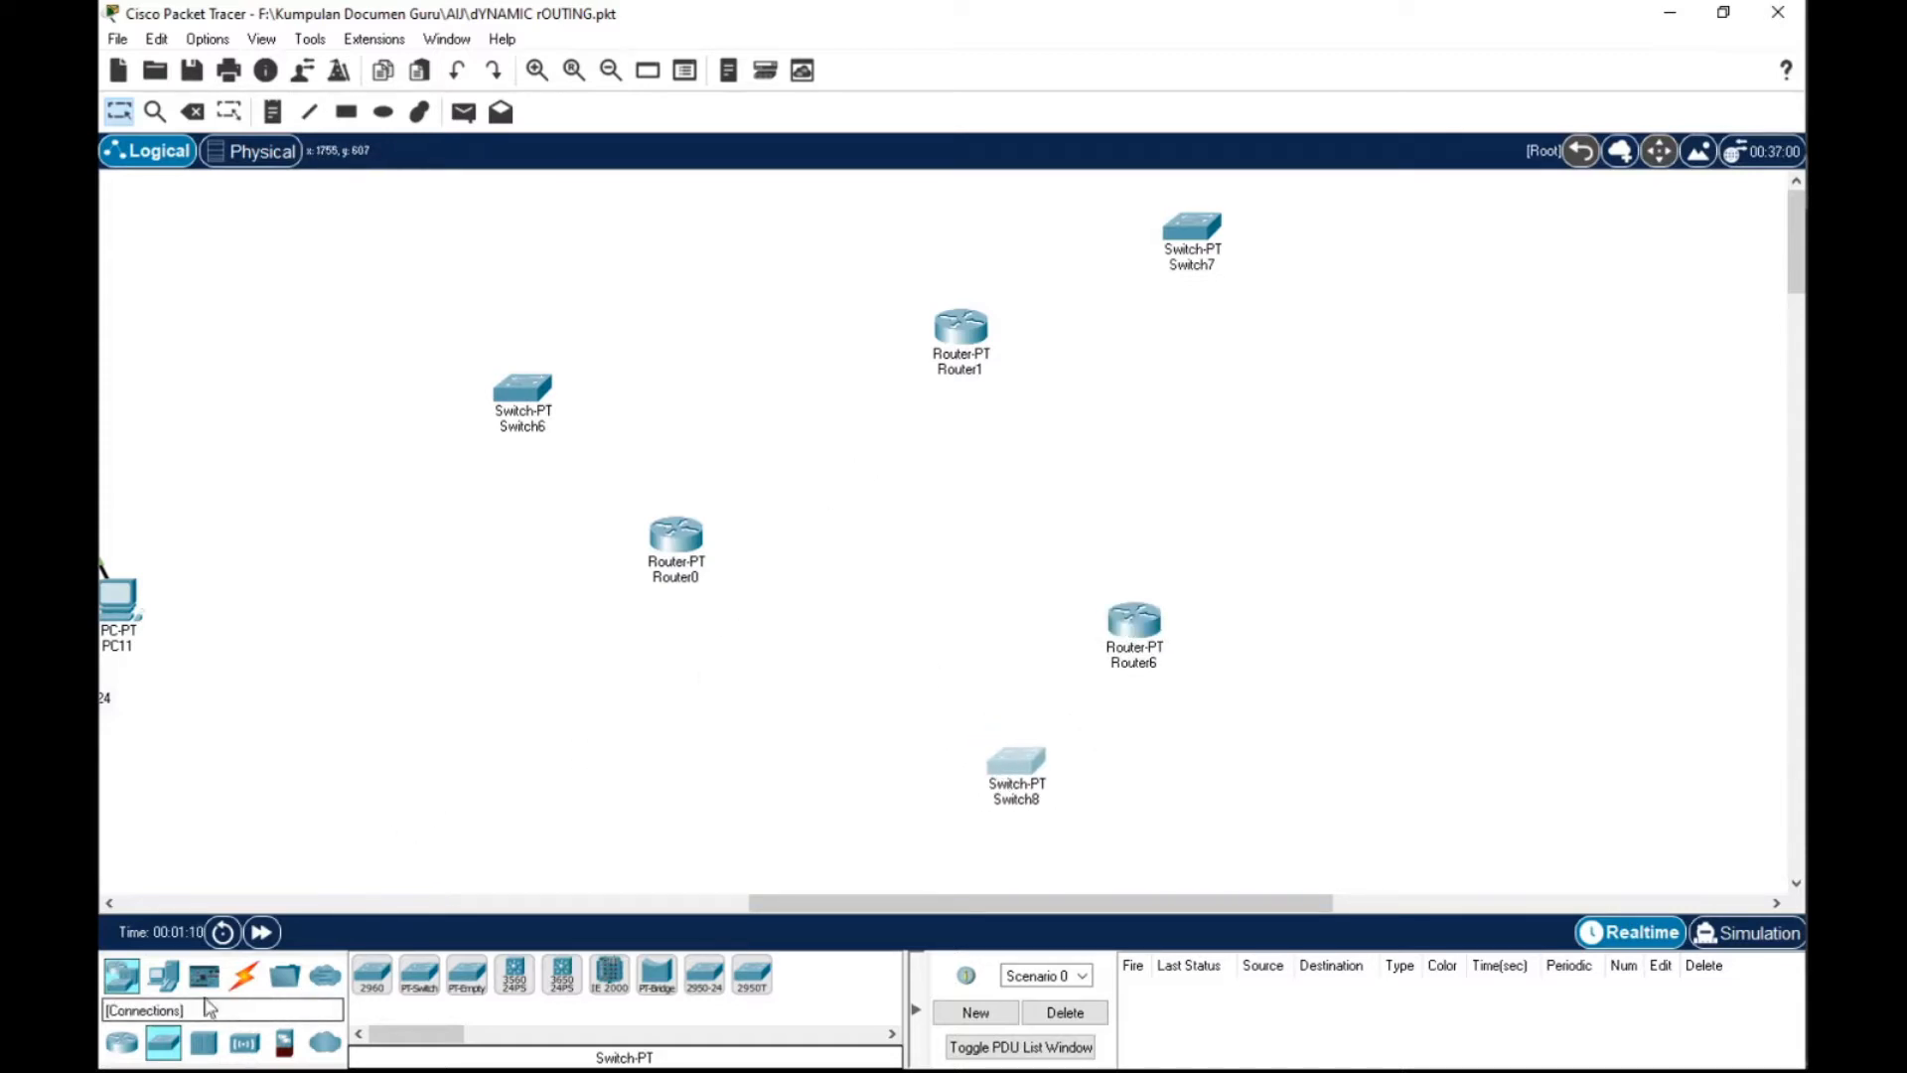
Add one PC-PT beside each of Switch8, Switch6 and Switch7, moving Switch7 closer to Router1
left_click(163, 975)
left_click_drag(387, 986, 388, 987)
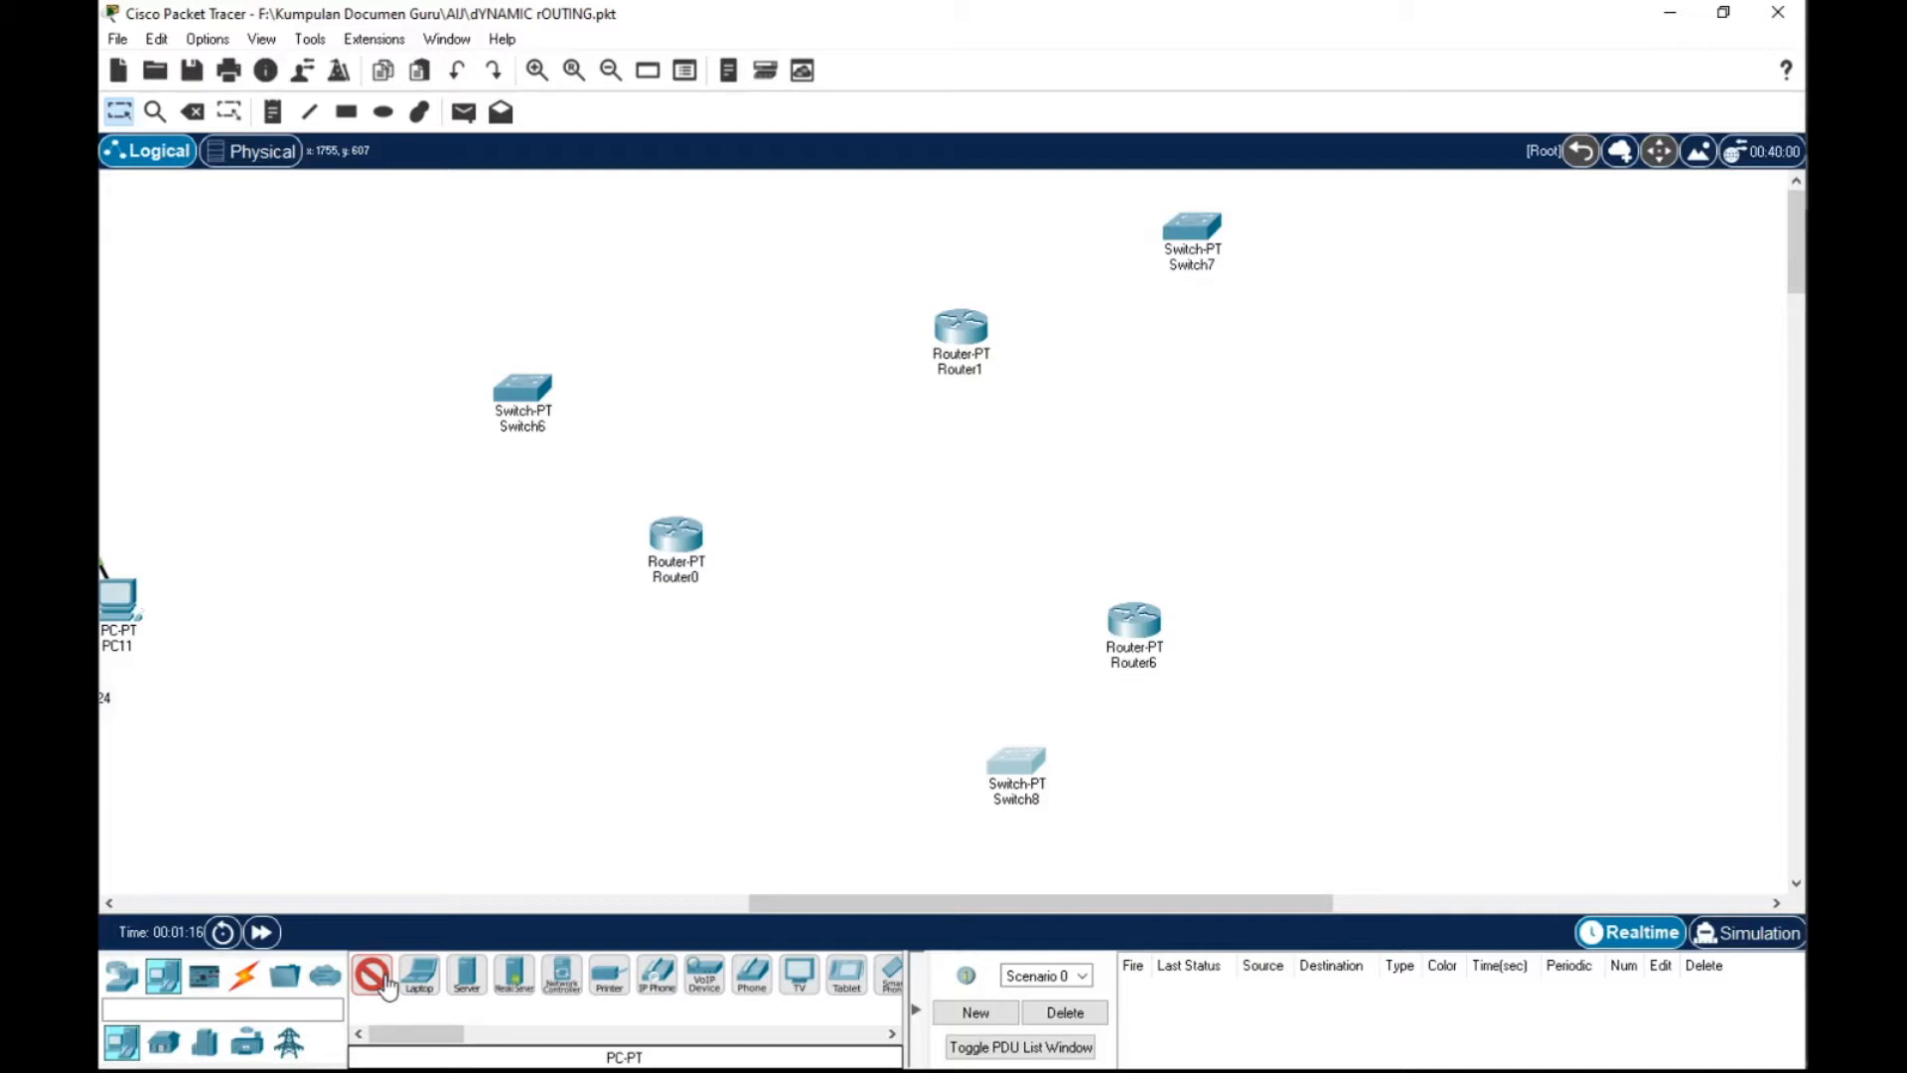
left_click_drag(387, 987, 842, 815)
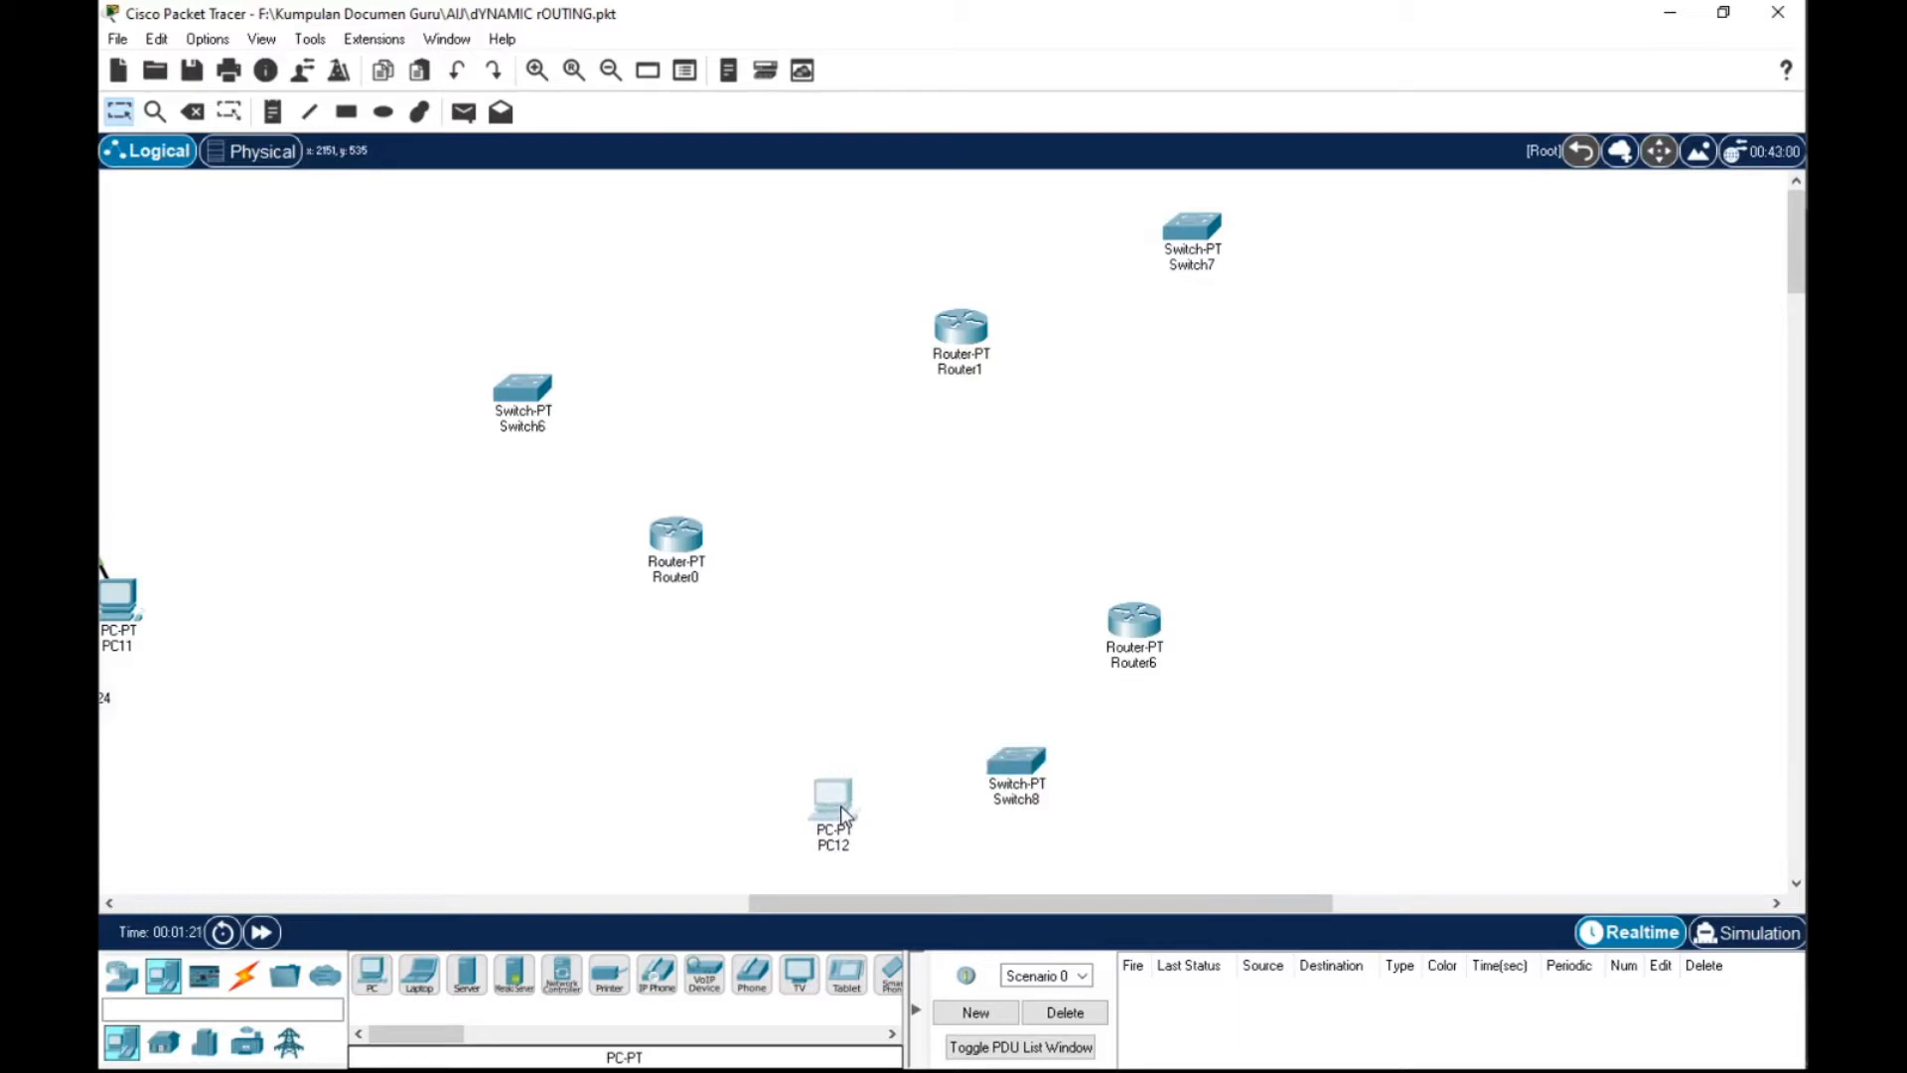
left_click(372, 975)
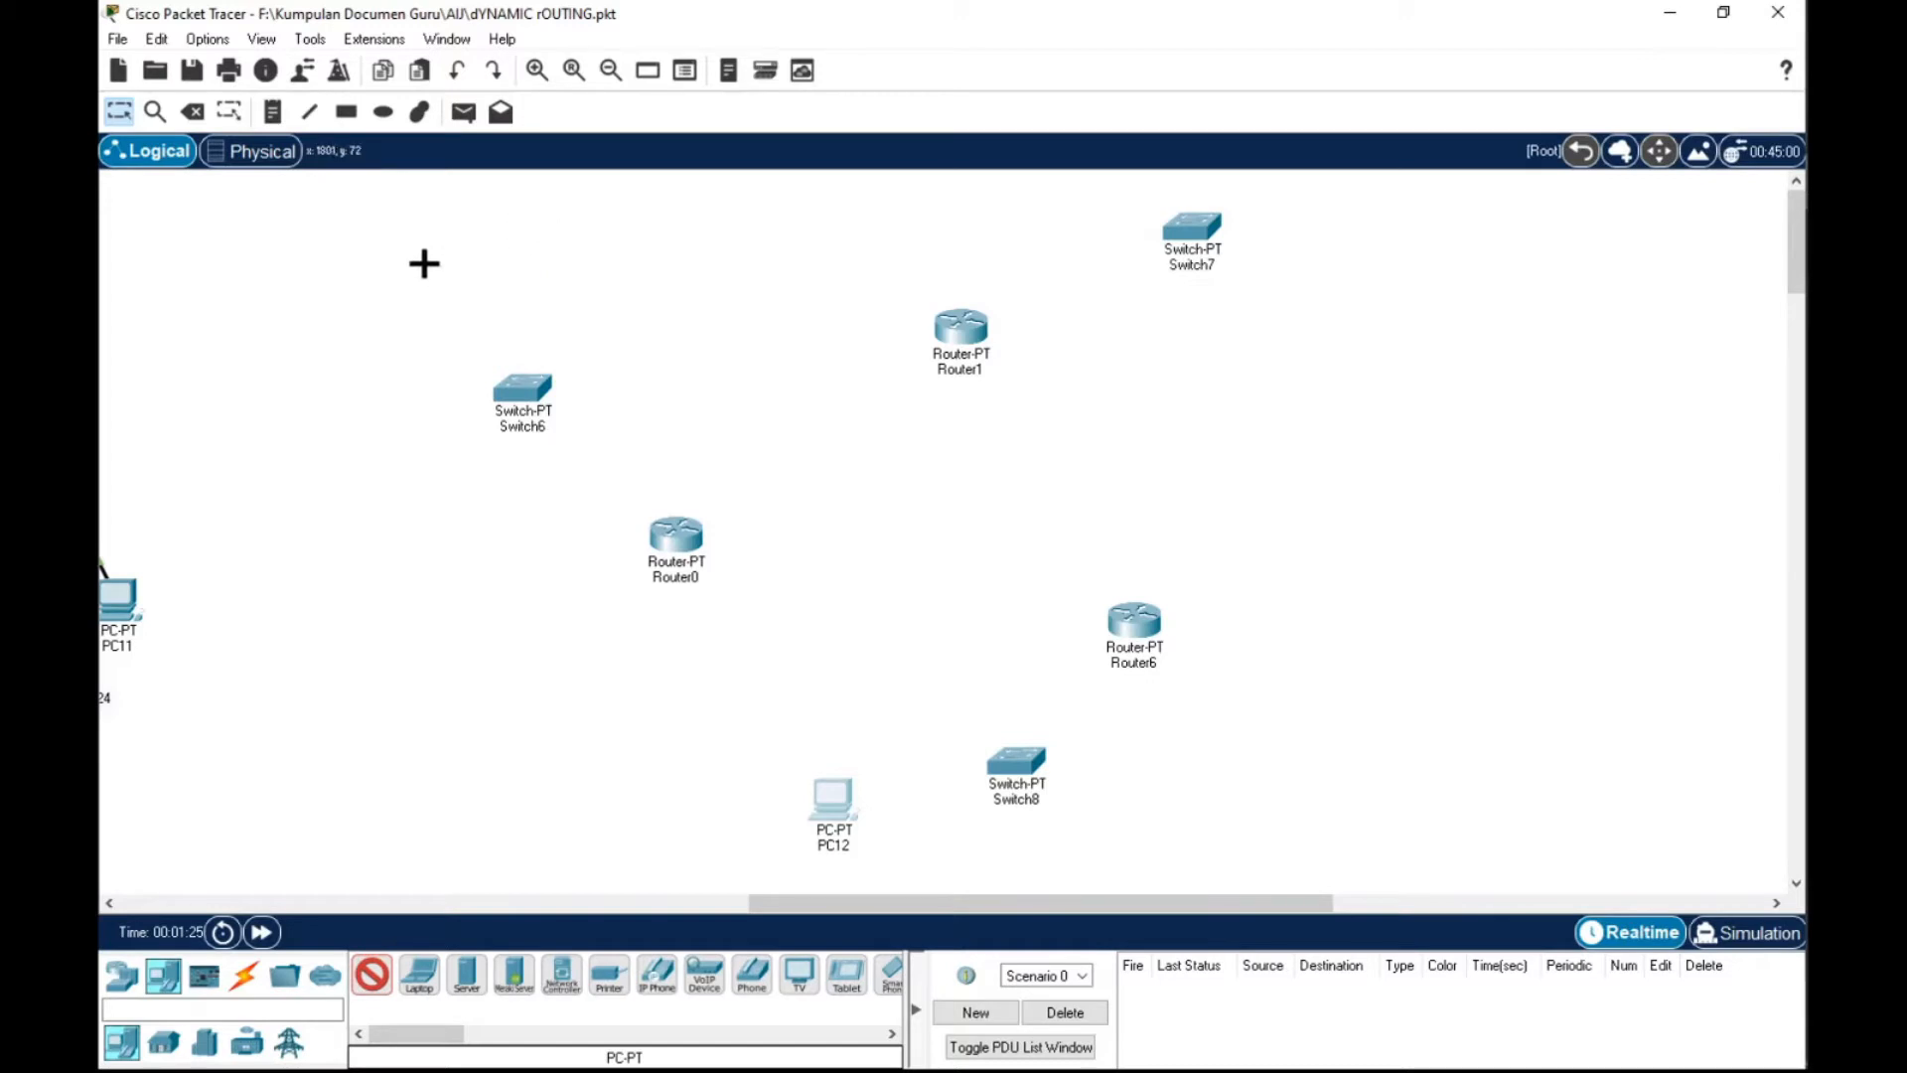
left_click(487, 244)
left_click_drag(494, 256, 512, 254)
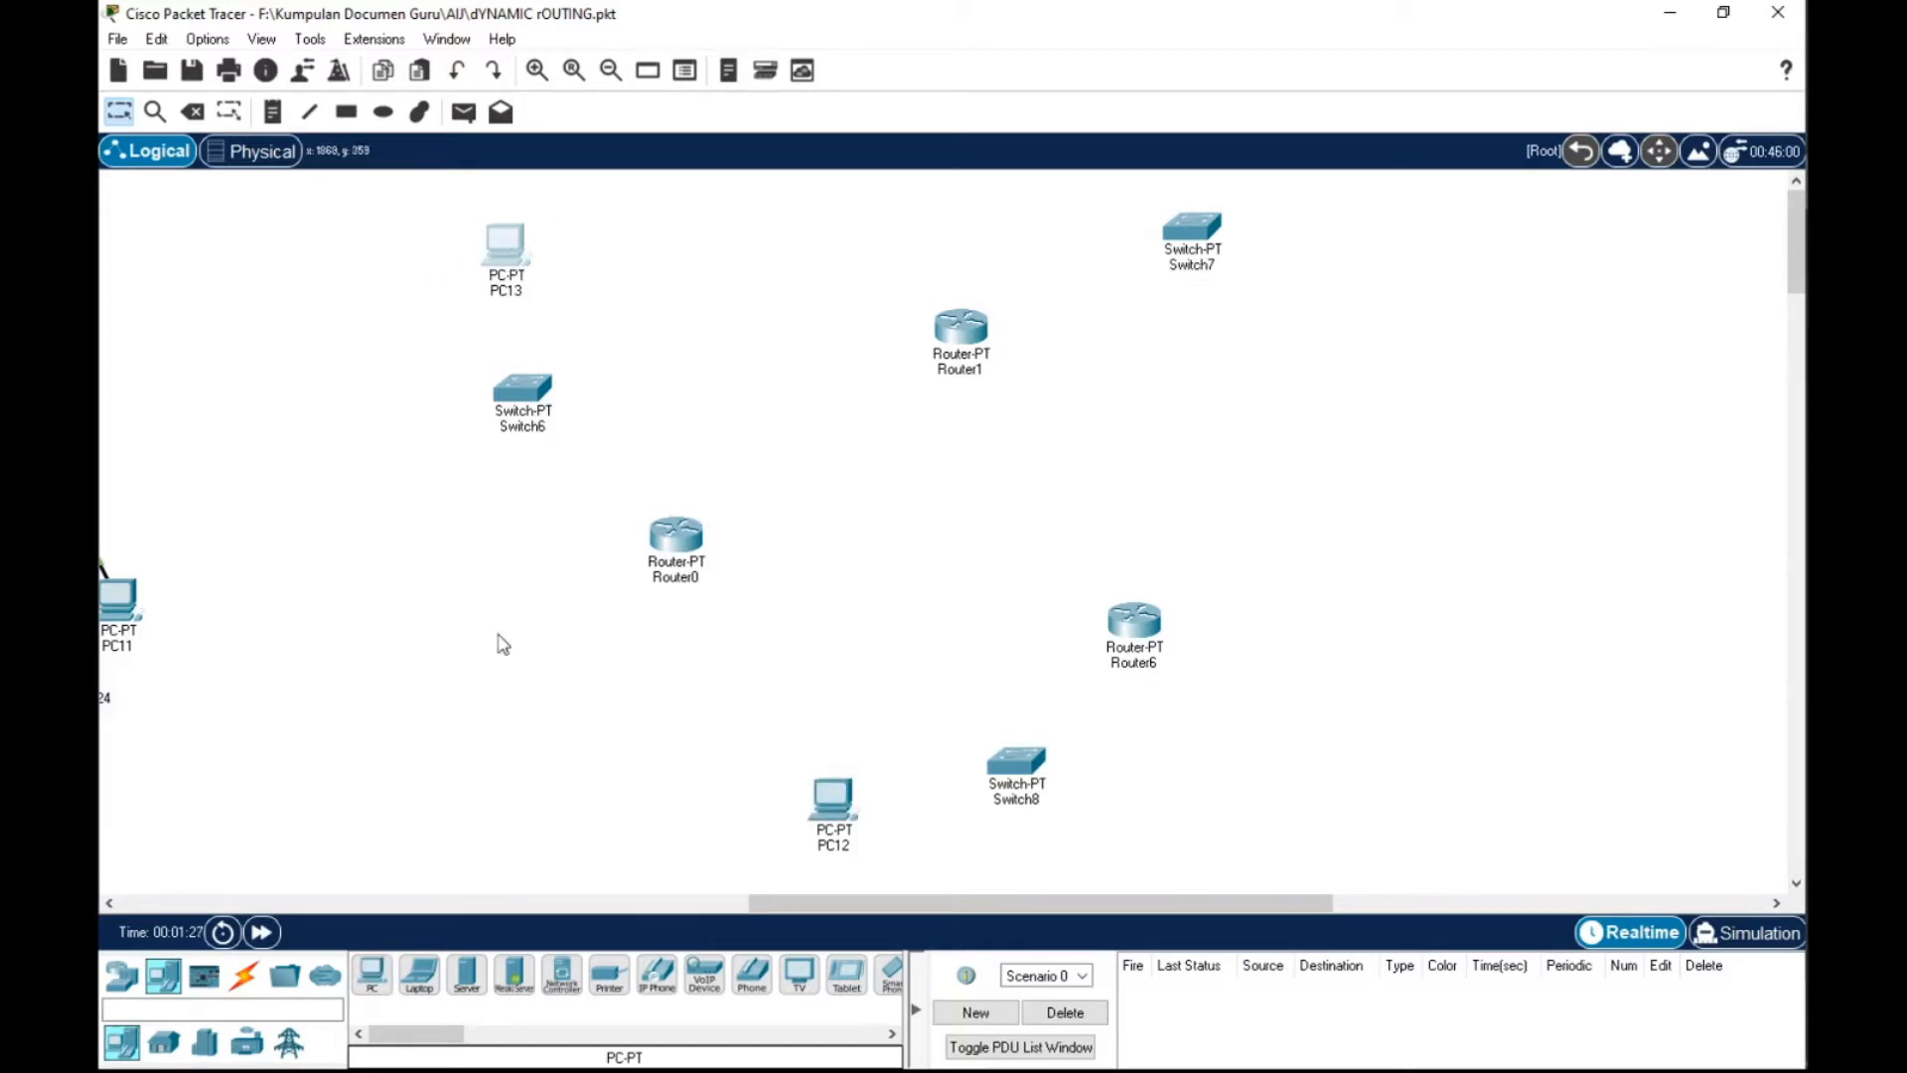
left_click(372, 975)
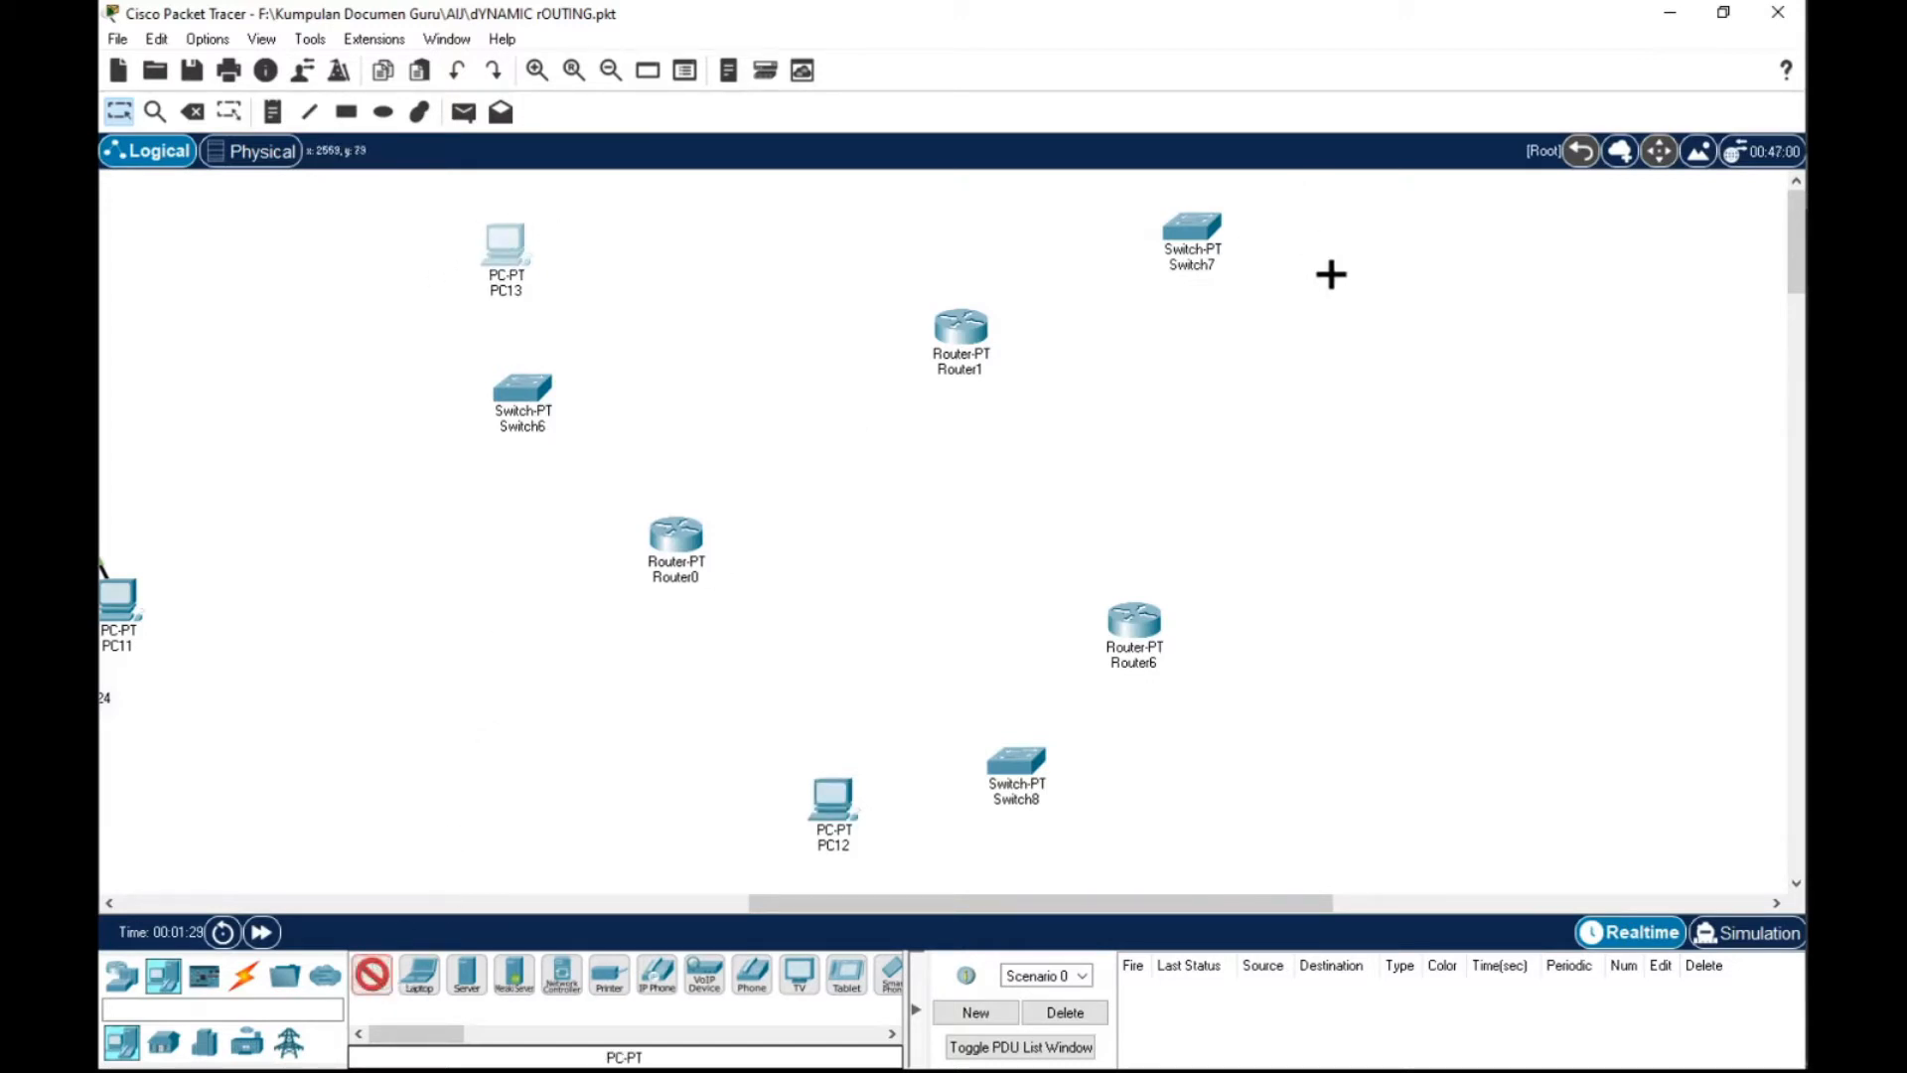
left_click(1329, 282)
left_click_drag(1201, 242, 1132, 264)
left_click_drag(1343, 289, 1248, 364)
Link Router0, Router1 and Router6 to each other in a triangle using automatically chosen connections
left_click(243, 976)
left_click(372, 975)
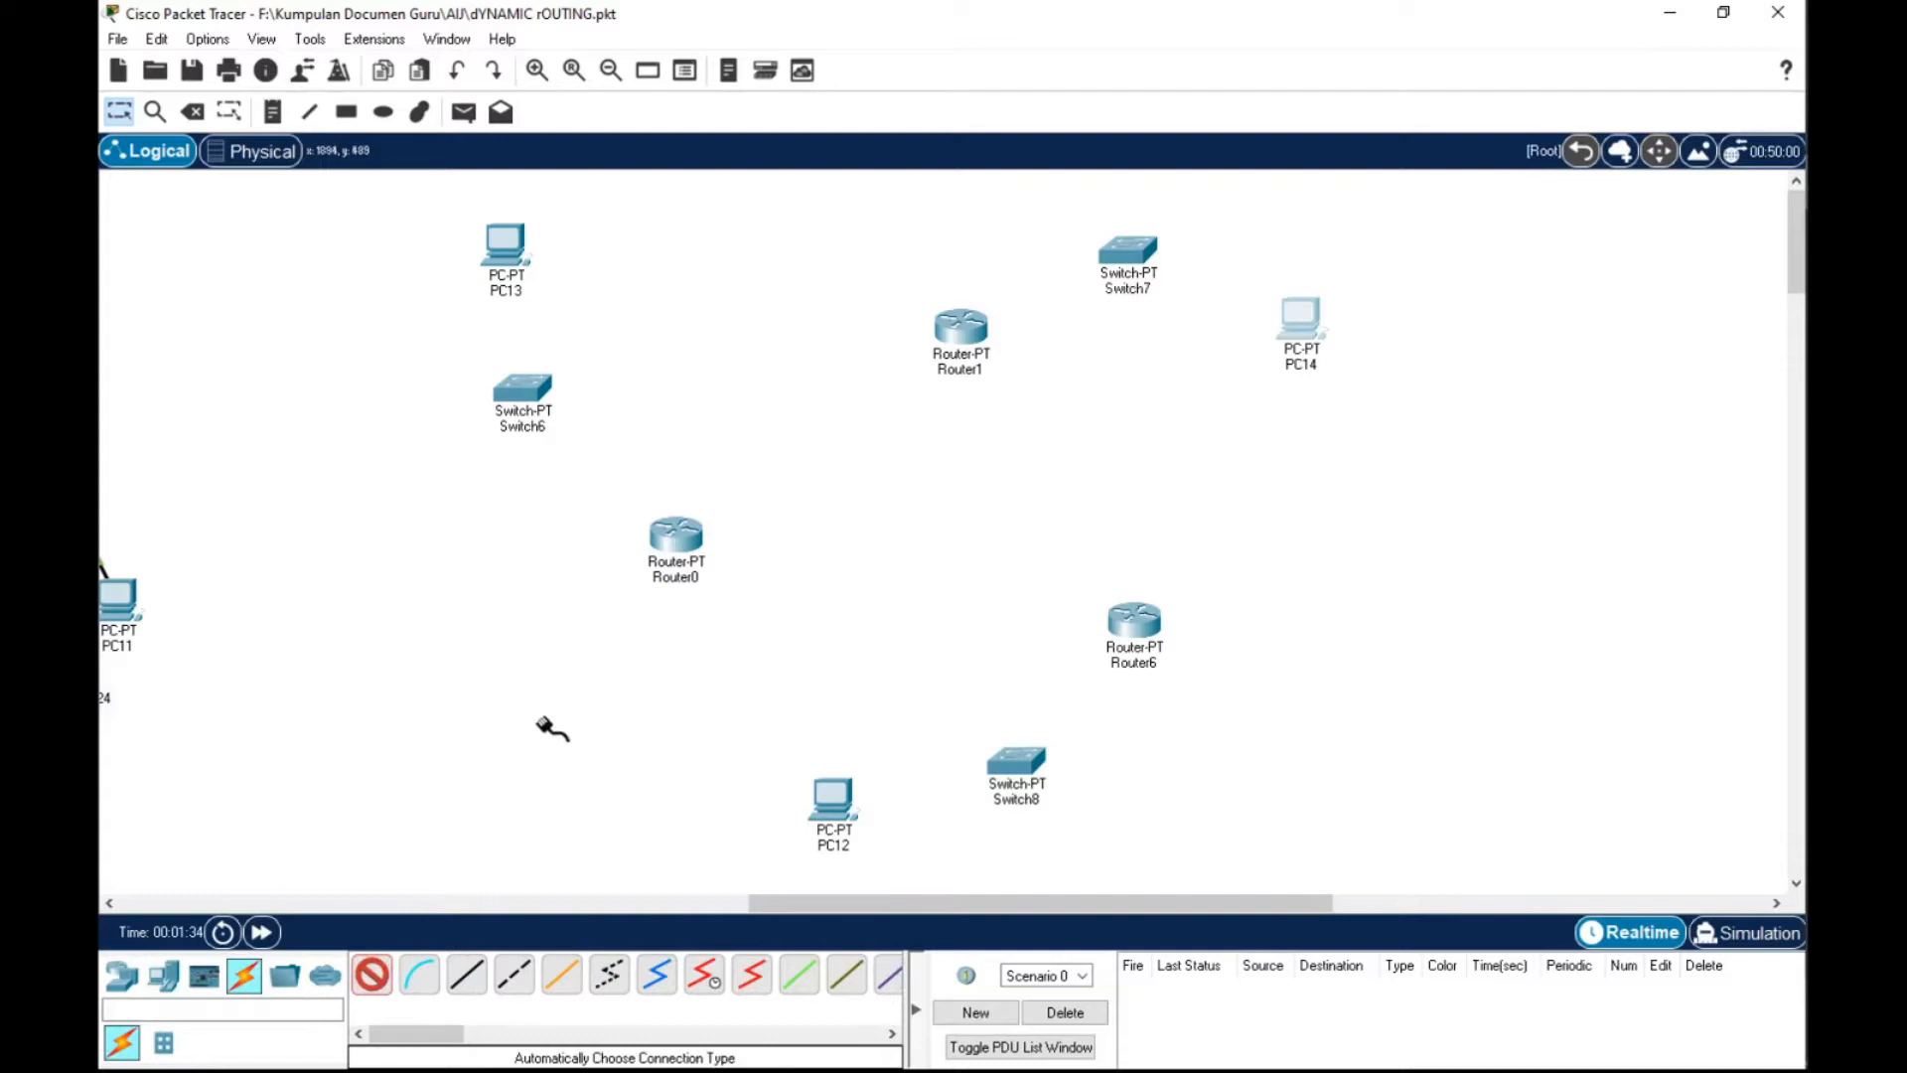
left_click(685, 526)
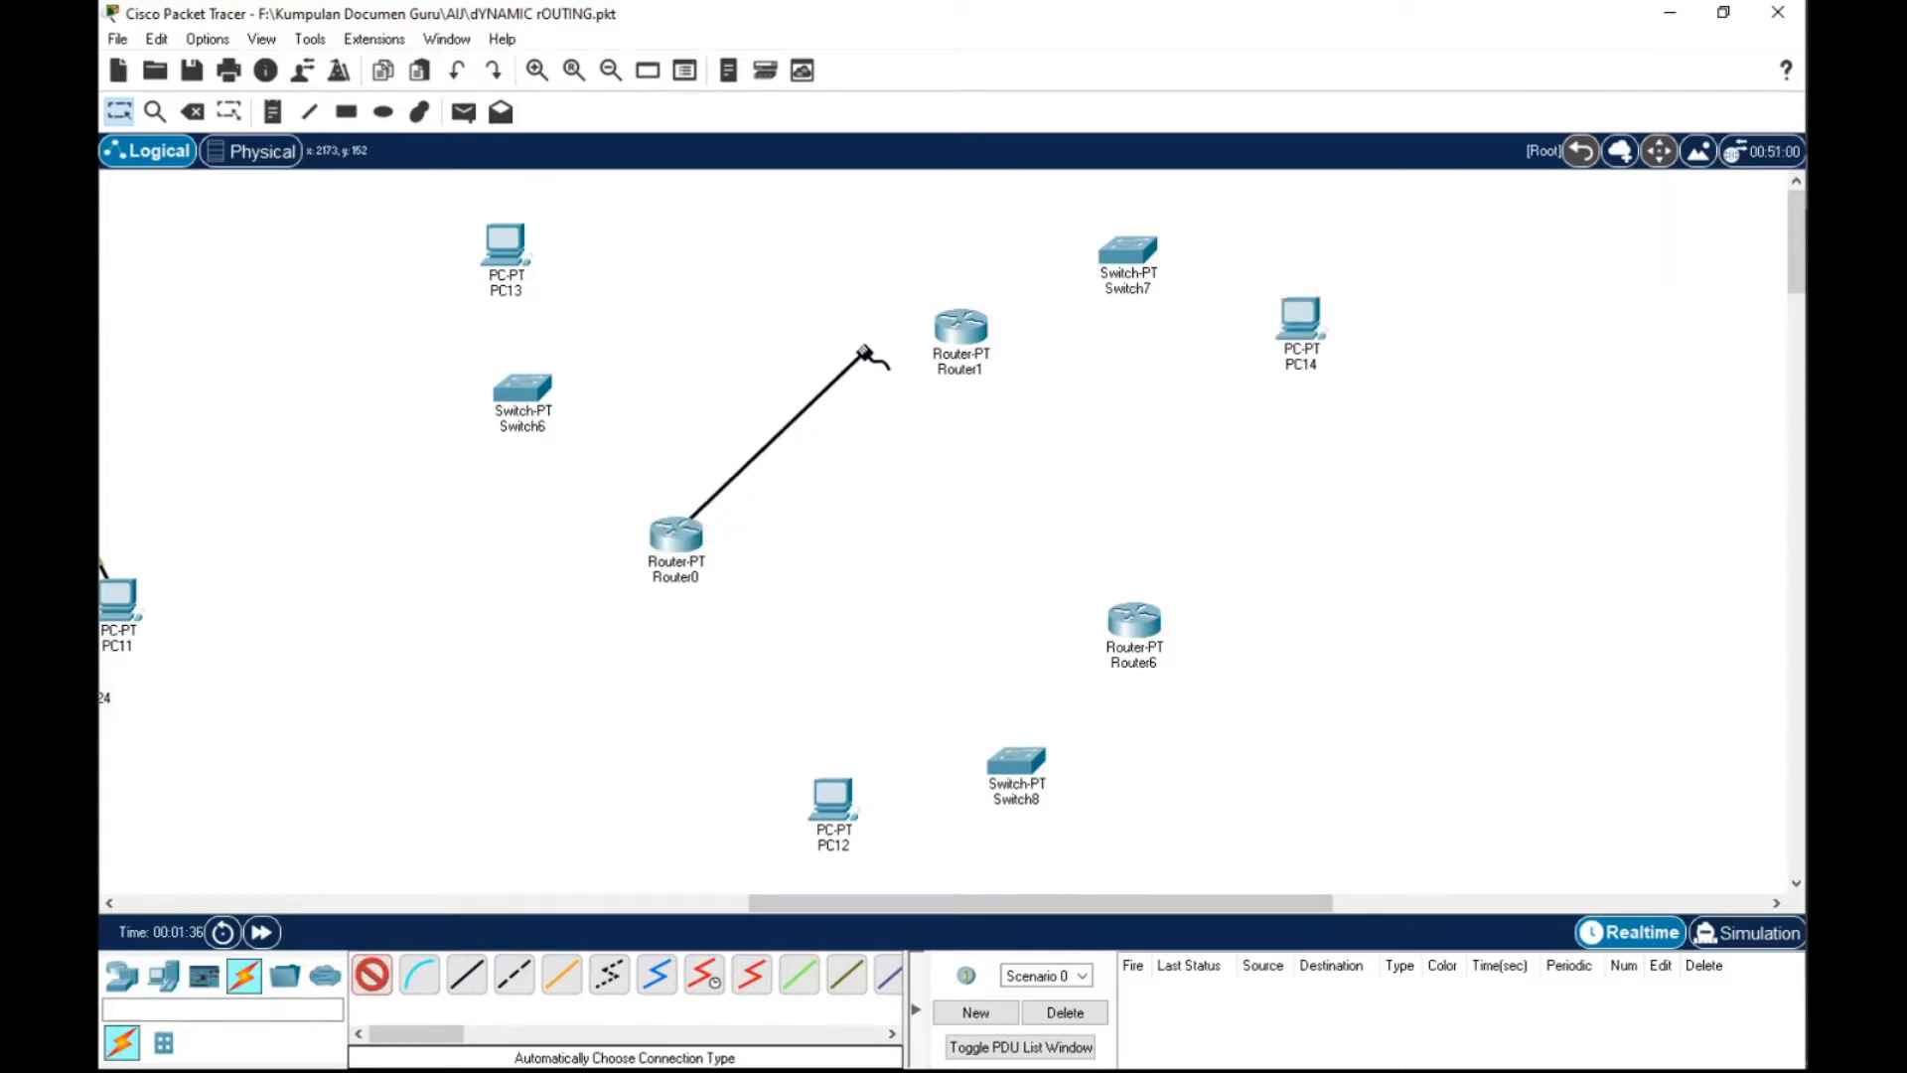
left_click(956, 331)
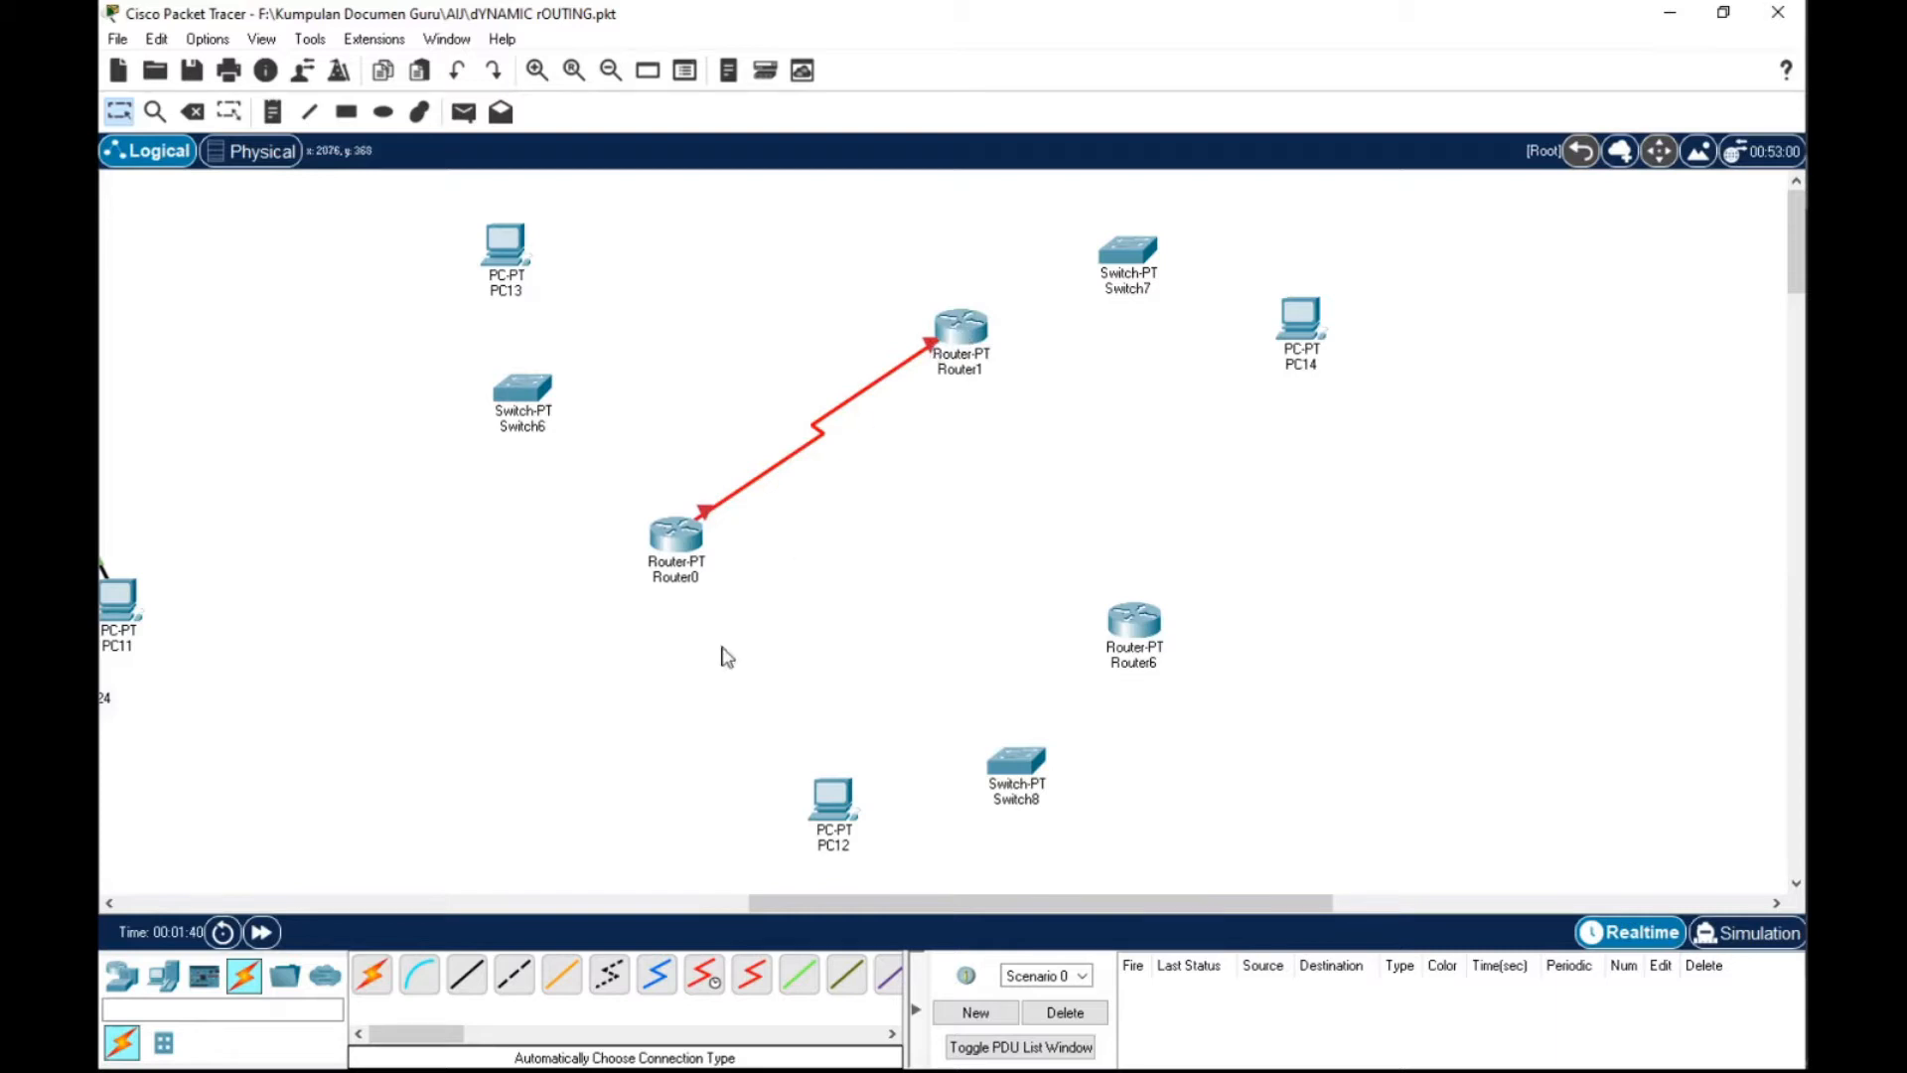
left_click(372, 975)
left_click(959, 337)
left_click(1134, 626)
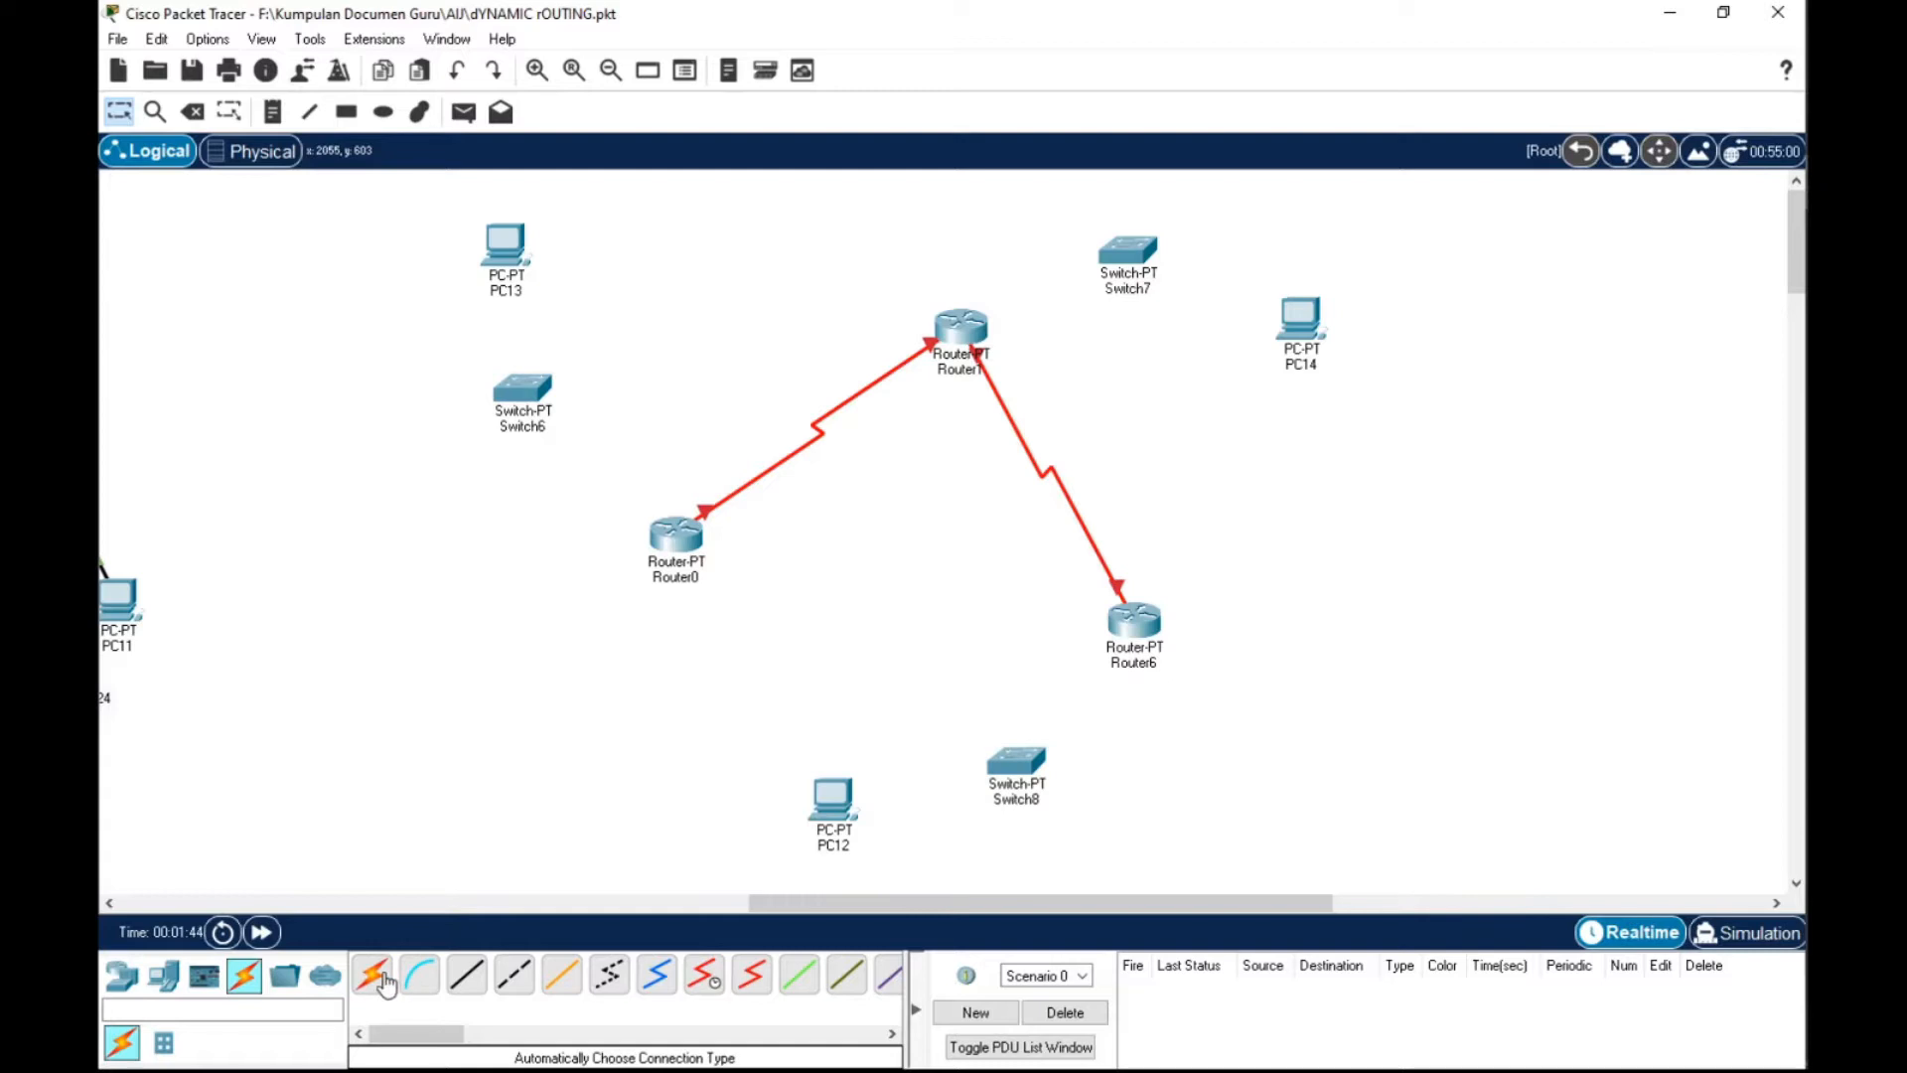
left_click(673, 536)
left_click(1137, 631)
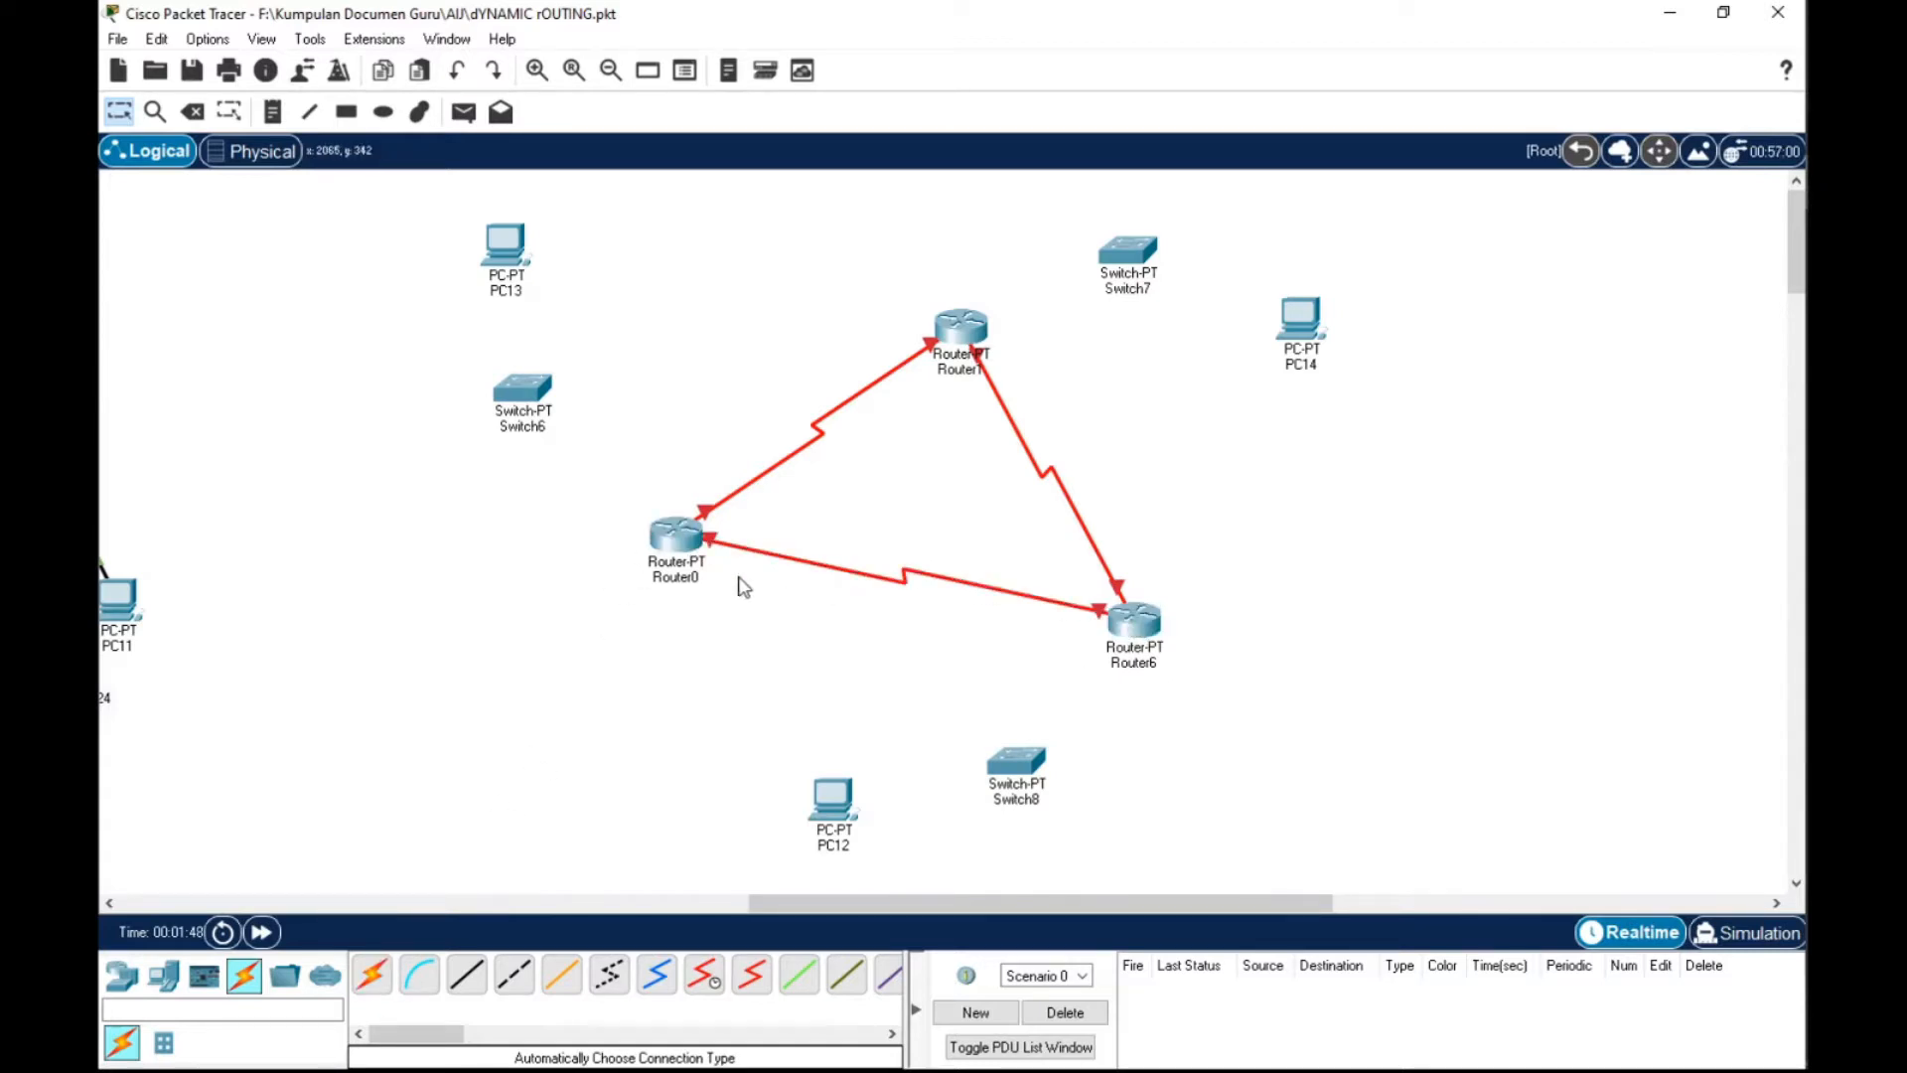
Connect Router6 to Switch8, Router0 to Switch6 and Router1 to Switch7 with automatic connections, then nudge Switch6 inward
left_click(371, 975)
left_click(1134, 626)
left_click(1015, 763)
left_click(372, 976)
left_click(675, 537)
left_click(524, 389)
left_click(373, 975)
left_click(1002, 332)
left_click(1144, 265)
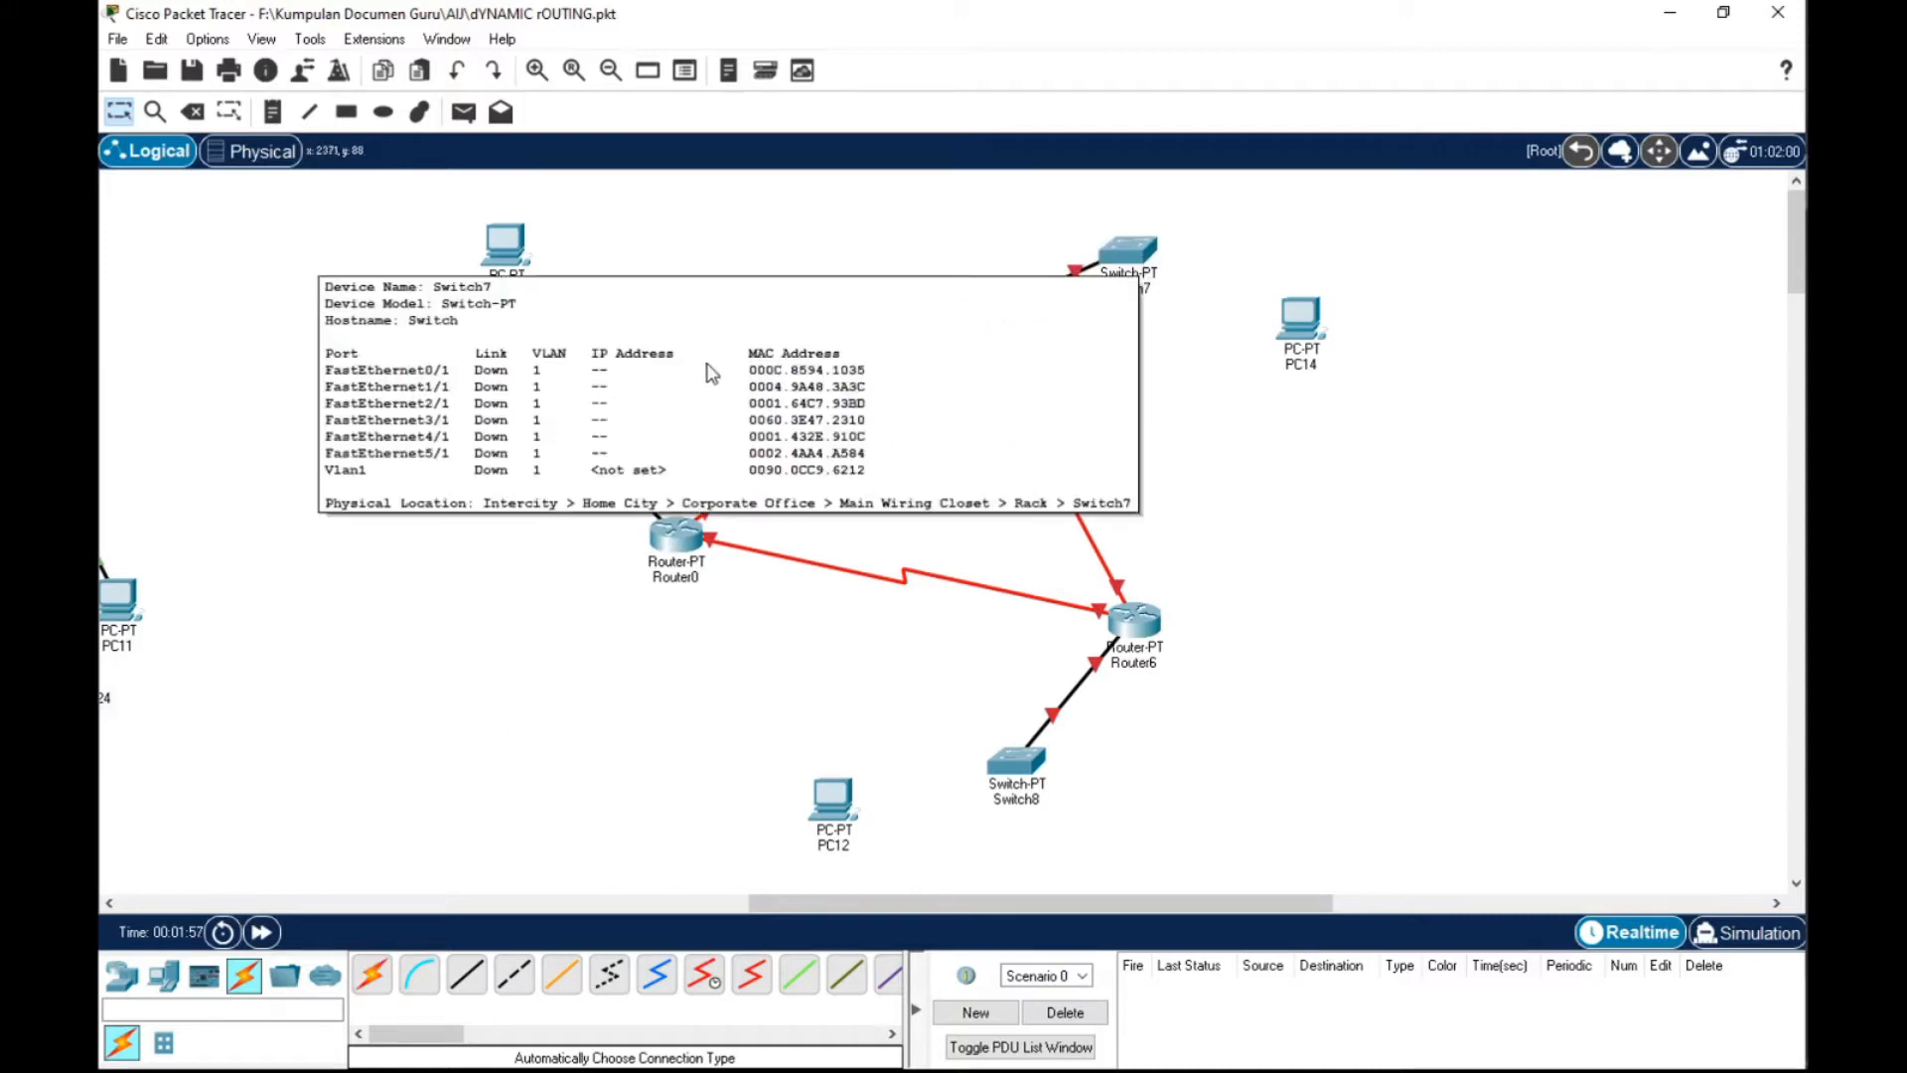
left_click_drag(517, 391, 542, 390)
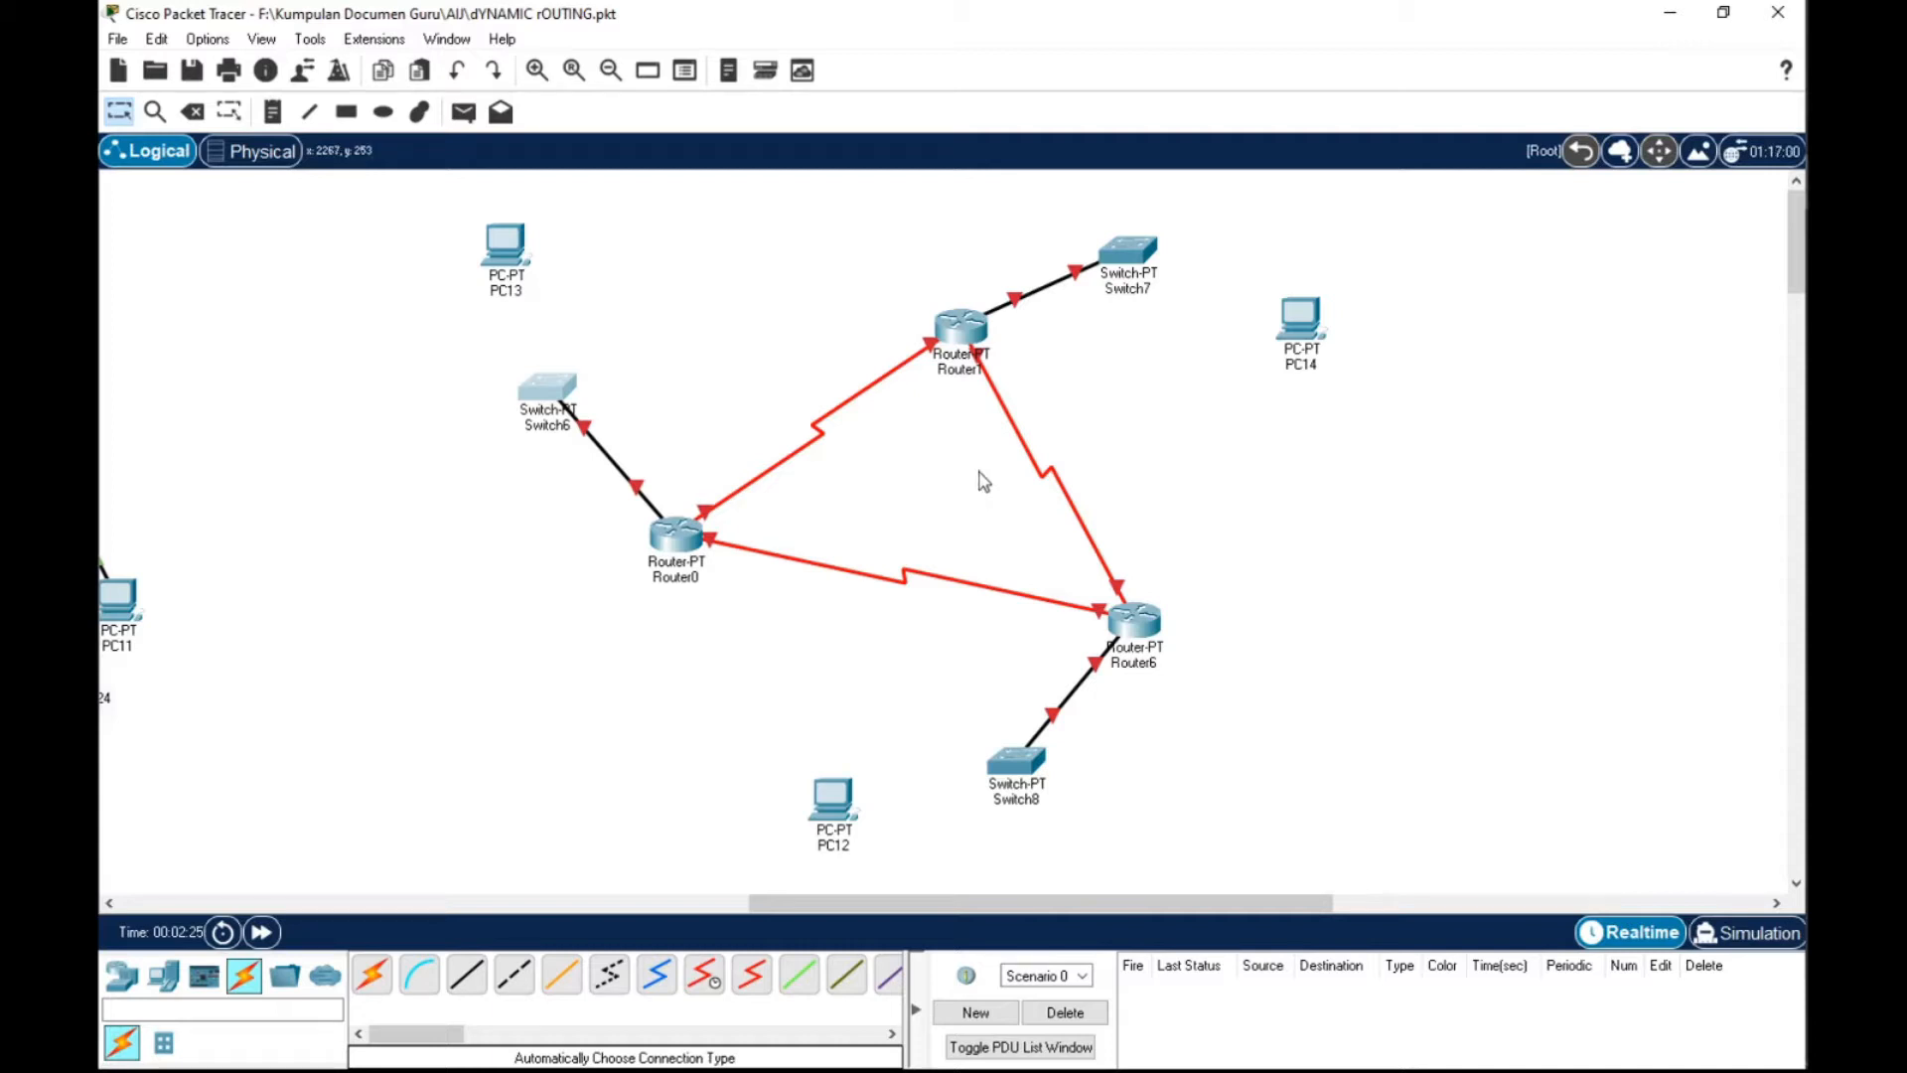
Connect PC13 to Switch6, PC12 to Switch8 and PC14 to Switch7 with automatically chosen cables
left_click(372, 974)
left_click(574, 390)
left_click(508, 248)
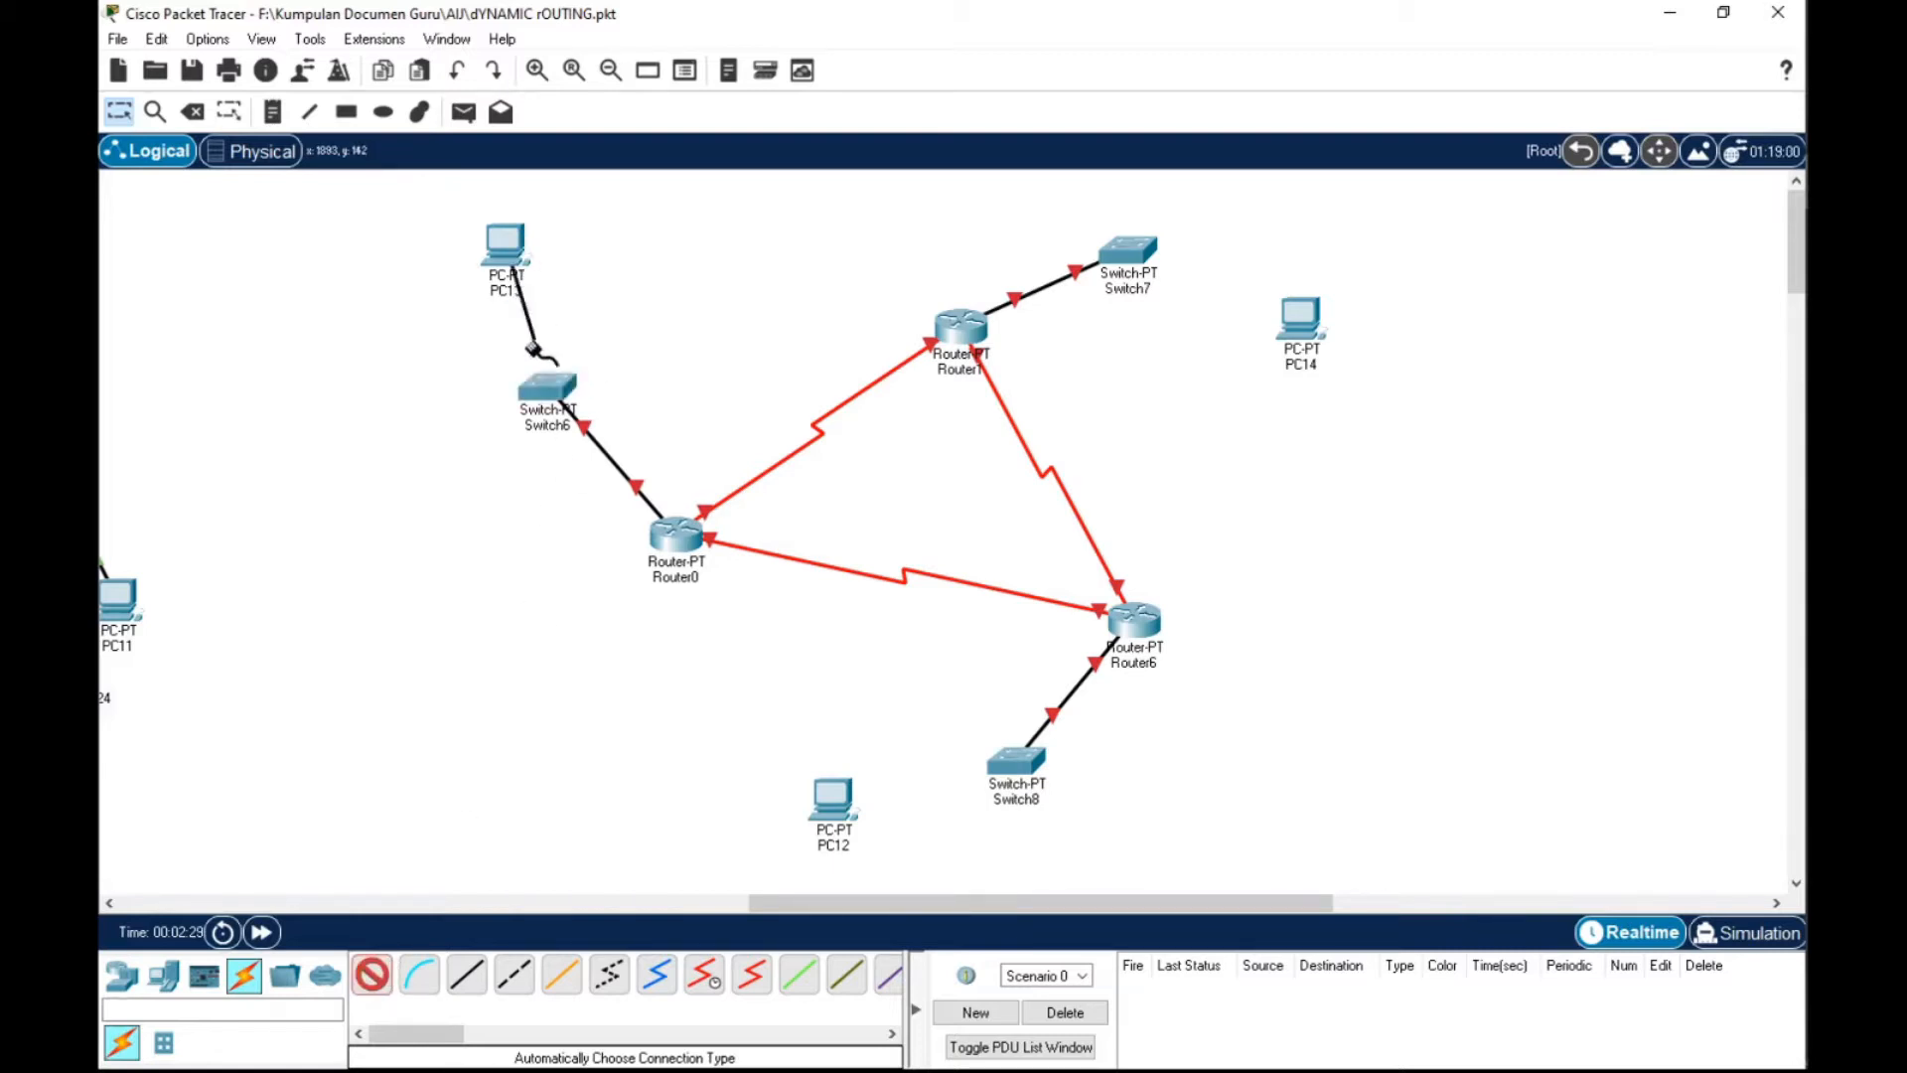
left_click(372, 973)
left_click(835, 801)
left_click(1015, 762)
left_click(373, 973)
left_click(1144, 254)
left_click(1303, 324)
Reposition PC13 and PC14, and shift the whole new topology closer to the existing networks
left_click_drag(524, 255, 627, 237)
left_click_drag(1307, 328, 1298, 351)
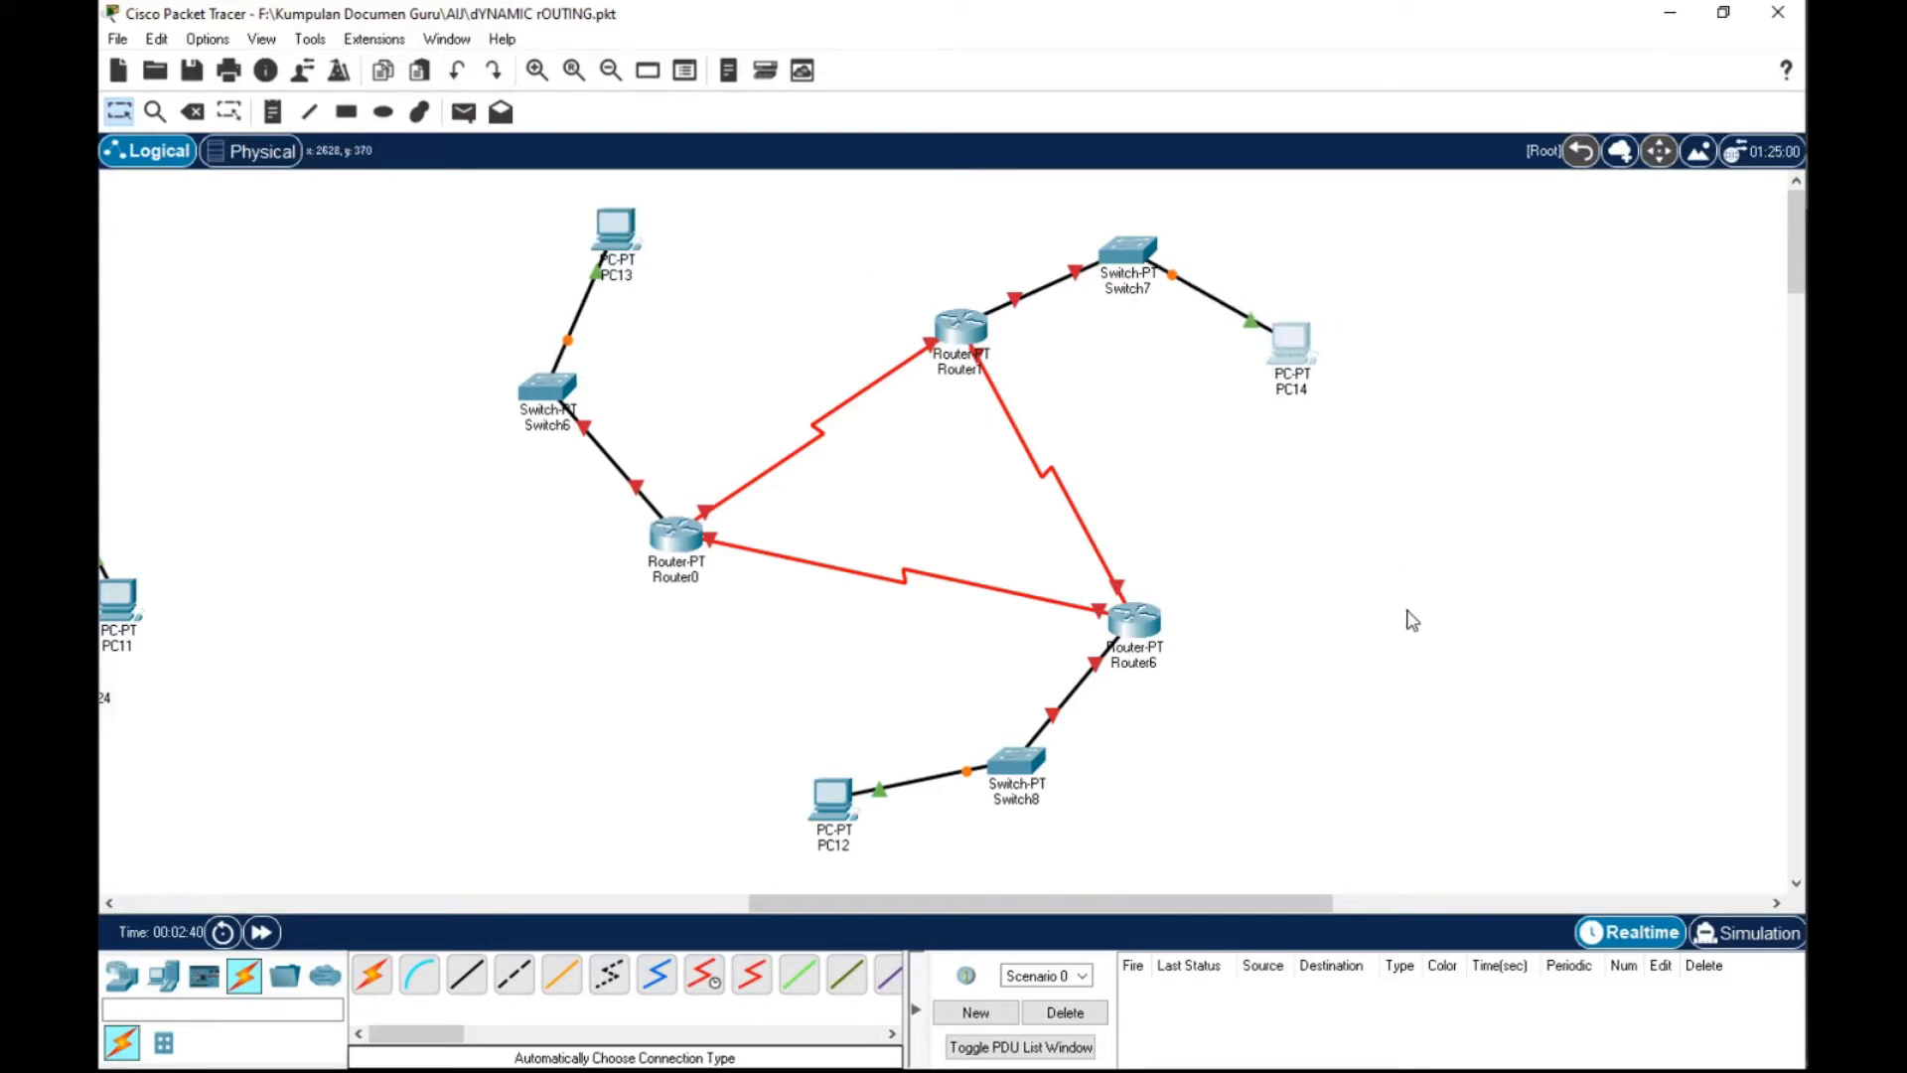
left_click_drag(477, 196, 1484, 894)
left_click_drag(1148, 640, 994, 647)
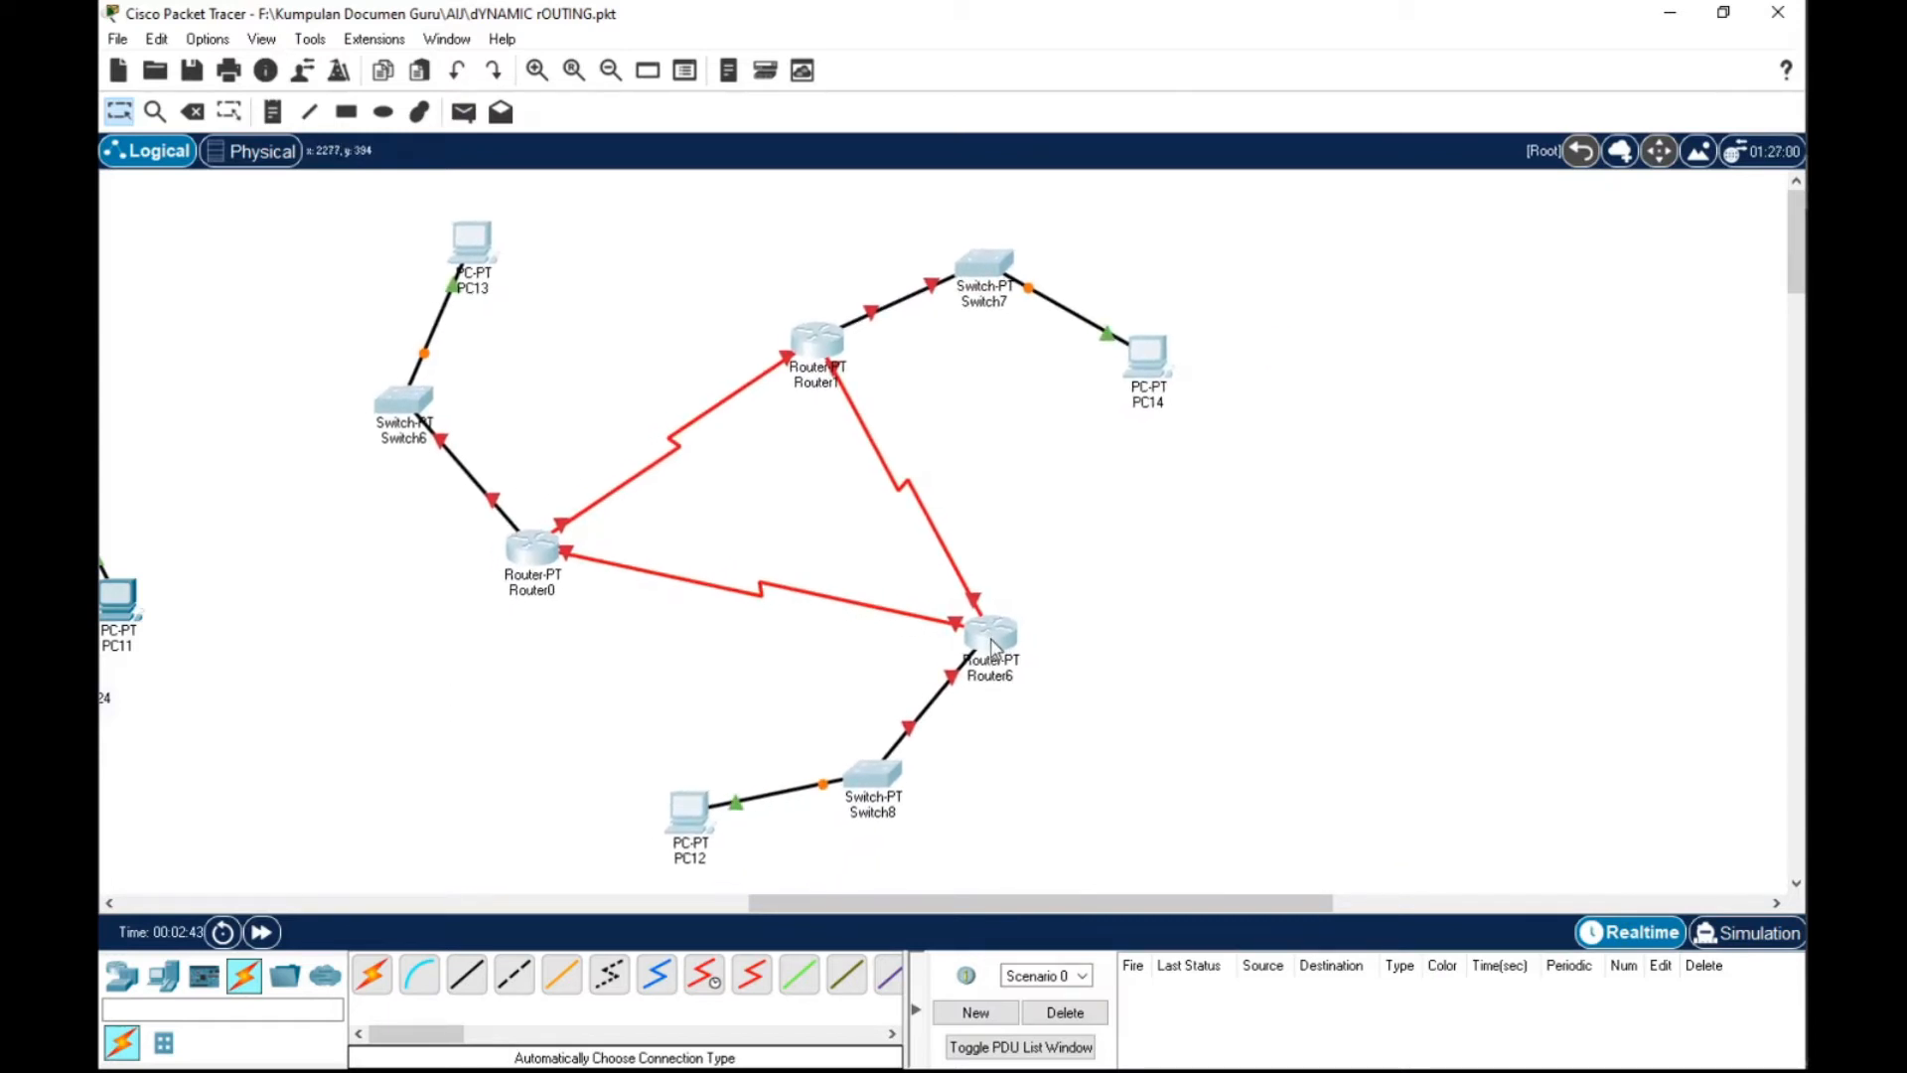
left_click(1347, 575)
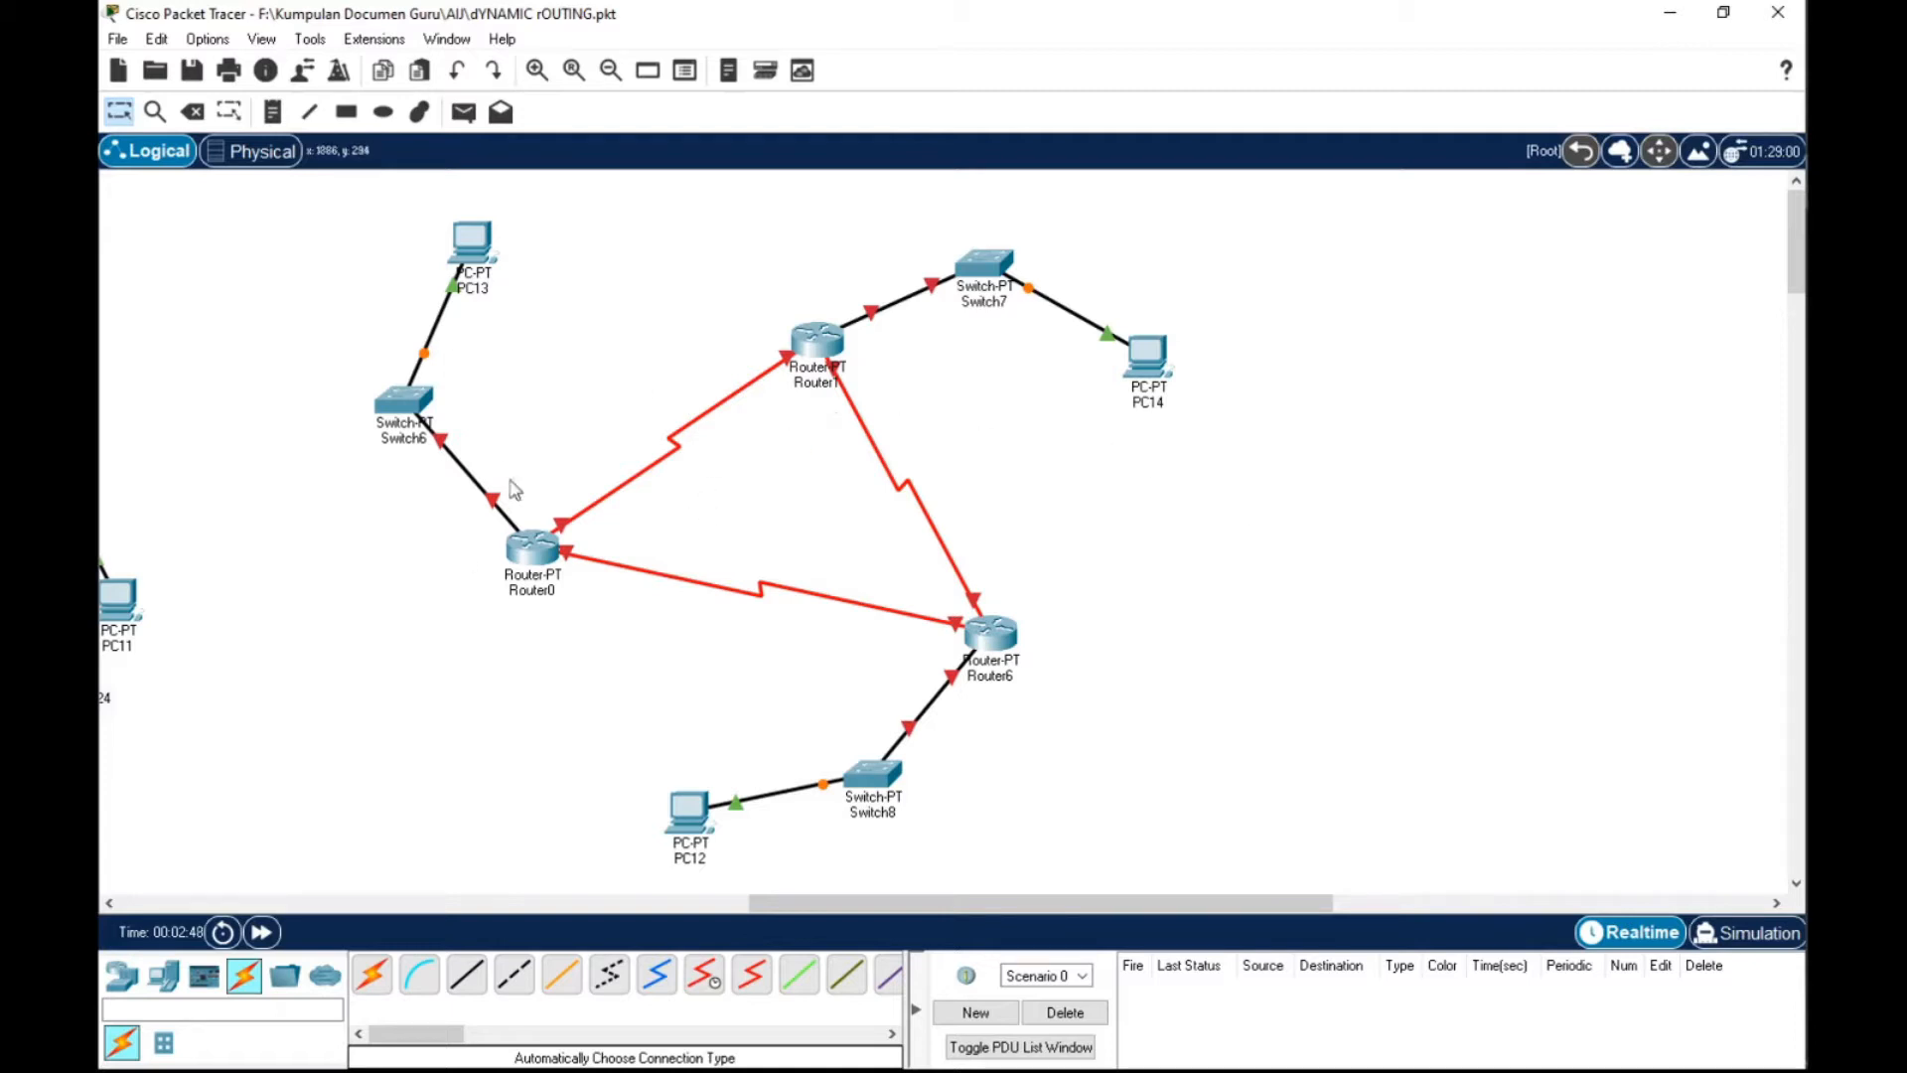
Rename Router0 as indosat and Router6 as smartfrend
mouse_move(528, 599)
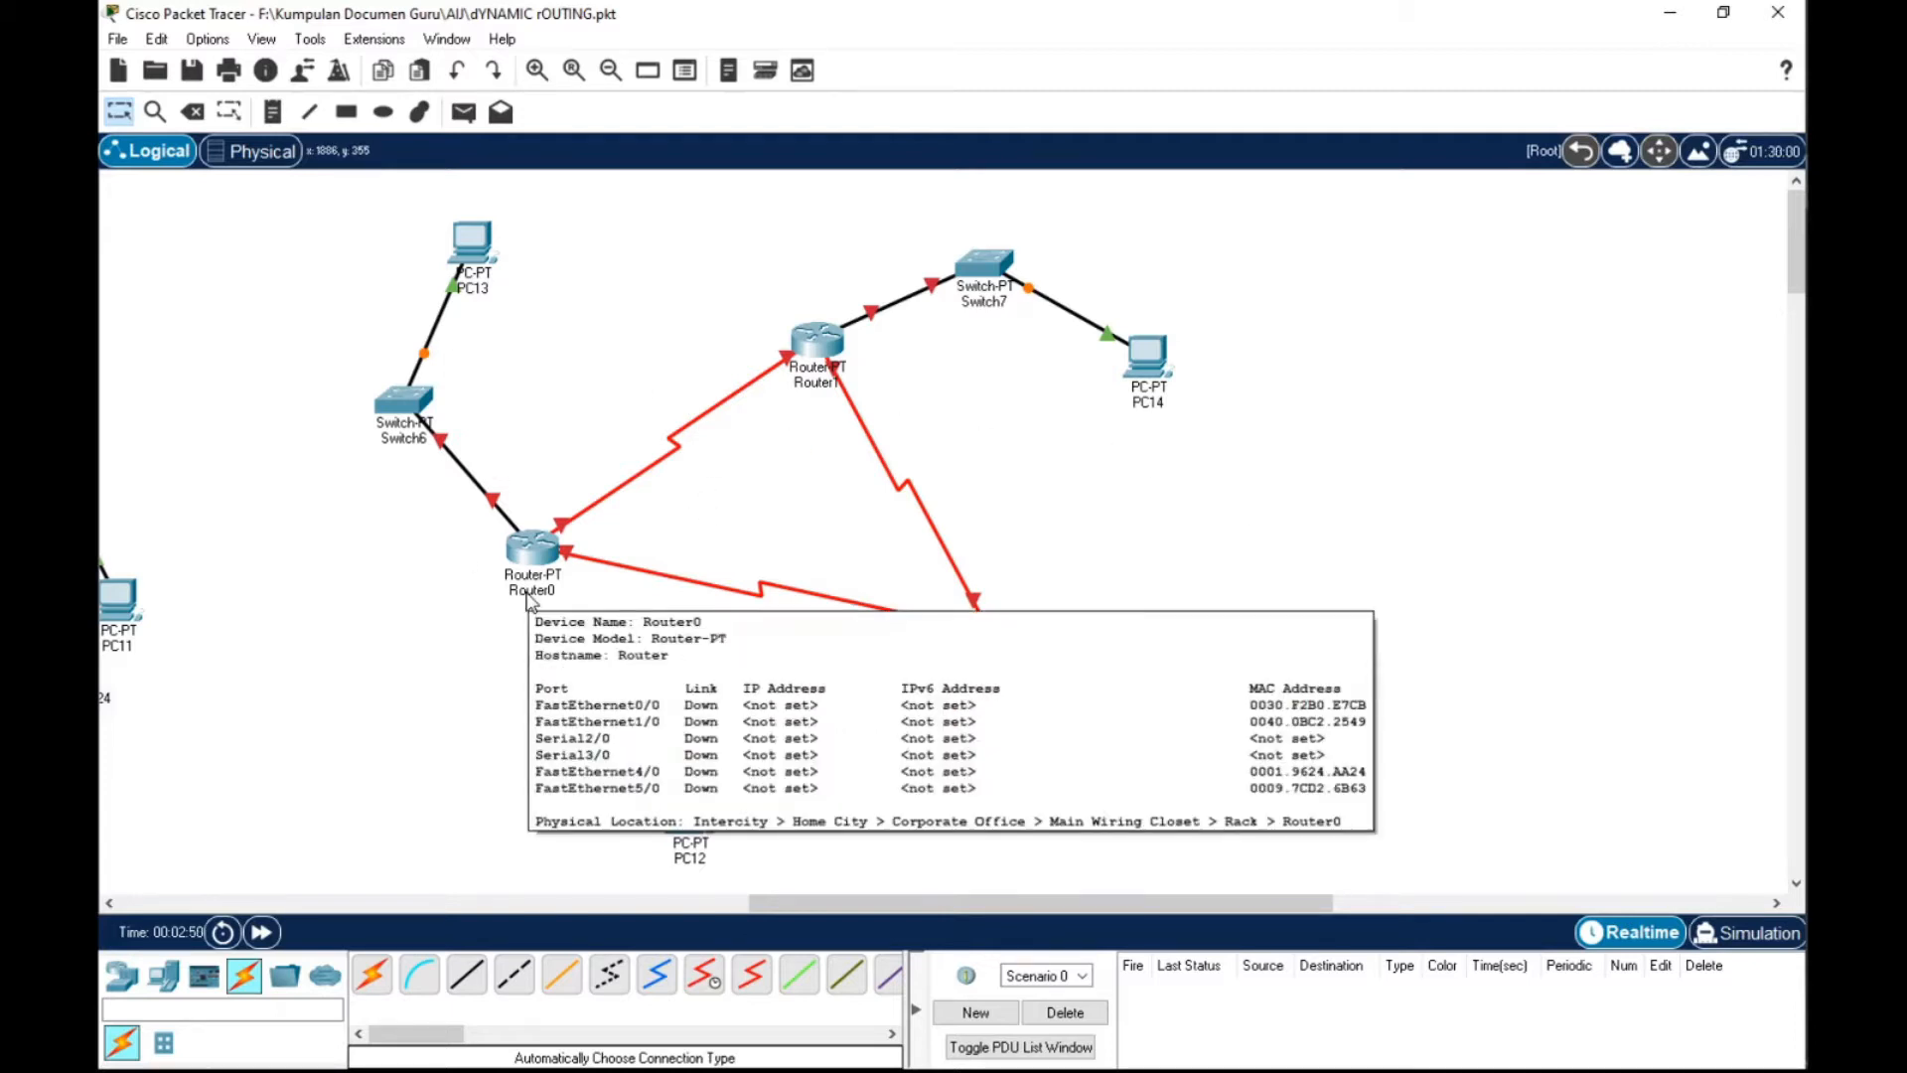
left_click(532, 591)
left_click_drag(554, 591, 497, 593)
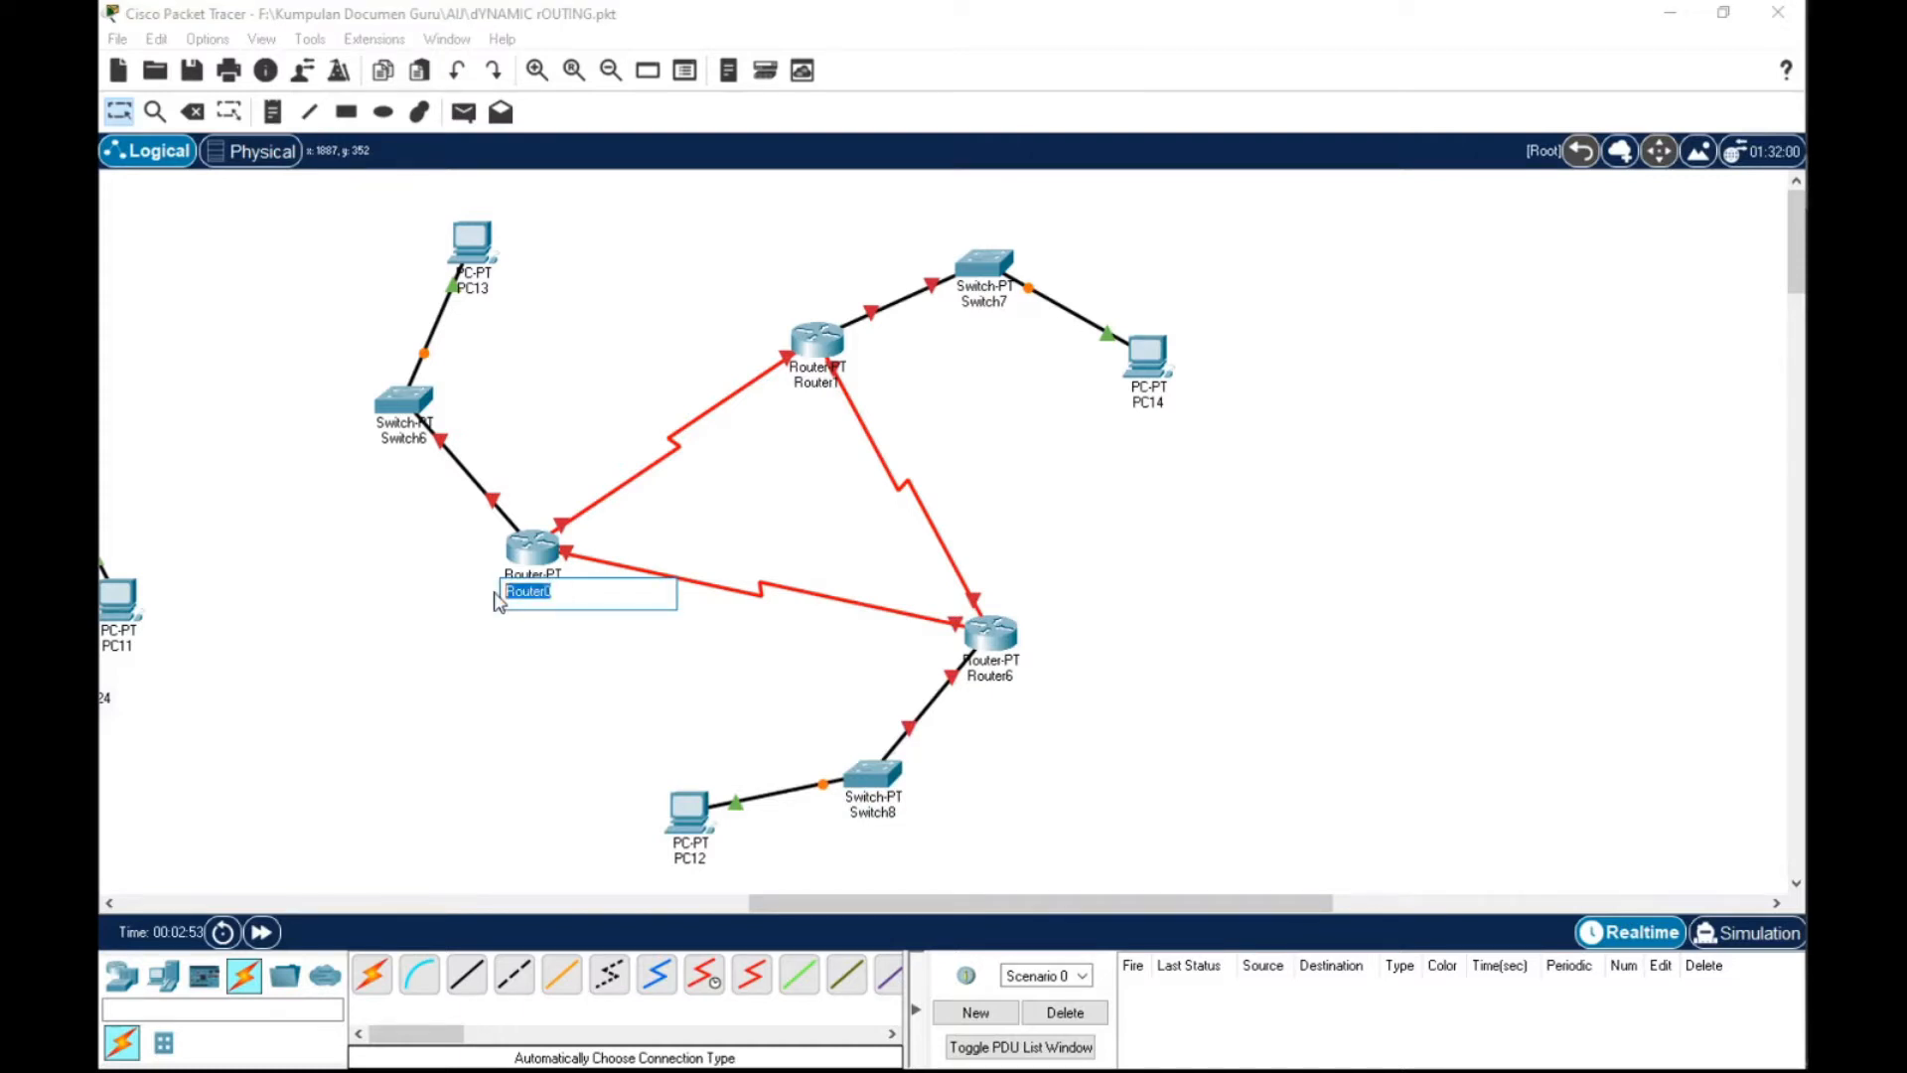
type("indosat")
left_click(1012, 677)
left_click_drag(1011, 678, 952, 677)
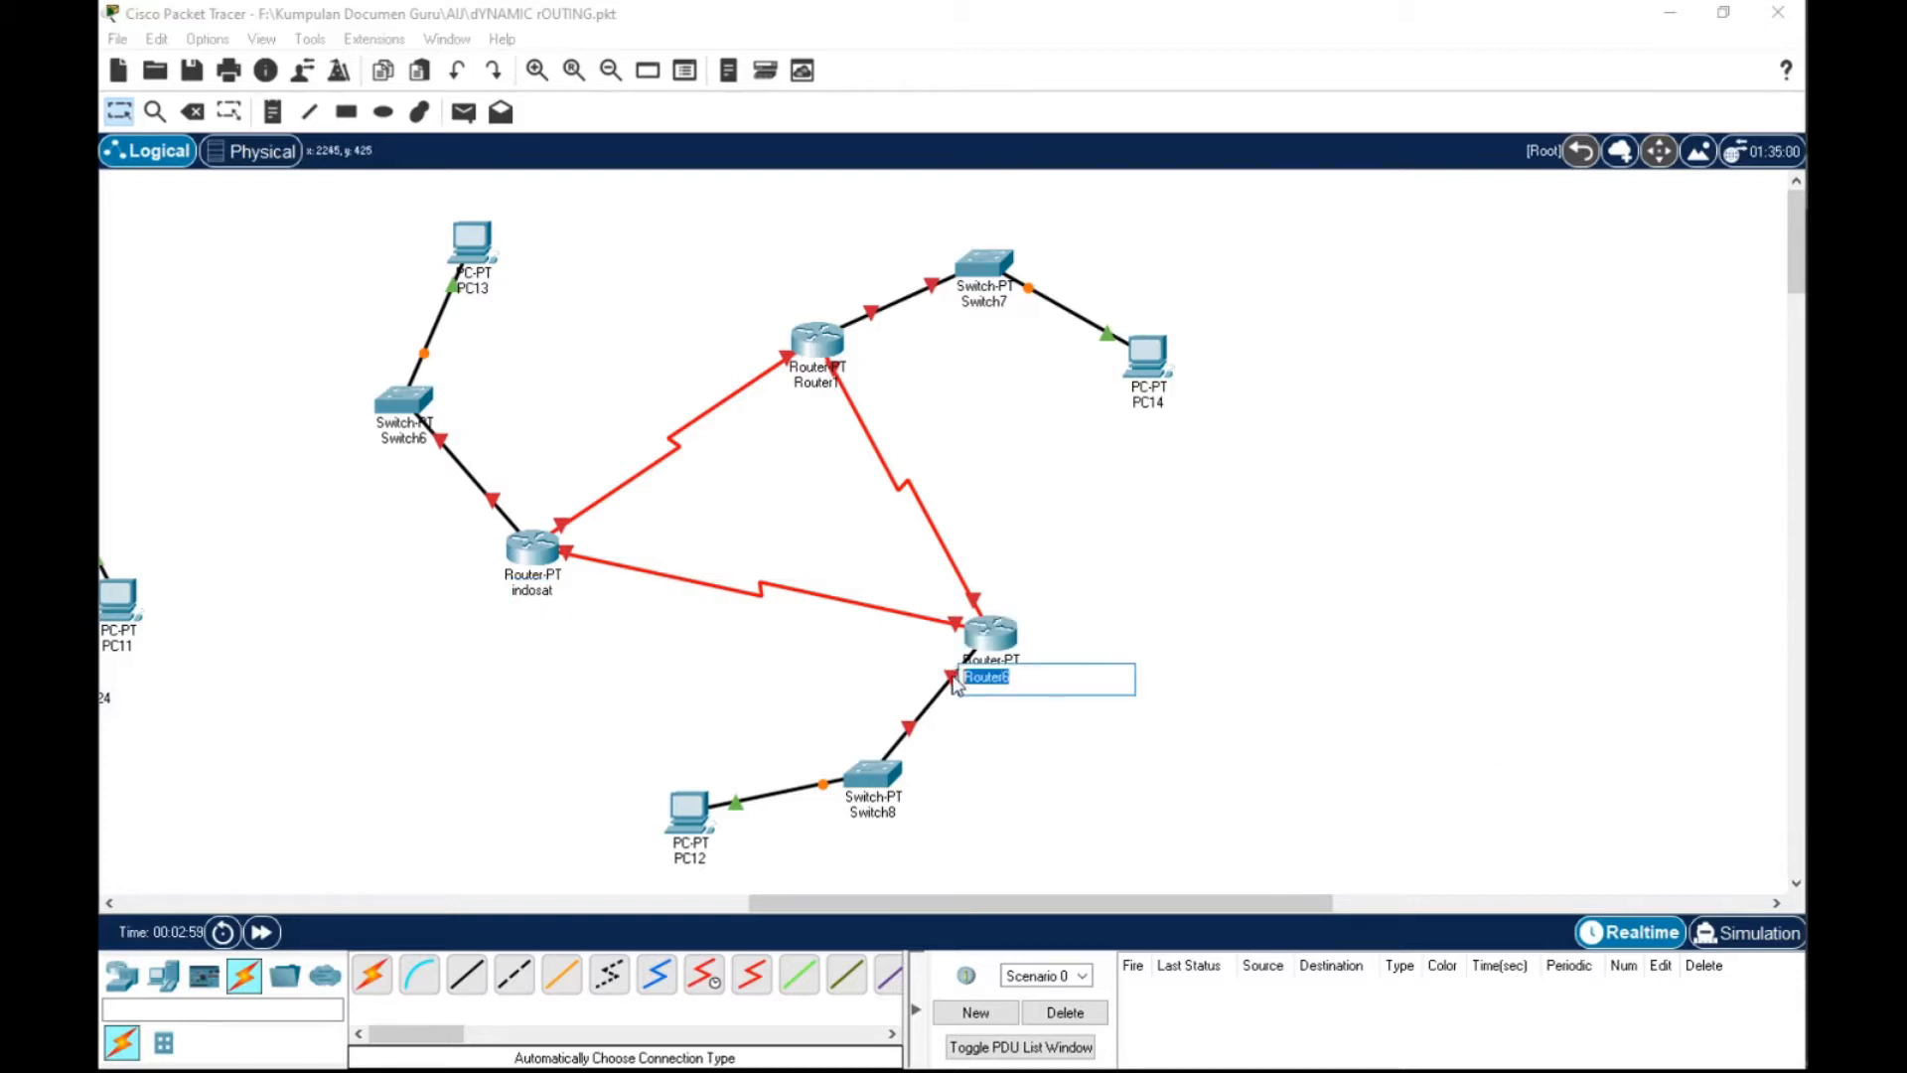
type("sm")
Rename Router1 as telkomsel and nudge it slightly out of the triangle's apex
left_click(814, 384)
left_click_drag(824, 383, 799, 384)
type("telkomsel")
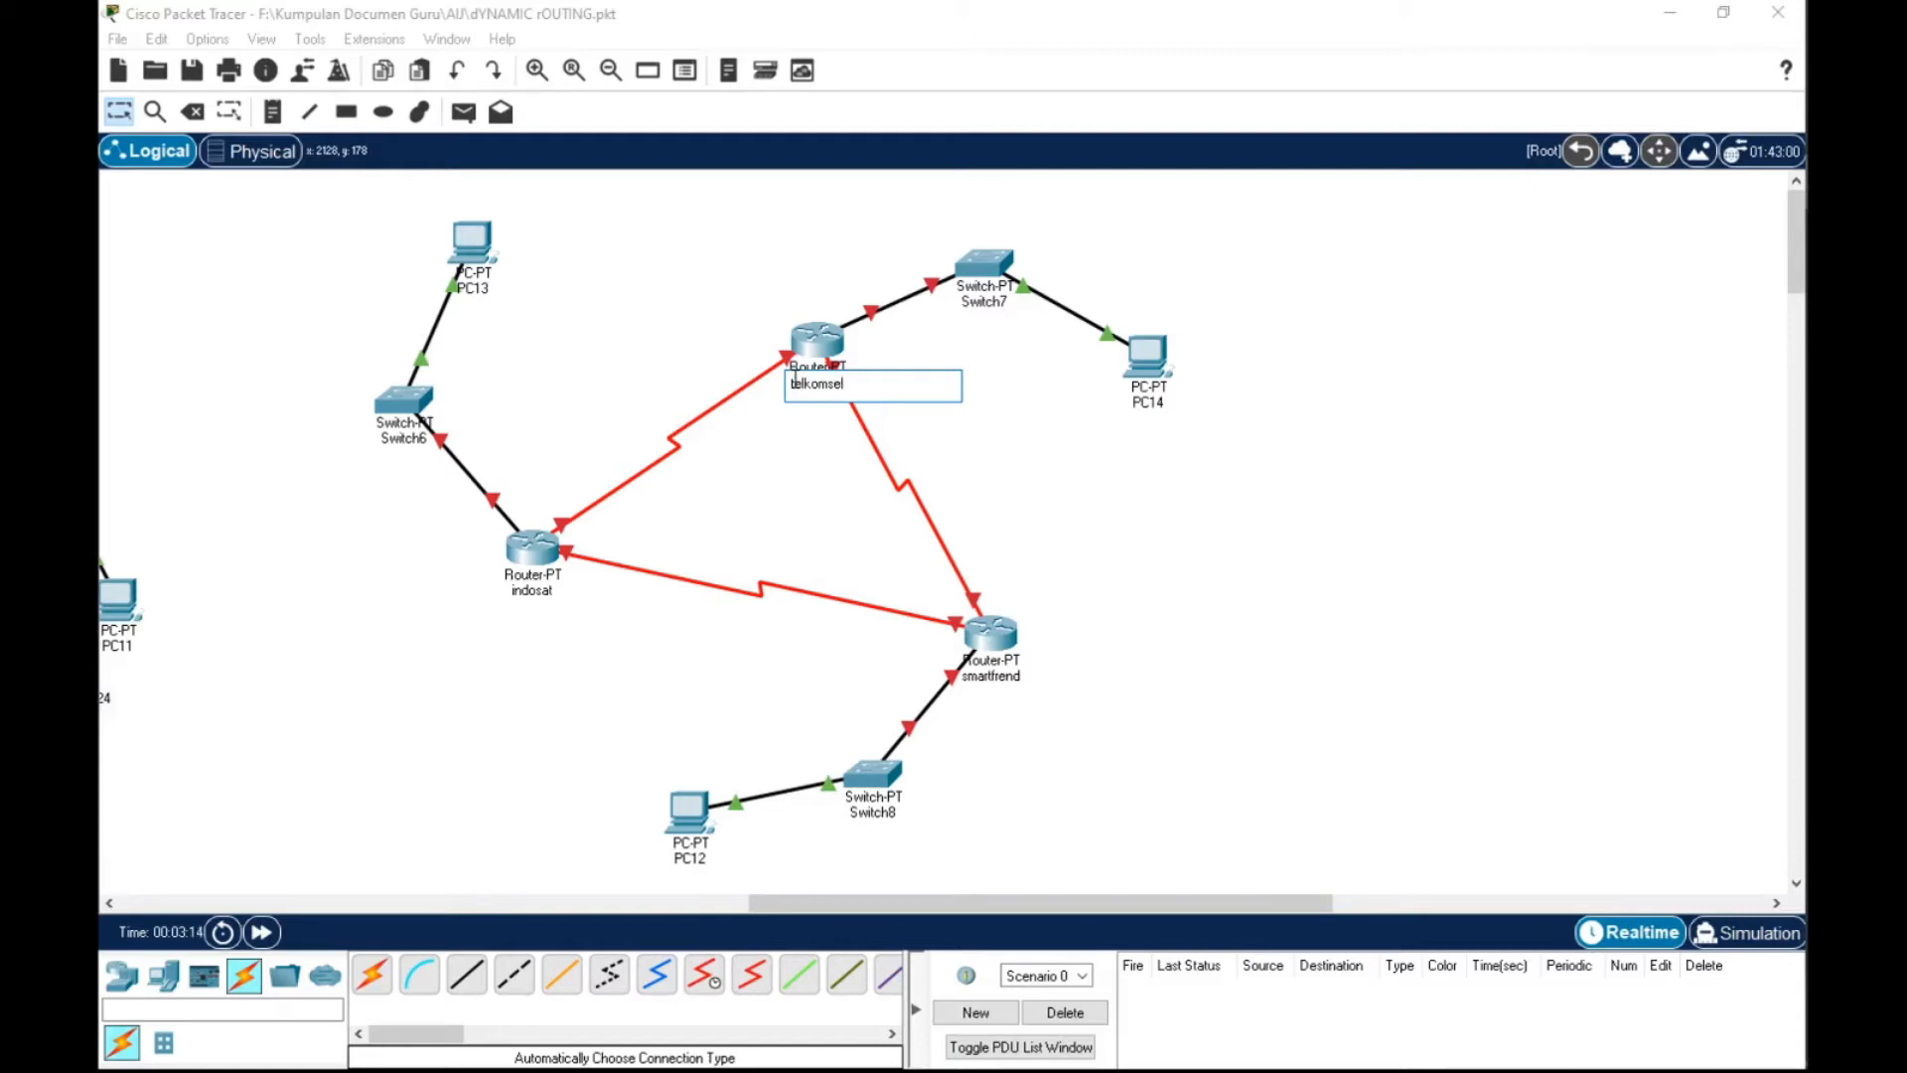
left_click(1022, 479)
mouse_move(813, 357)
left_mouse_down()
mouse_move(787, 349)
mouse_move(823, 339)
left_mouse_up()
Add a text note reading BGP above the new topology and nudge PC14 slightly
left_click(273, 111)
left_click(669, 191)
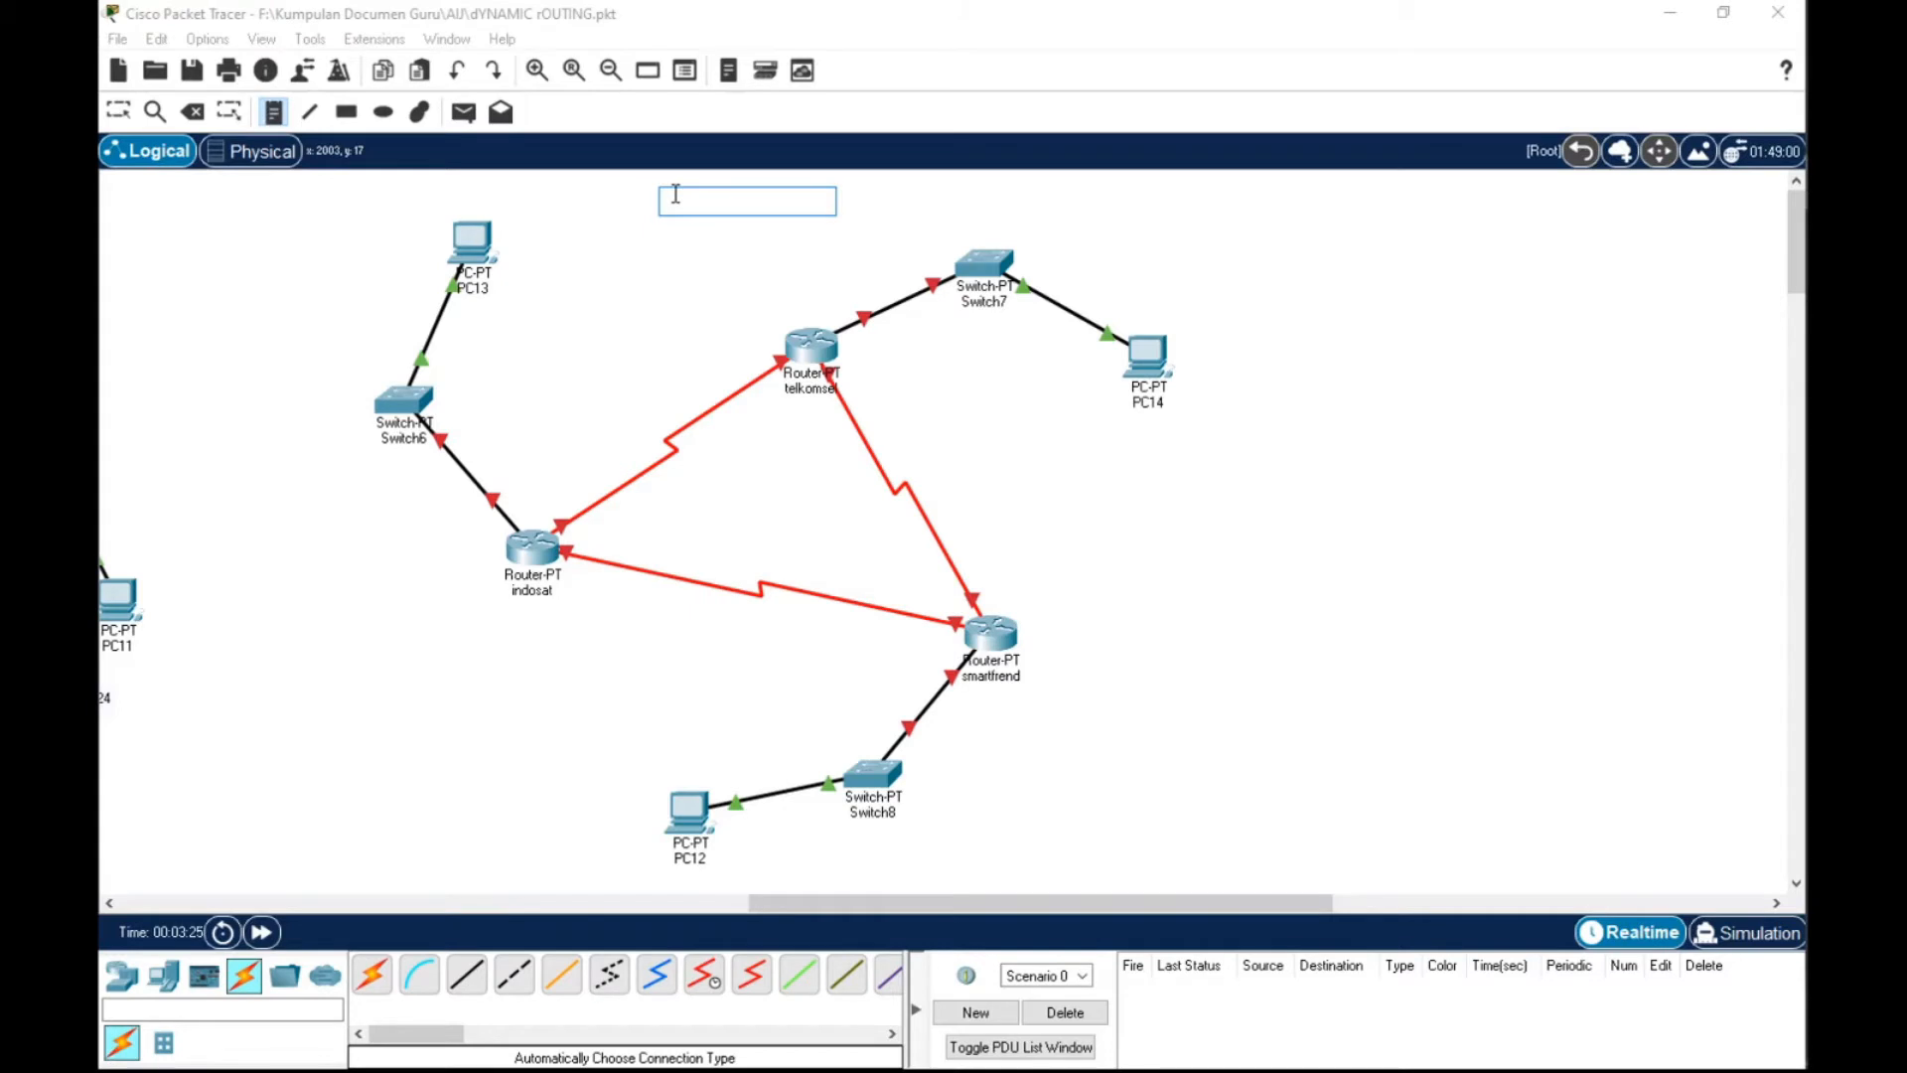
type("G")
type("GP")
left_click(118, 112)
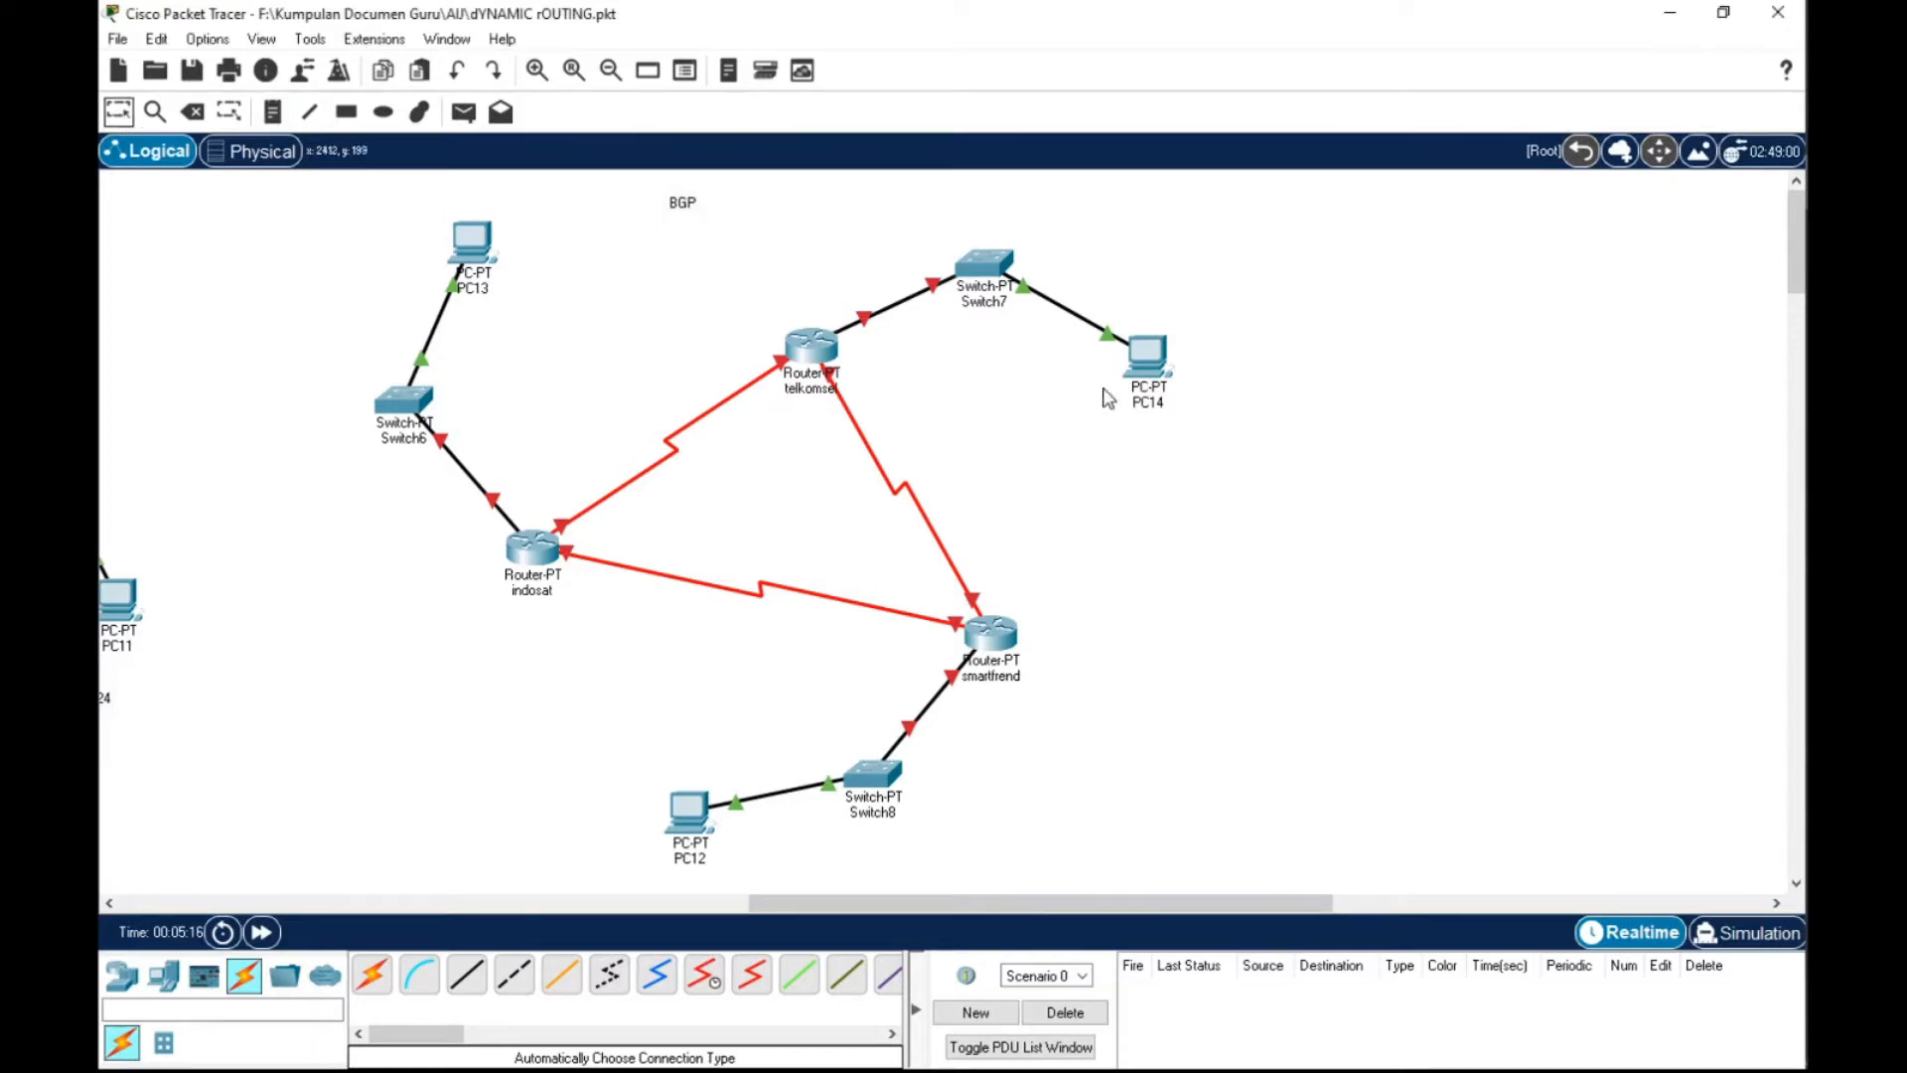
left_click_drag(1137, 362, 1129, 373)
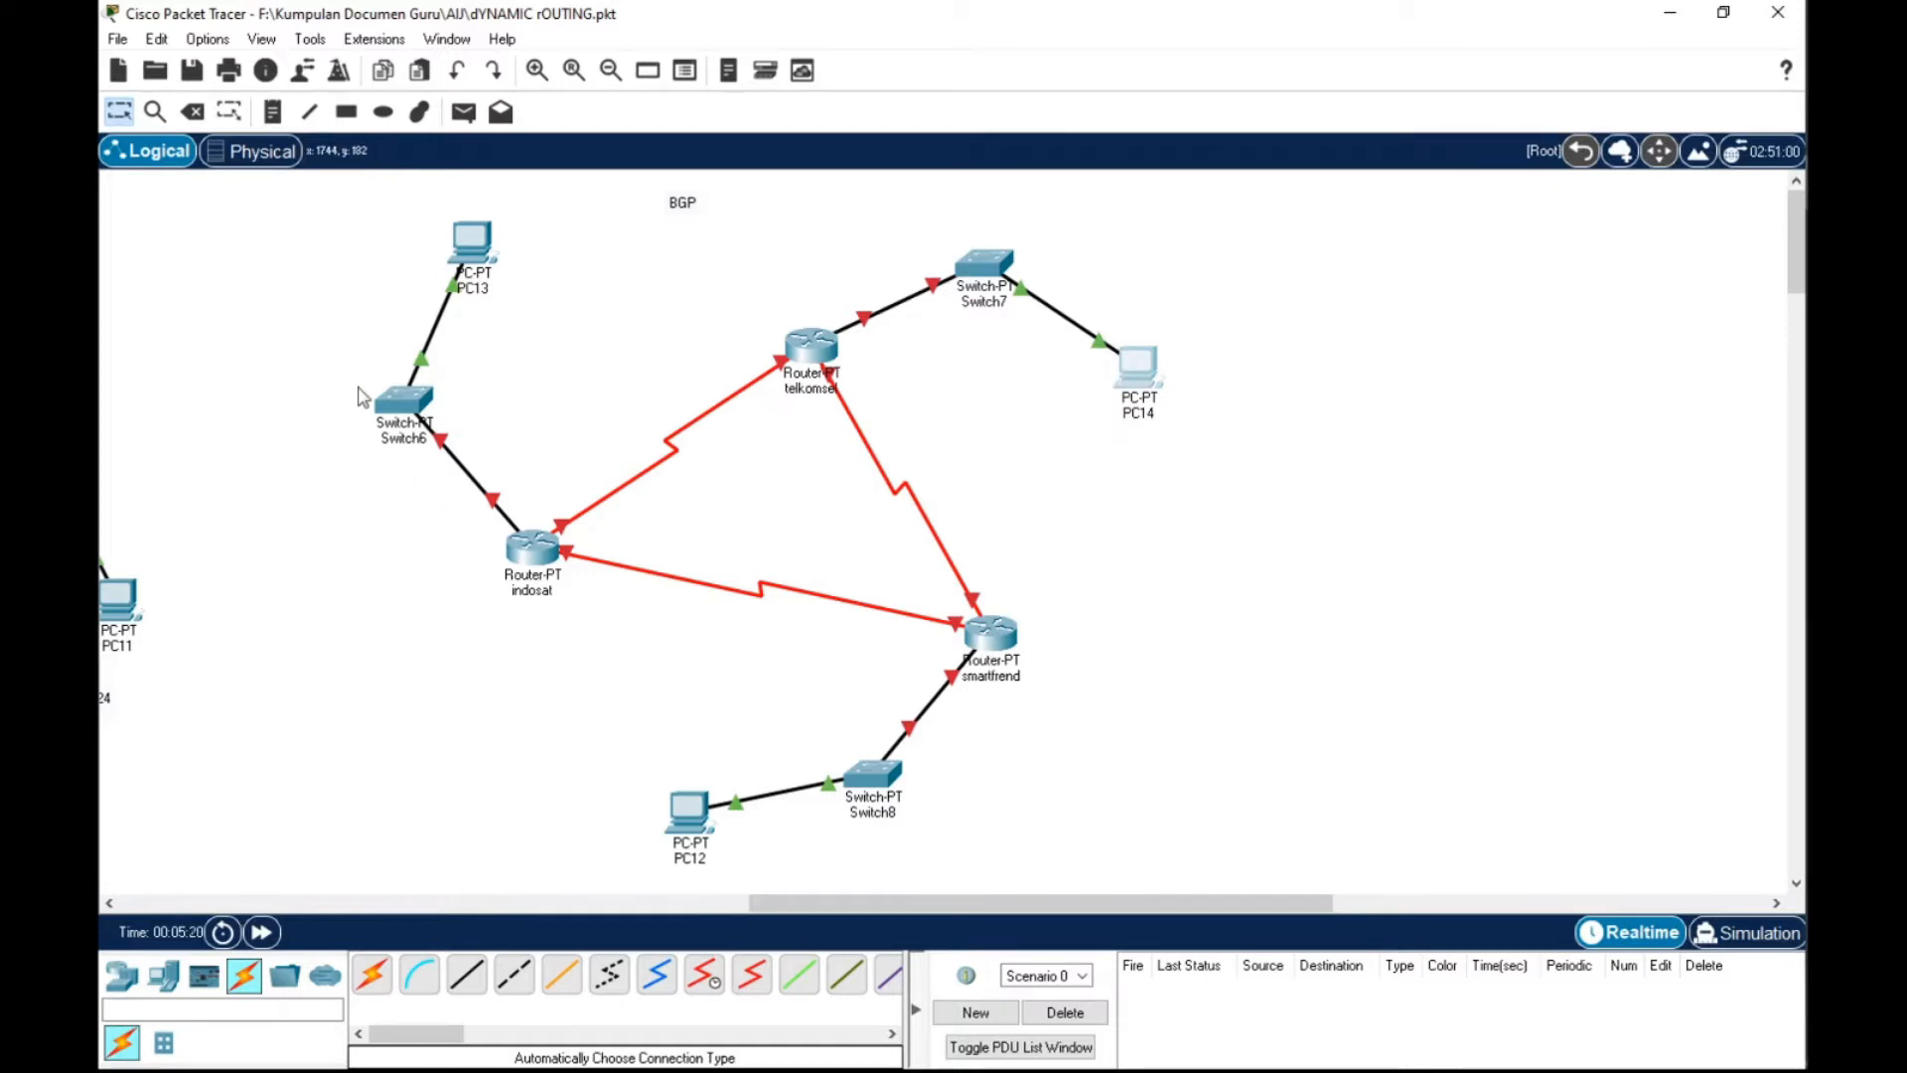
Add a text note reading 192.168.12.0/24 near PC14, copying the initially entered 192.168.11.0/24 for reuse before changing it
left_click(272, 112)
left_click(1065, 238)
type("192.168")
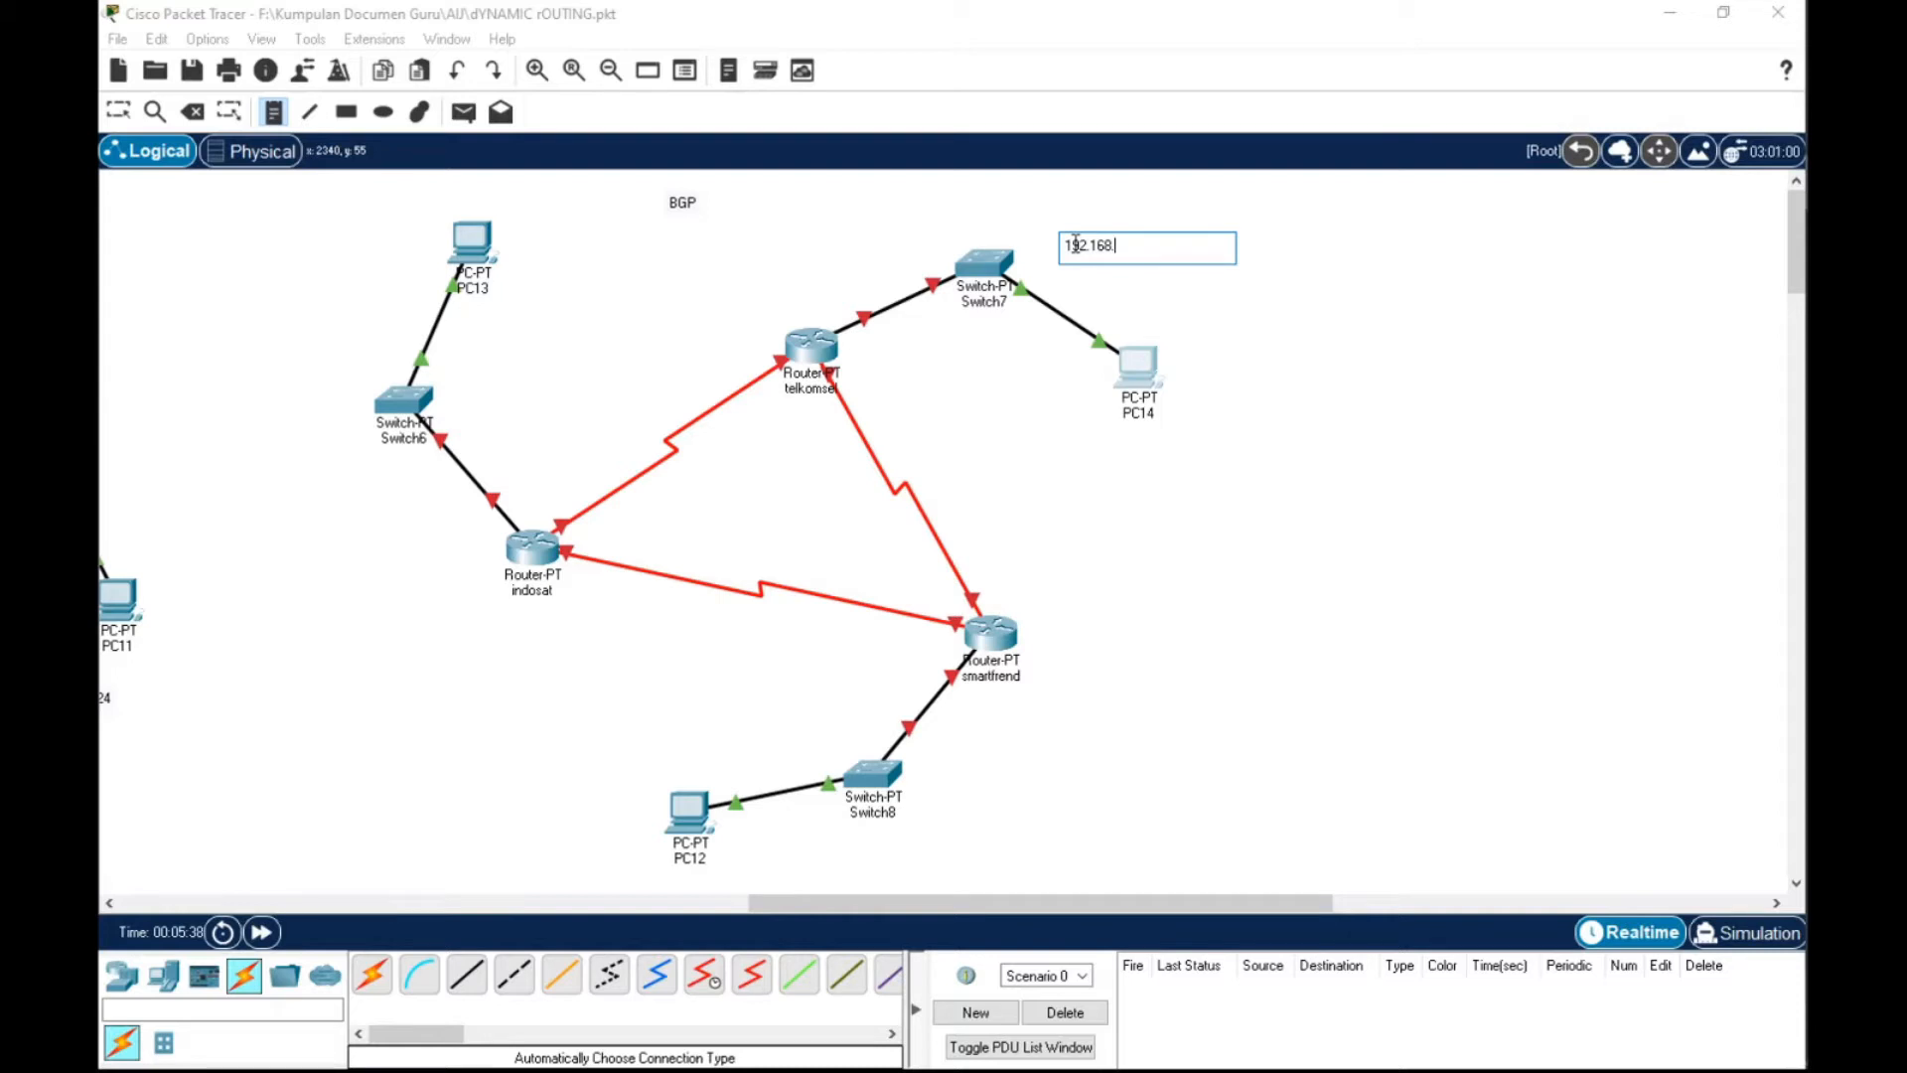
type(".11.0/24")
left_click_drag(1174, 244, 1068, 243)
key("ctrl+c")
left_click(1133, 245)
key("Delete")
type("2")
Paste the copied network address as a 192.168.11.0/24 note near PC13 and a 192.168.13.0/24 note below Switch8
left_click(259, 308)
key("ctrl+v")
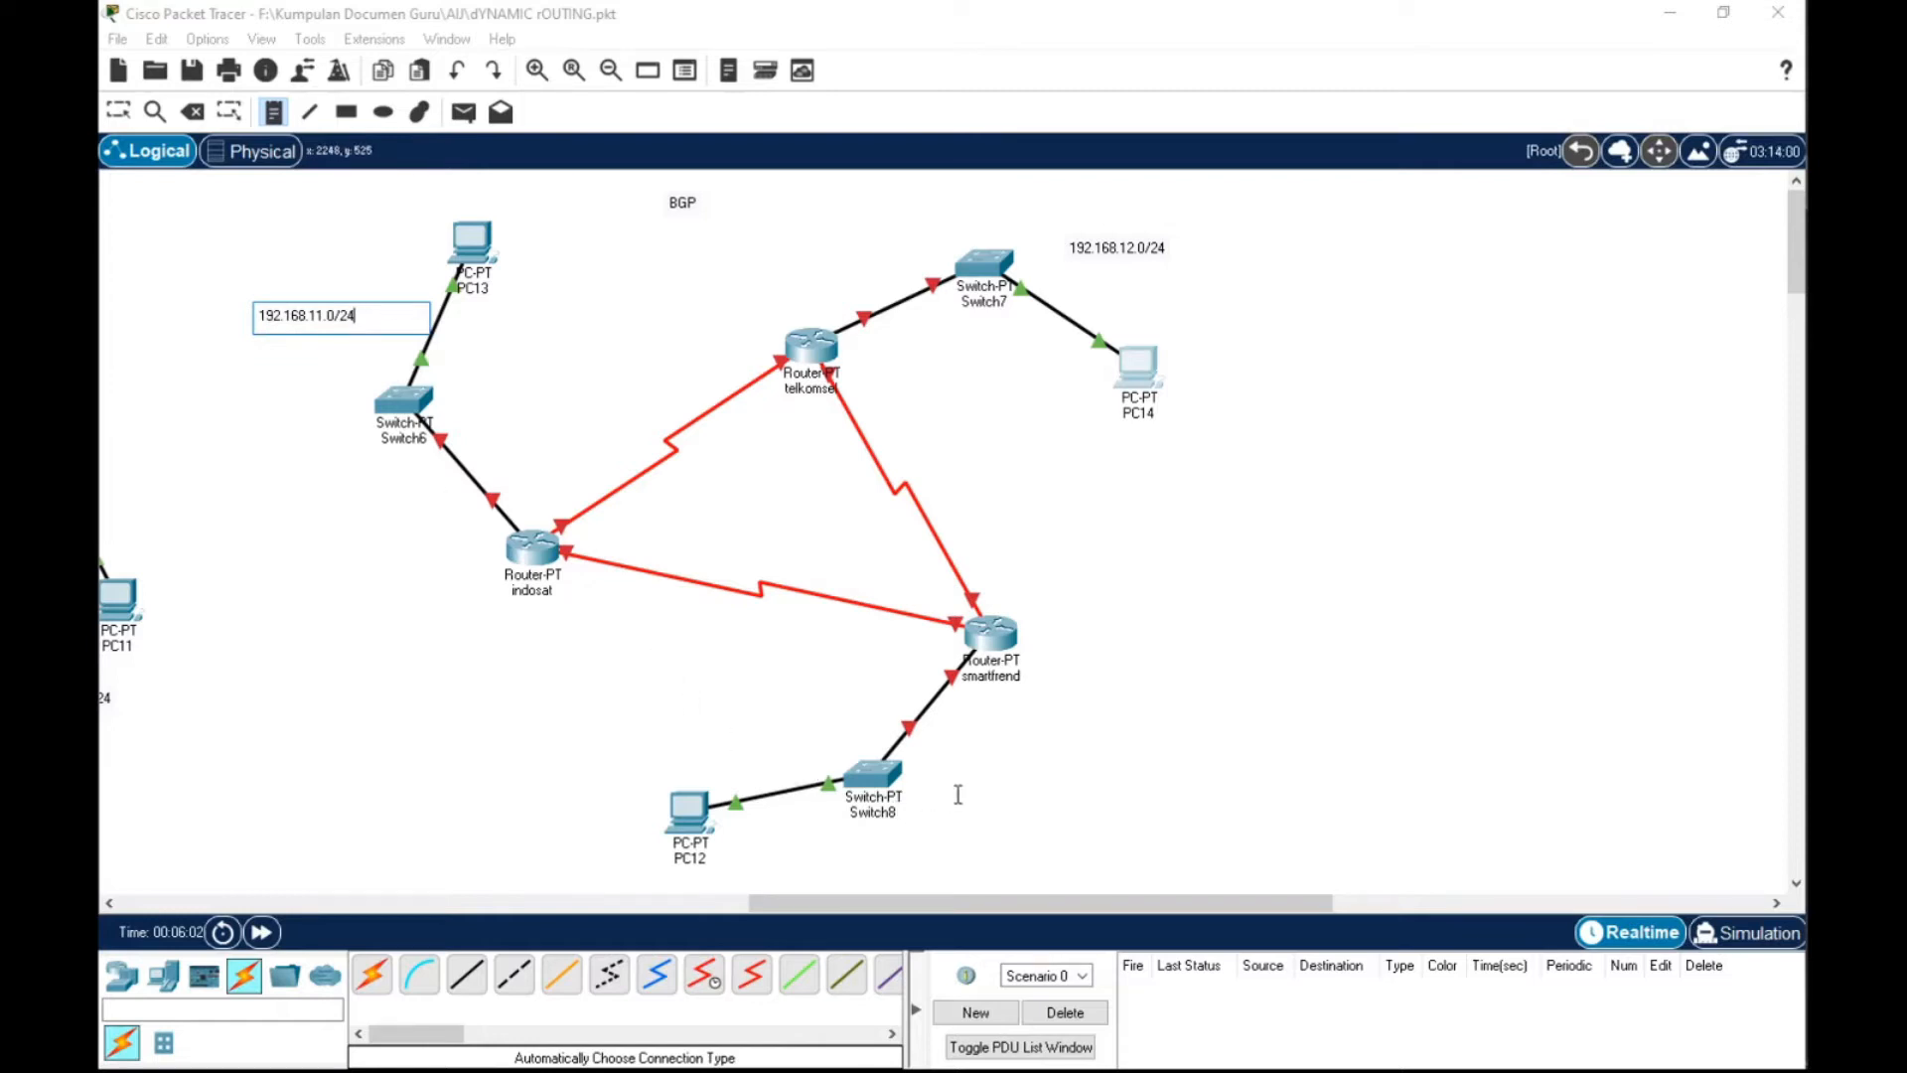
left_click(780, 856)
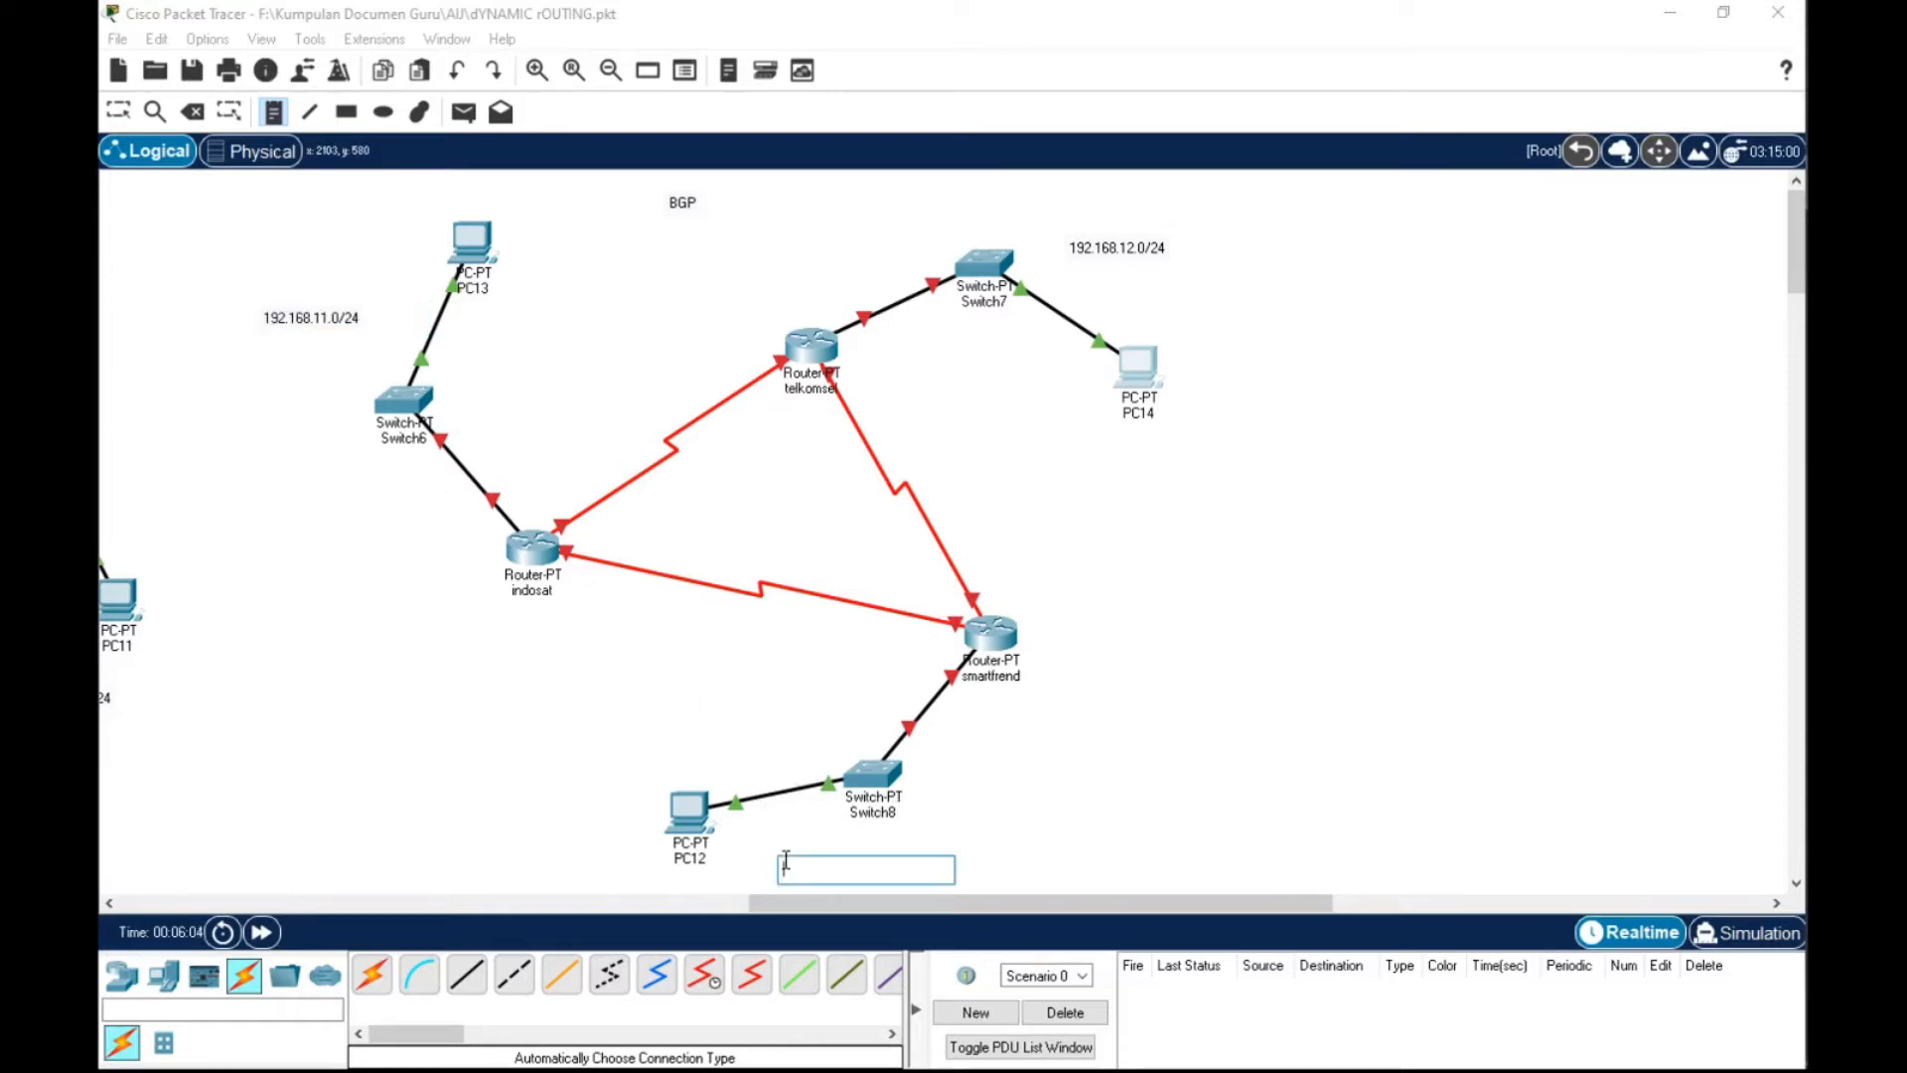
key("ctrl+v")
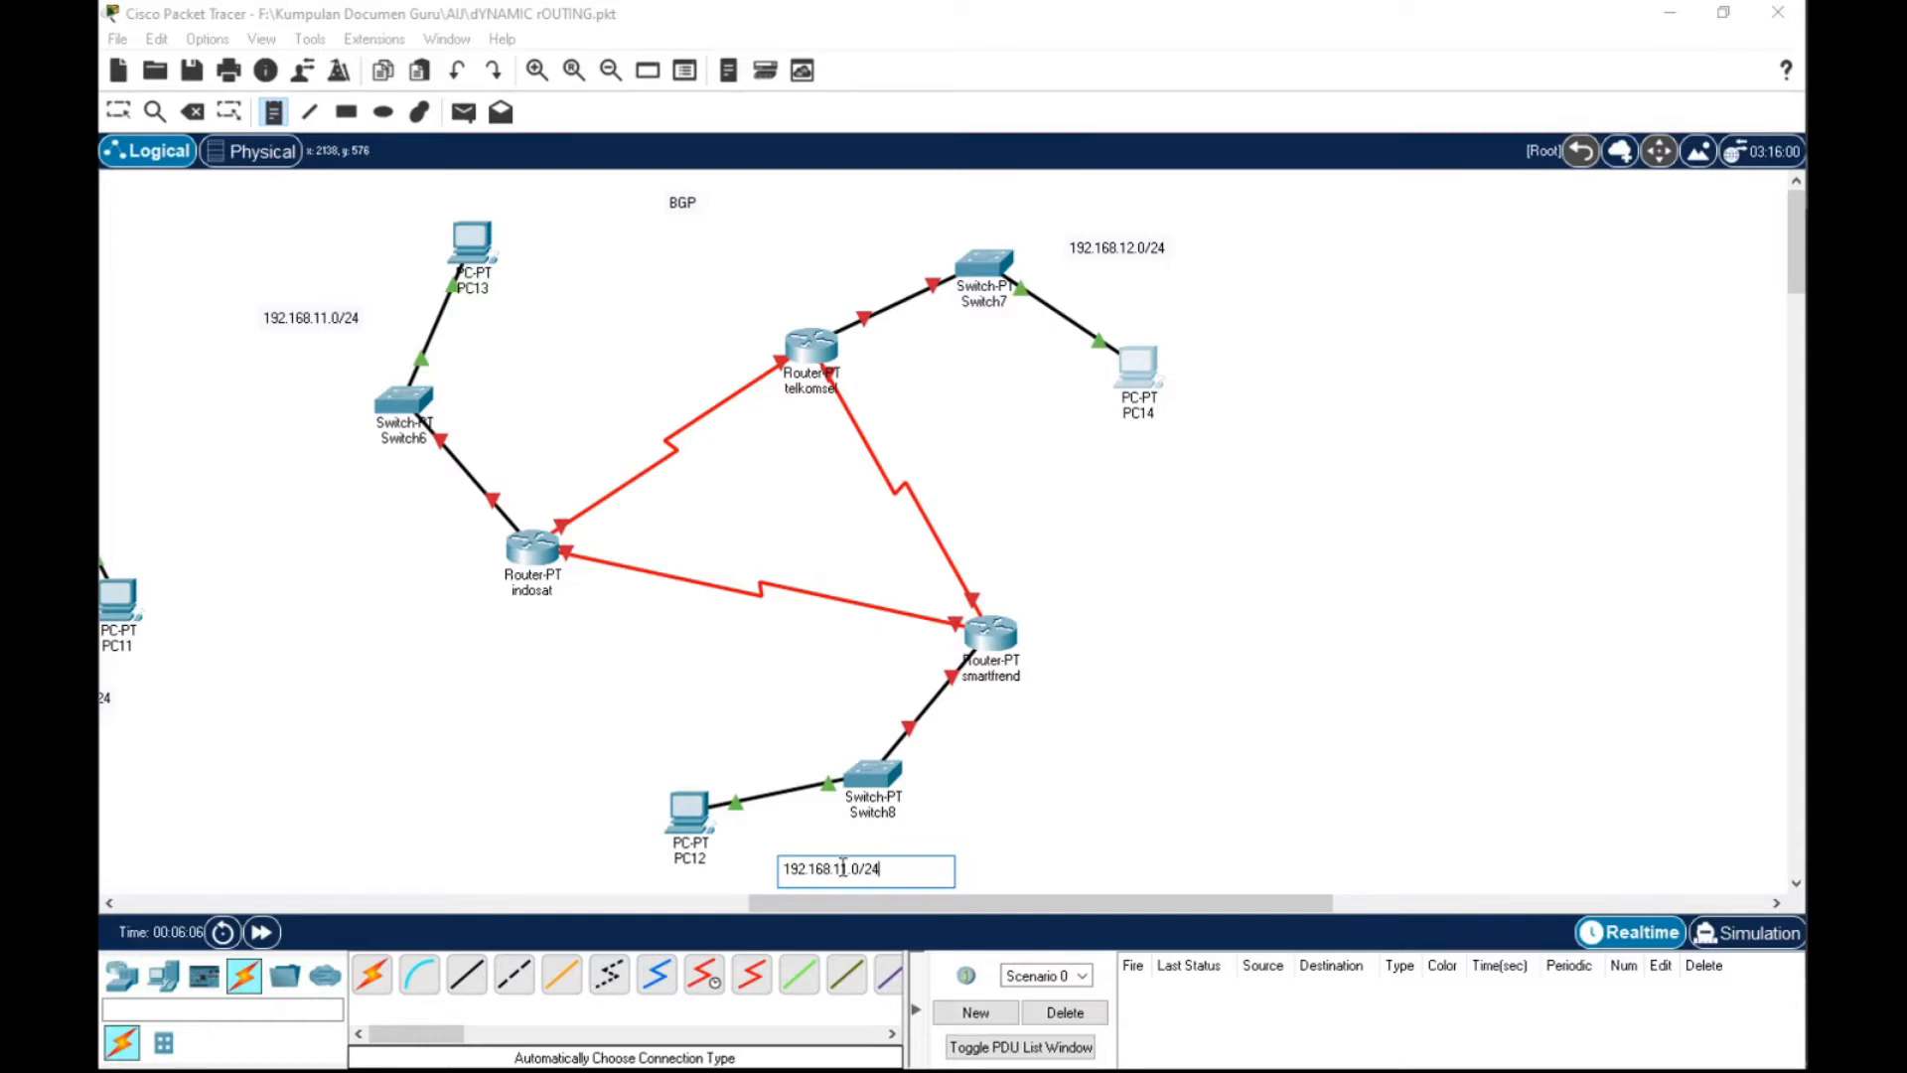
key("Delete")
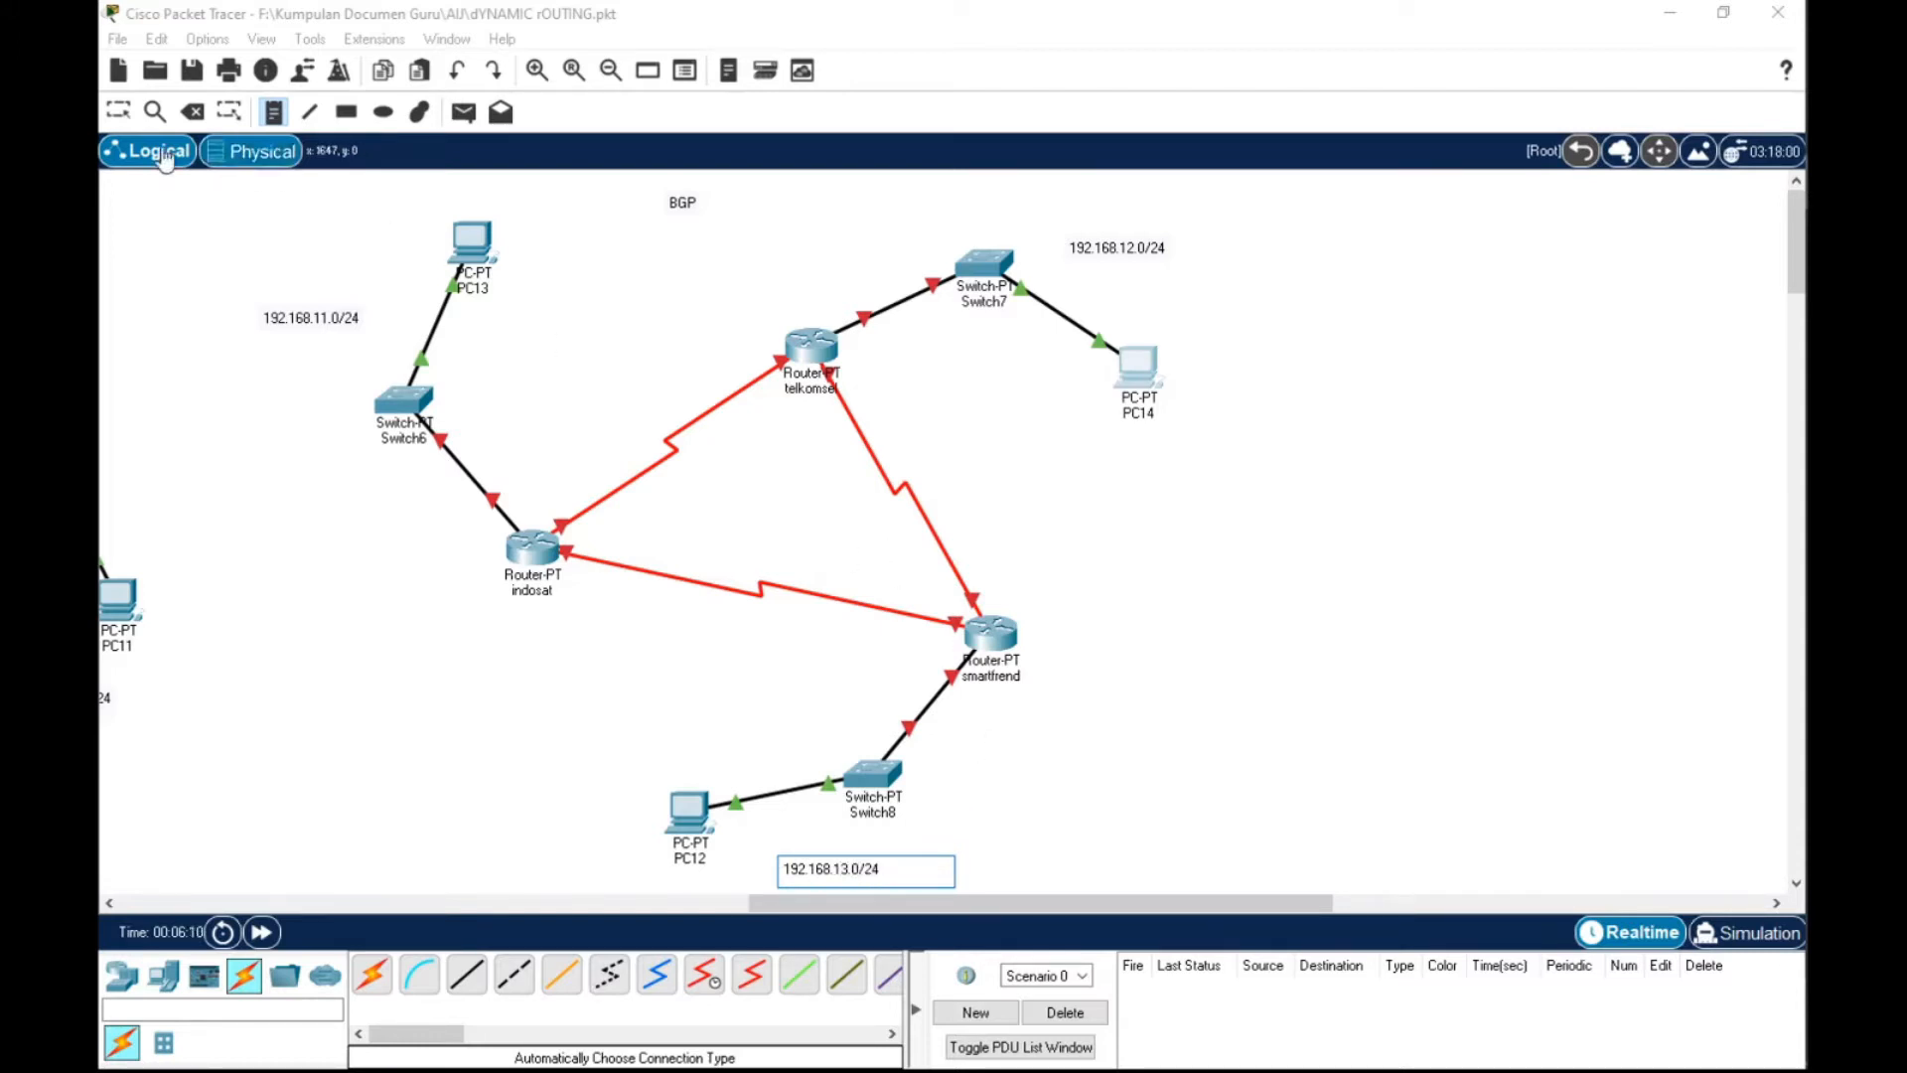
Move the three 192.168.x.0/24 network notes closer to their switch-to-PC links
left_click(119, 113)
left_click_drag(815, 874, 794, 846)
left_click_drag(1129, 255, 1130, 295)
left_click_drag(344, 320, 378, 320)
left_click(200, 220)
left_click_drag(198, 213, 561, 386)
left_click(1235, 503)
left_click_drag(1193, 511, 1192, 510)
left_click_drag(557, 732, 878, 883)
left_click(1061, 802)
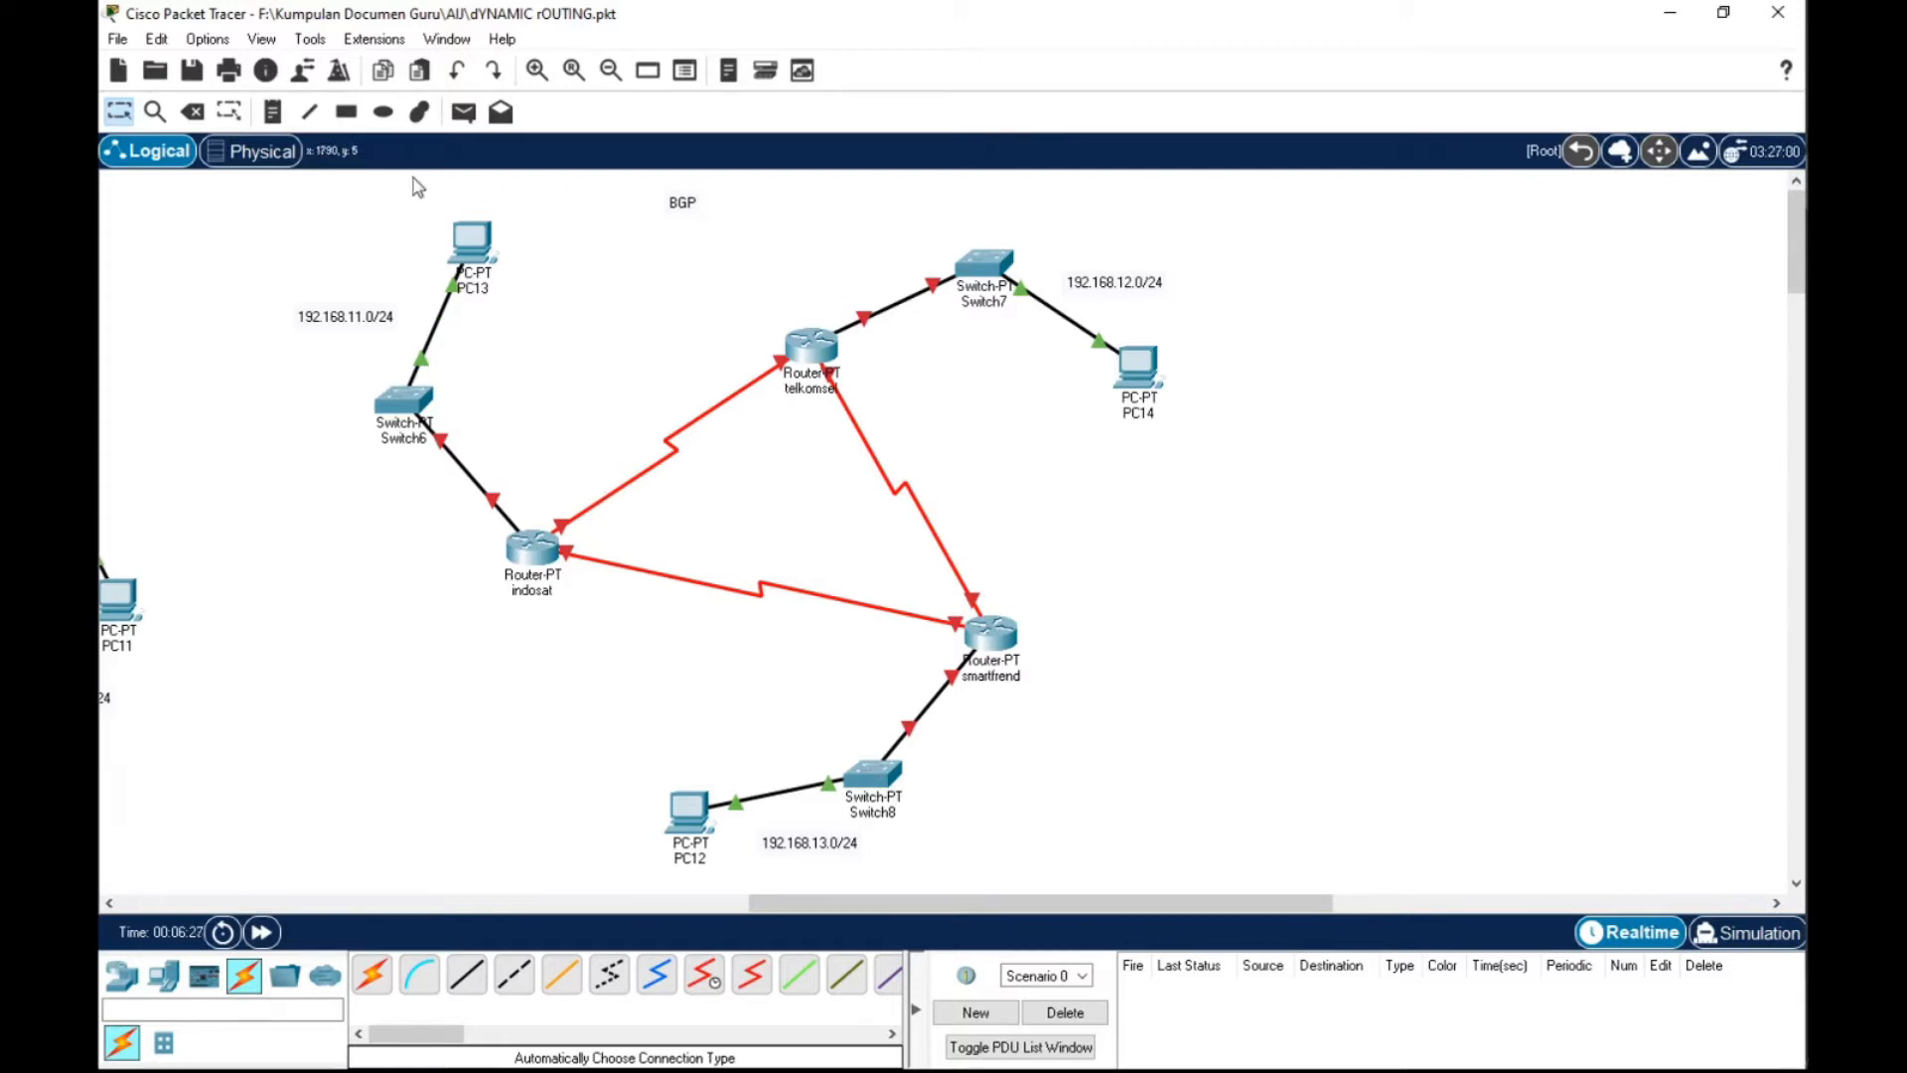
Add a note reading 20.20.20.10/30 beside the telkomsel–smartfrend link and paste a copy beside the indosat–telkomsel link
left_click(275, 112)
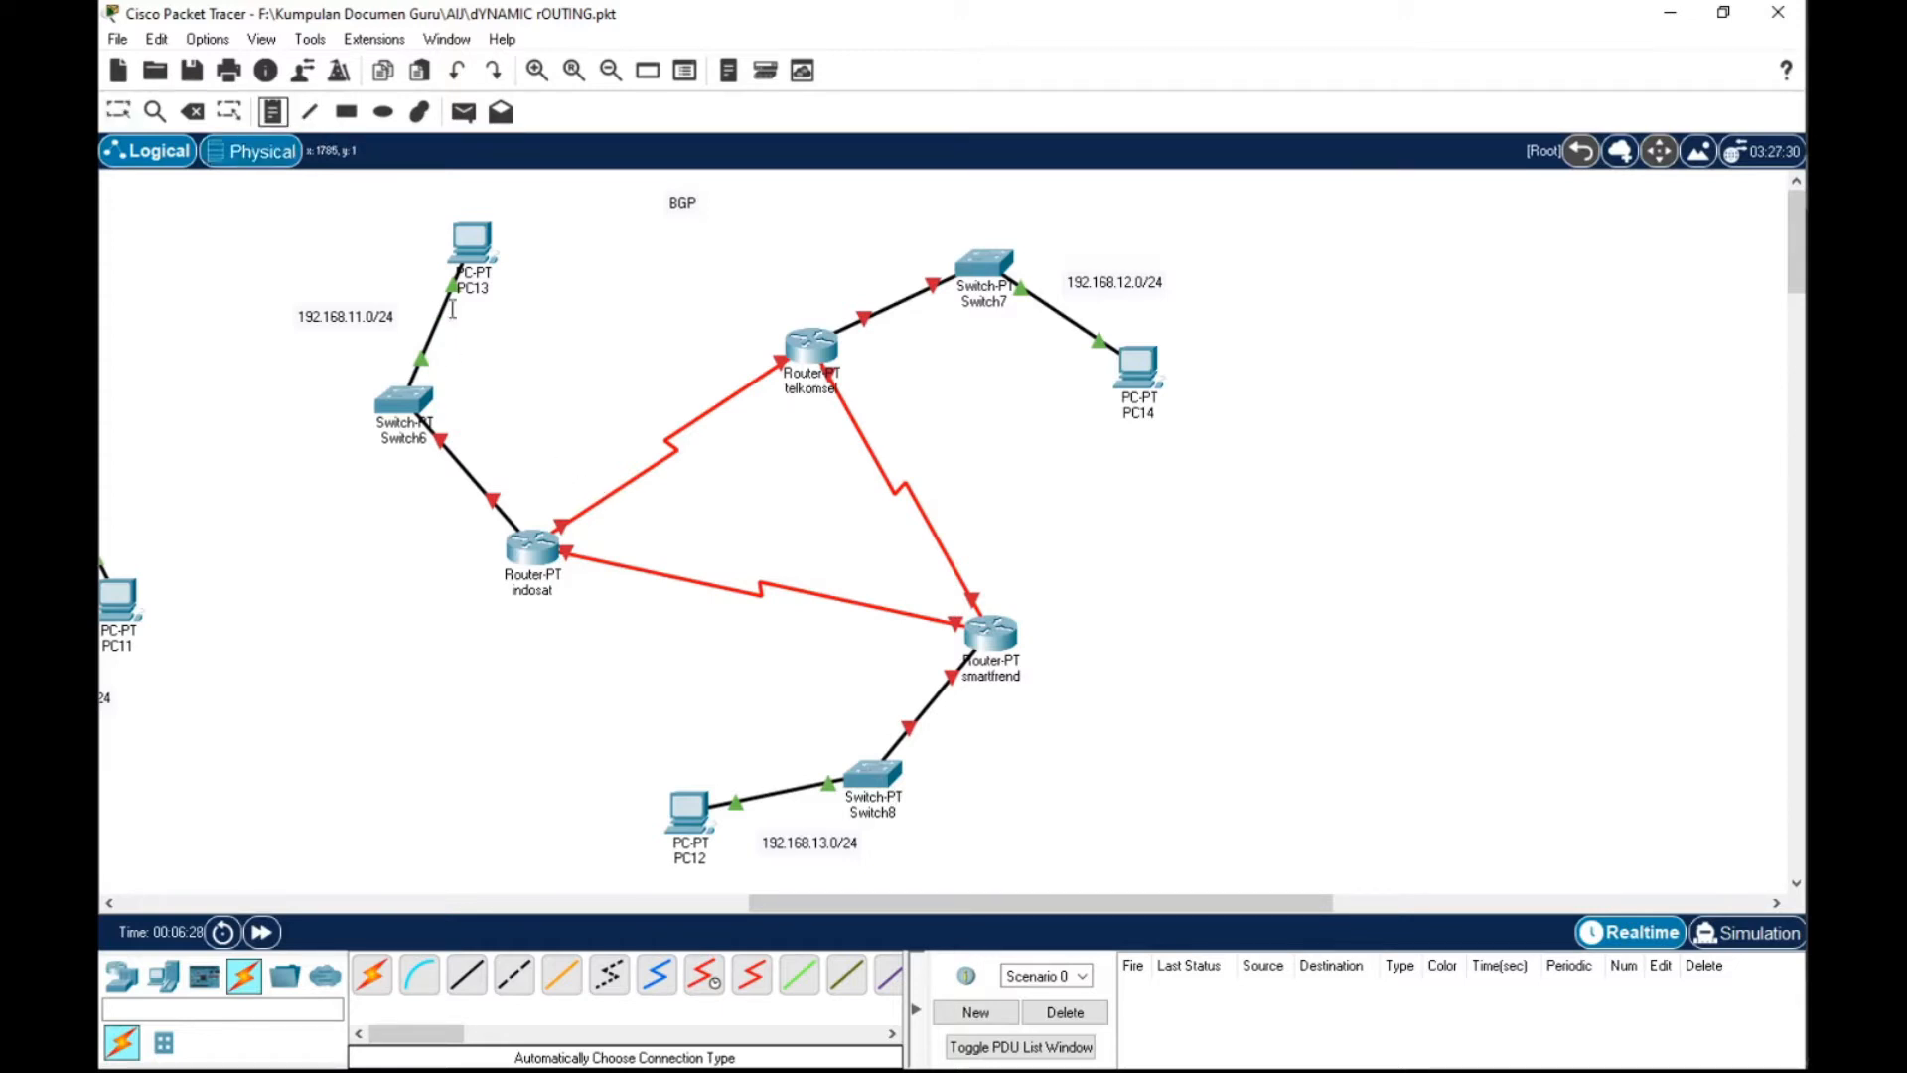
left_click(915, 456)
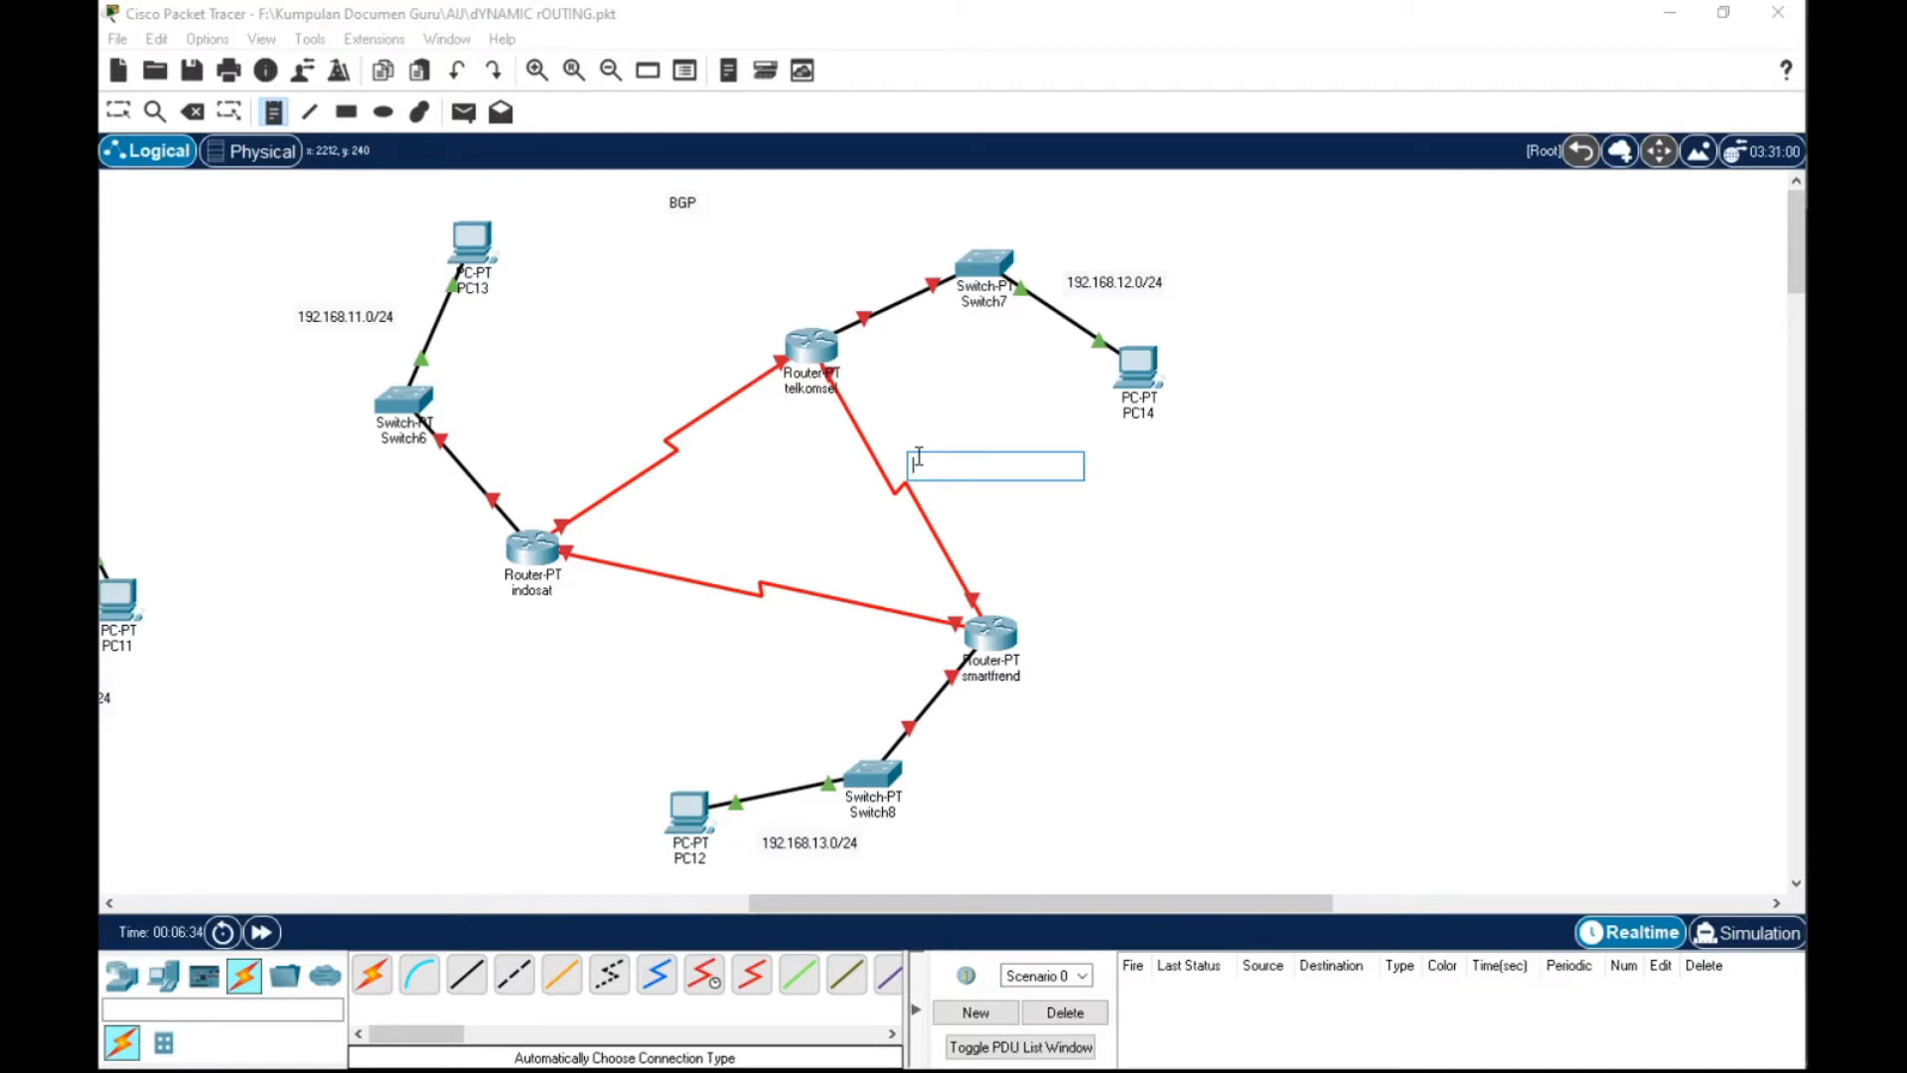
type("1")
key("BackSpace")
type("0.20.20.10")
left_click_drag(1028, 460, 903, 461)
key("ctrl+c")
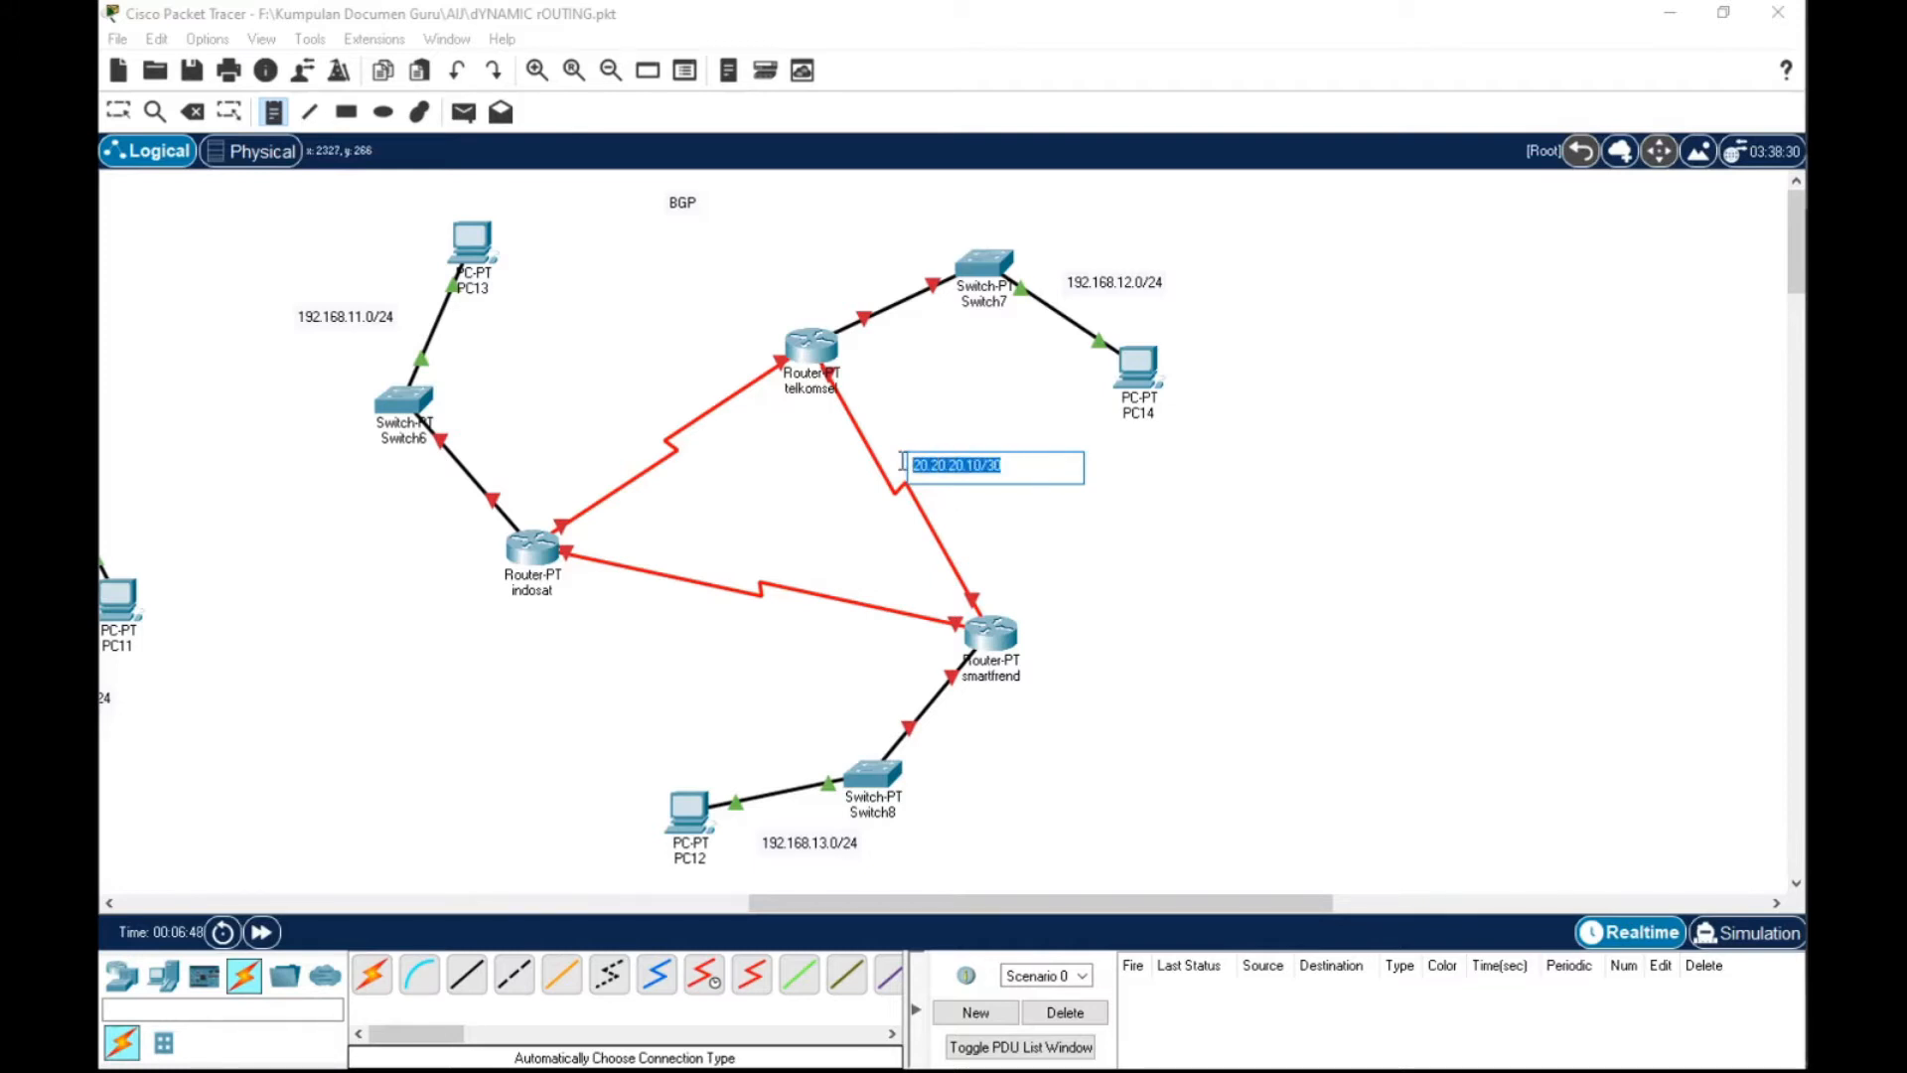
left_click(599, 418)
key("ctrl+v")
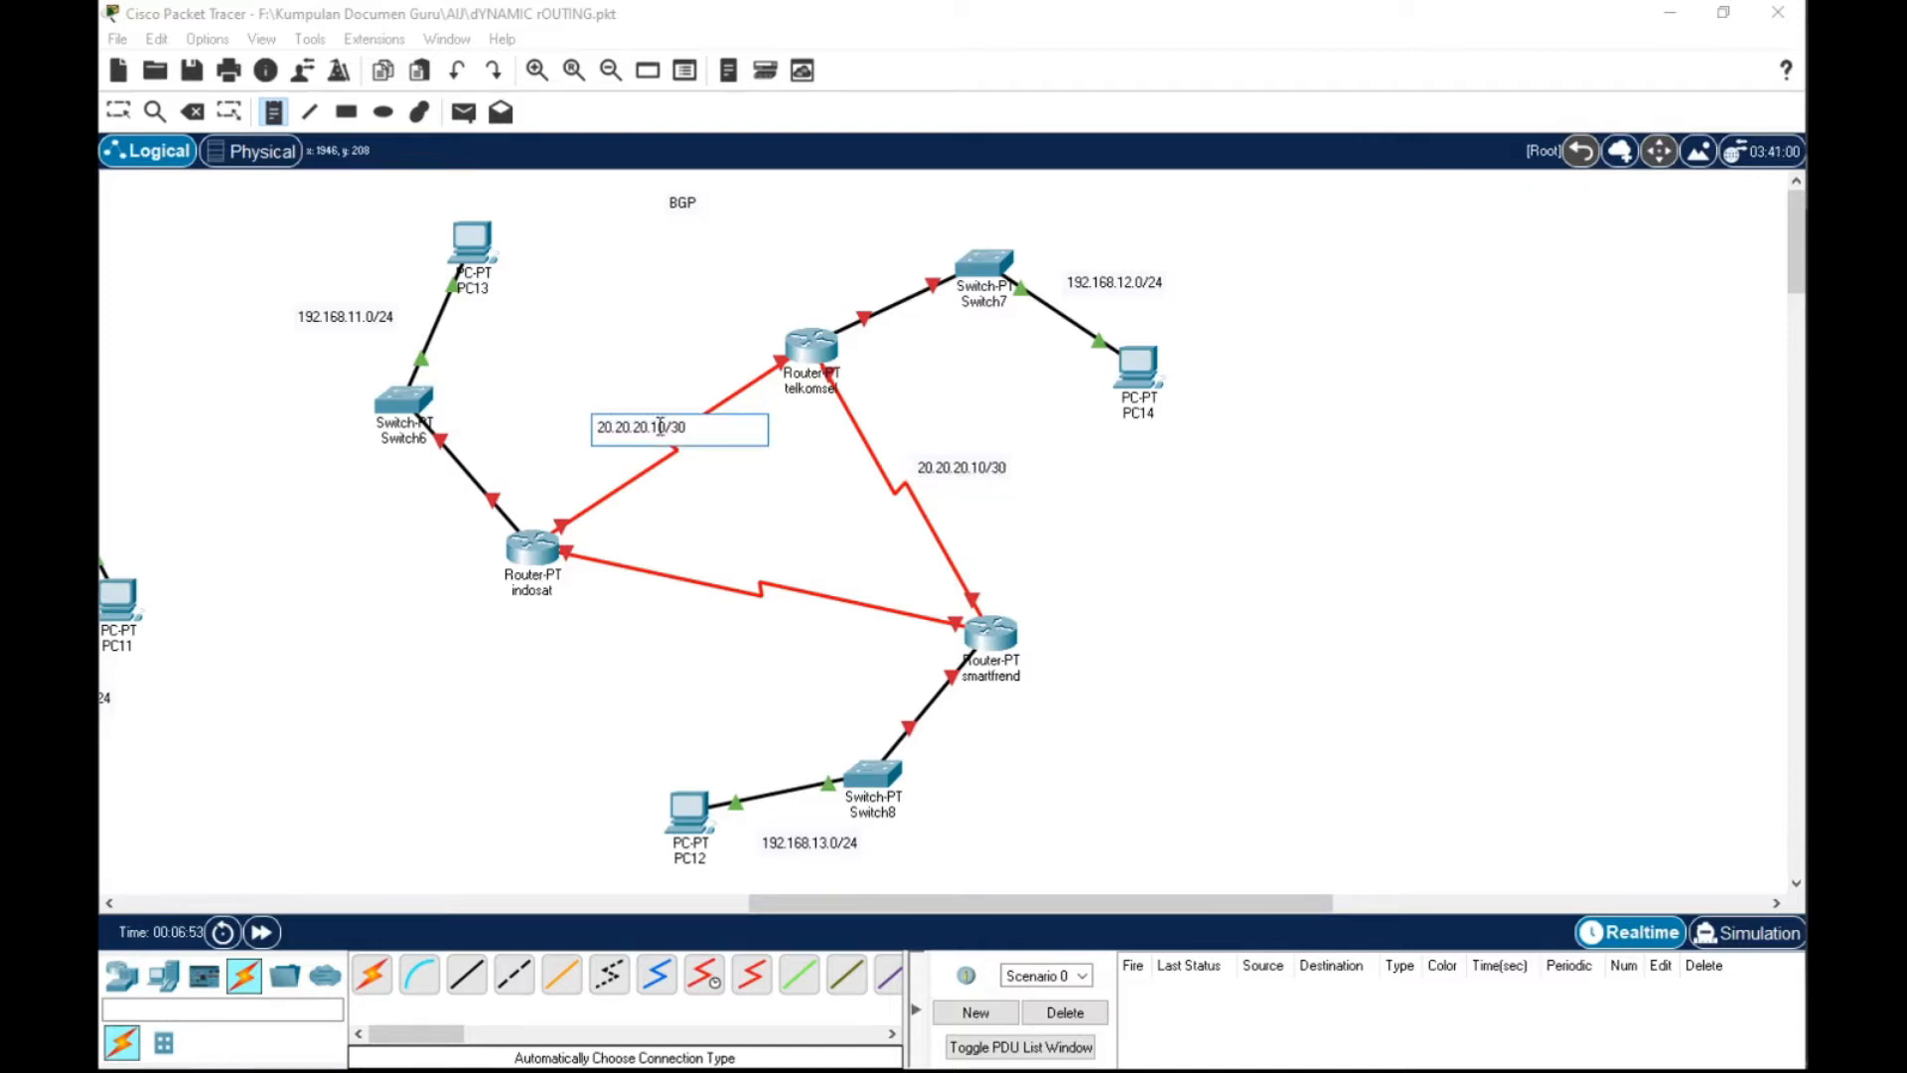
Change the note beside the telkomsel–smartfrend link to 20.20.20.0/30
left_click(988, 469)
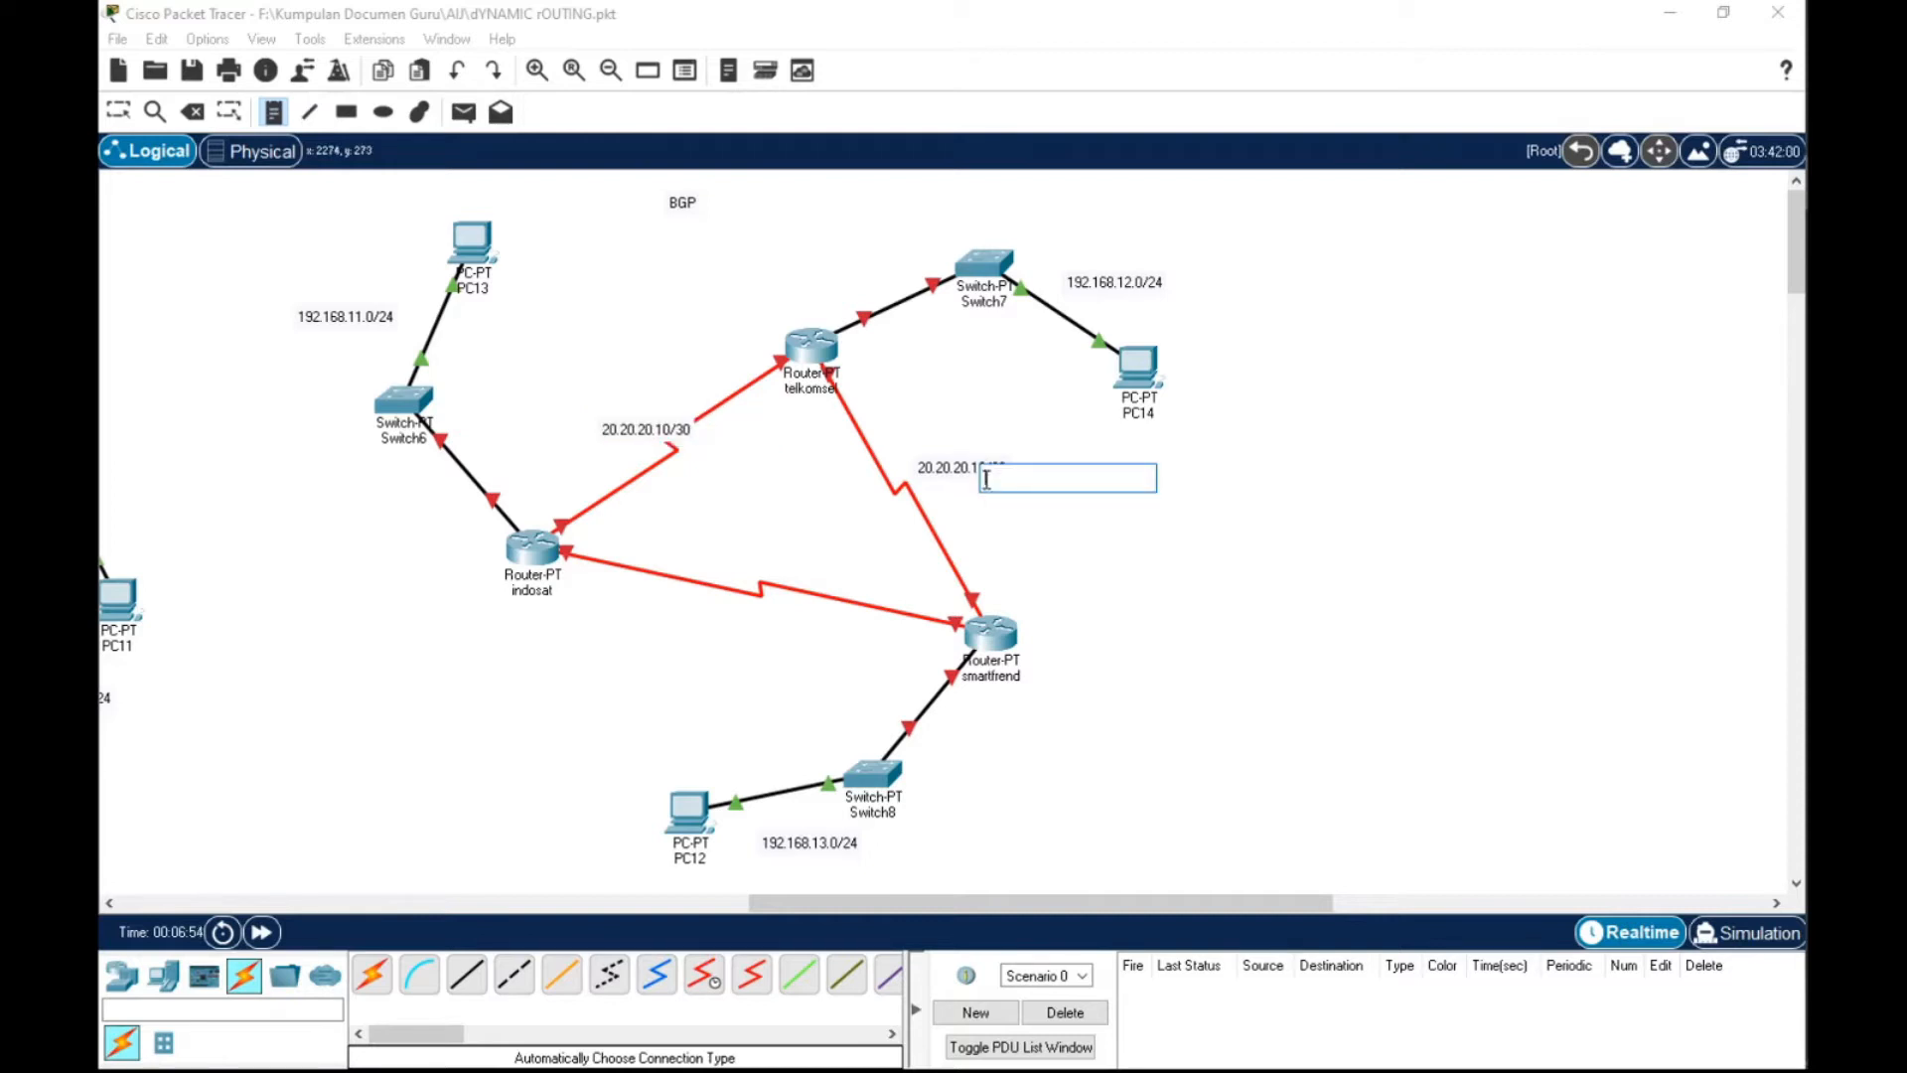
left_click(973, 465)
left_click(939, 469)
left_click(123, 115)
double_click(993, 466)
left_click(979, 469)
key("BackSpace")
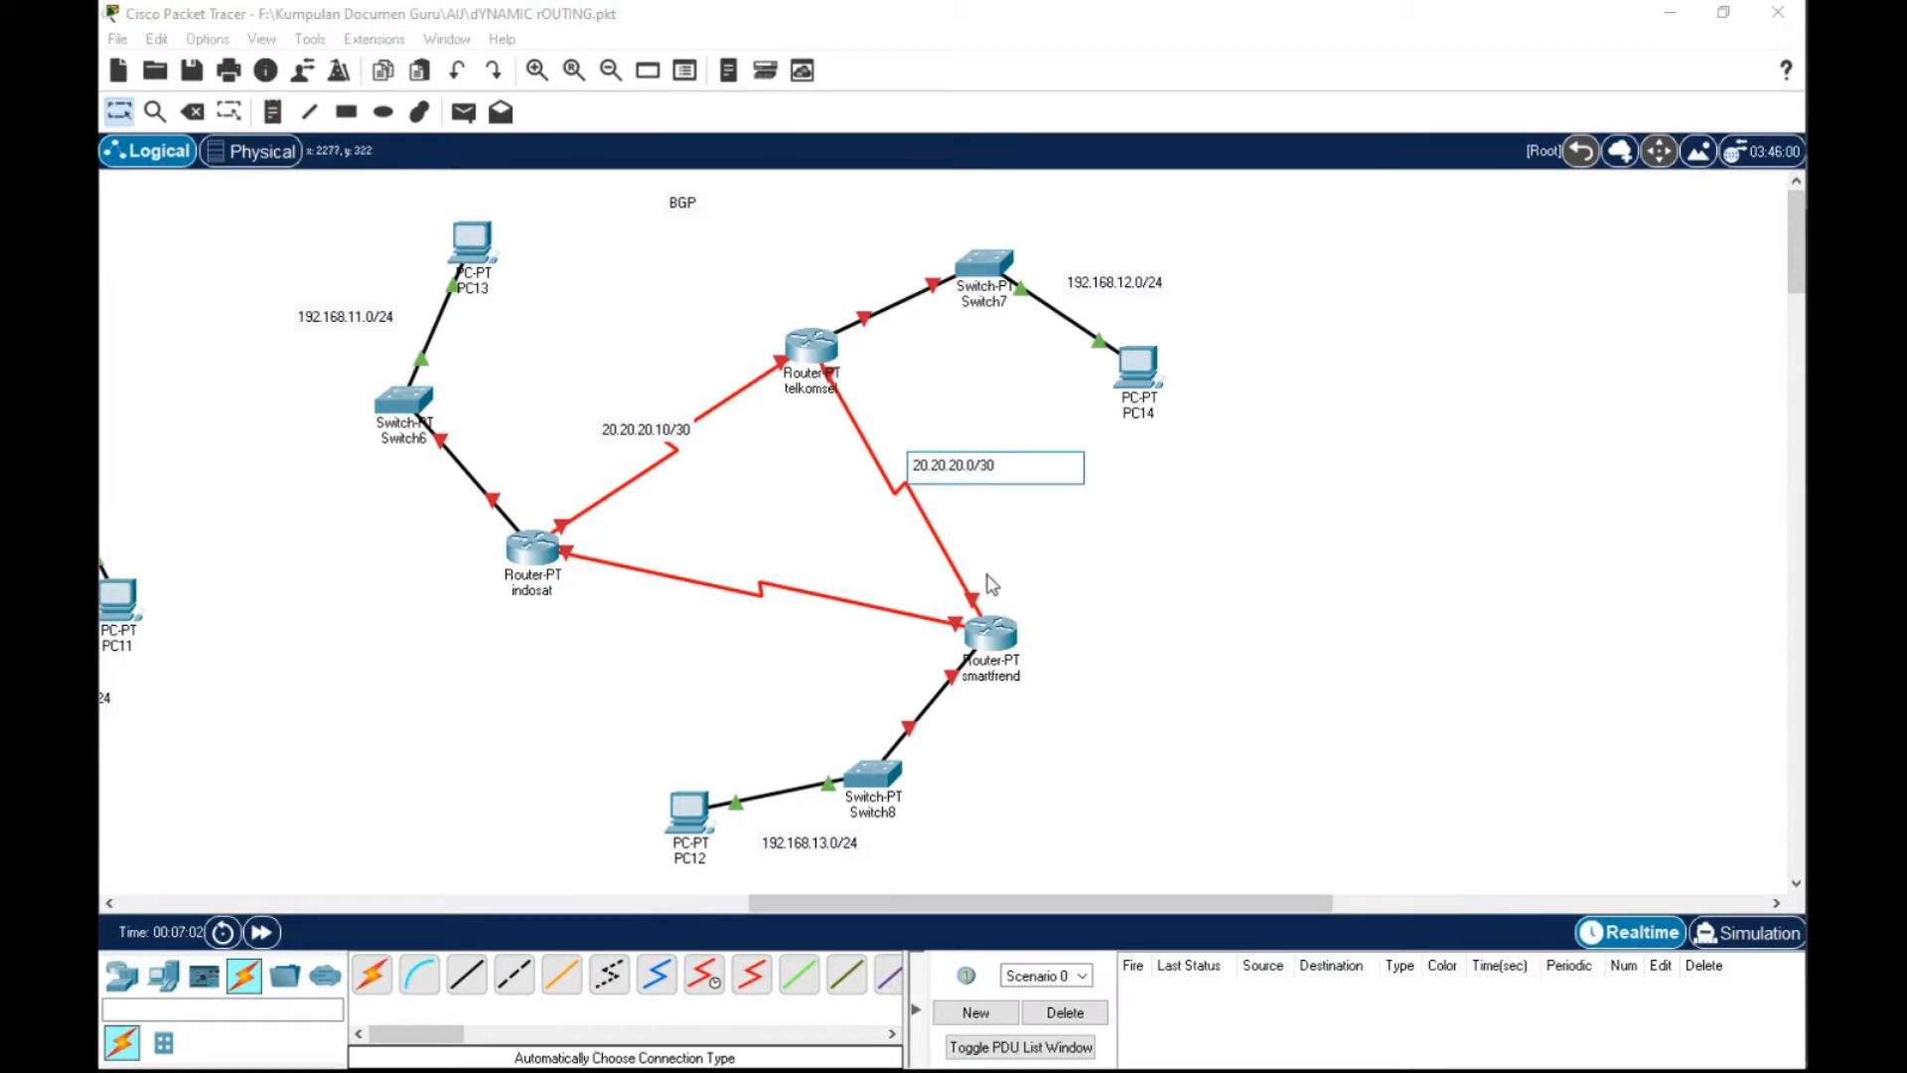
Change the note beside the indosat–telkomsel link to 10.10.10.0/30
double_click(663, 433)
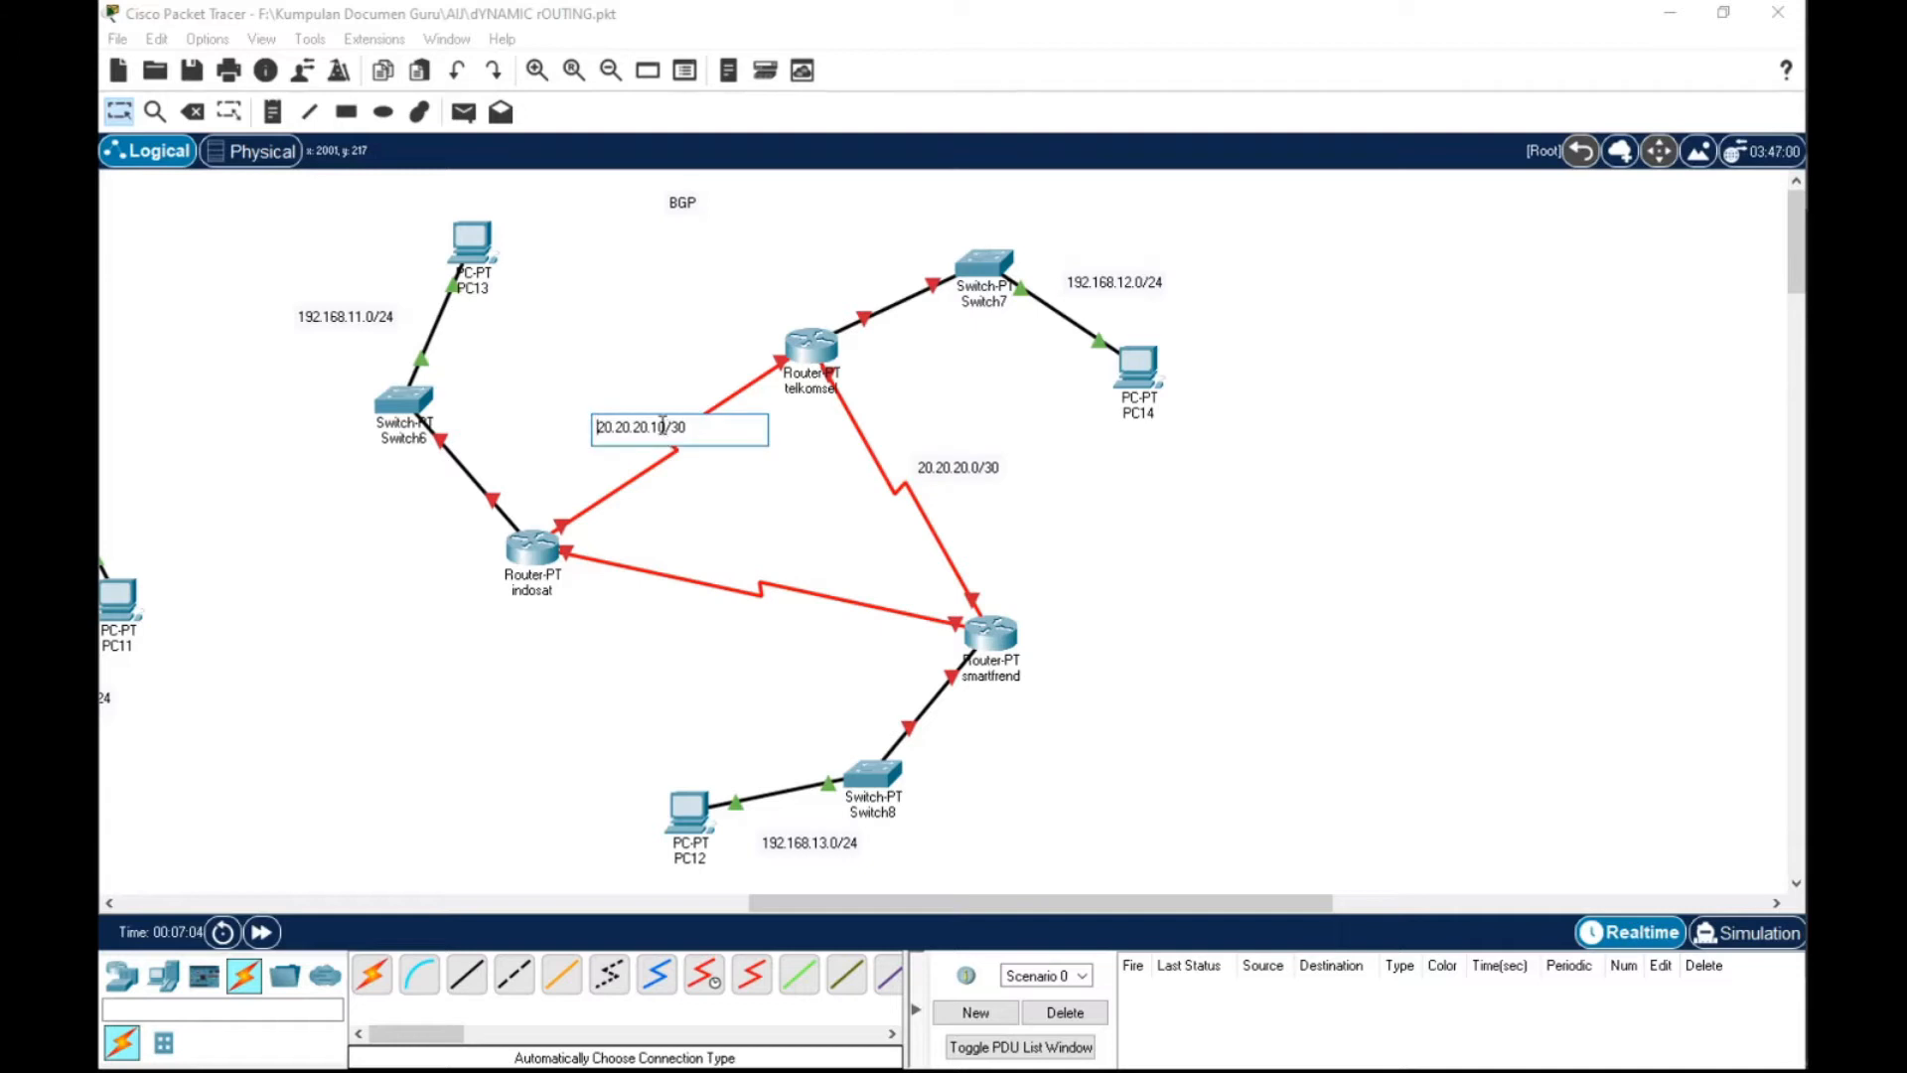
key("BackSpace")
key("BackSpace")
left_click_drag(641, 425, 580, 430)
type("10.10.10.0")
Add a text note reading 30.30.30.0/30 below the indosat–smartfrend link
left_click(272, 111)
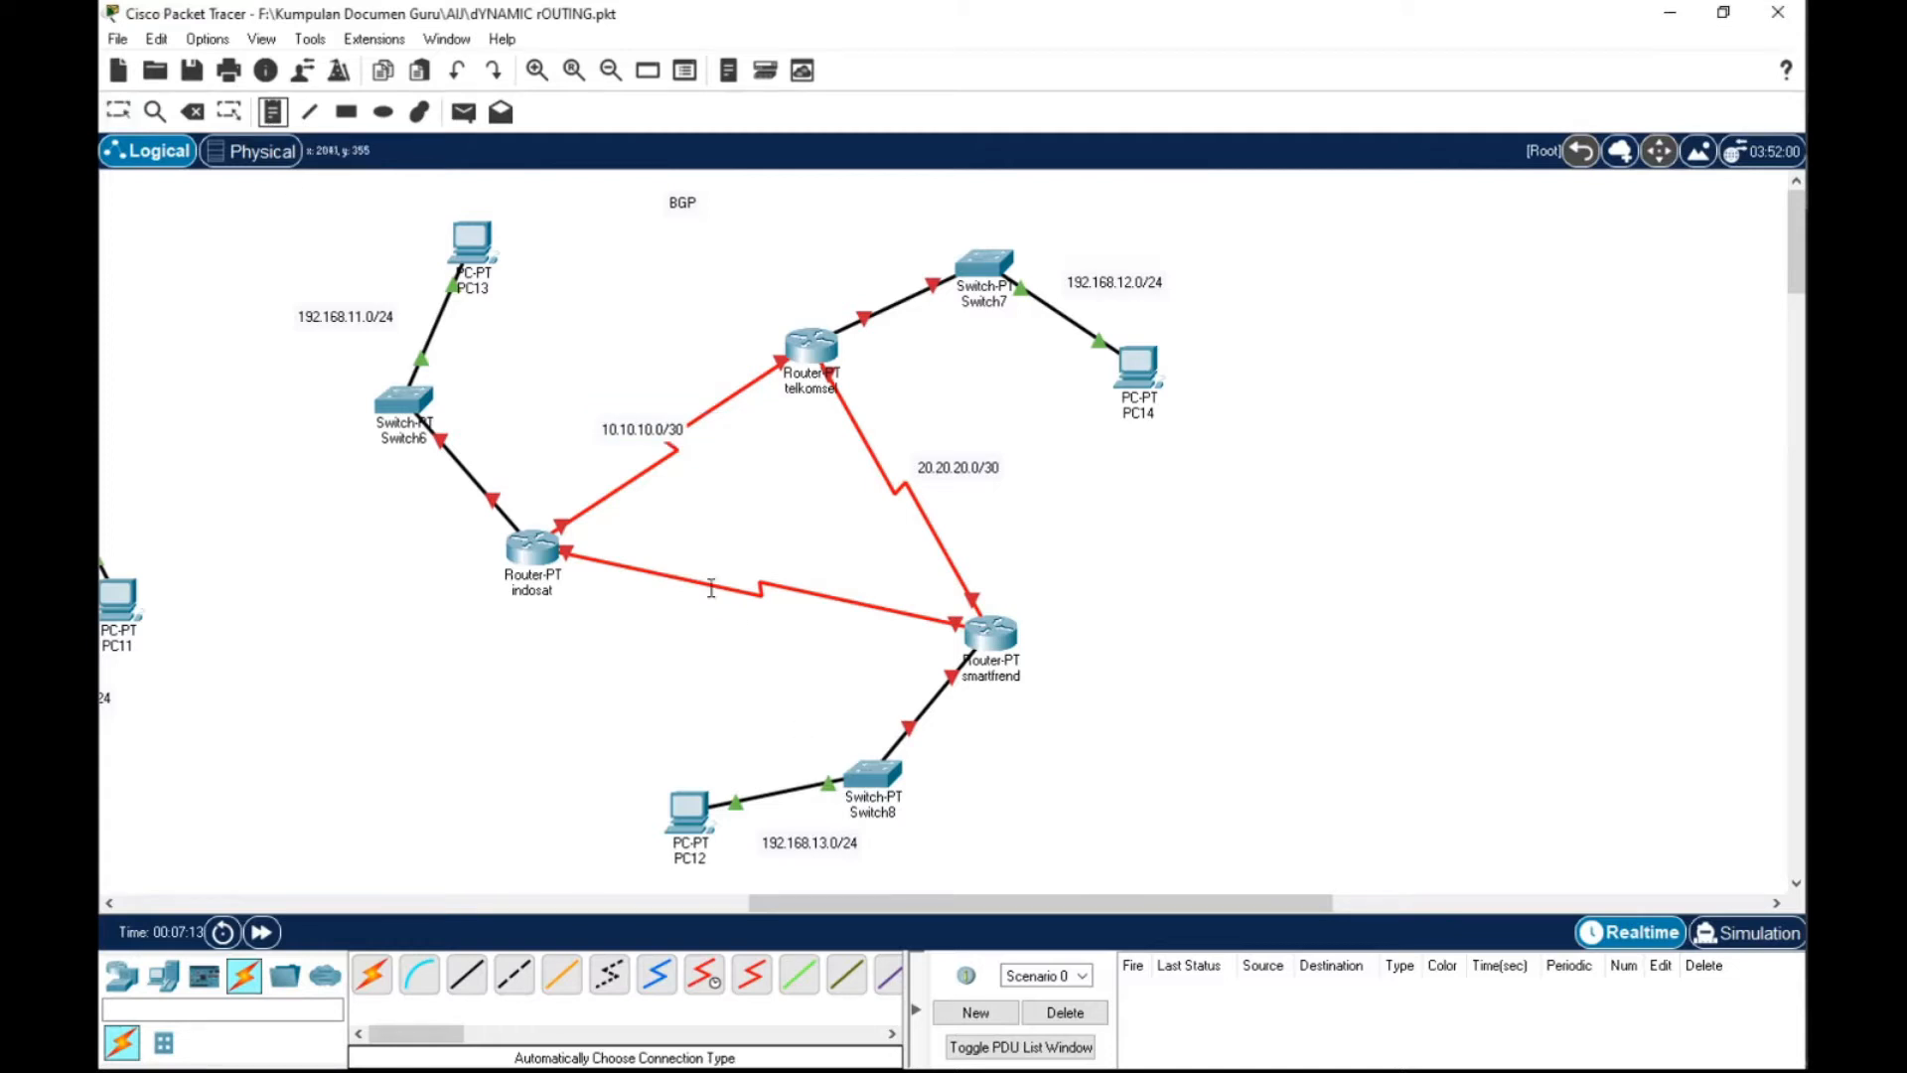
left_click(687, 613)
type("30.30.30")
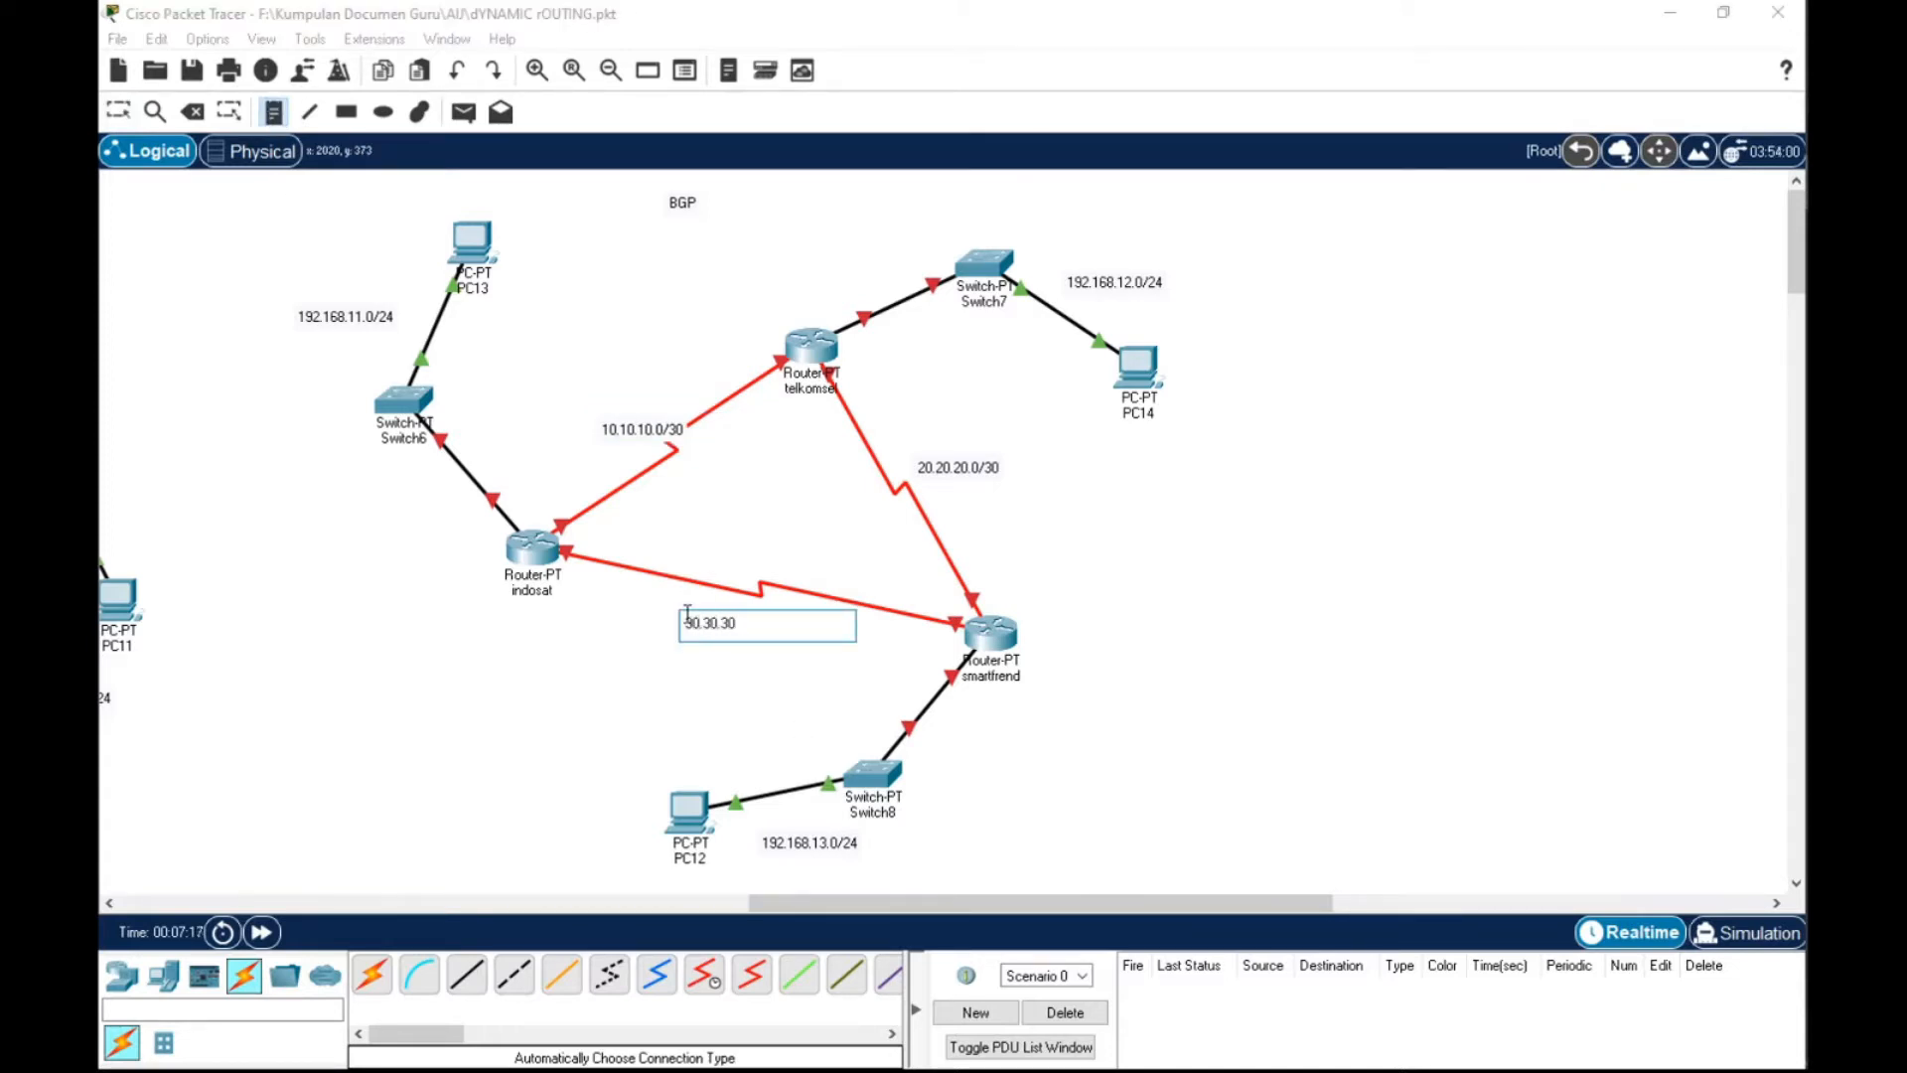
type(".0/30")
Nudge the 10.10.10.0/30, 20.20.20.0/30 and 30.30.30.0/30 notes to sit neatly beside their serial links
left_click(125, 113)
left_click_drag(656, 426, 627, 422)
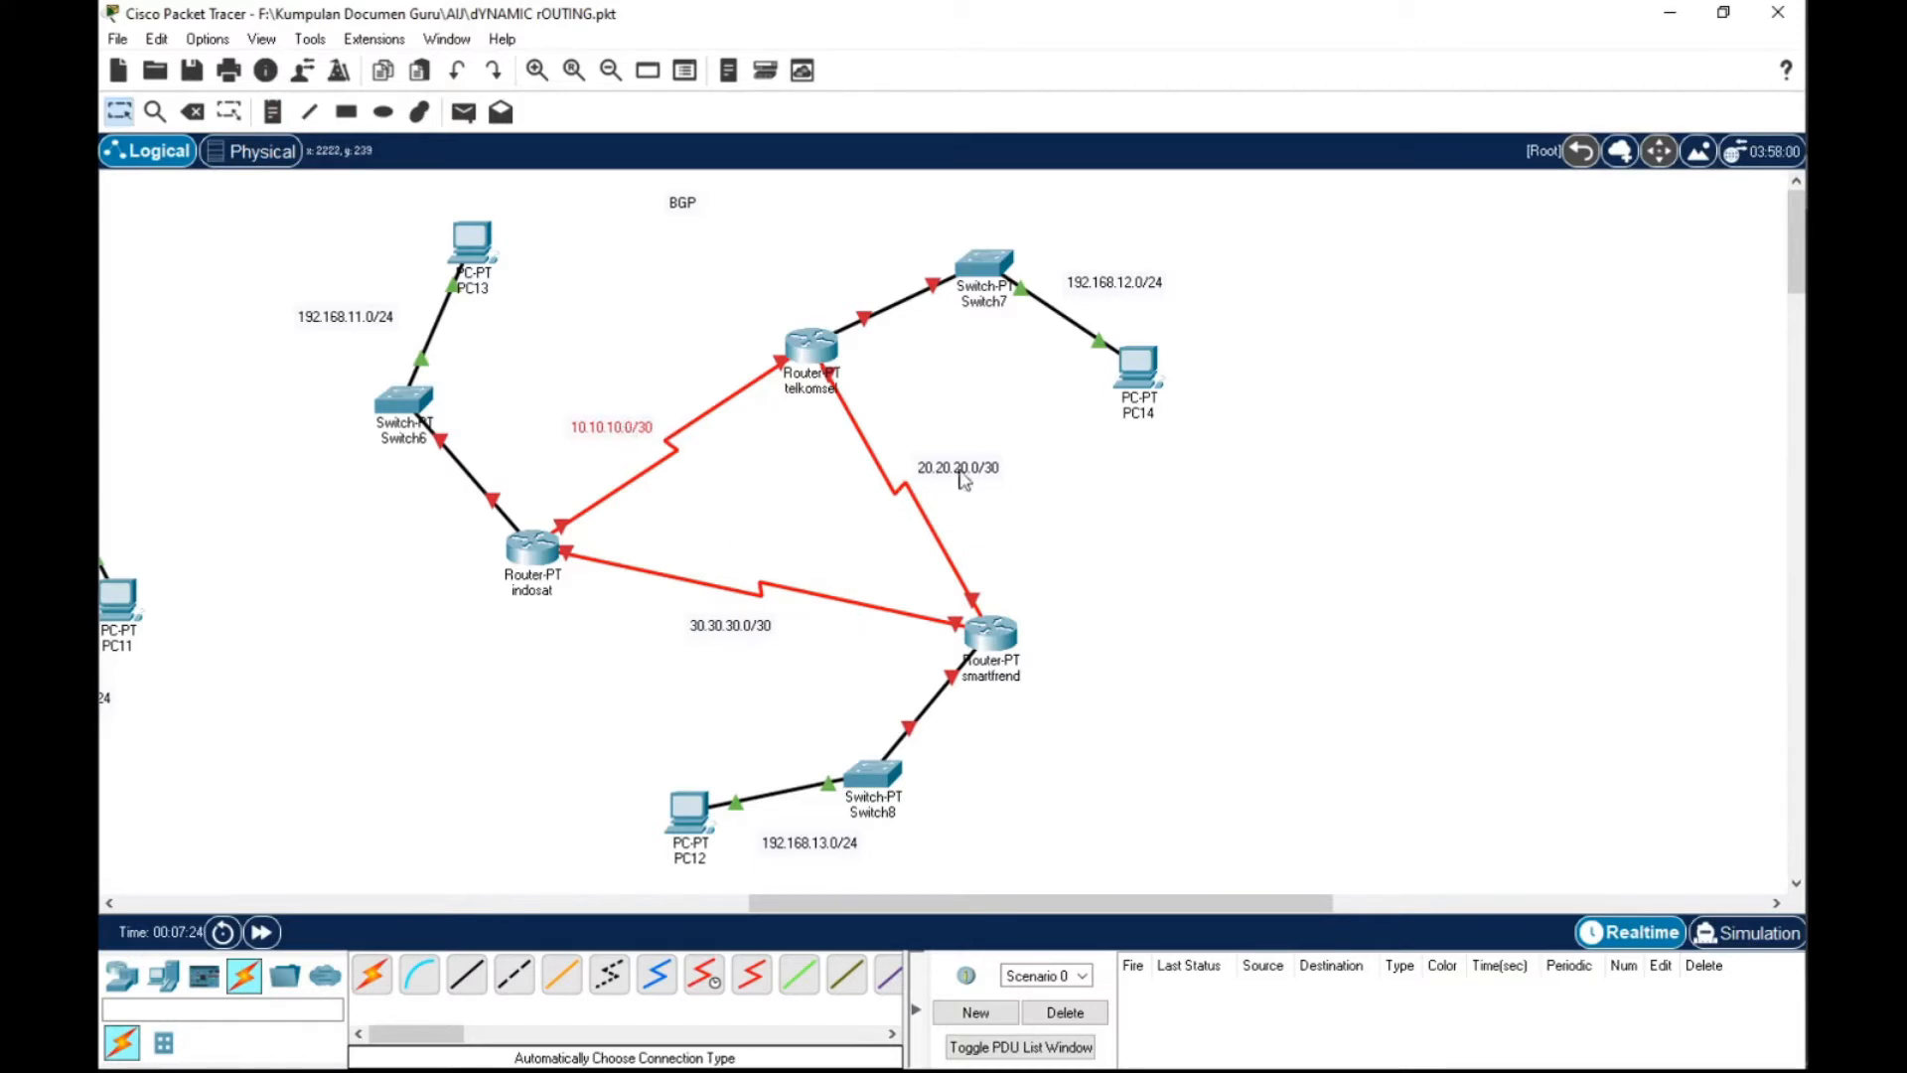
left_click_drag(960, 475, 945, 466)
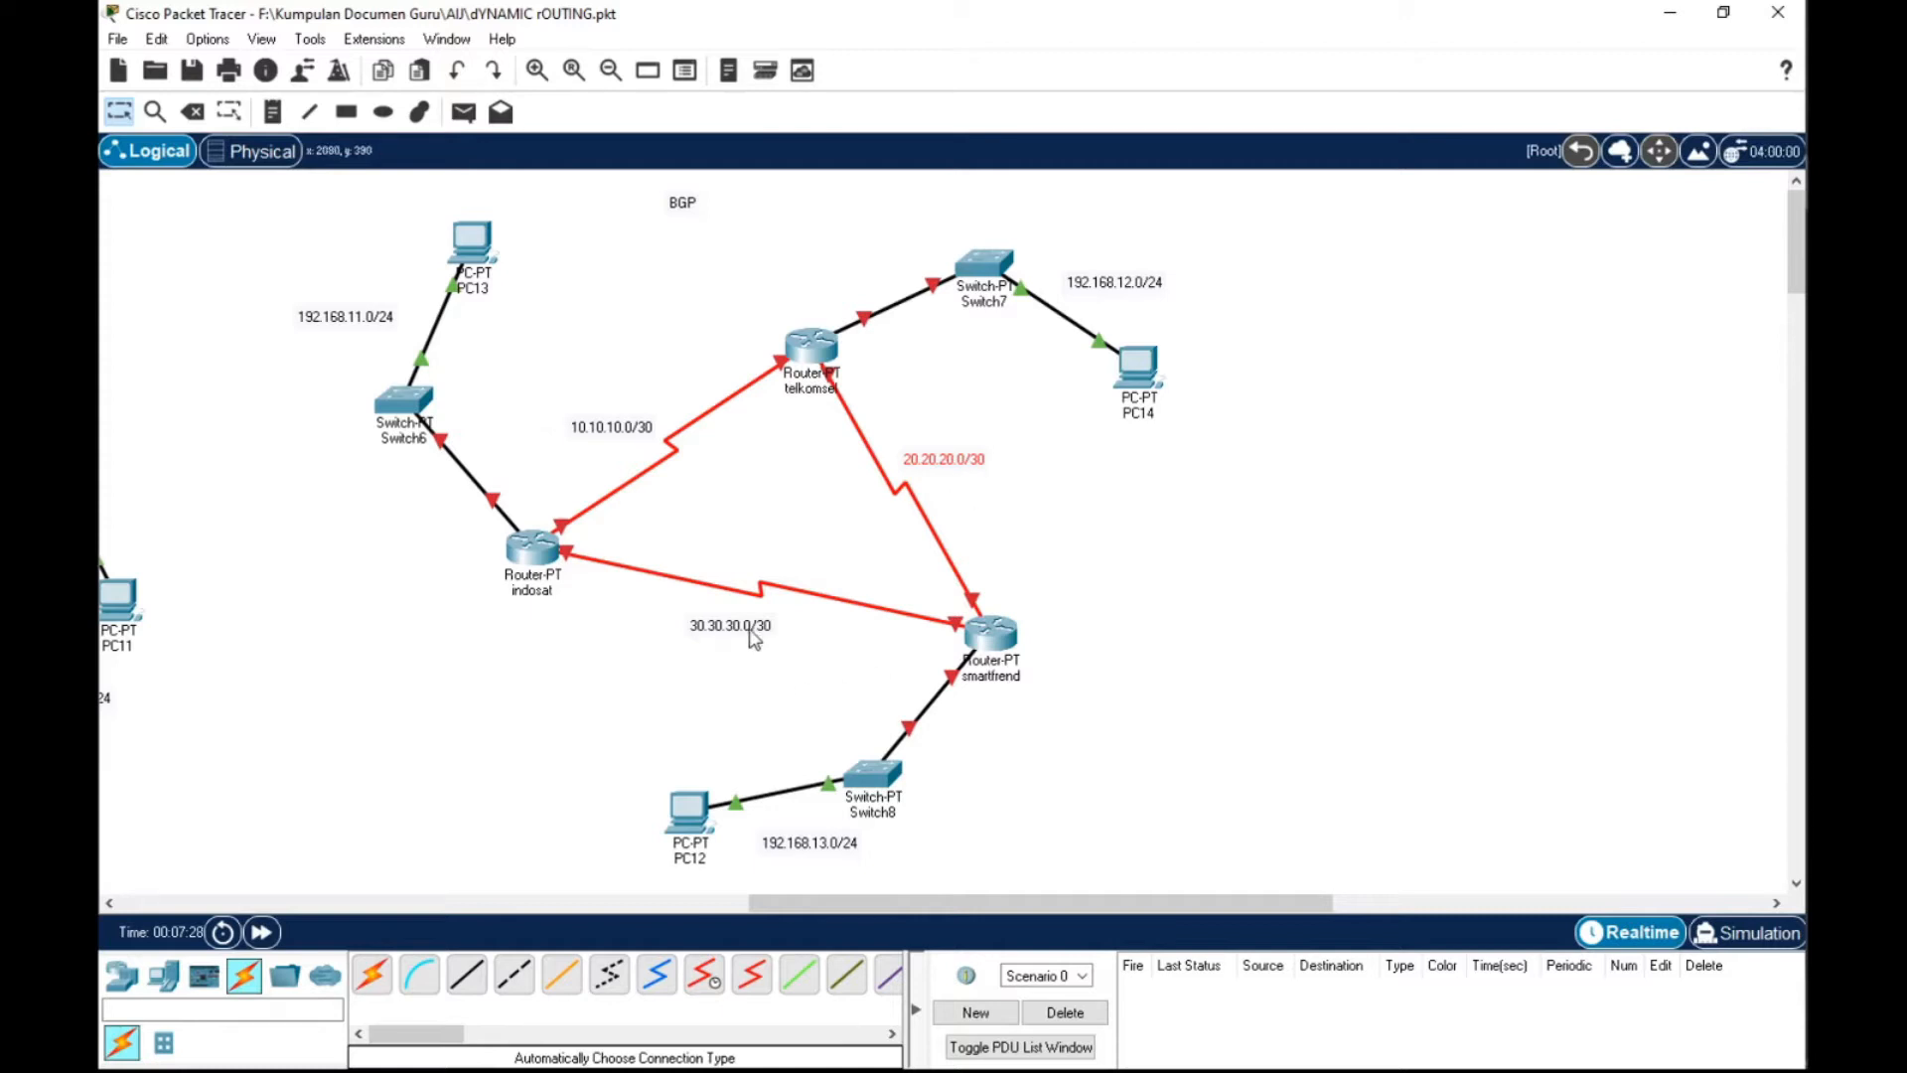
left_click_drag(752, 636, 751, 624)
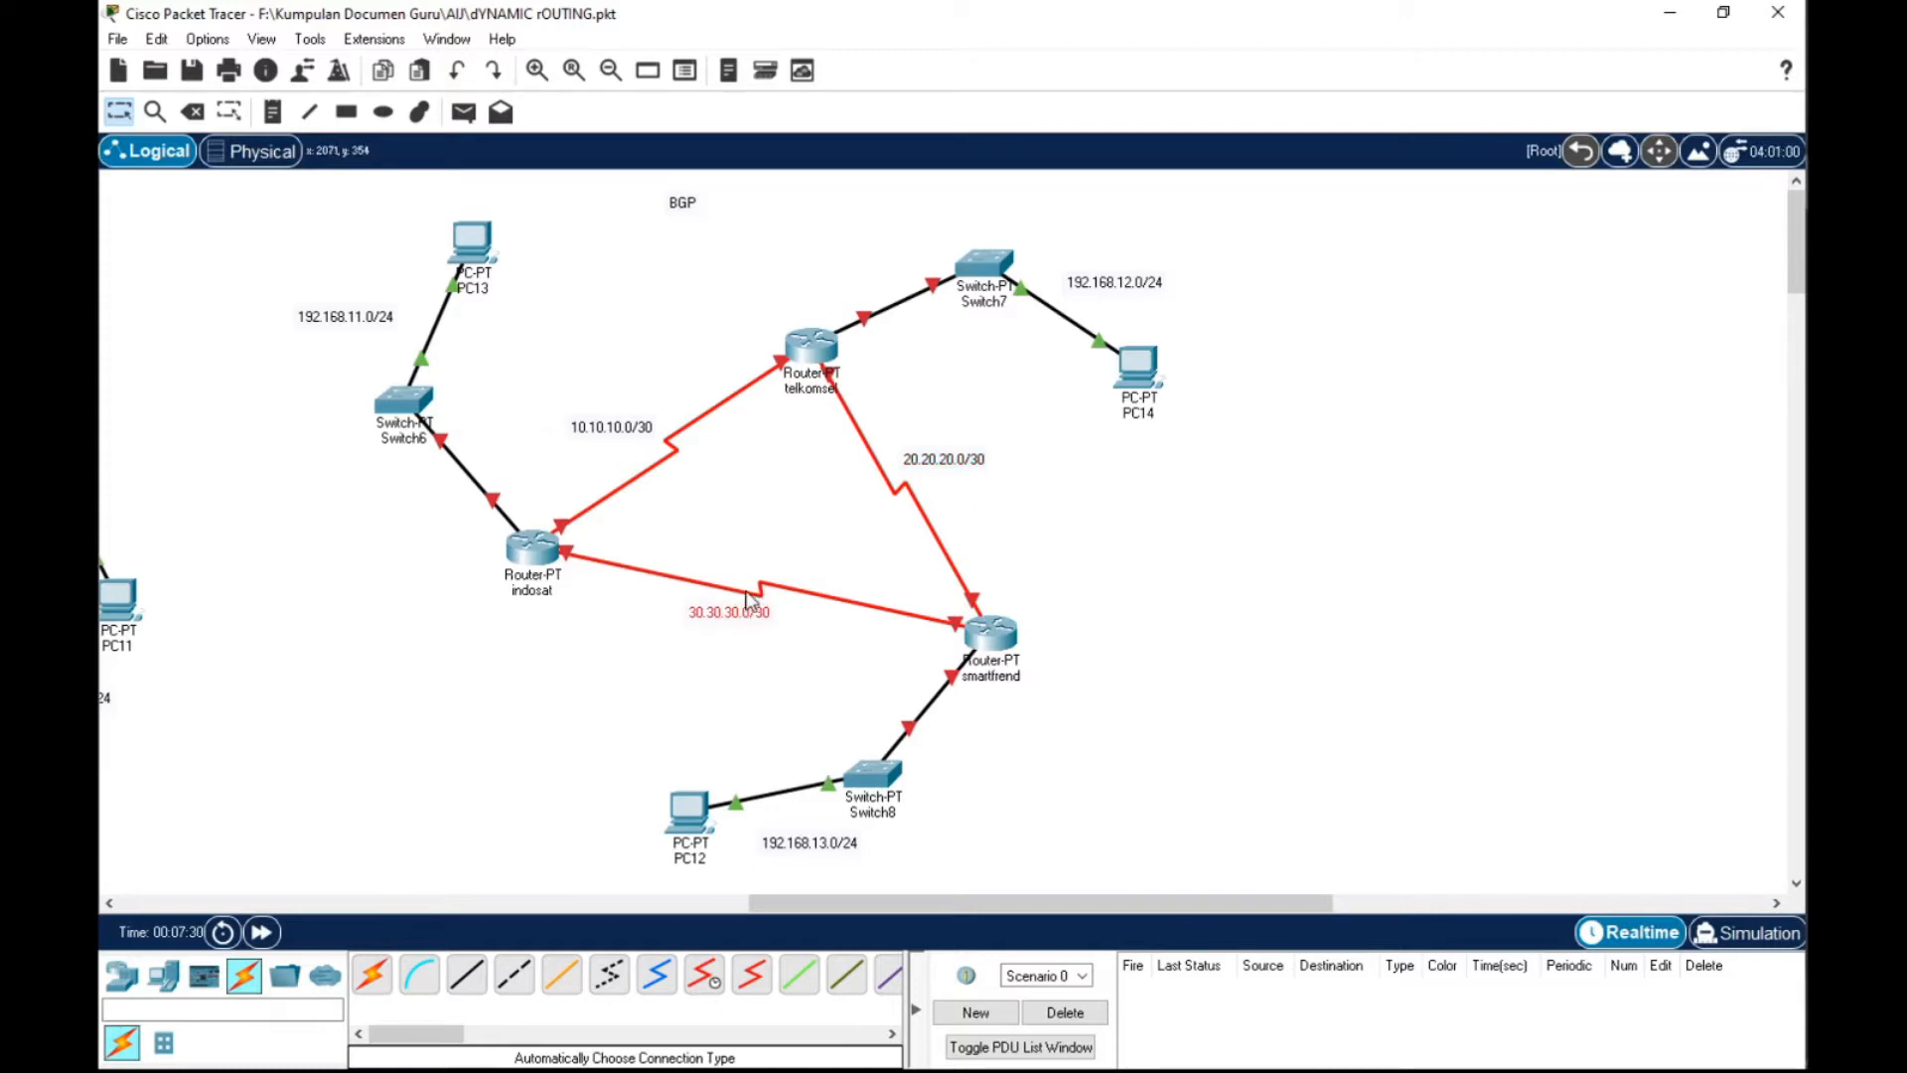
left_click_drag(641, 438, 654, 437)
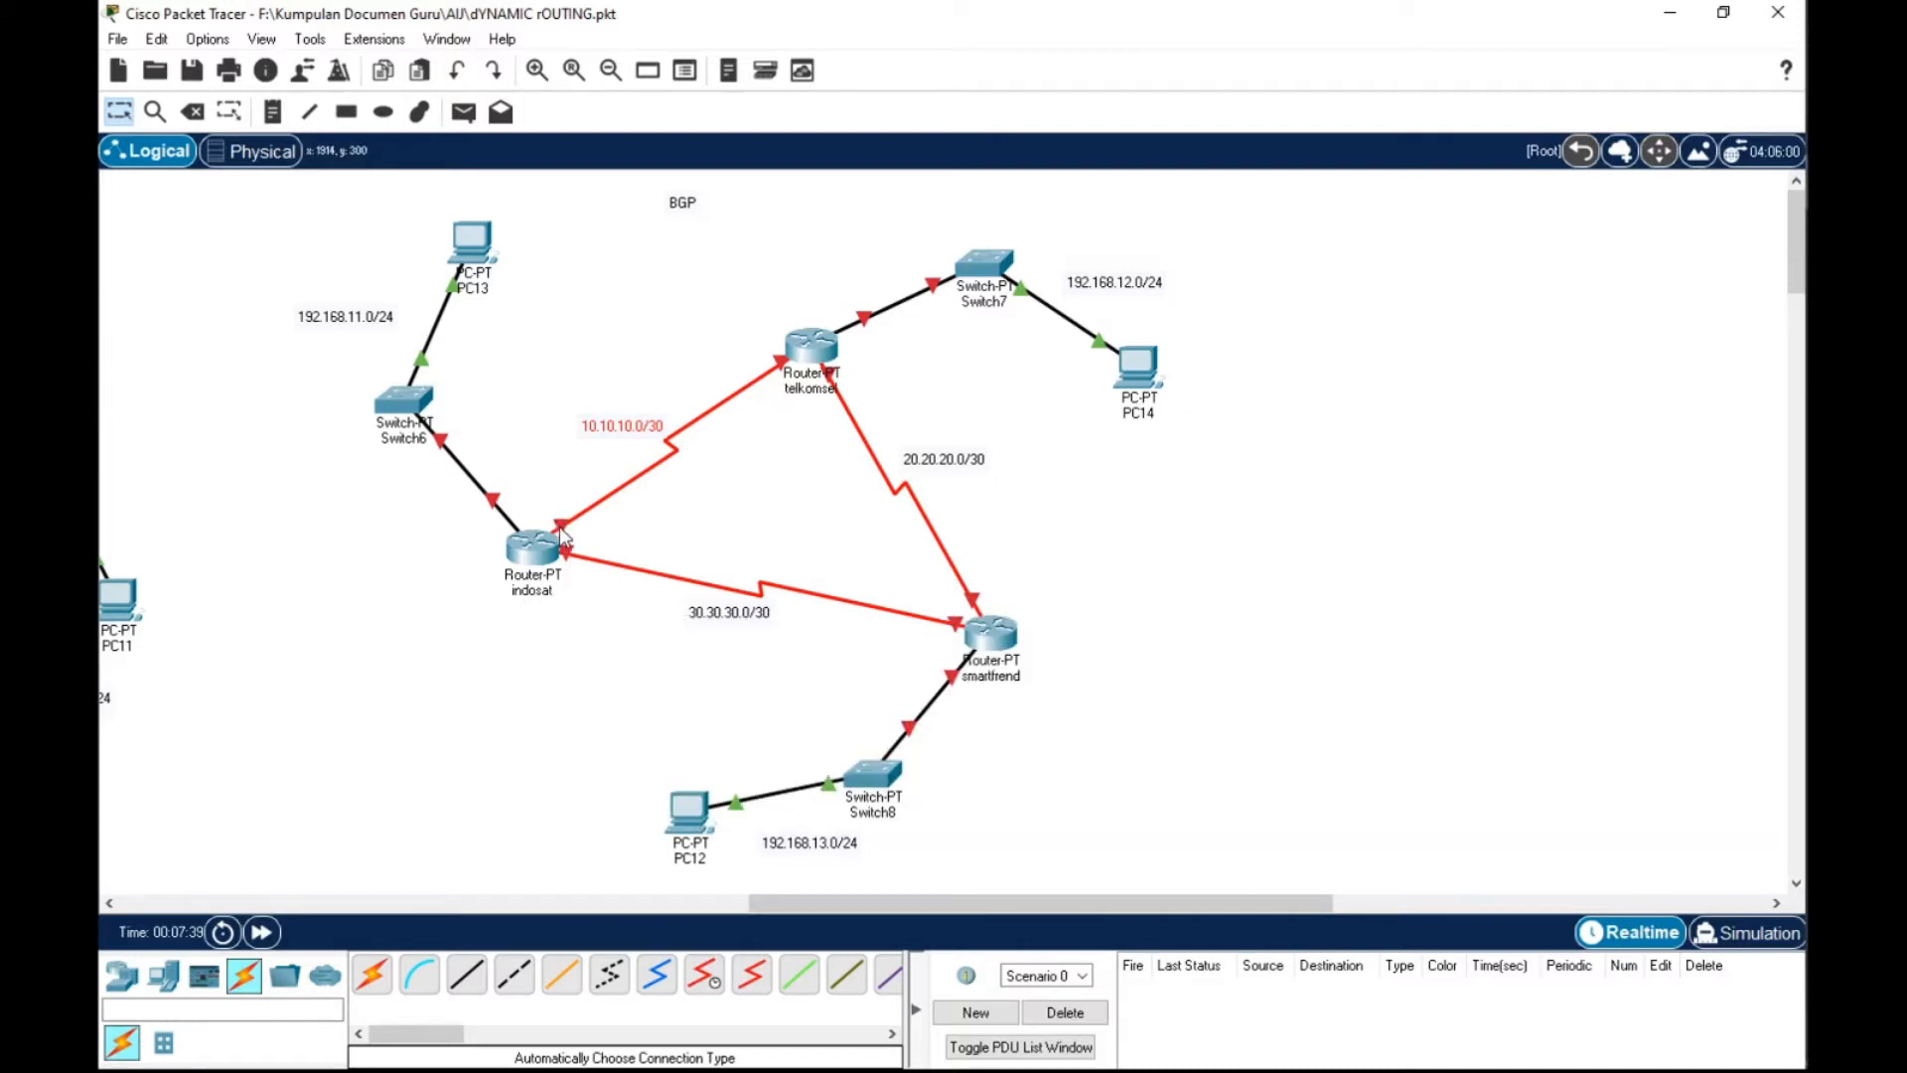
Check the indosat–telkomsel link's ports, and add a note reading Se2/0 = 10.10.10.1 just above the indosat router
mouse_move(562, 536)
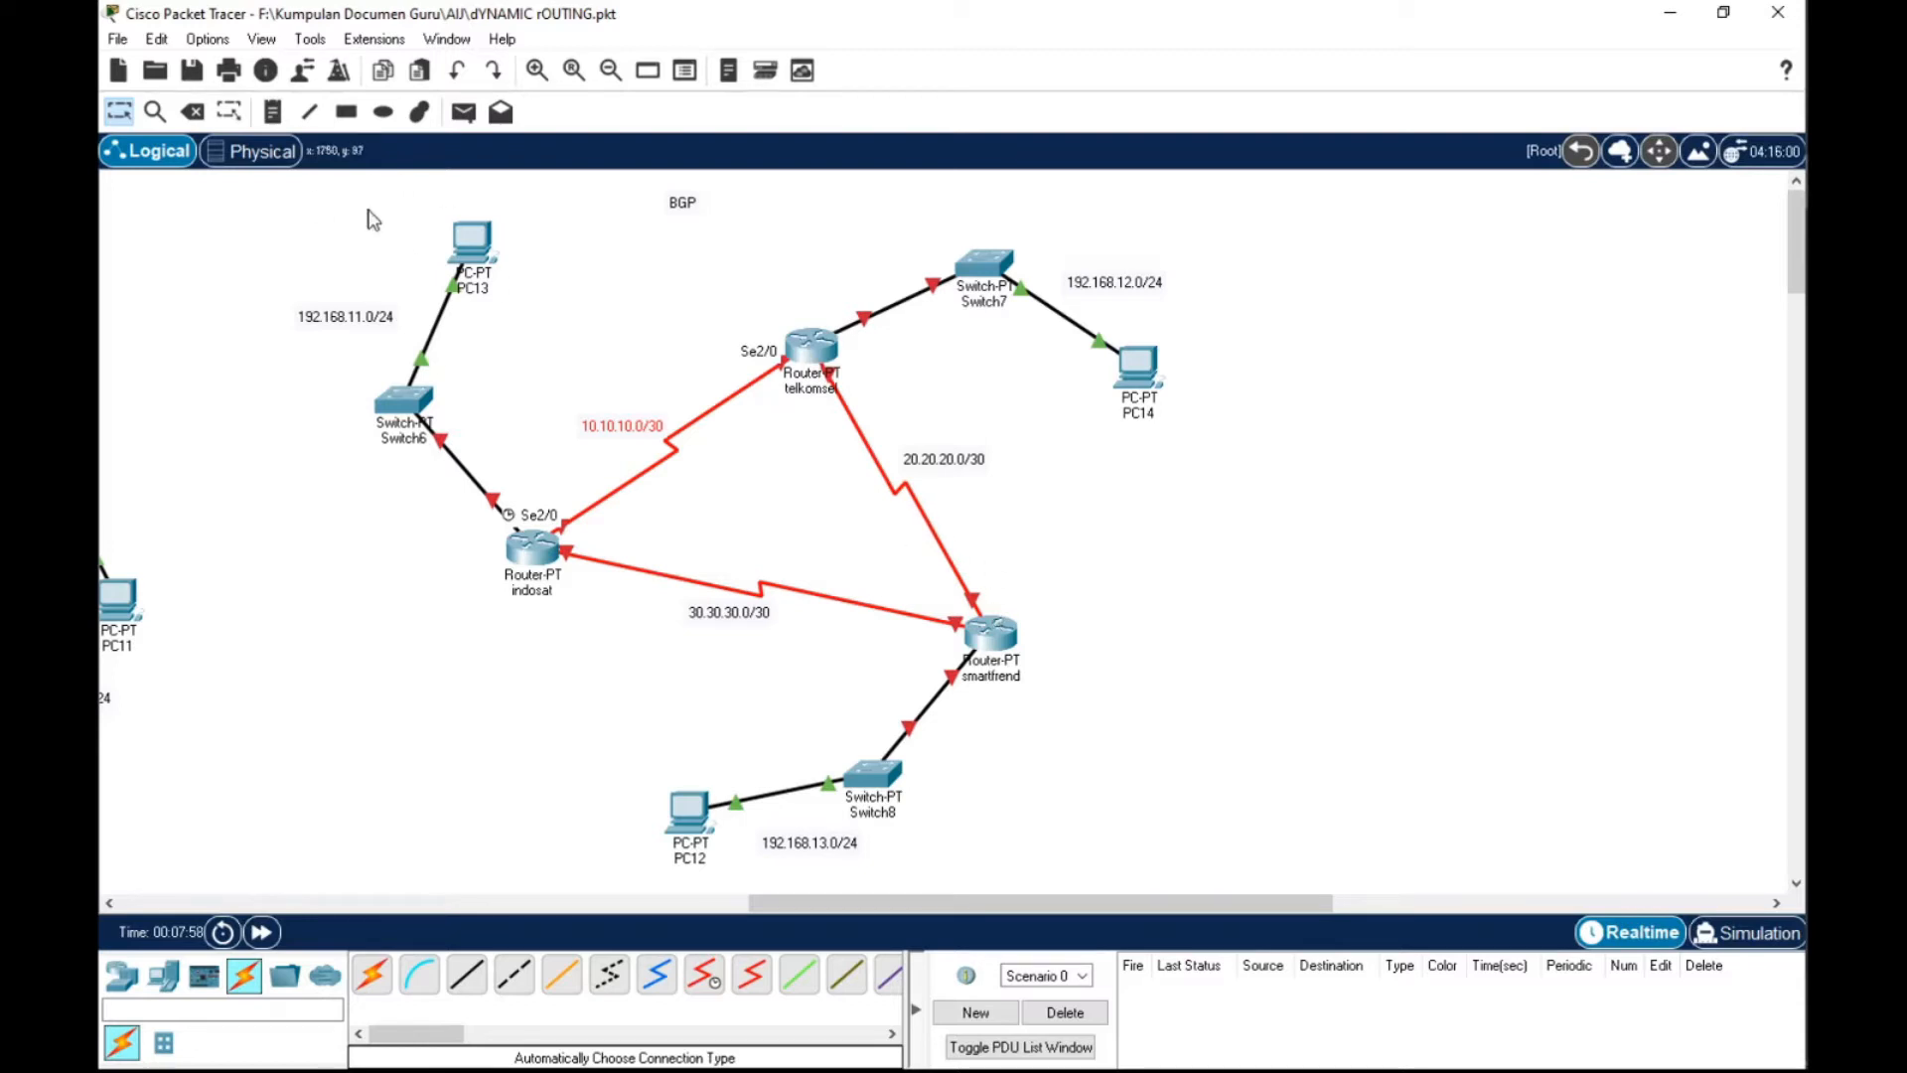
left_click(274, 111)
left_click(531, 482)
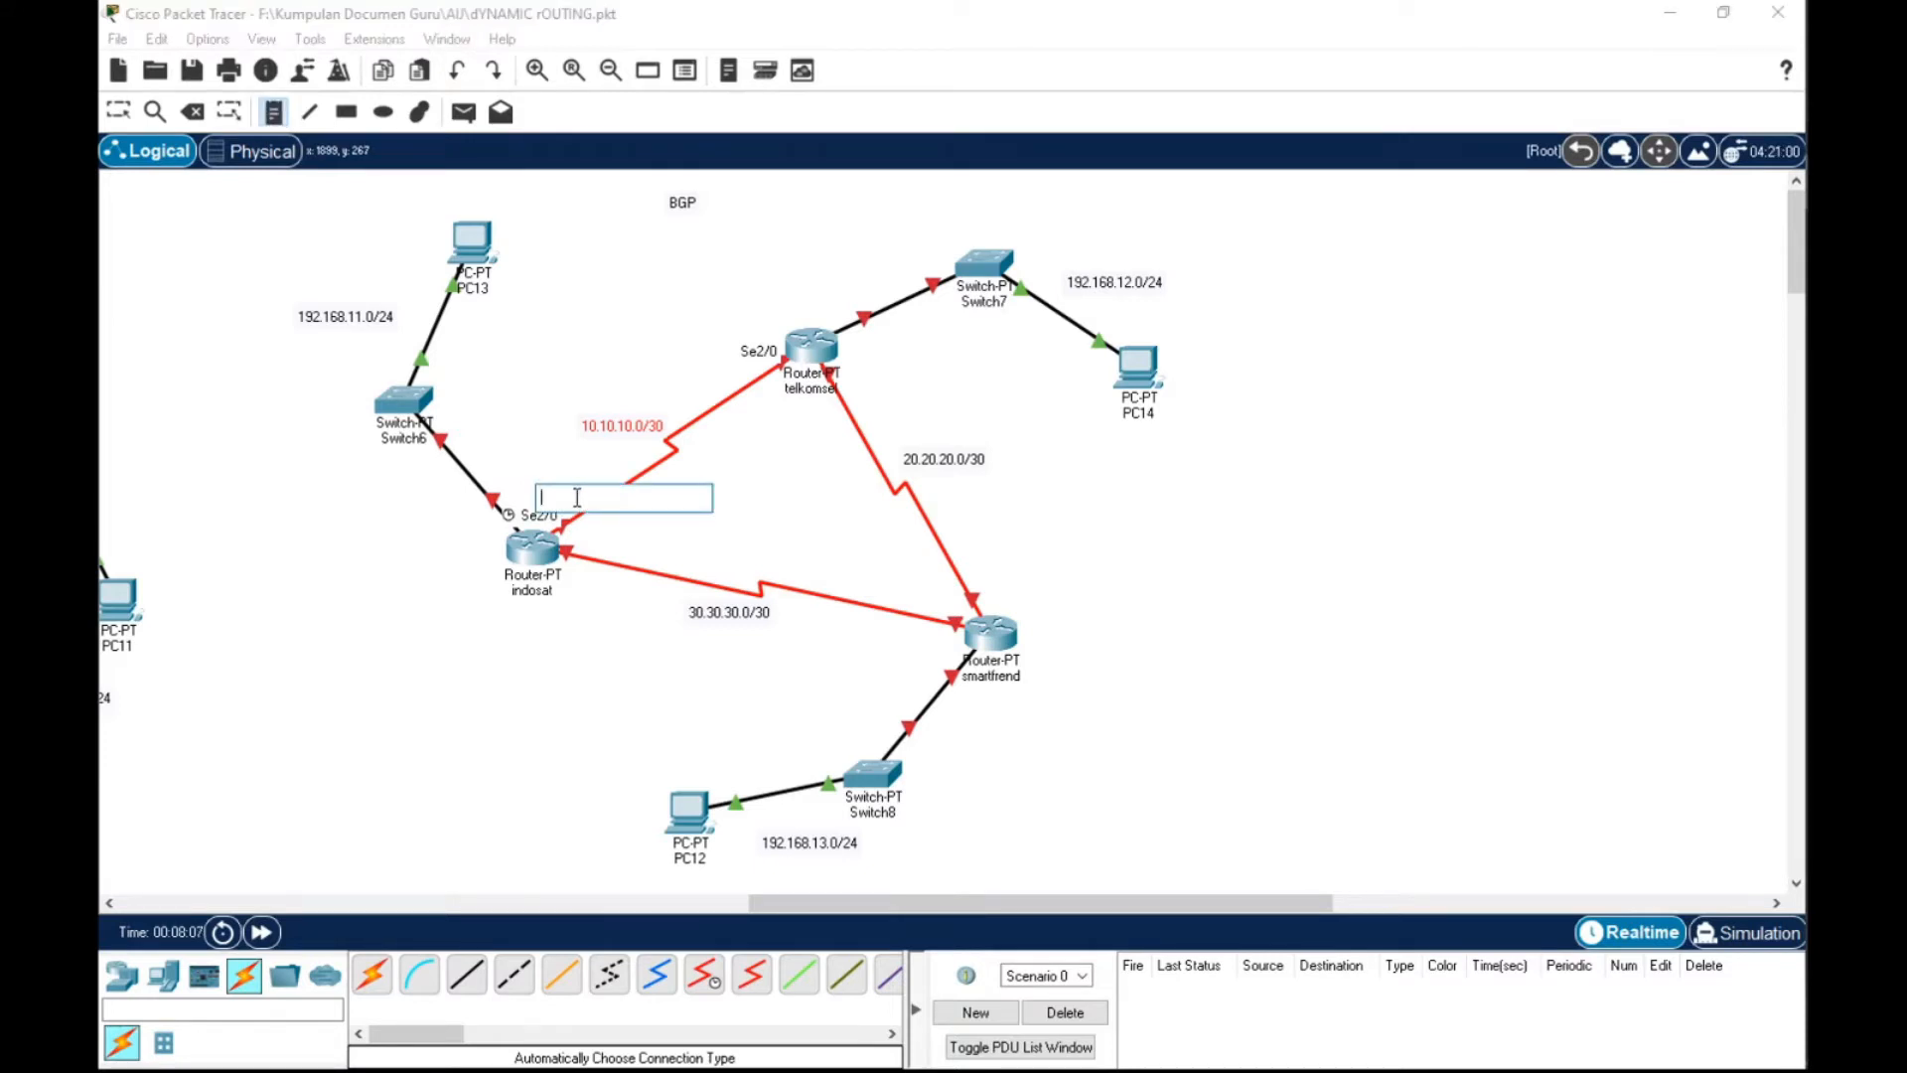
type("se")
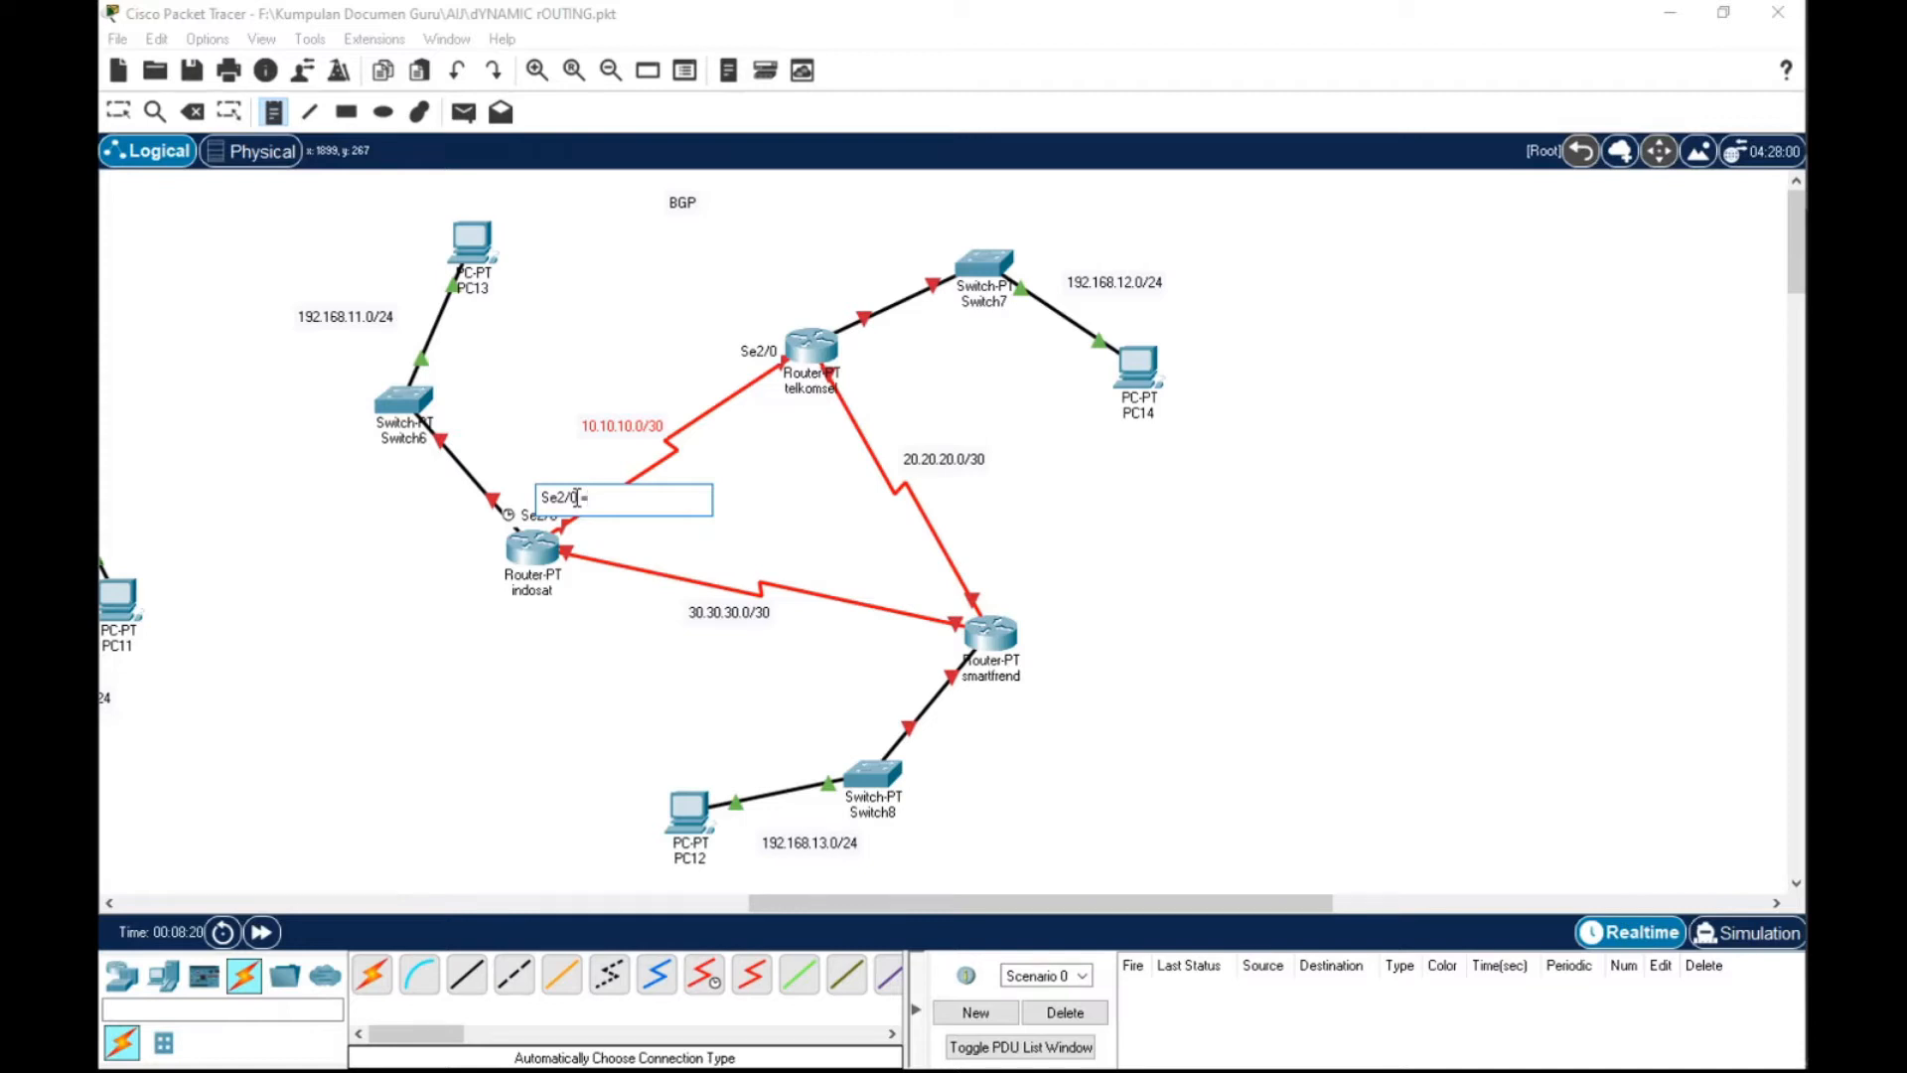
type("10.10.10.1")
left_click(124, 115)
mouse_move(636, 494)
left_mouse_down()
mouse_move(641, 533)
mouse_move(570, 496)
mouse_move(613, 506)
left_mouse_up()
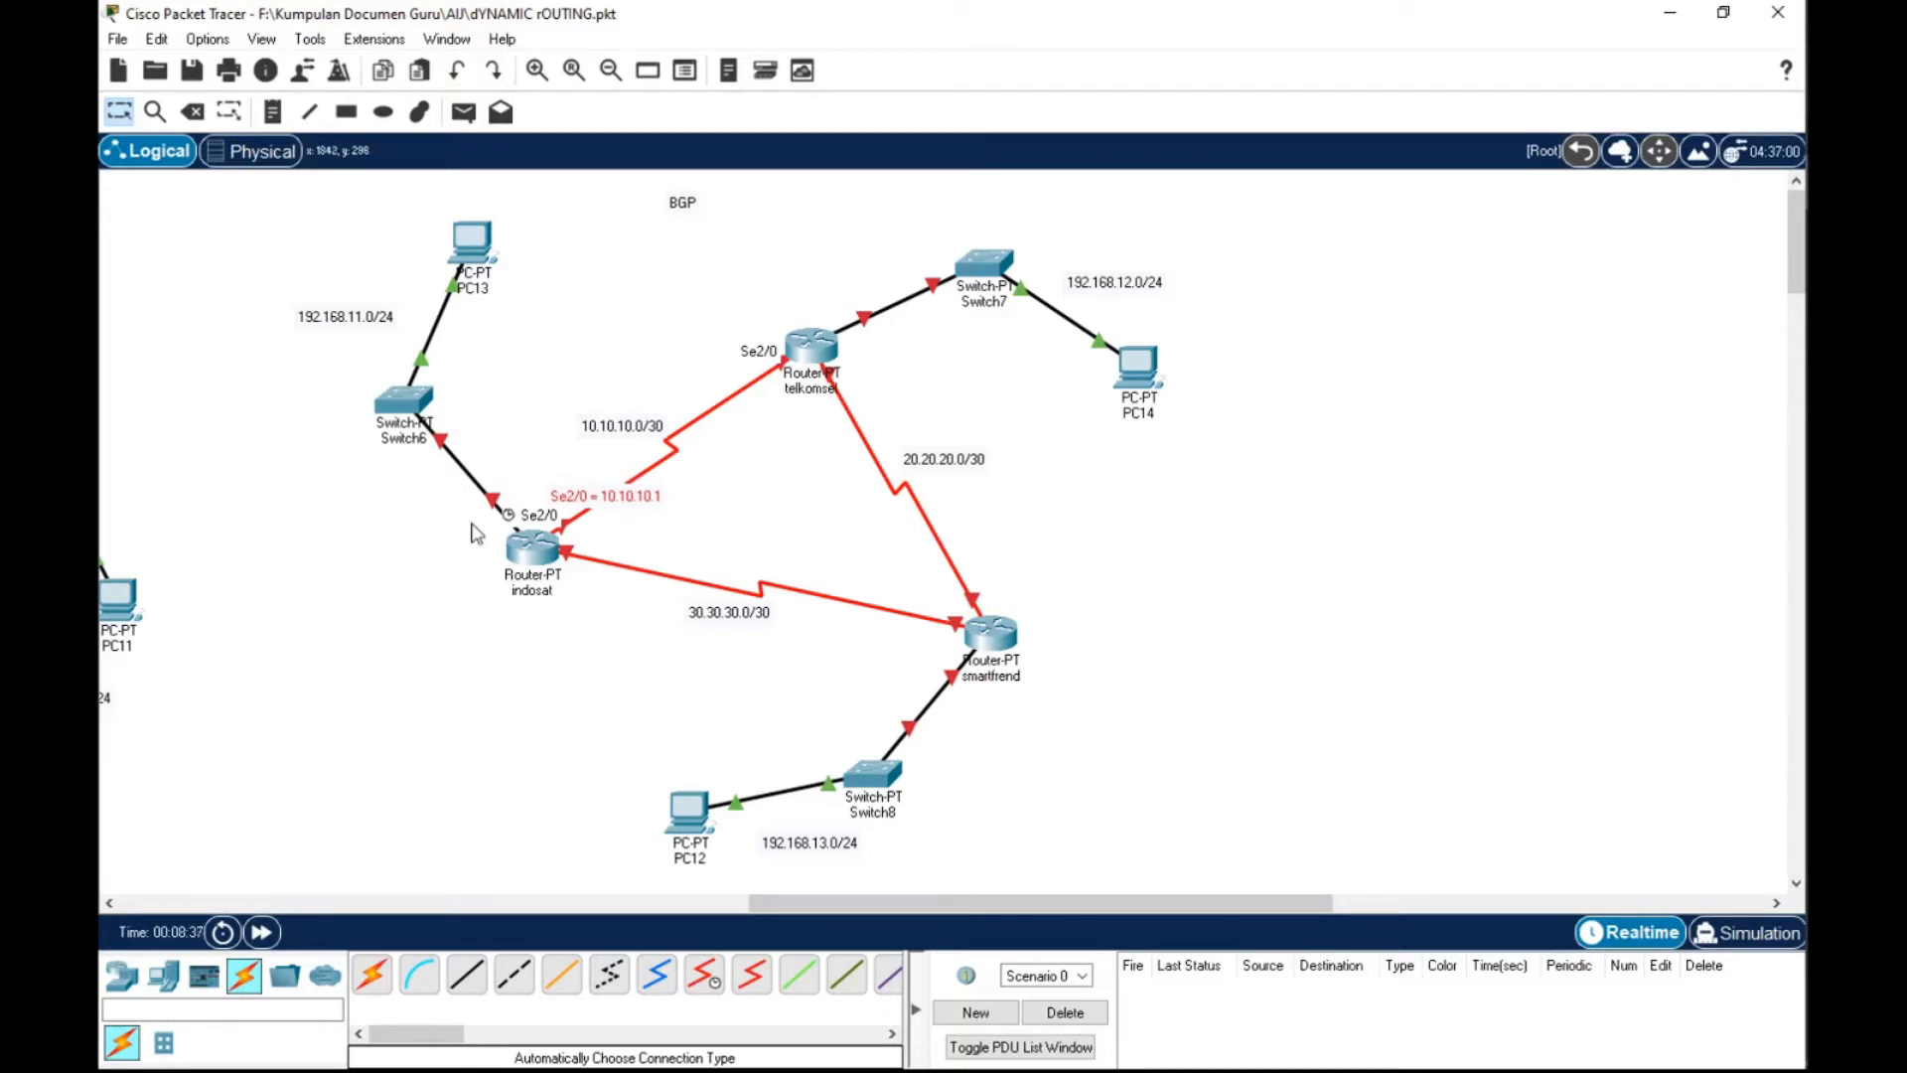
Add a note reading Fa0/0 = 192.168.11.1 and place it beside the indosat router on the Switch6 side
key("n")
left_click(456, 513)
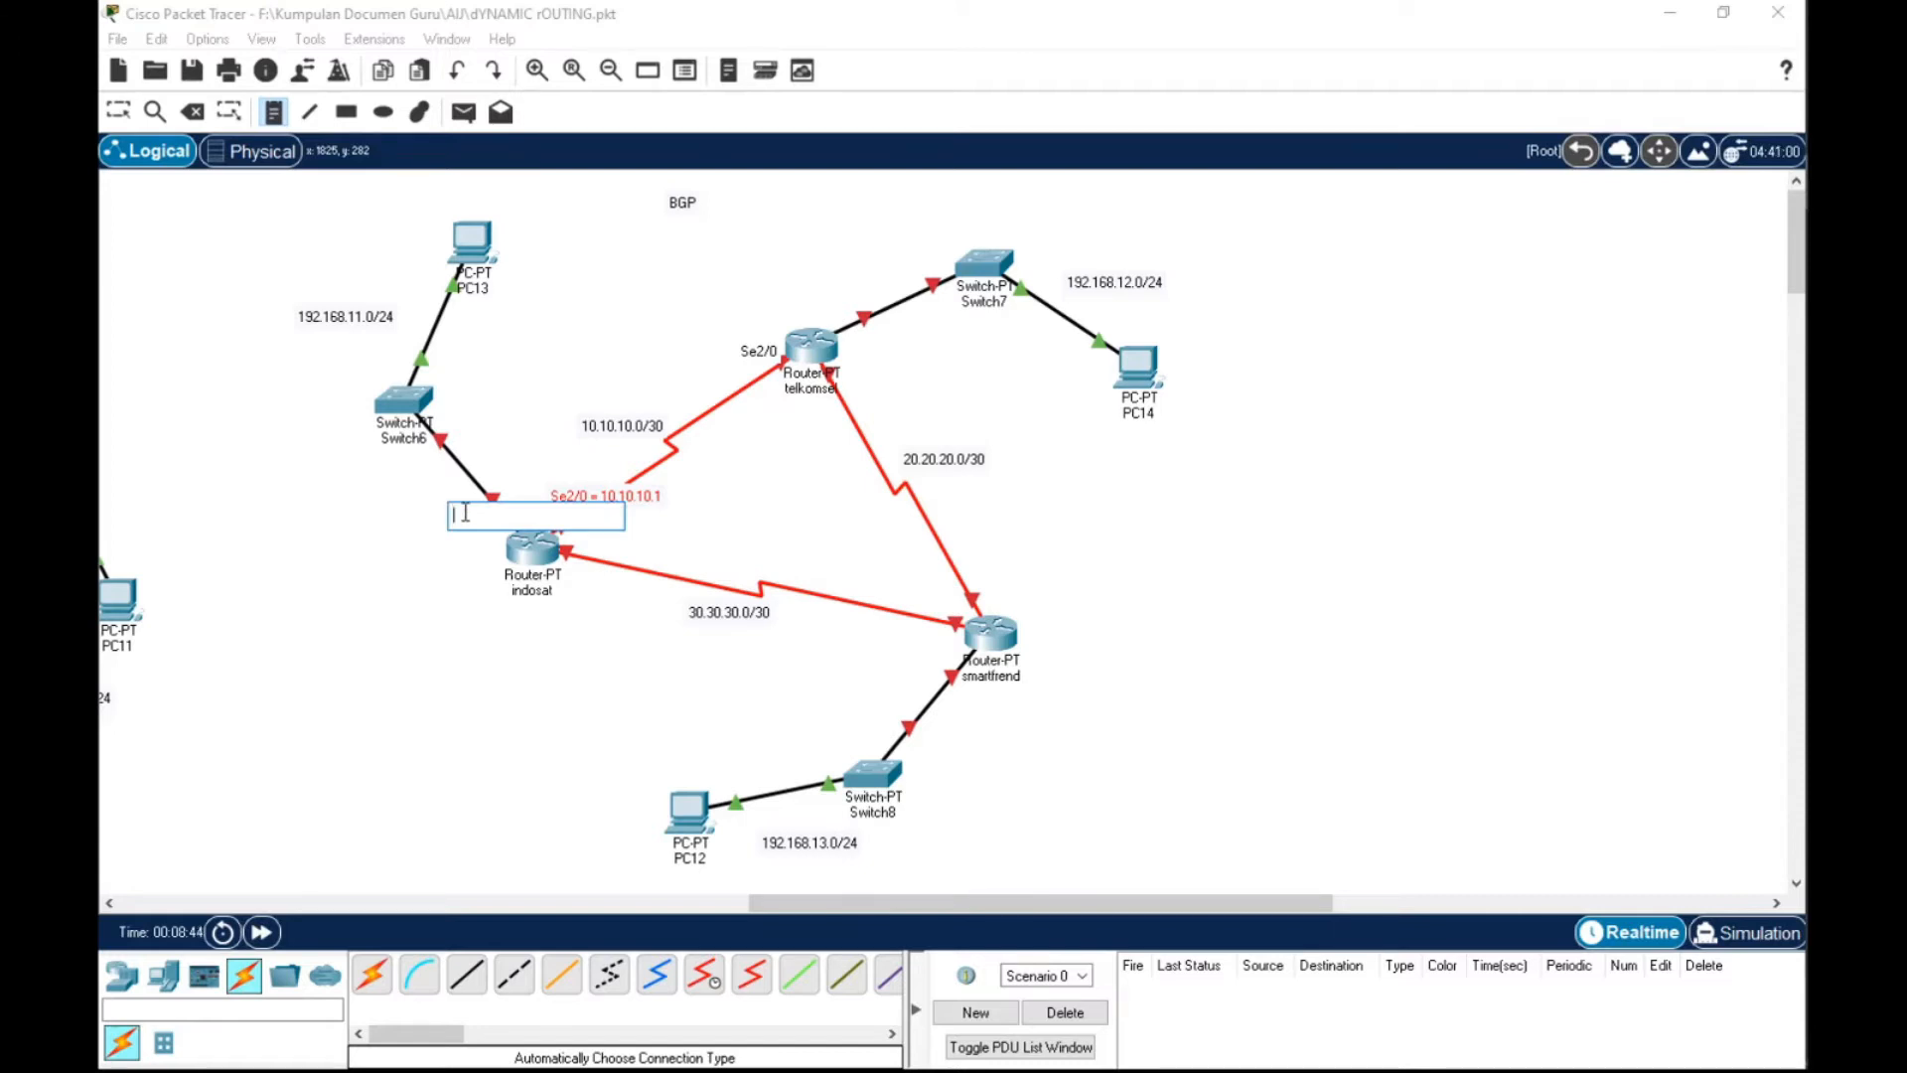
type("Fa")
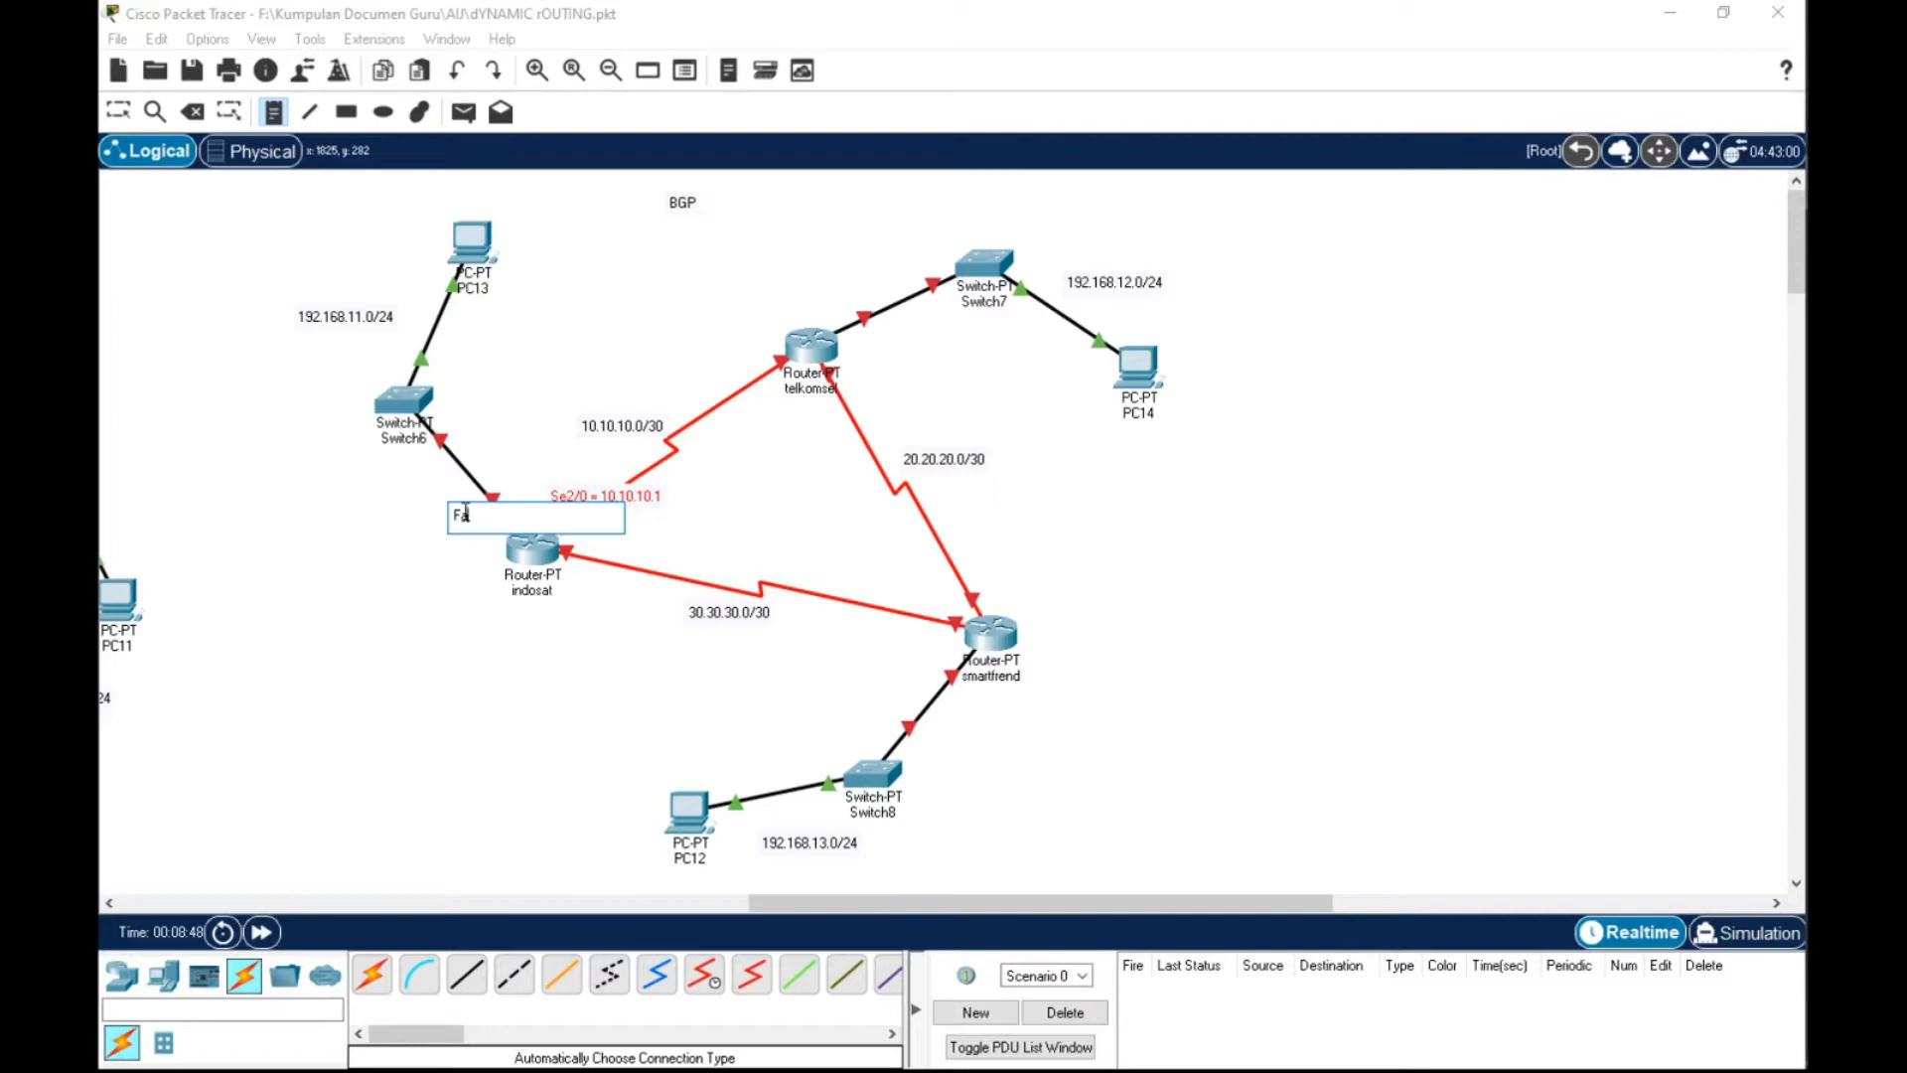
type("0/0 = 192.168.11.1")
key("Escape")
left_click_drag(497, 526, 397, 563)
Move Switch6, PC13 and the 192.168.11.0/24 note outward from indosat, and nudge the Fa0/0 note toward the router
left_click_drag(393, 415, 373, 497)
left_click_drag(417, 562, 433, 560)
left_click_drag(395, 470, 368, 431)
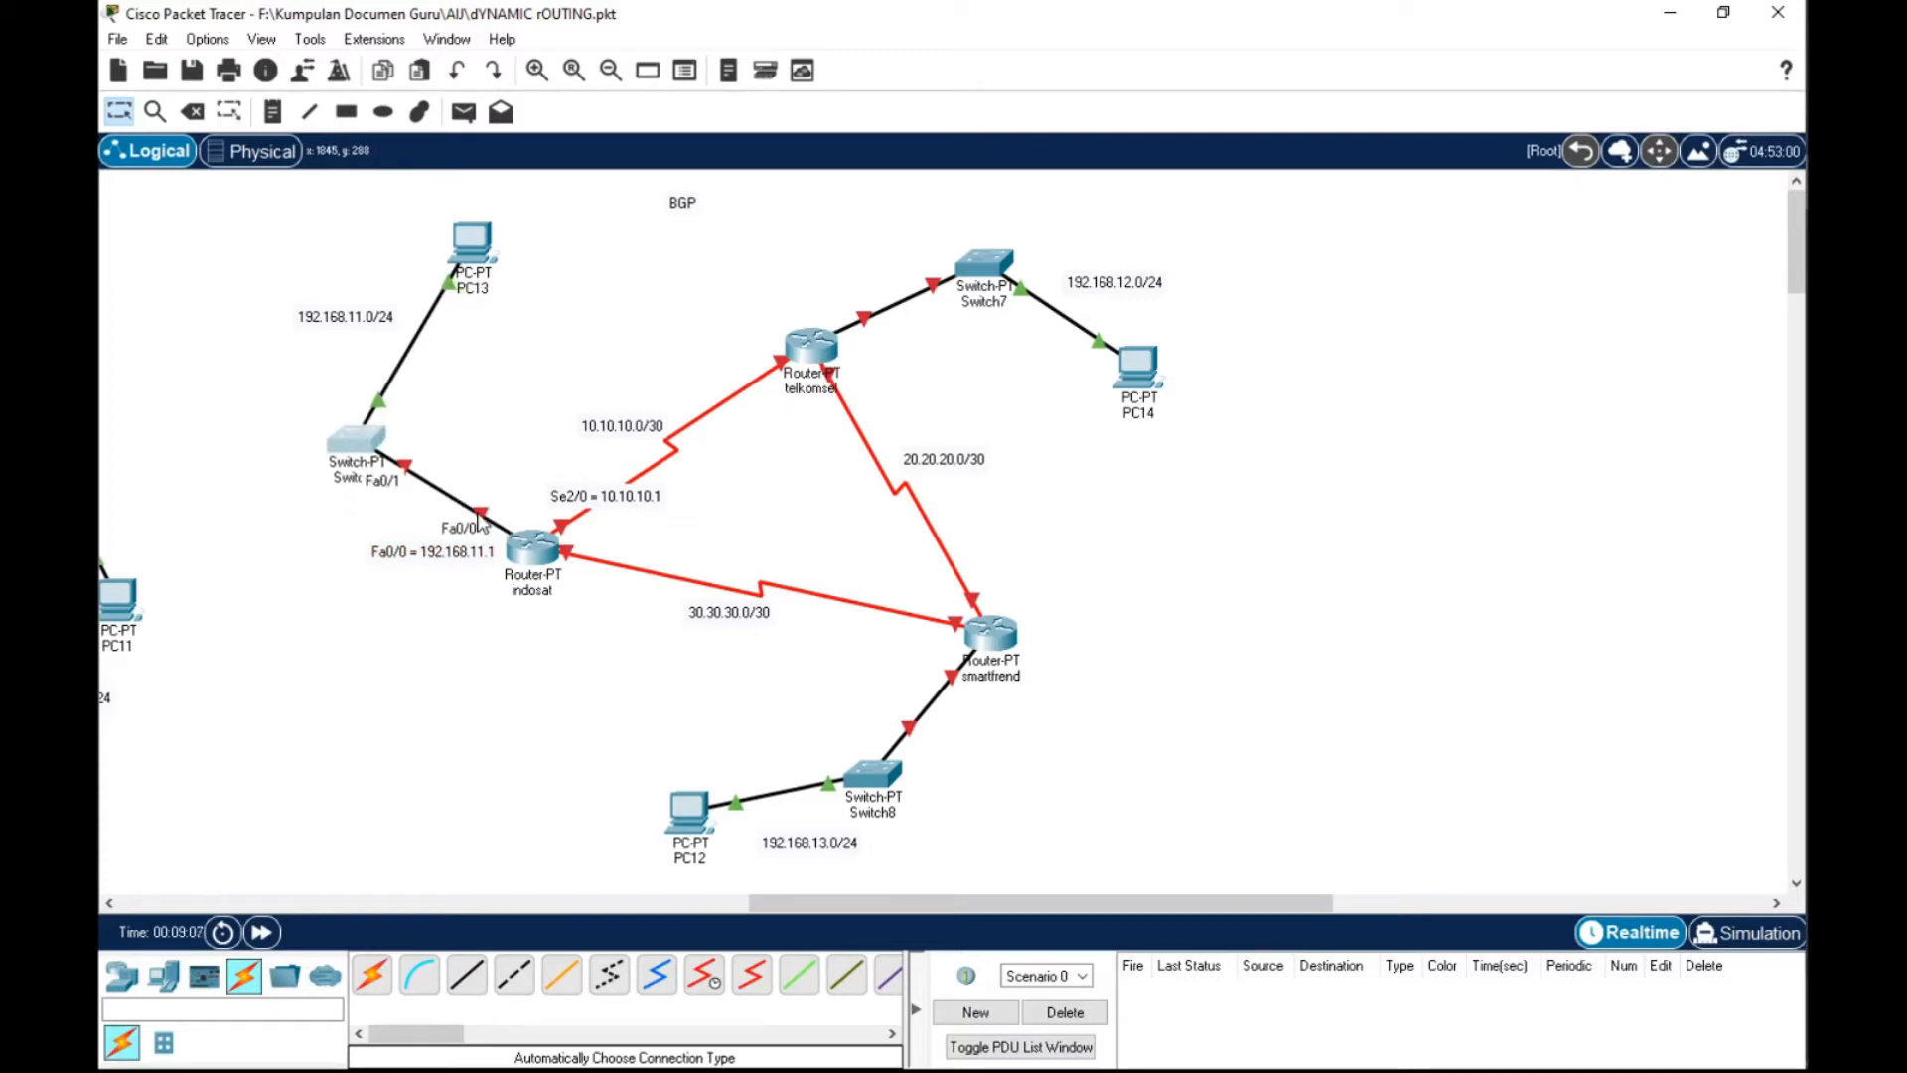
left_click_drag(481, 254, 348, 355)
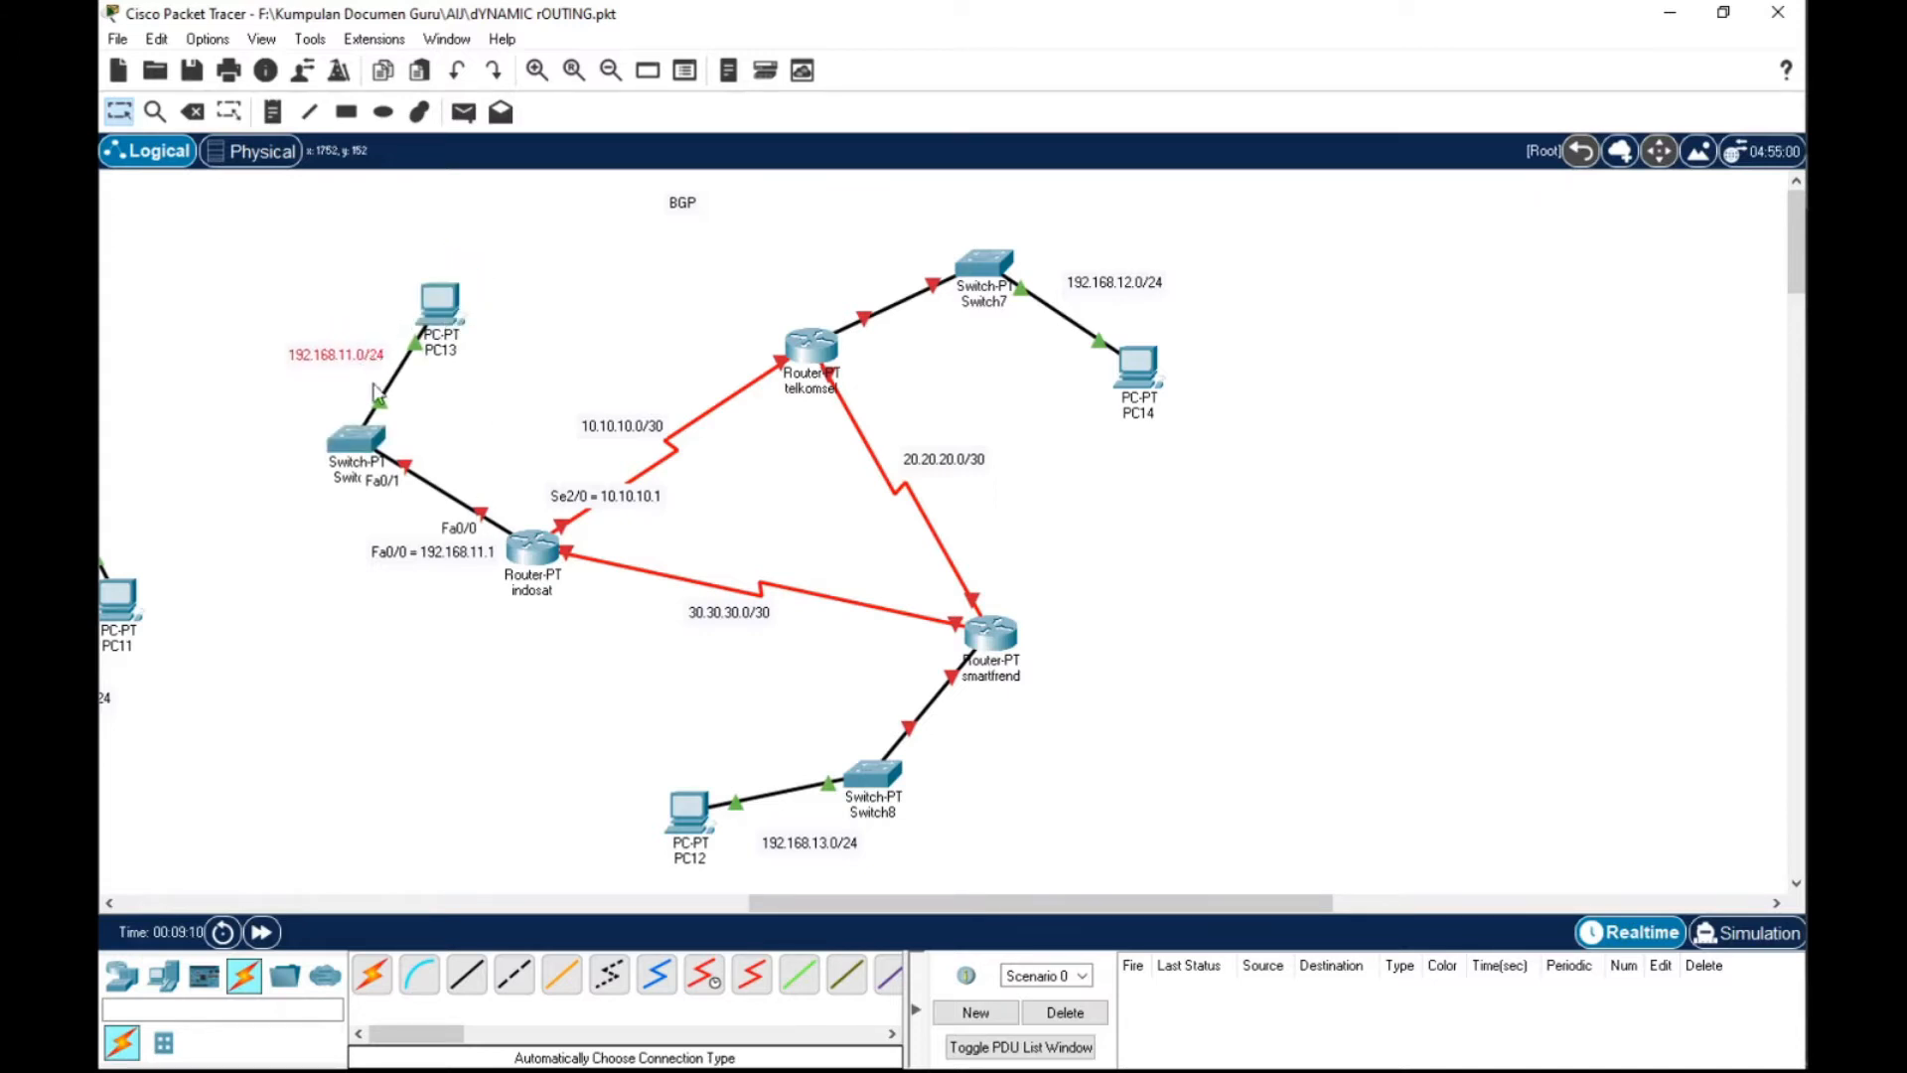
Copy indosat's Fa0/0 = 192.168.11.1 note text into new notes beside the telkomsel and smartfrend routers
double_click(484, 552)
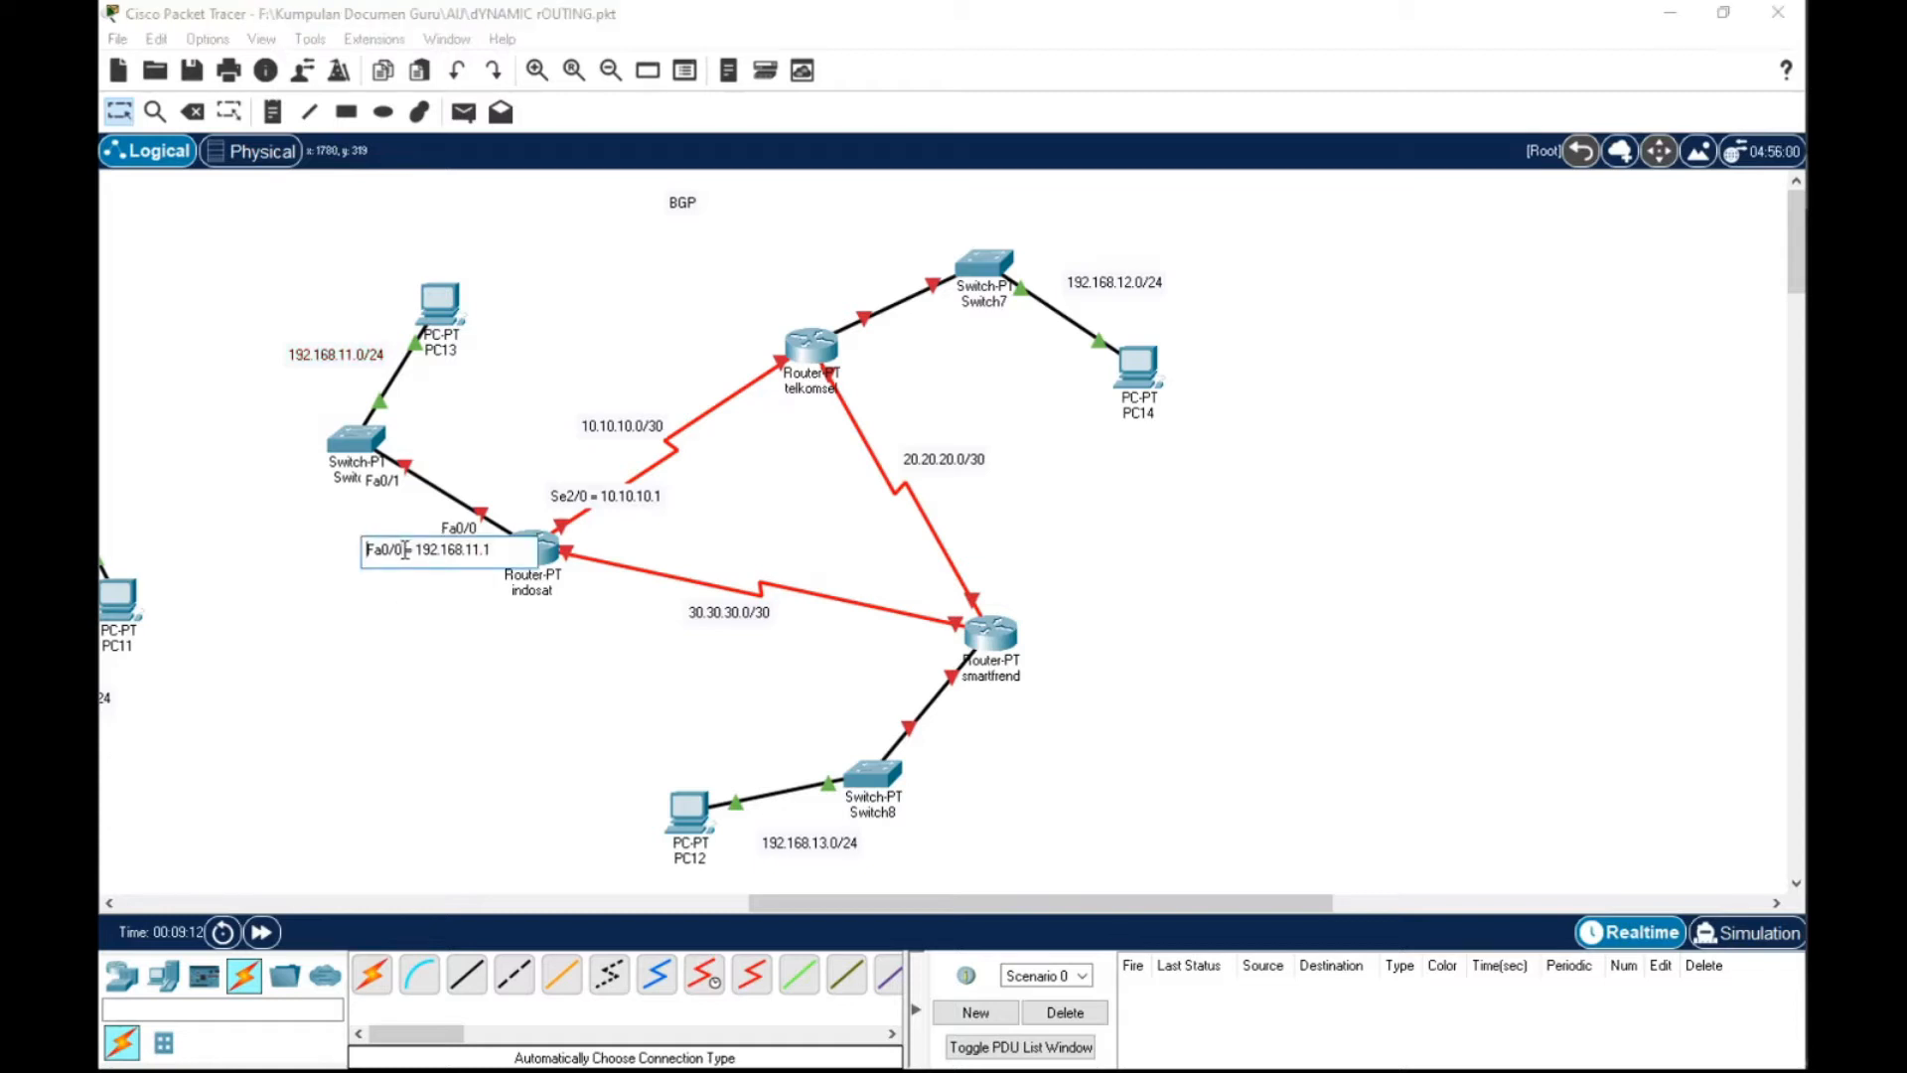
left_click_drag(487, 550, 338, 551)
key("ctrl+c")
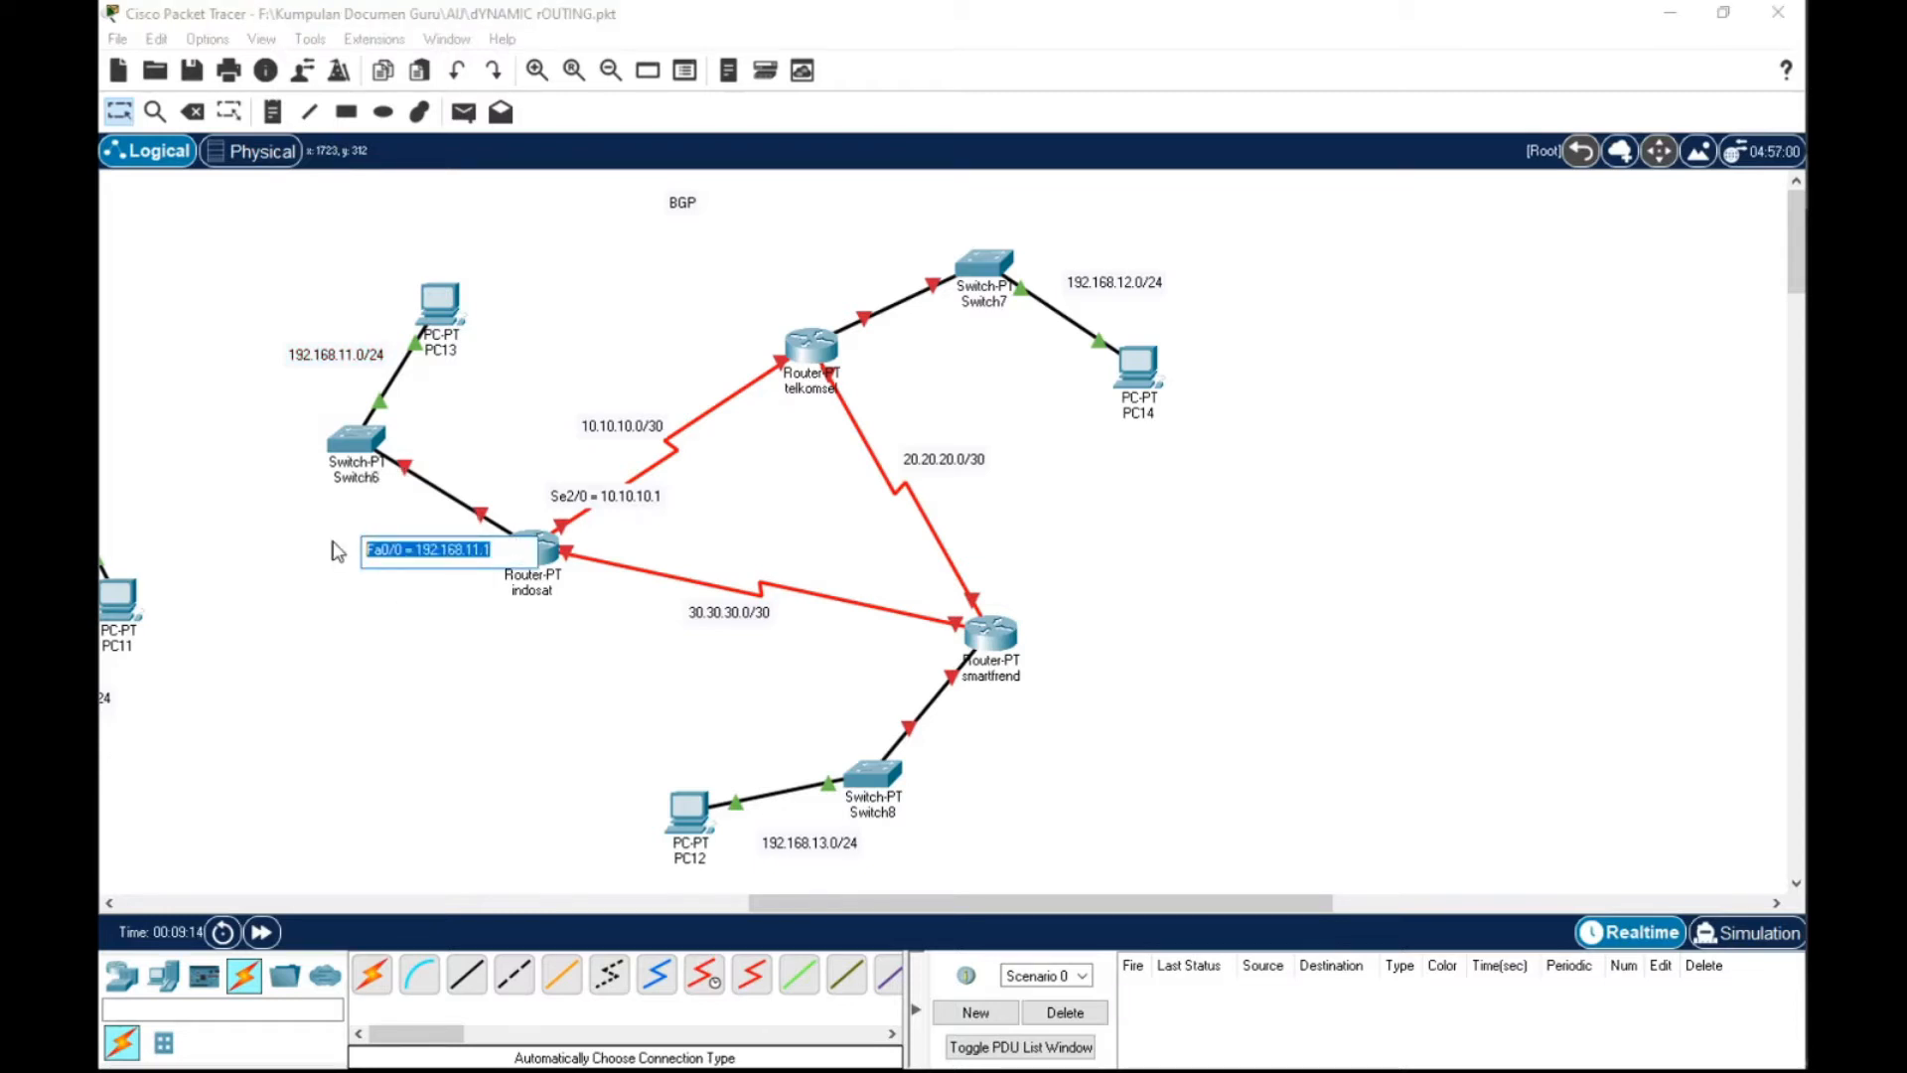
left_click(826, 304)
left_click(272, 111)
left_click(821, 301)
key("ctrl+v")
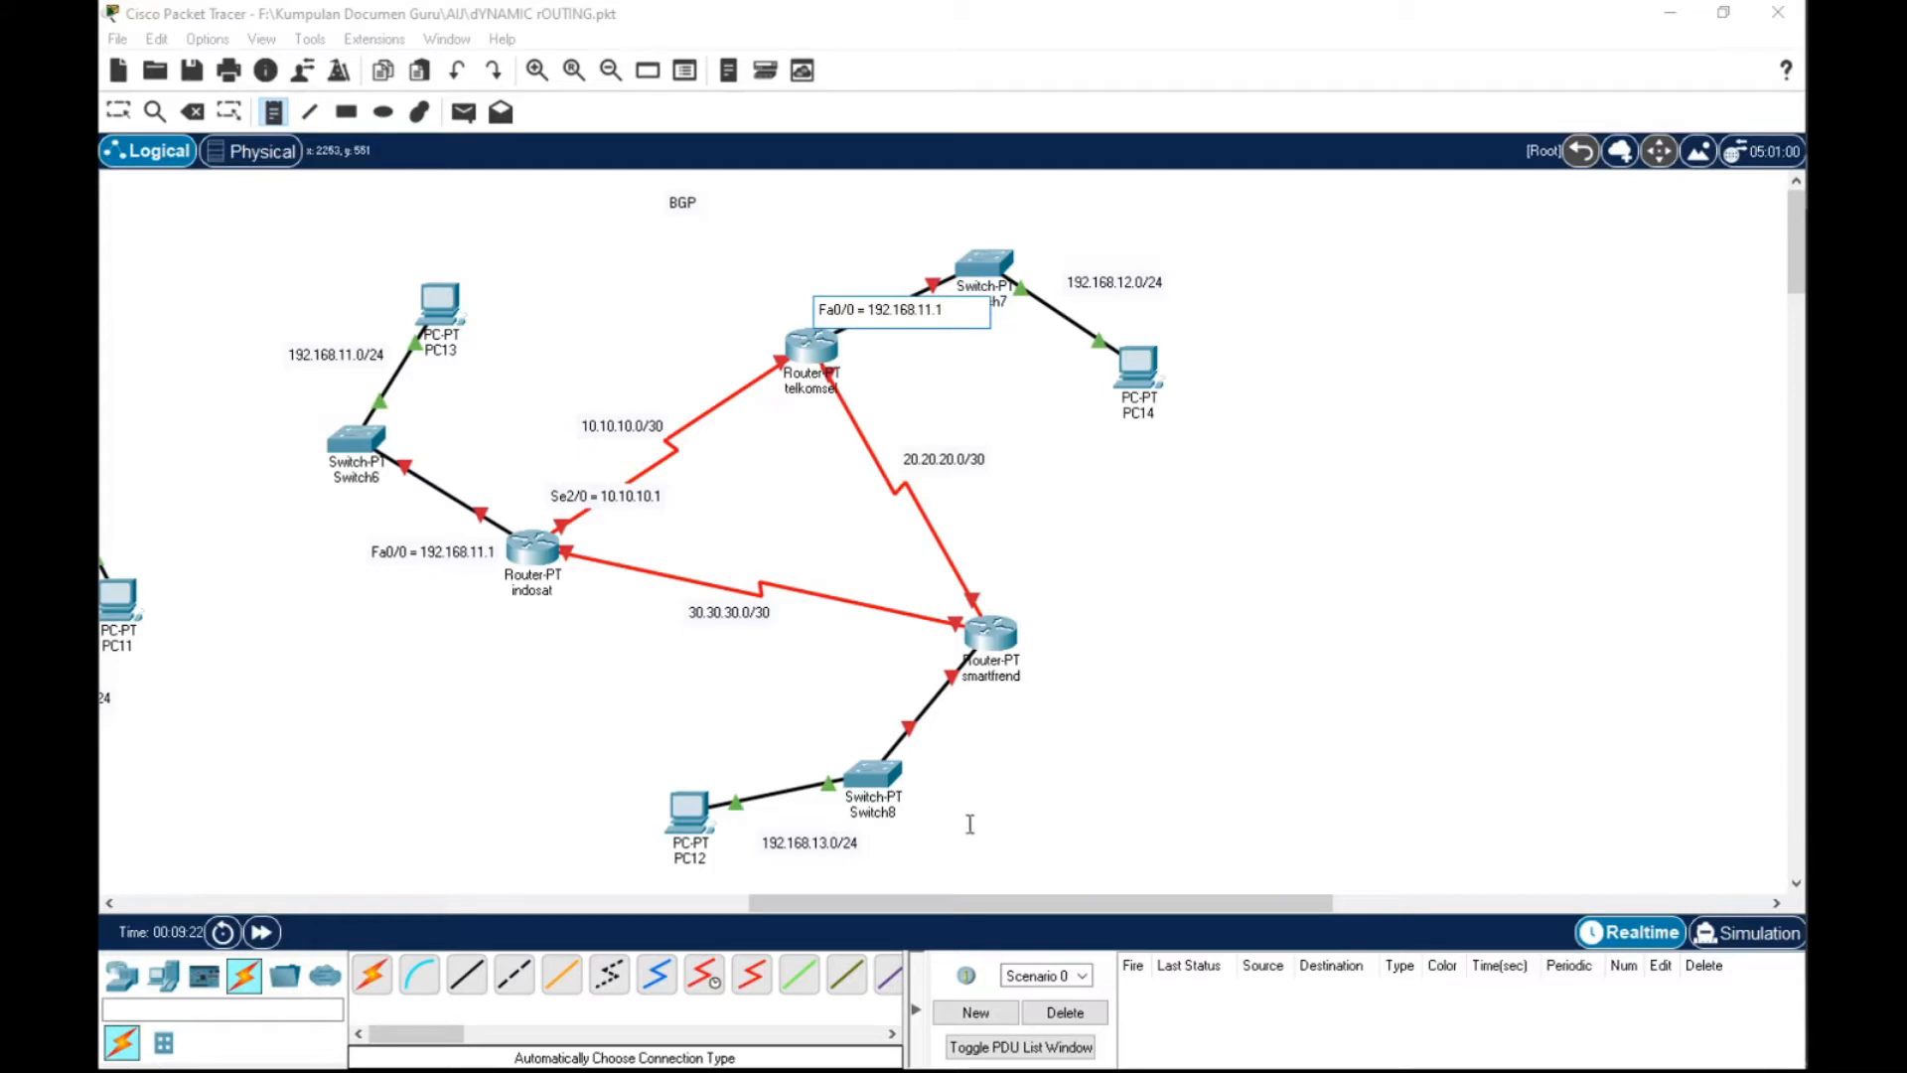
left_click(1013, 689)
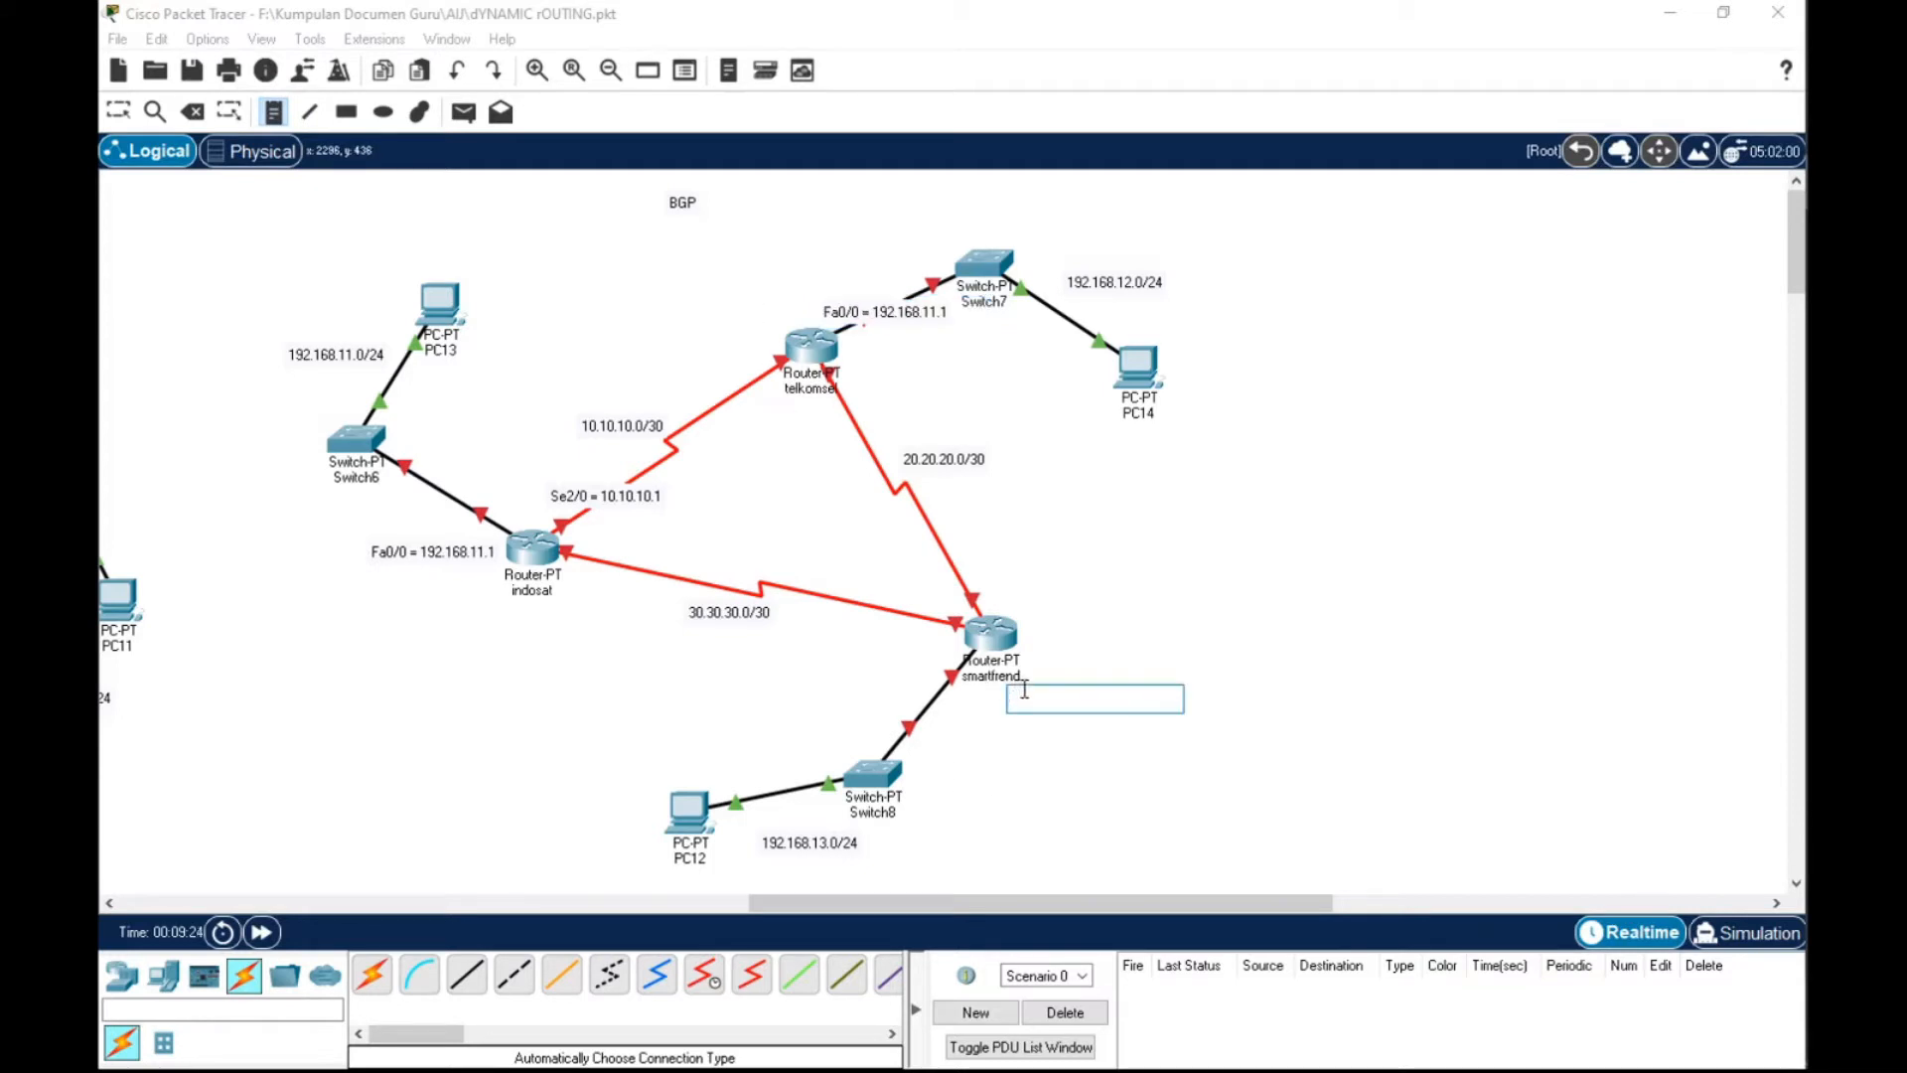
key("ctrl+v")
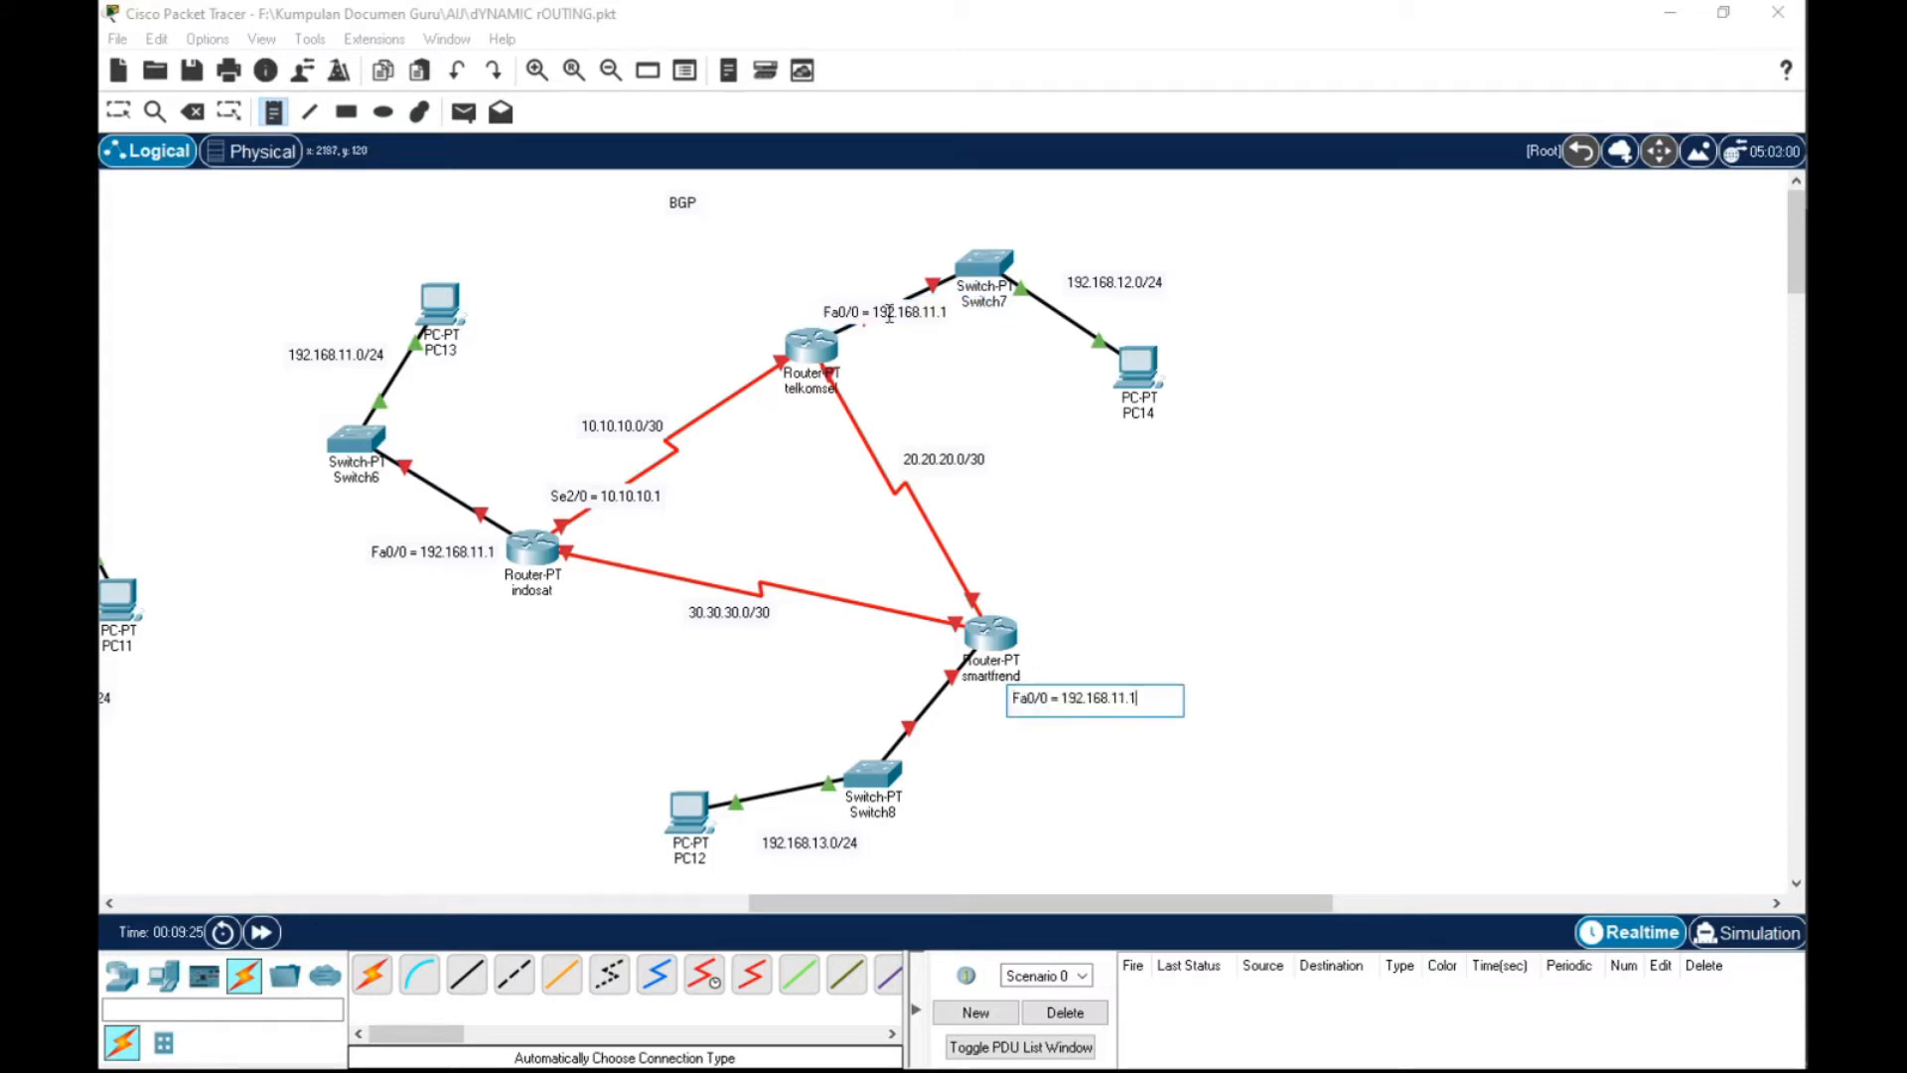
Change the Fa0/0 note beside telkomsel to Fa0/0 = 192.168.12.1
left_click(933, 314)
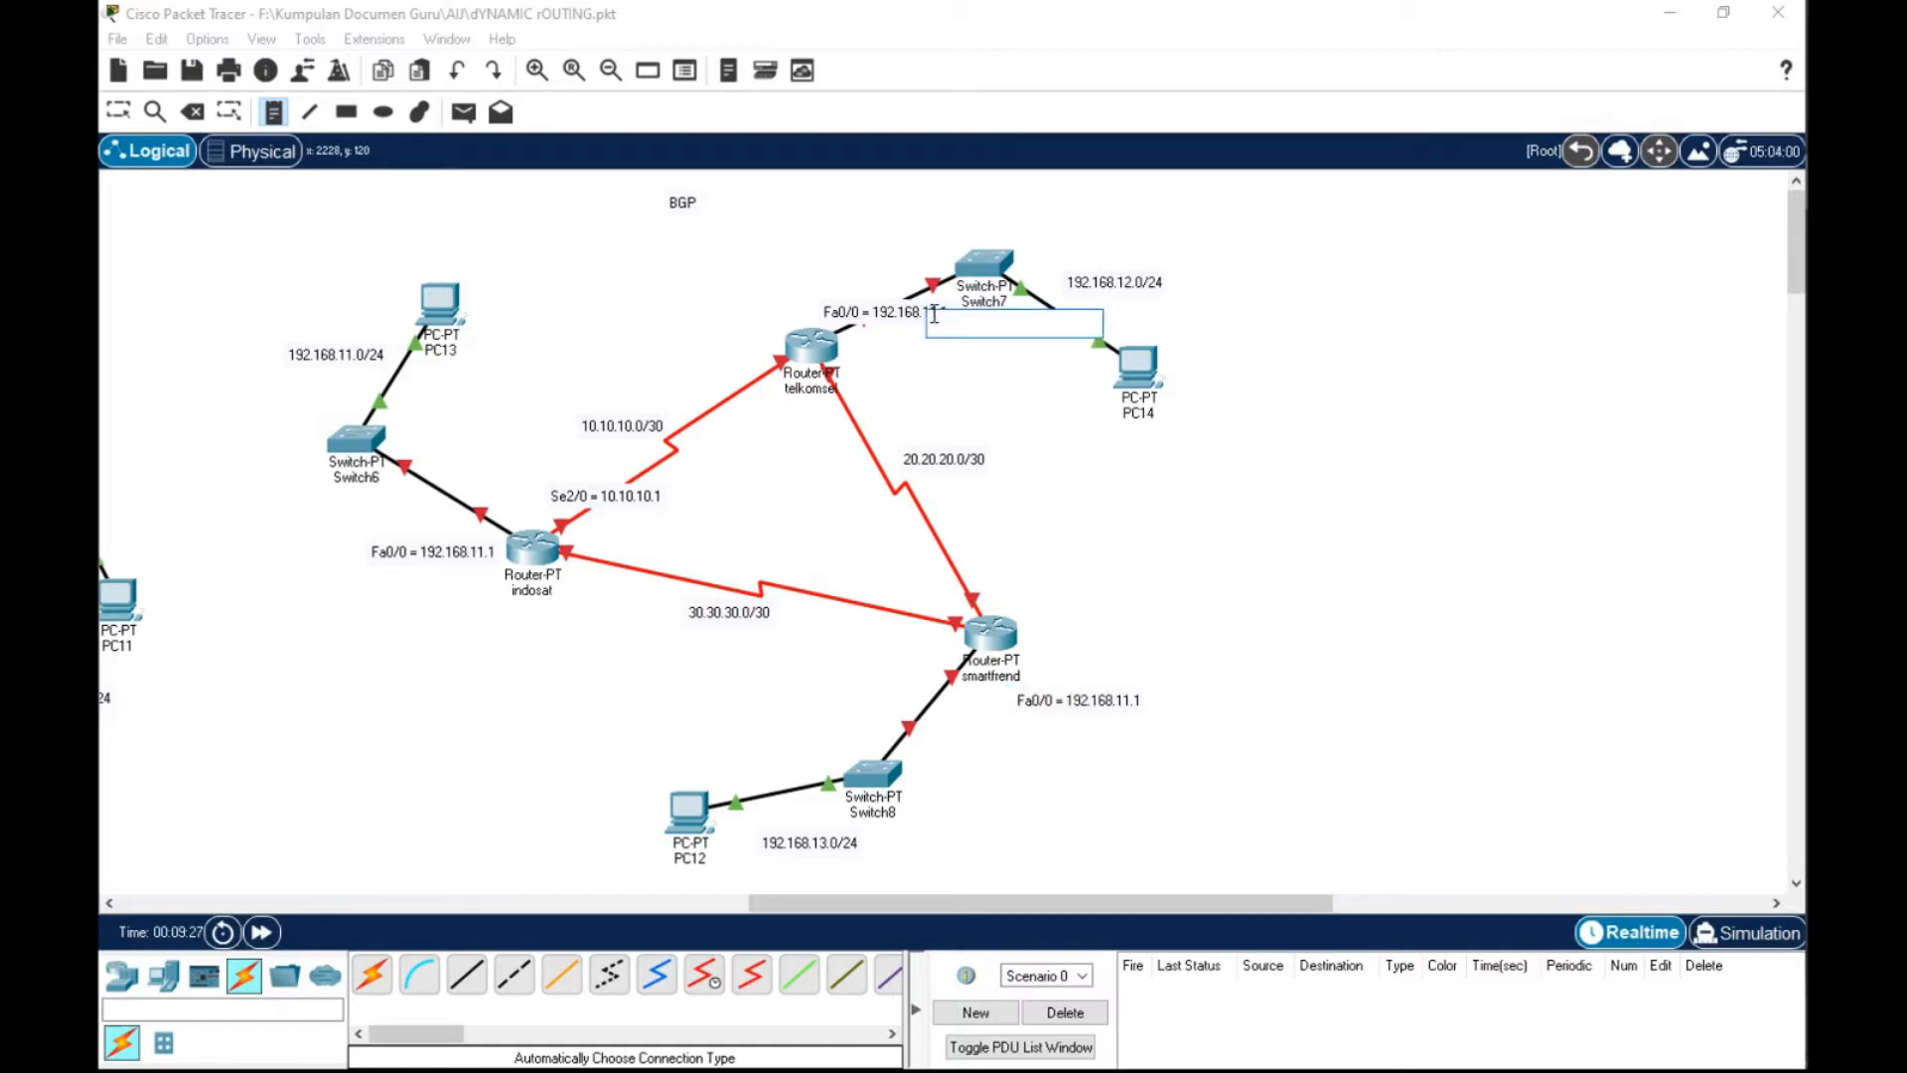
left_click(119, 111)
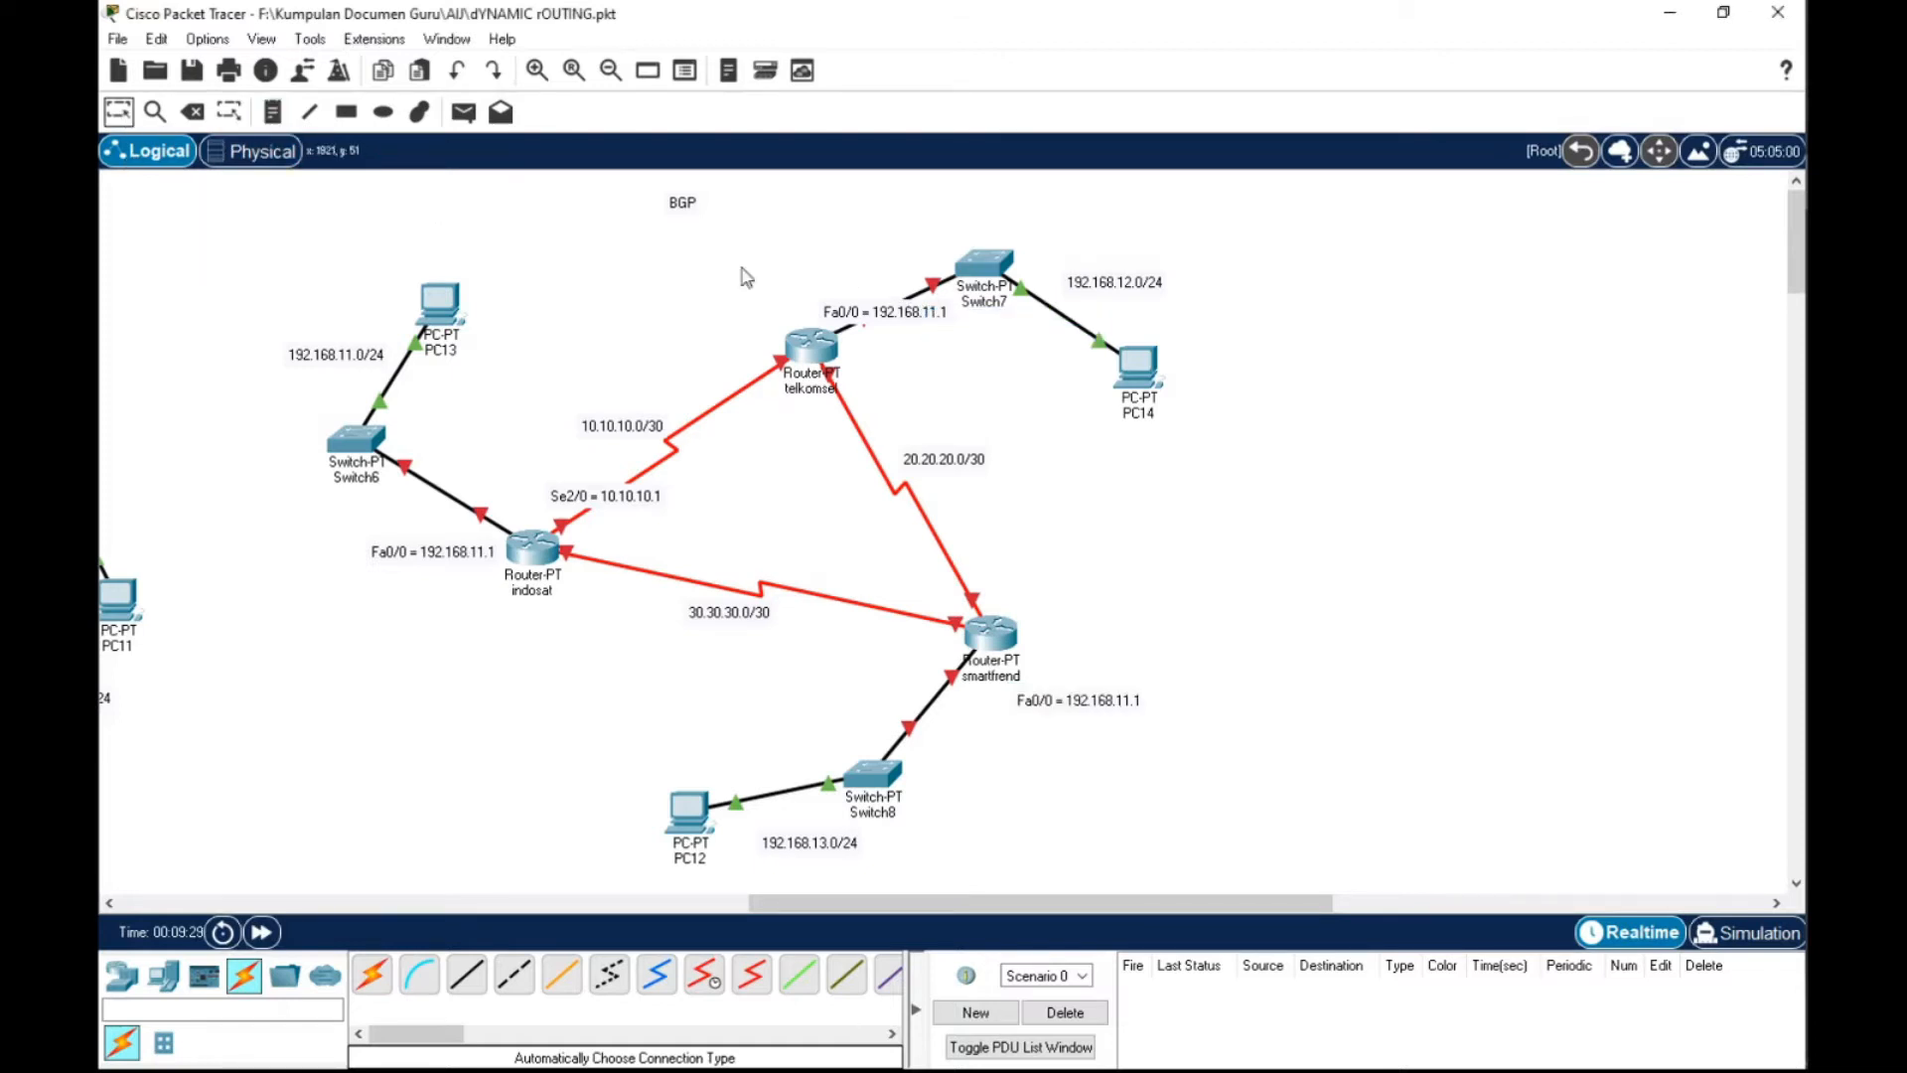
double_click(899, 313)
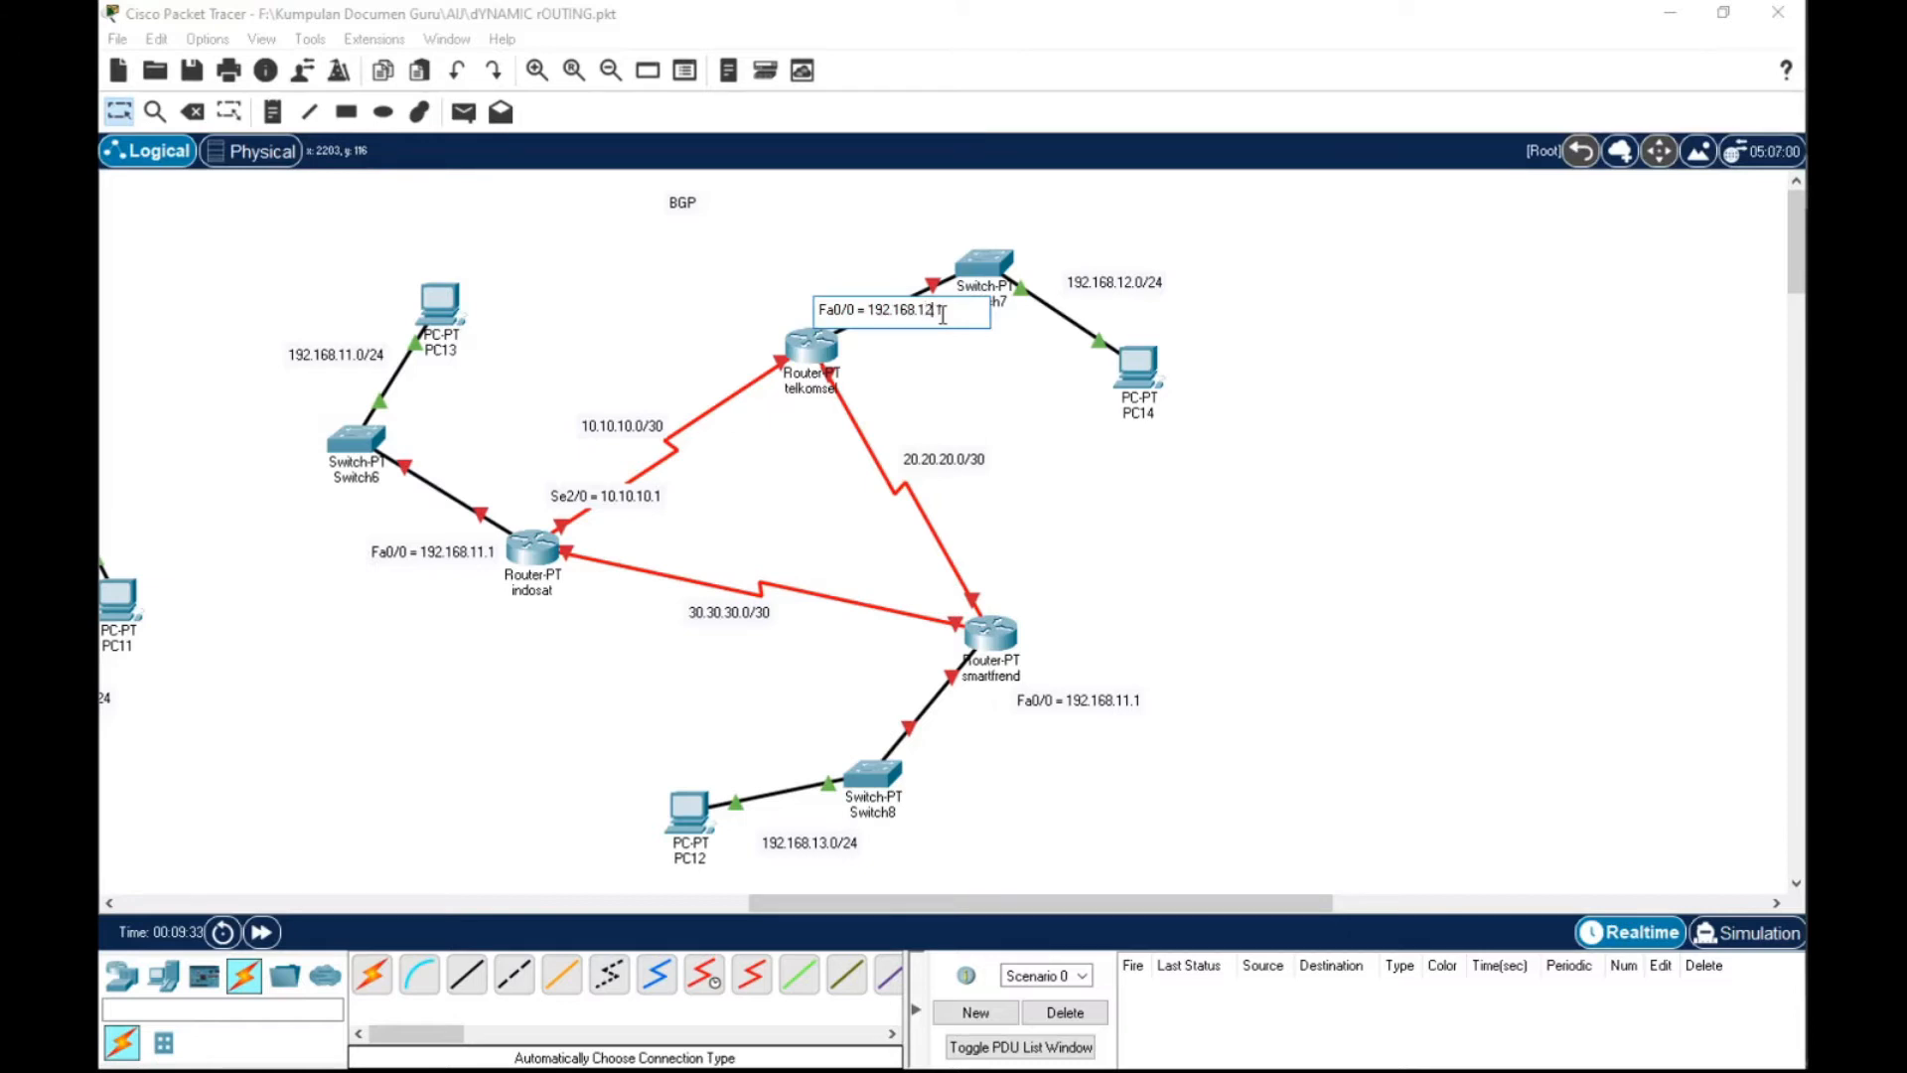
Change smartfrend's Fa0/0 note to Fa0/0 = 192.168.13.1, and place the telkomsel and smartfrend Fa0/0 notes beside their switch links
double_click(1128, 701)
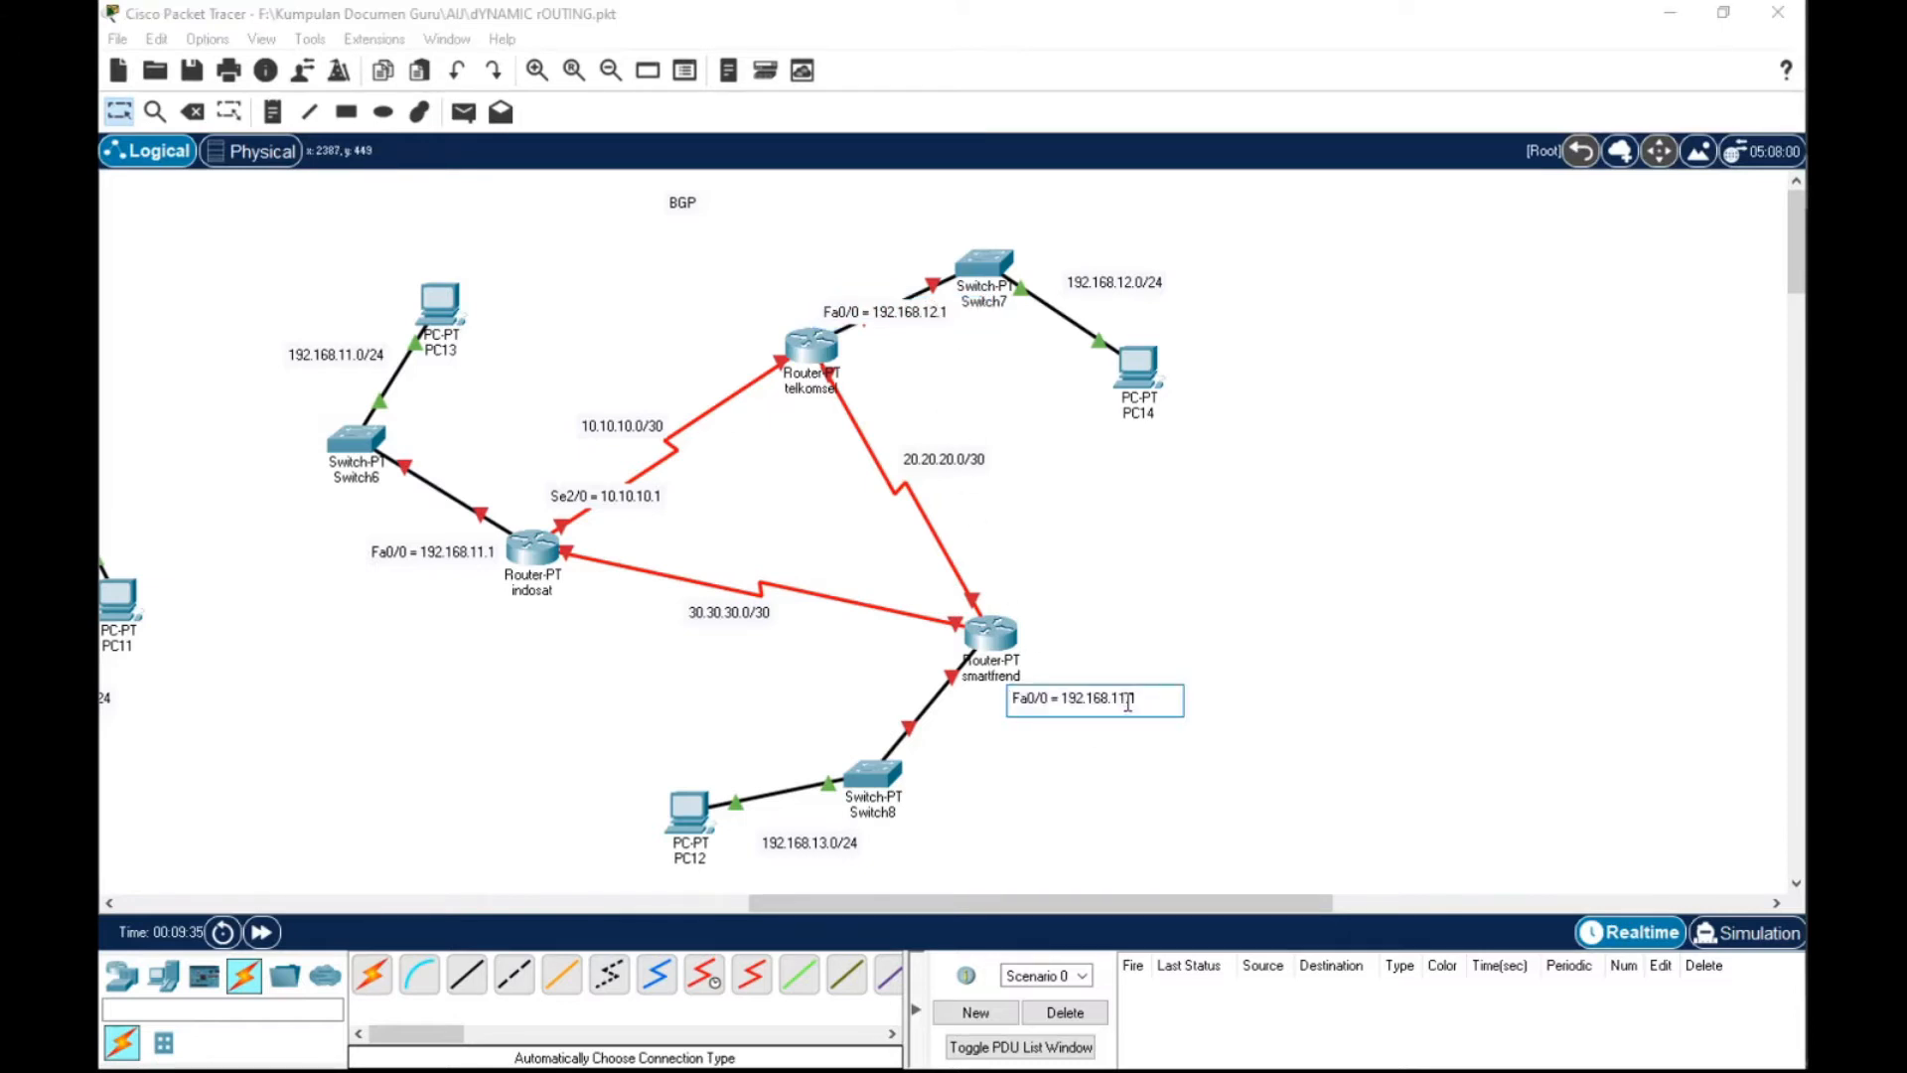
type("3.1")
left_click_drag(887, 318, 923, 343)
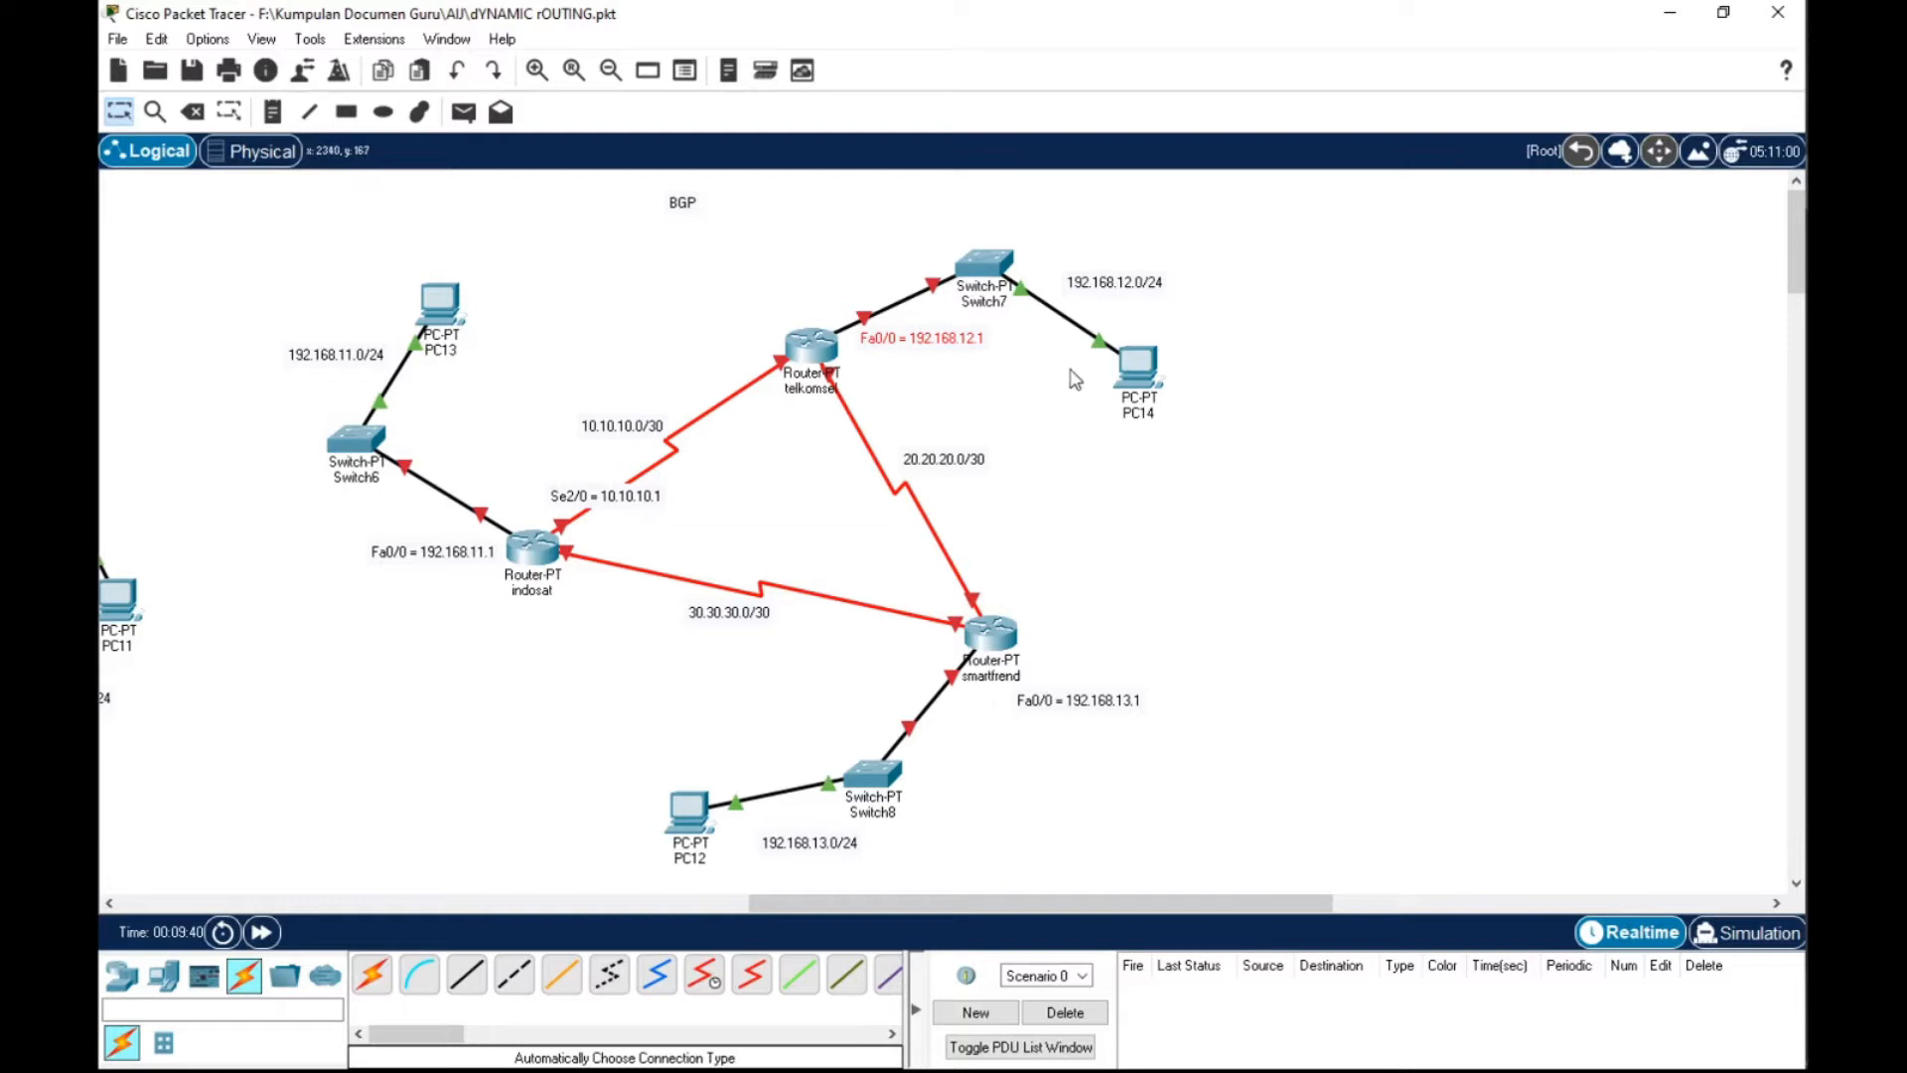
left_click_drag(1077, 705, 878, 678)
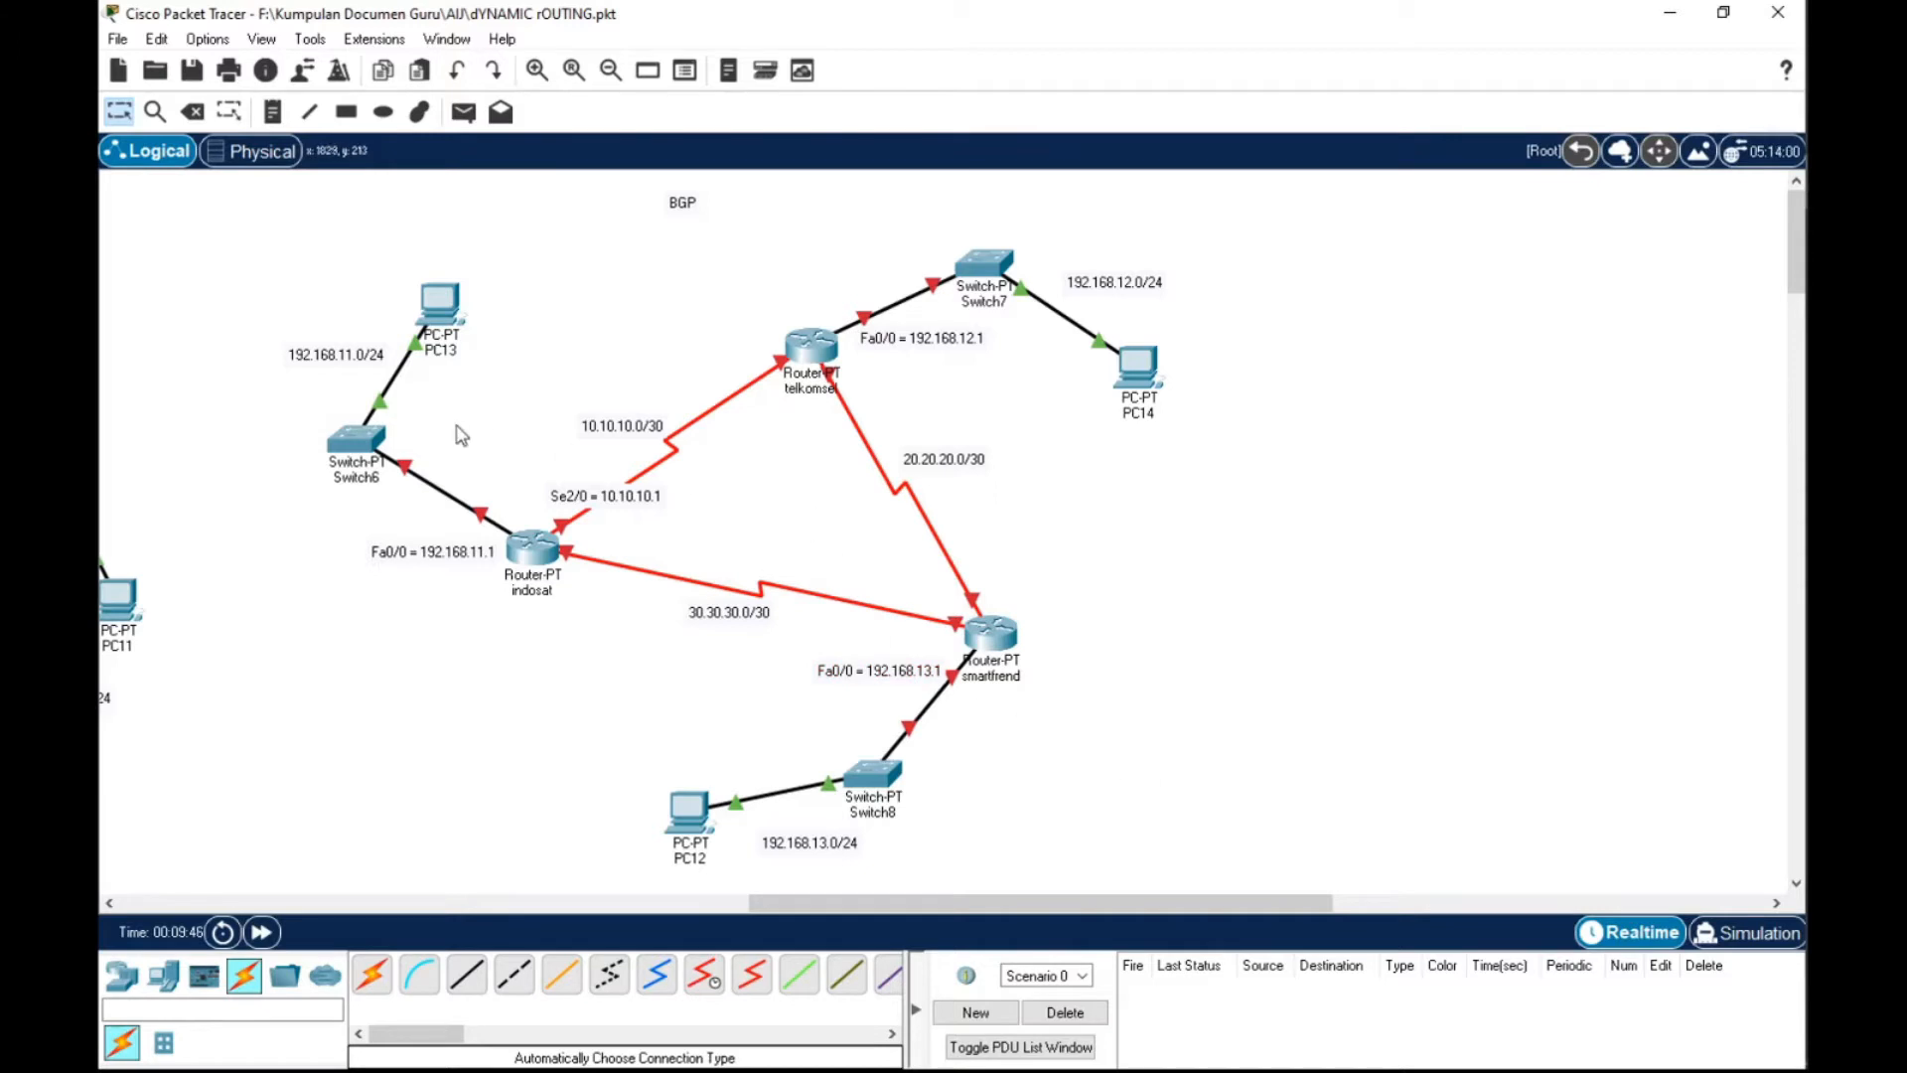
Move Switch6 slightly closer to indosat and shift indosat's Fa0/0 note up beside the Switch6 link
left_click_drag(363, 454, 397, 442)
left_click_drag(448, 557, 445, 531)
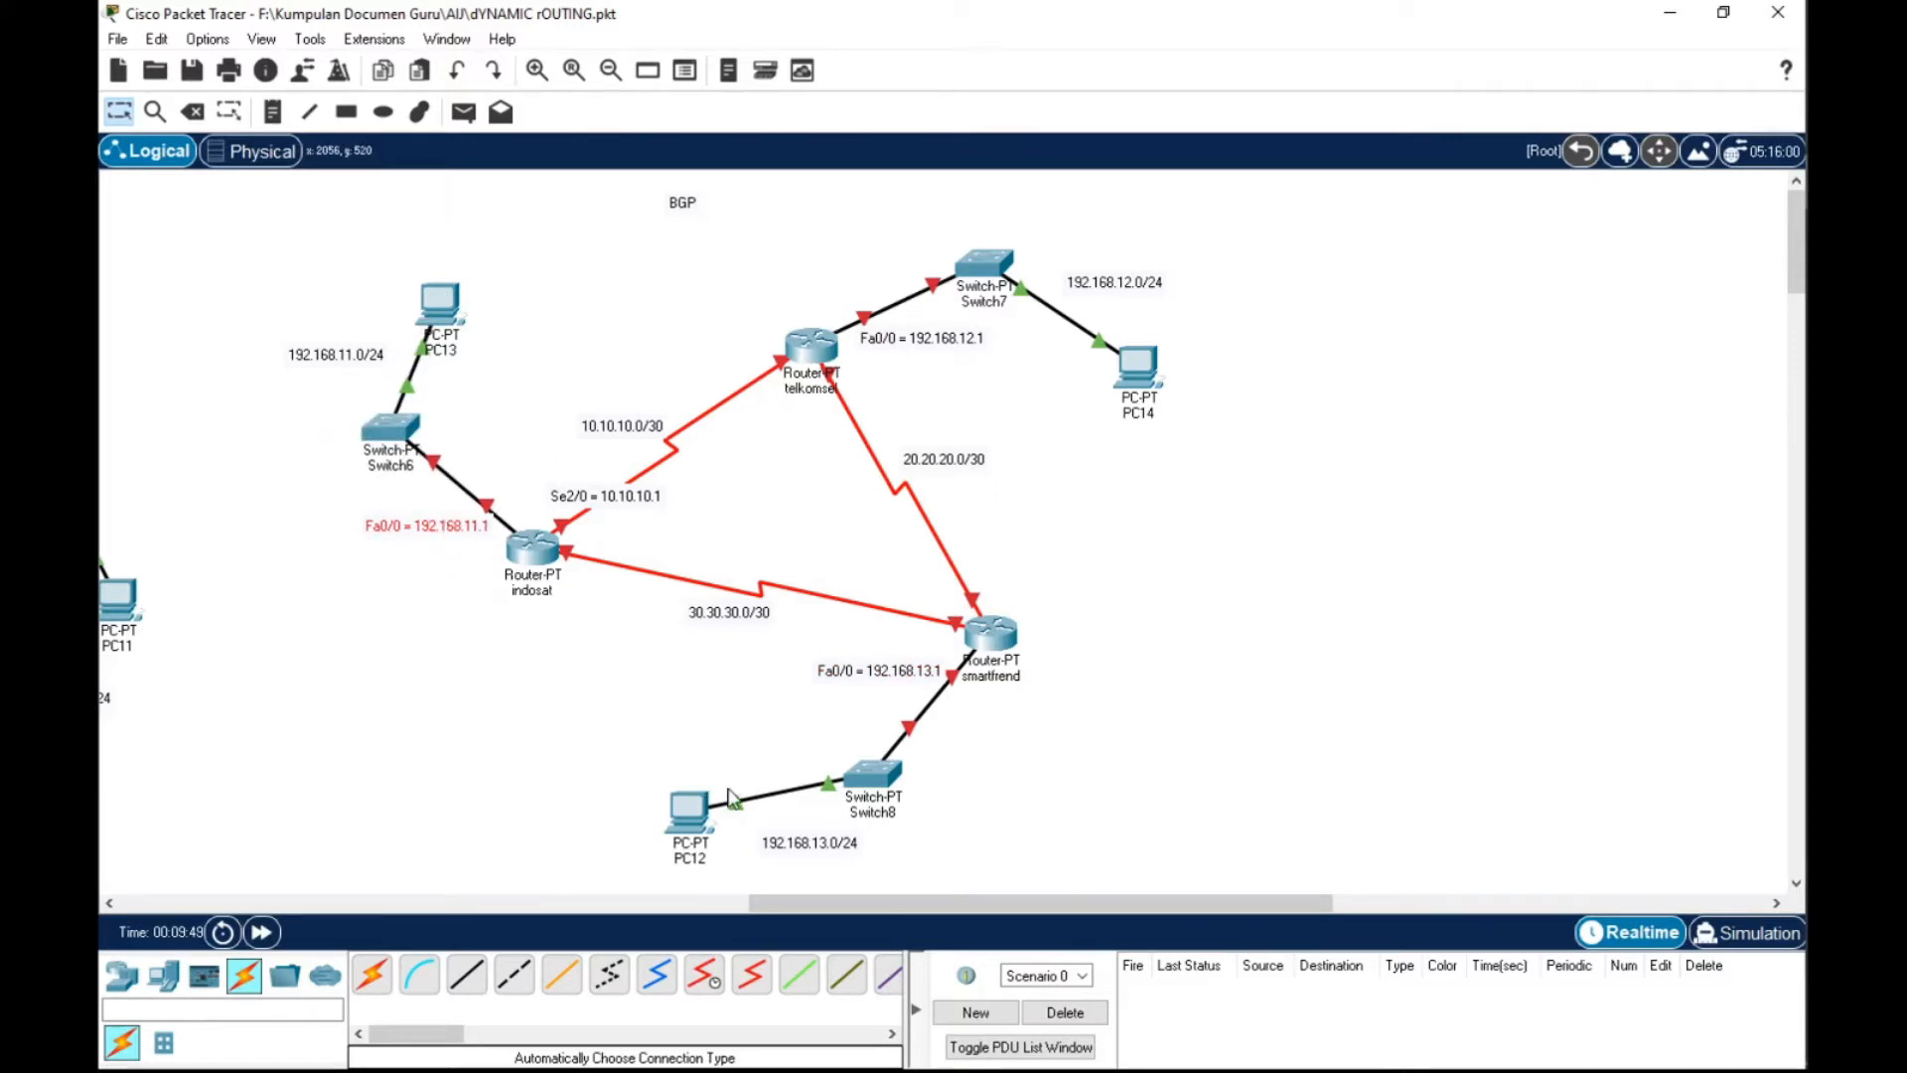
left_click(843, 848)
double_click(843, 847)
left_click(1038, 745)
Copy indosat's Se2/0 = 10.10.10.1 note text into a new note beside indosat on its link to smartfrend
double_click(593, 501)
left_click_drag(656, 494, 543, 488)
key("ctrl+c")
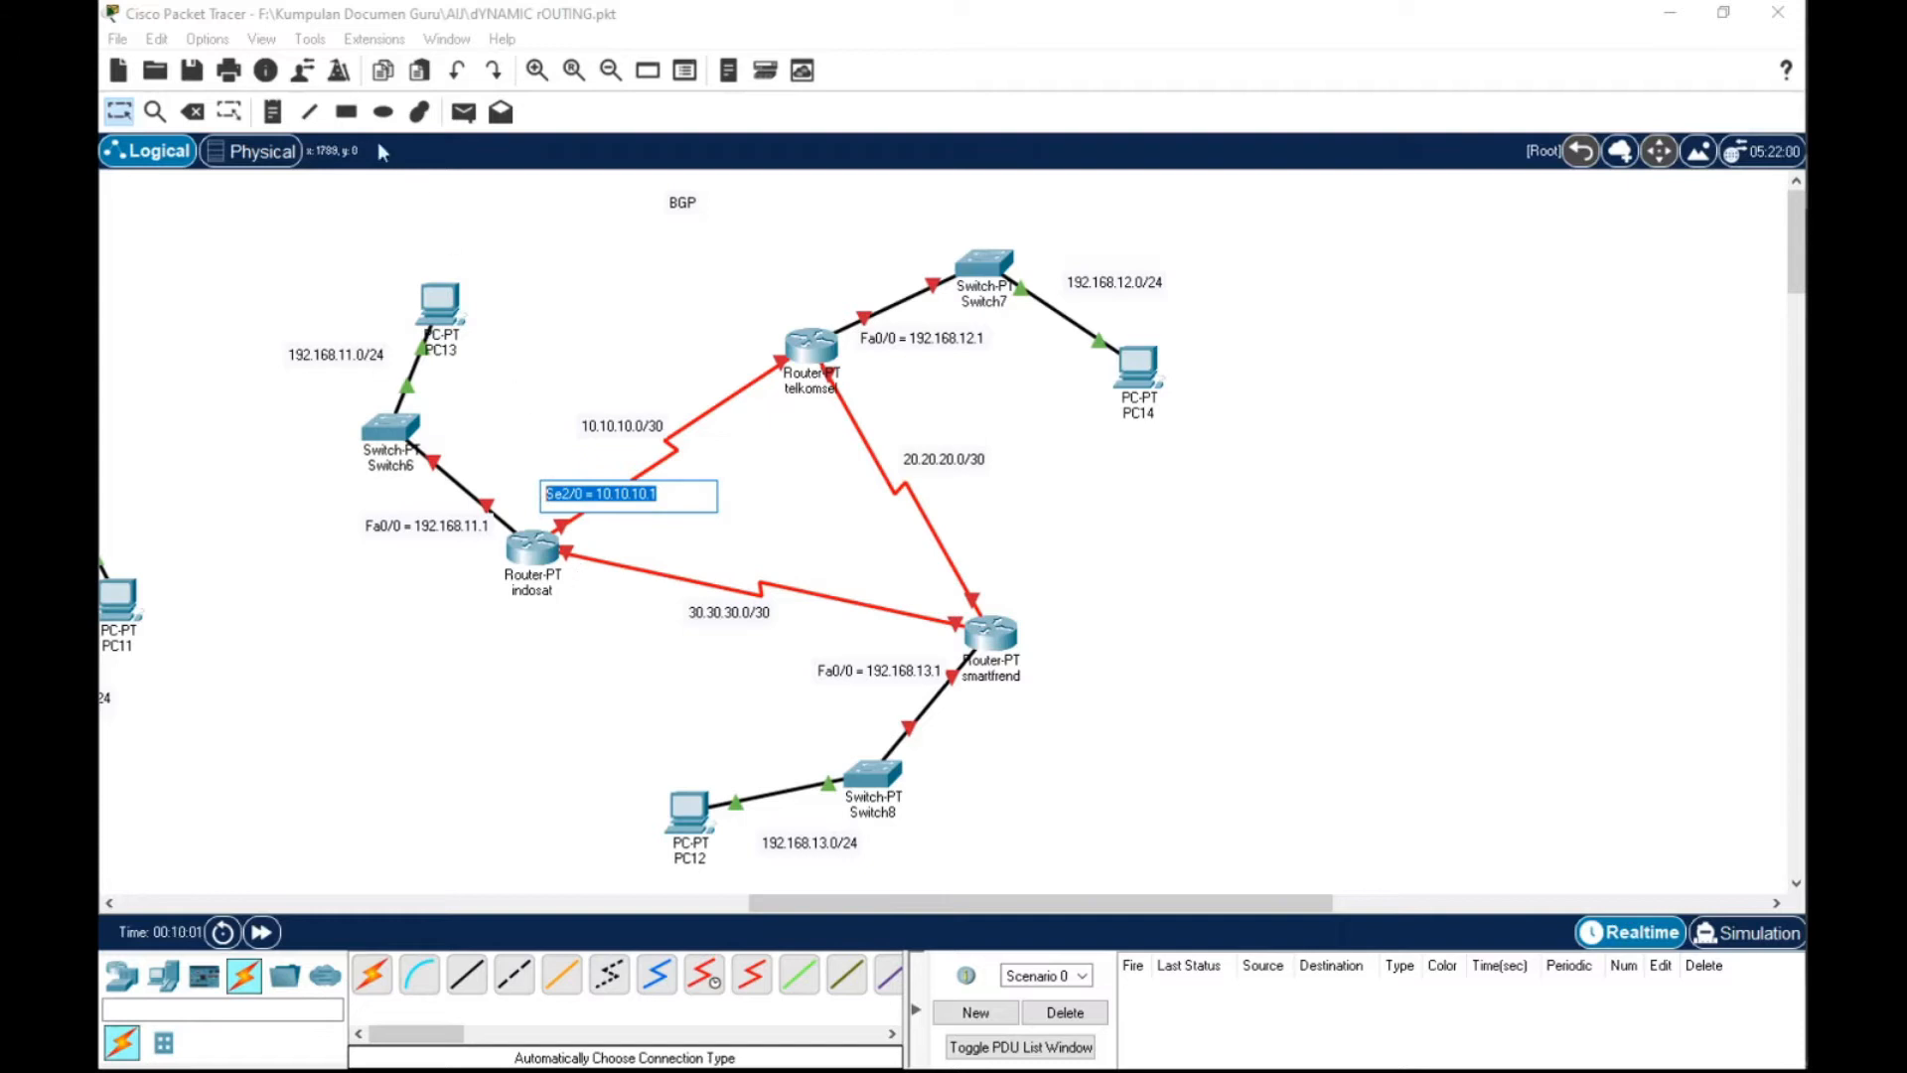
left_click(273, 111)
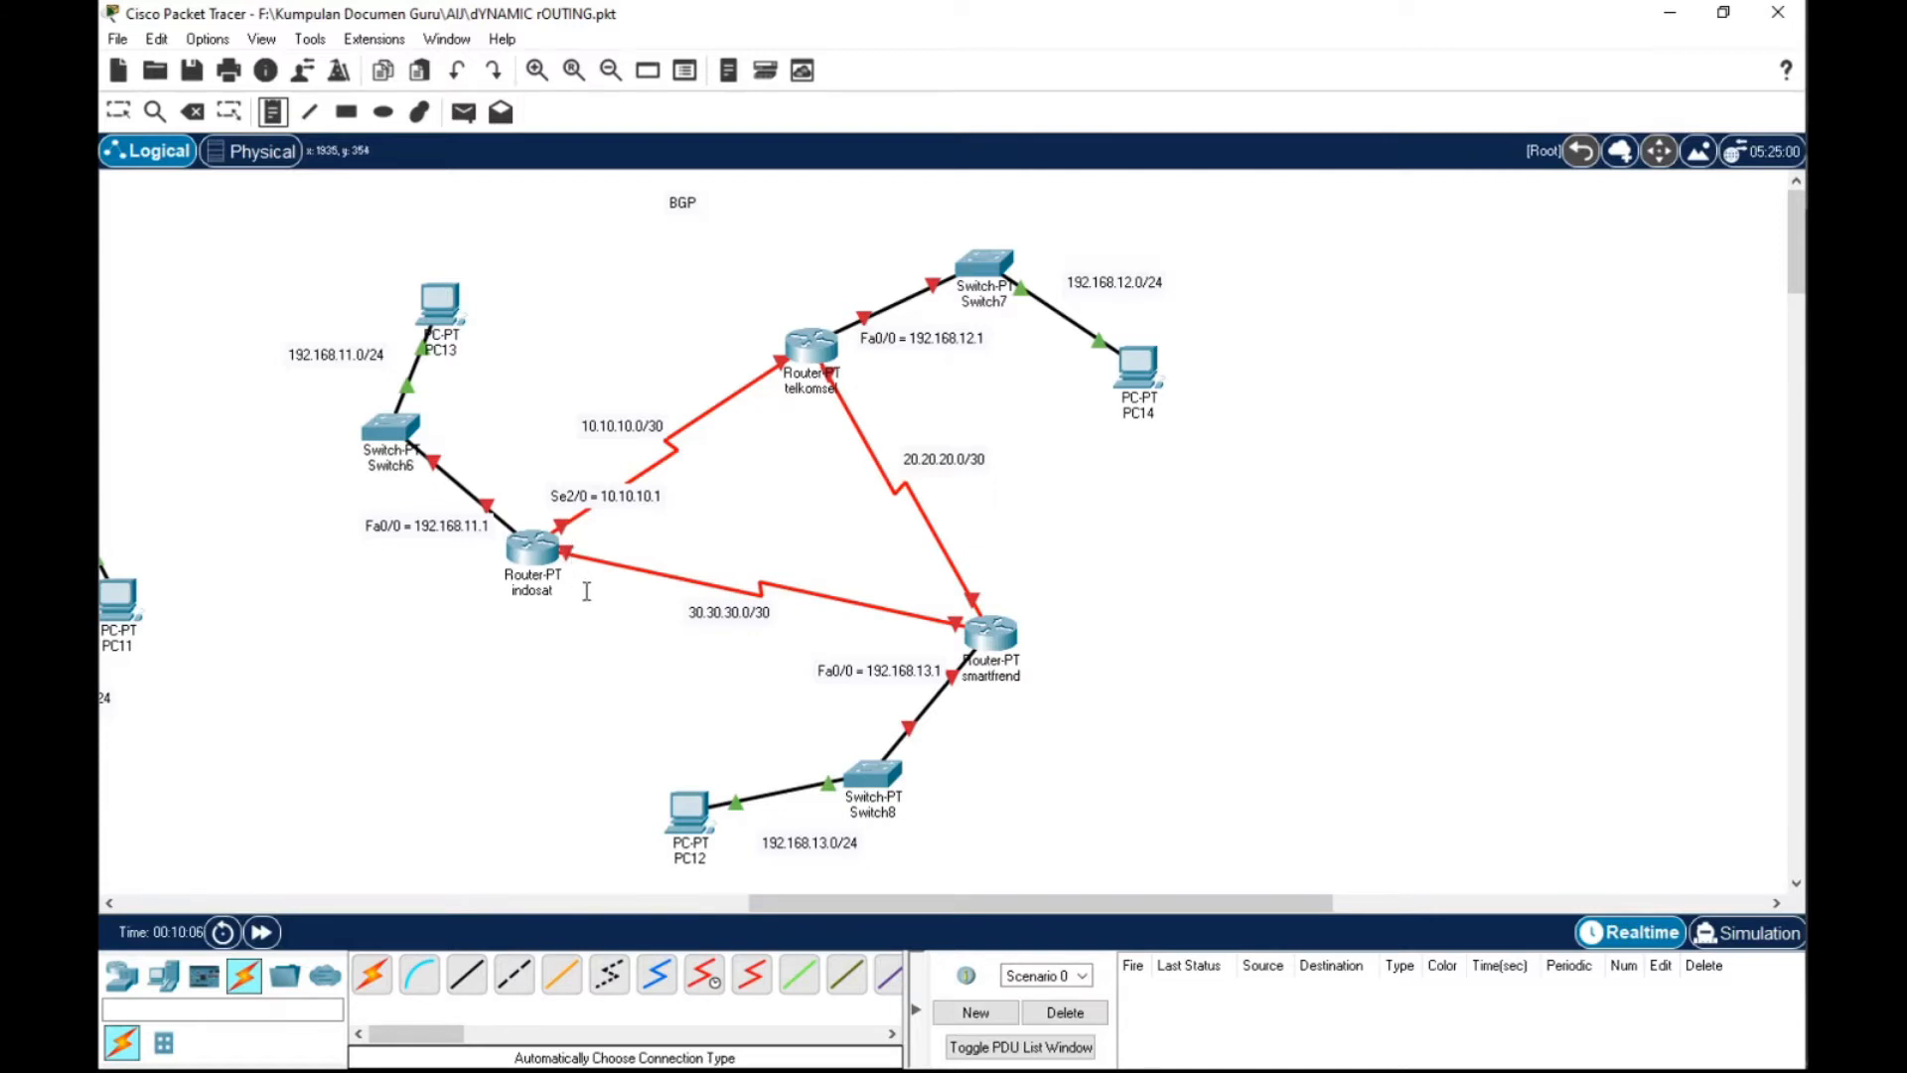
left_click(119, 111)
mouse_move(574, 562)
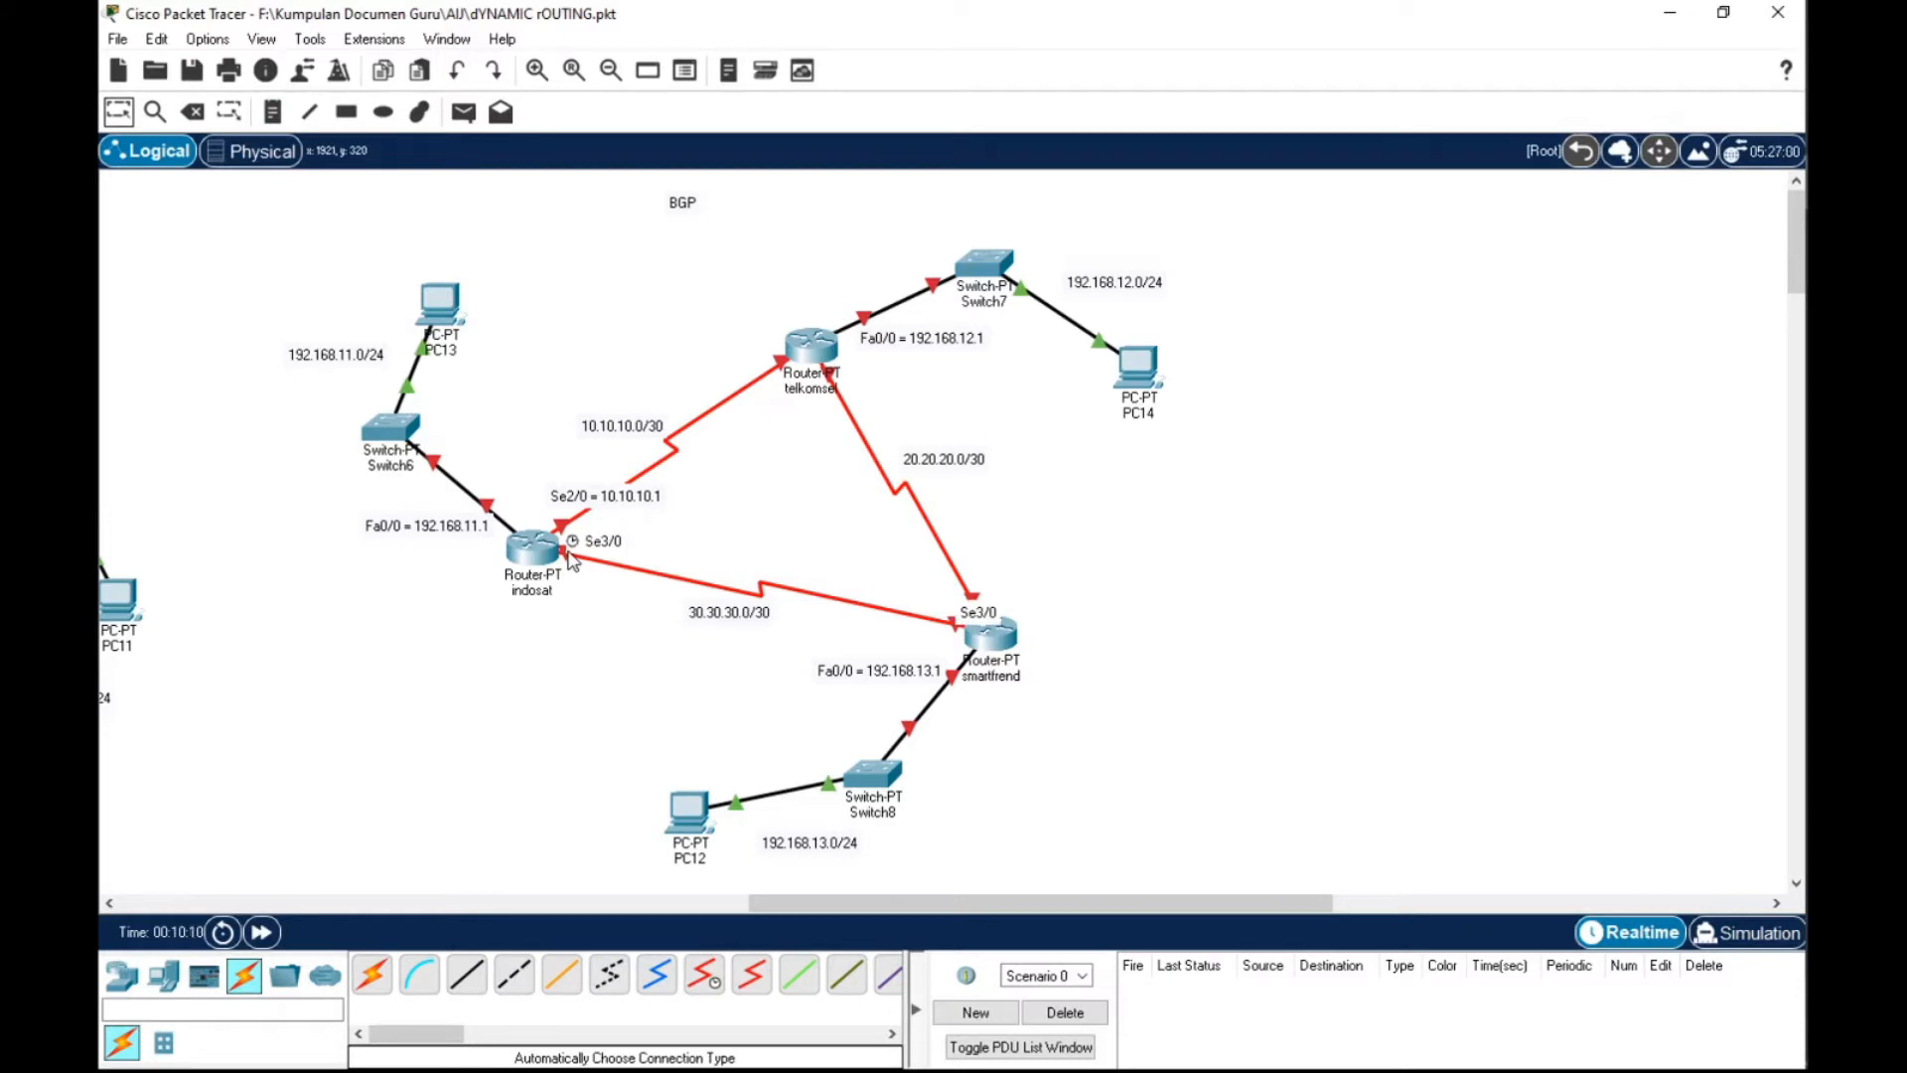
left_click(273, 111)
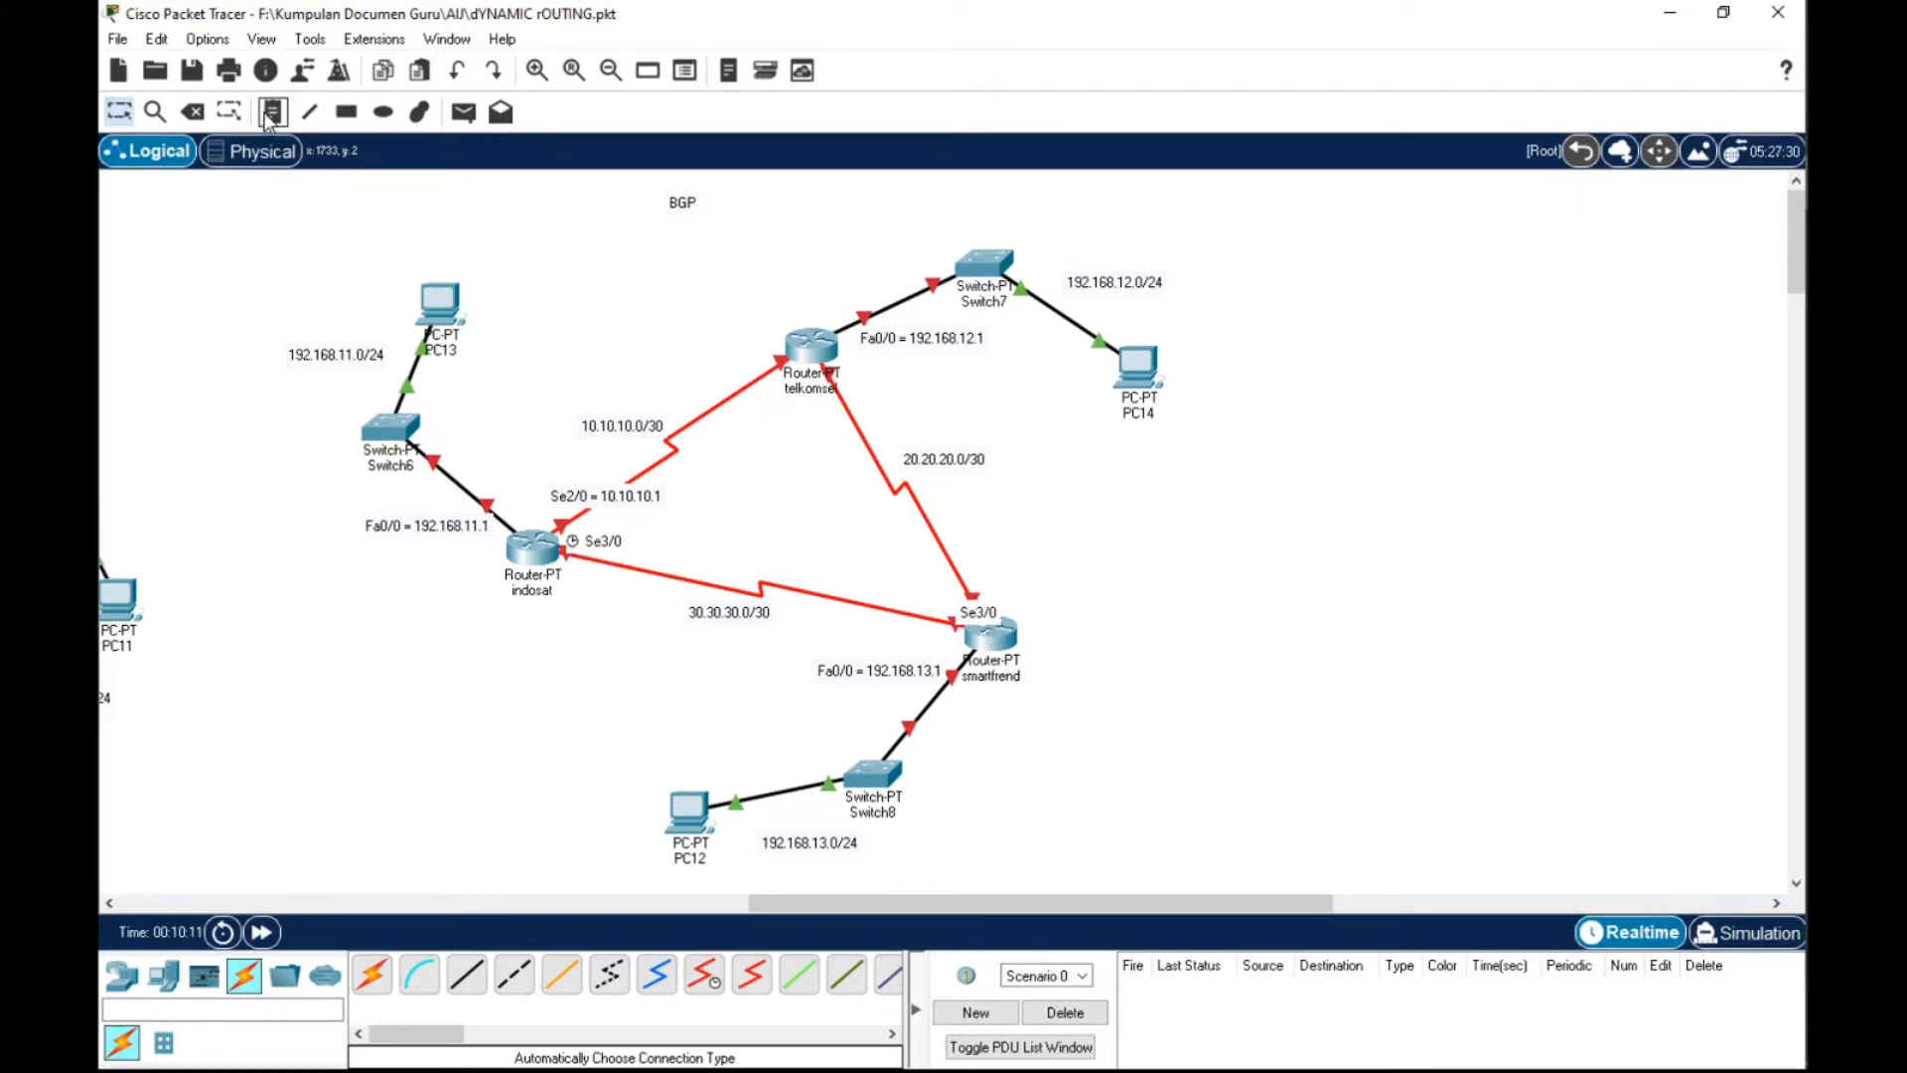
left_click(590, 566)
key("ctrl+v")
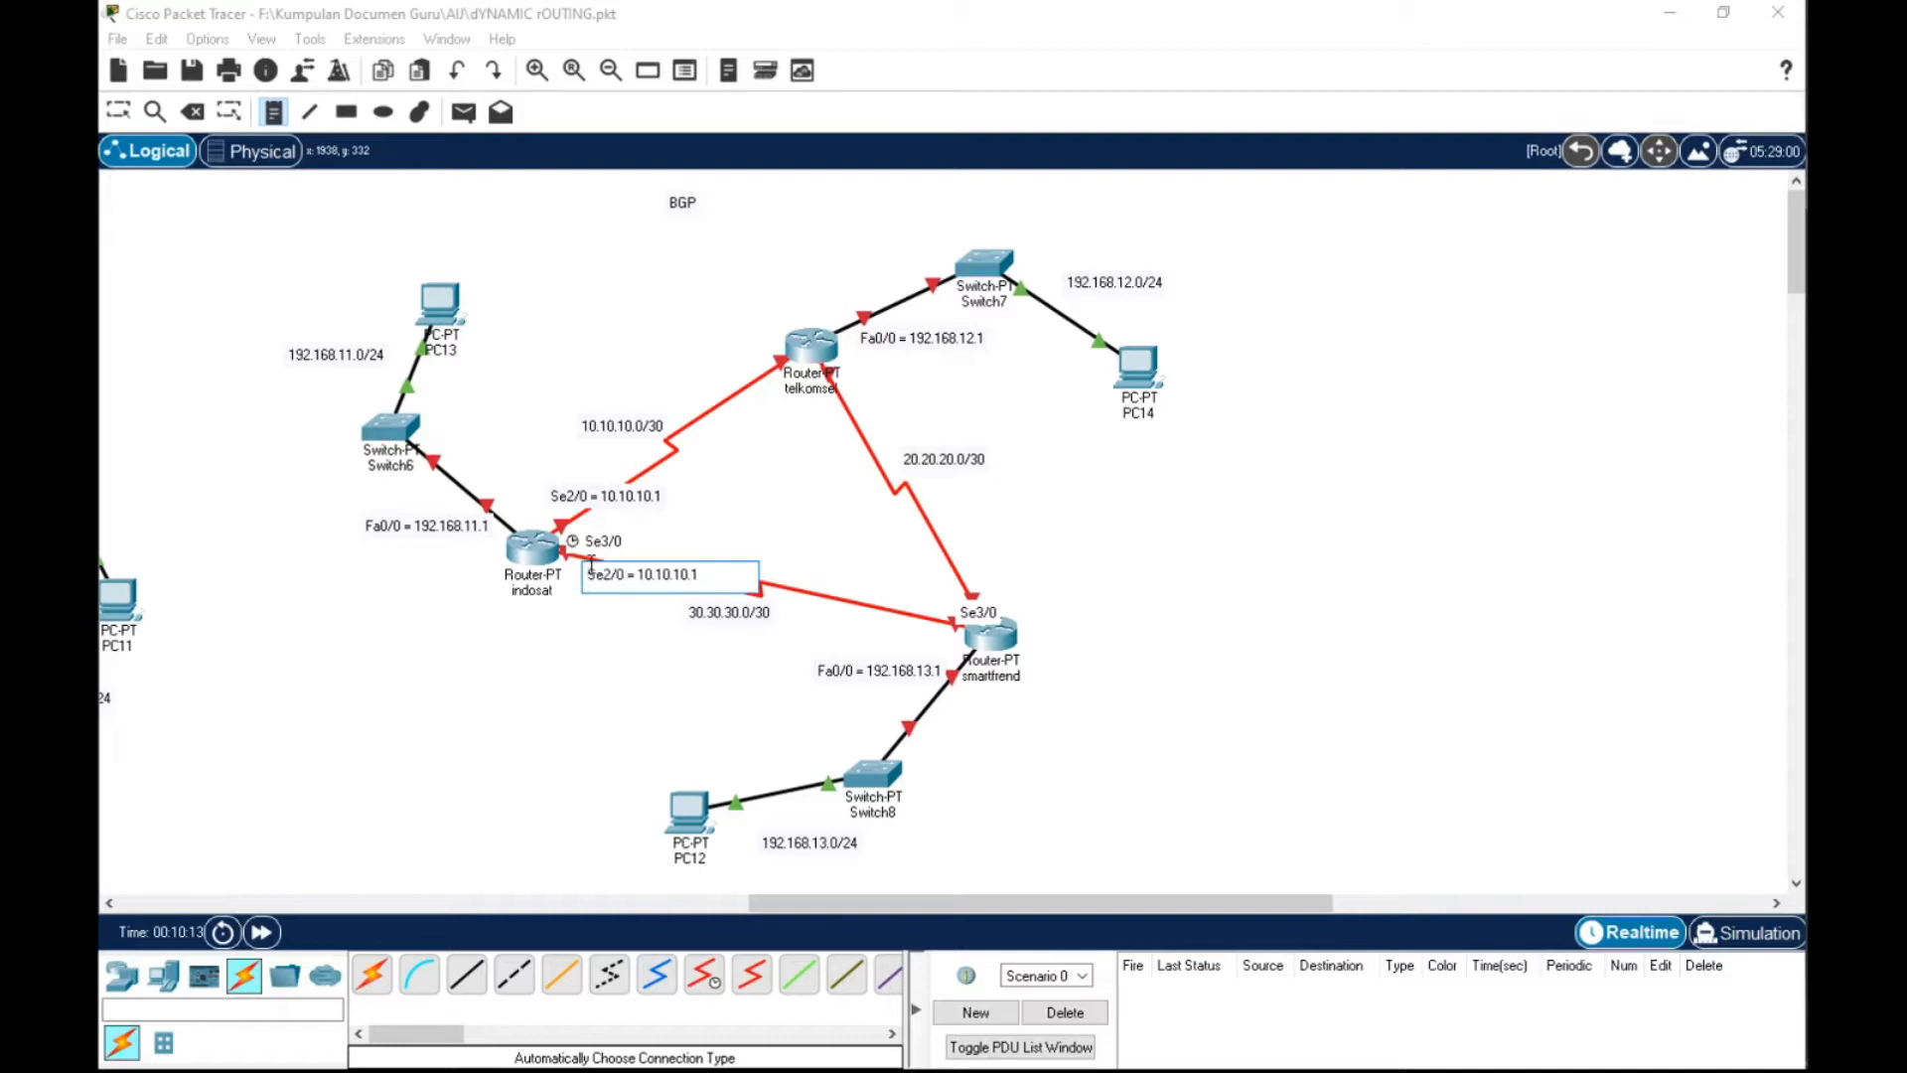
Change the new note to Se3/0 = 30.30.30.1 and place it beside indosat above the smartfrend link
key("BackSpace")
type("3")
left_click_drag(642, 573, 682, 576)
type("30.30.3")
left_click(119, 111)
left_click_drag(628, 581, 621, 538)
left_click(586, 610)
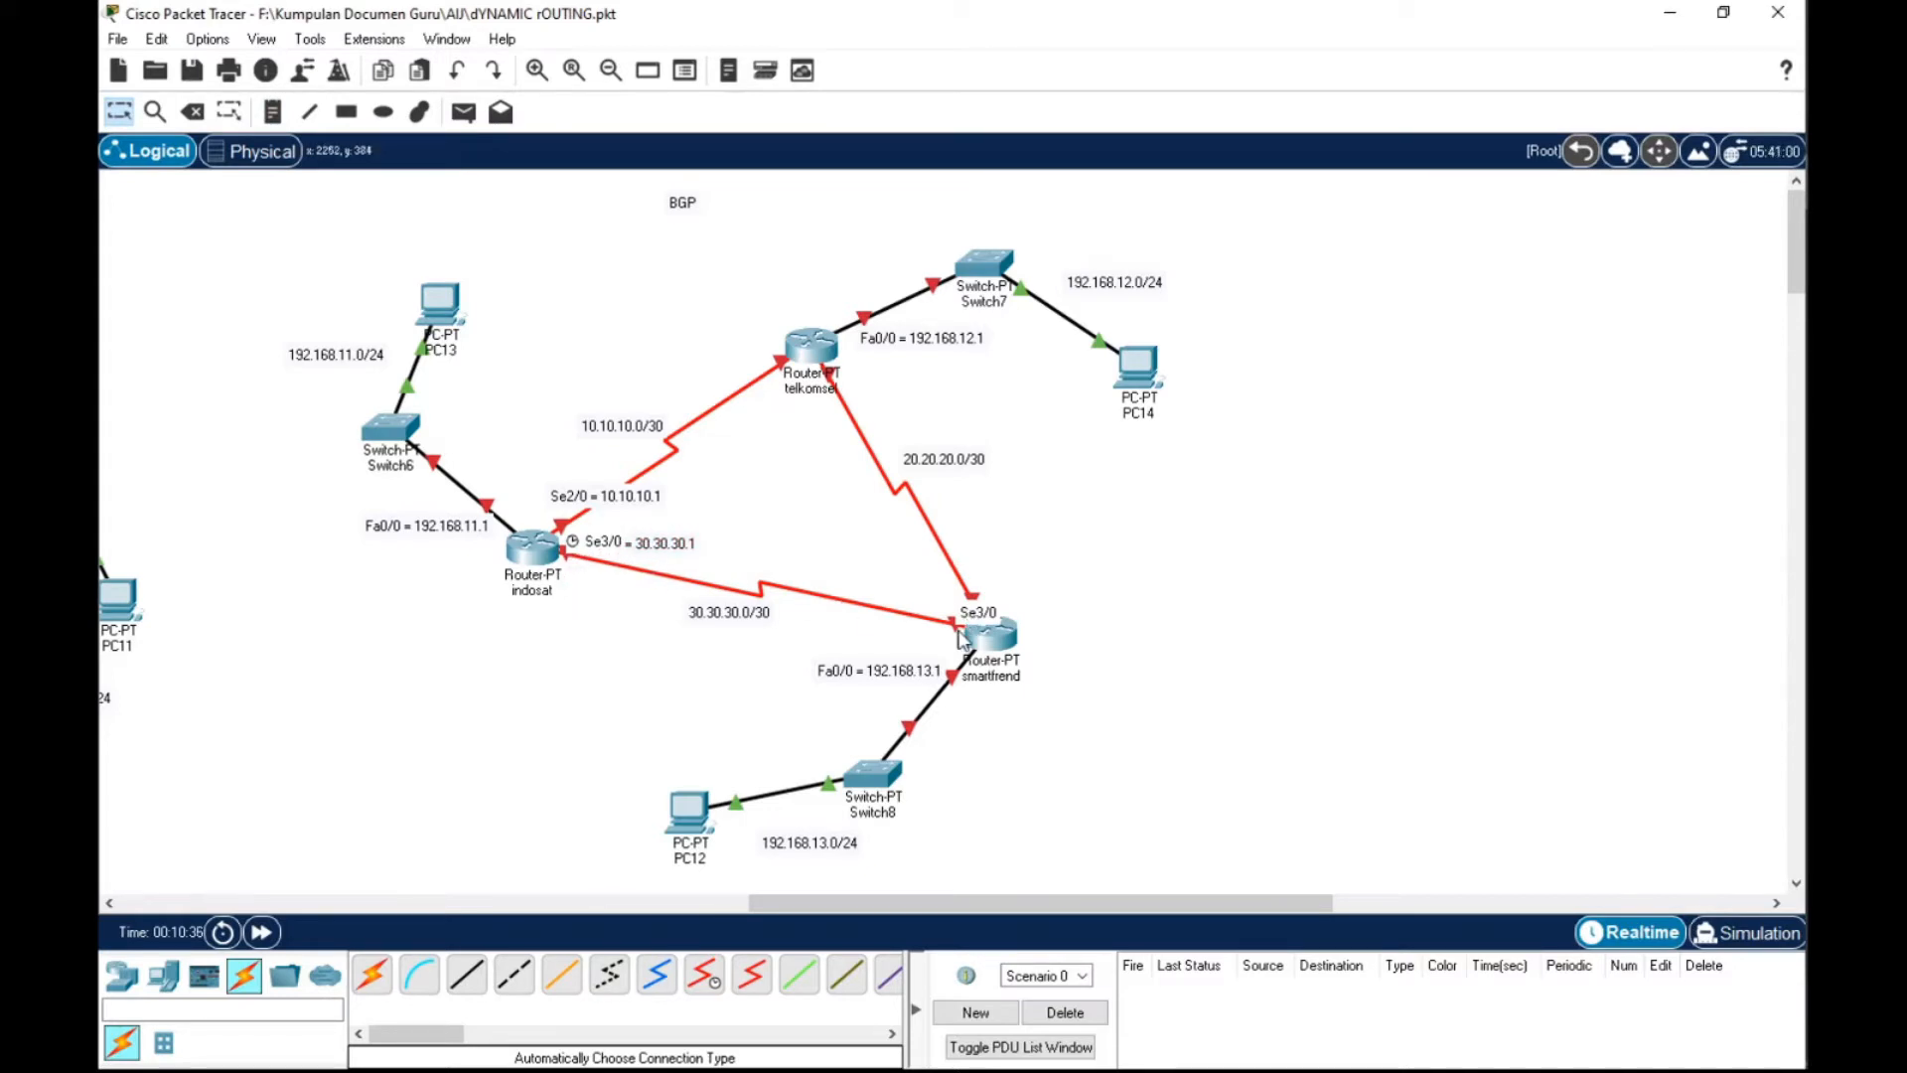
Move the Se3/0 = 30.30.30.1 note clear of indosat's port label, along the link toward smartfrend
left_click(526, 548)
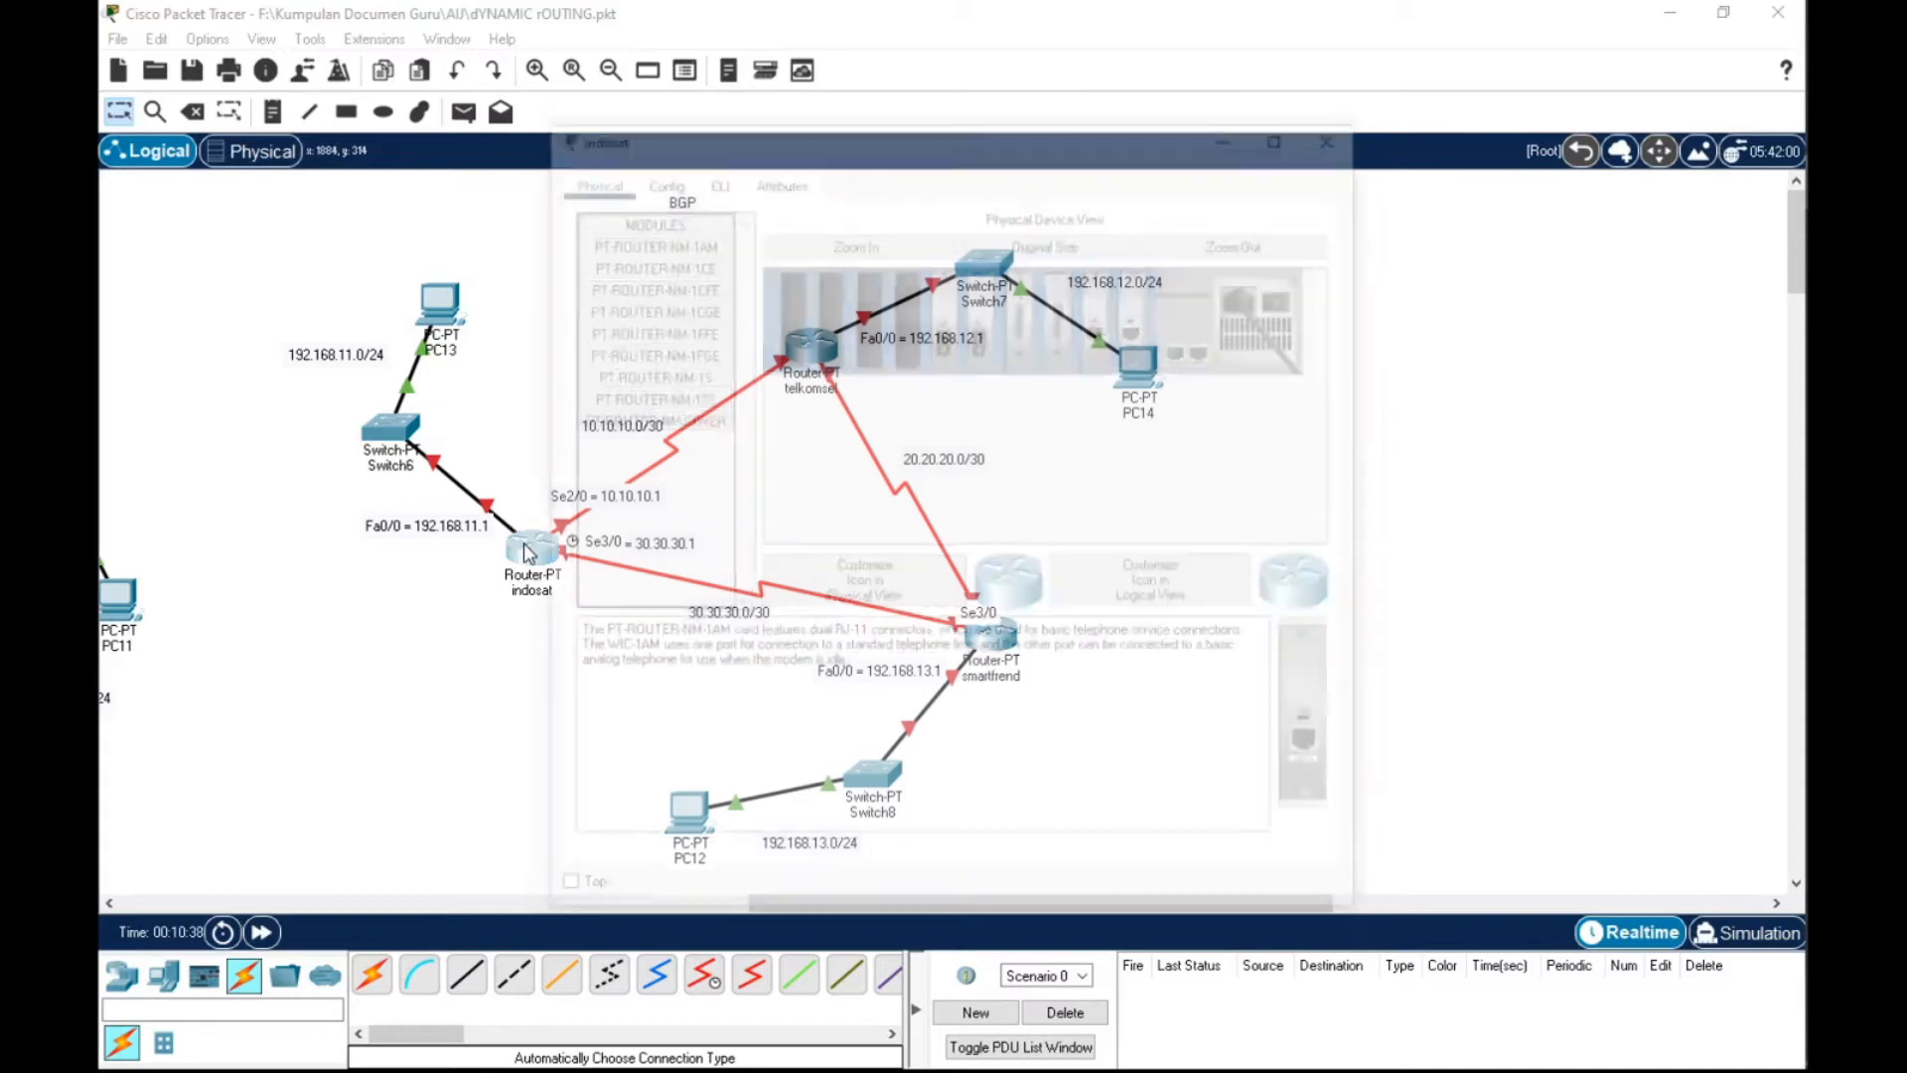
left_click(1341, 129)
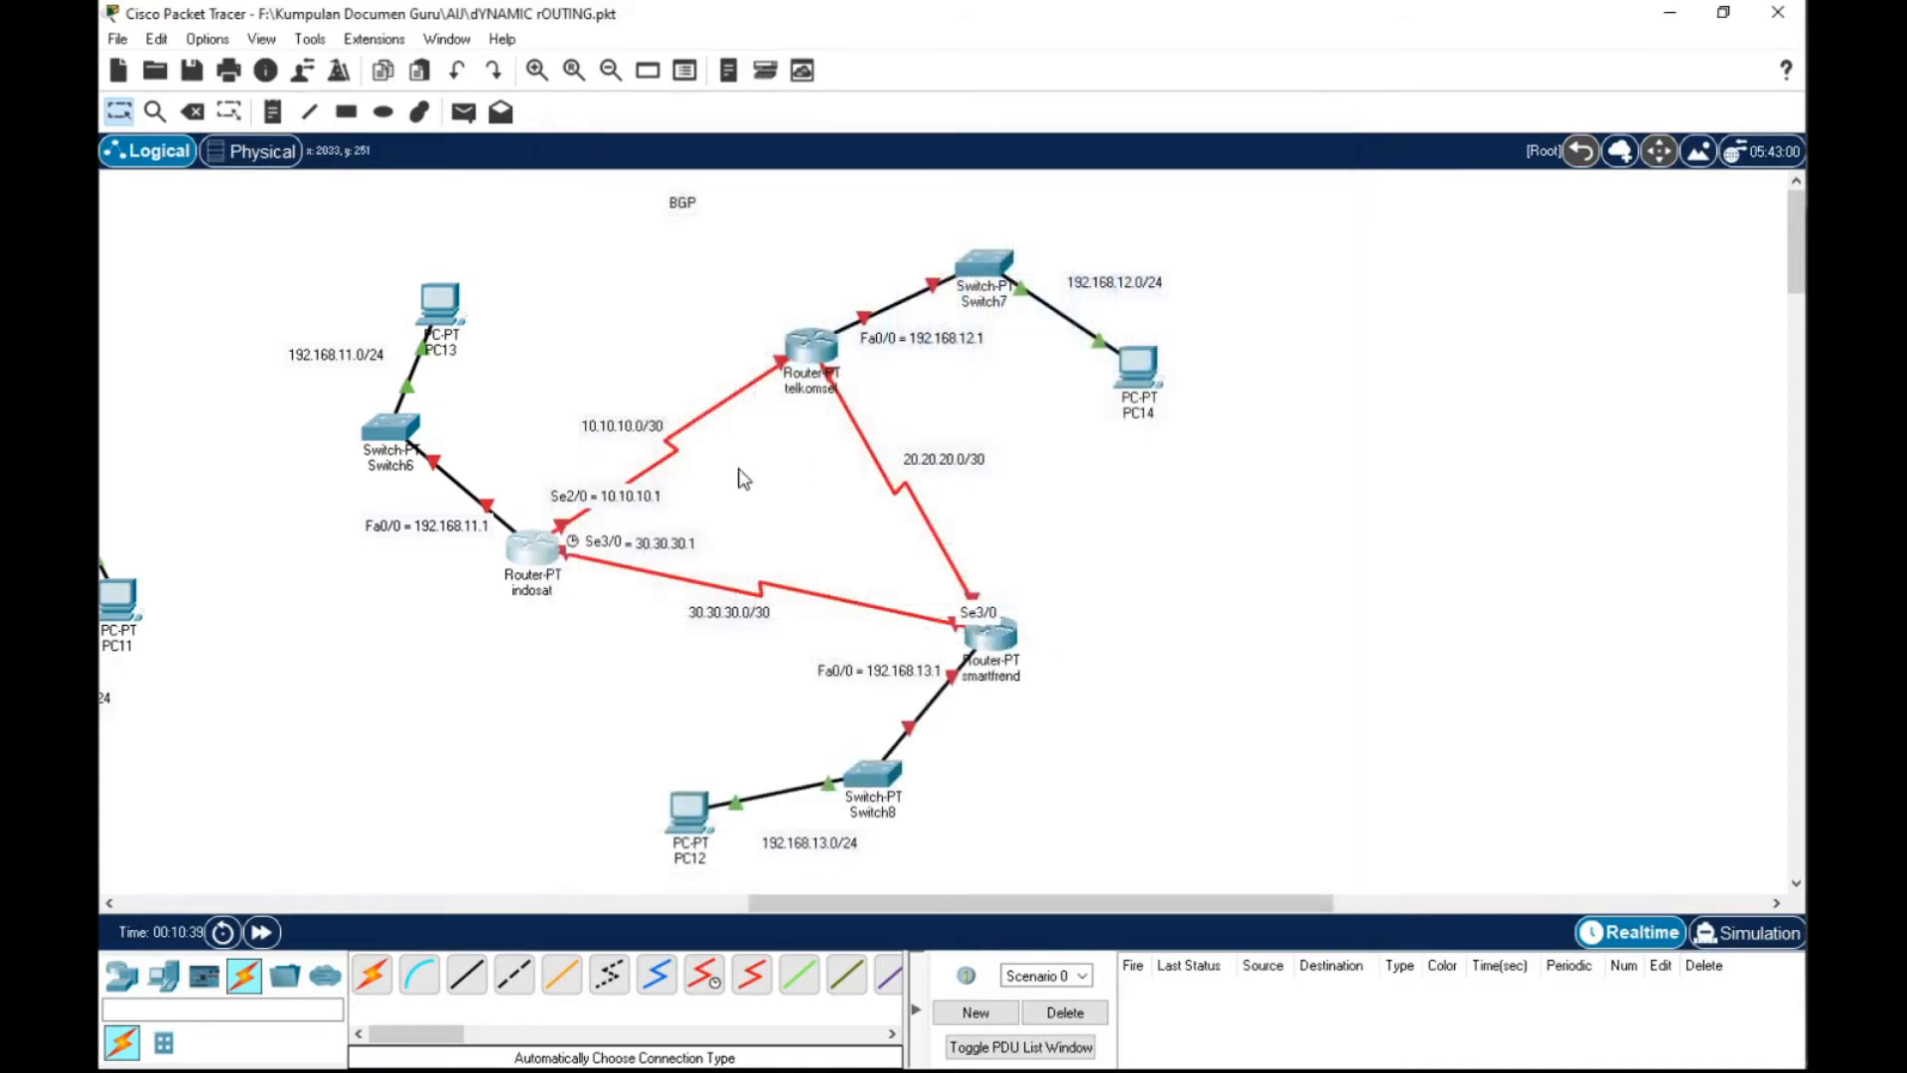
left_click_drag(661, 542, 714, 560)
left_click(556, 649)
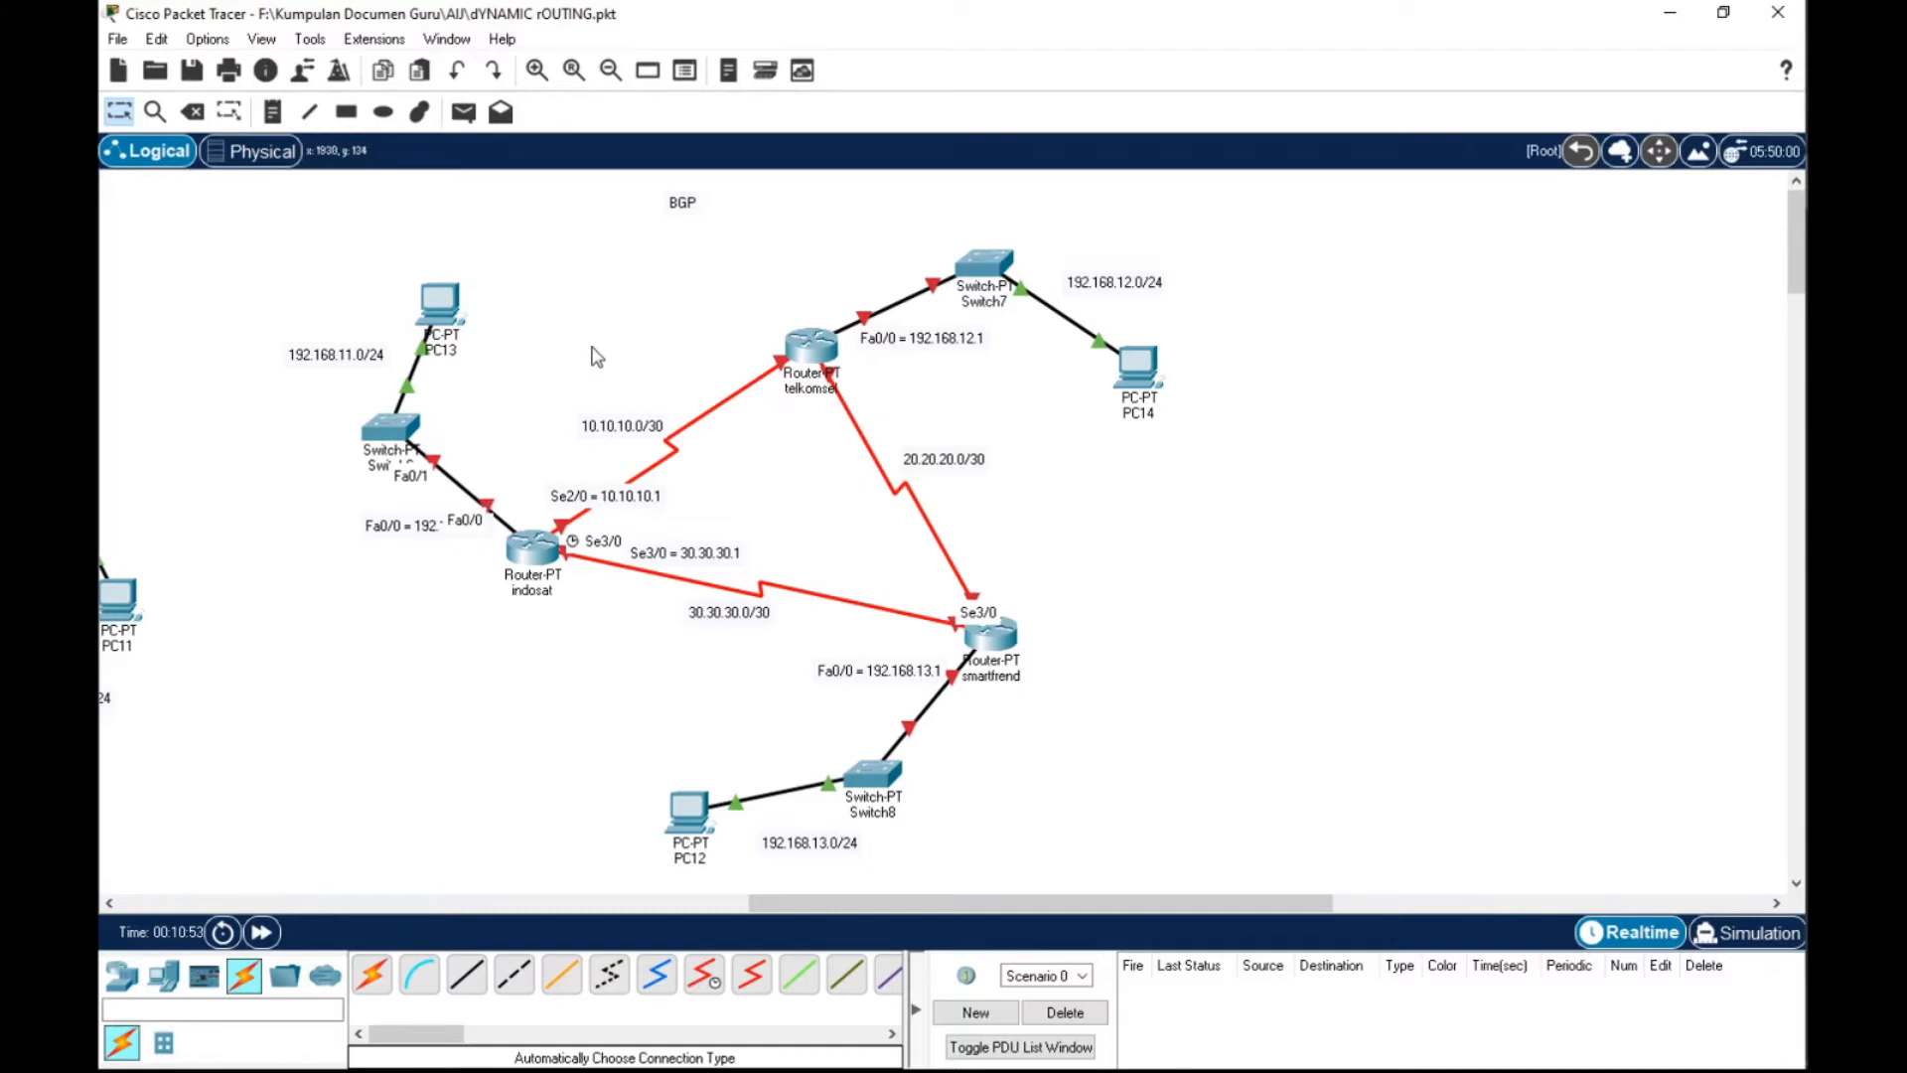
Copy the text of indosat's Se3/0 = 30.30.30.1 note, keeping the original note in place
scroll(1151, 590, "down", 5)
scroll(1150, 590, "up", 5)
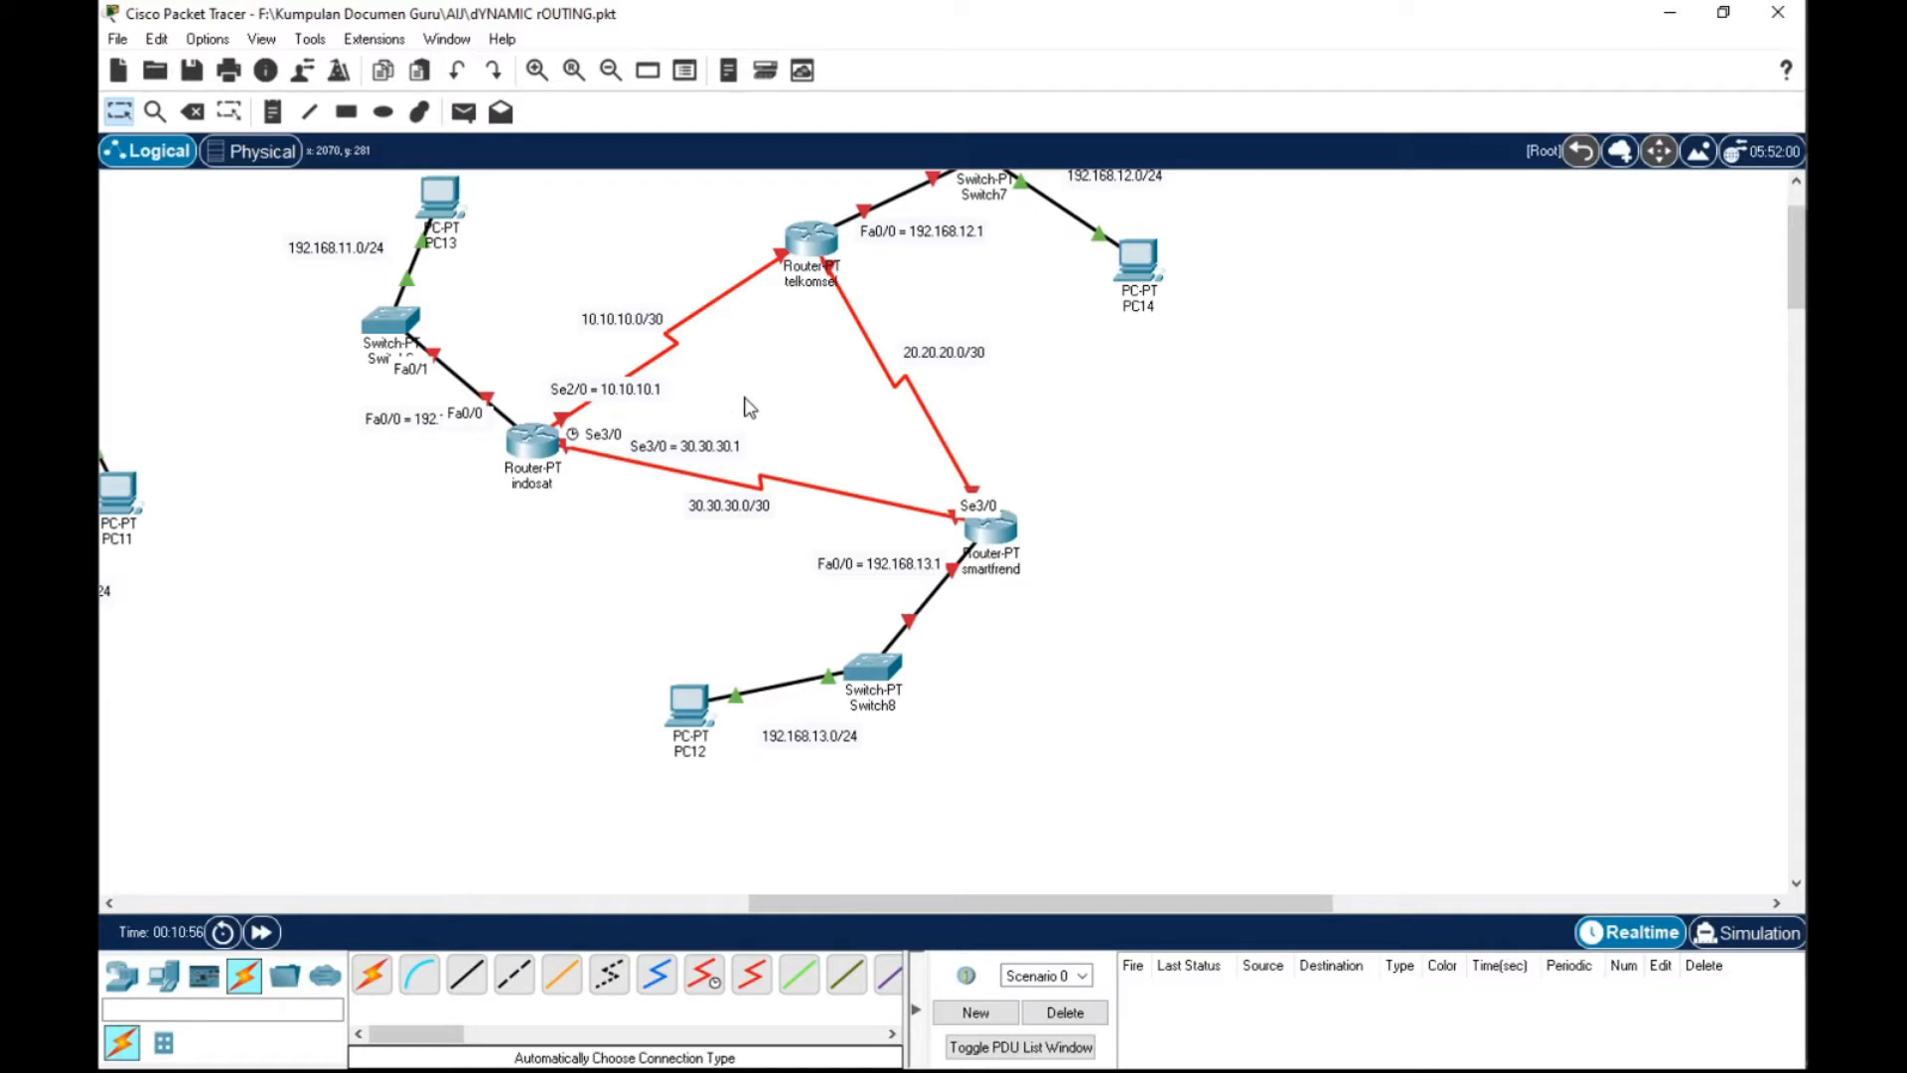
double_click(687, 449)
left_click_drag(735, 441, 619, 440)
key("ctrl+c")
key("BackSpace")
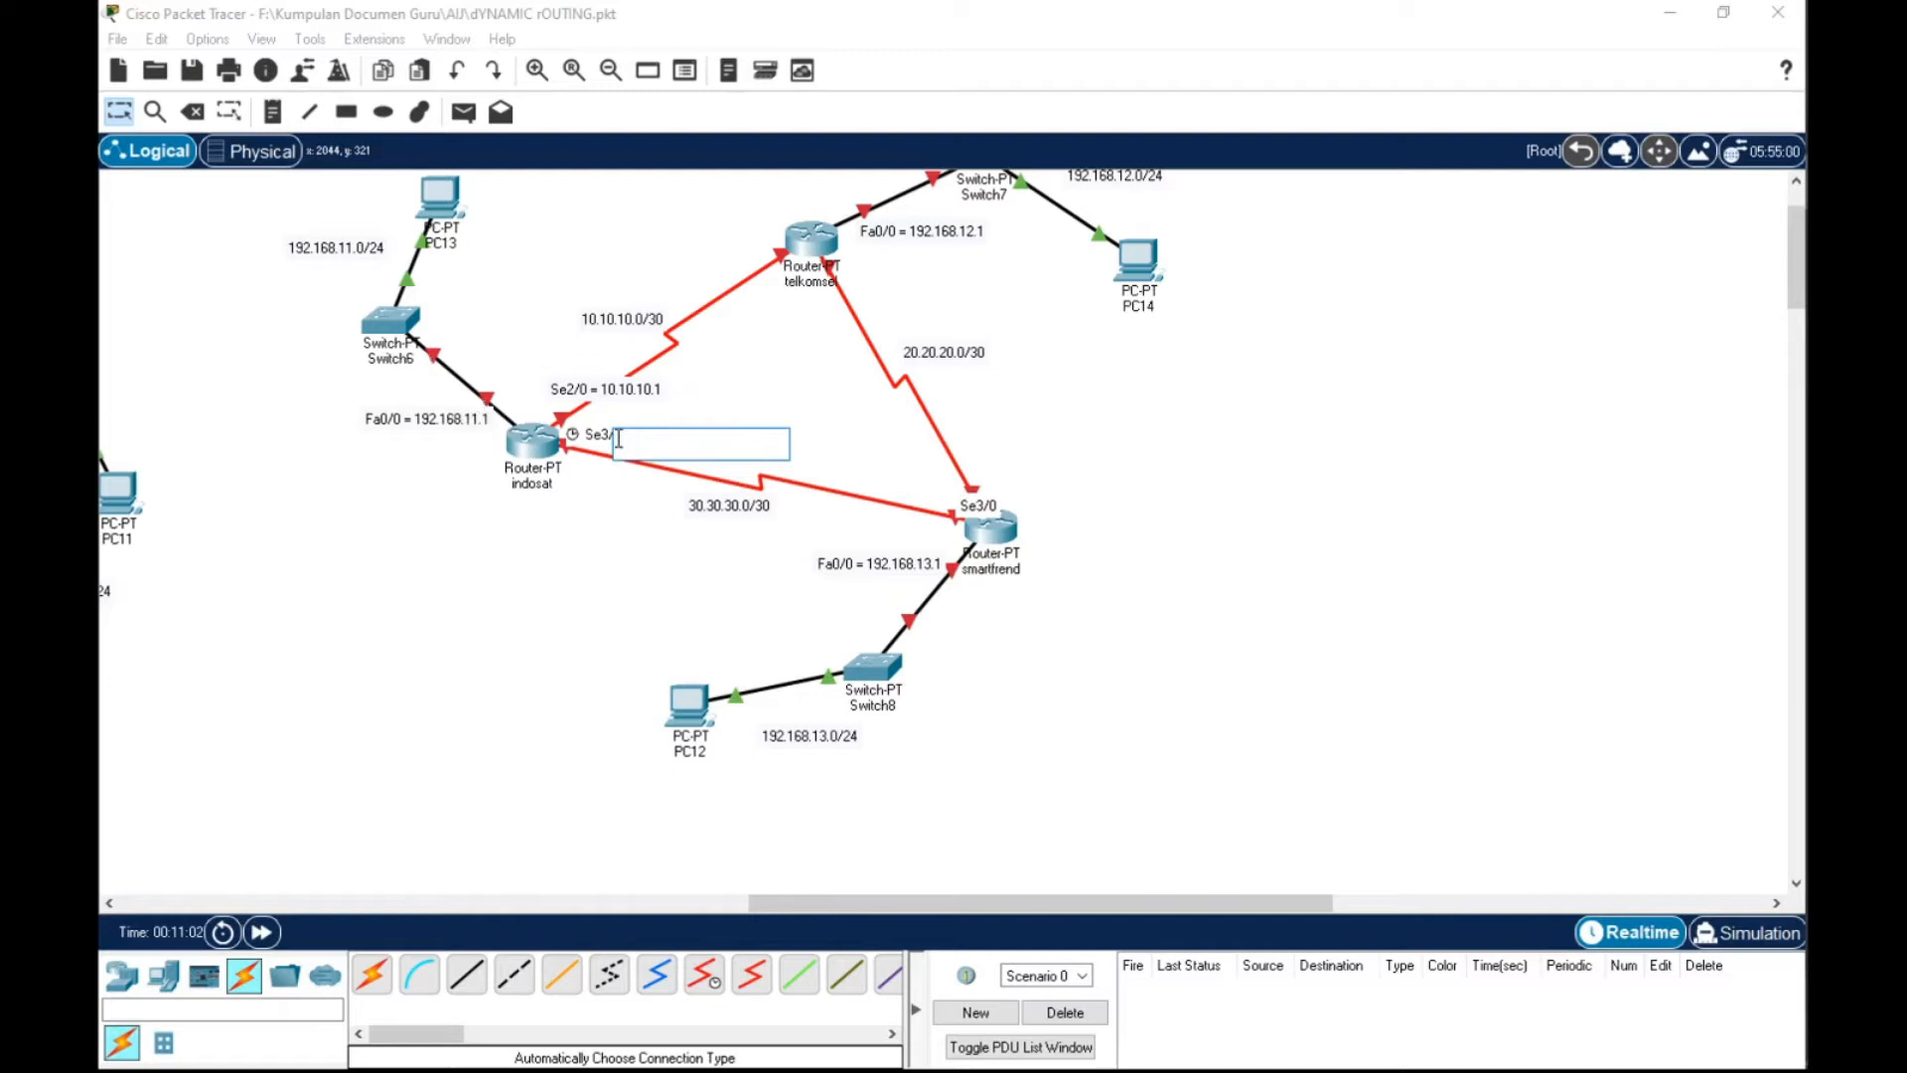
key("ctrl+v")
left_click_drag(751, 446, 617, 447)
key("ctrl+c")
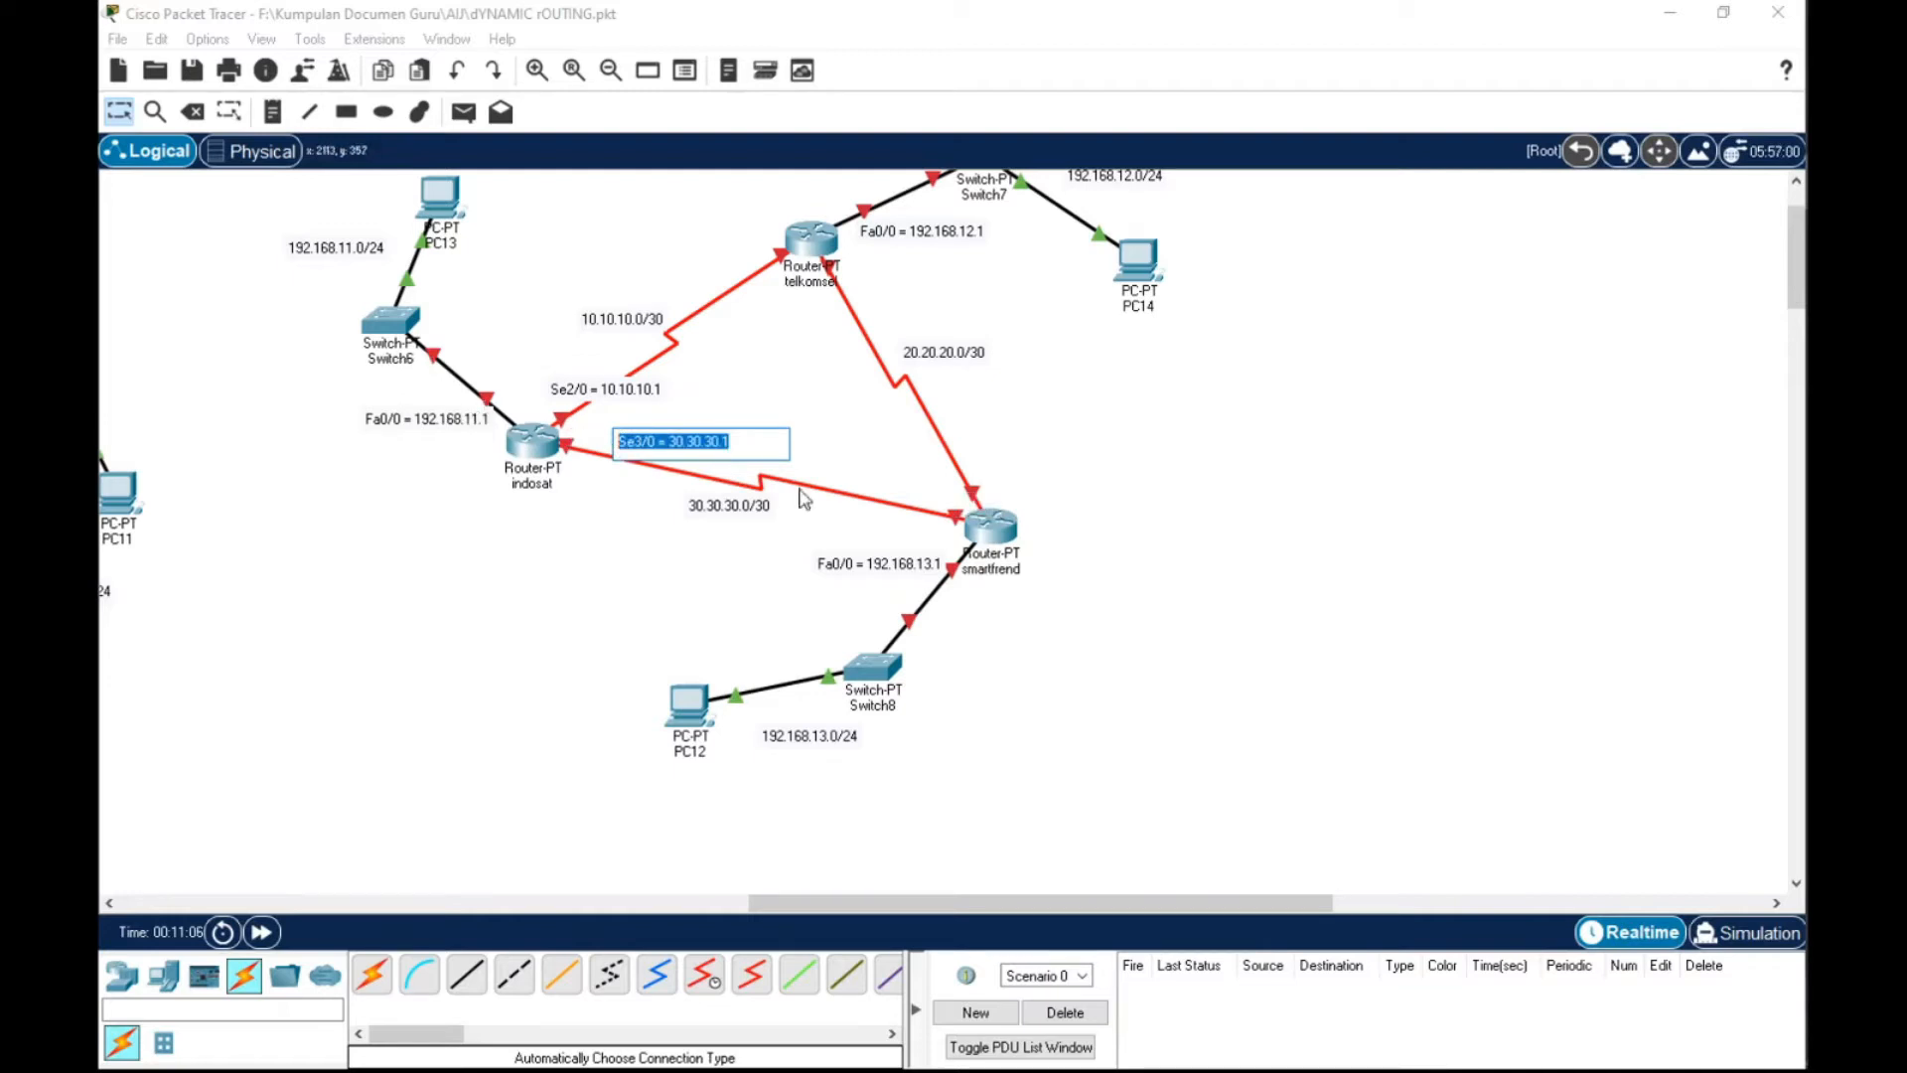
Add a note from the copied text, change it to Se3/0 = 30.30.30.2, and place it beside smartfrend under the indosat link
left_click(942, 539)
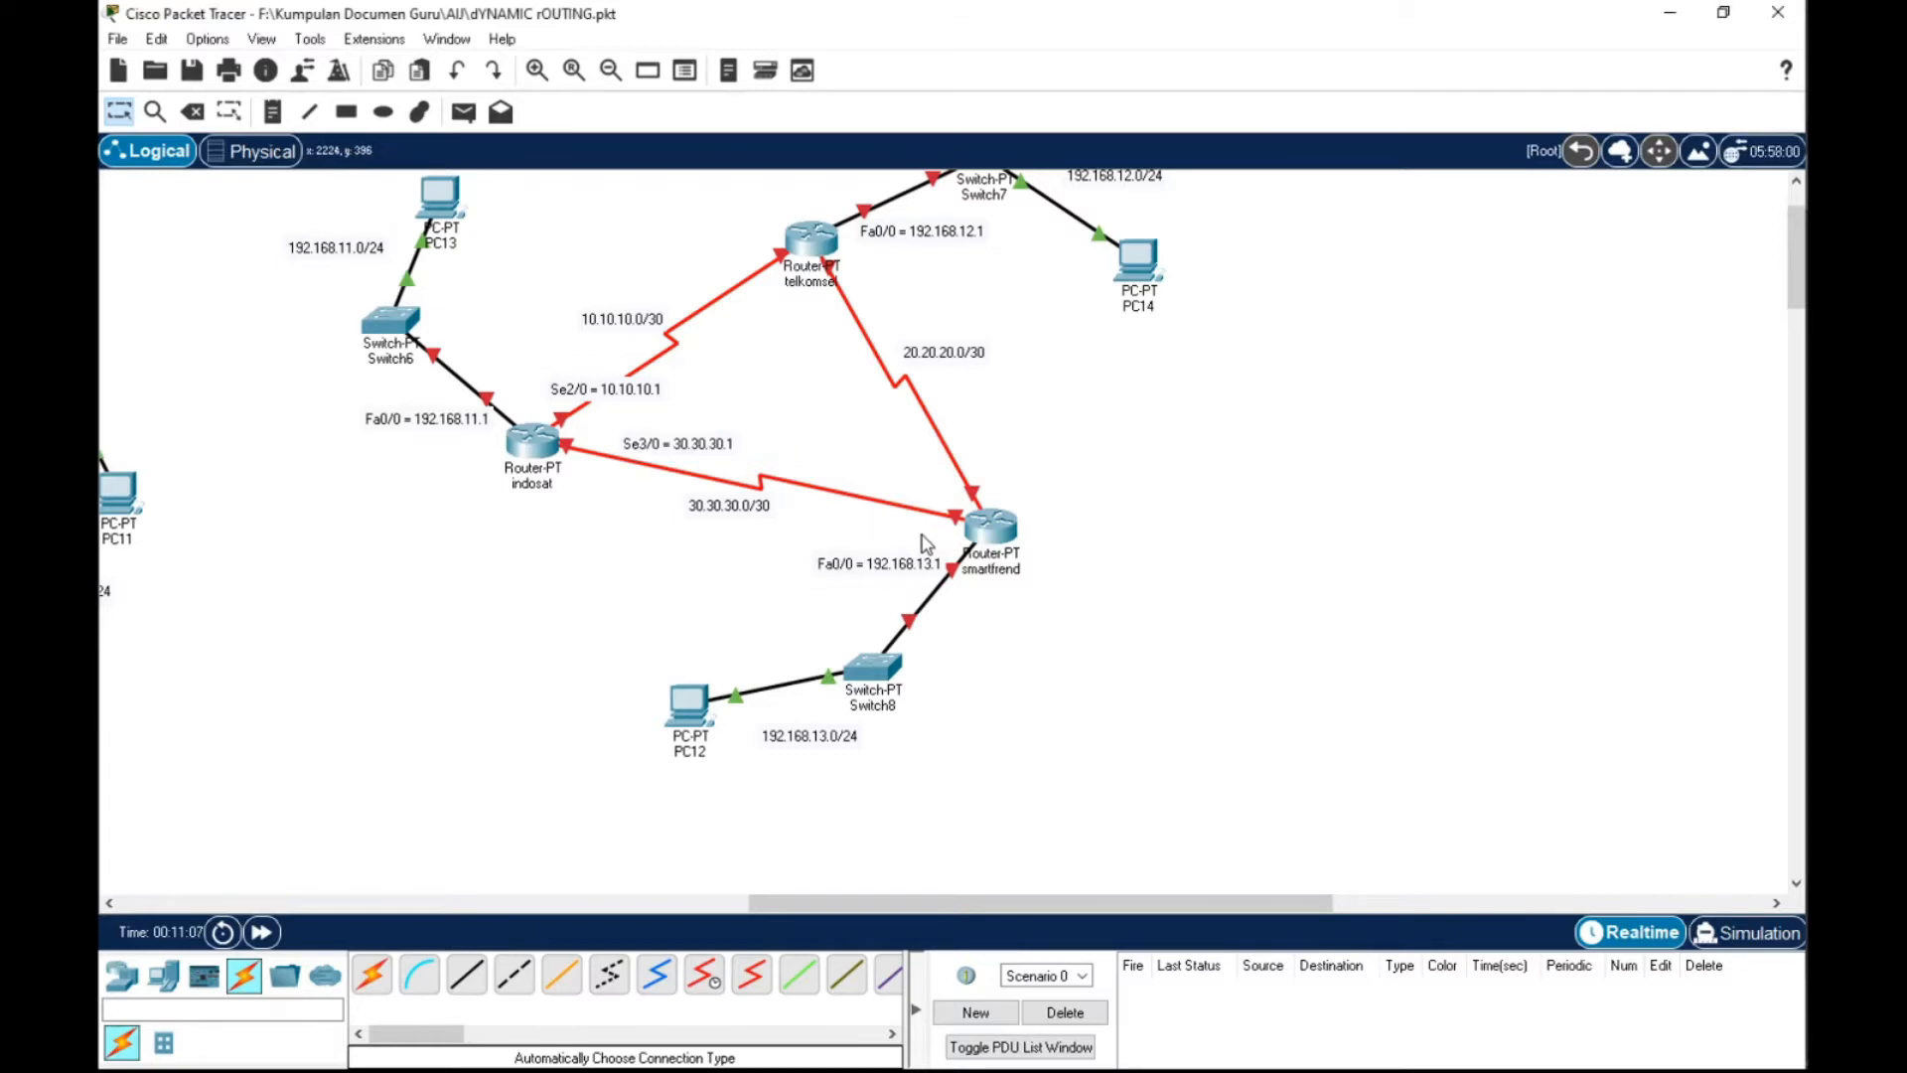
left_click(272, 117)
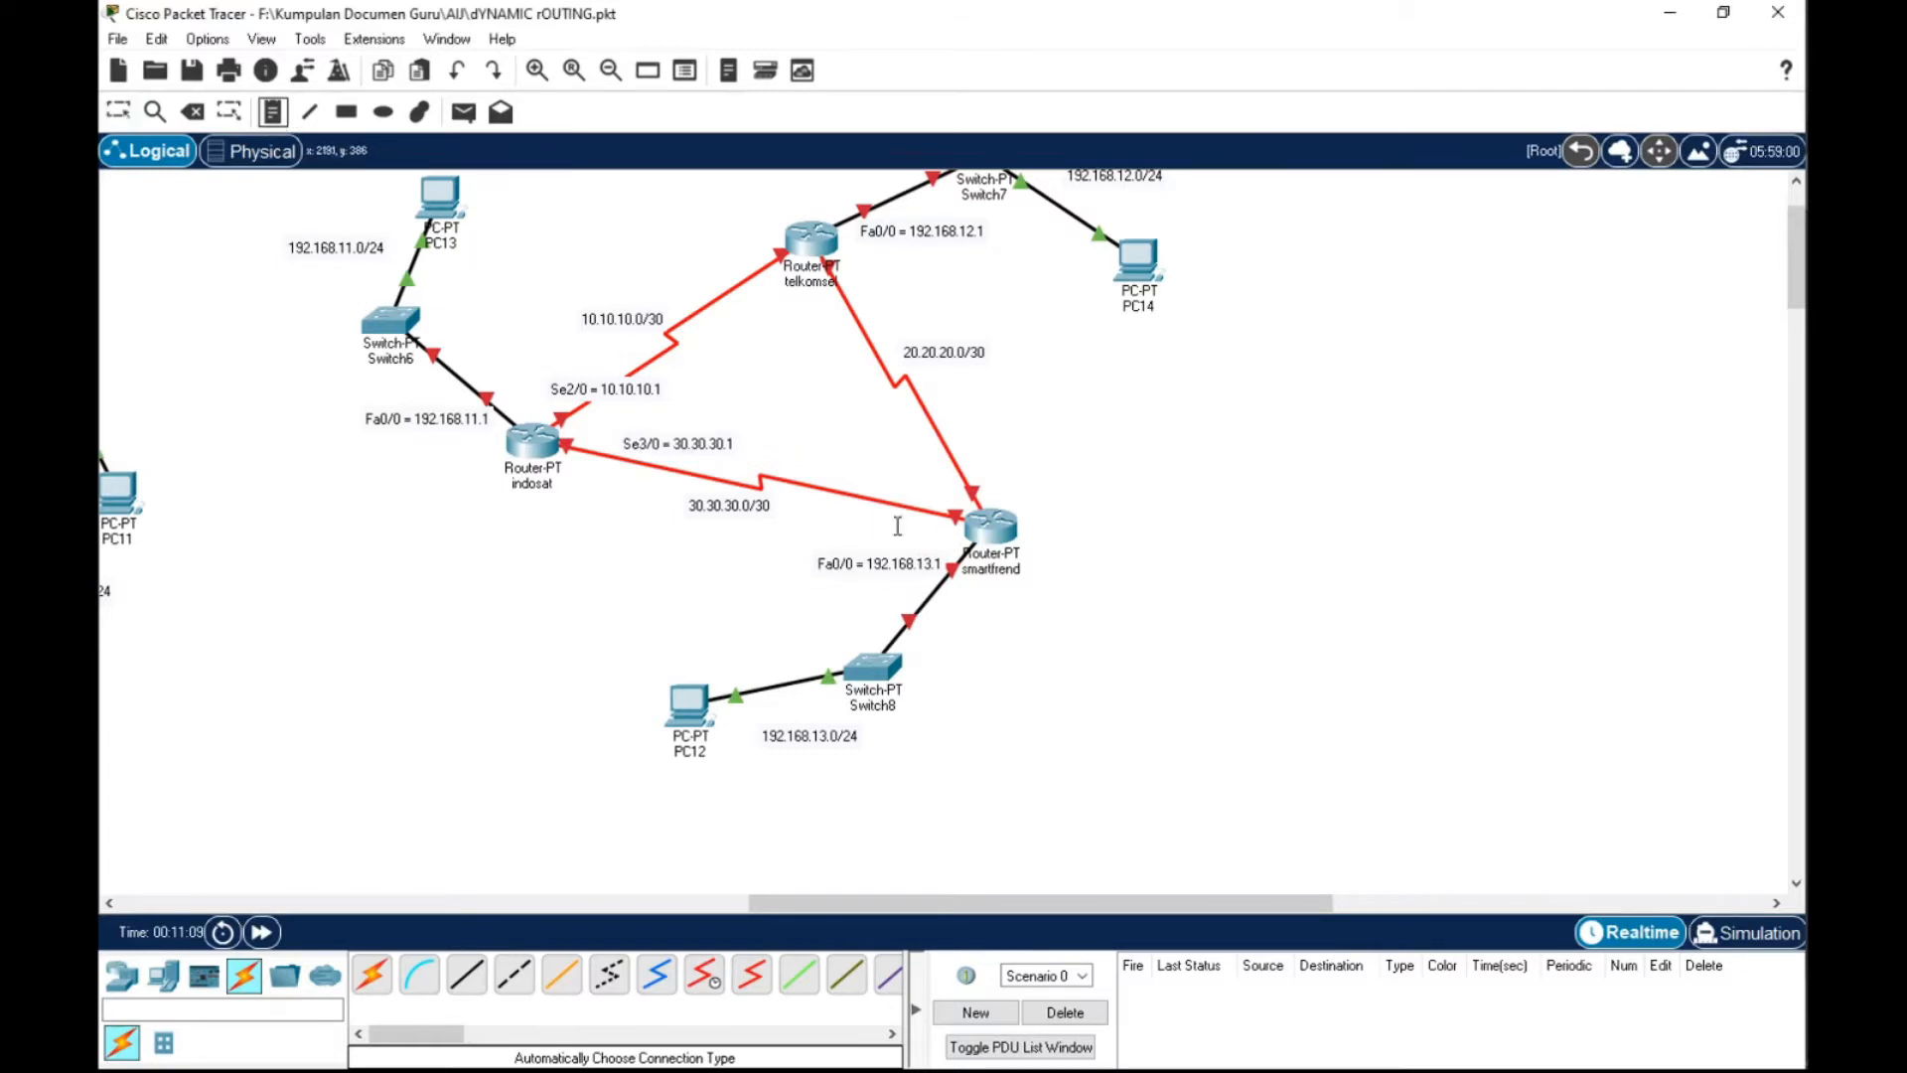
left_click(911, 534)
key("ctrl+v")
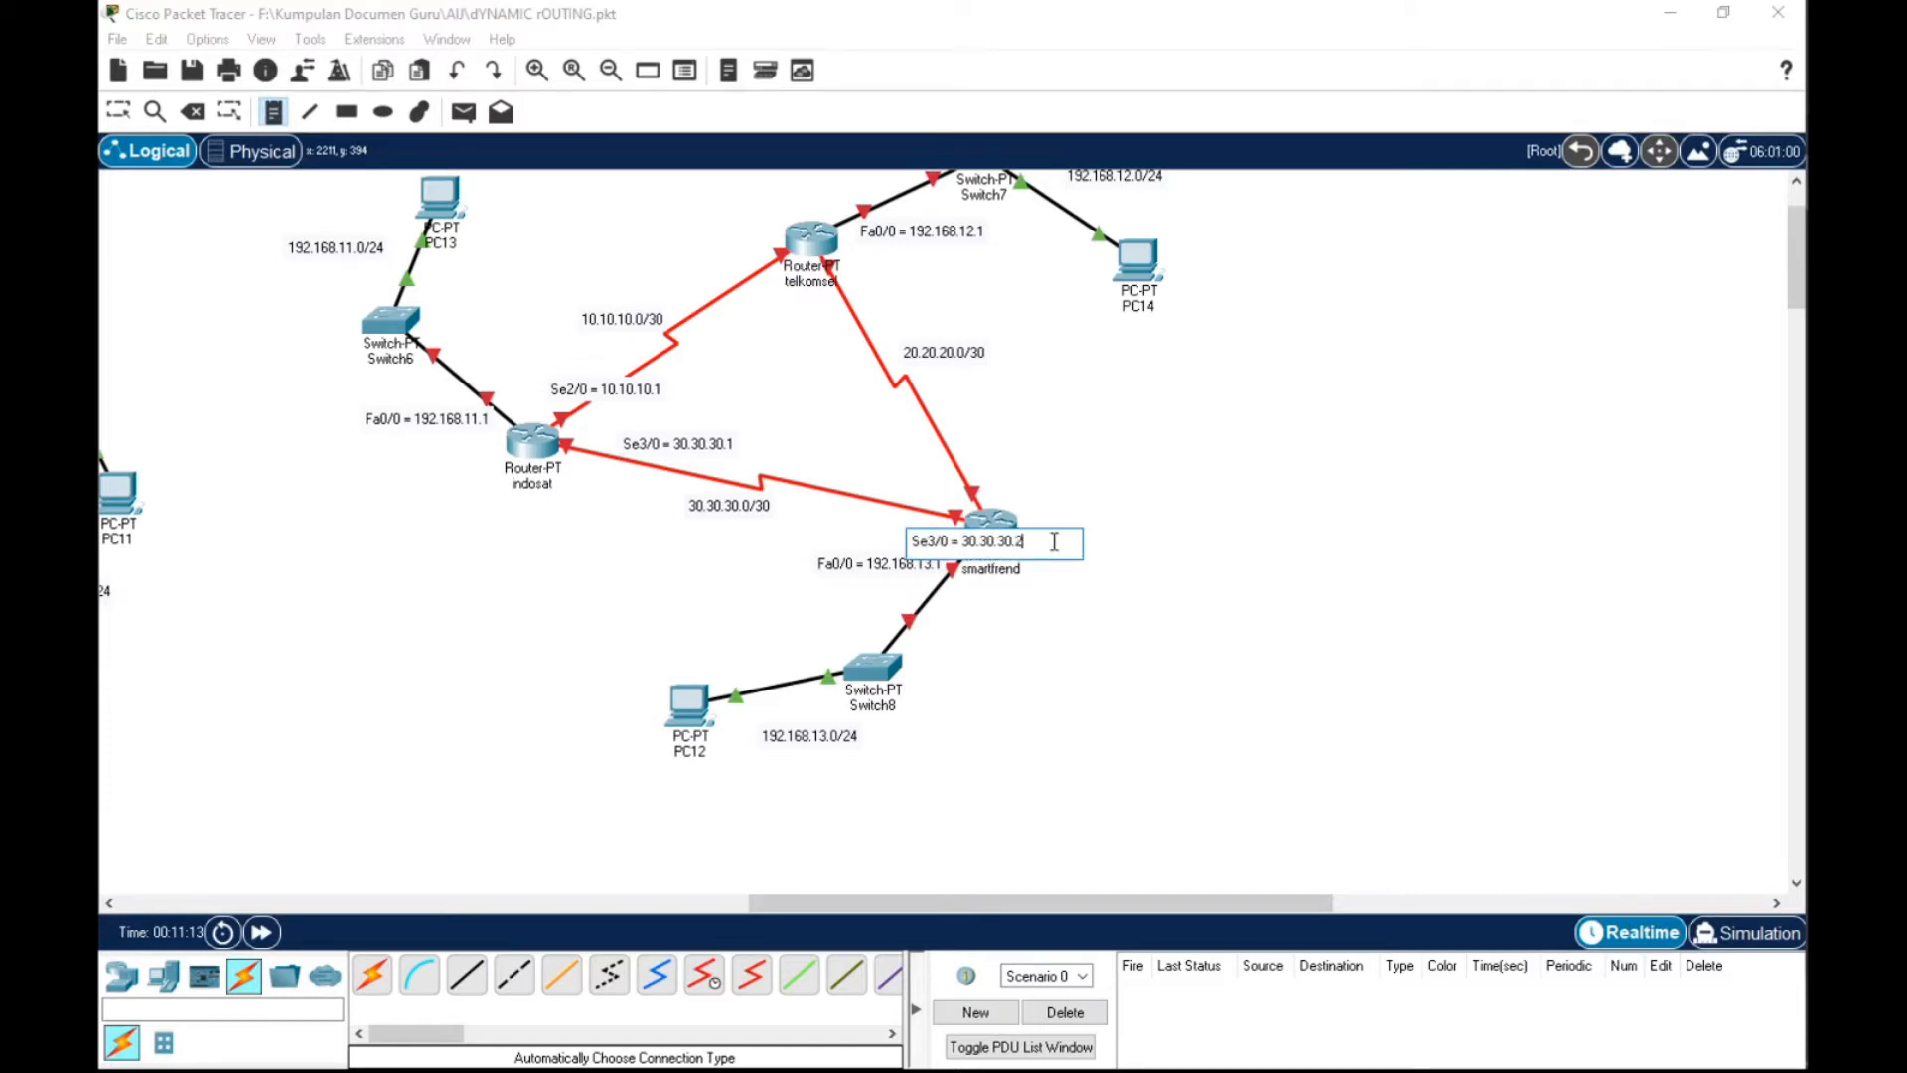
left_click(119, 111)
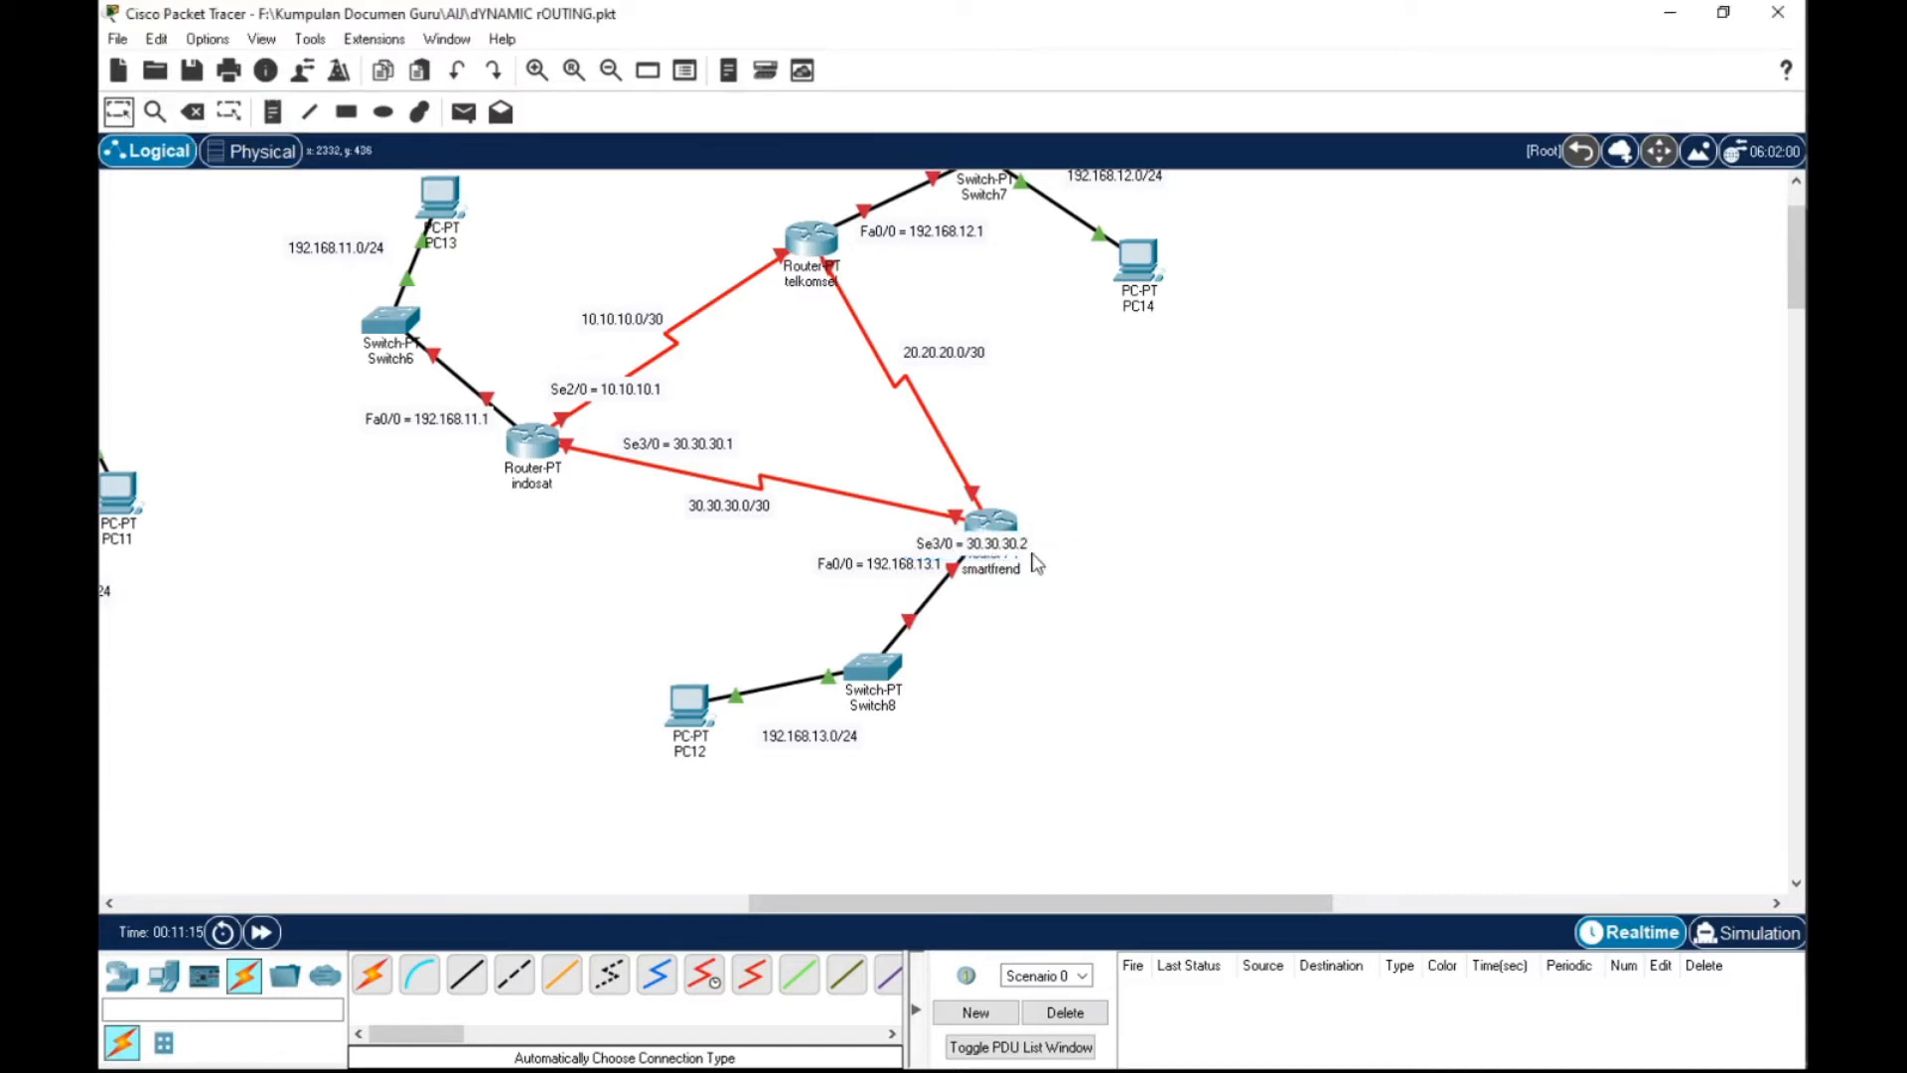
left_click_drag(1000, 556, 912, 532)
left_click(1170, 459)
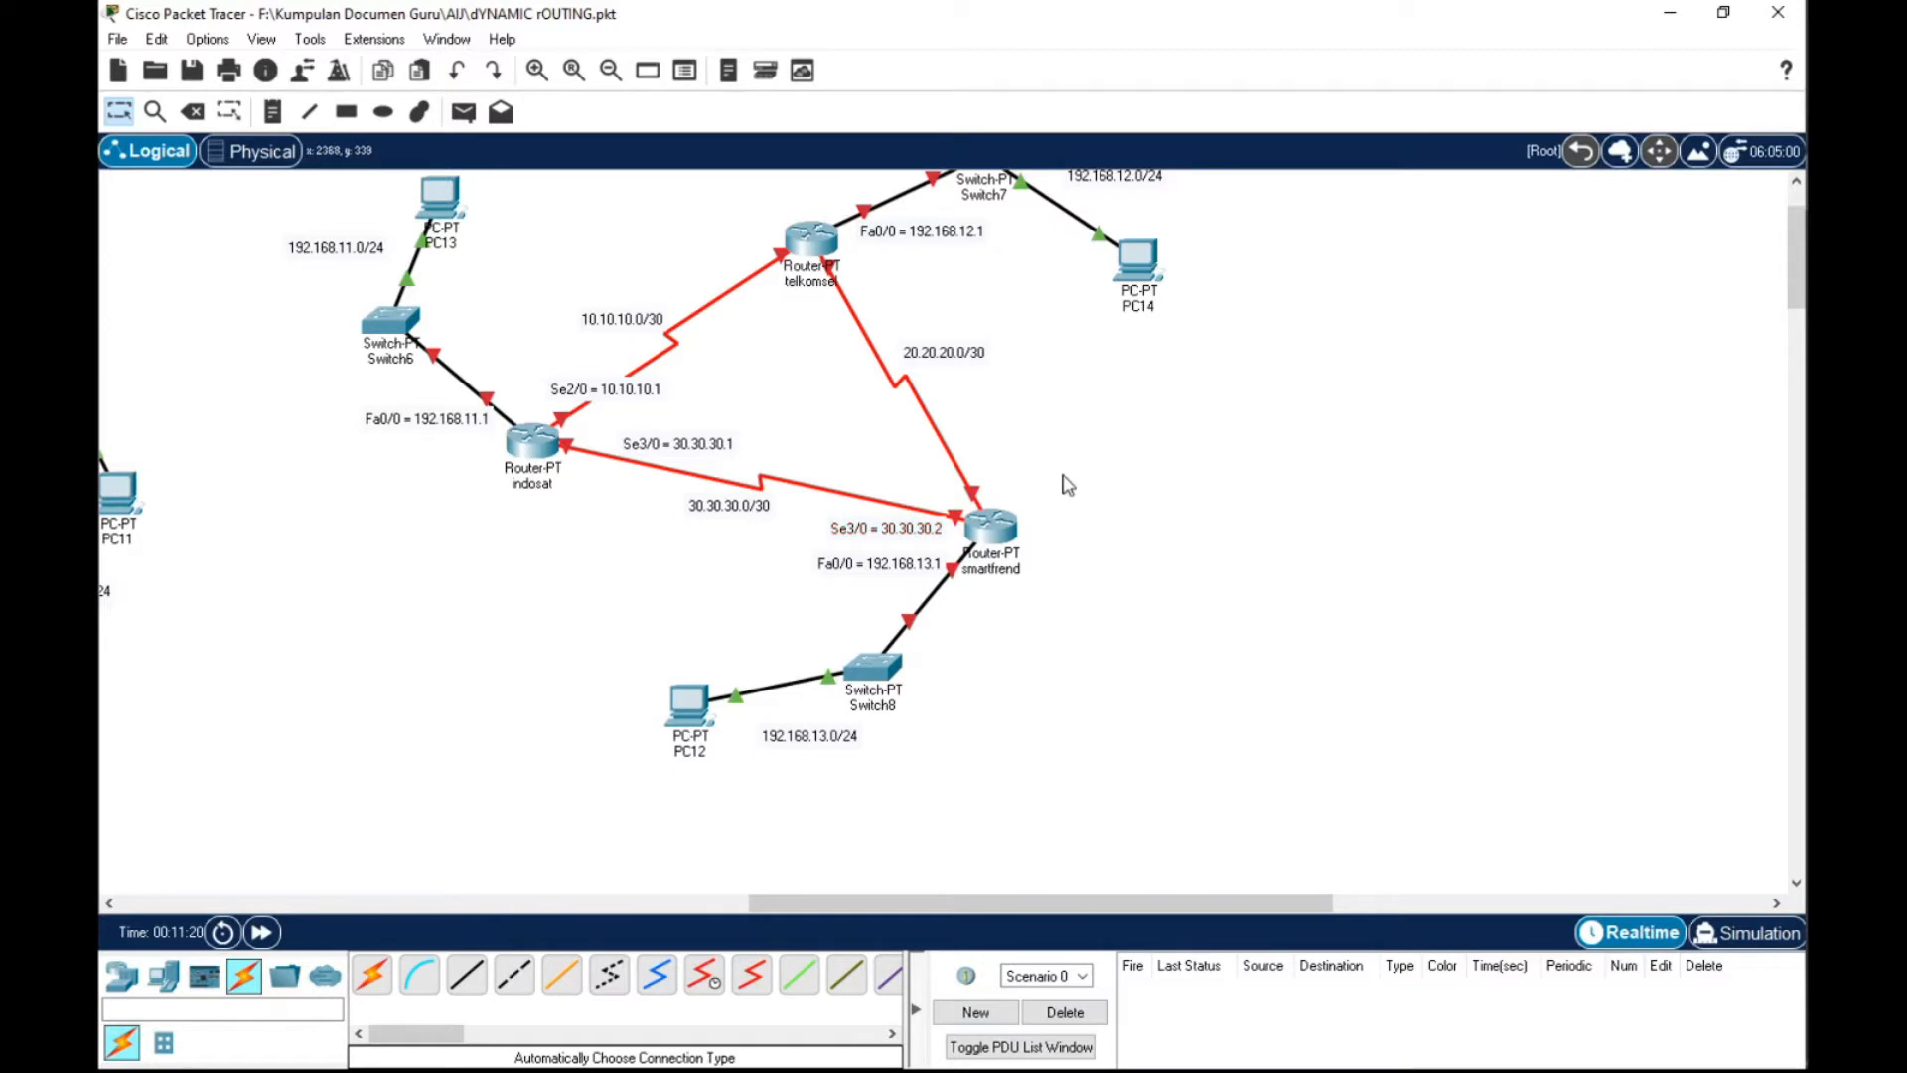
Move indosat's Se3/0 and Se2/0 notes closer to the router
left_click_drag(657, 452, 619, 445)
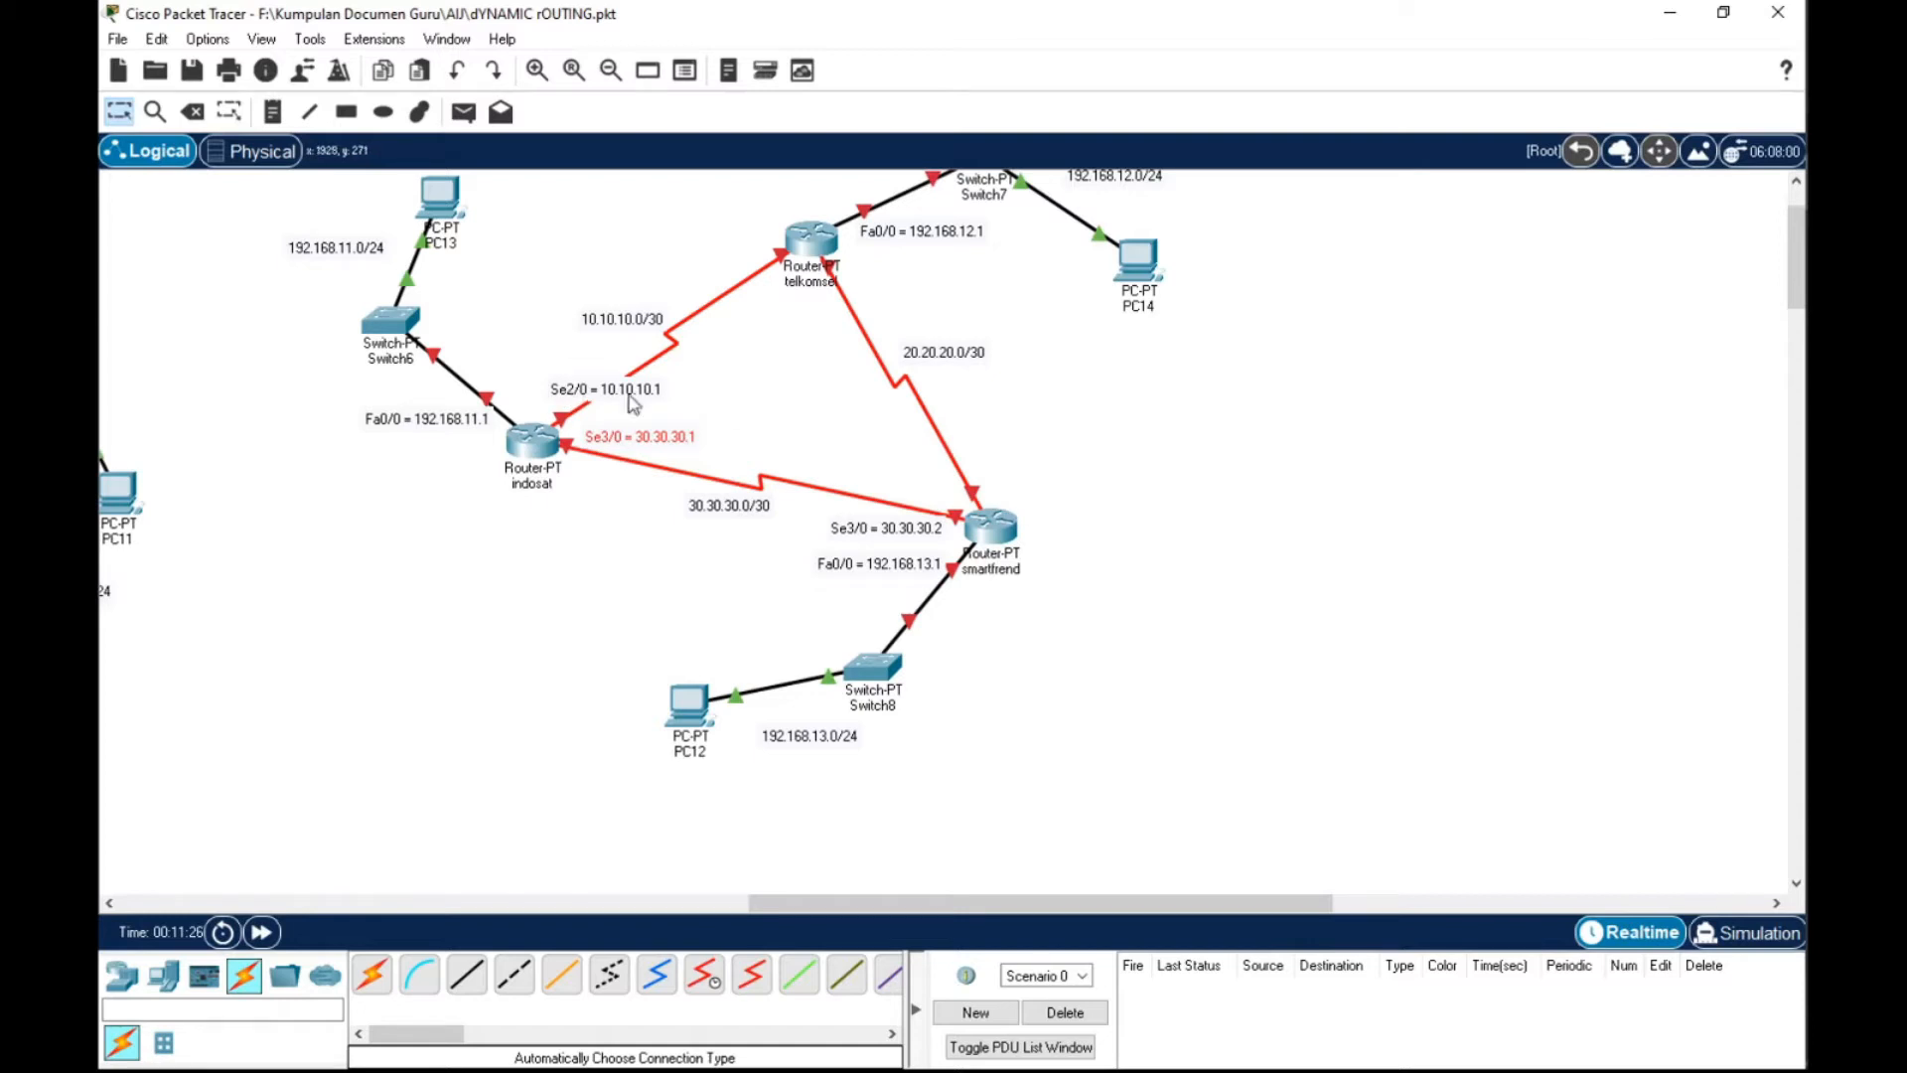
left_click_drag(625, 394, 605, 396)
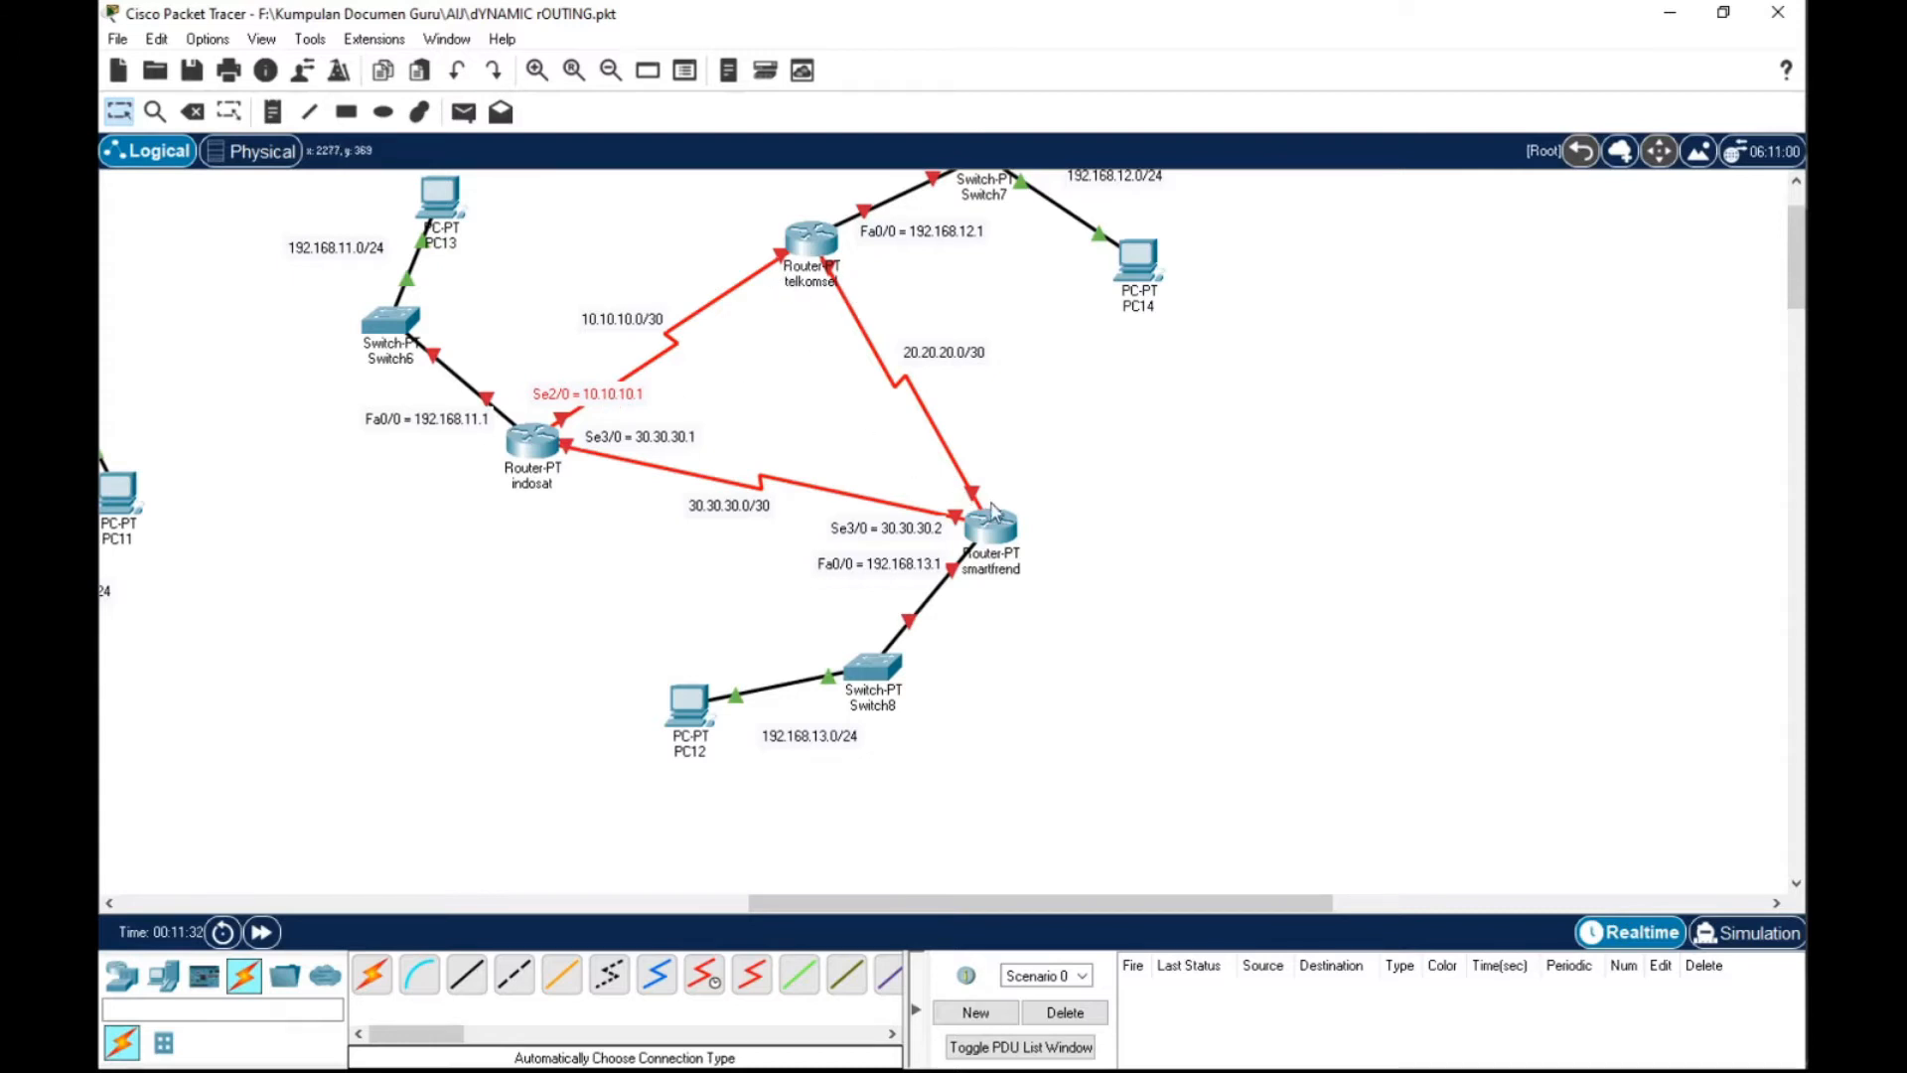
Add a note reading Se2/0 = 20.20.20.2 and place it beside smartfrend's link to telkomsel
left_click(270, 112)
left_click(979, 485)
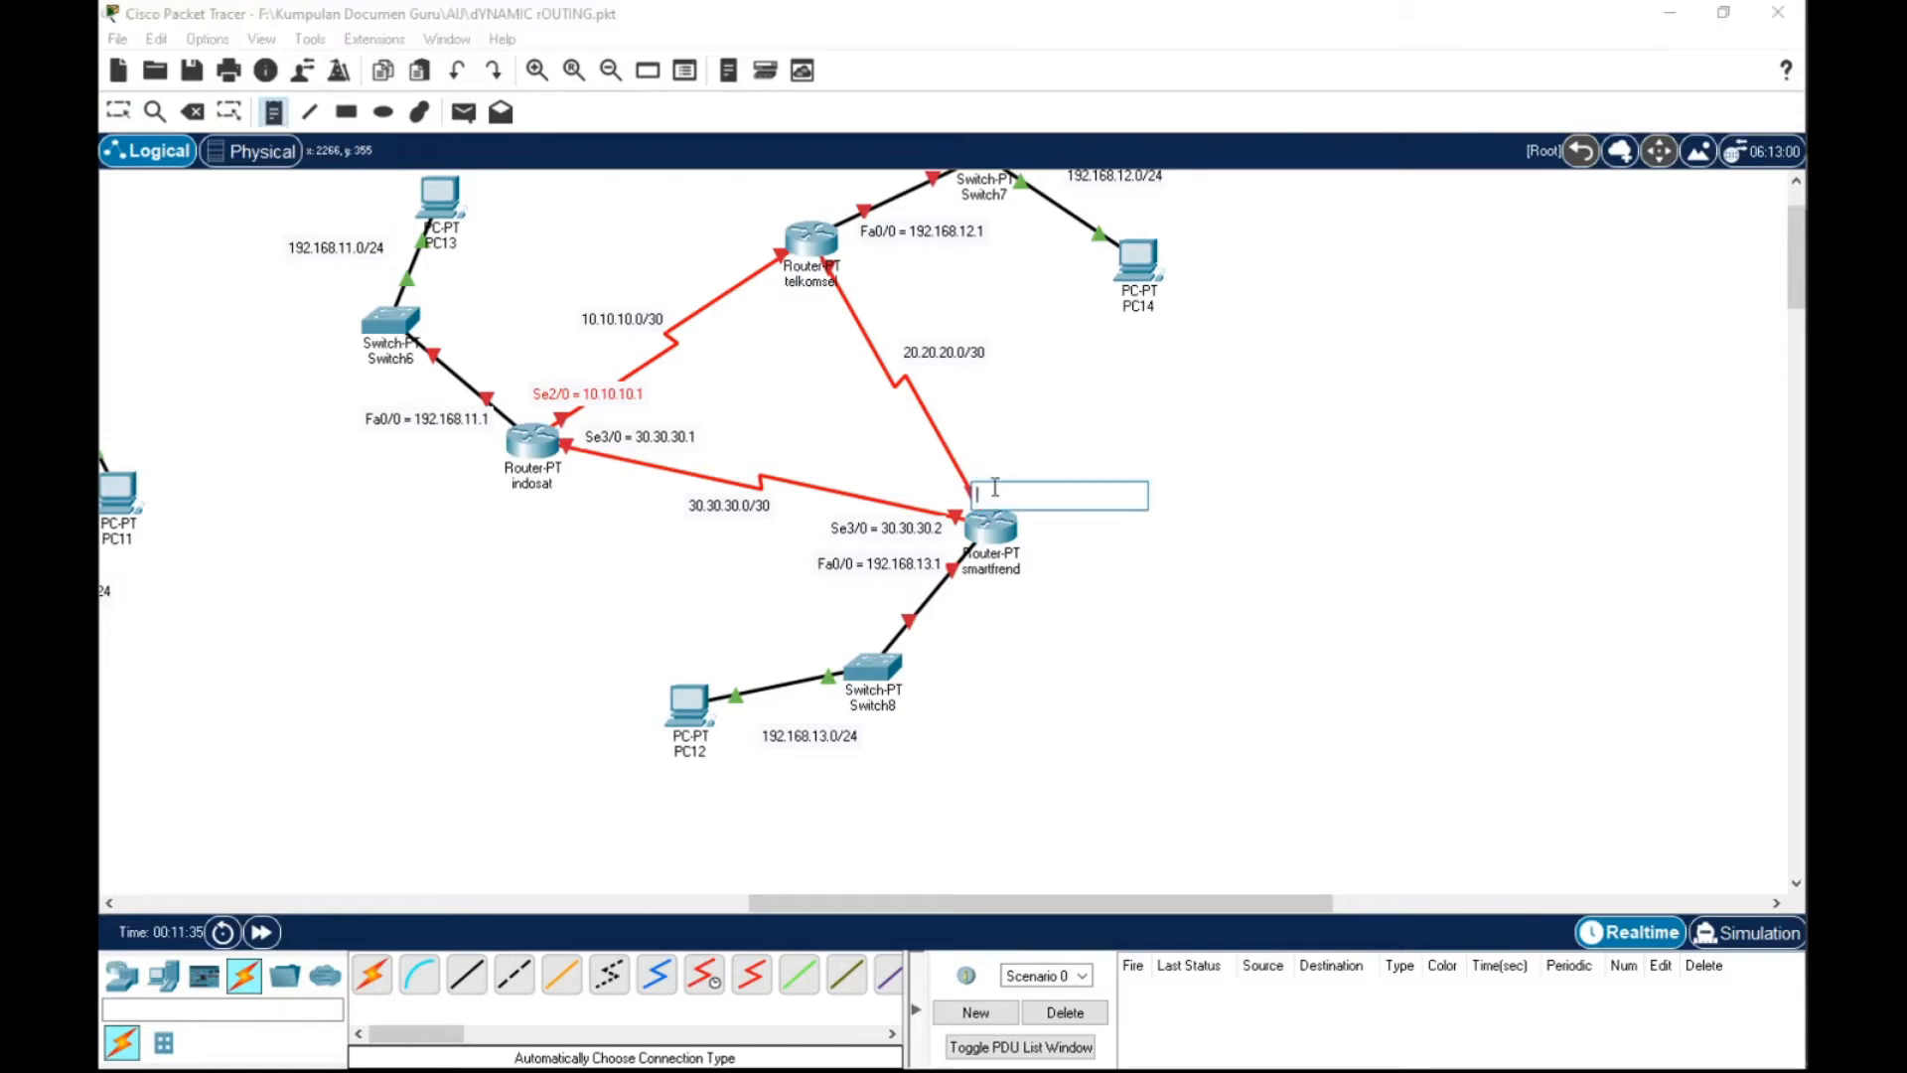
type("Se2/0 = 20.20.20.2")
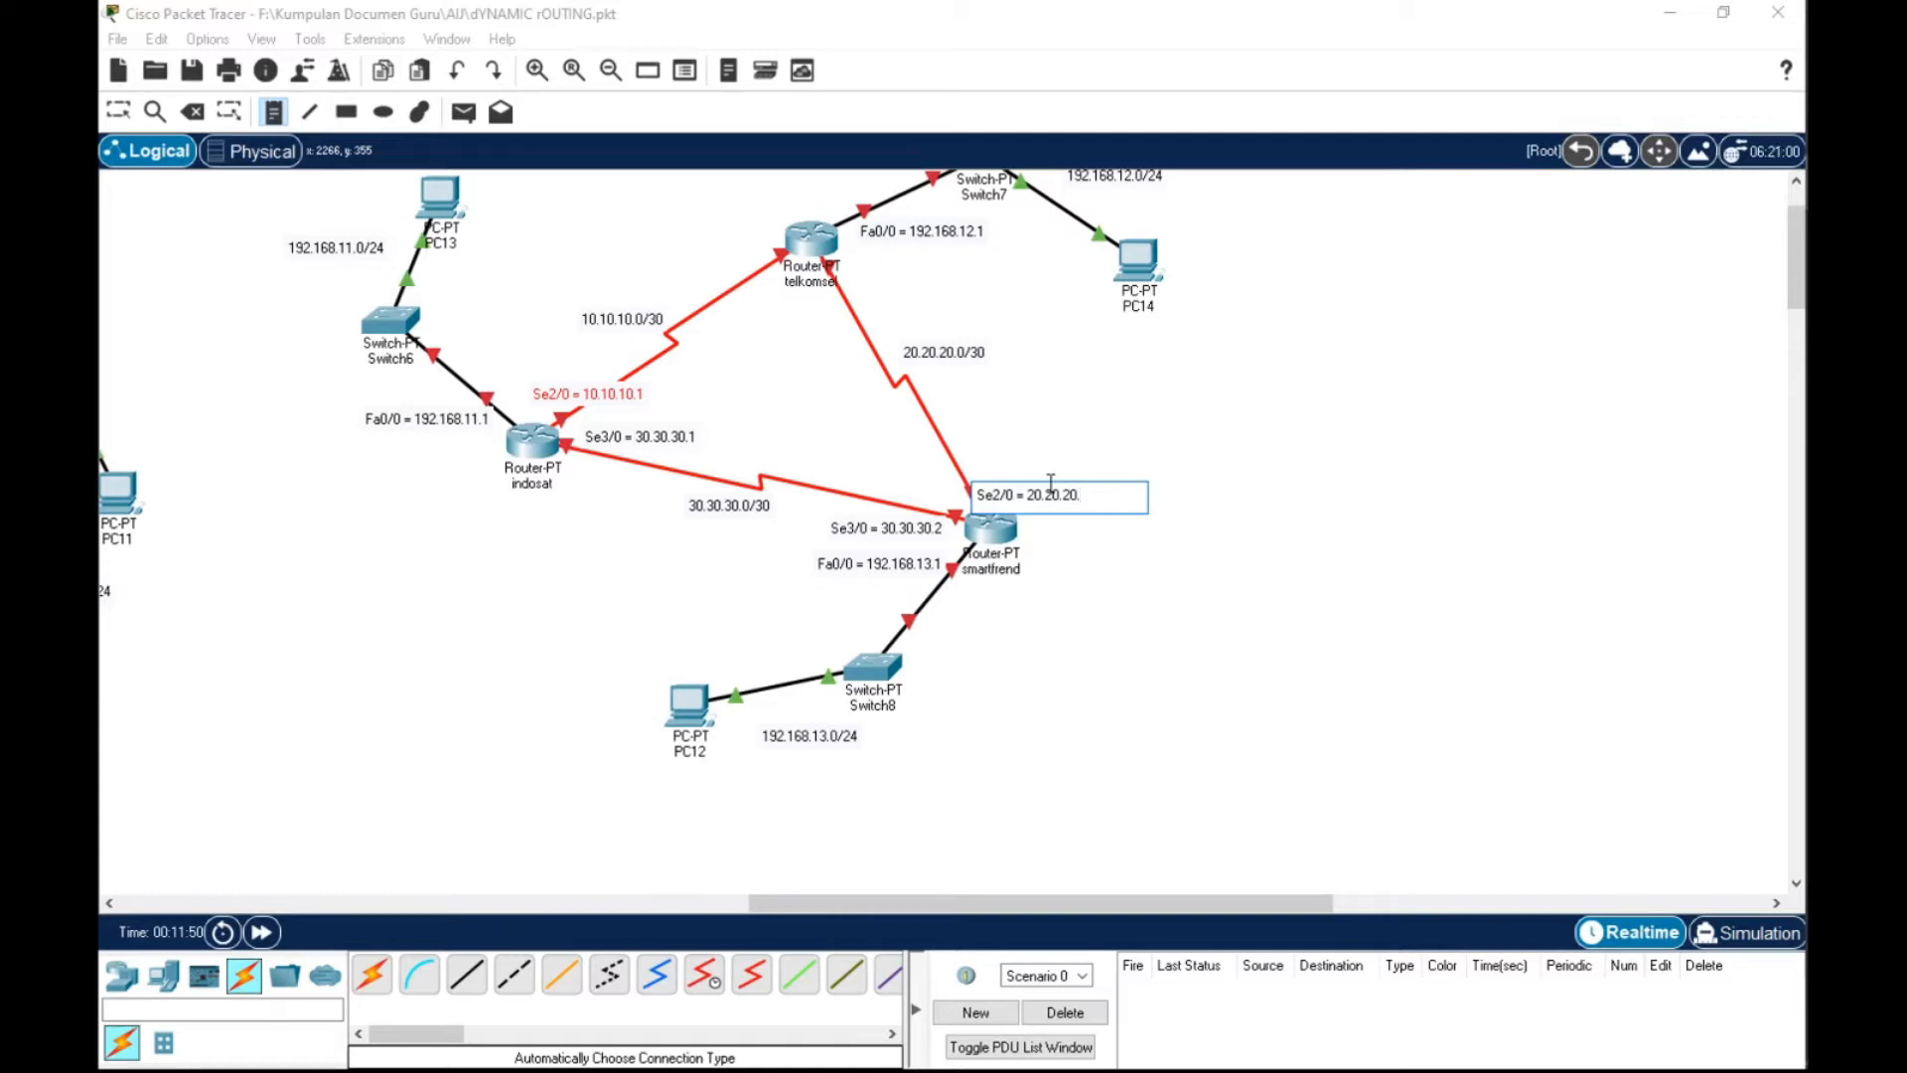
left_click(127, 115)
left_click_drag(1051, 510, 1060, 494)
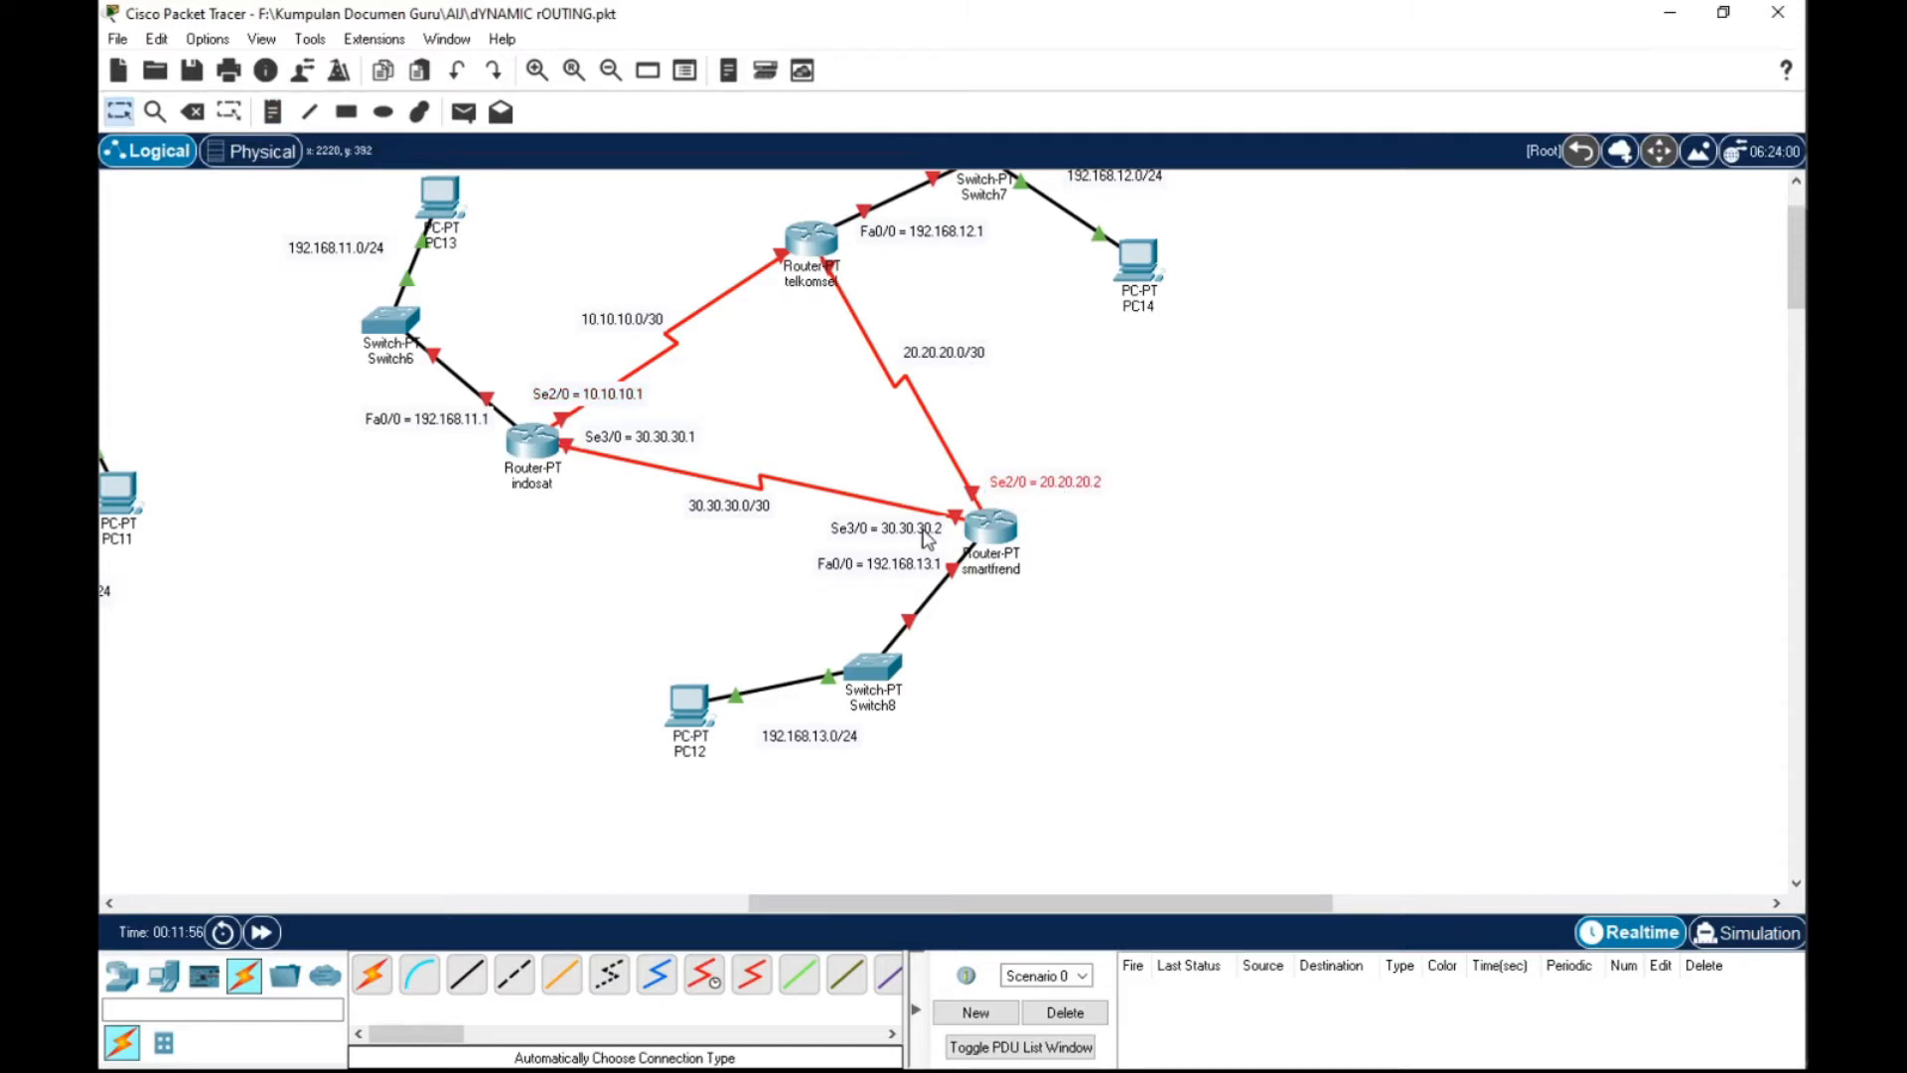
Copy smartfrend's Se2/0 note text into a new note beside telkomsel and change it to Se2/0 = 20.20.20.1
left_click(1052, 482)
left_click_drag(1134, 486, 995, 477)
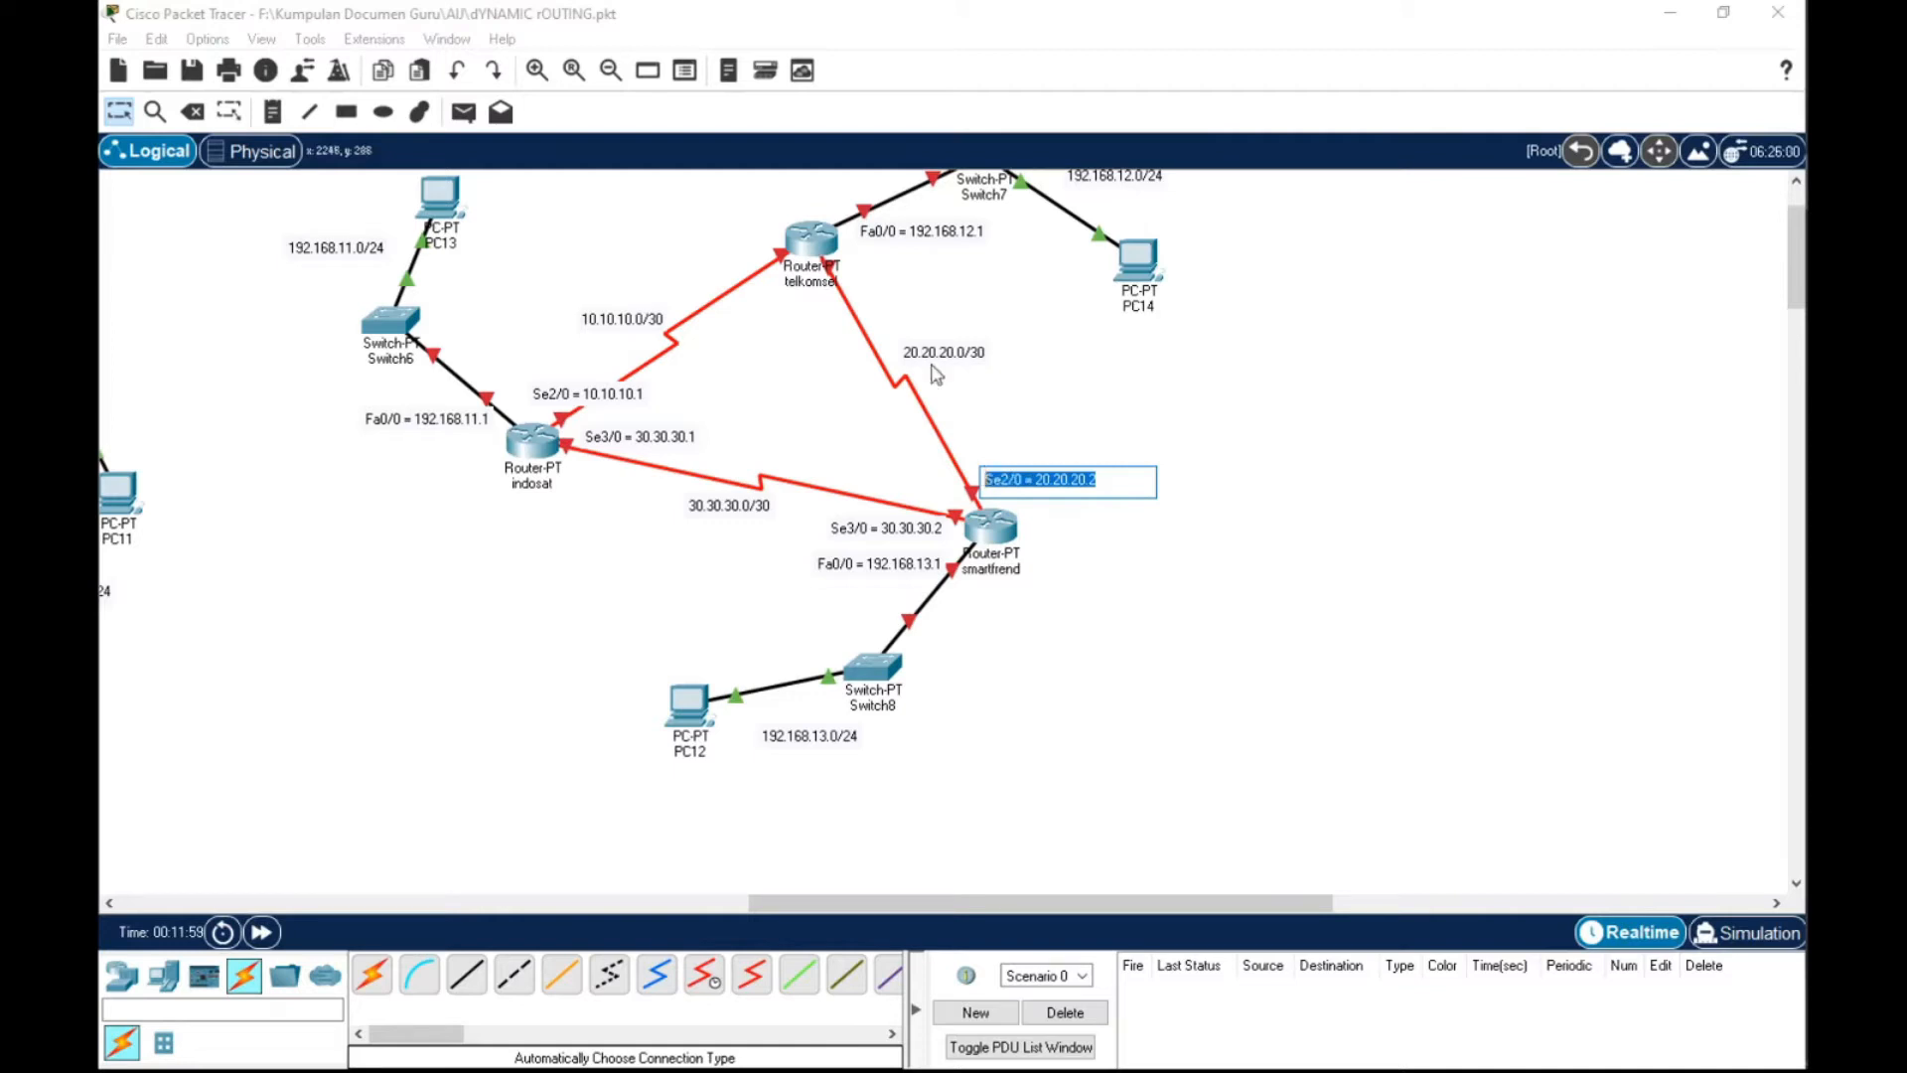
left_click(273, 113)
left_click(844, 266)
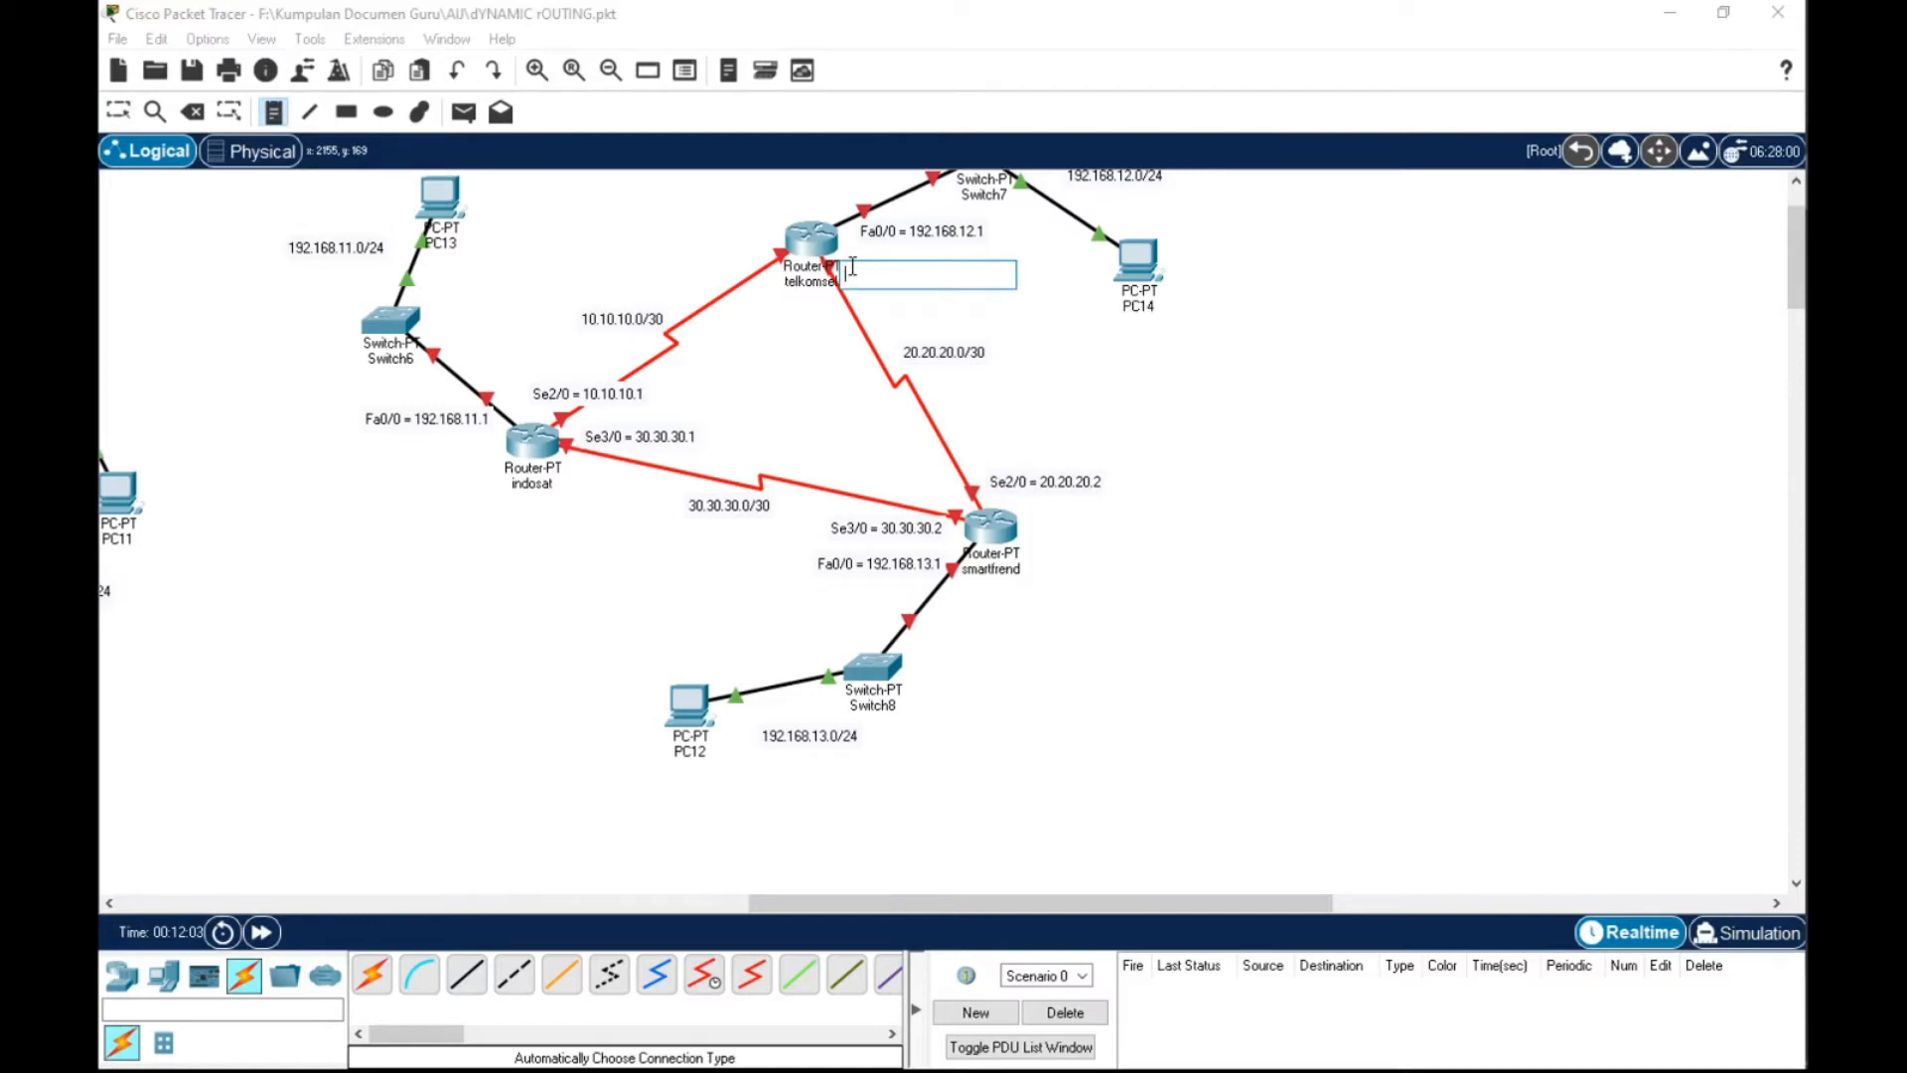
type("Se2/0 = 20.20.20.2")
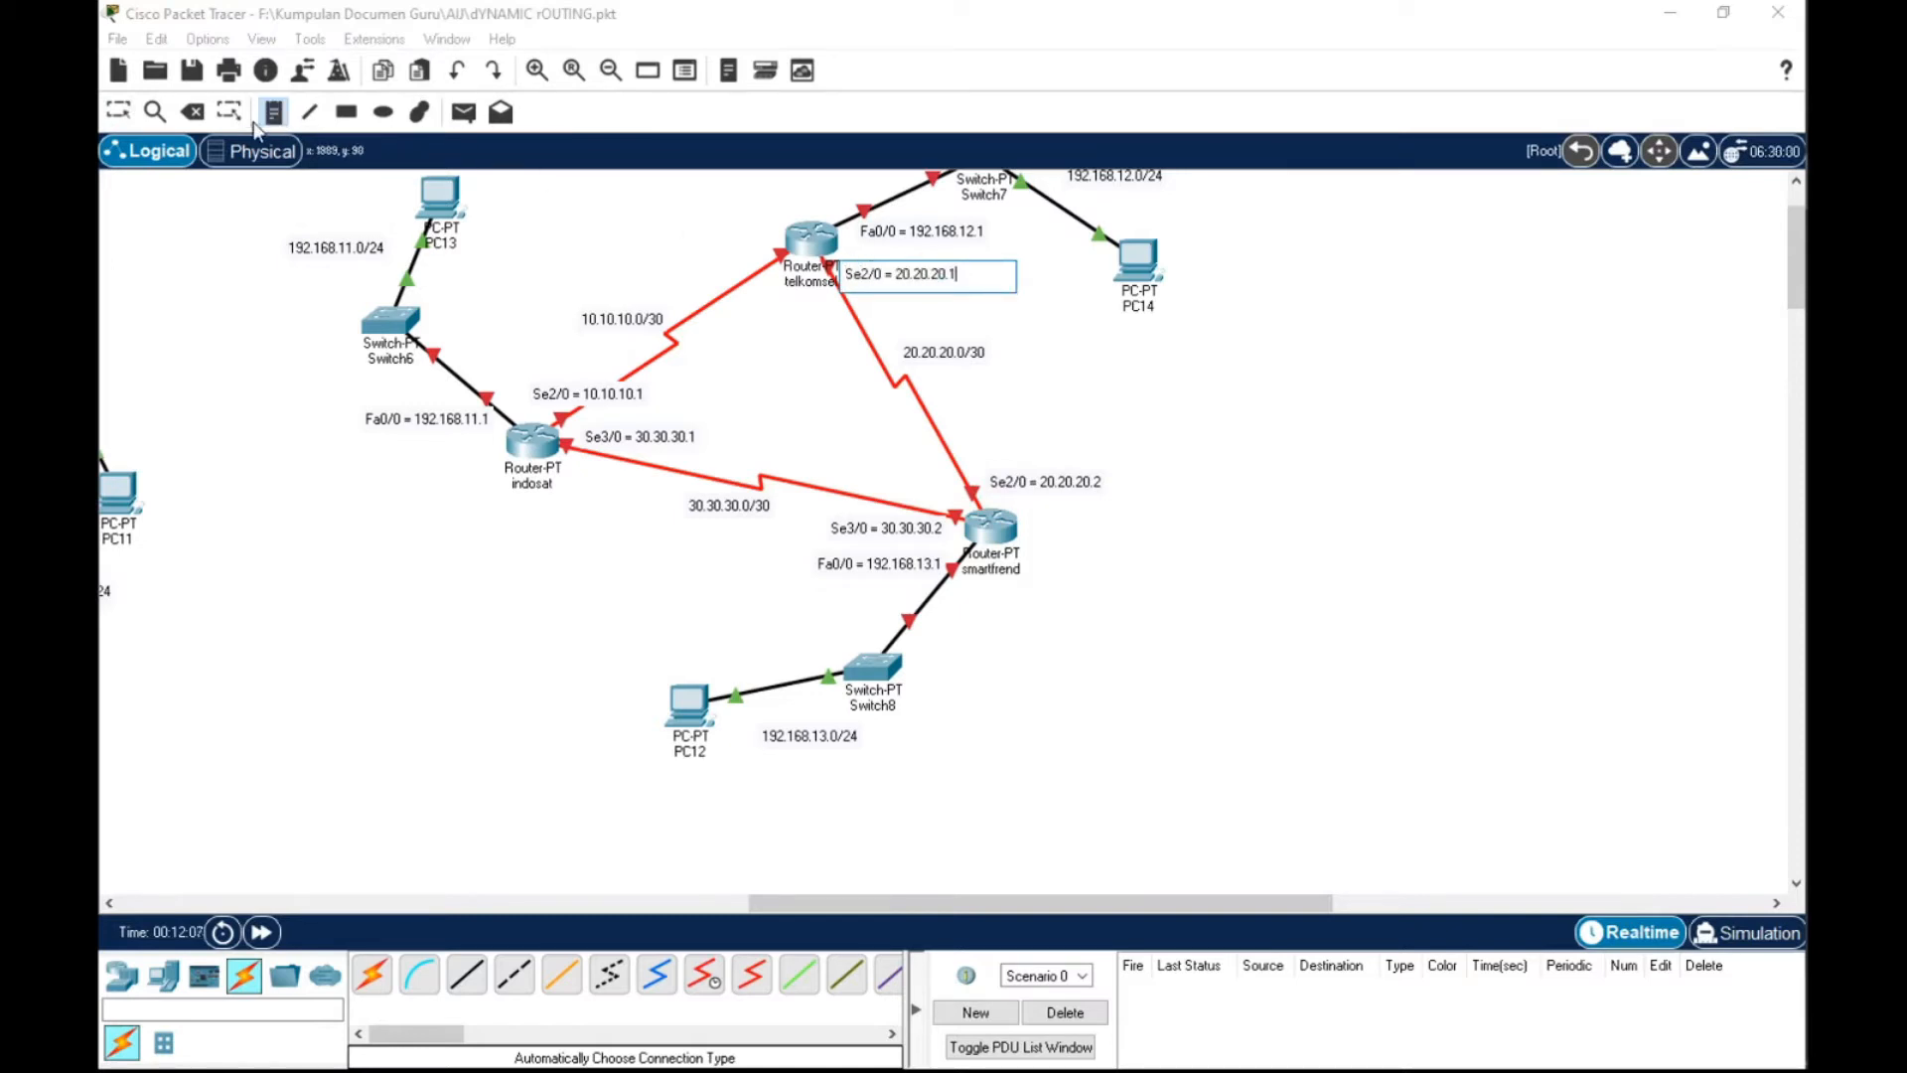
Copy indosat's Se2/0 = 10.10.10.1 note text into a new note beside telkomsel at the indosat link
left_click(699, 256)
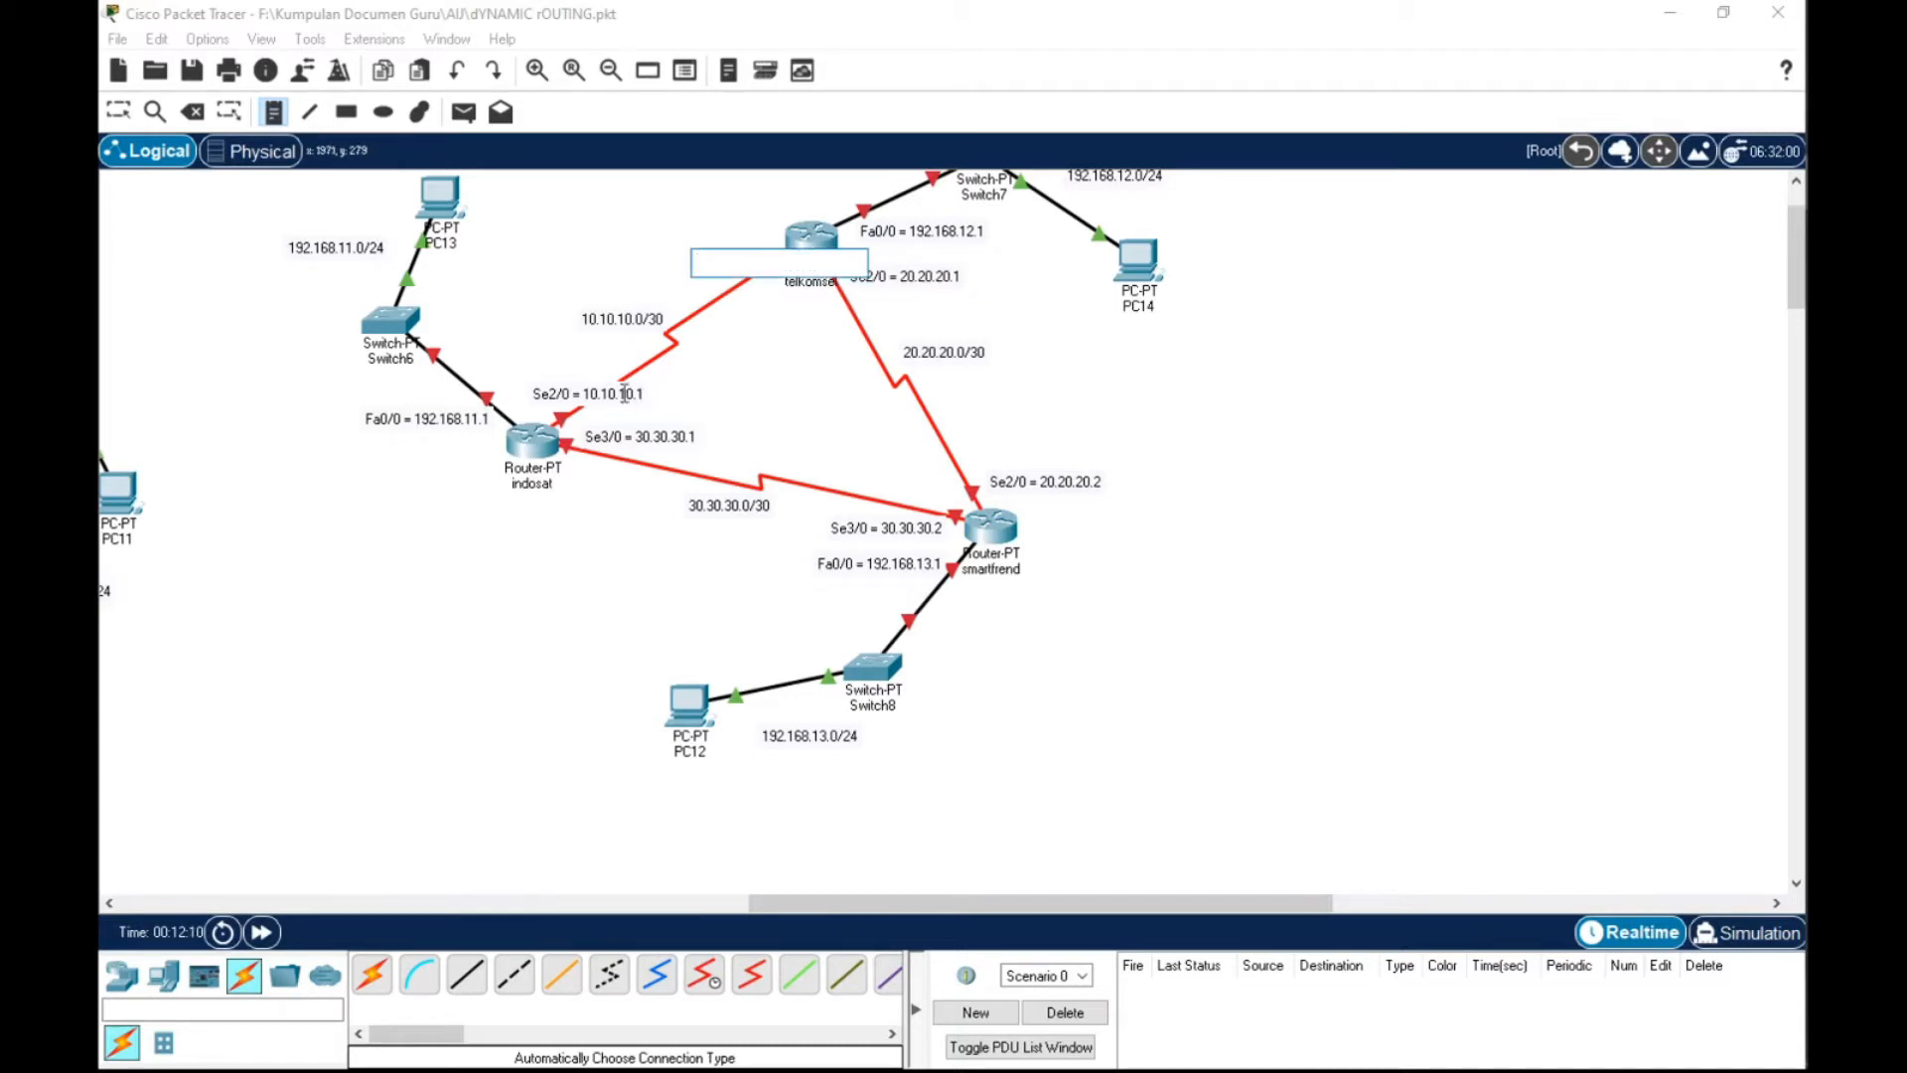
left_click(118, 111)
double_click(608, 393)
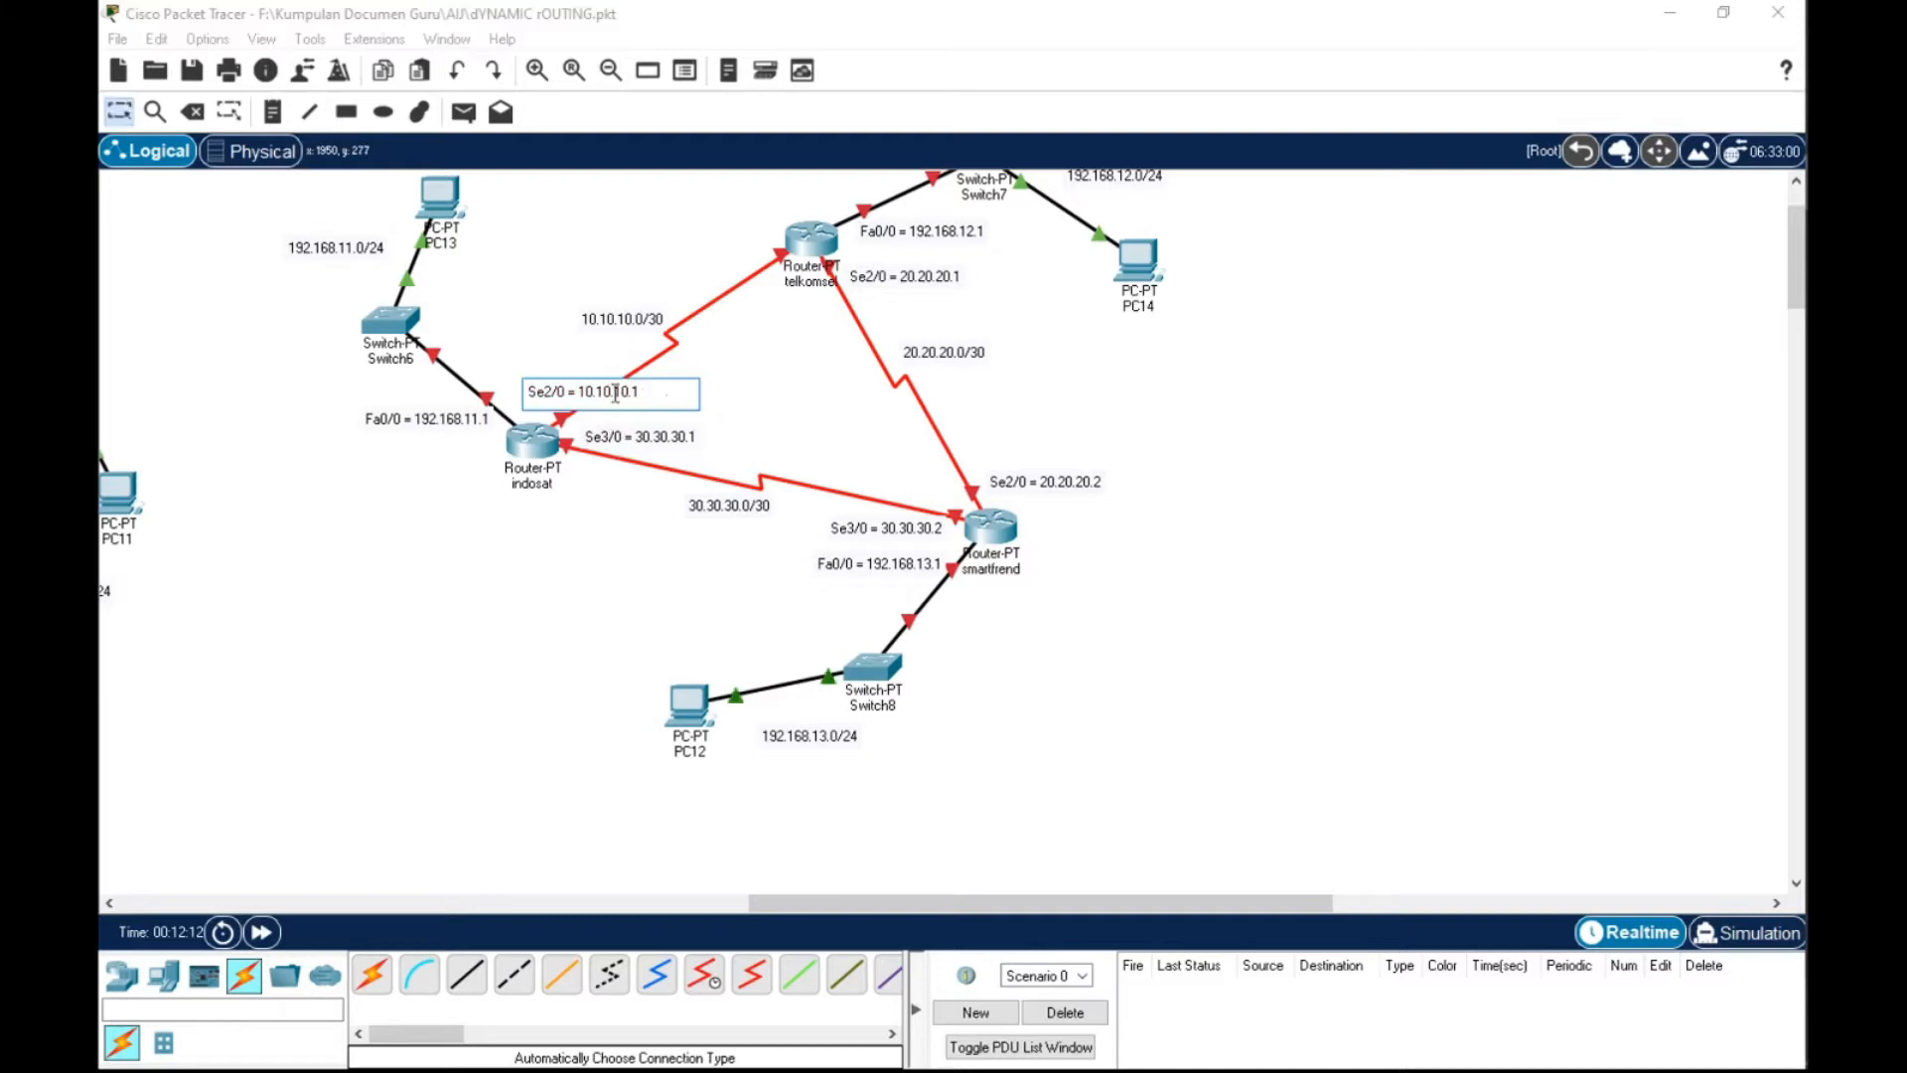
left_click_drag(638, 393, 535, 393)
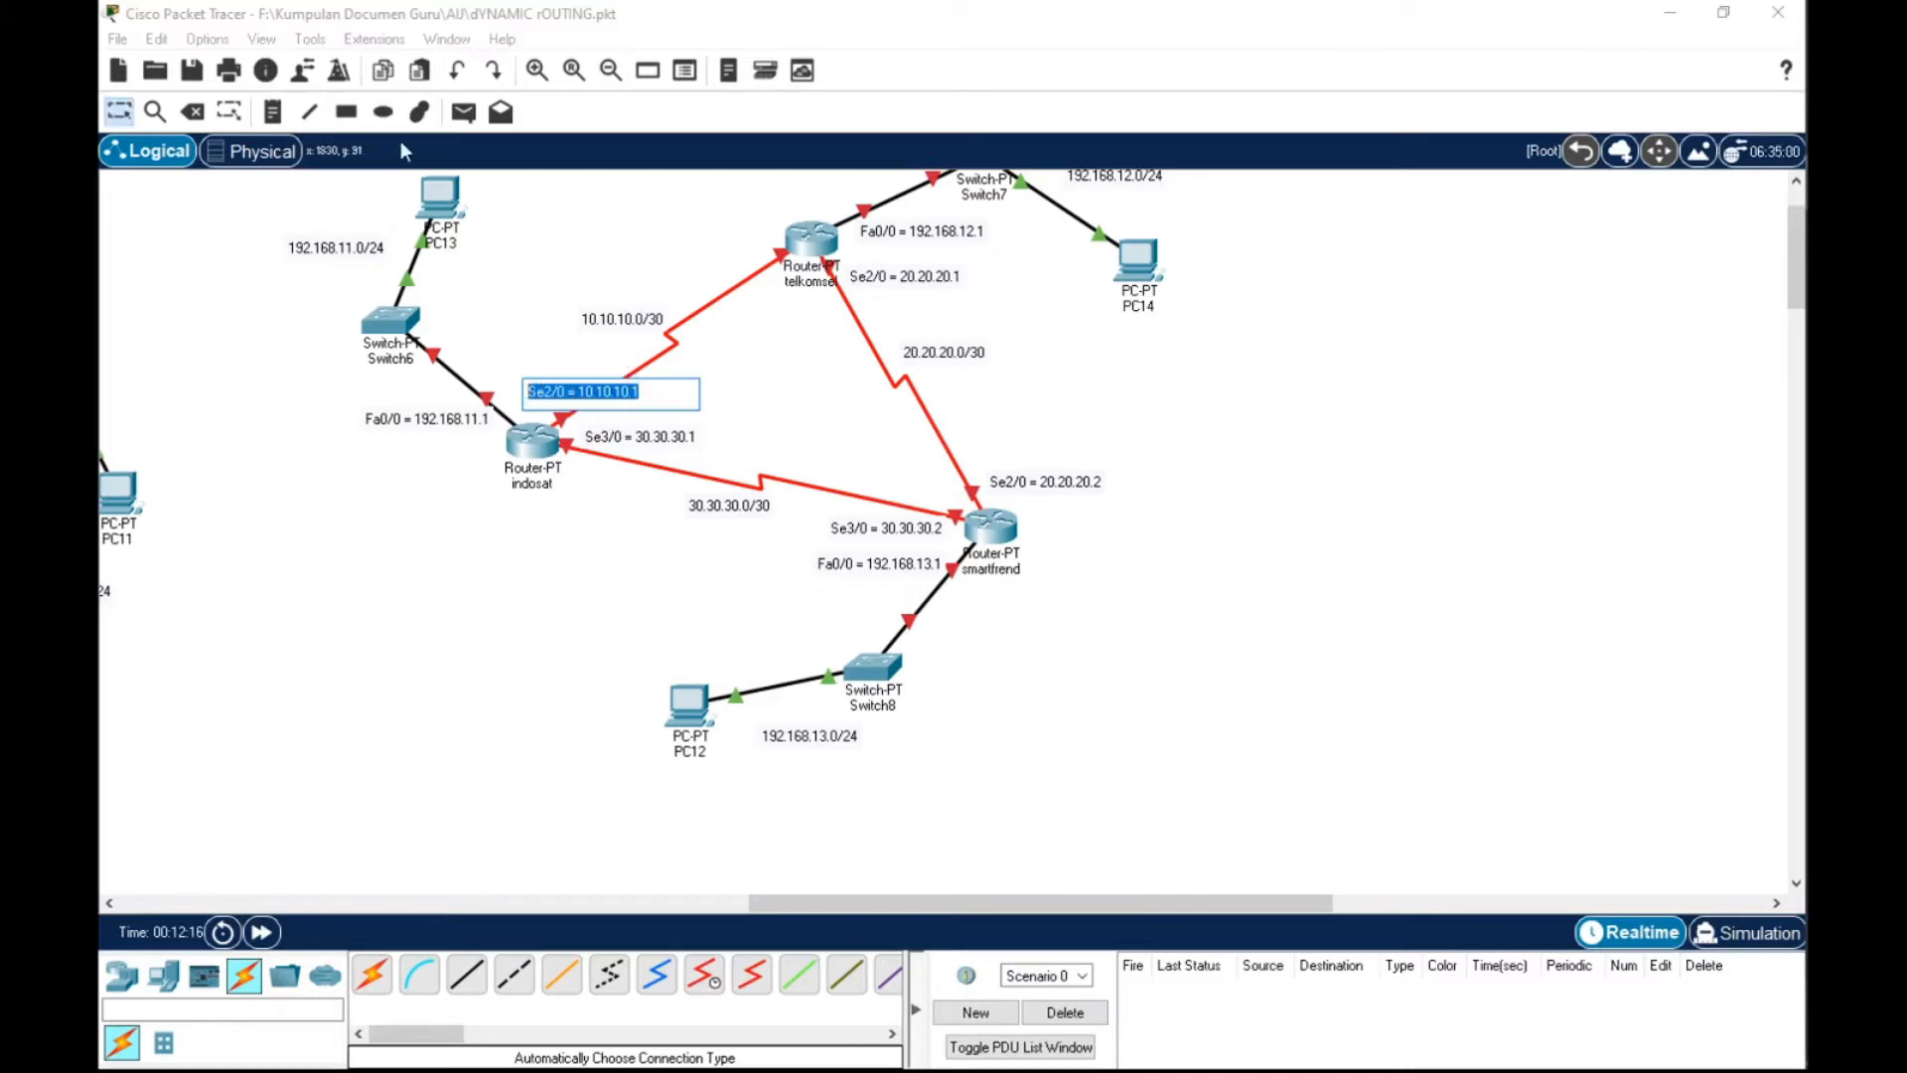
left_click(272, 111)
left_click(699, 247)
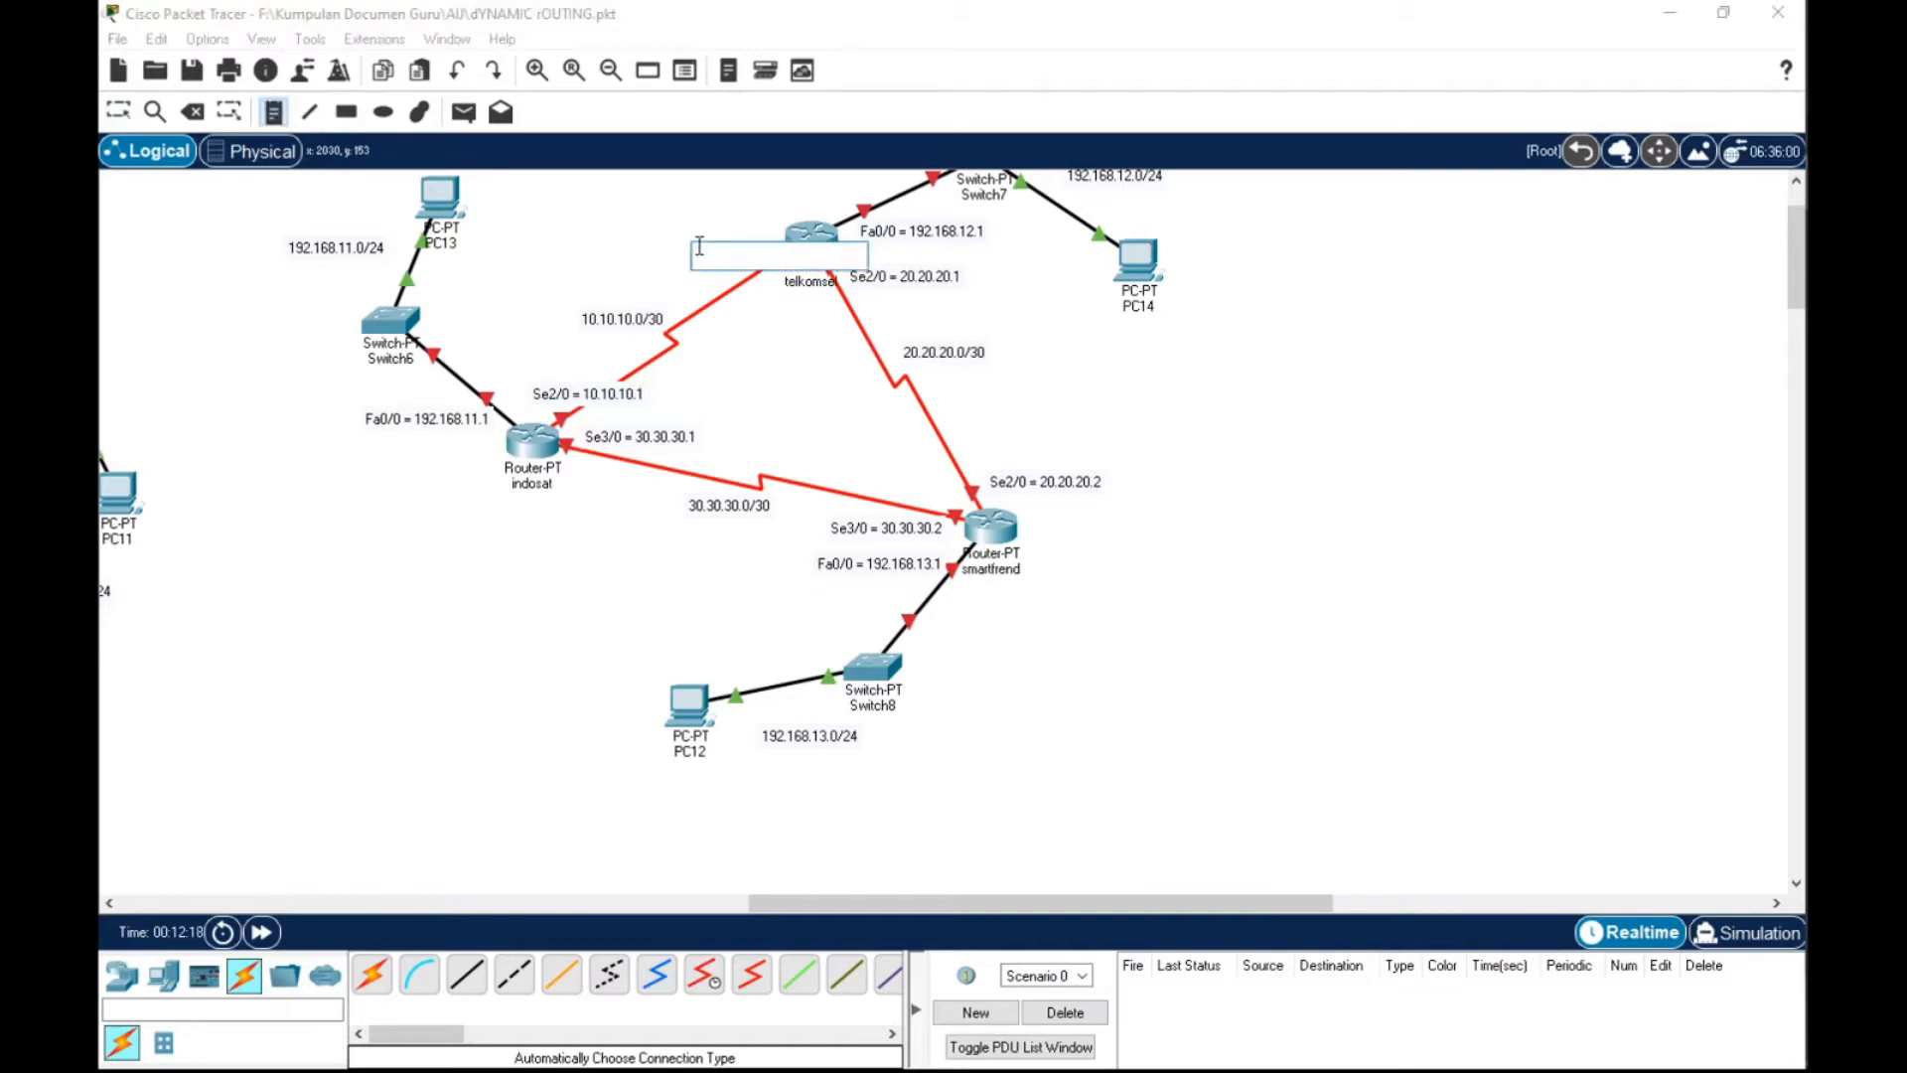
type("Se2/0 = 10.10.10.1")
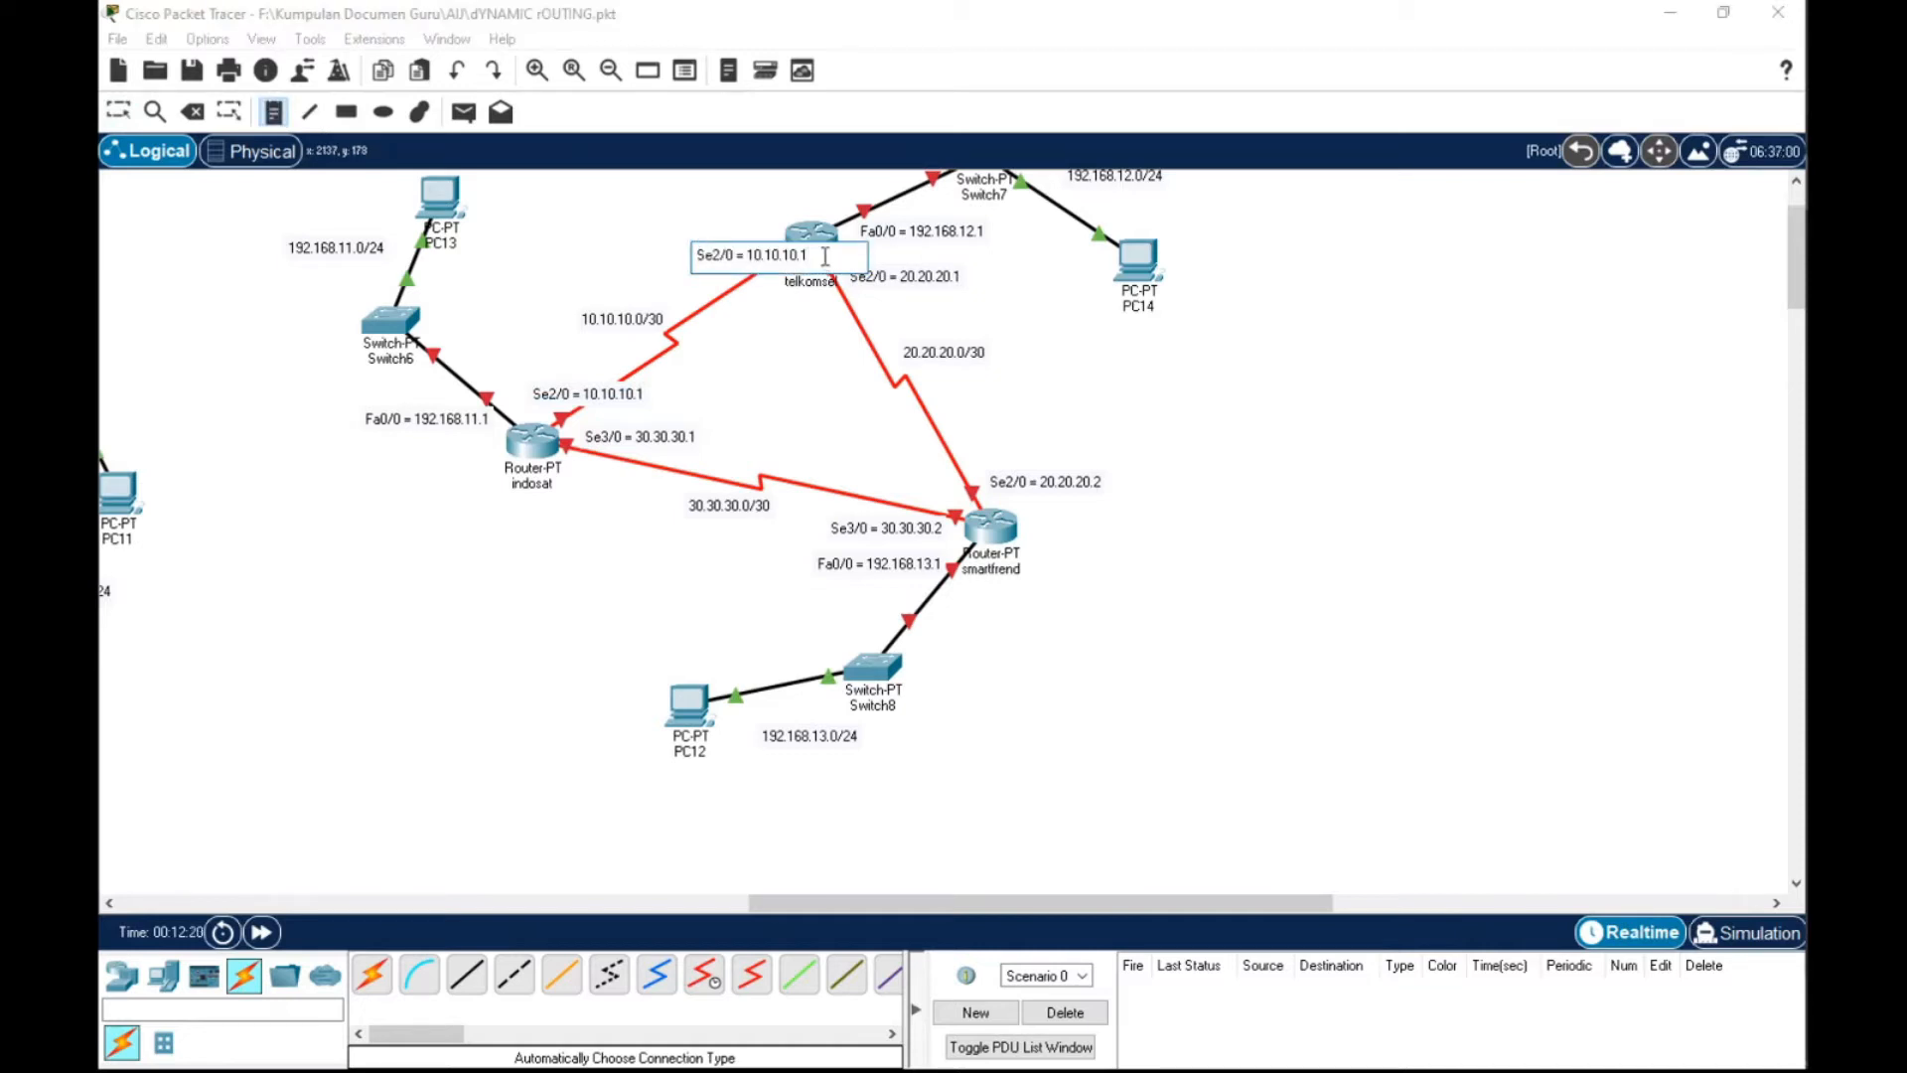
Change the new telkomsel note to Se2/0 = 10.10.10.2 and move it clear of the router icon
type("2")
left_click(118, 111)
left_click_drag(765, 273, 724, 251)
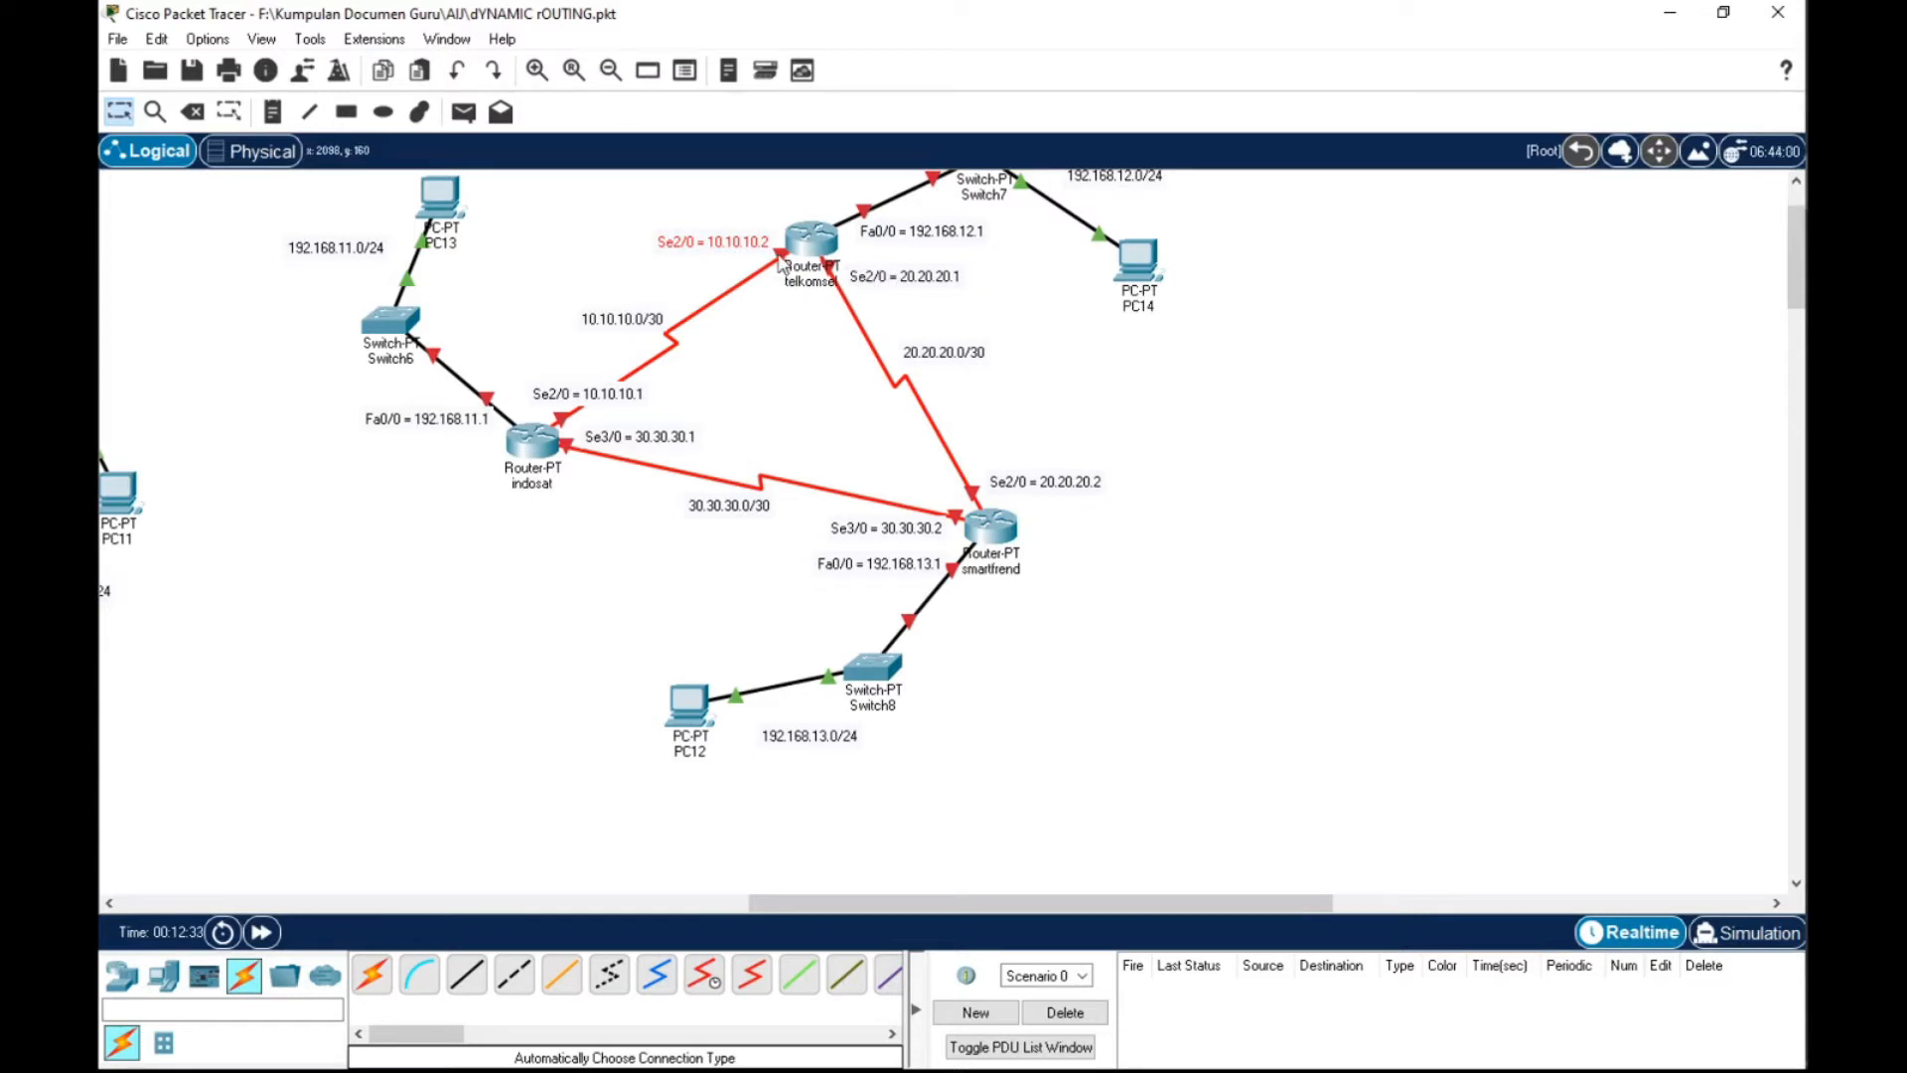
Change telkomsel's interface note for the smartfrend link to read Se3/0 = 20.20.20.1
mouse_move(782, 263)
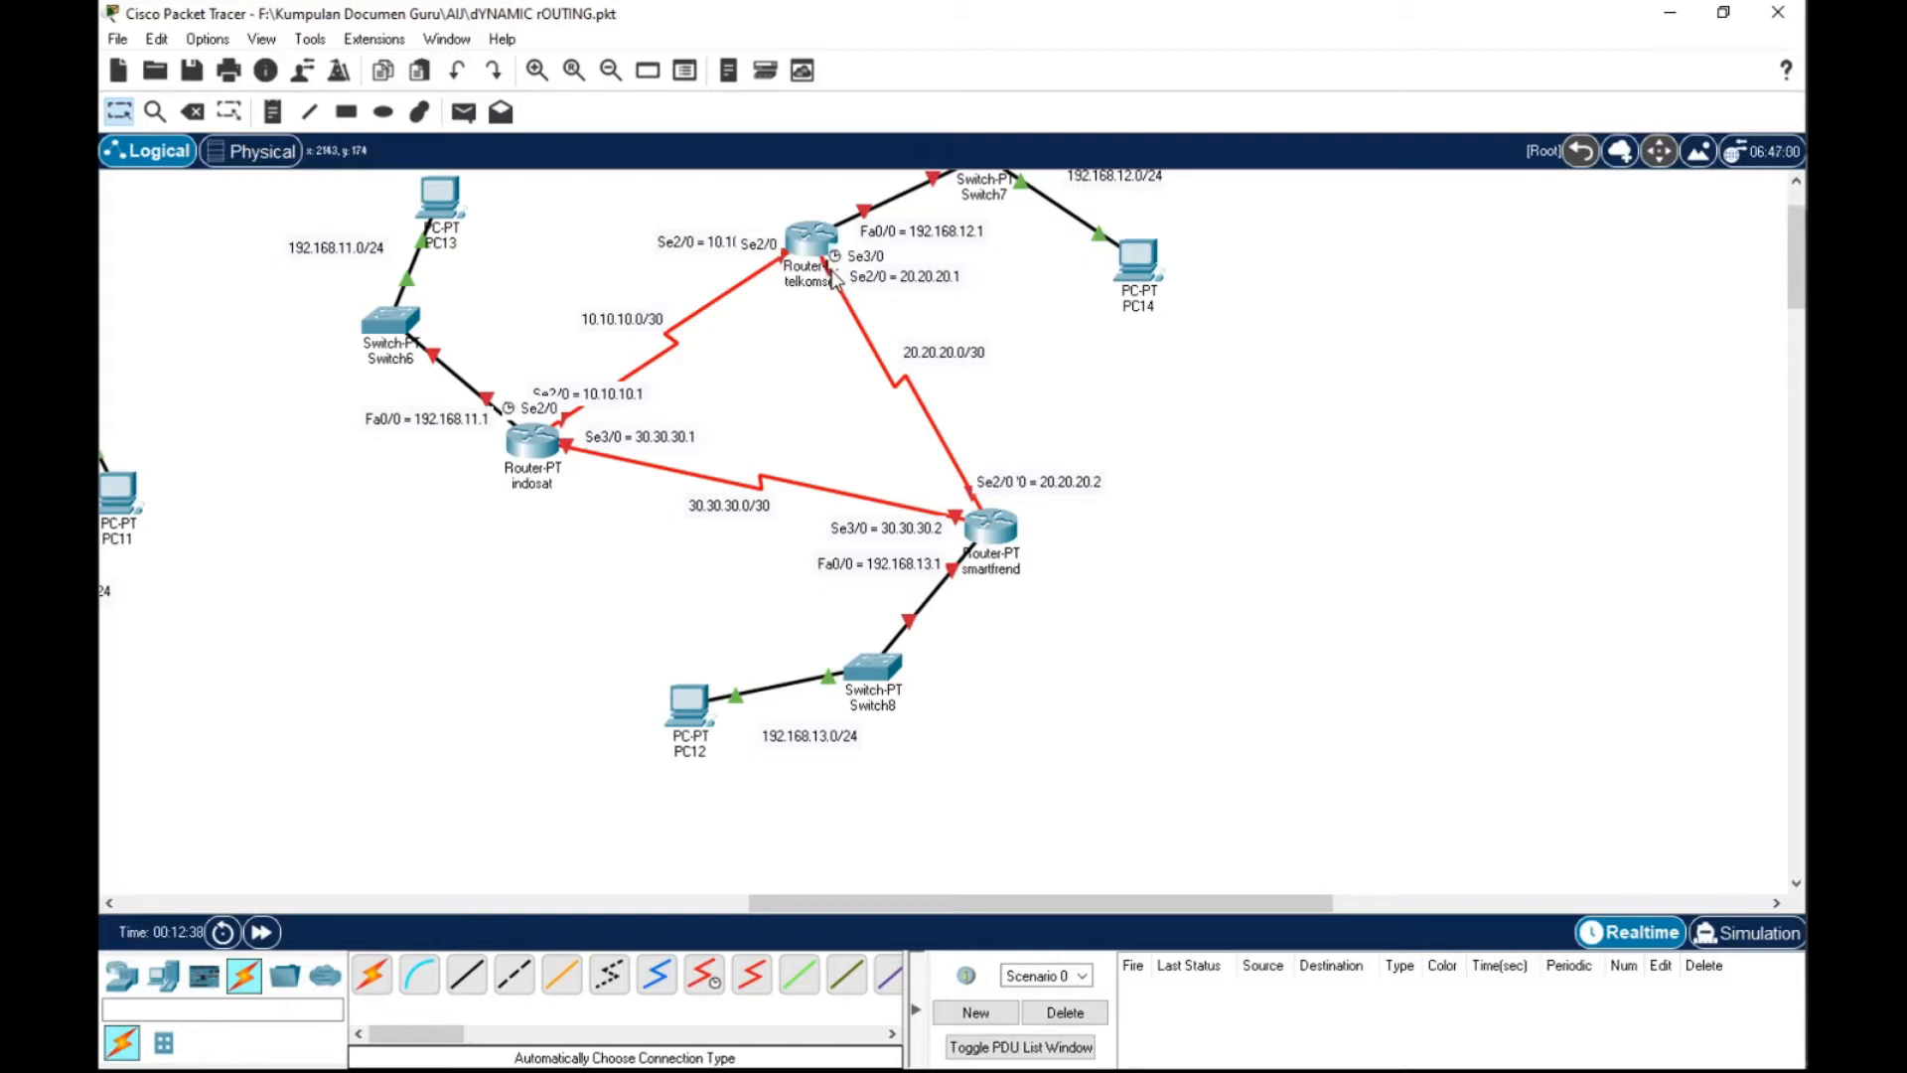
double_click(885, 279)
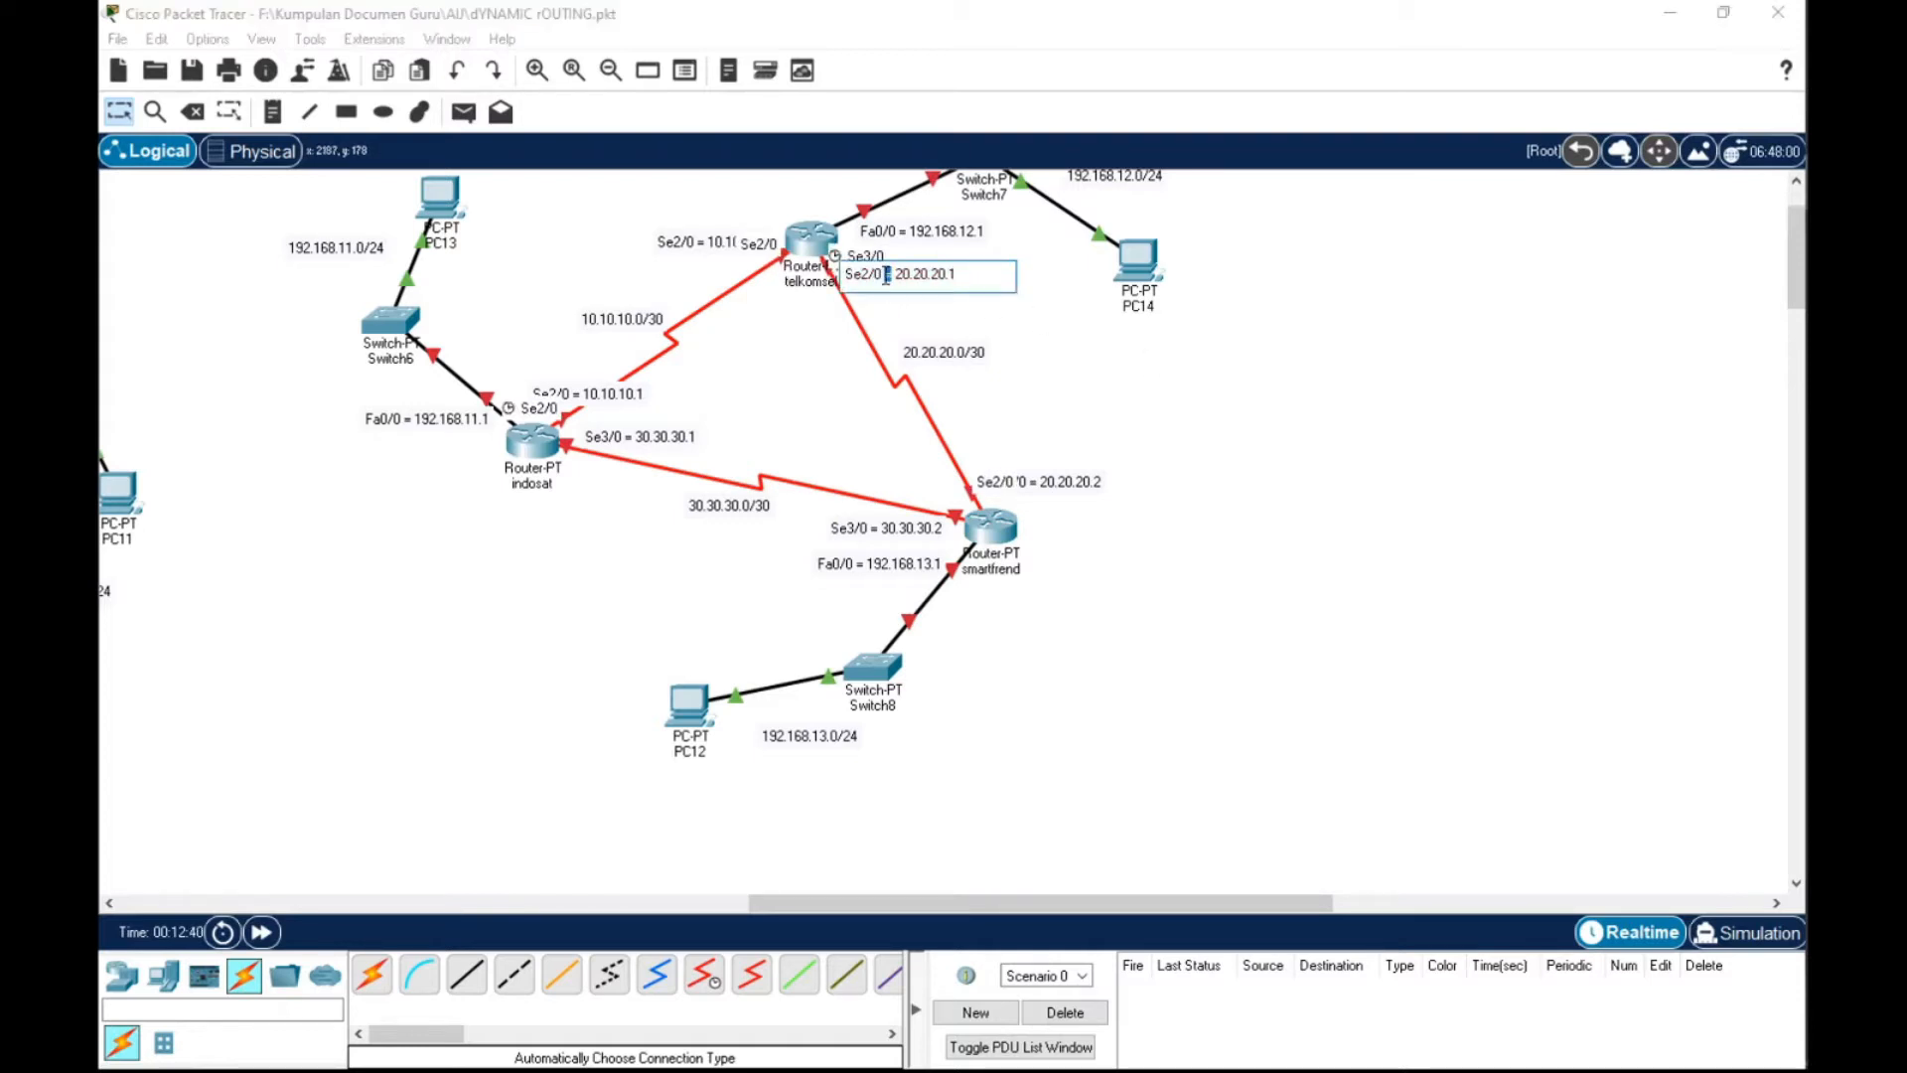
left_click(874, 273)
key("BackSpace")
type("3")
left_click(1102, 363)
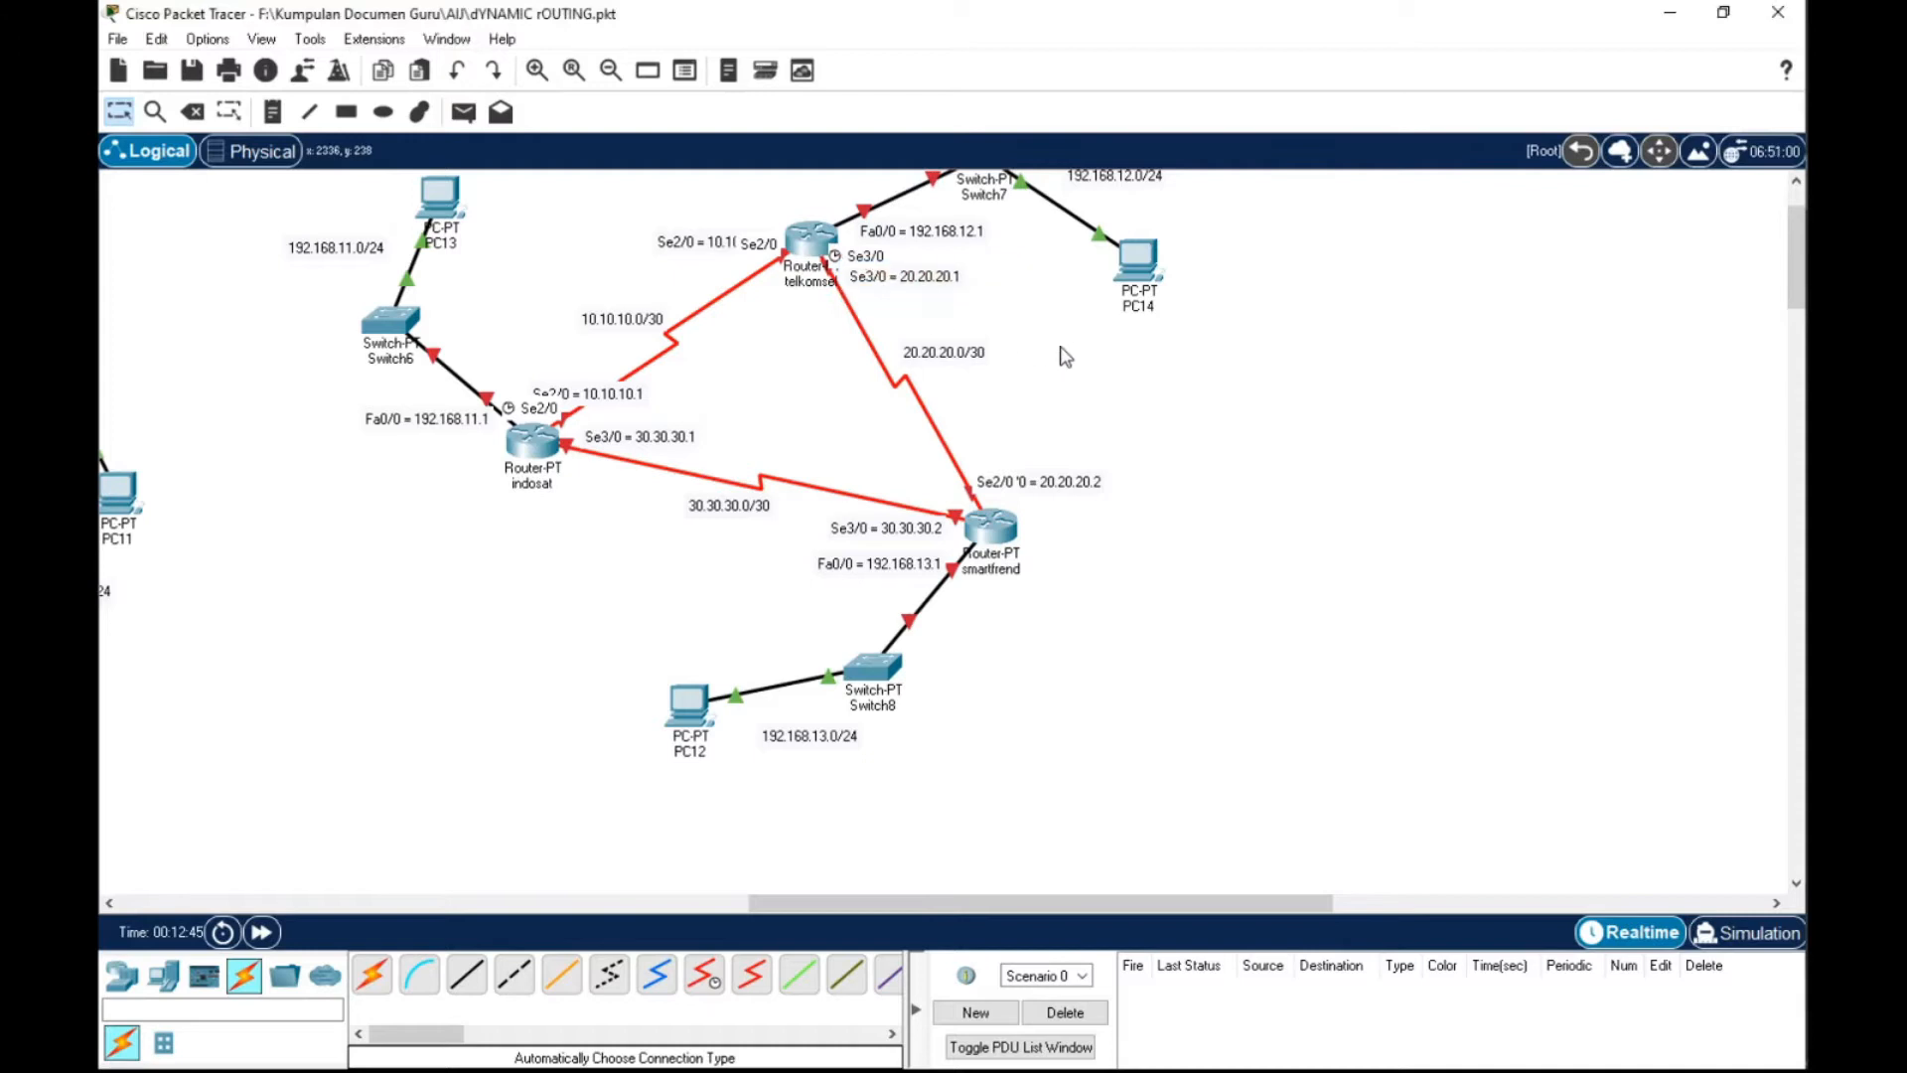
Move the Fa0/0 = 192.168.12.1 note so that it sits just above the telkomsel router
scroll(983, 274, "up", 2)
left_click_drag(829, 273, 817, 295)
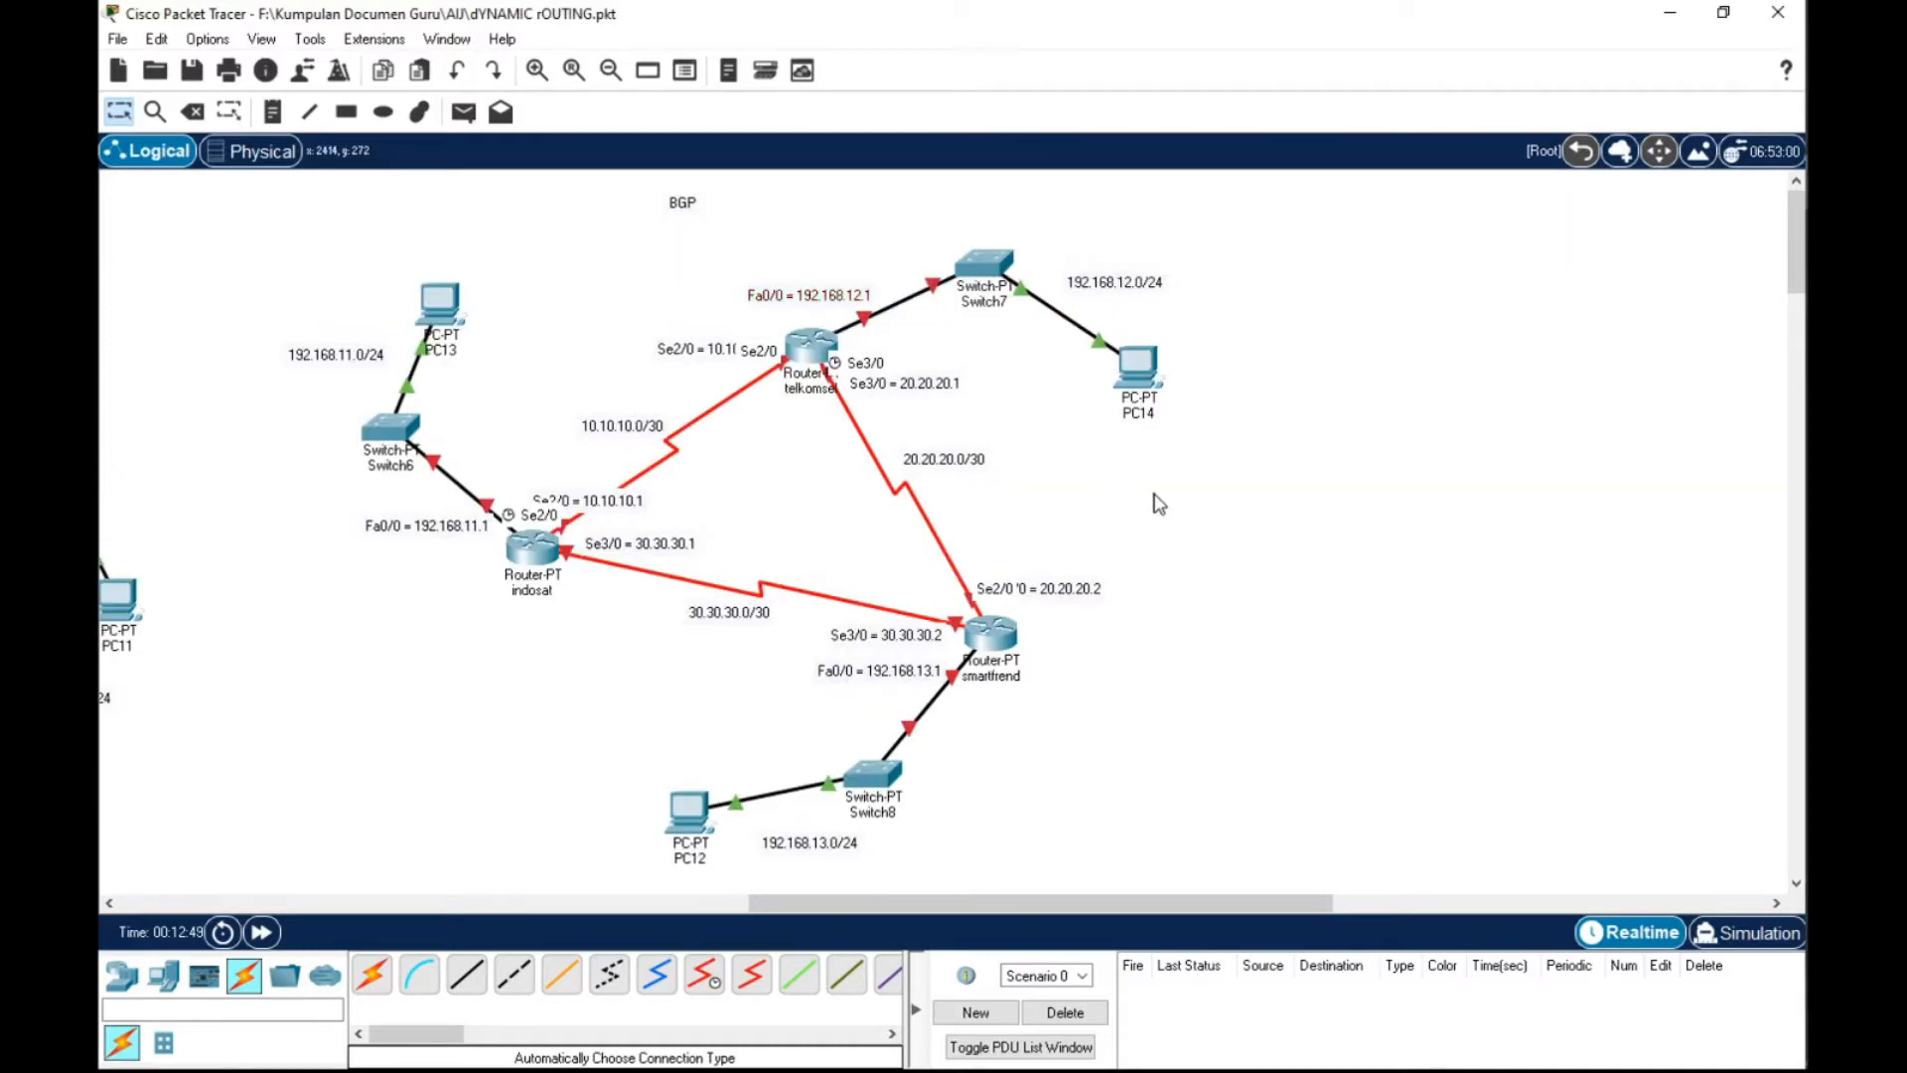
scroll(1157, 525, "down", 2)
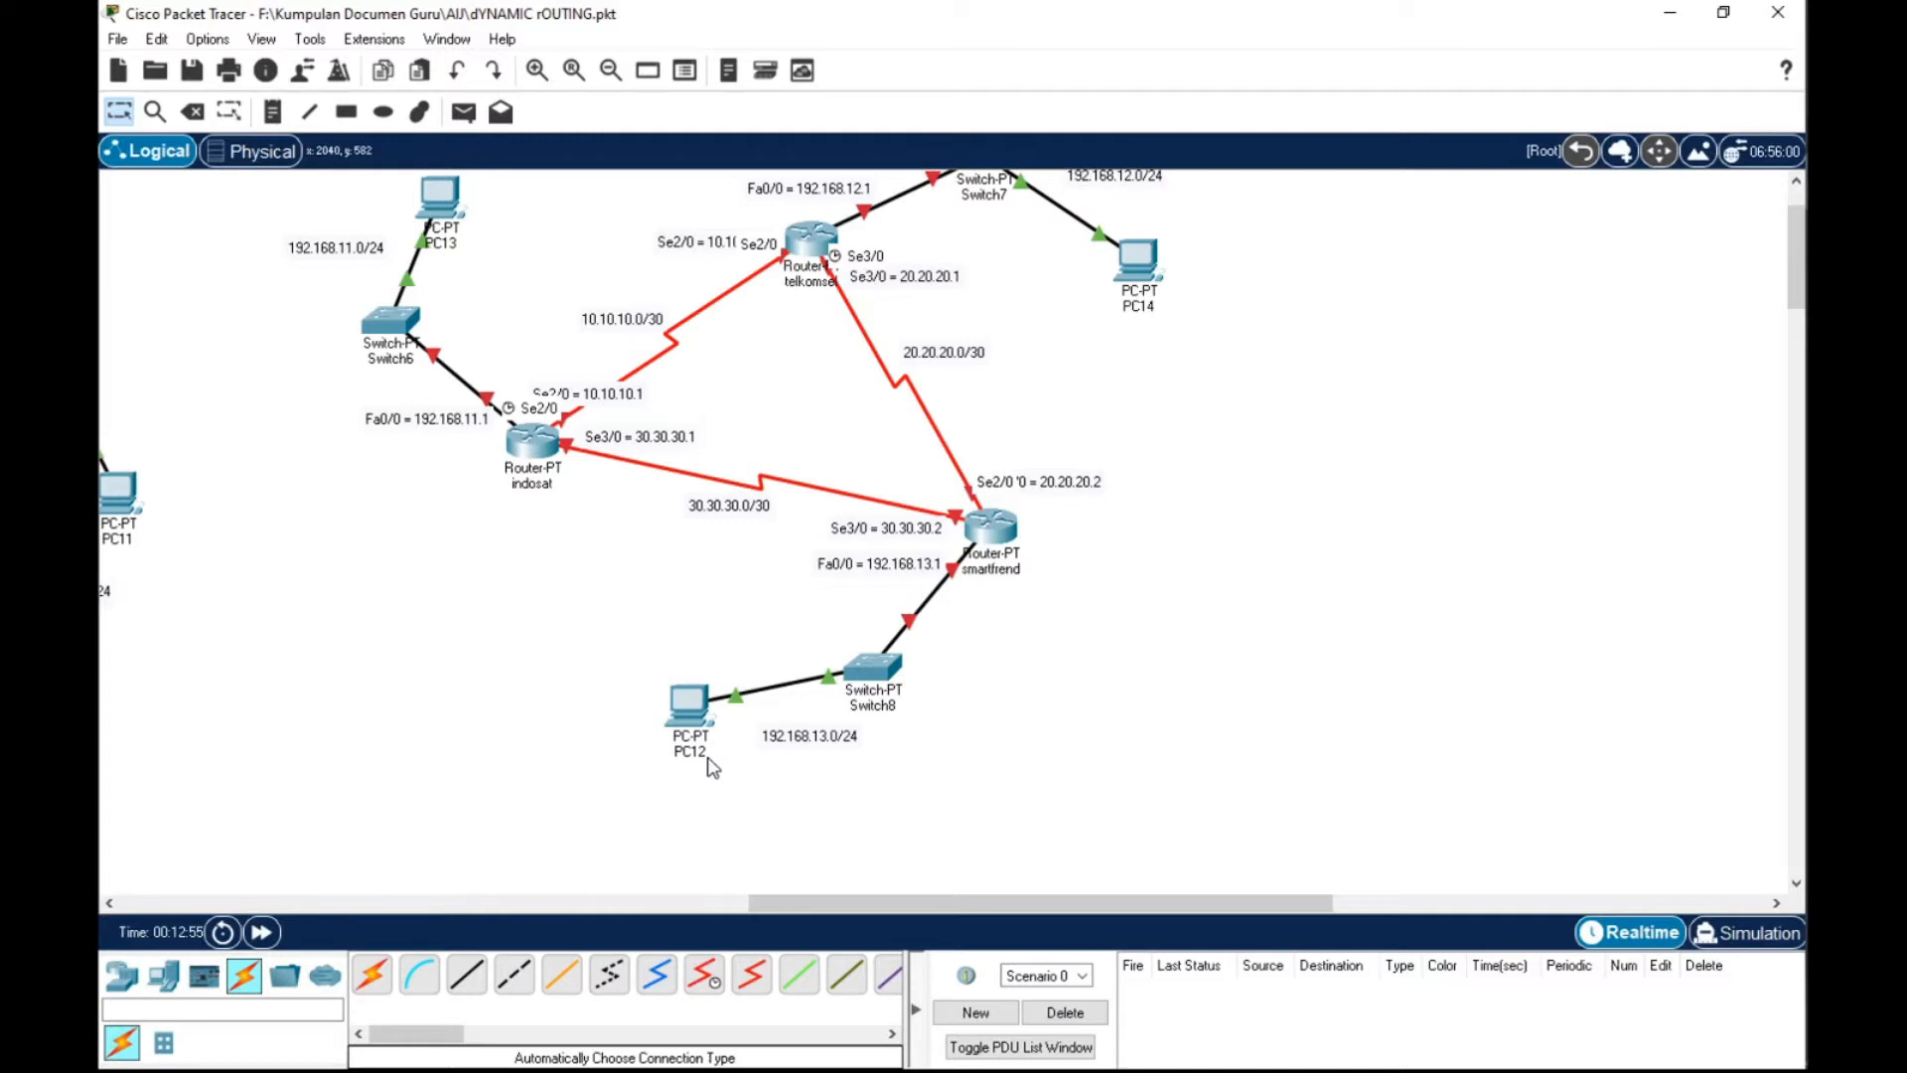
mouse_move(701, 763)
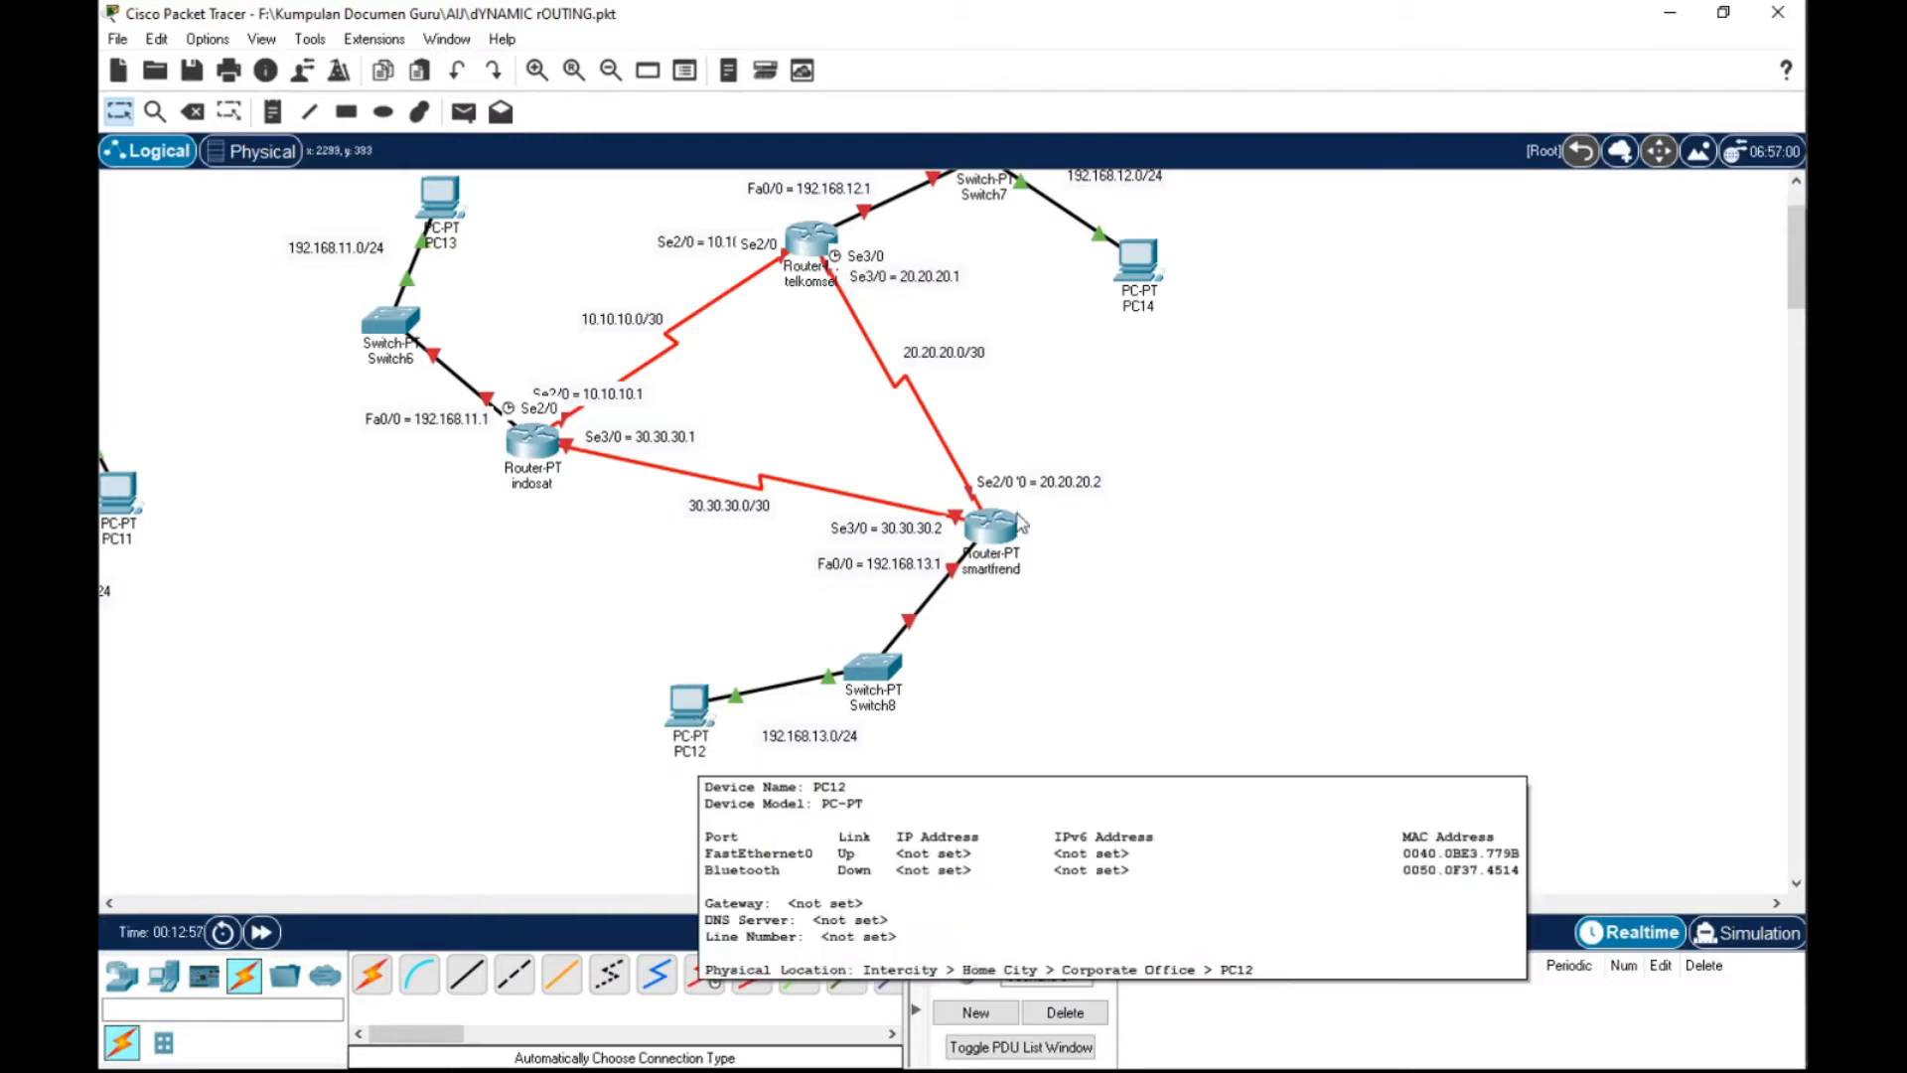
scroll(510, 532, "up", 2)
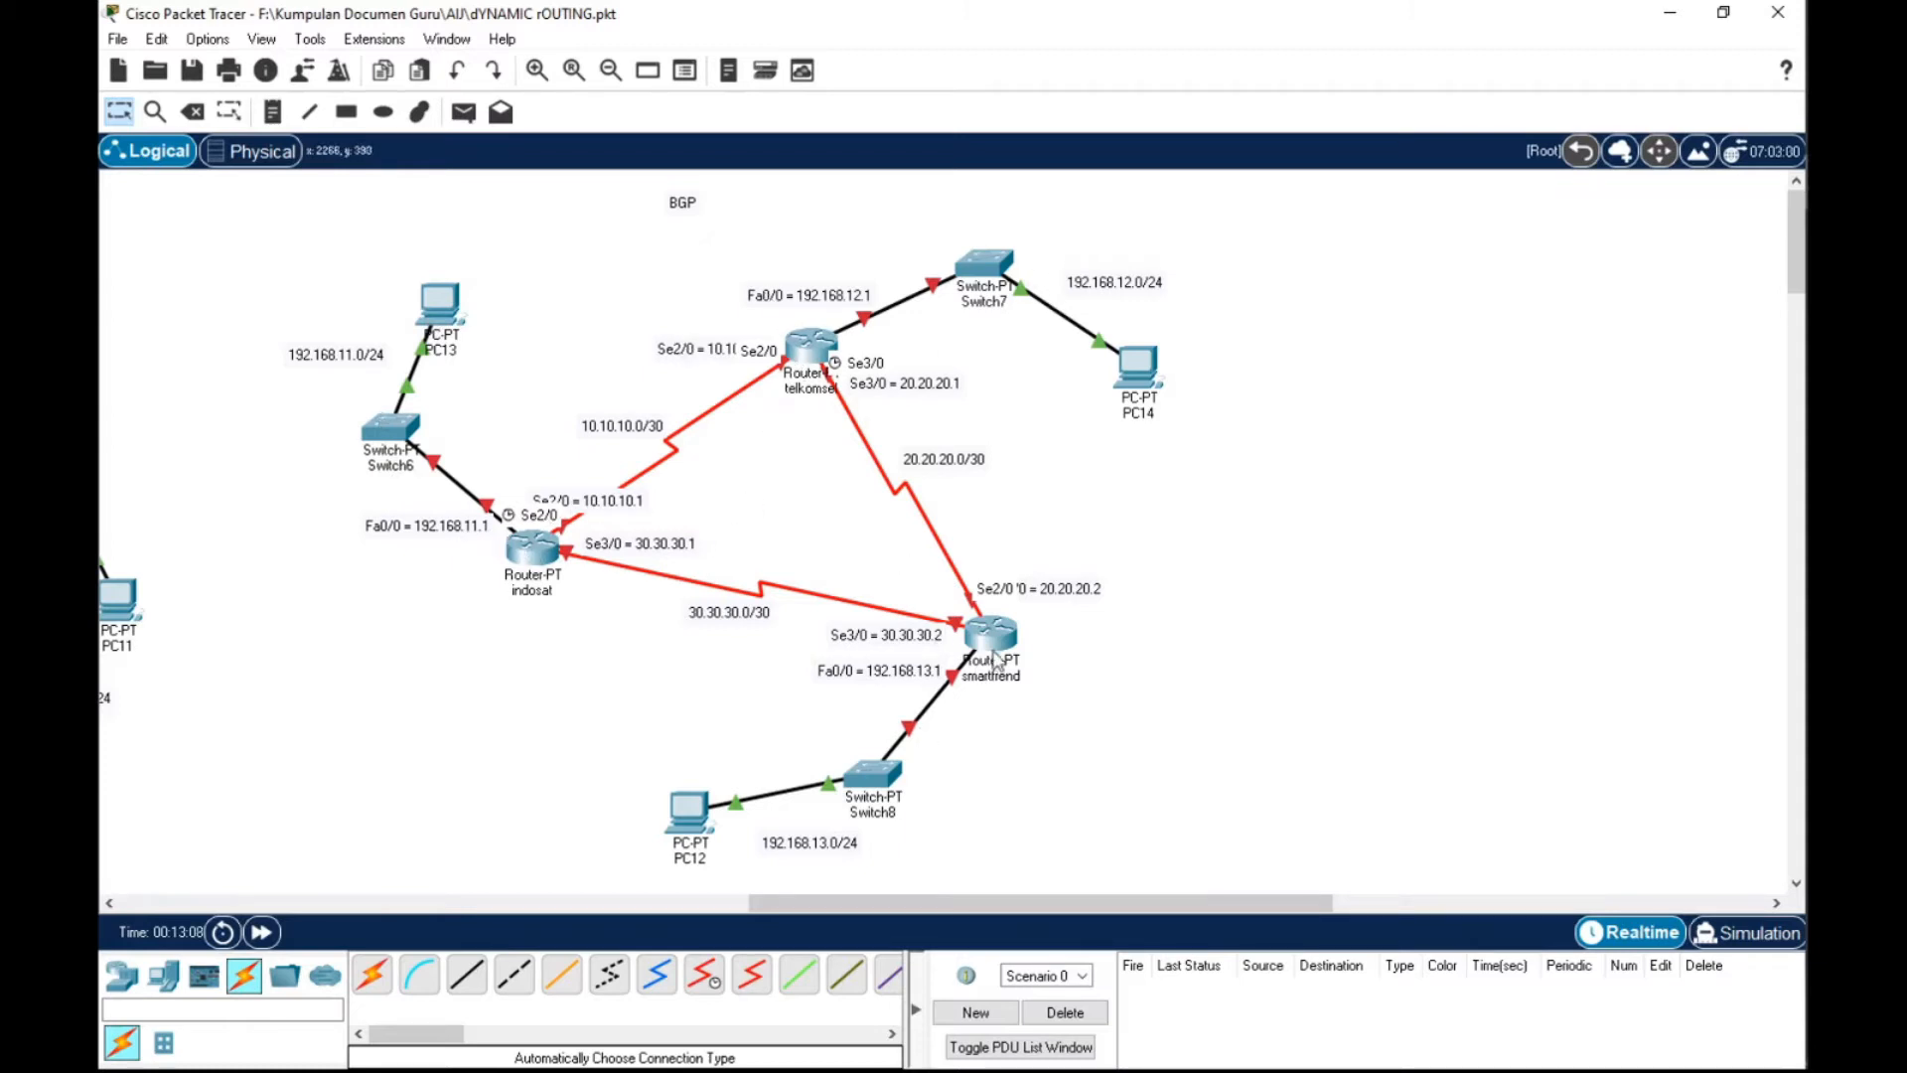
Open PC13's IP configuration and set its static IPv4 address to 192.168.11.2
left_click(444, 308)
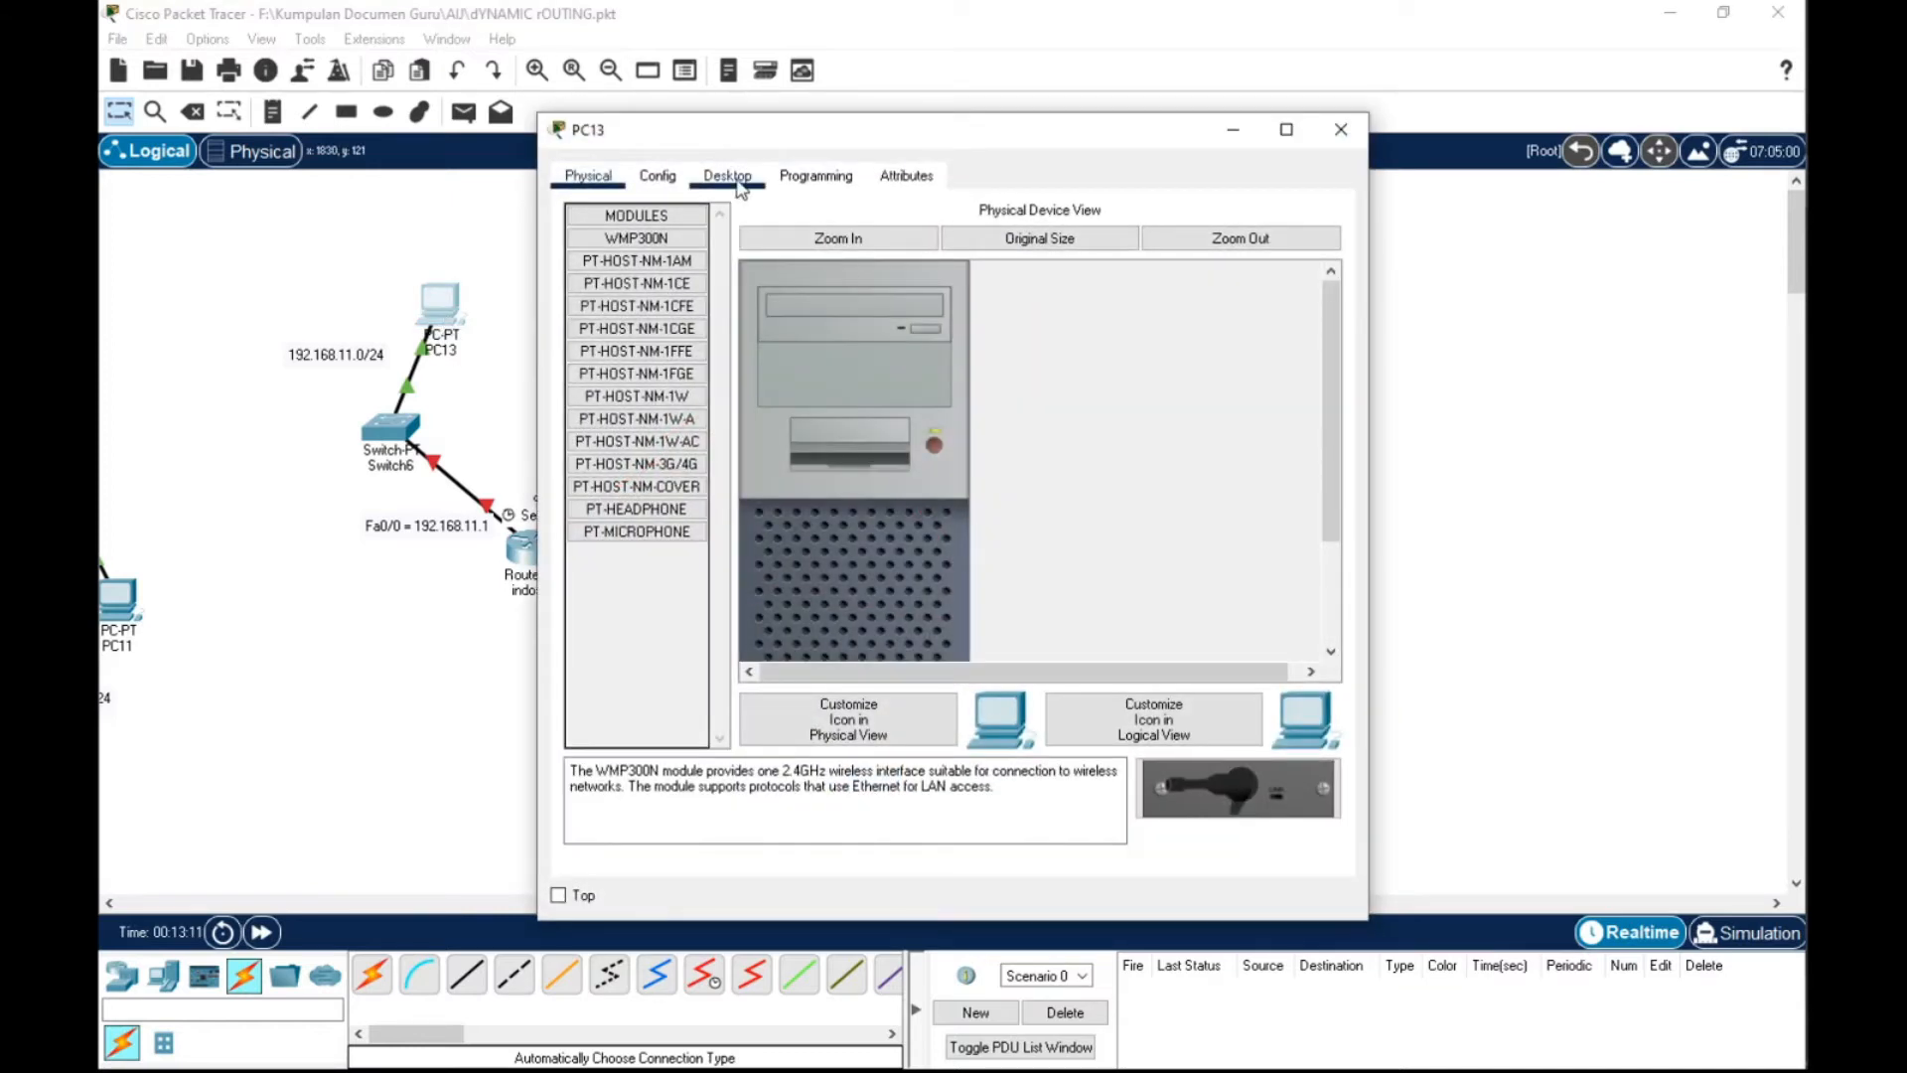
left_click(727, 176)
left_click(622, 256)
left_click(905, 340)
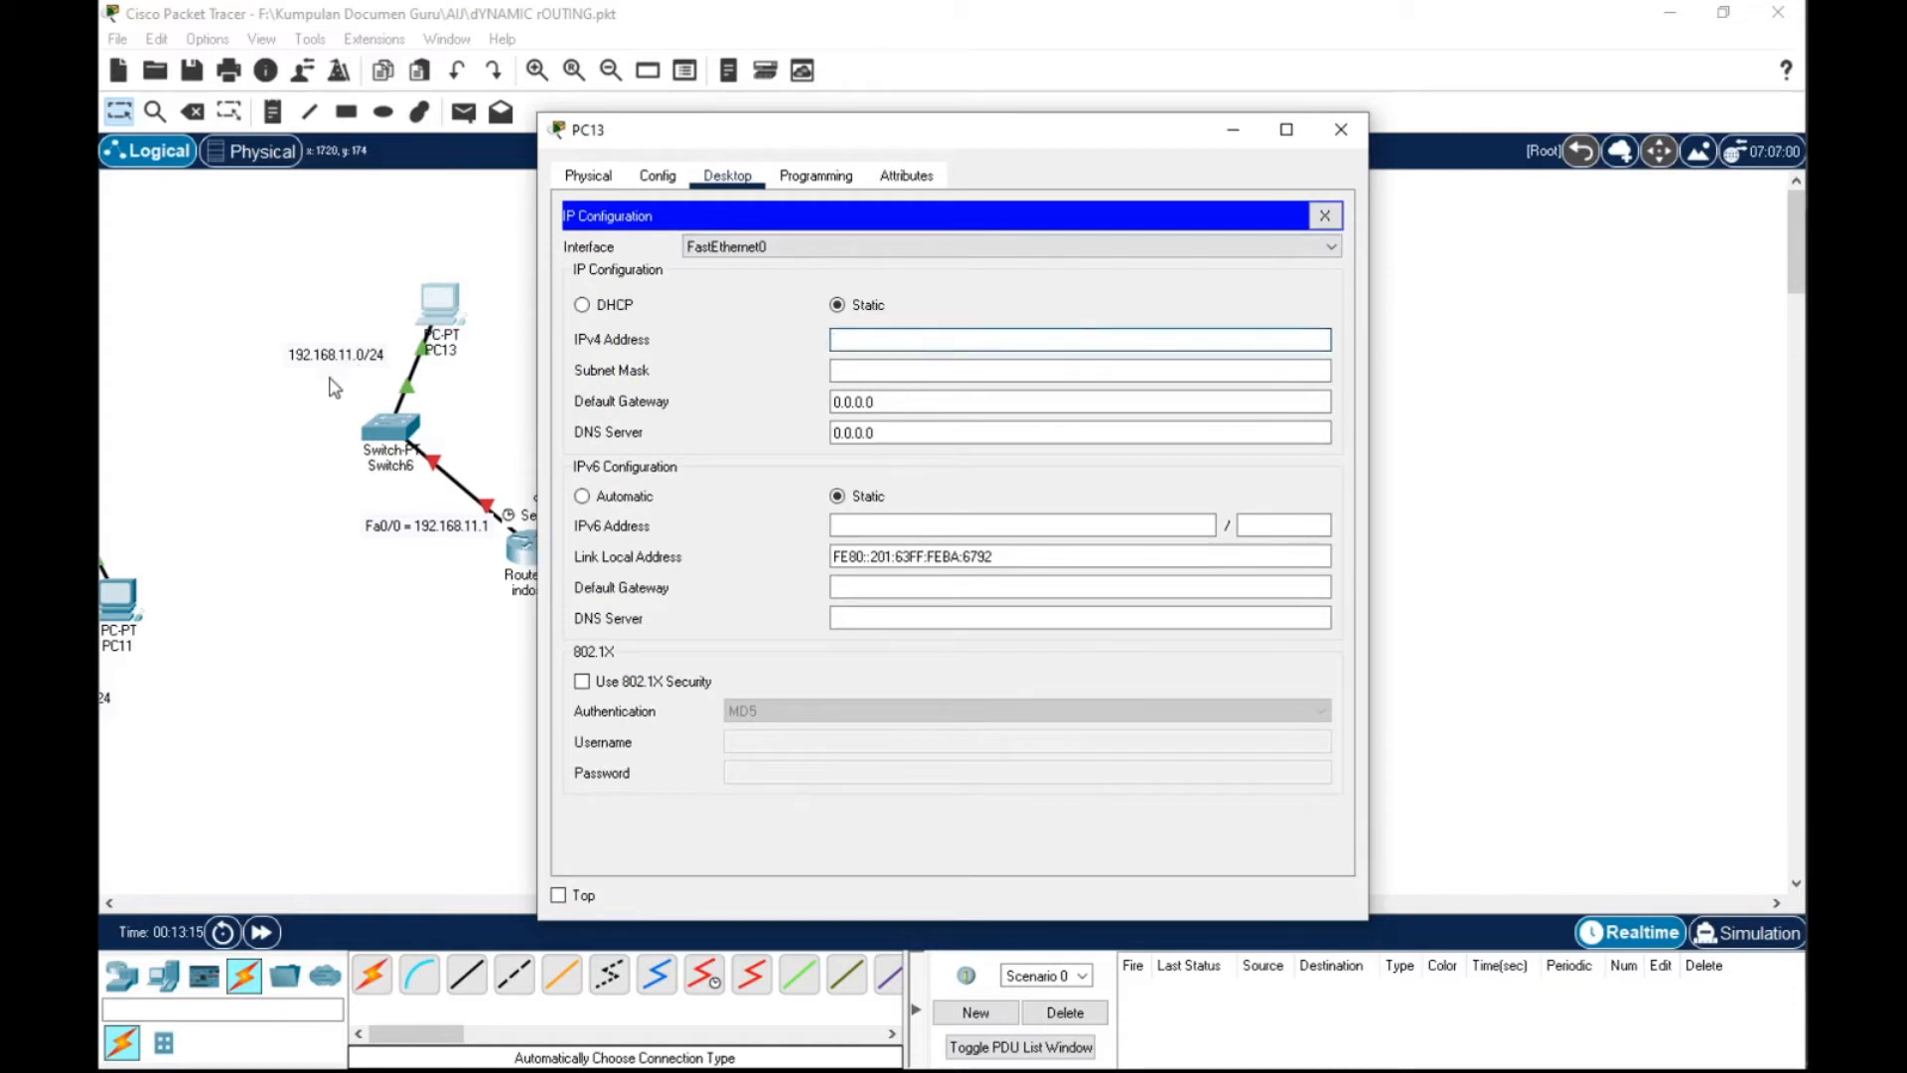
left_click_drag(893, 139, 930, 132)
left_click(908, 332)
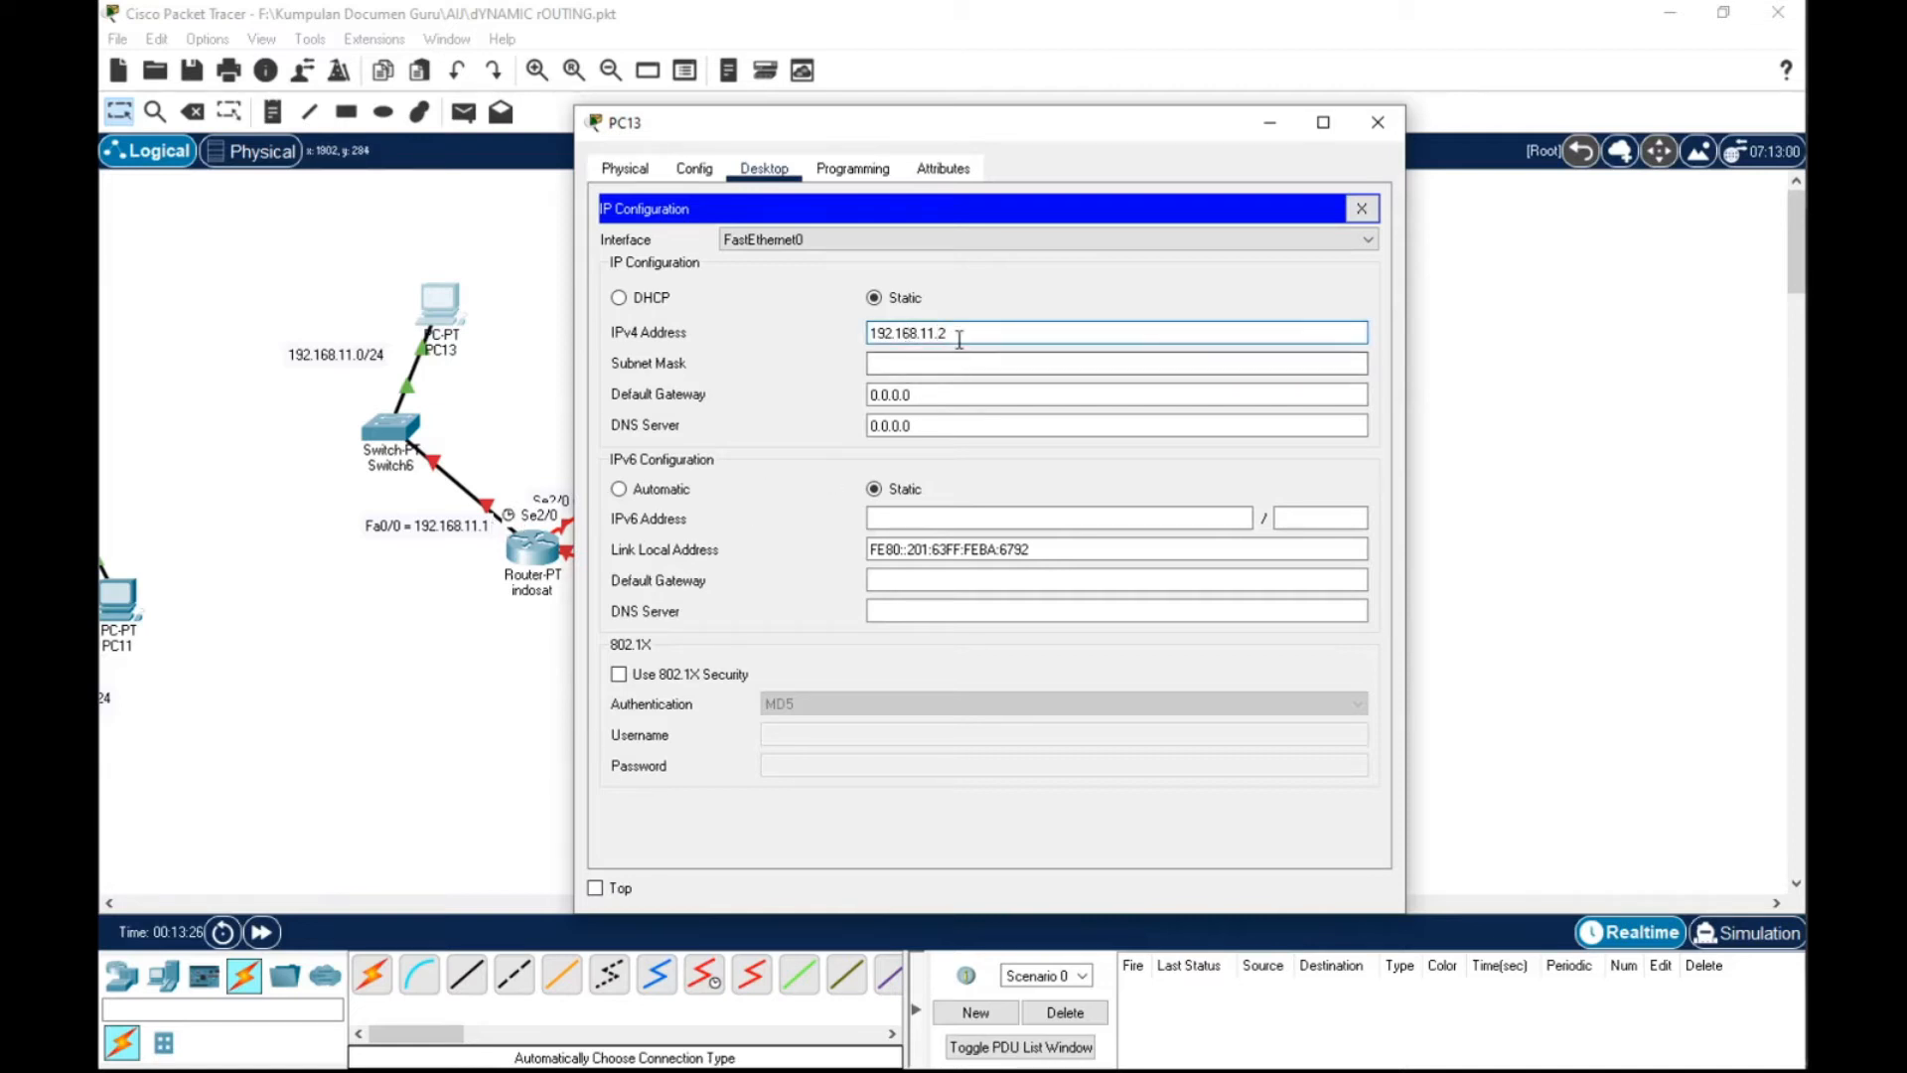
Give PC13 the subnet mask 255.255.255.0 and default gateway 192.168.11.1, and close its window
left_click_drag(958, 337, 838, 343)
key("ctrl+c")
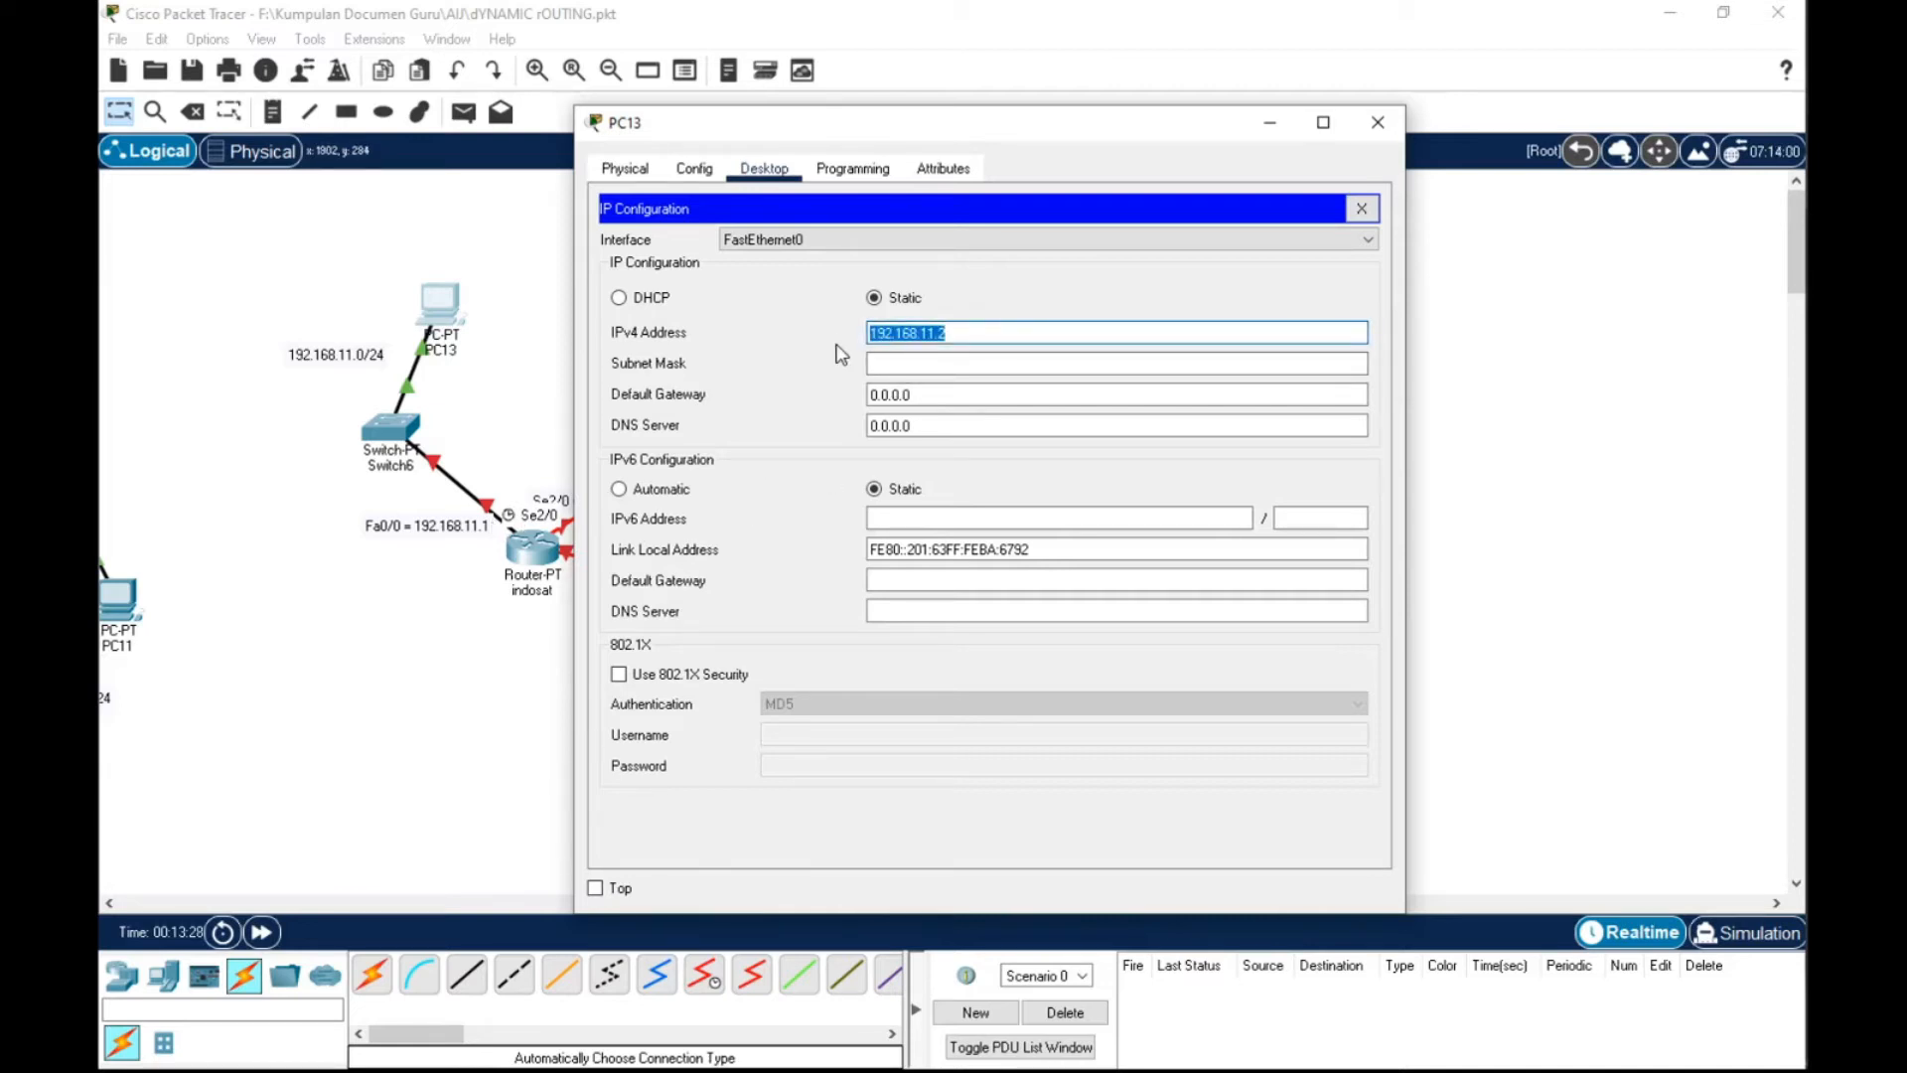
left_click(983, 364)
key("Tab")
key("ctrl+v")
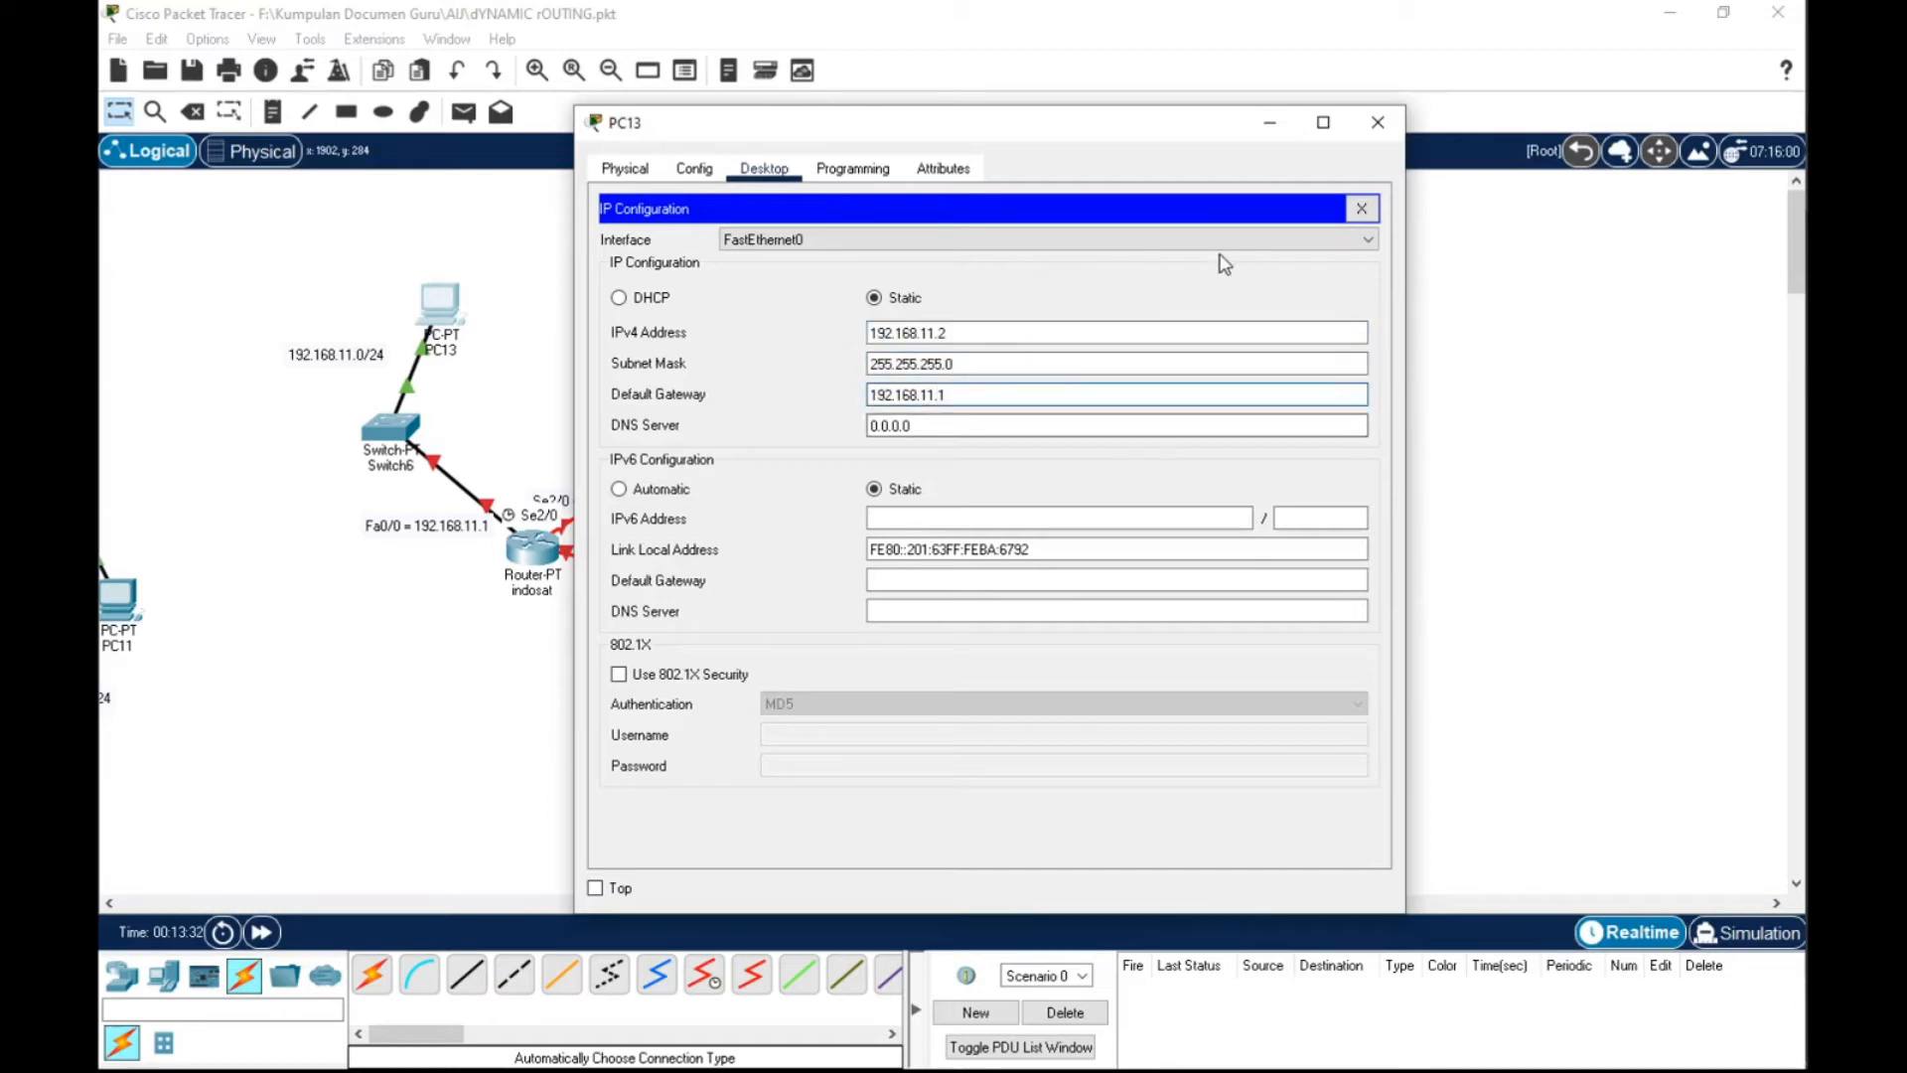
left_click_drag(978, 395, 788, 397)
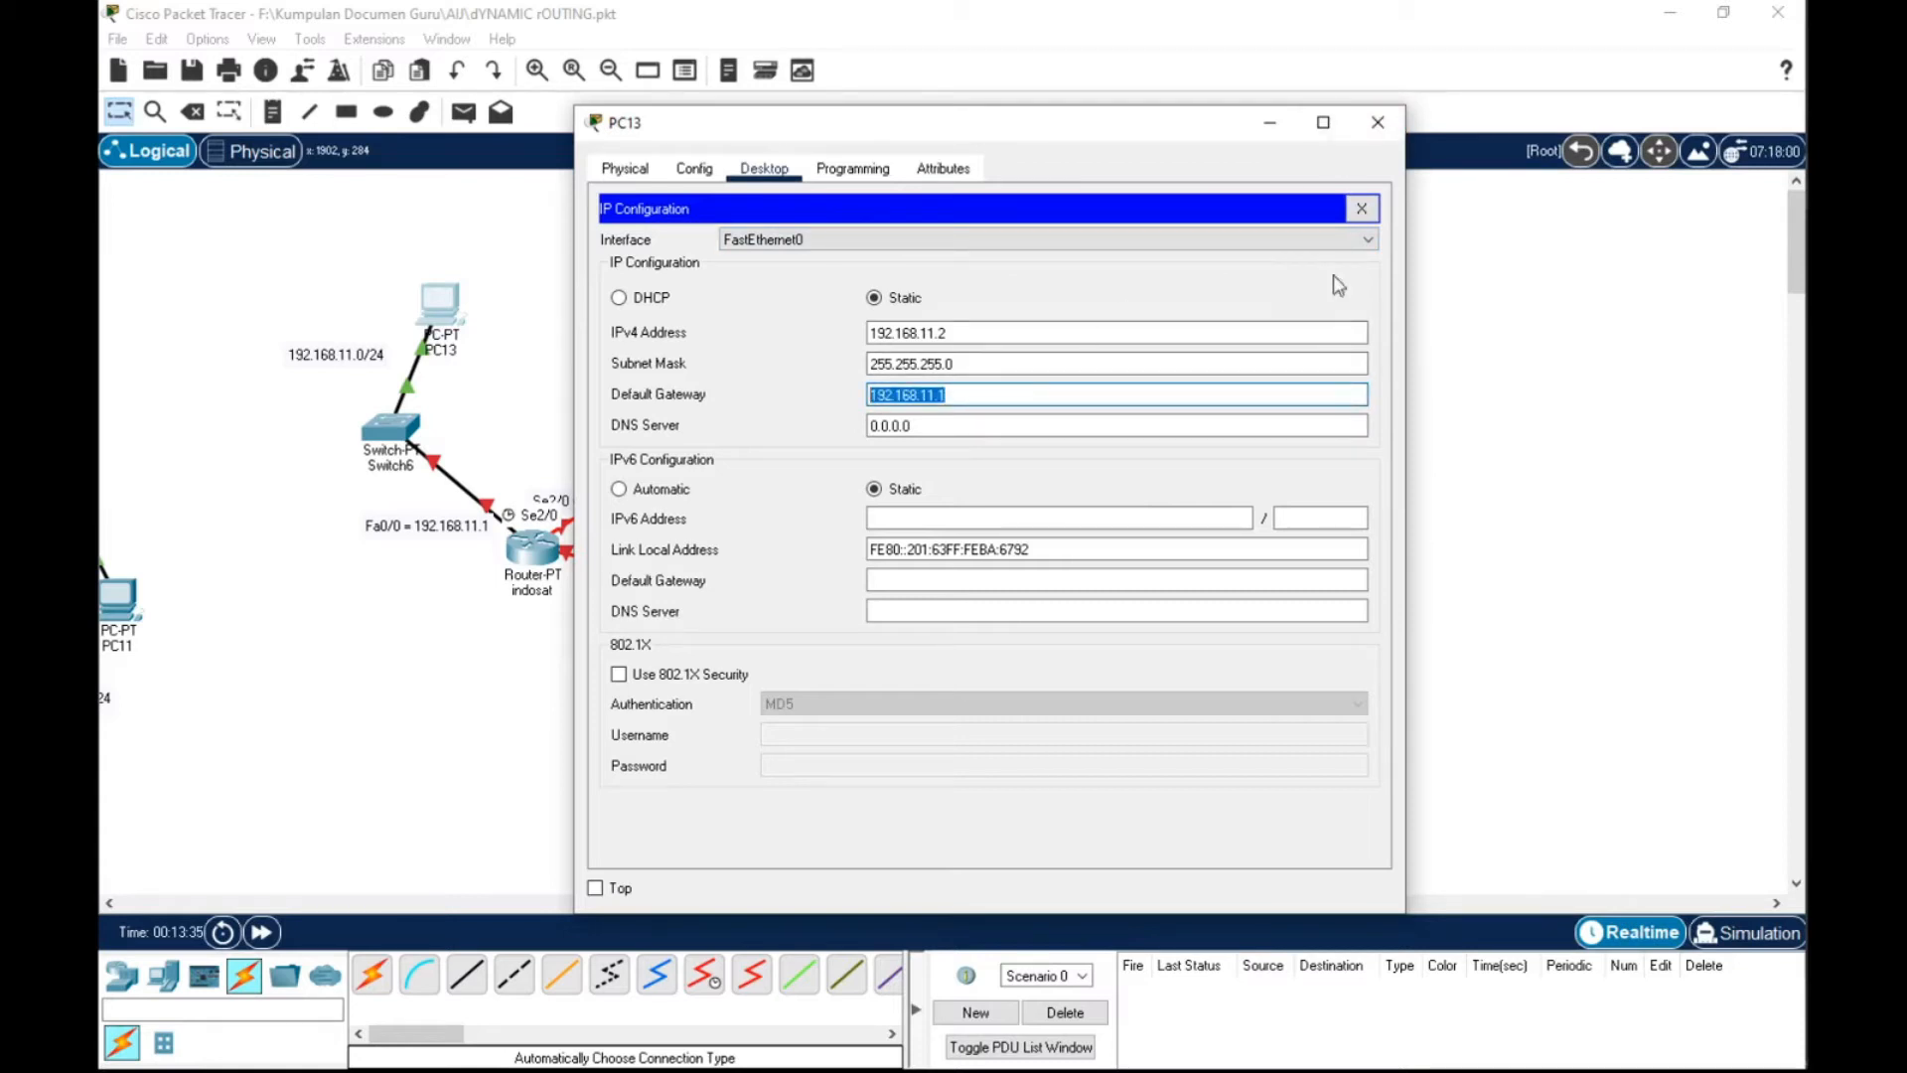
left_click(1376, 122)
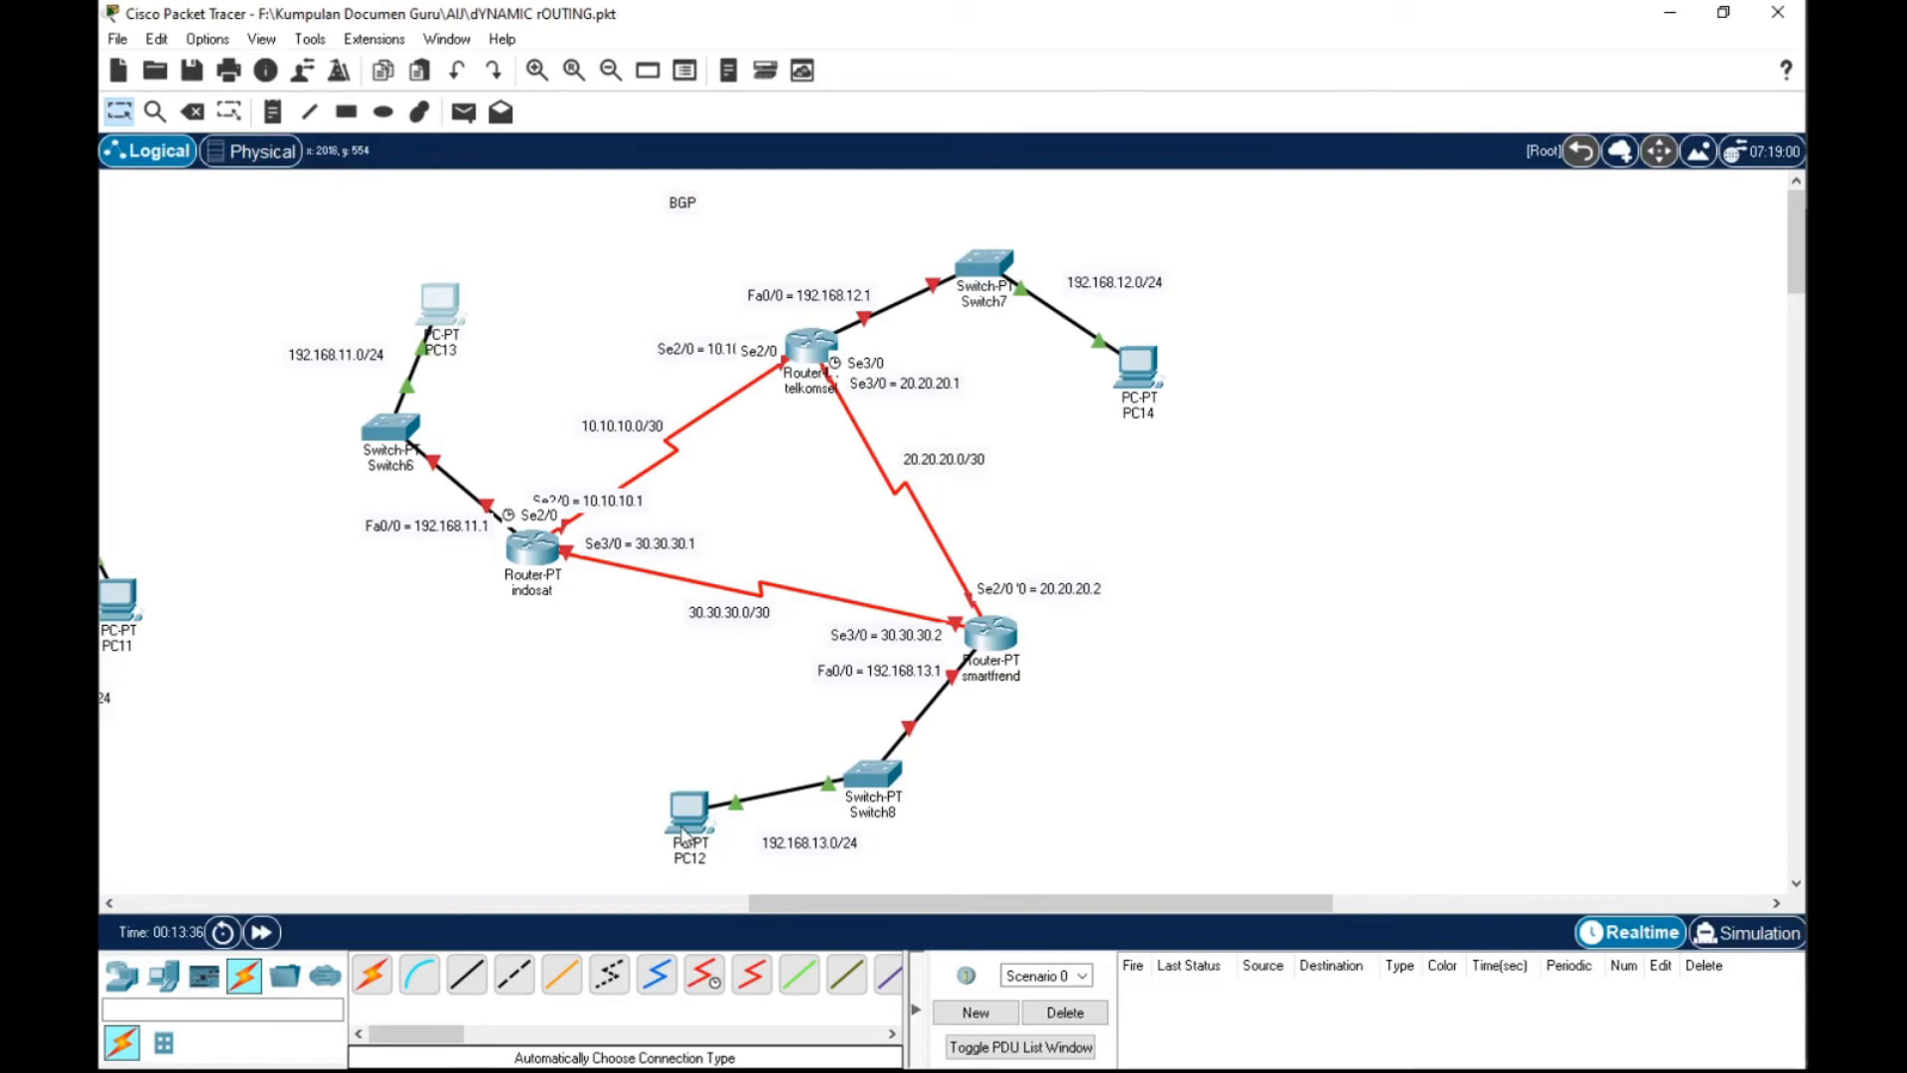
Open PC12's IP configuration and set its default gateway to 192.168.13.1
left_click(686, 824)
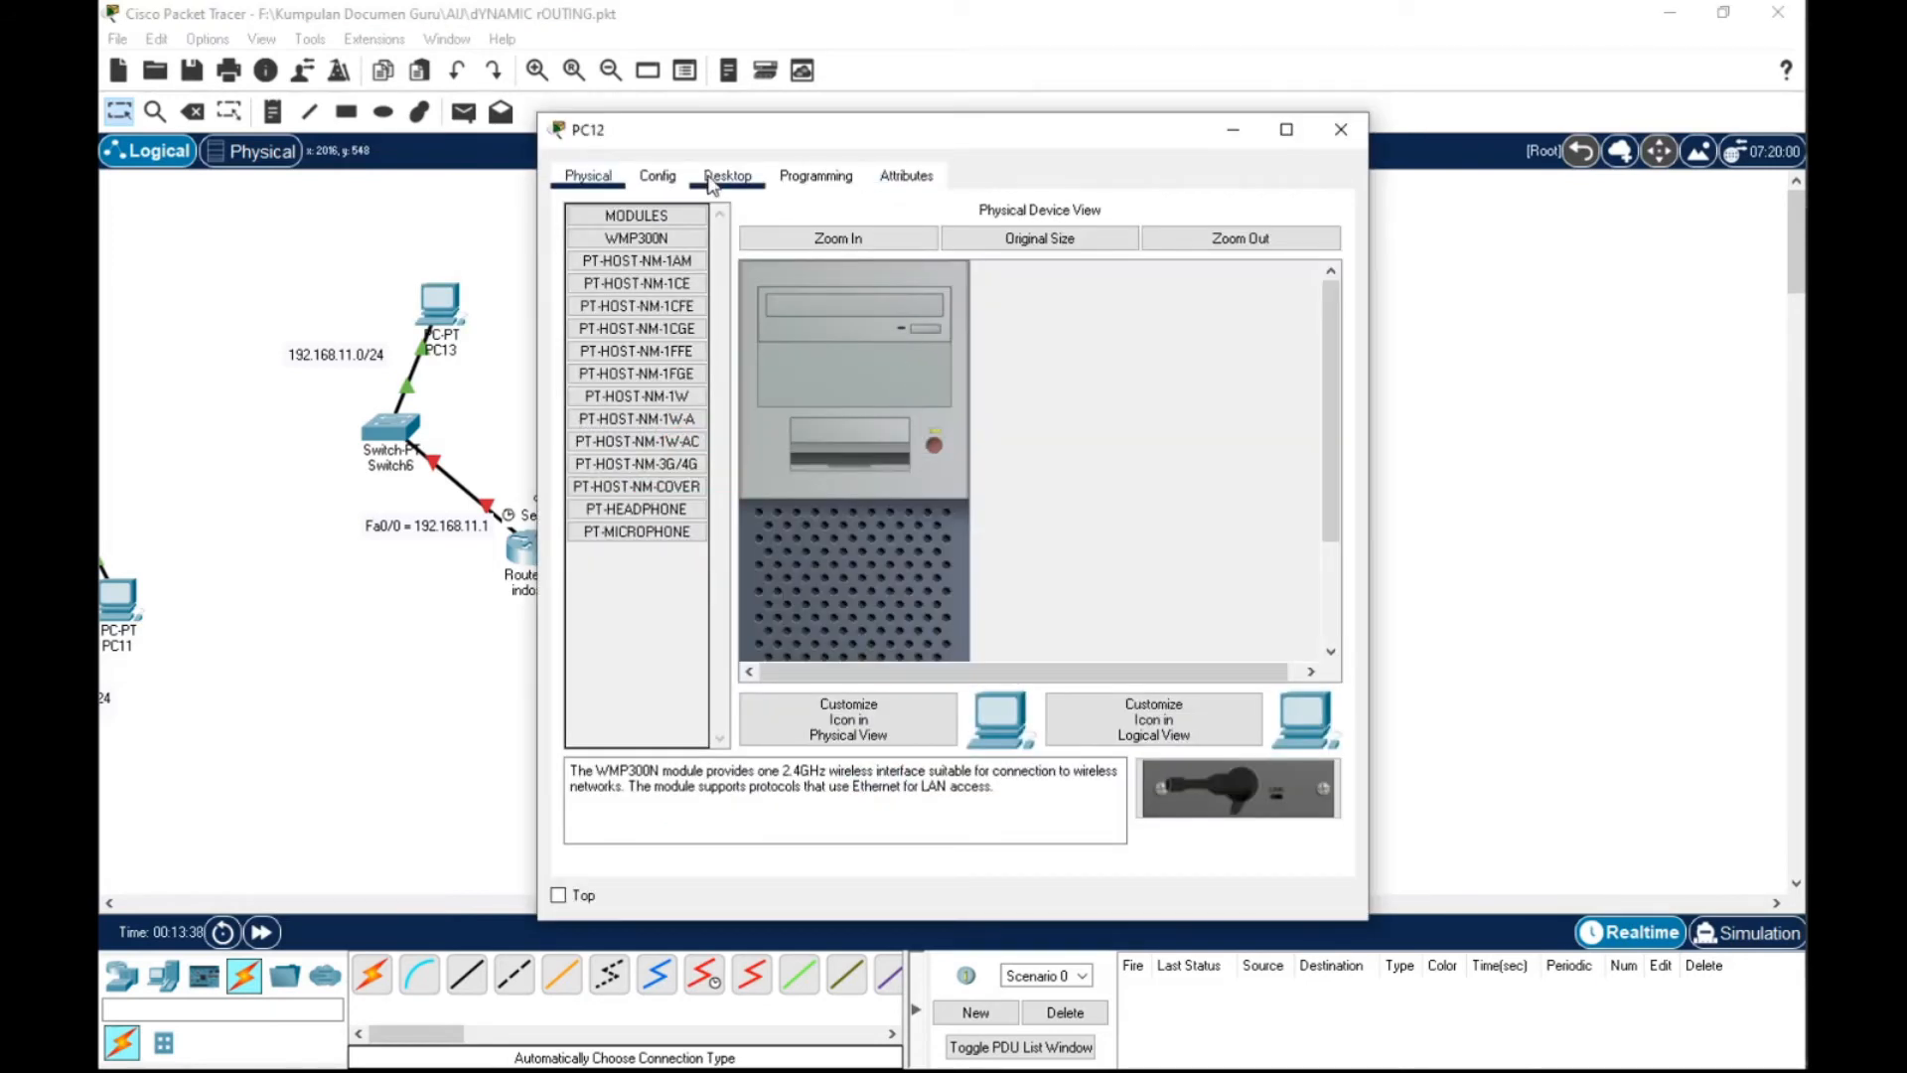
left_click(706, 181)
left_click(656, 268)
left_click(924, 401)
left_click_drag(924, 401, 763, 400)
type("192.168.11.1")
left_click(944, 342)
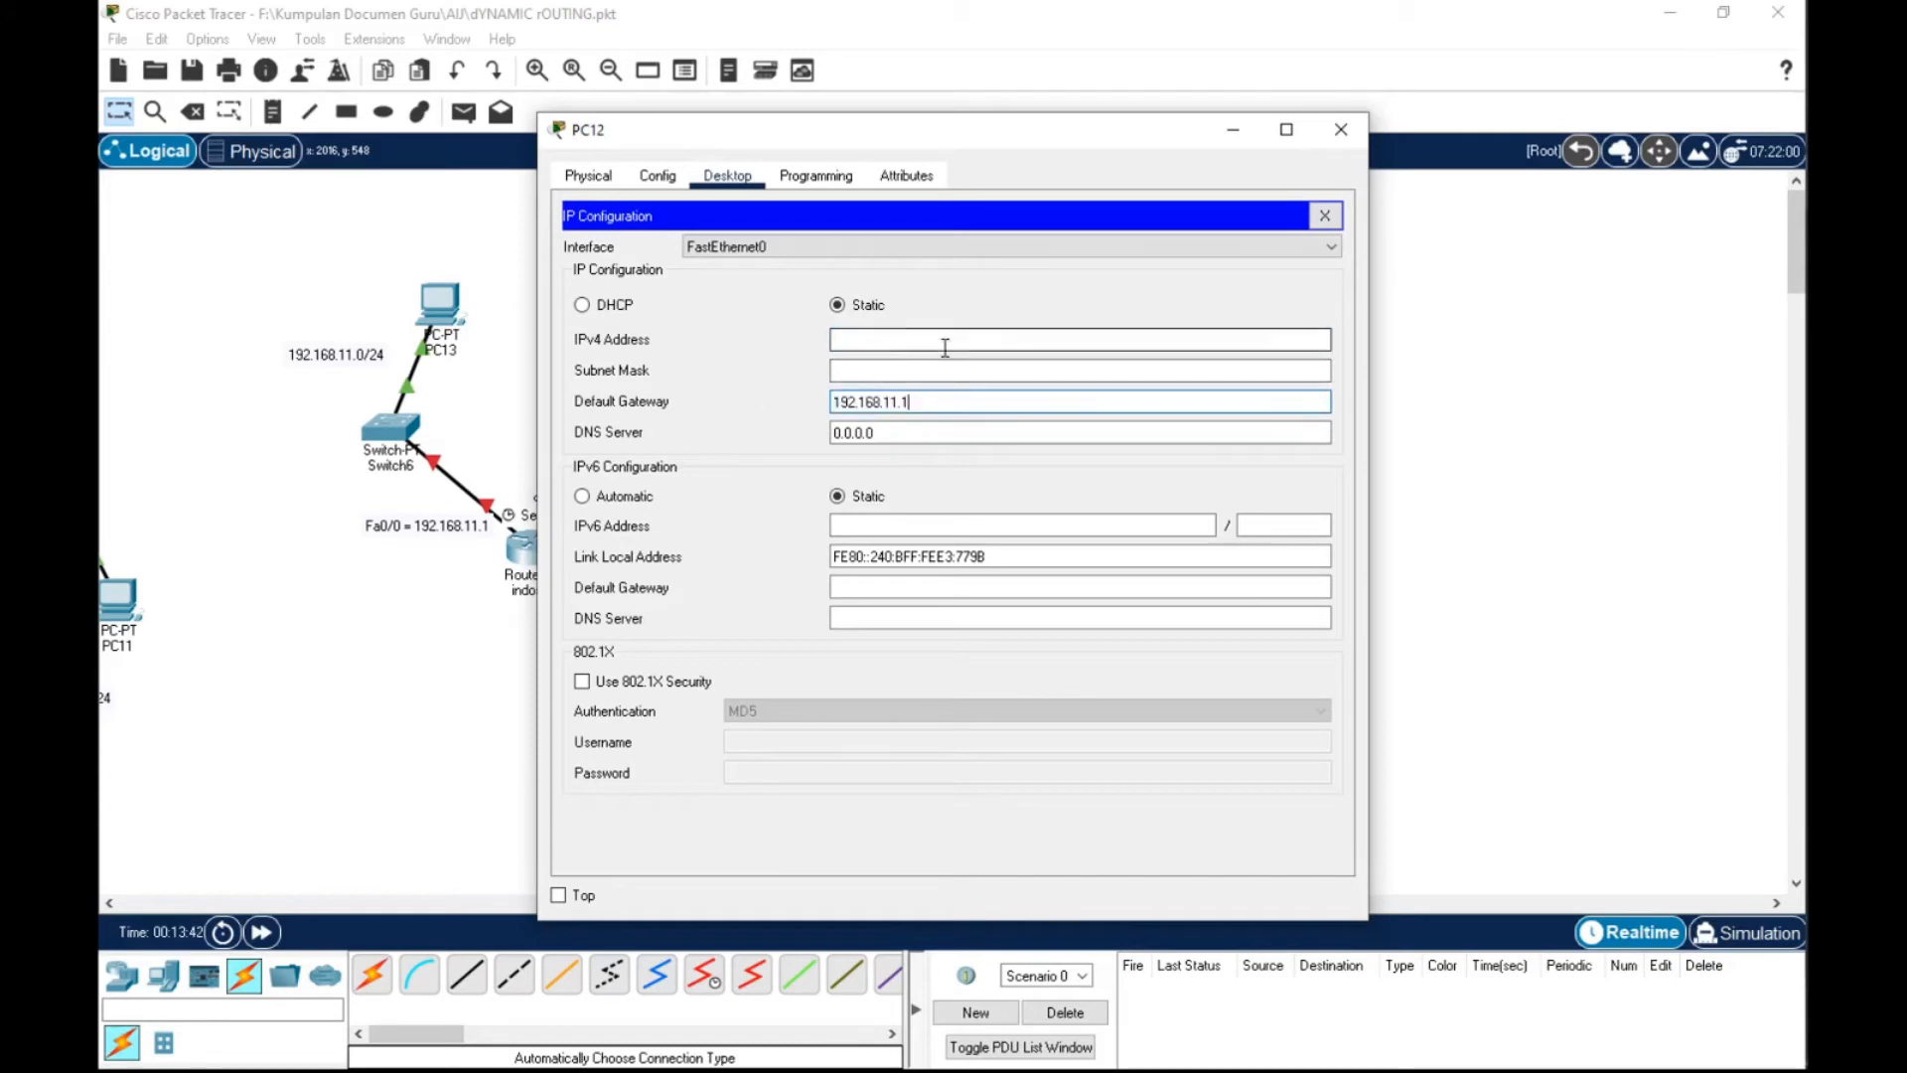
left_click(900, 401)
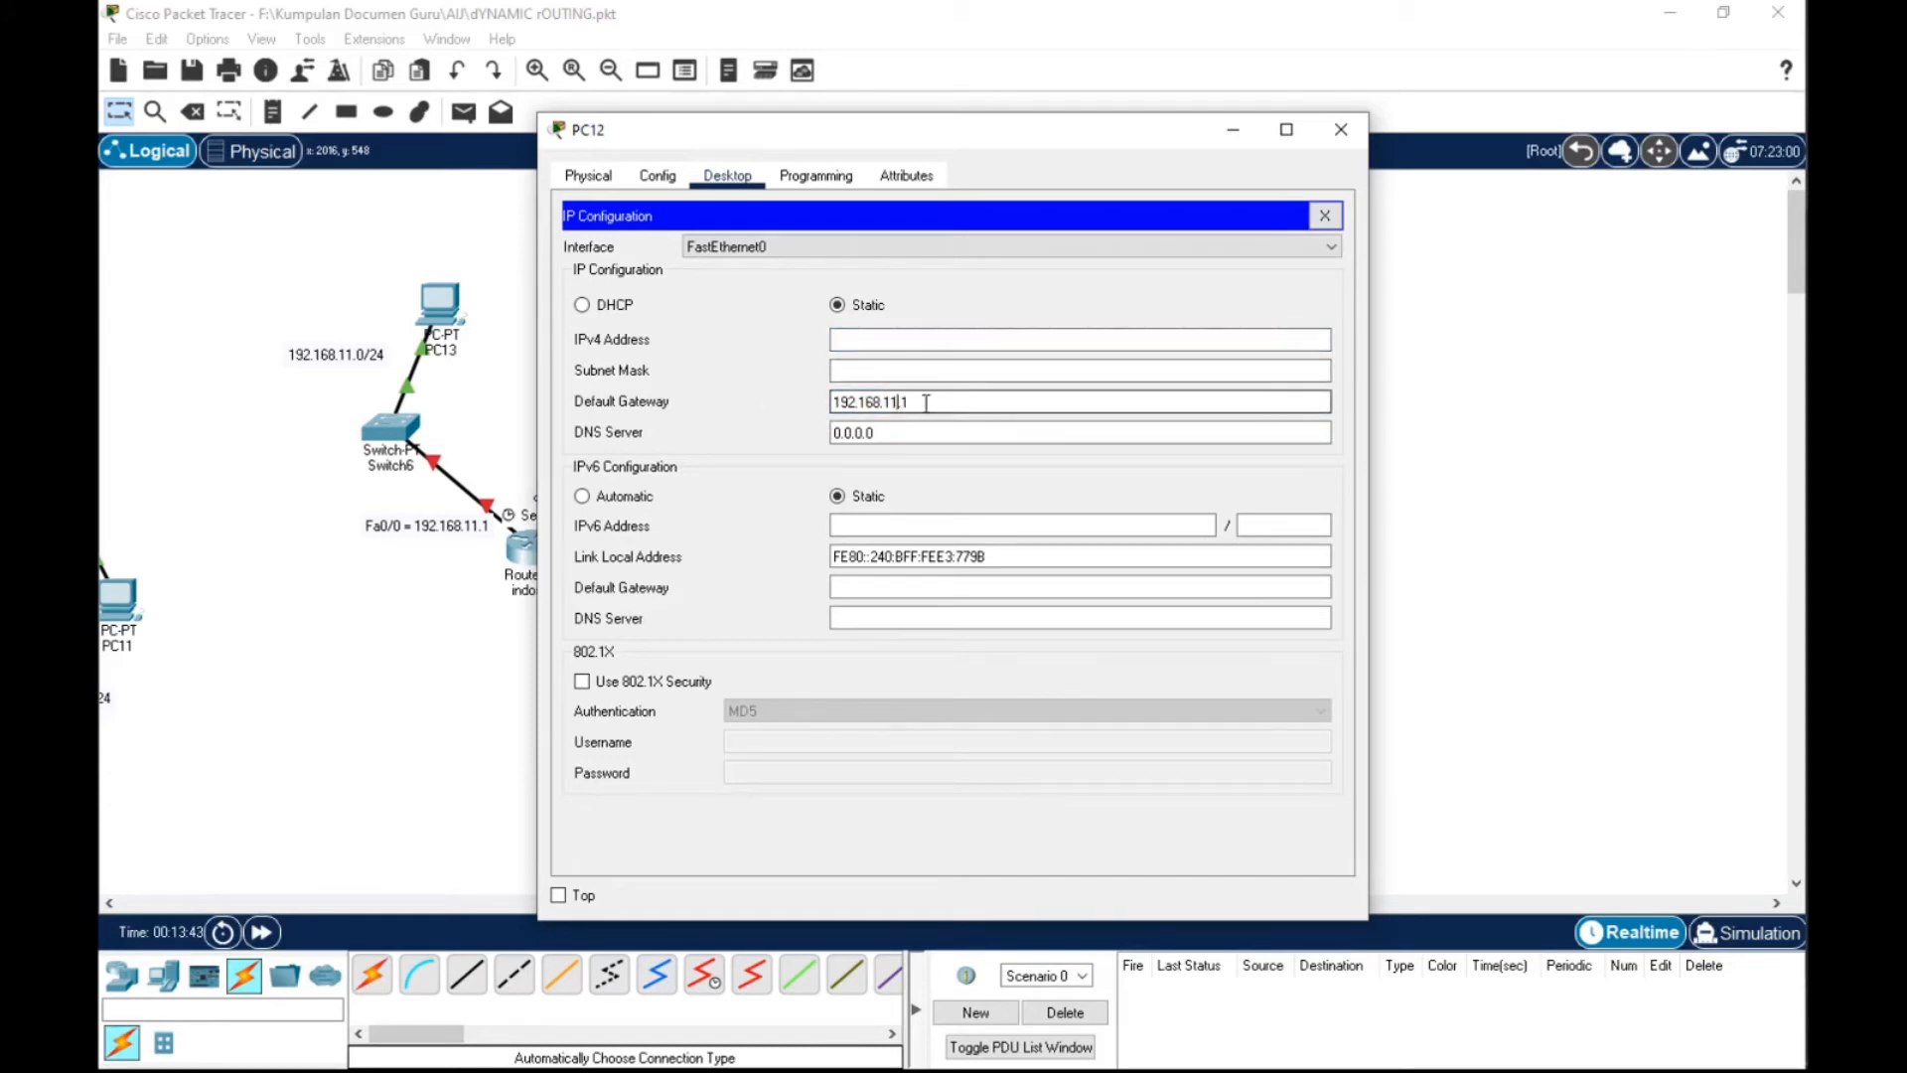
Copy PC12's default gateway into its IPv4 address, change it to 192.168.13.2, and close the window
left_click_drag(926, 401, 805, 412)
key("ctrl+c")
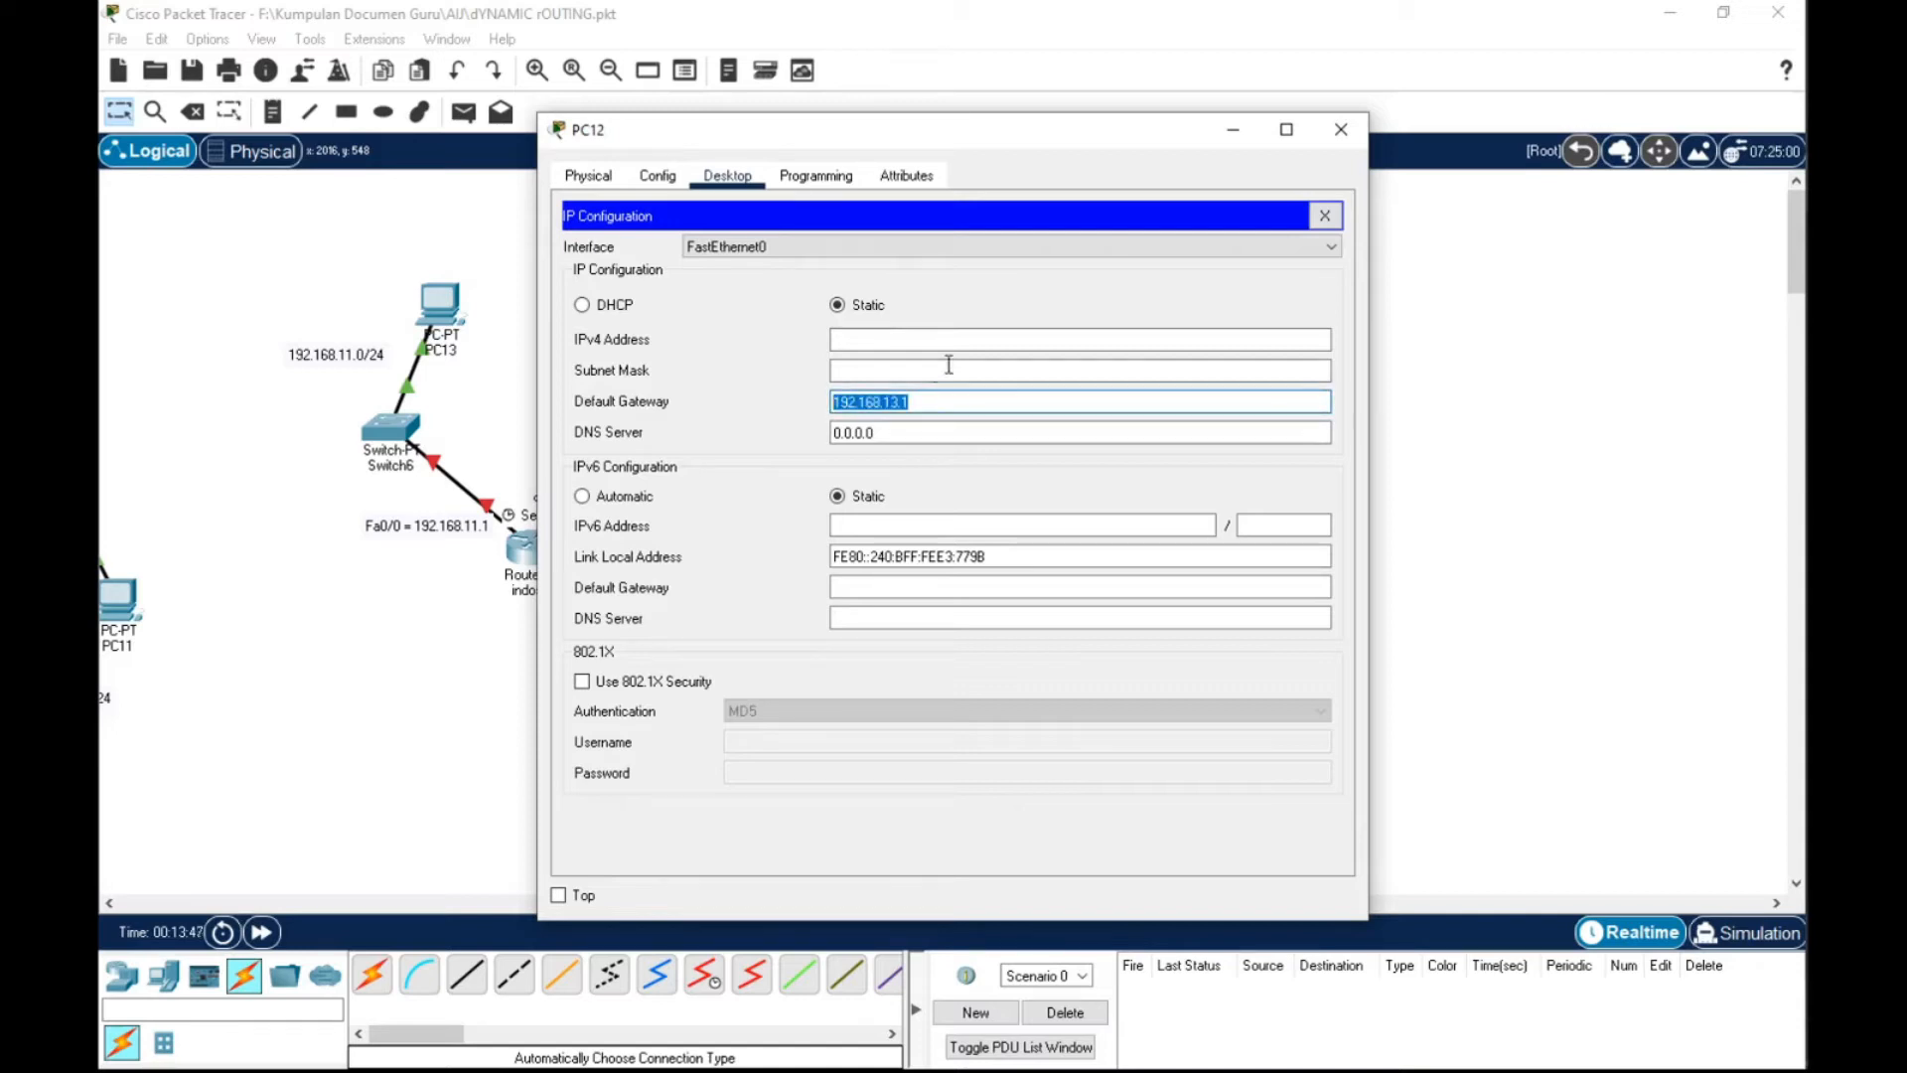
left_click(940, 345)
key("ctrl+v")
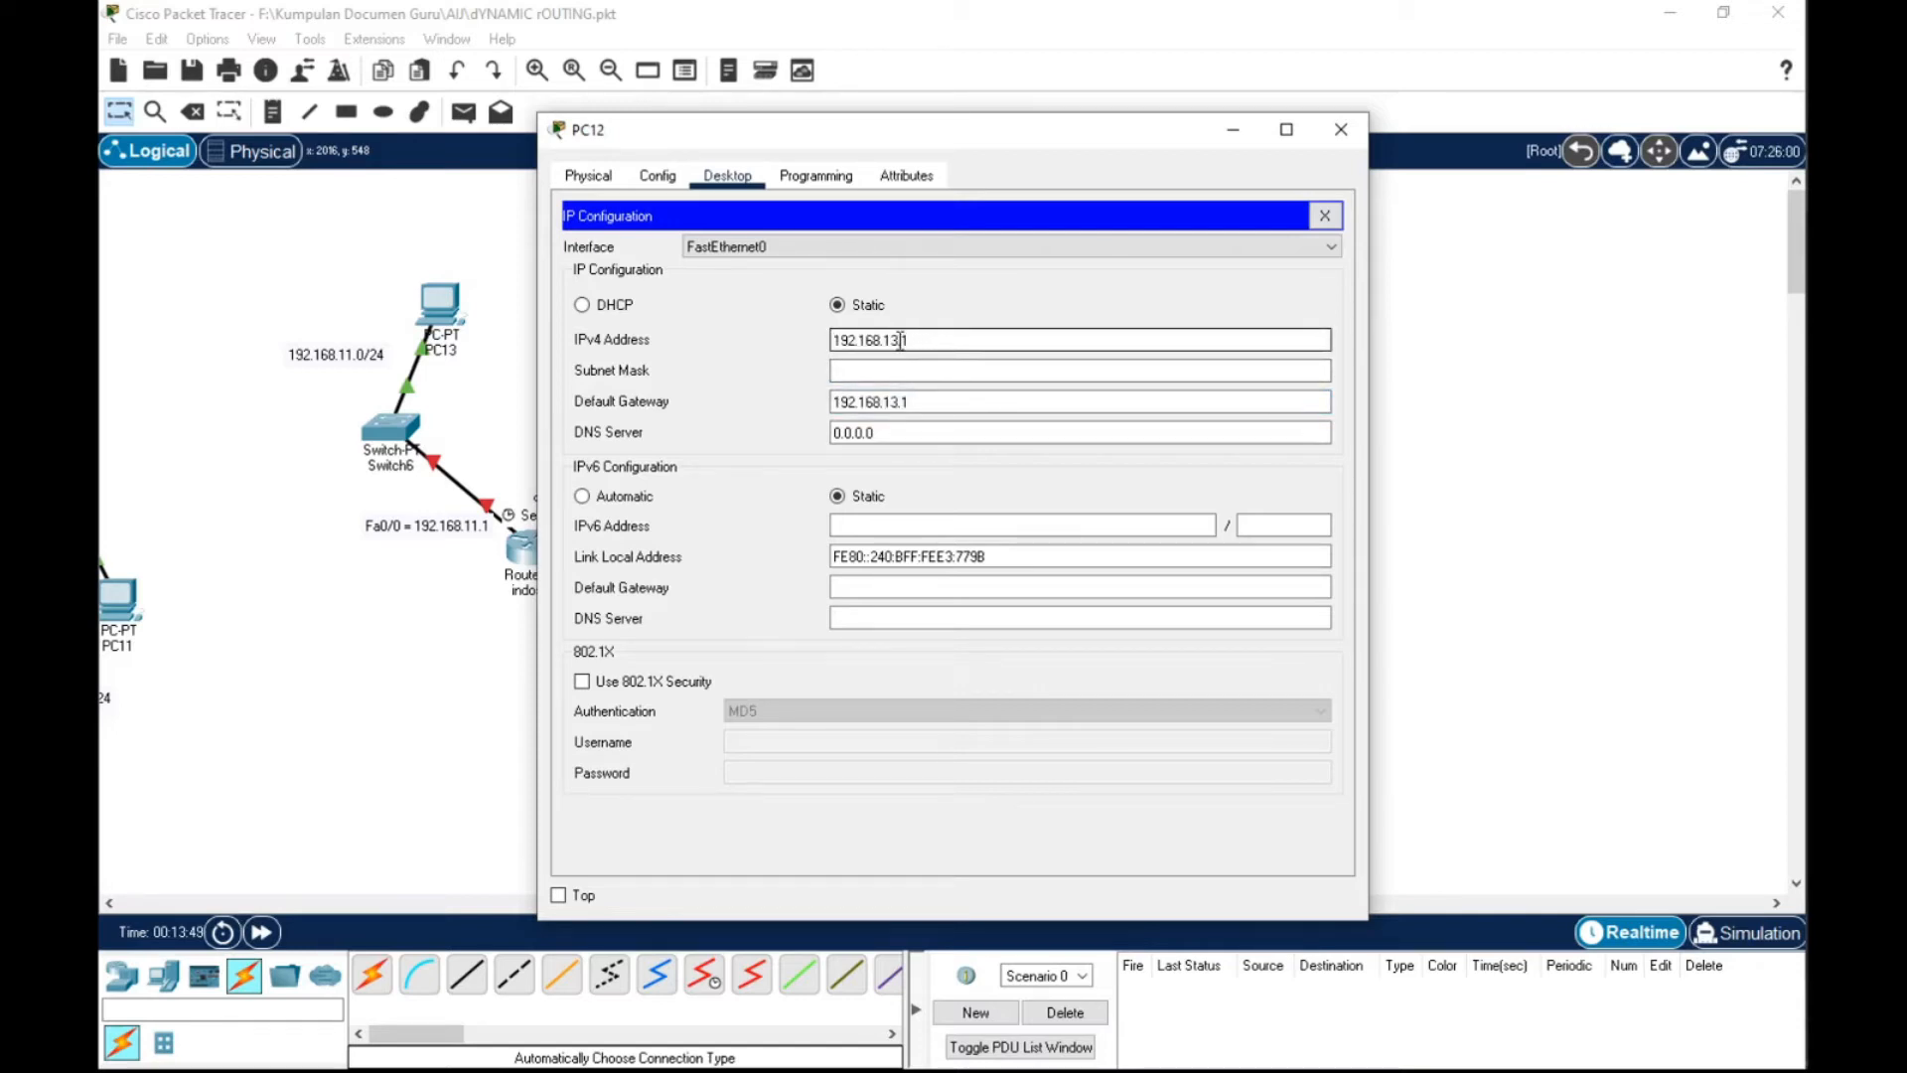
type("2")
left_click(1346, 133)
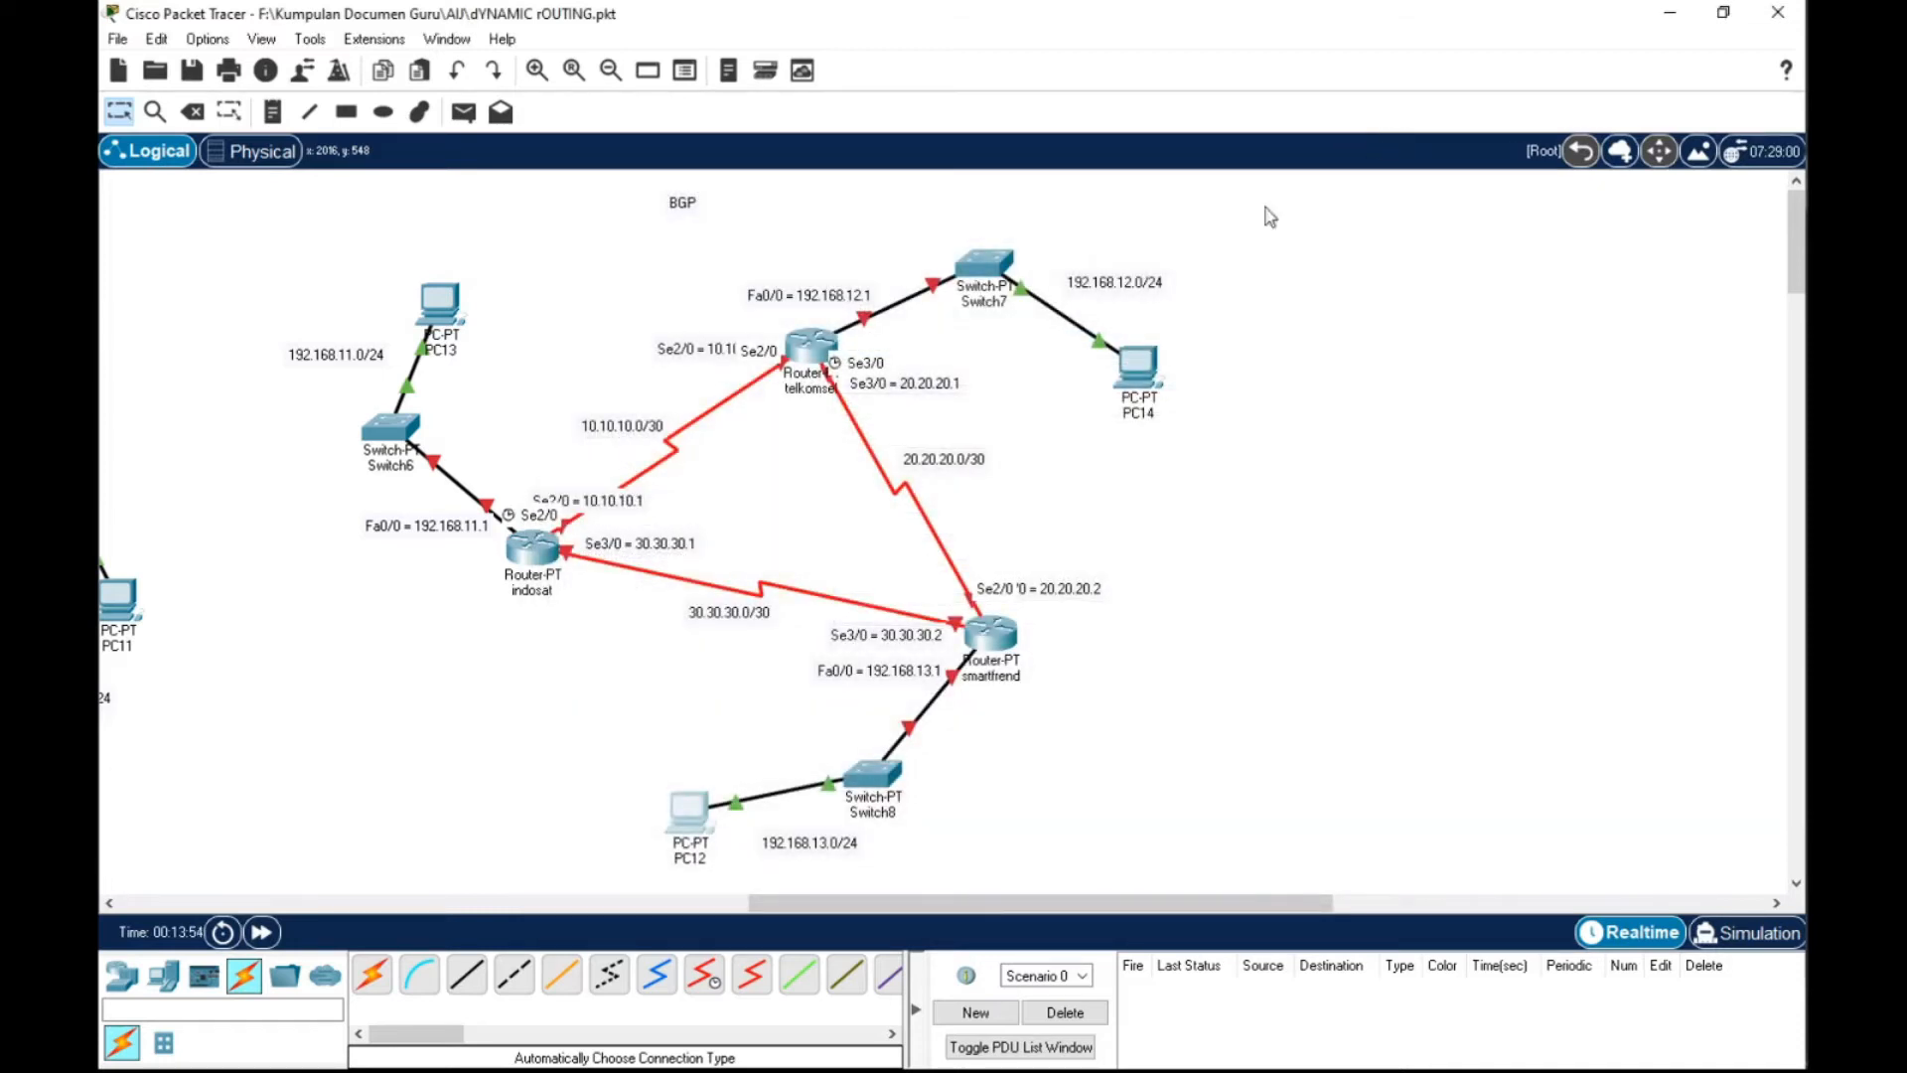
Open PC14's IP configuration, move the window off the topology, and enter 192.168.12.1 as its IPv4 address
left_click(1138, 366)
left_click(727, 176)
left_click(663, 256)
left_click_drag(1085, 136, 731, 127)
left_click(550, 327)
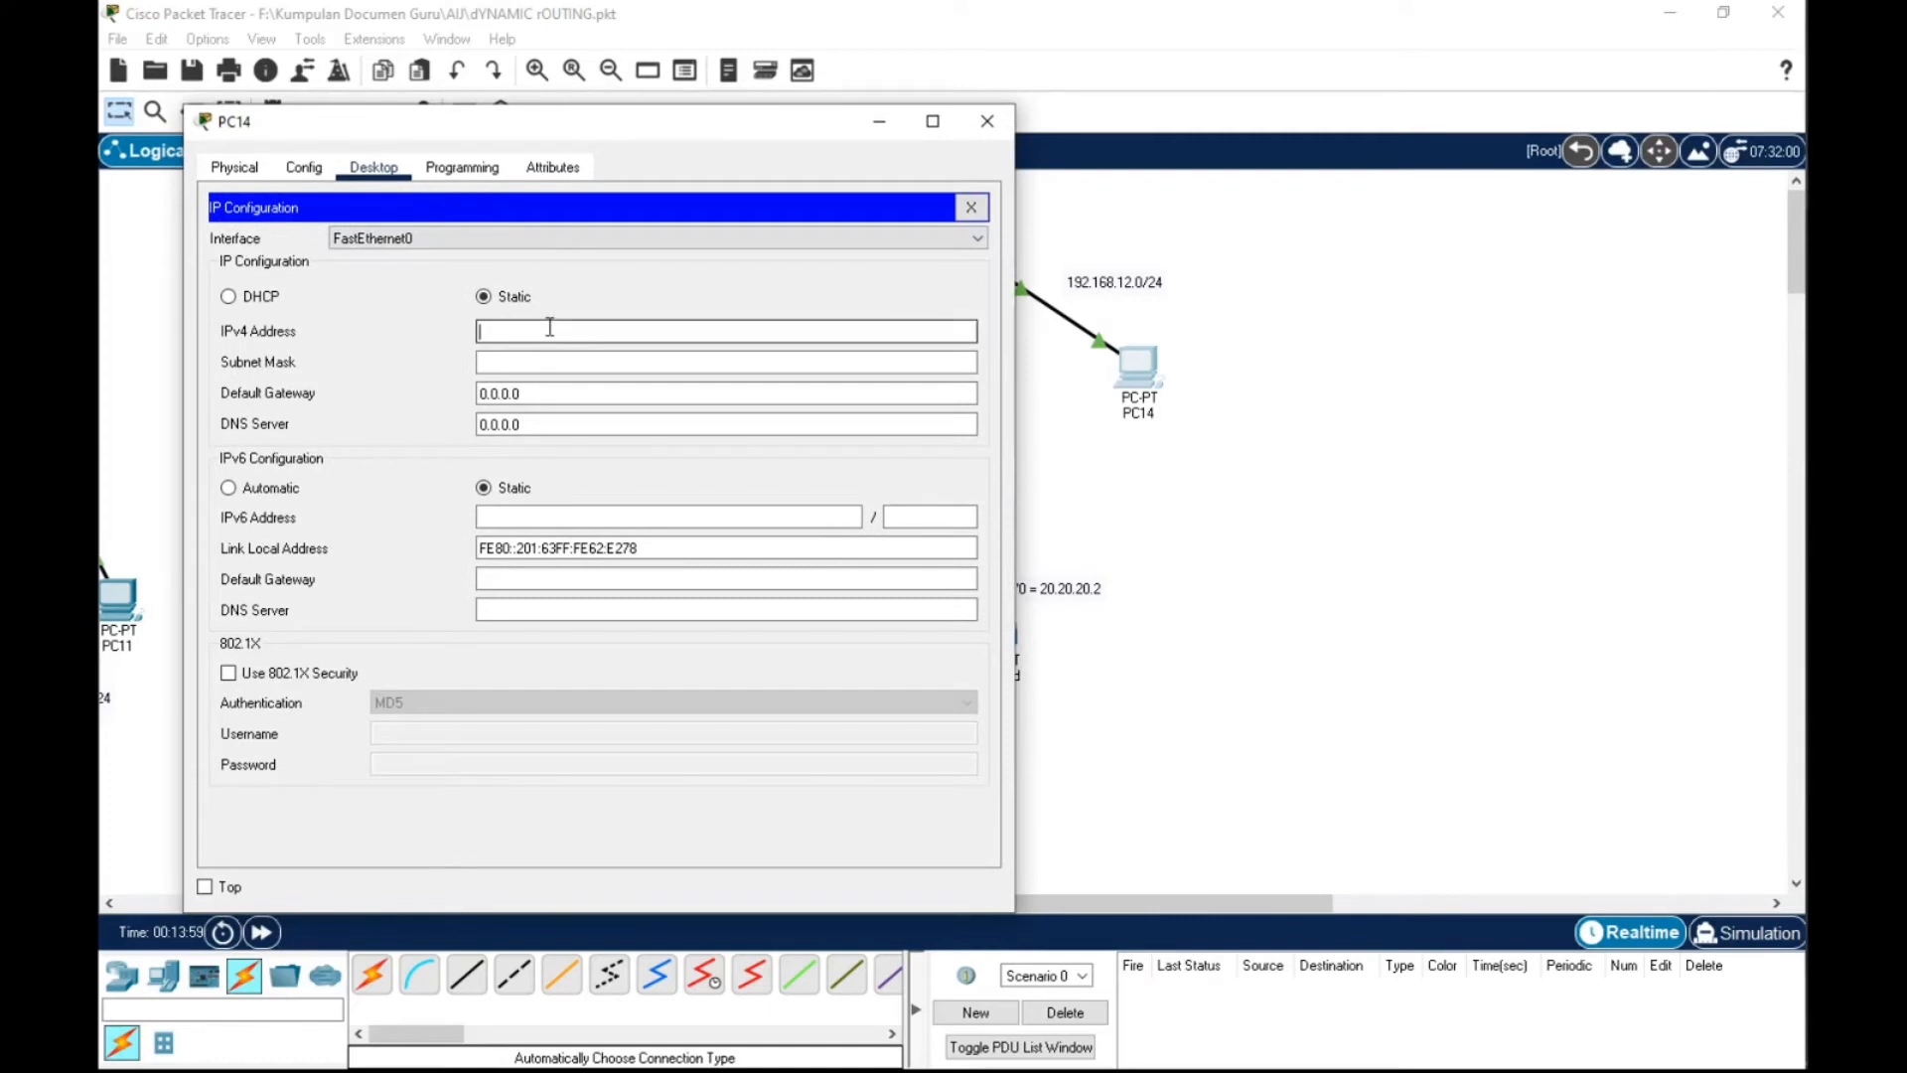
key("ctrl+v")
type("2")
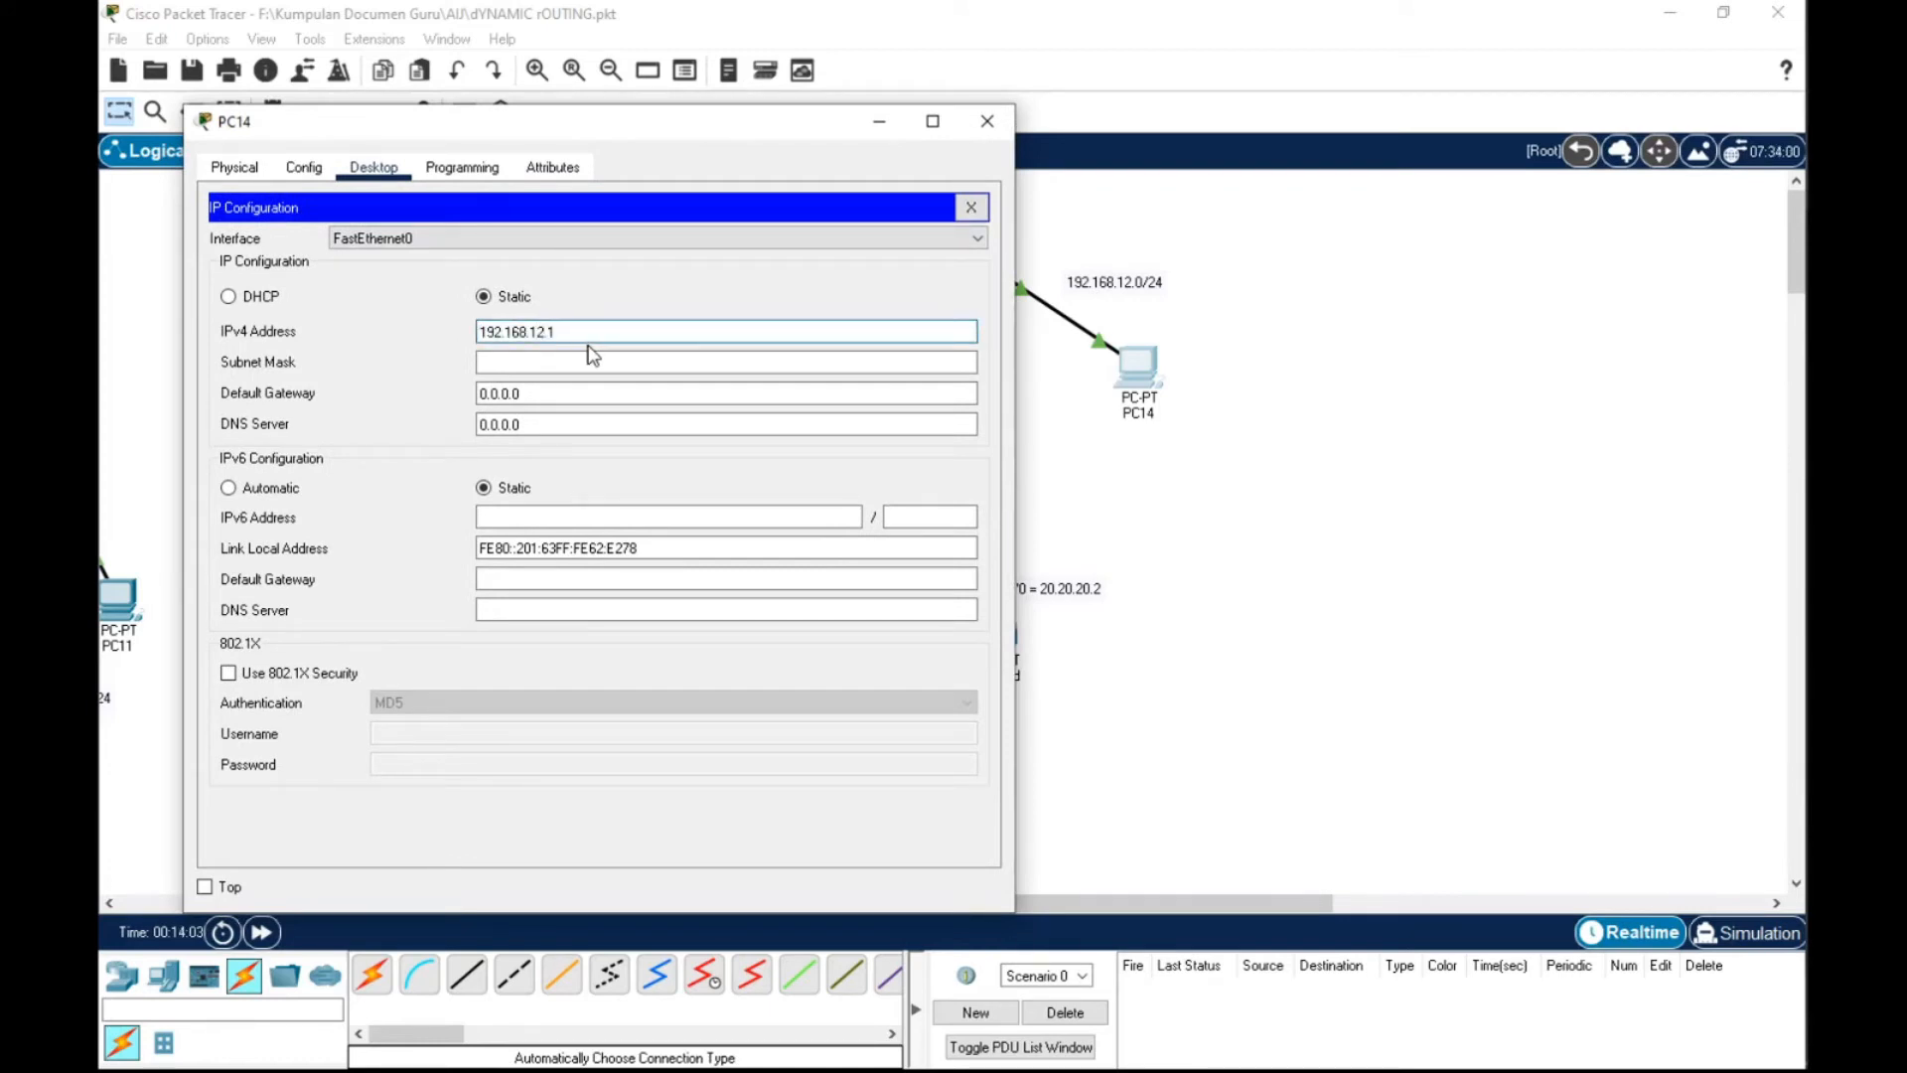
Change PC14's IPv4 address to 192.168.12.2 with subnet mask 255.255.255.0 and default gateway 192.168.12.1, and close its window
left_click_drag(584, 331, 404, 345)
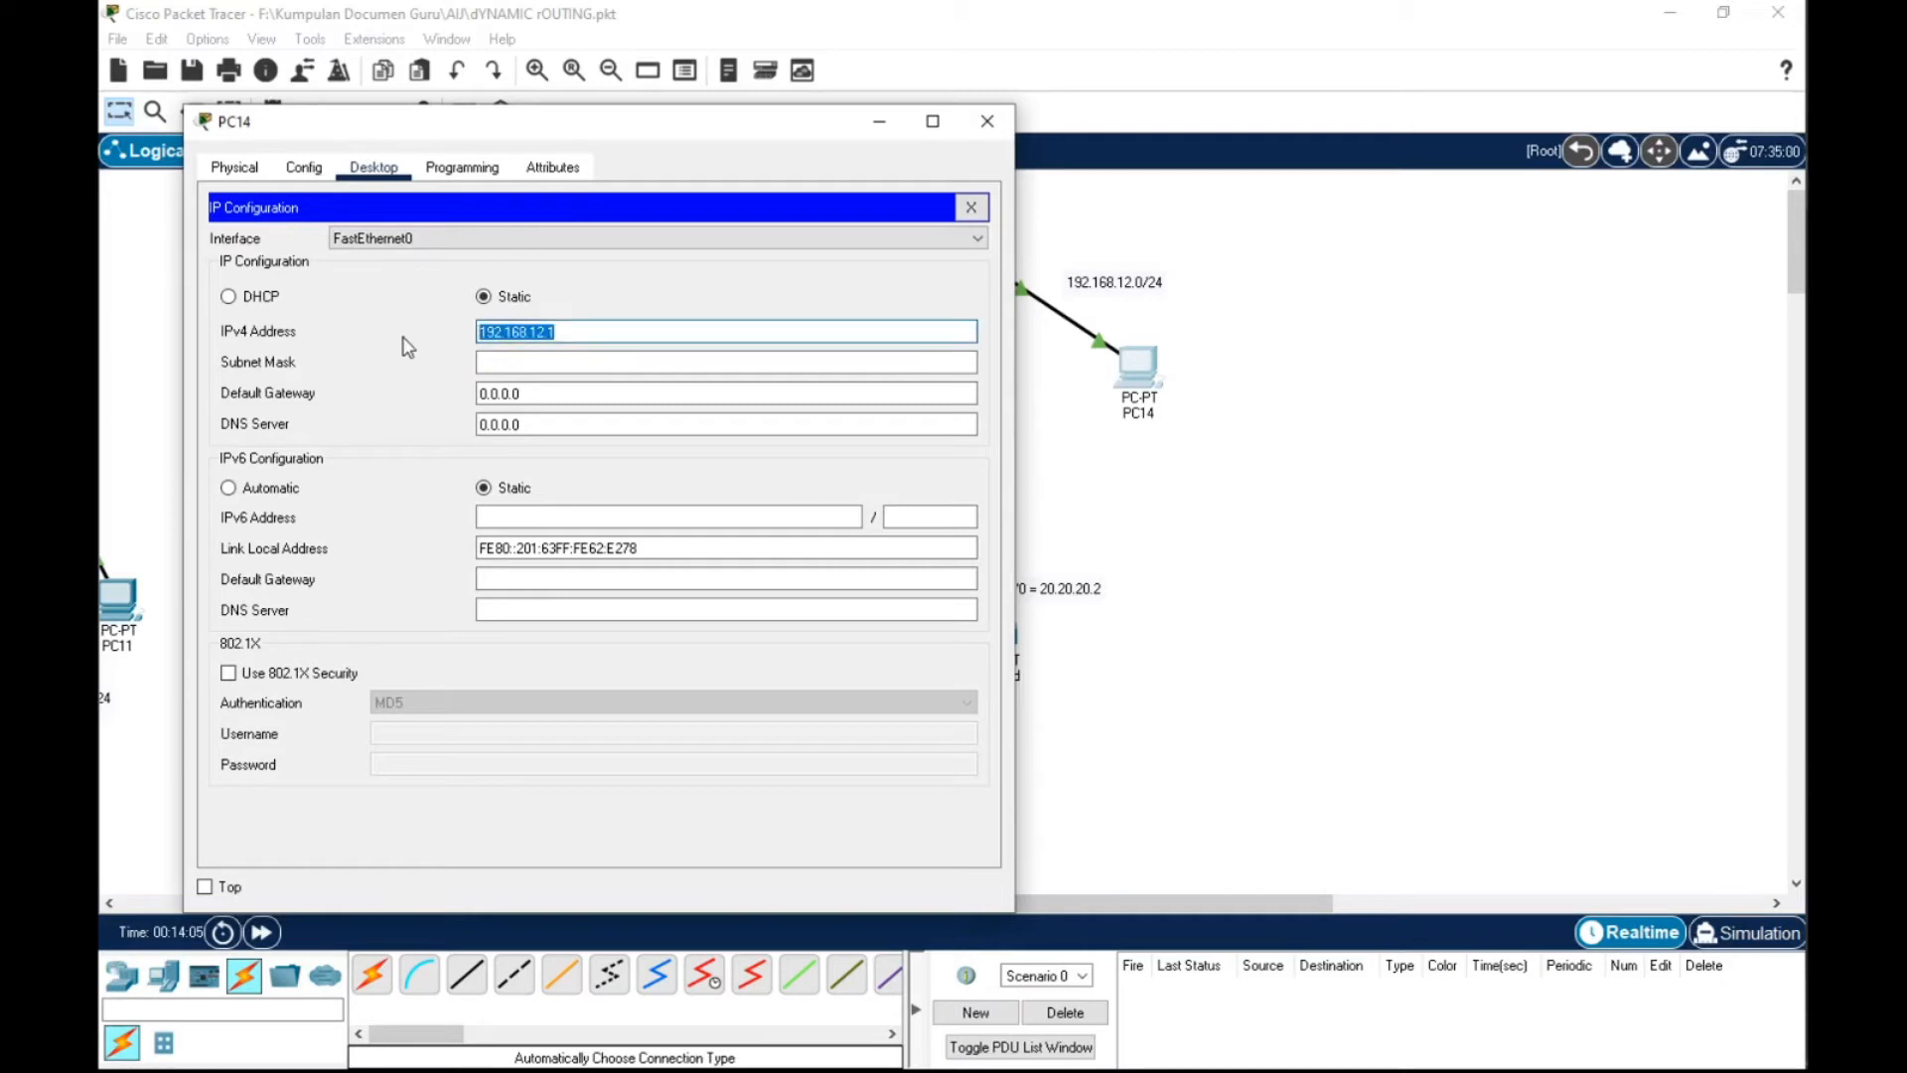
left_click(573, 331)
type(".2")
key("Tab")
key("Tab")
type("192.168.12.1")
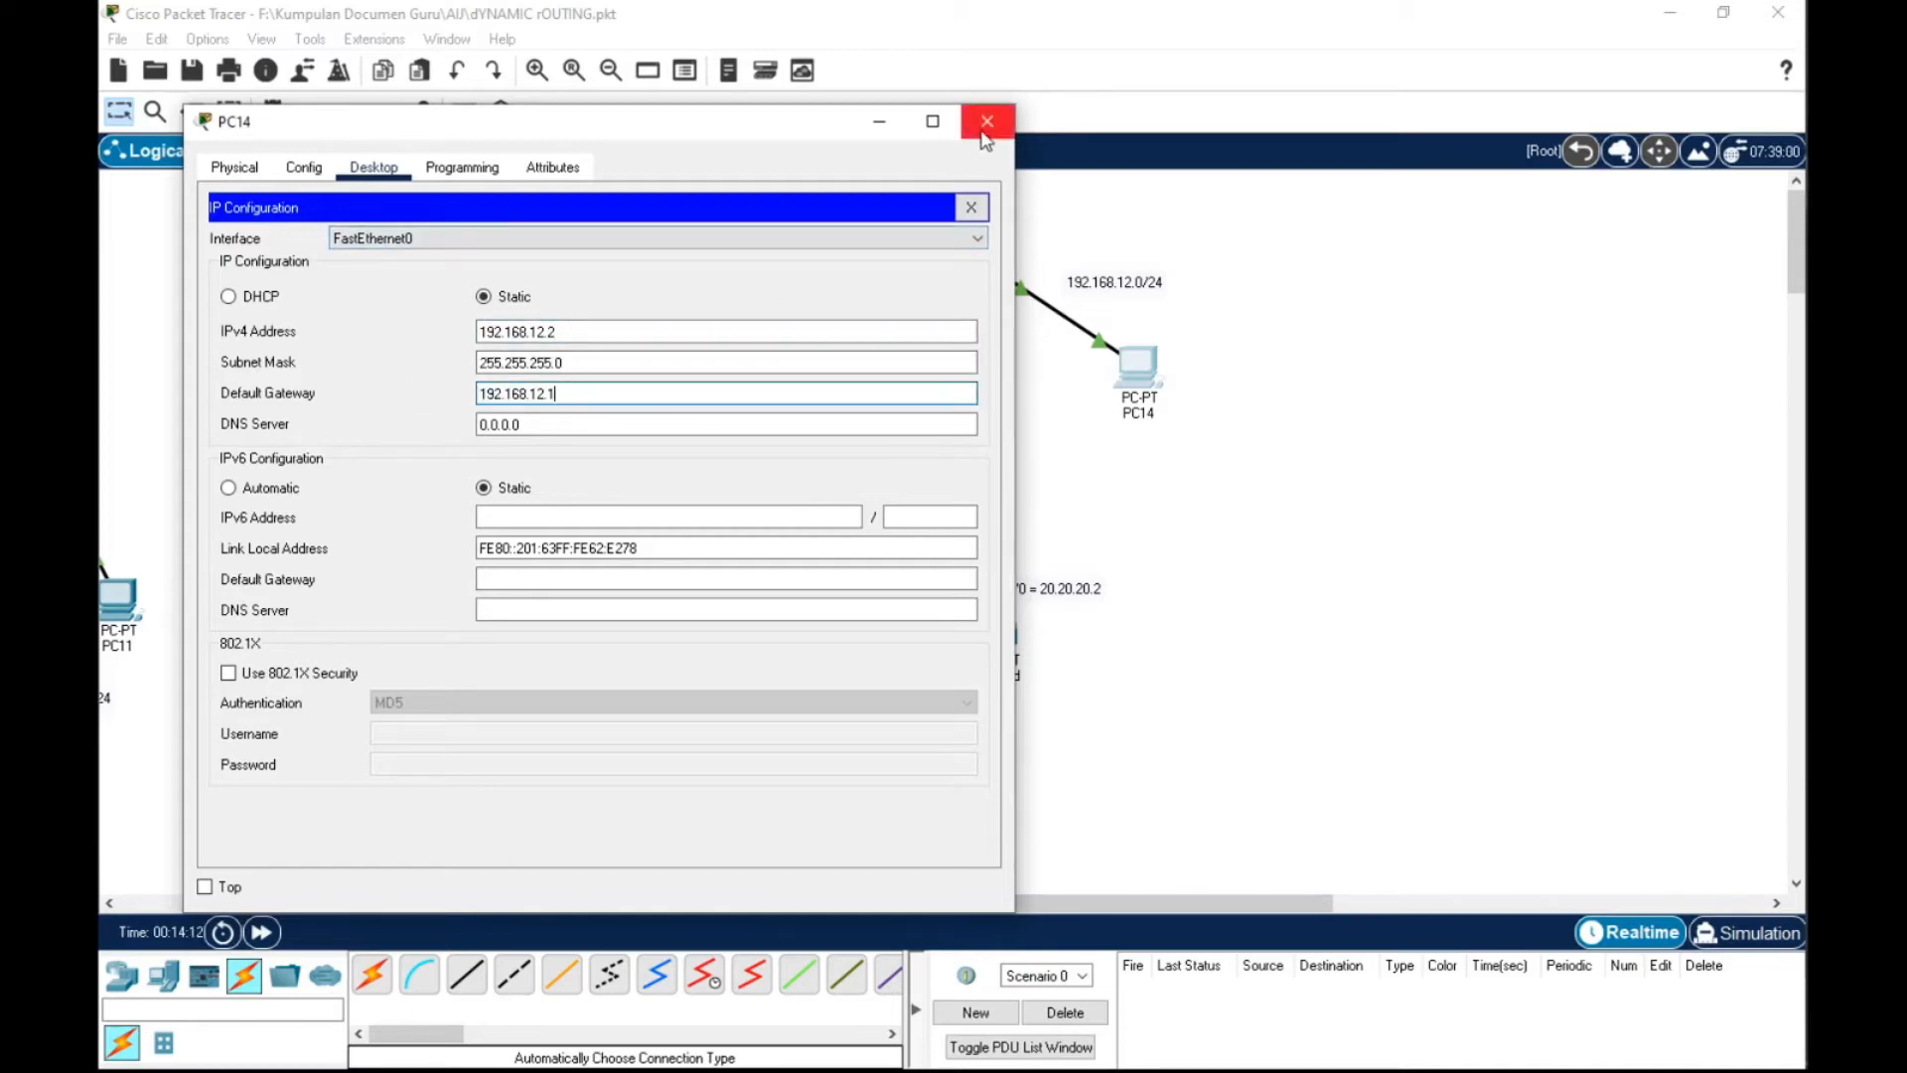
left_click(986, 122)
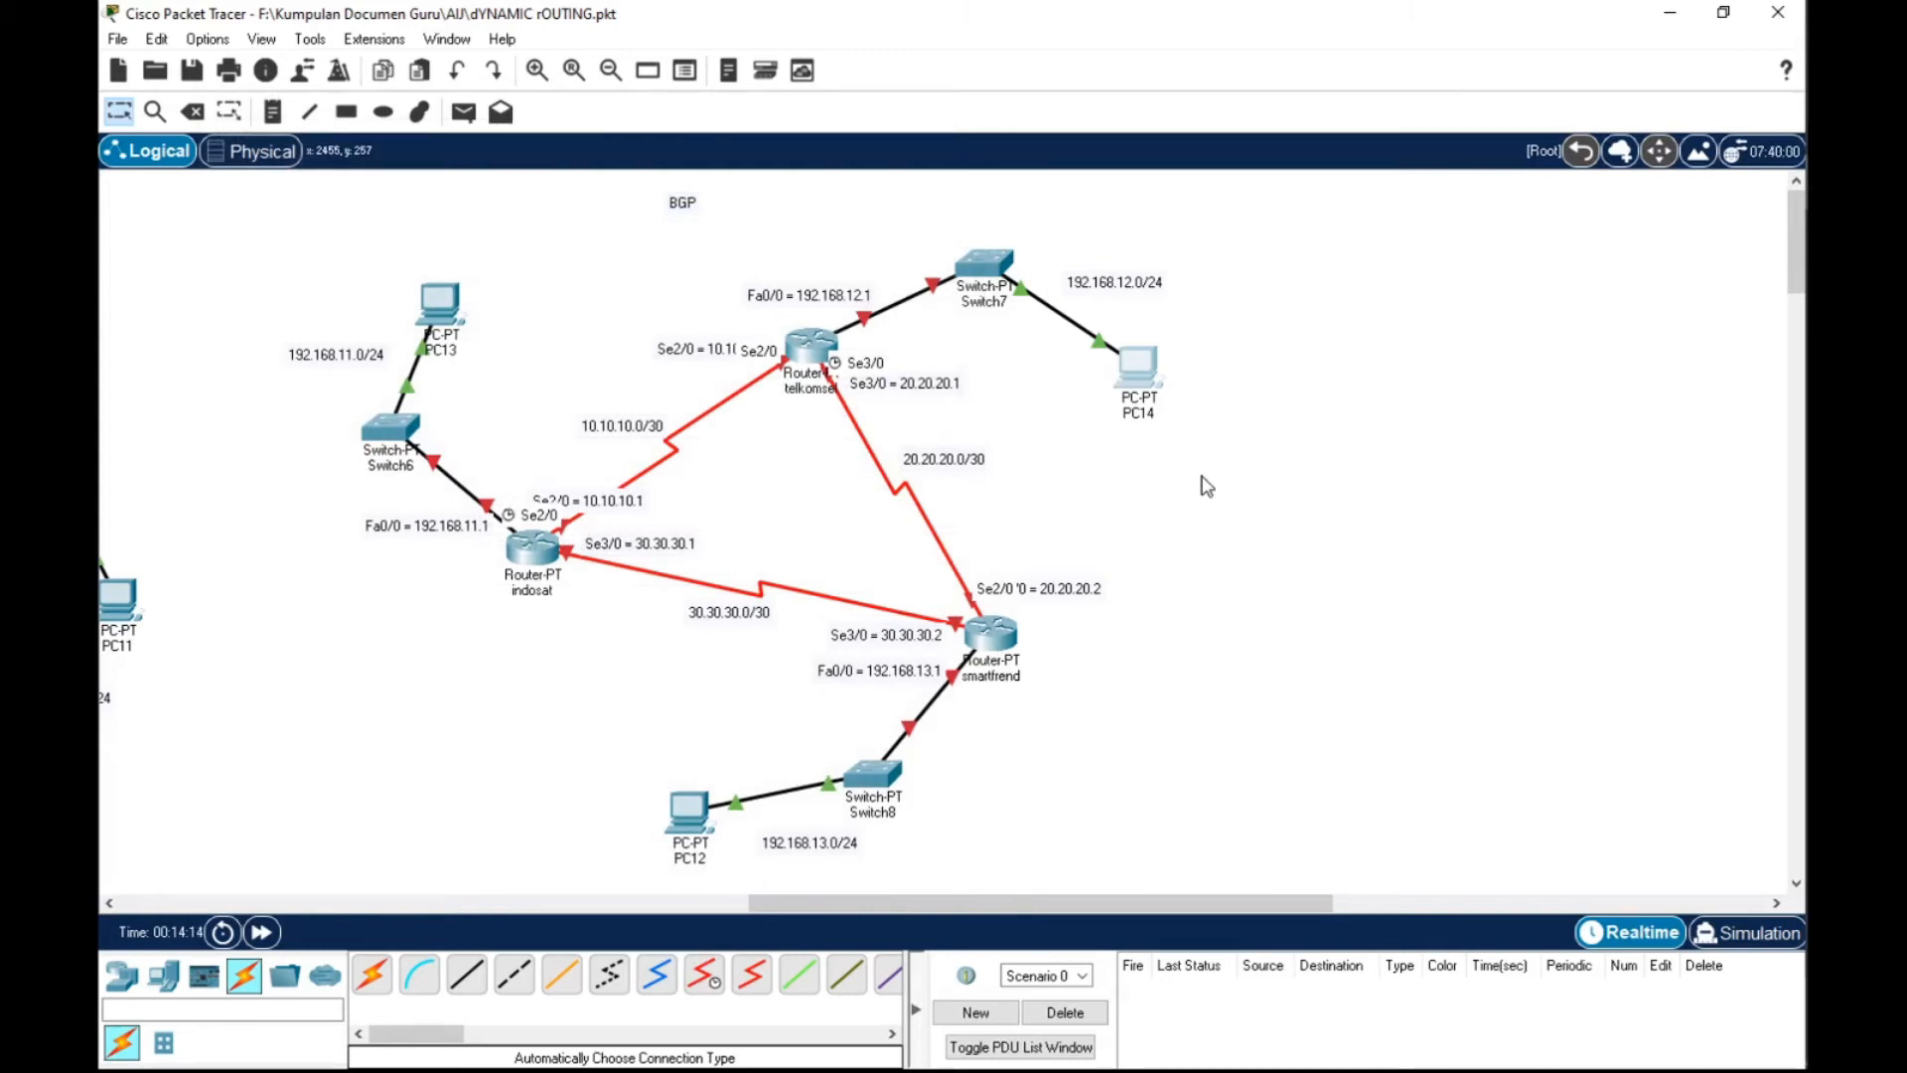
Shift the telkomsel router slightly upward and reposition its Se3/0 = 20.20.20.1 note beside it
left_click_drag(812, 345, 852, 279)
left_click_drag(897, 374, 907, 351)
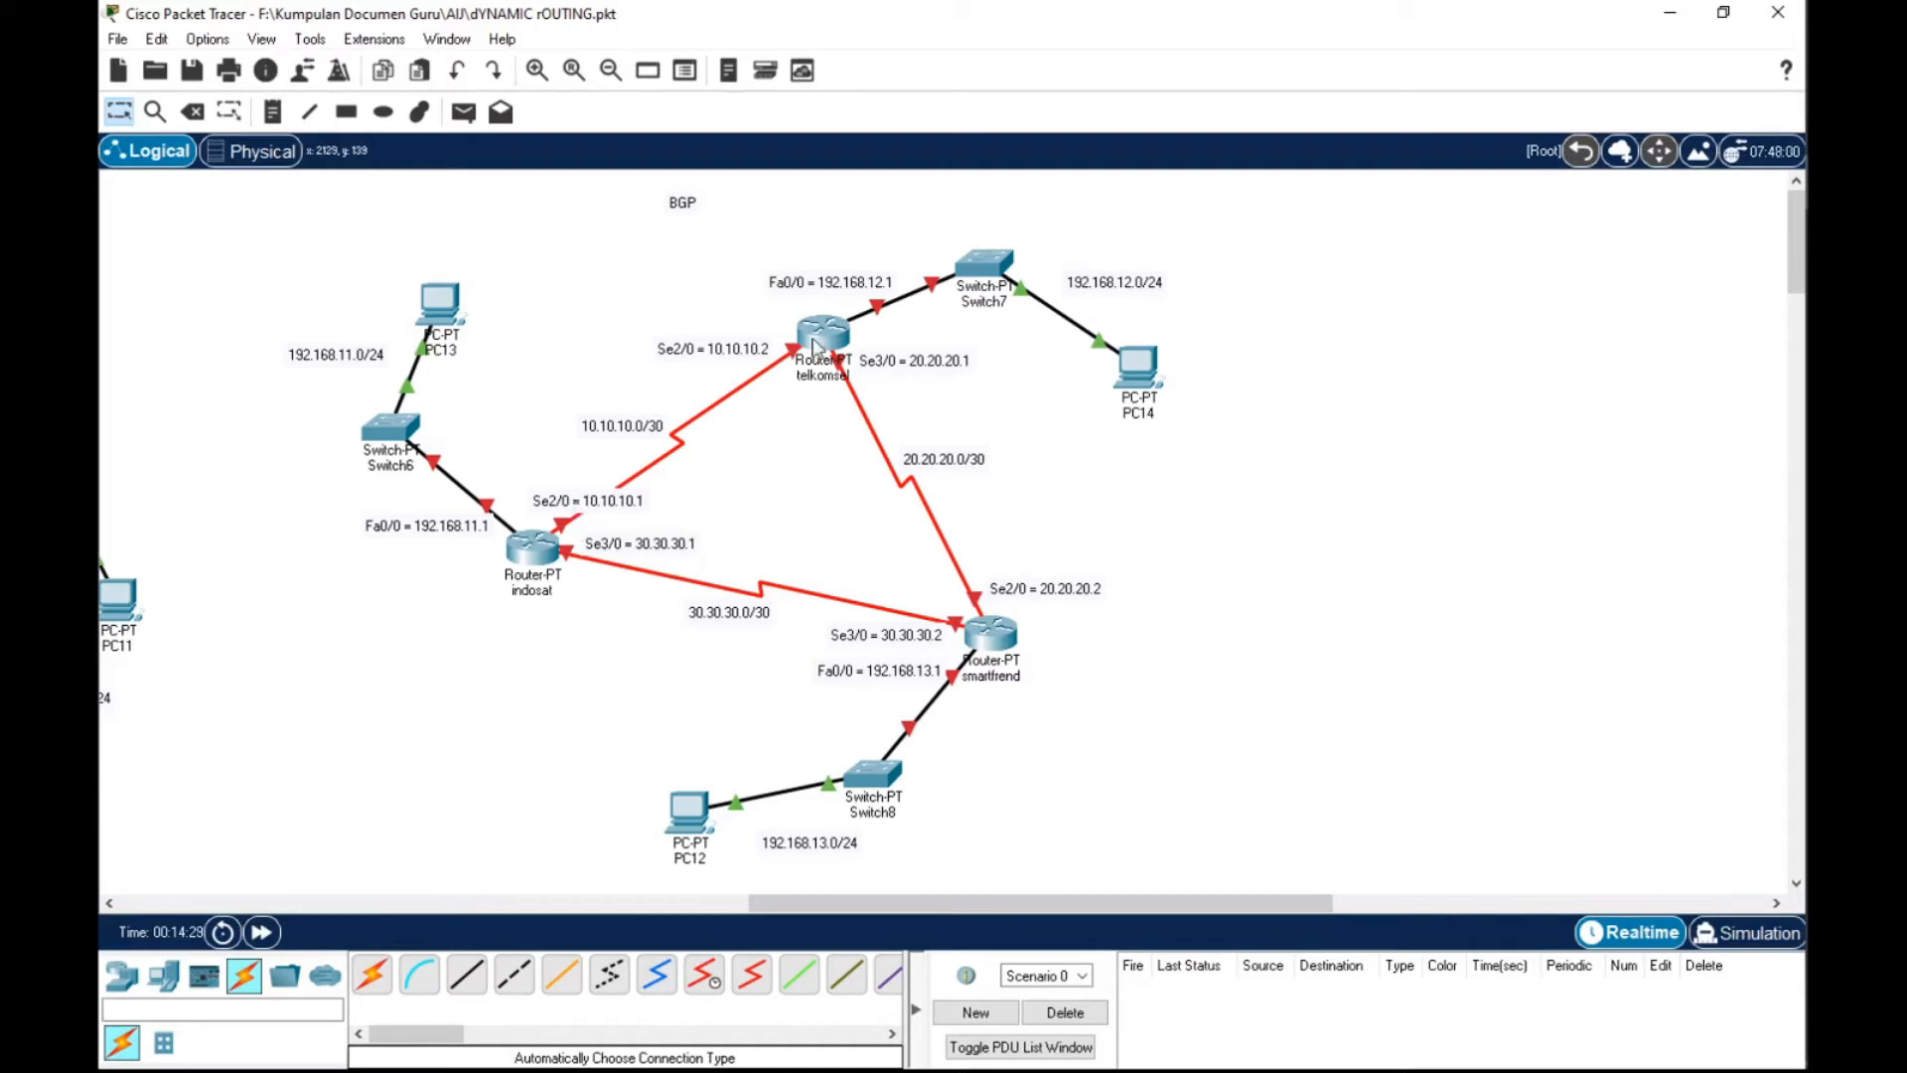
Turn on indosat's FastEthernet0/0 and assign it IPv4 address 192.168.11.1 with subnet mask 255.255.255.0
left_click(531, 547)
left_click_drag(1007, 144, 1349, 112)
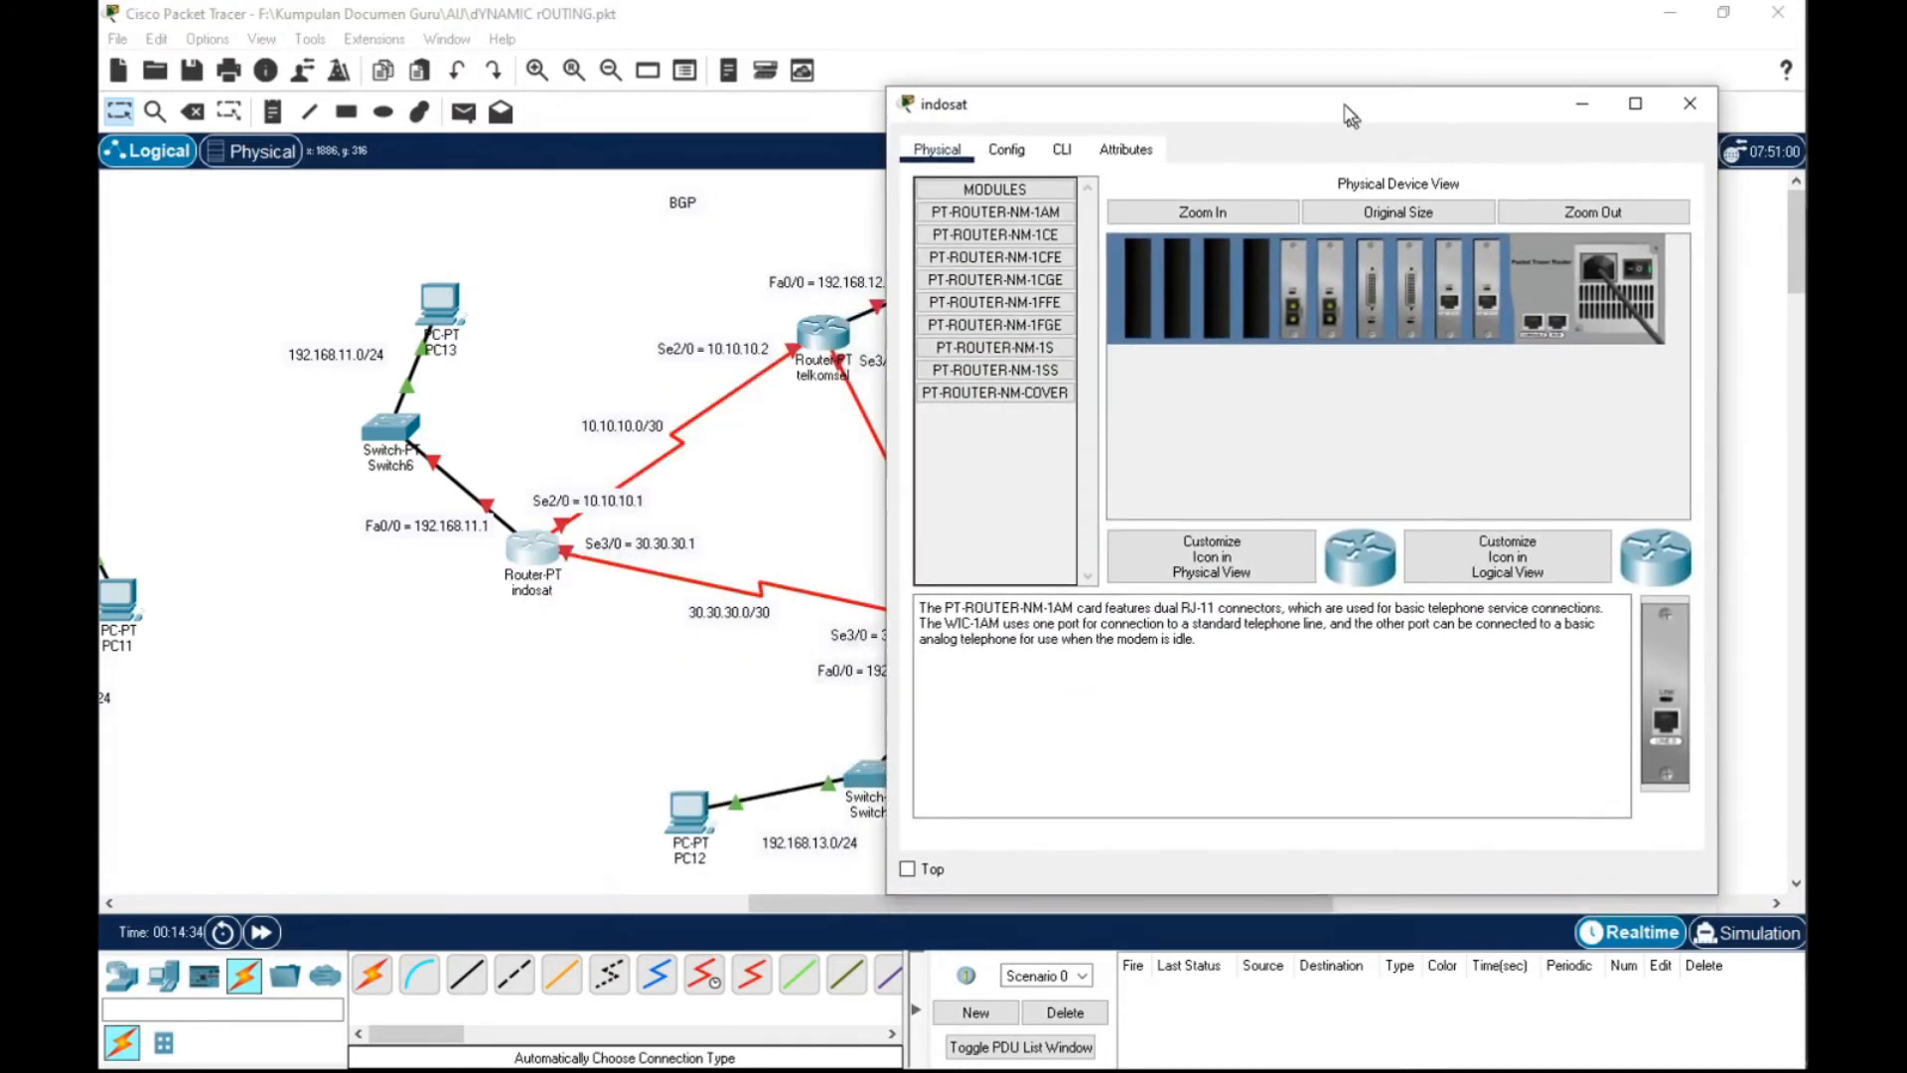
left_click(1001, 143)
left_click(981, 341)
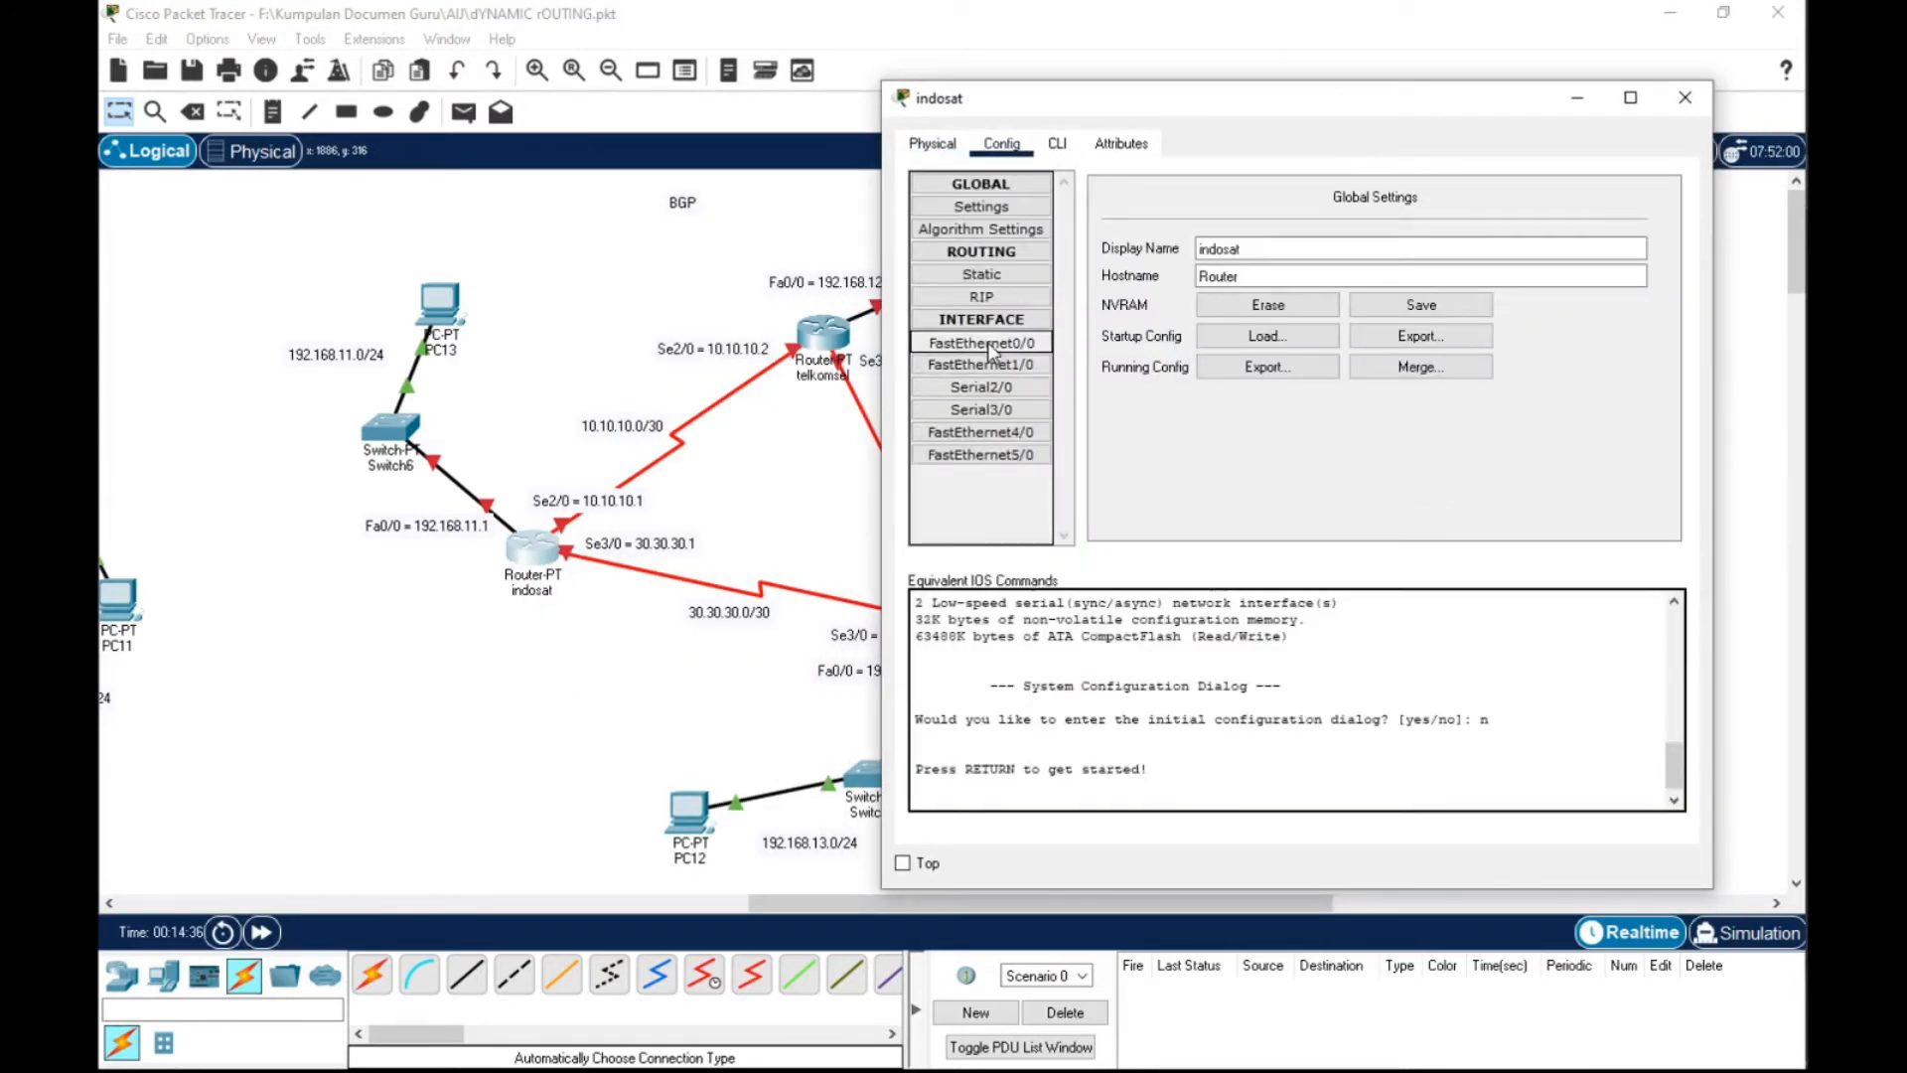
left_click(1651, 217)
left_click(1453, 339)
type("192.168.11.1")
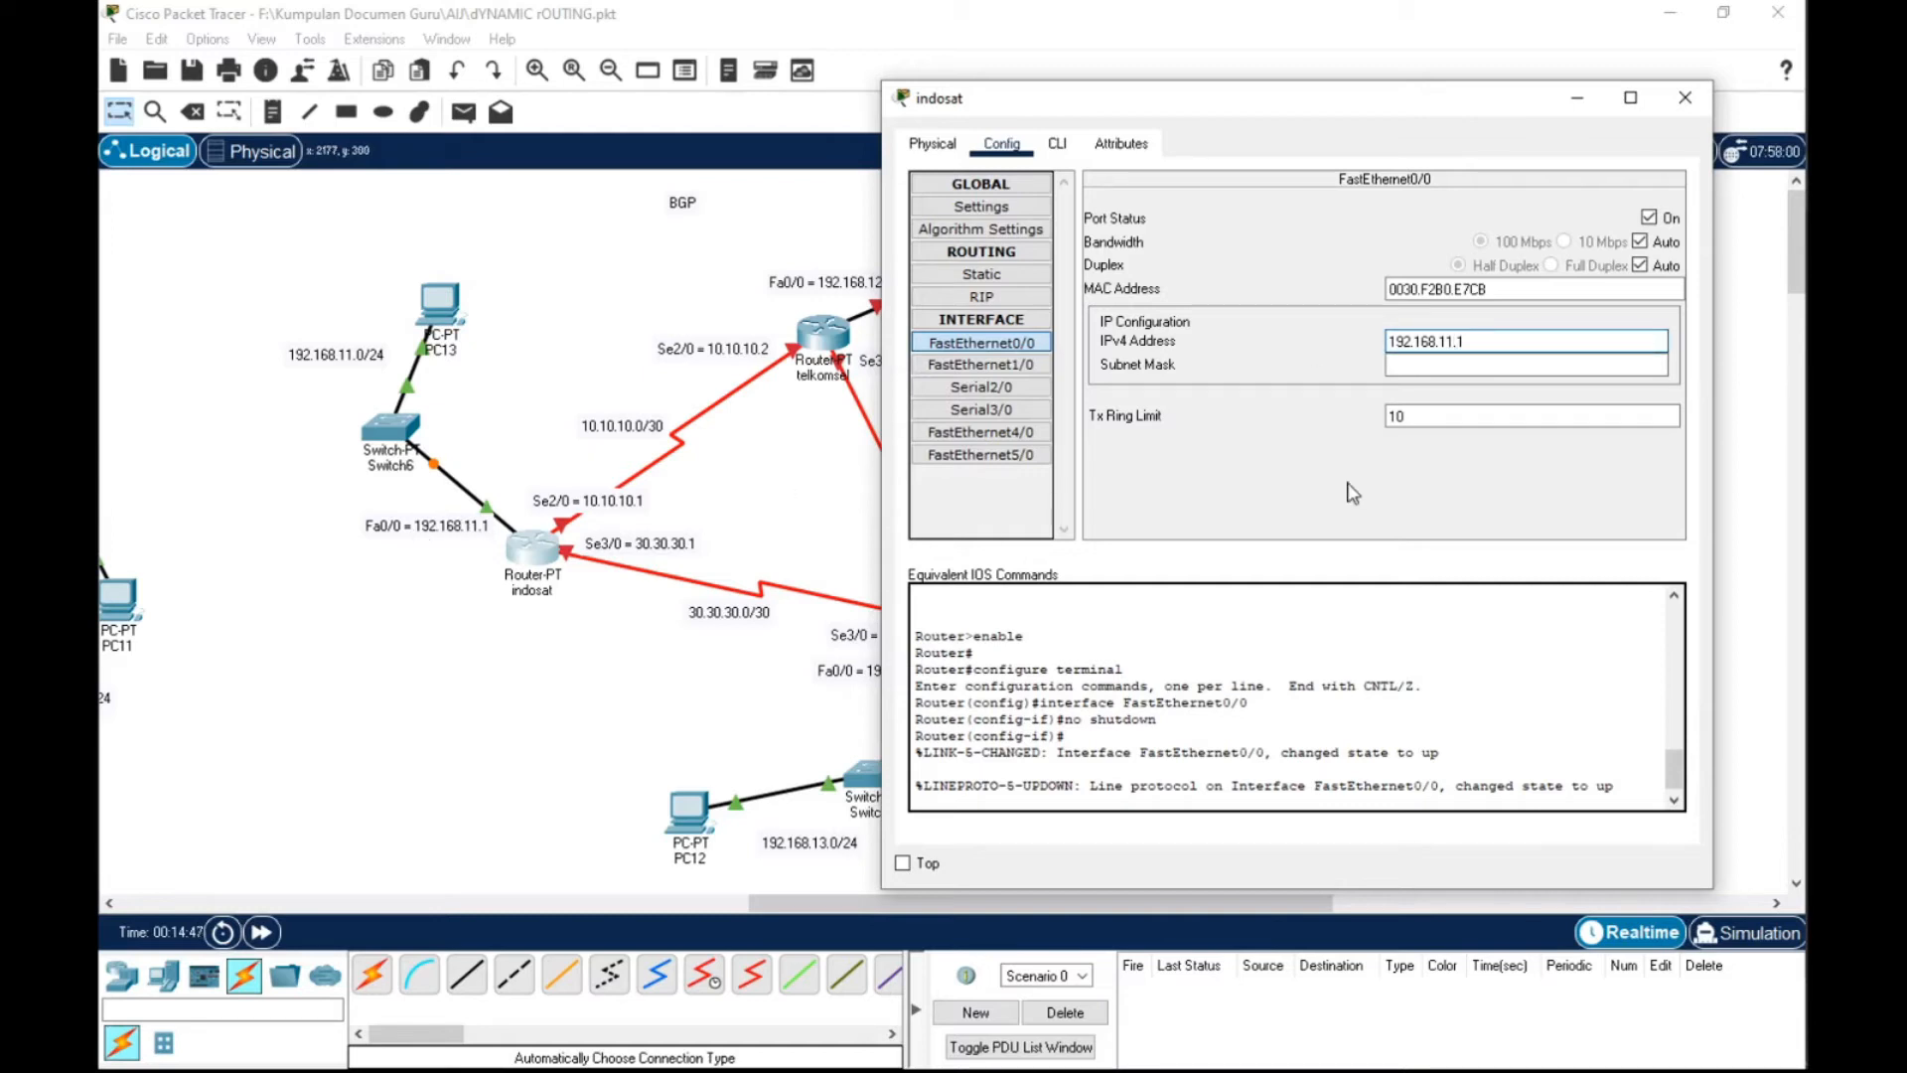
left_click(1421, 366)
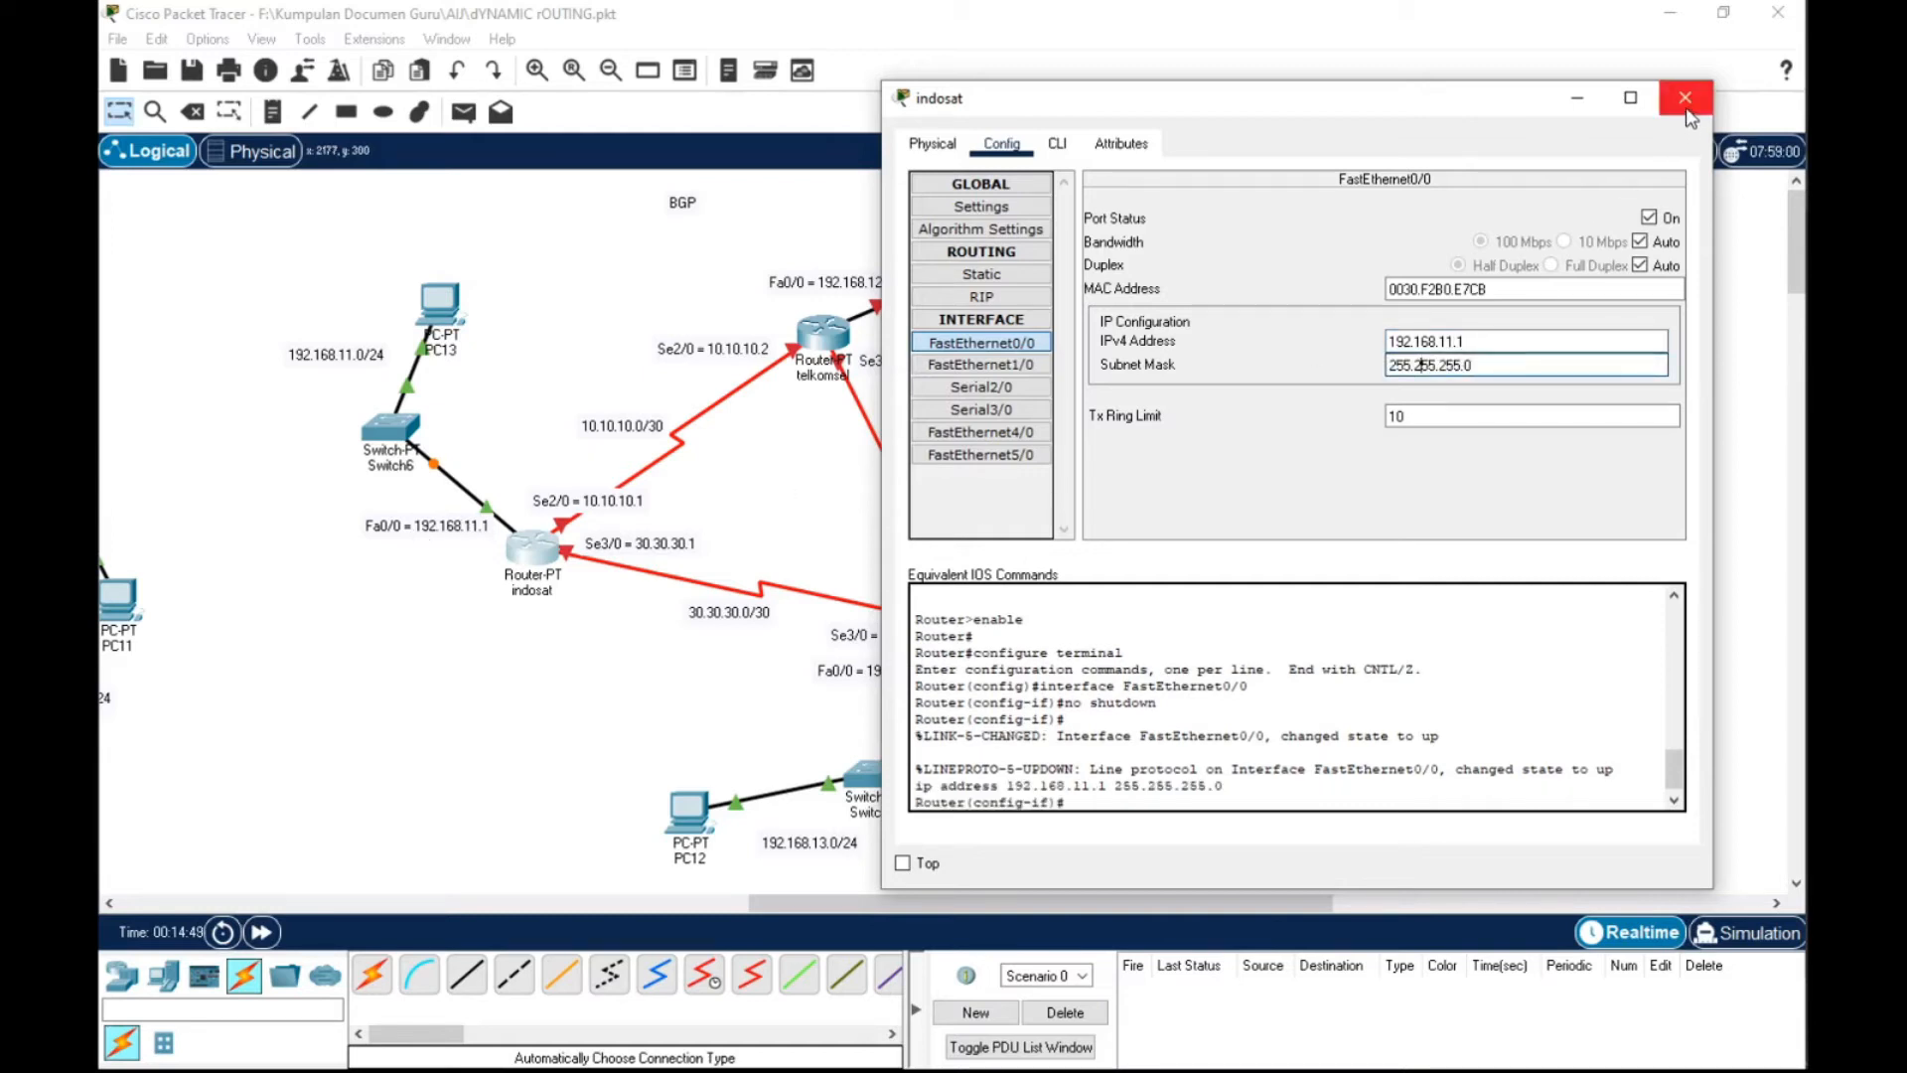
Set the IPv4 address of indosat's Serial2/0 interface to 10.10.10.1 with the default subnet mask
left_click(1003, 392)
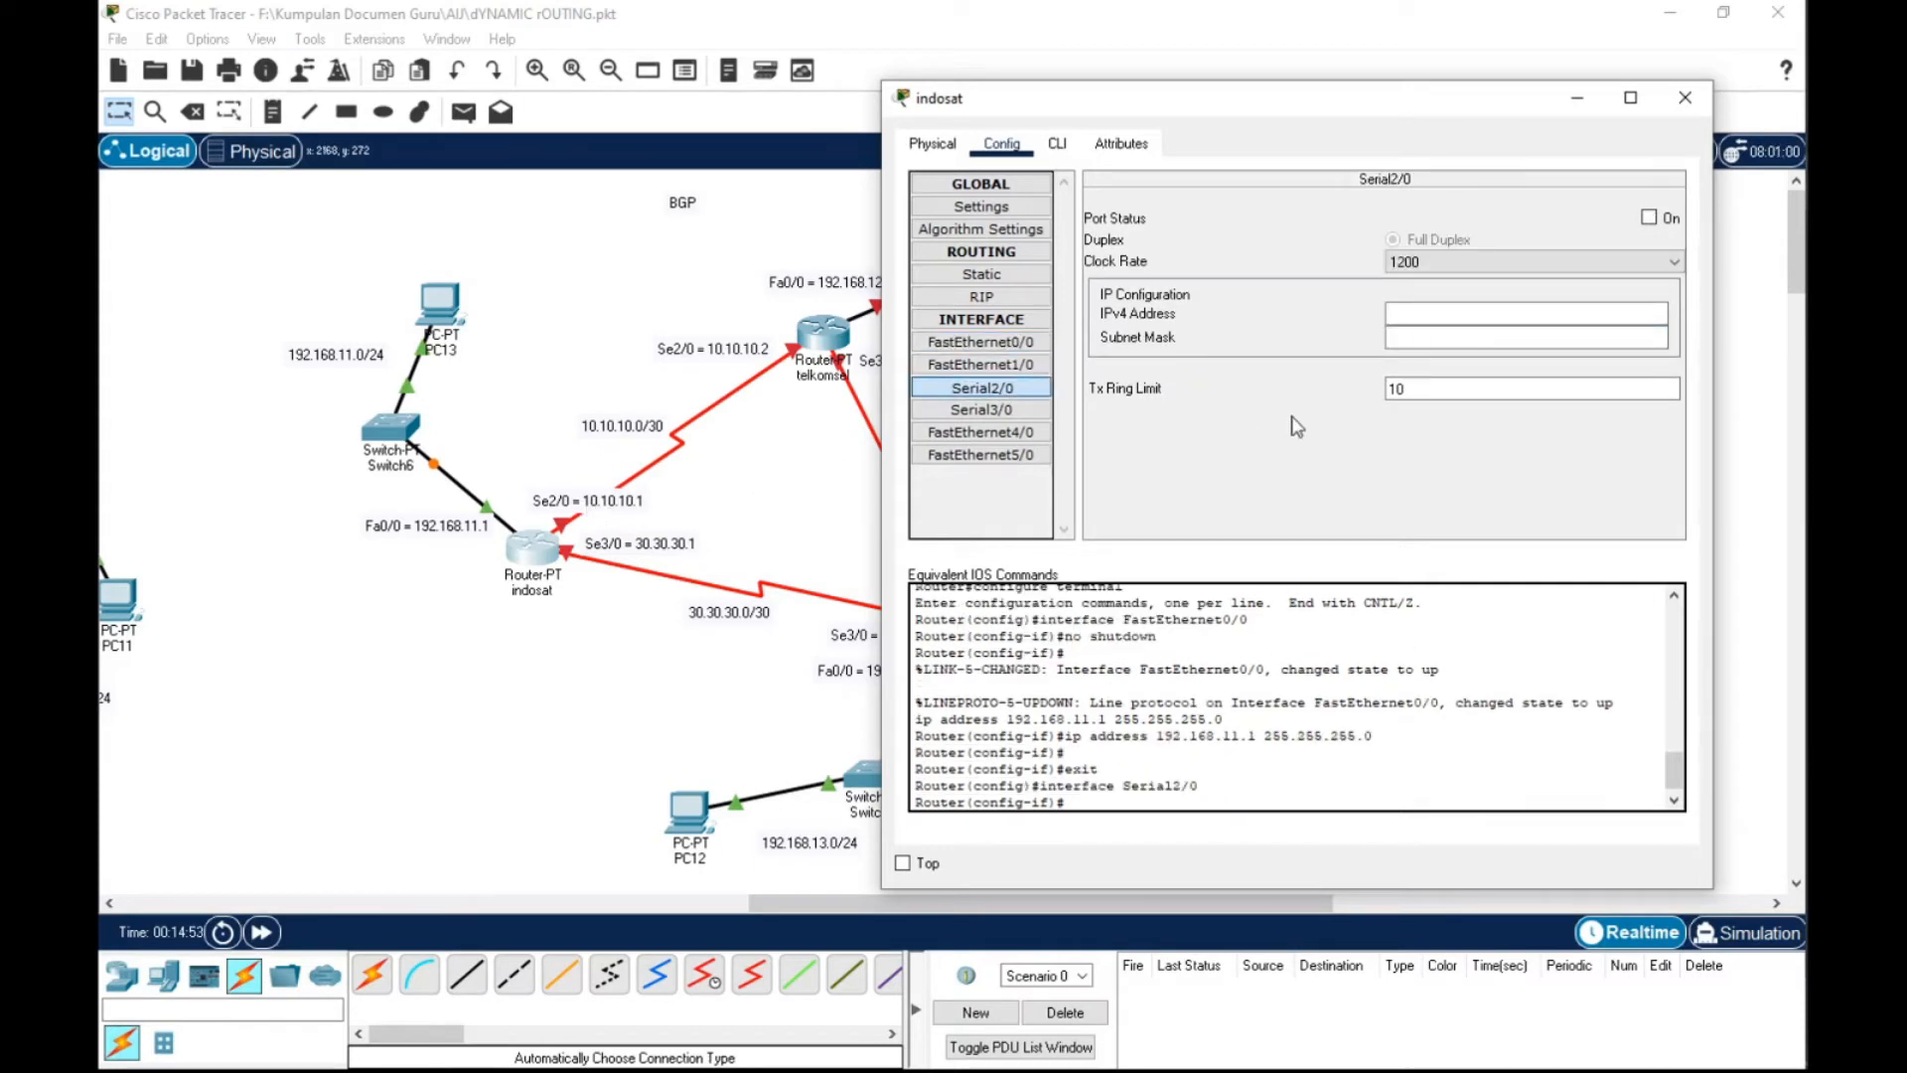
left_click(1413, 311)
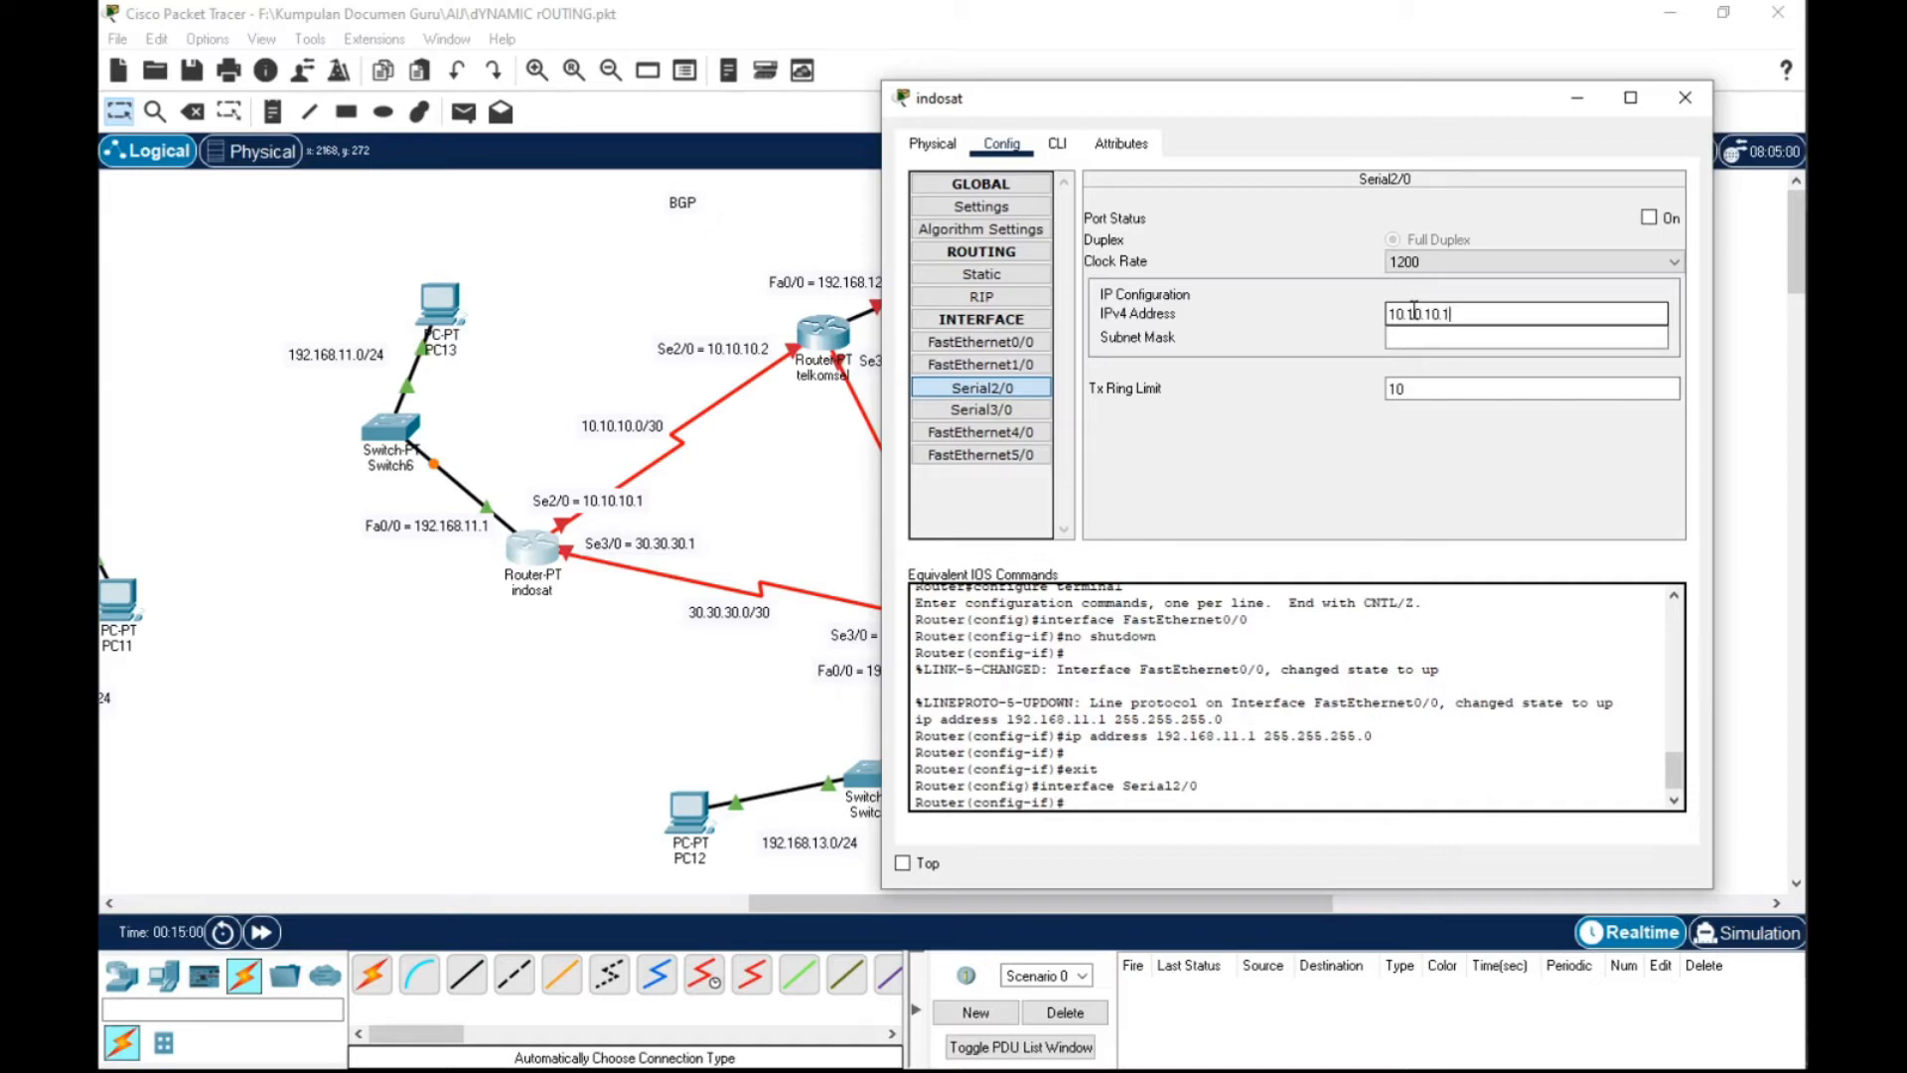
left_click(1420, 338)
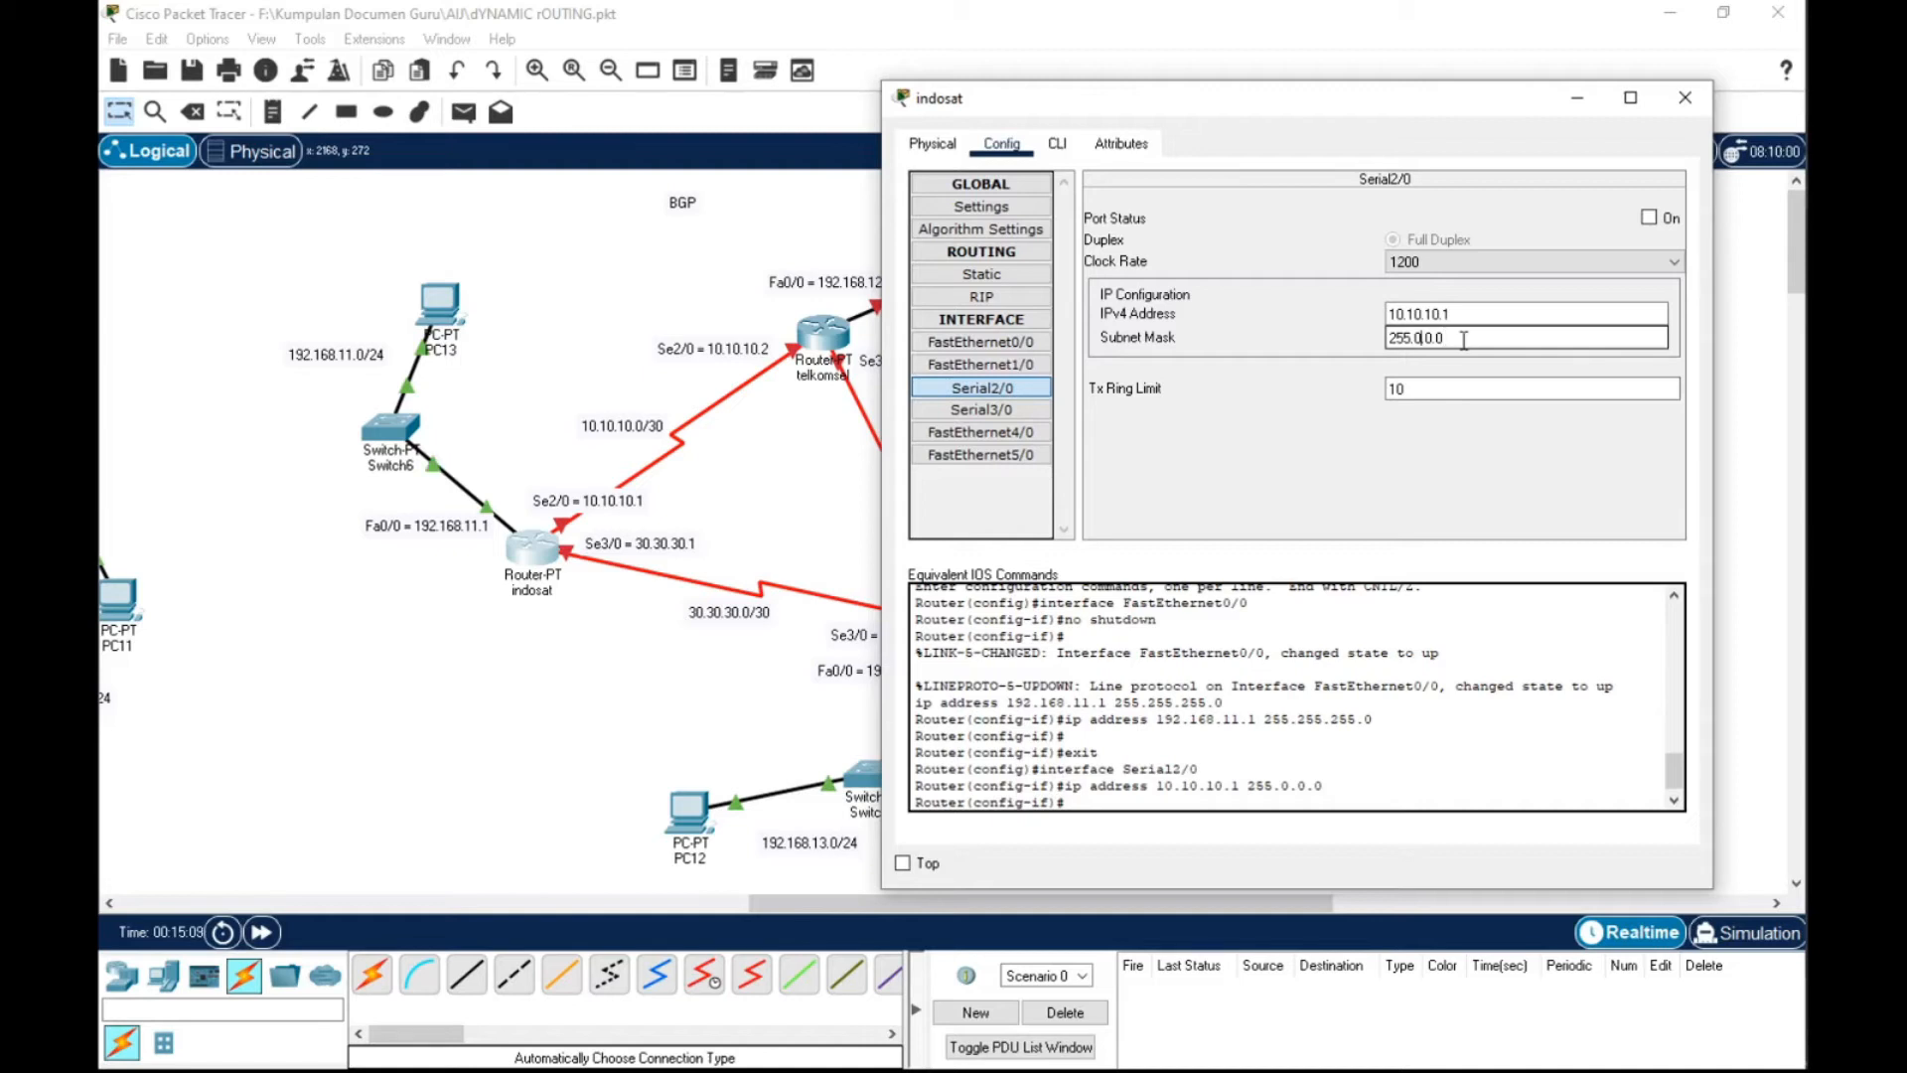
left_click_drag(1463, 339, 1388, 345)
type("255")
key("Return")
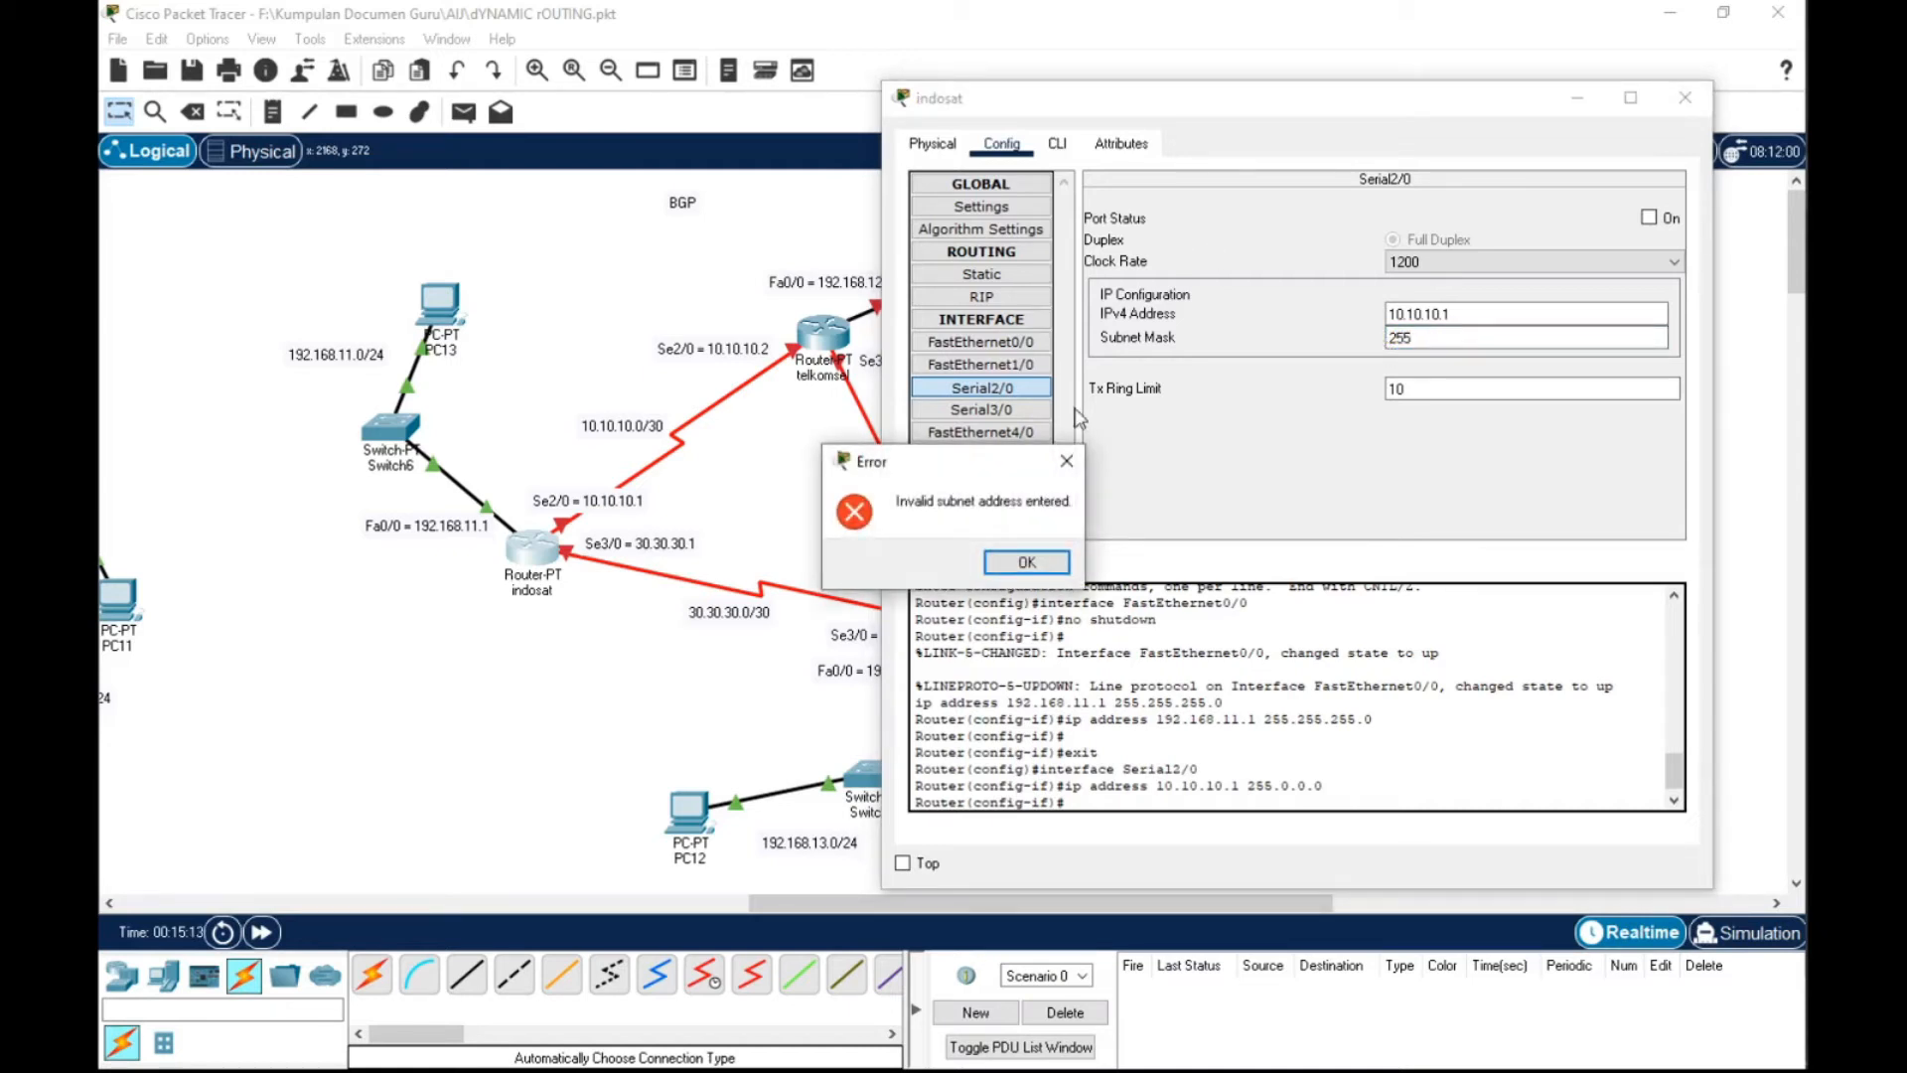
left_click(1029, 578)
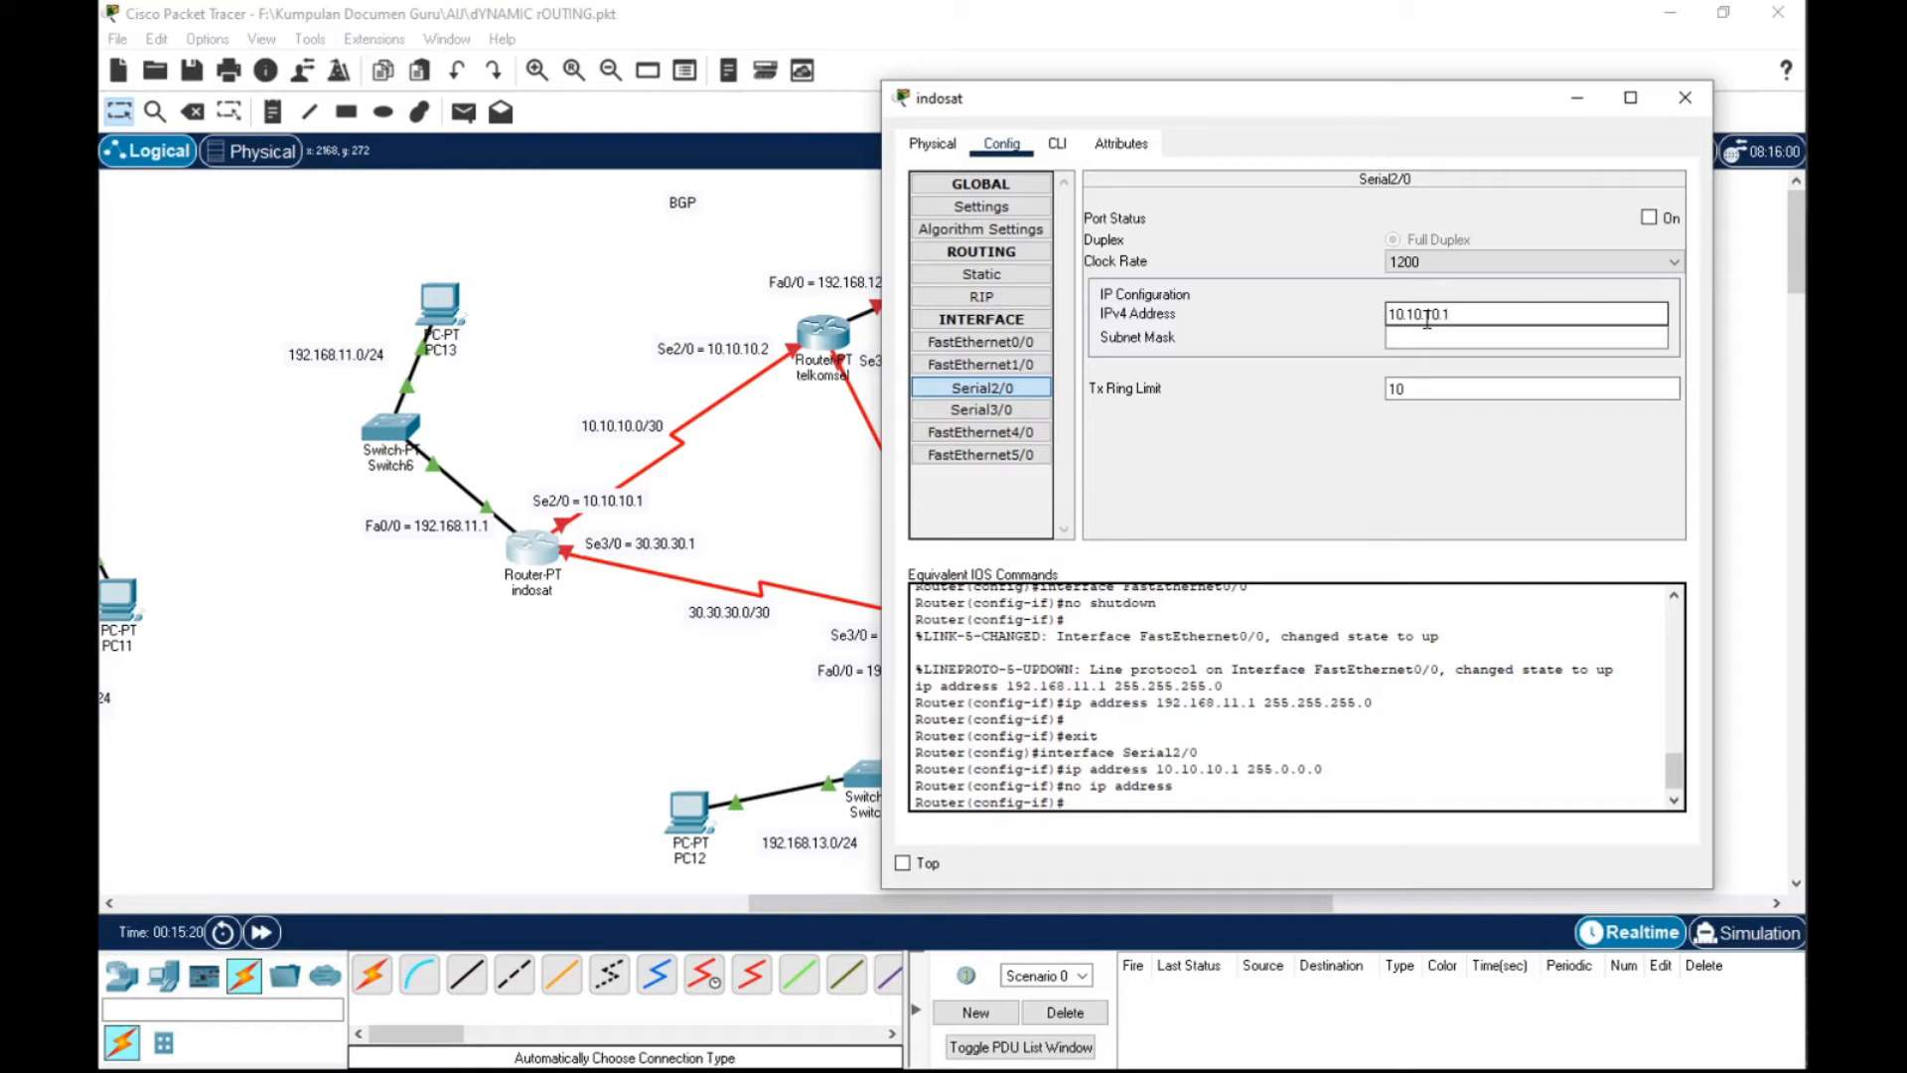
Set the subnet mask of indosat's Serial2/0 to 255.255.255.252, turn the port on, and check the resulting ip address command
left_click(1433, 339)
left_click_drag(1454, 333, 1376, 340)
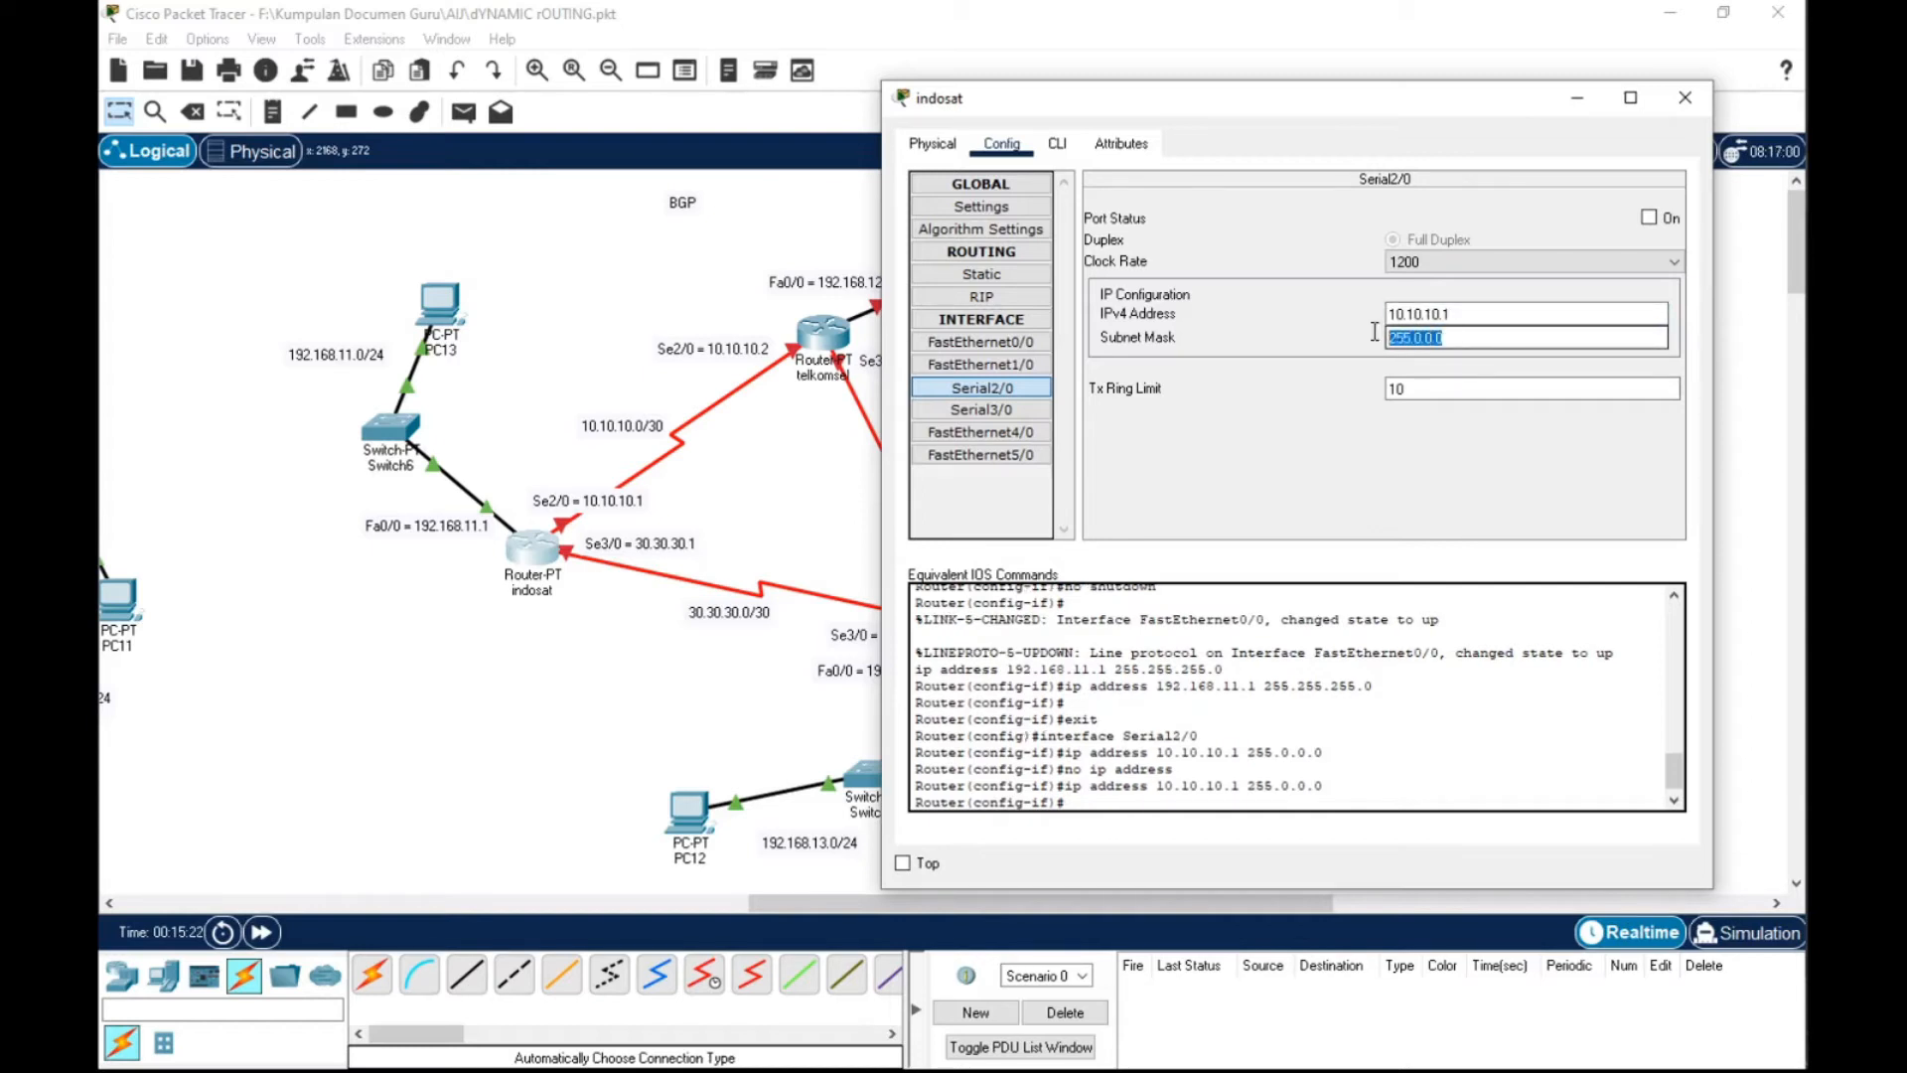
type("255")
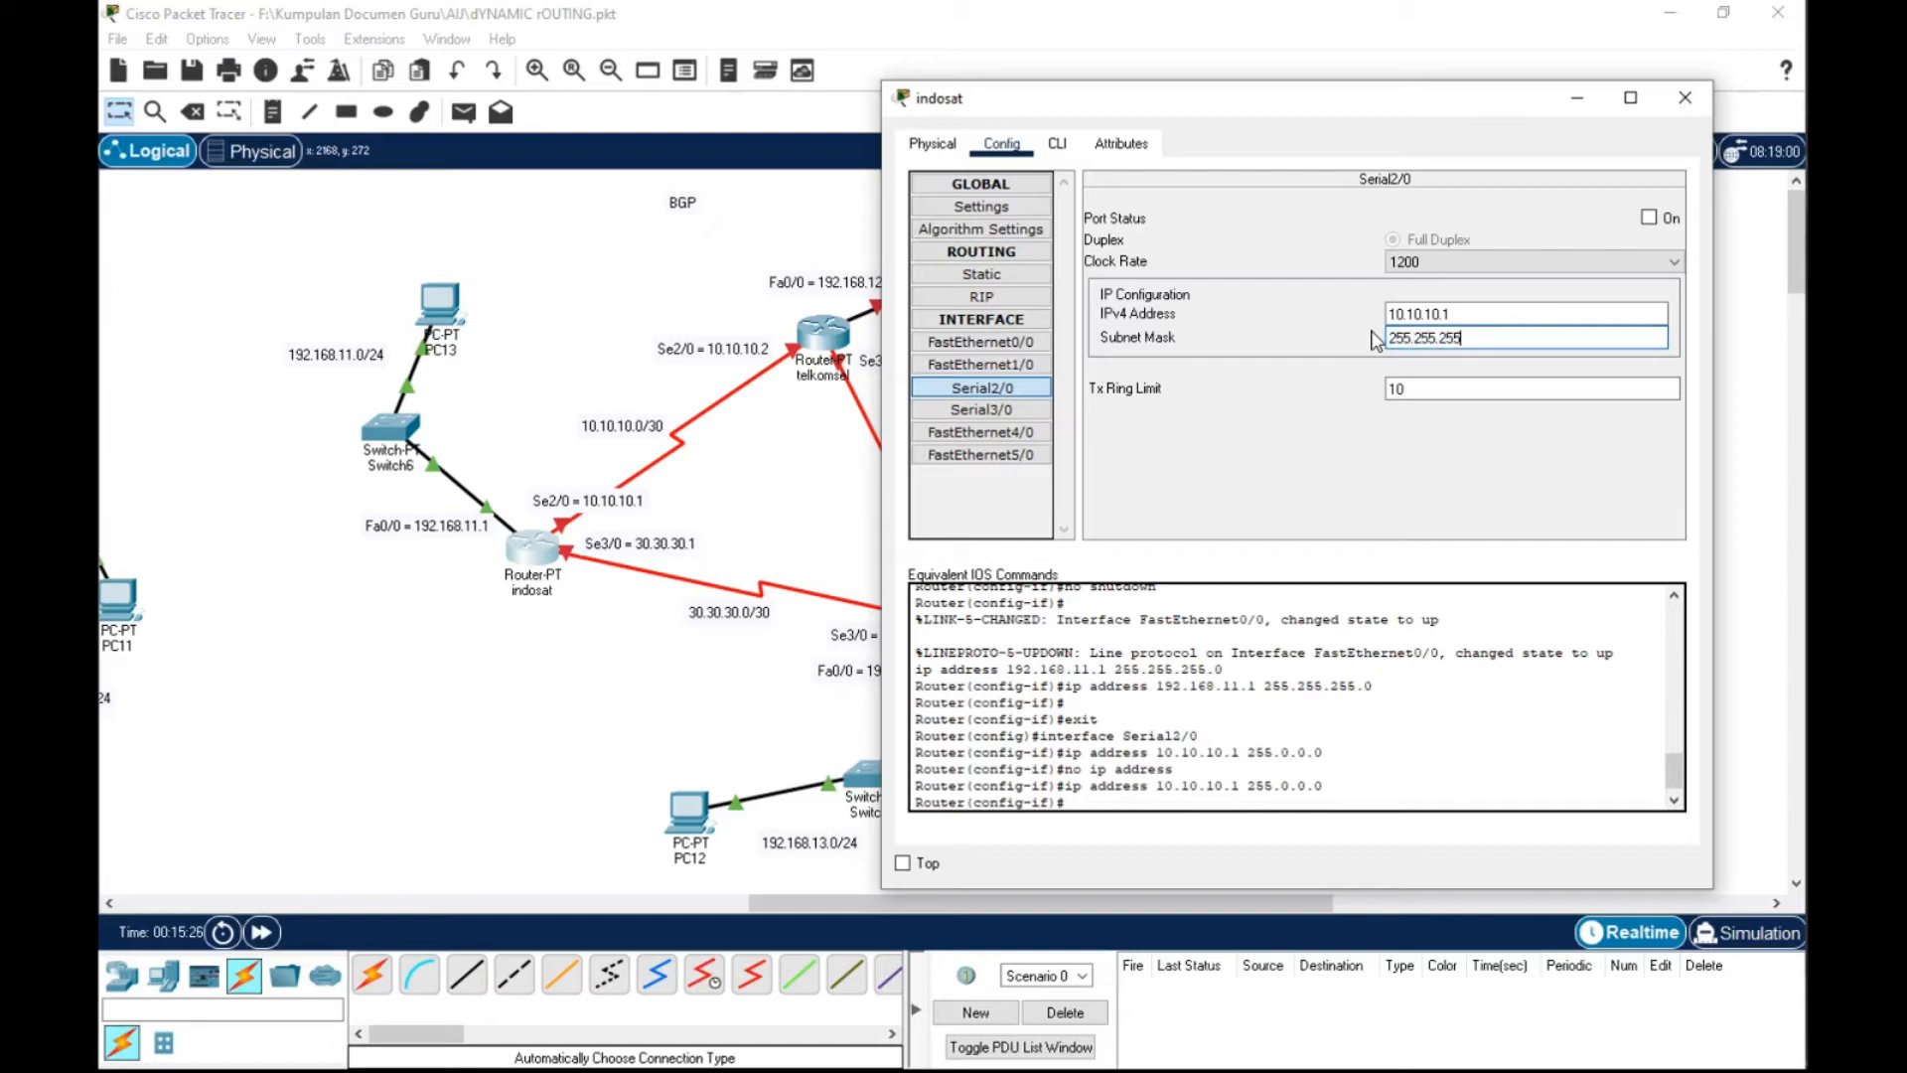
left_click(1649, 217)
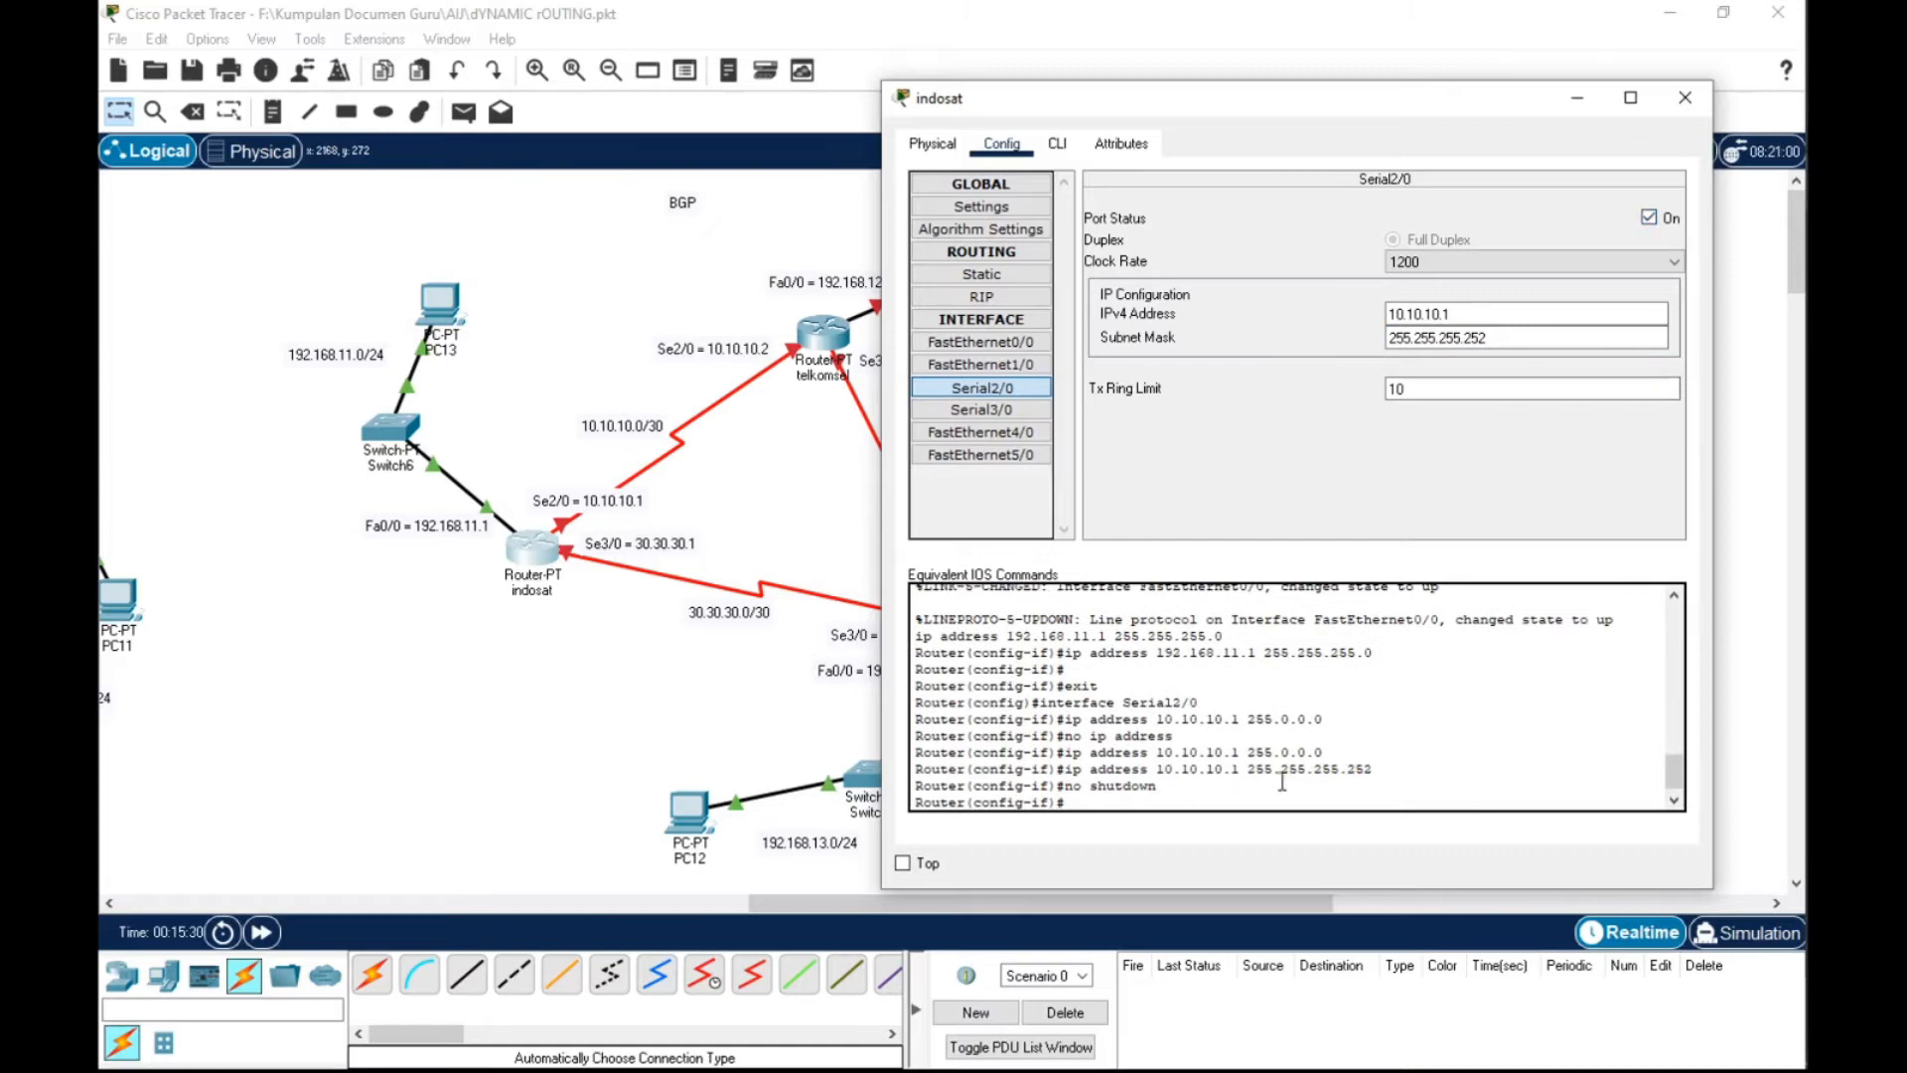
left_click_drag(1393, 766, 1064, 766)
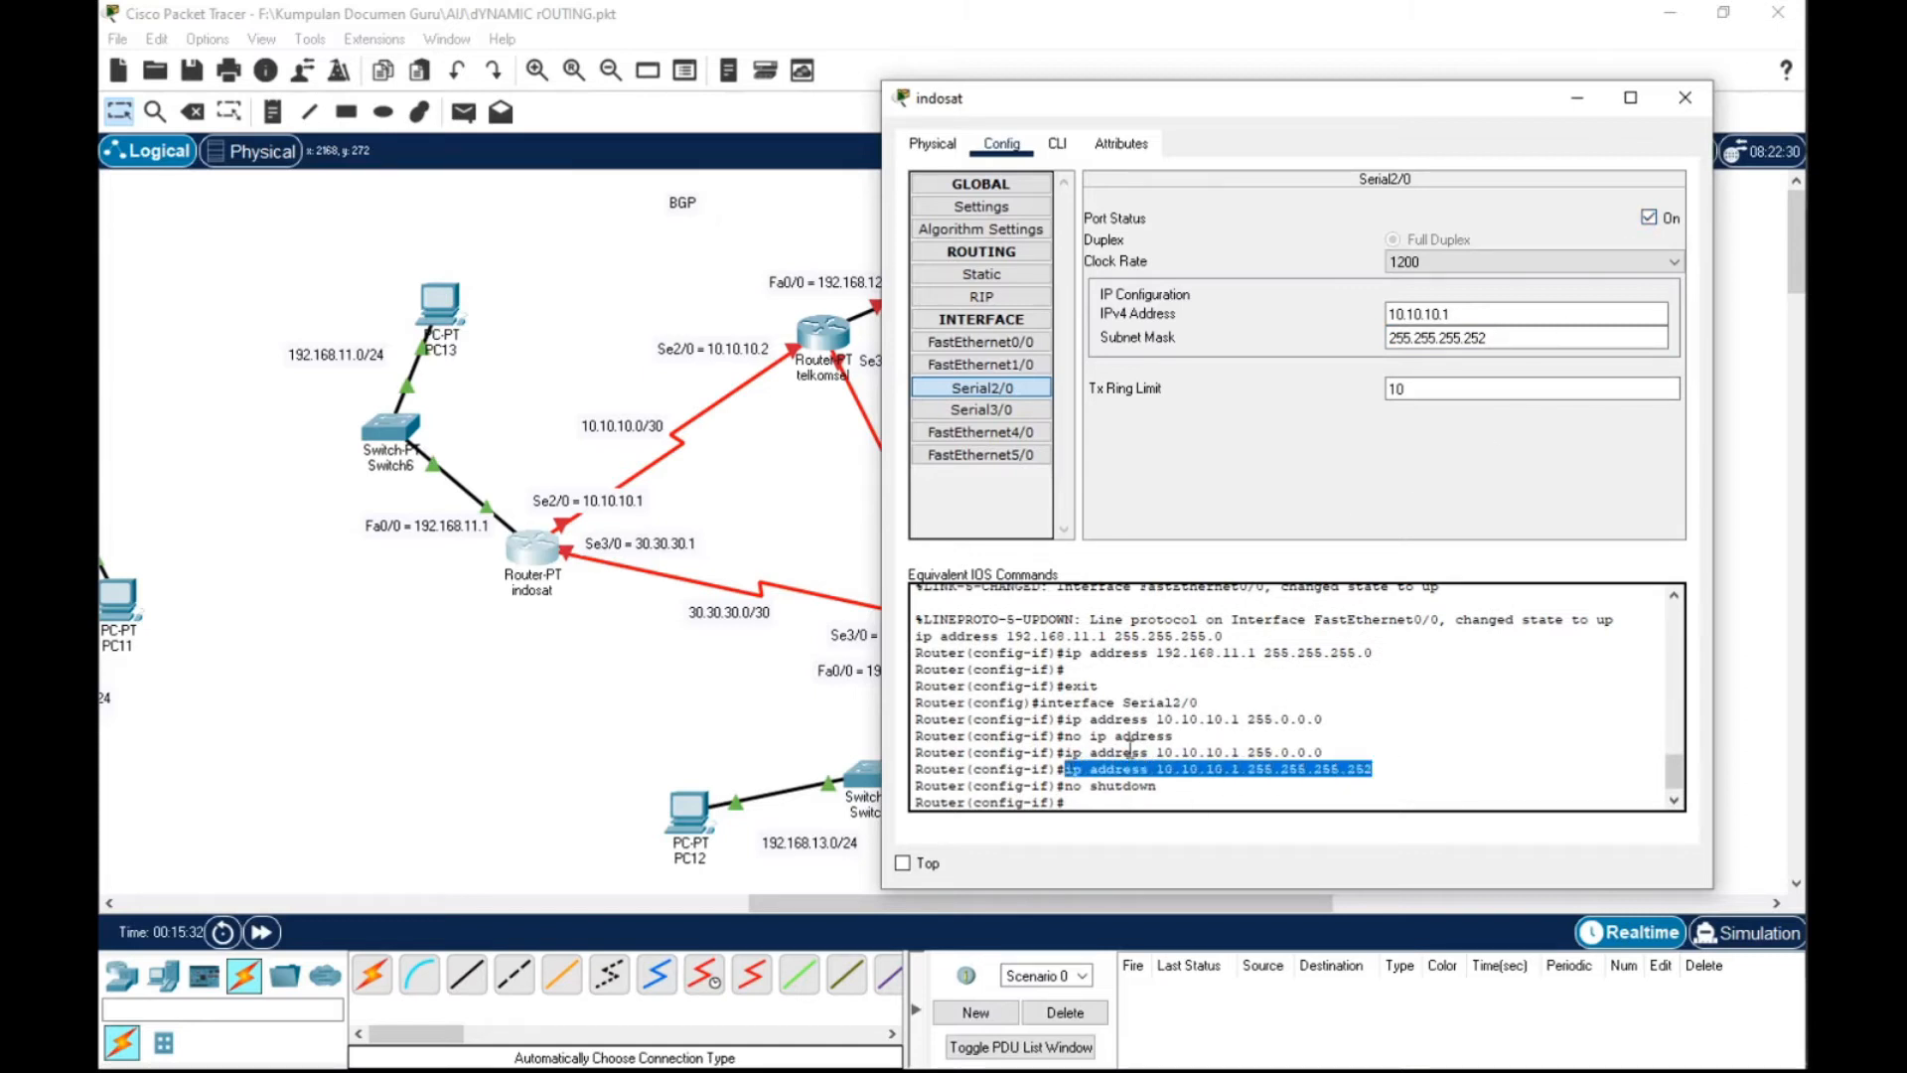
left_click(1502, 338)
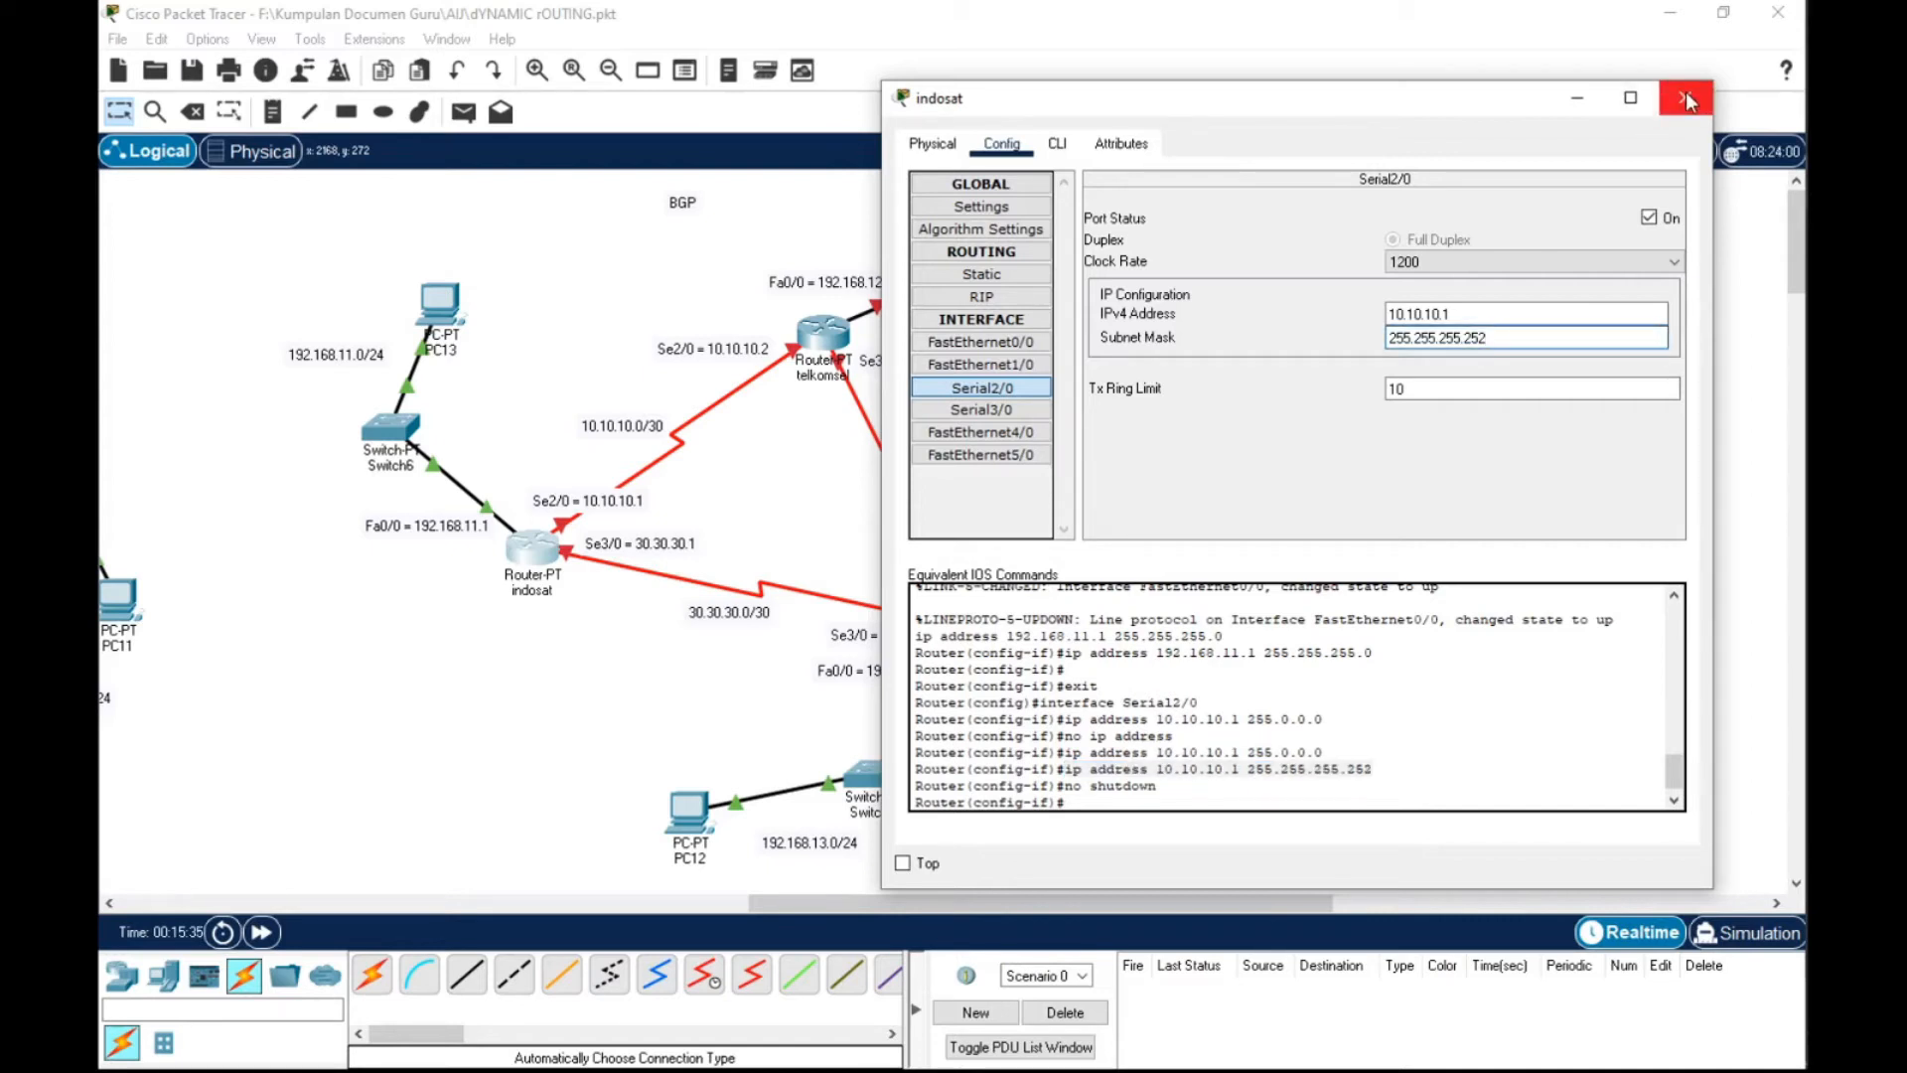
Assign indosat's Serial3/0 the IPv4 address 30.30.30.1 with subnet mask 255.255.255.252, turn the port on, and close the router's window
left_click(1010, 416)
left_click(1523, 313)
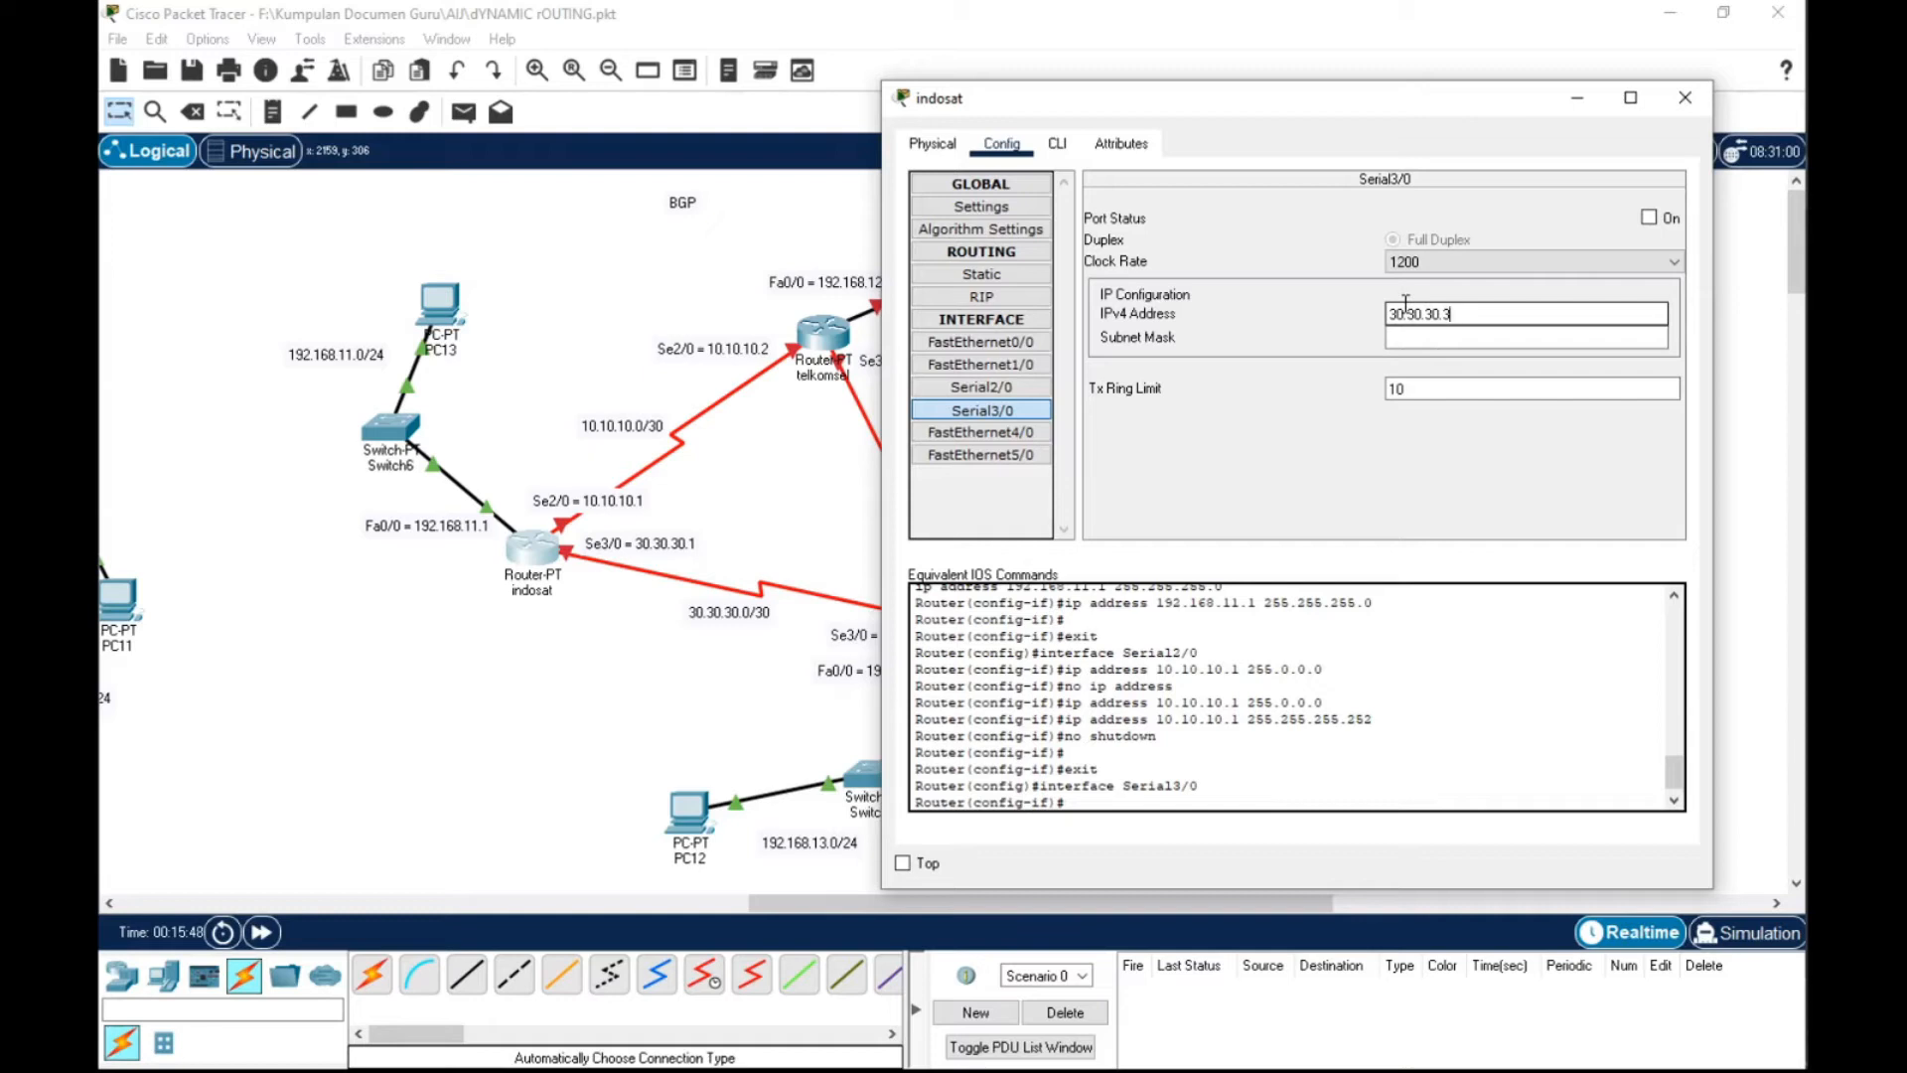
left_click(1422, 338)
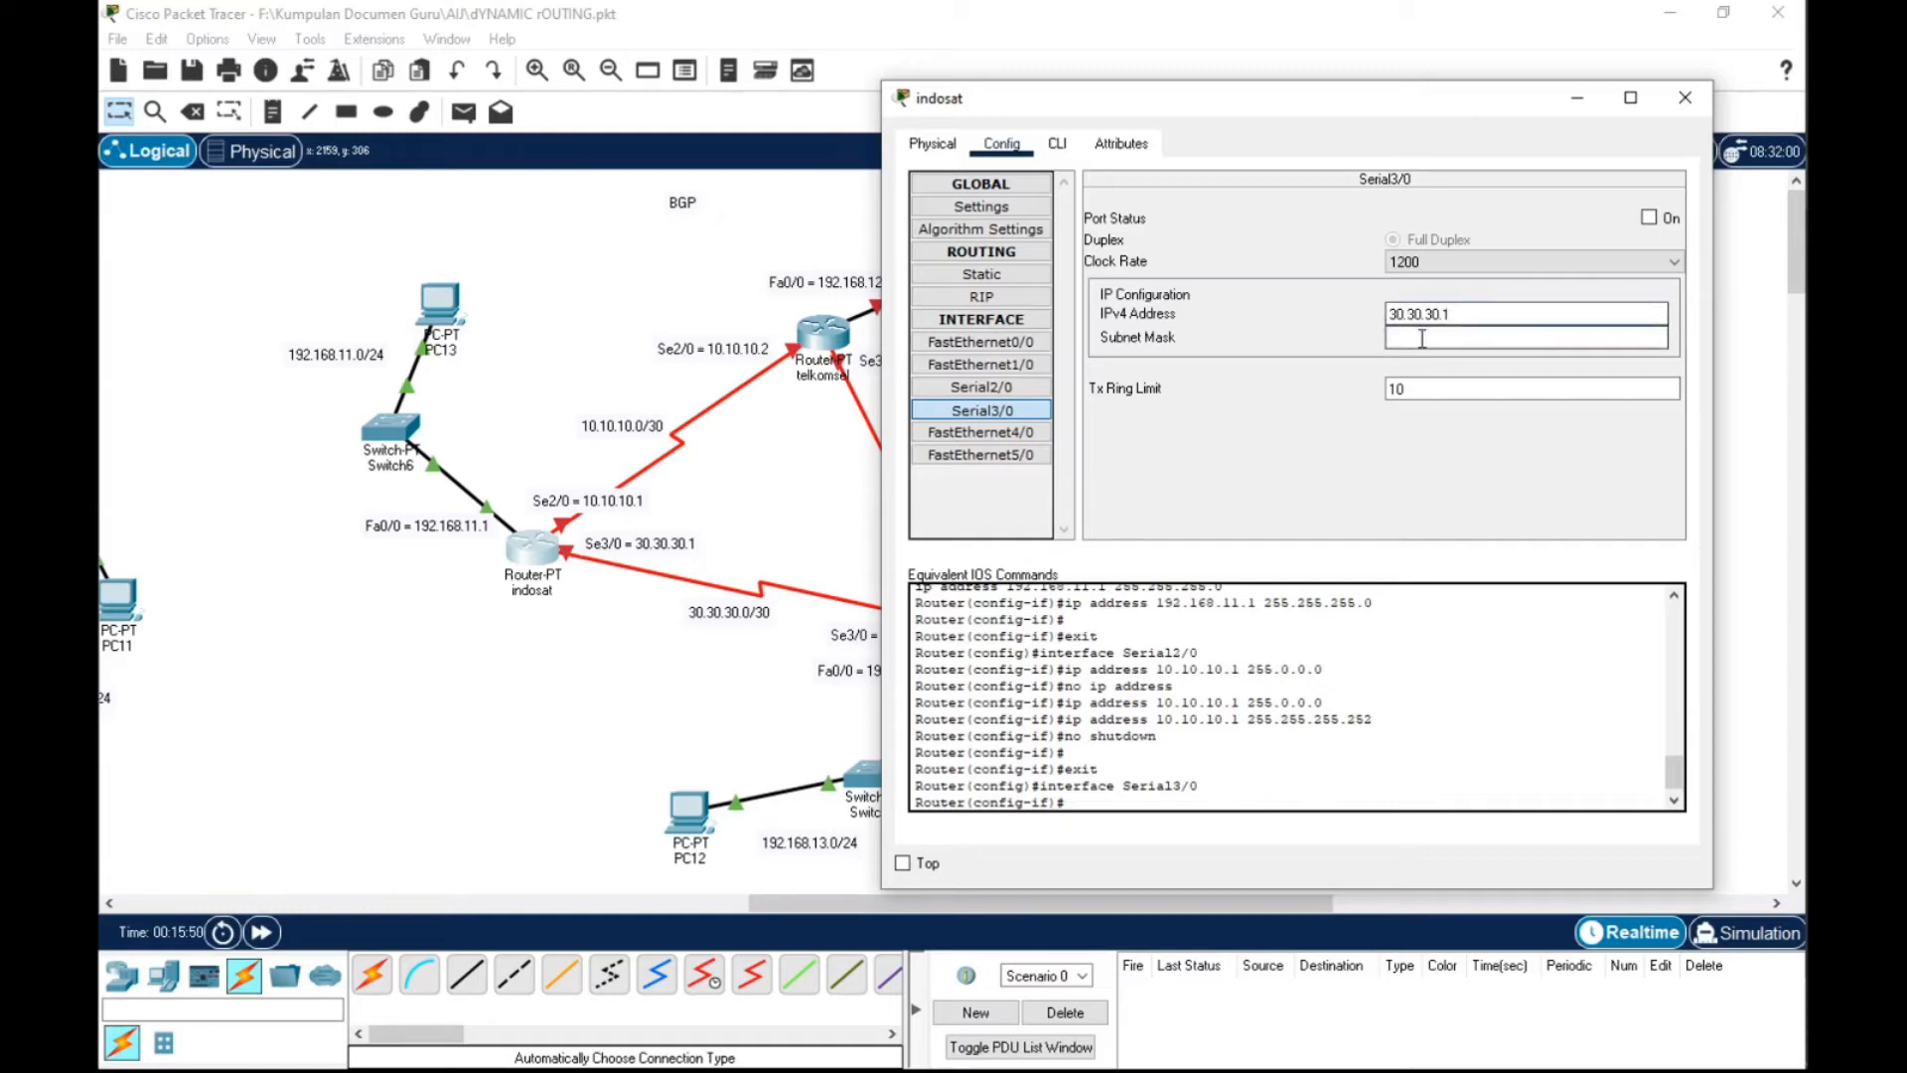
left_click_drag(1455, 338, 1389, 339)
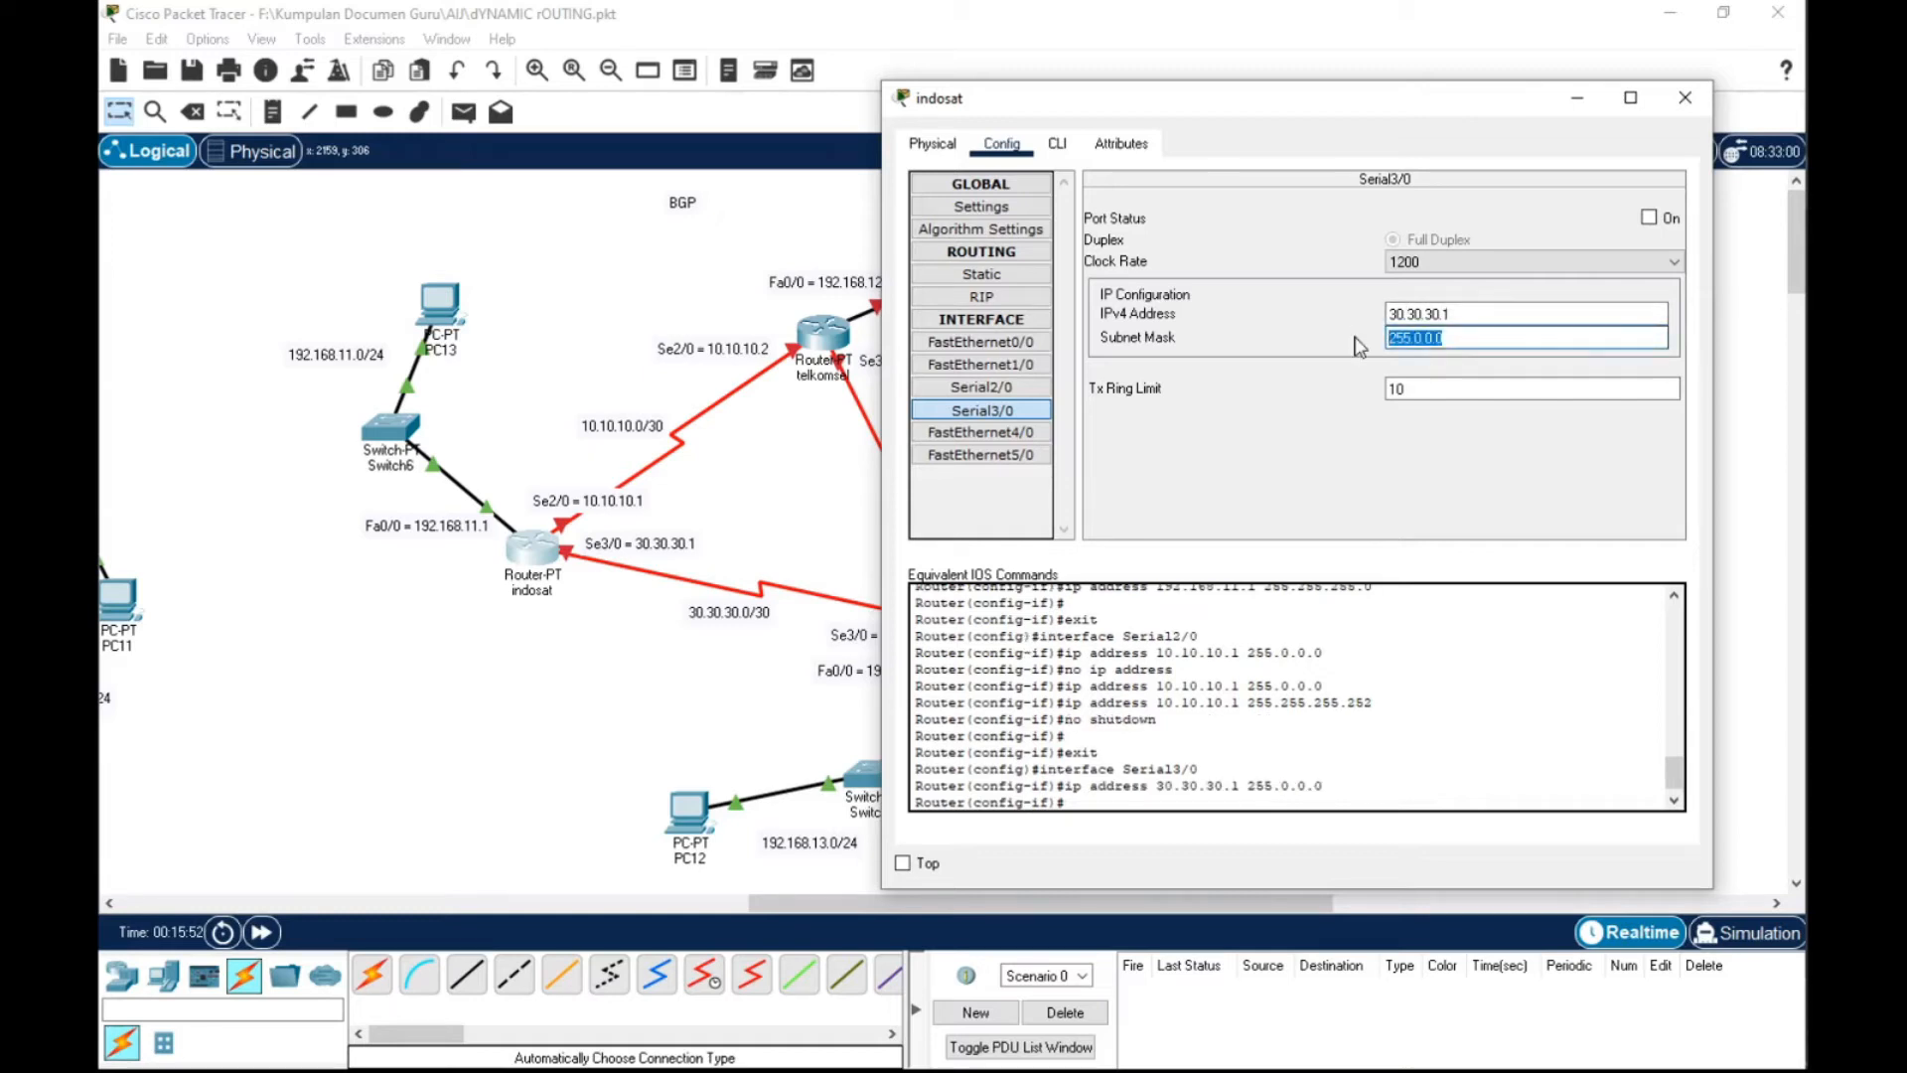
type("255.255")
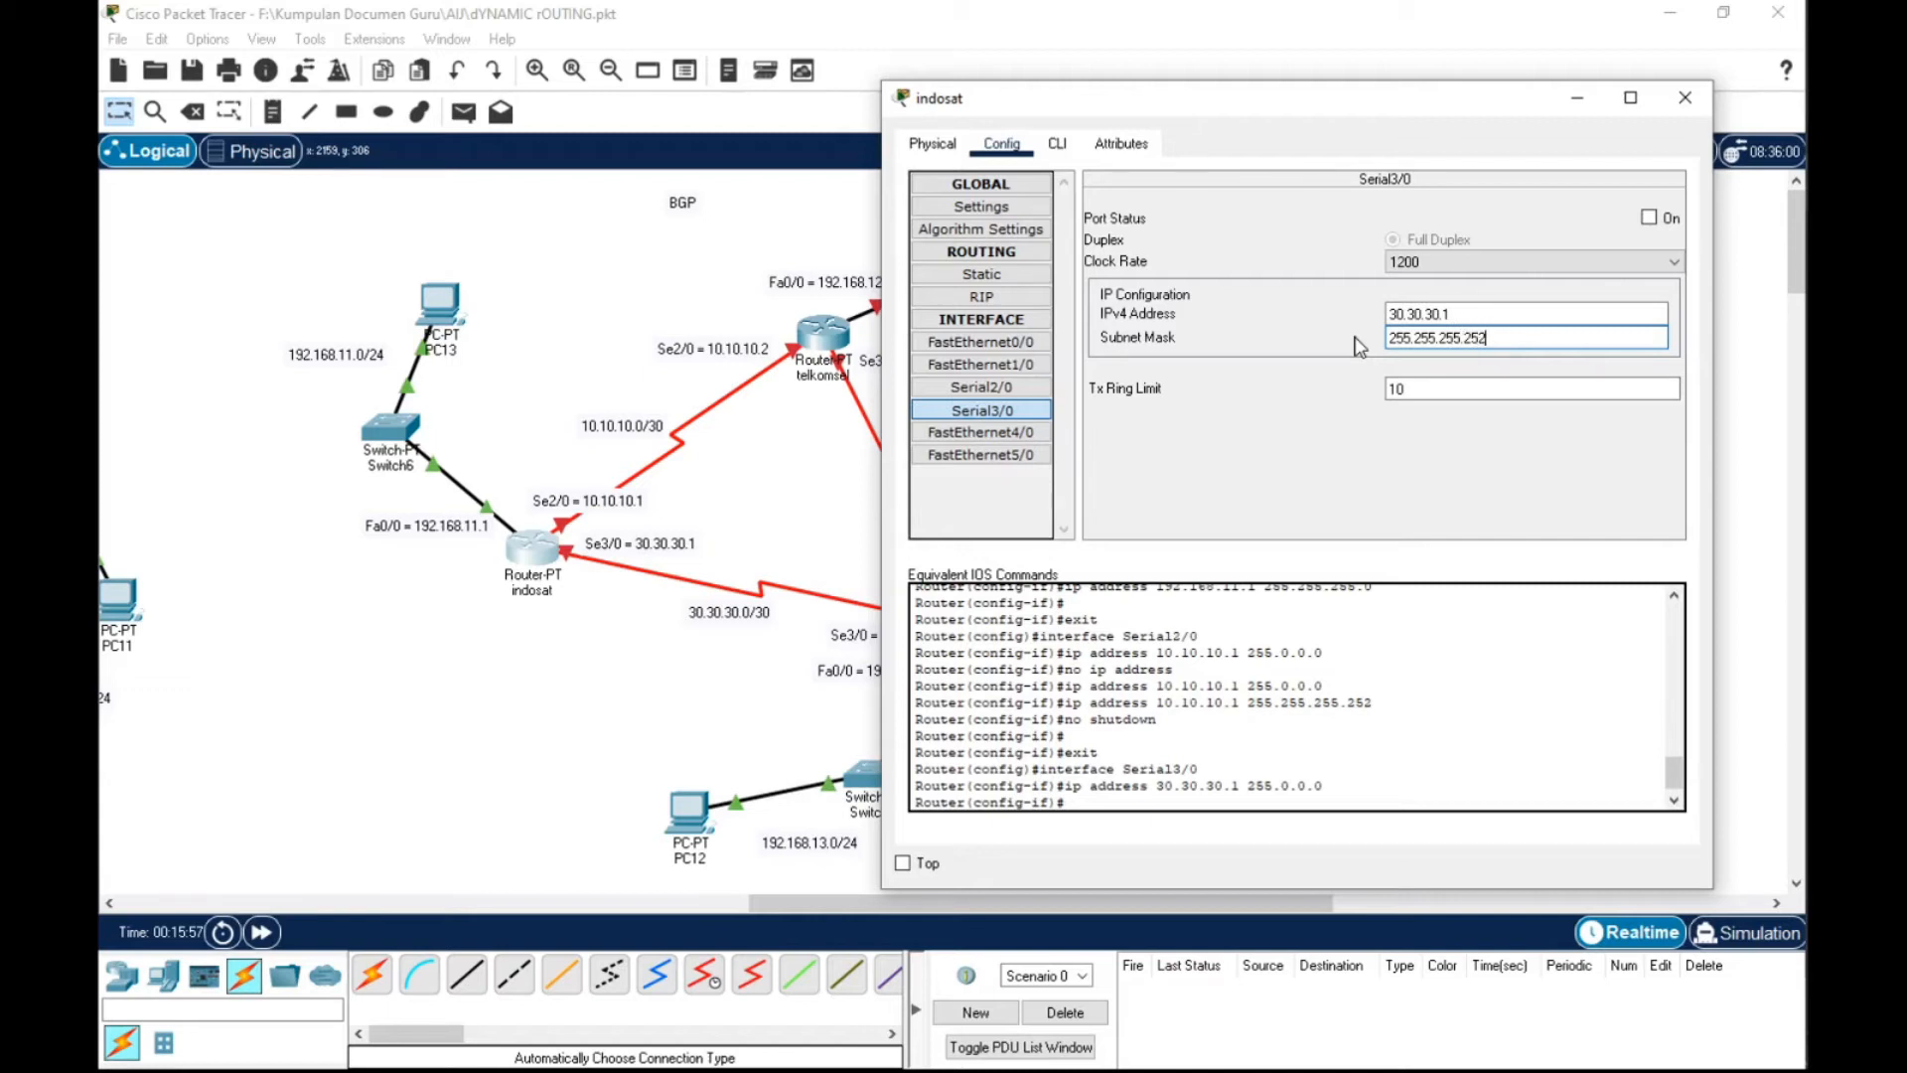
left_click(1650, 218)
left_click(1679, 98)
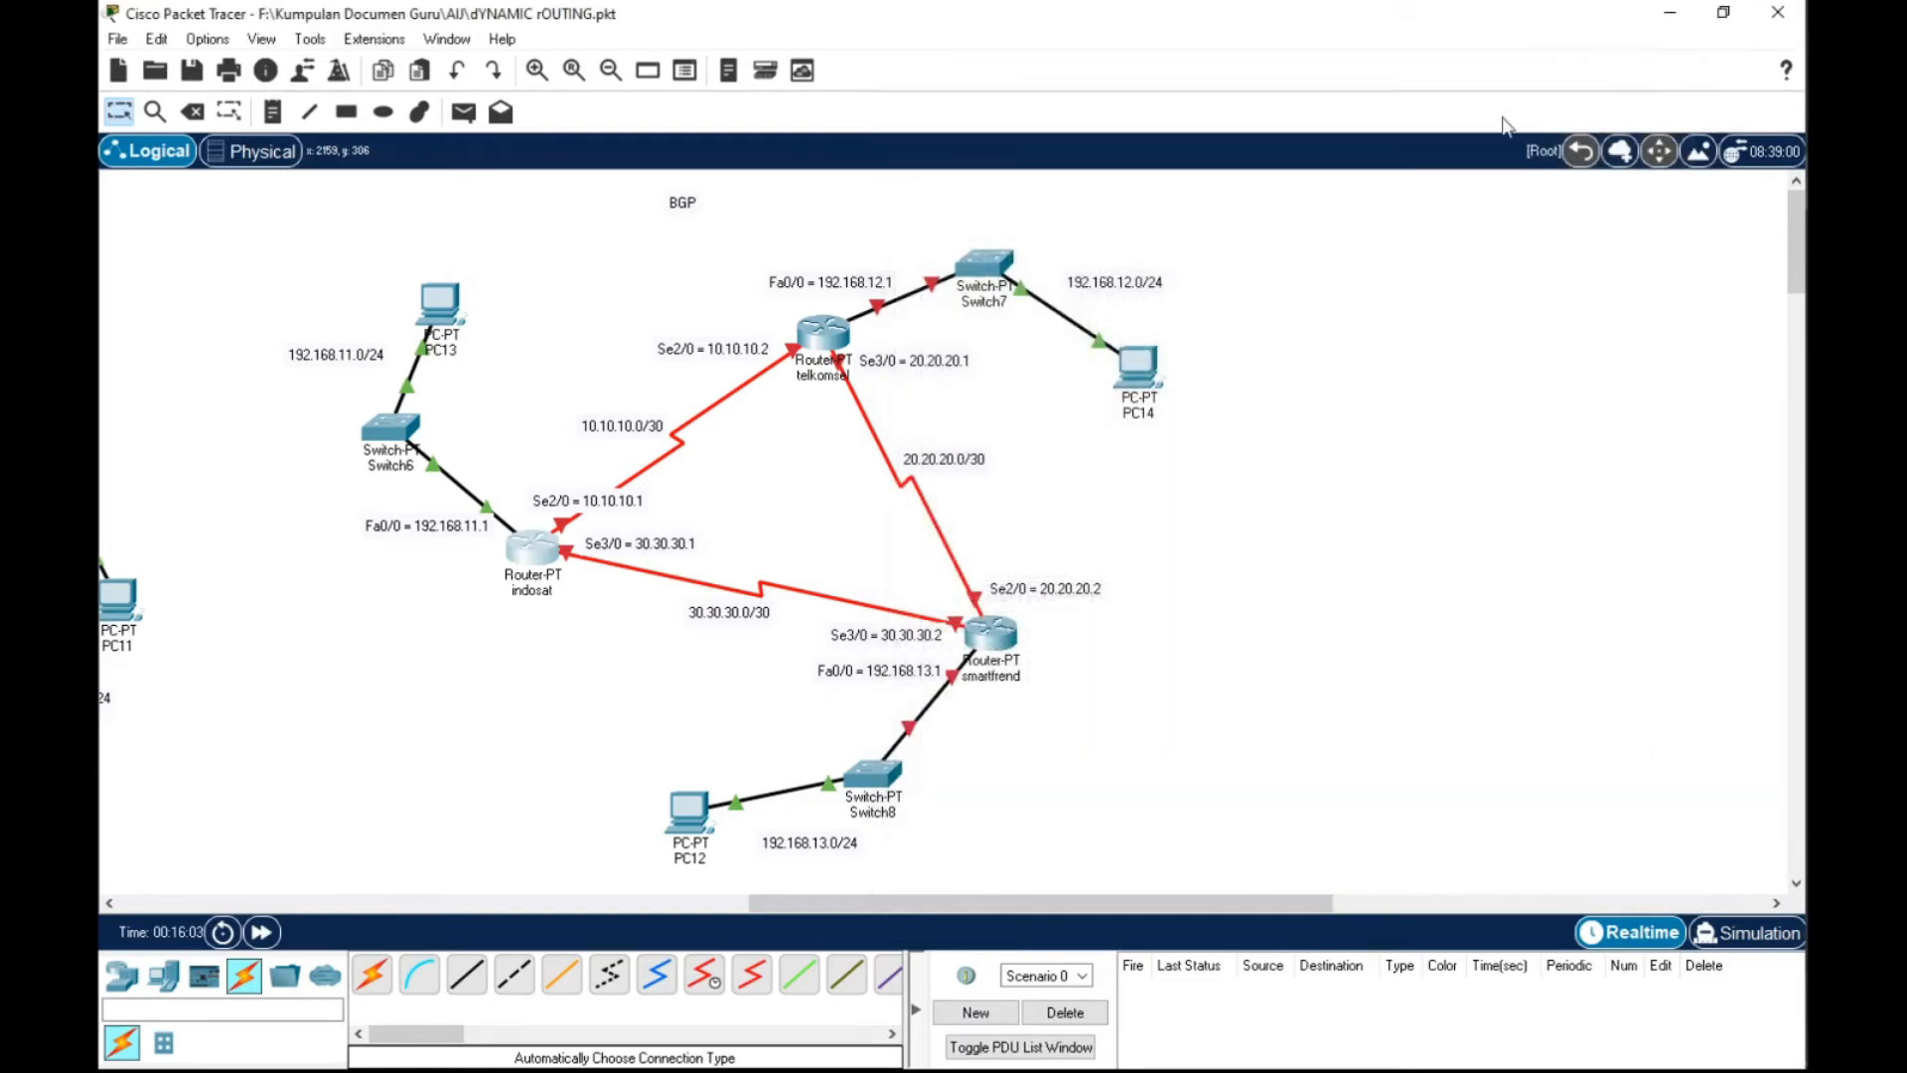
Review the saved settings of indosat's Serial2/0 and Serial3/0 interfaces
left_click(547, 558)
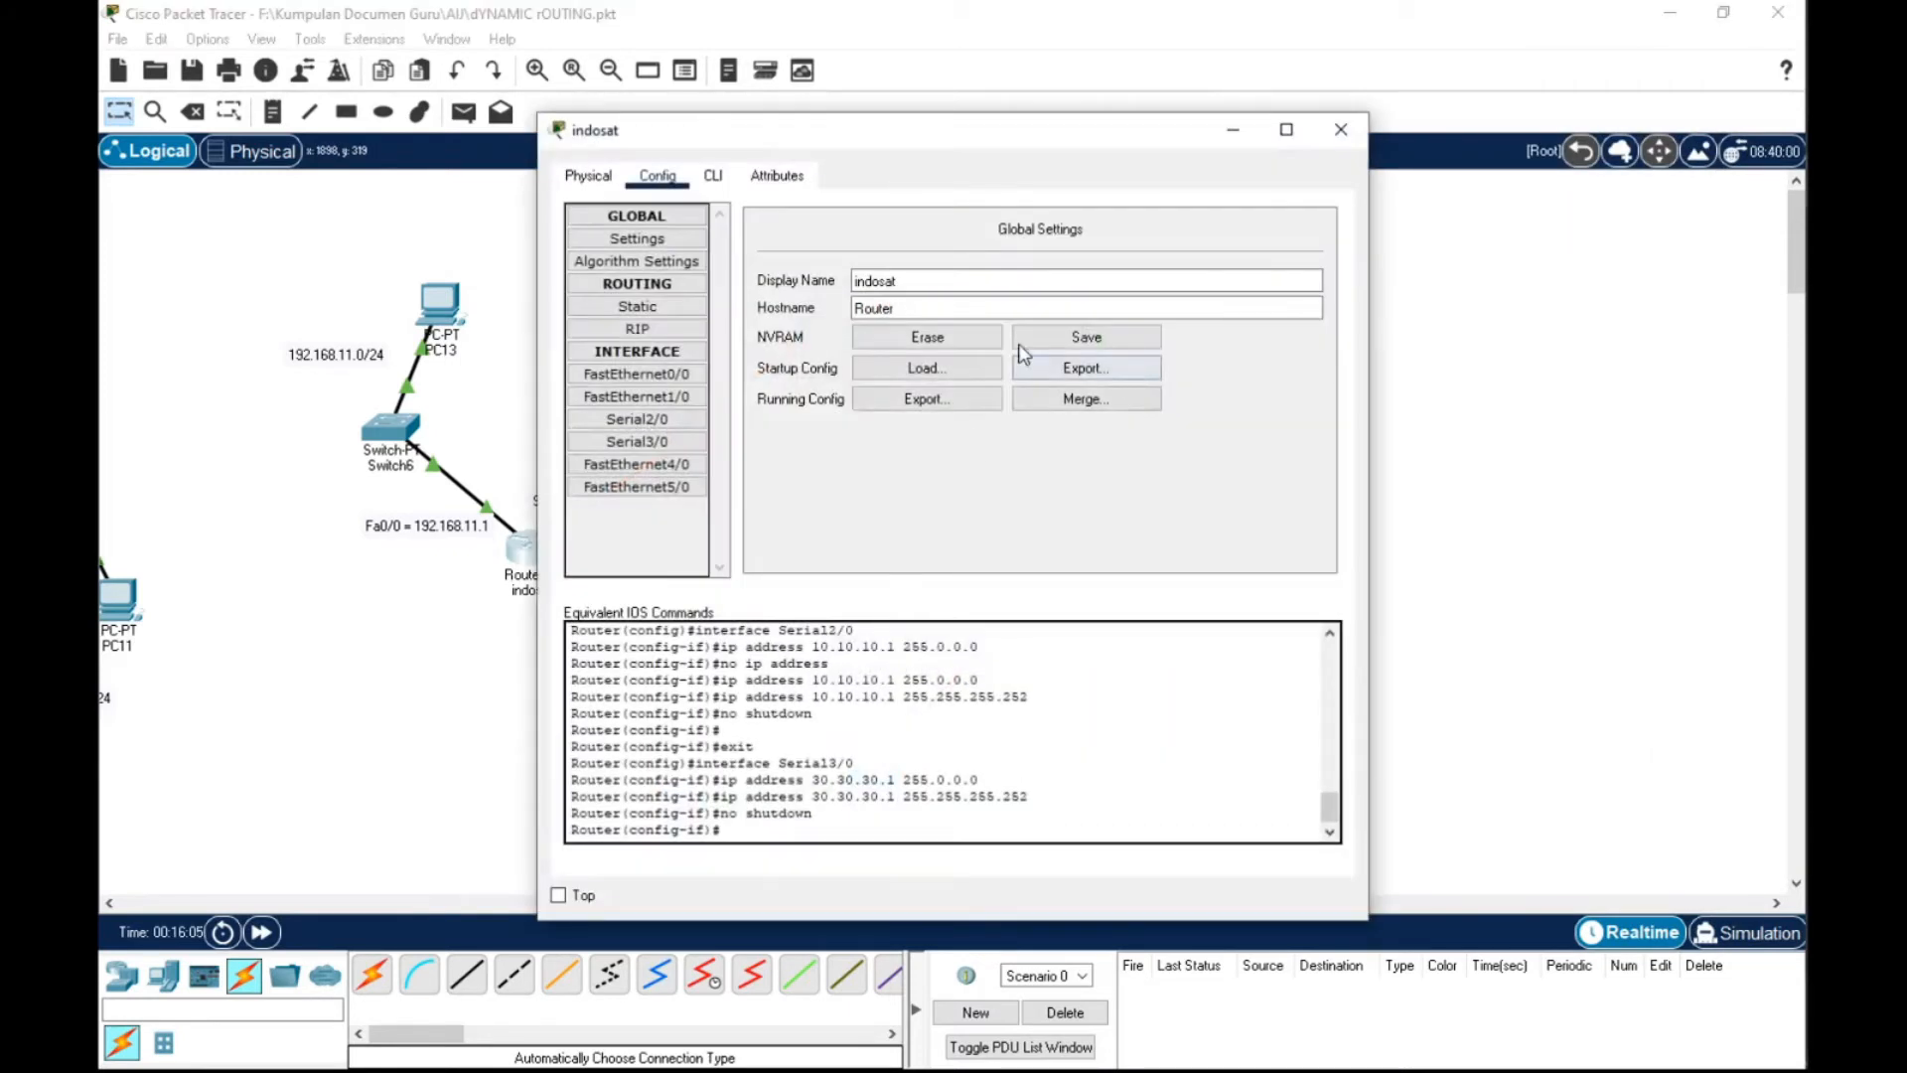
left_click(638, 419)
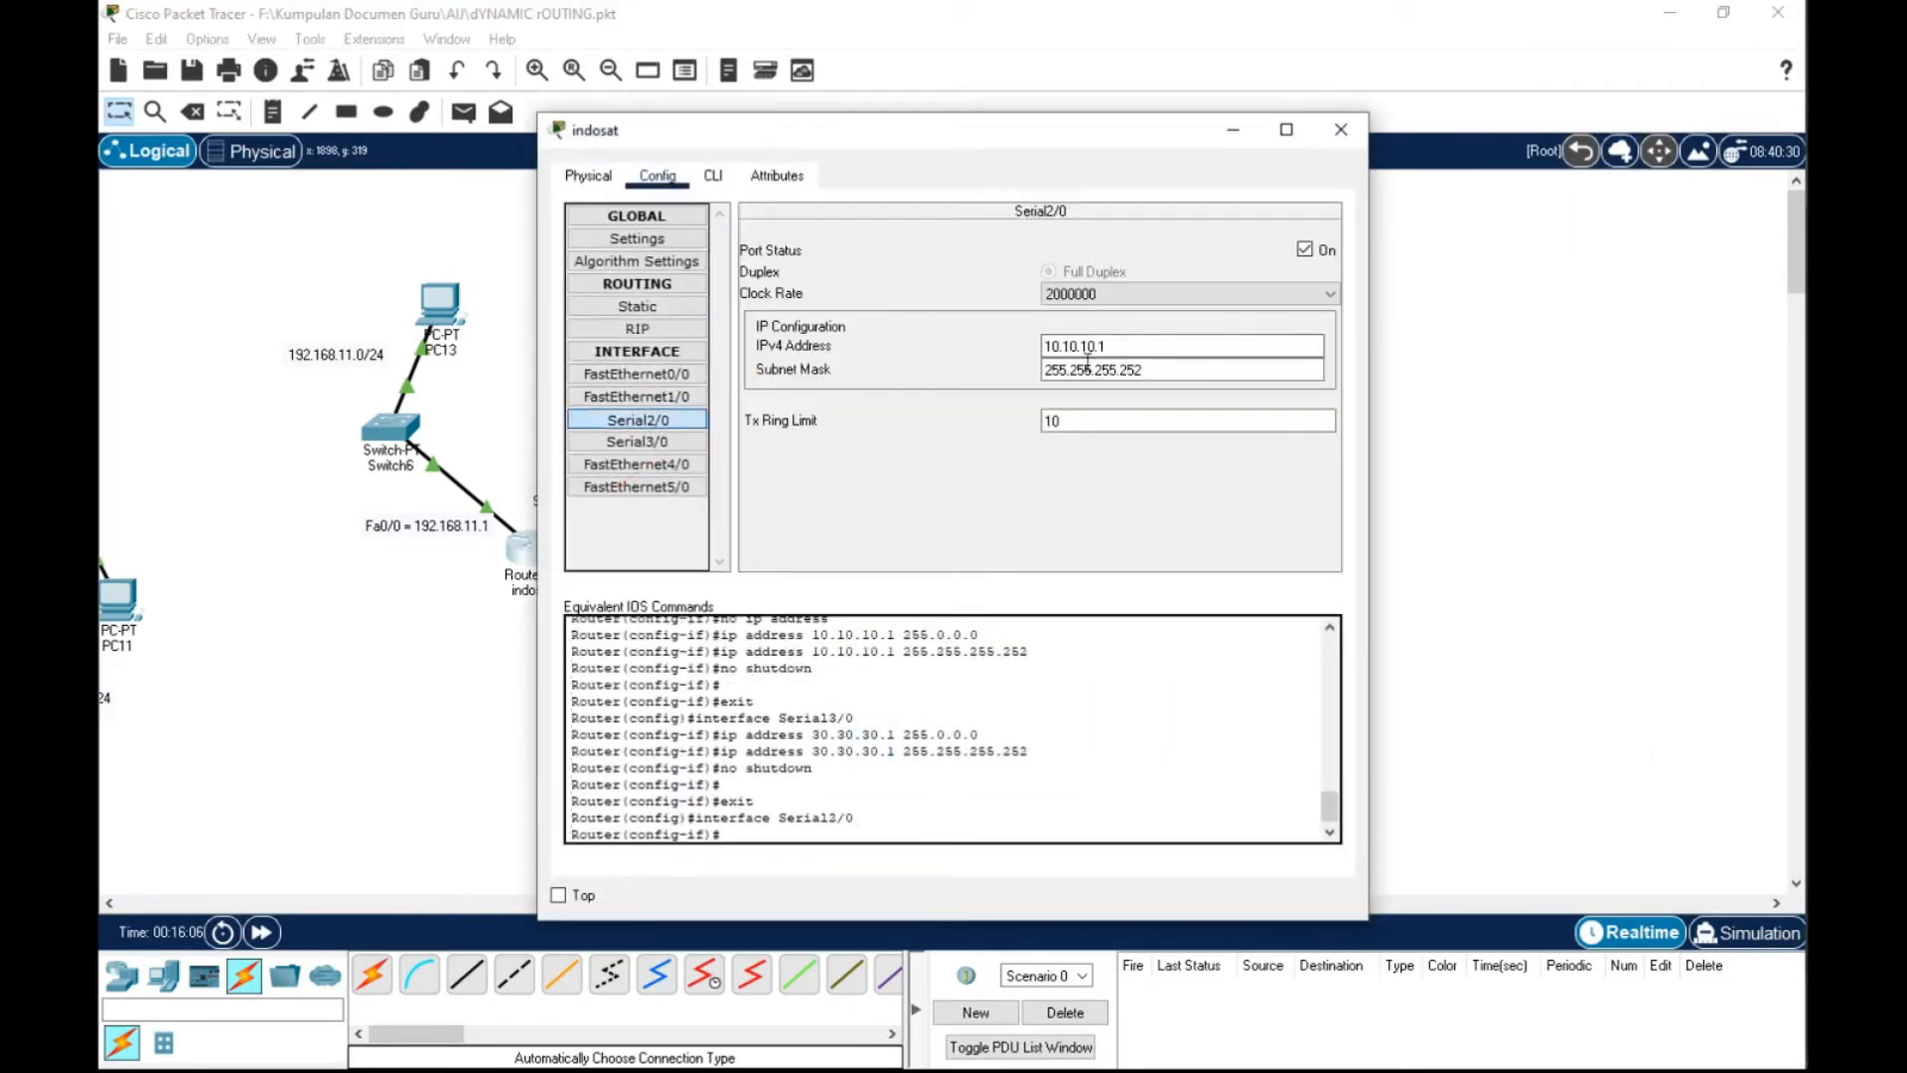
left_click(655, 441)
left_click(1341, 129)
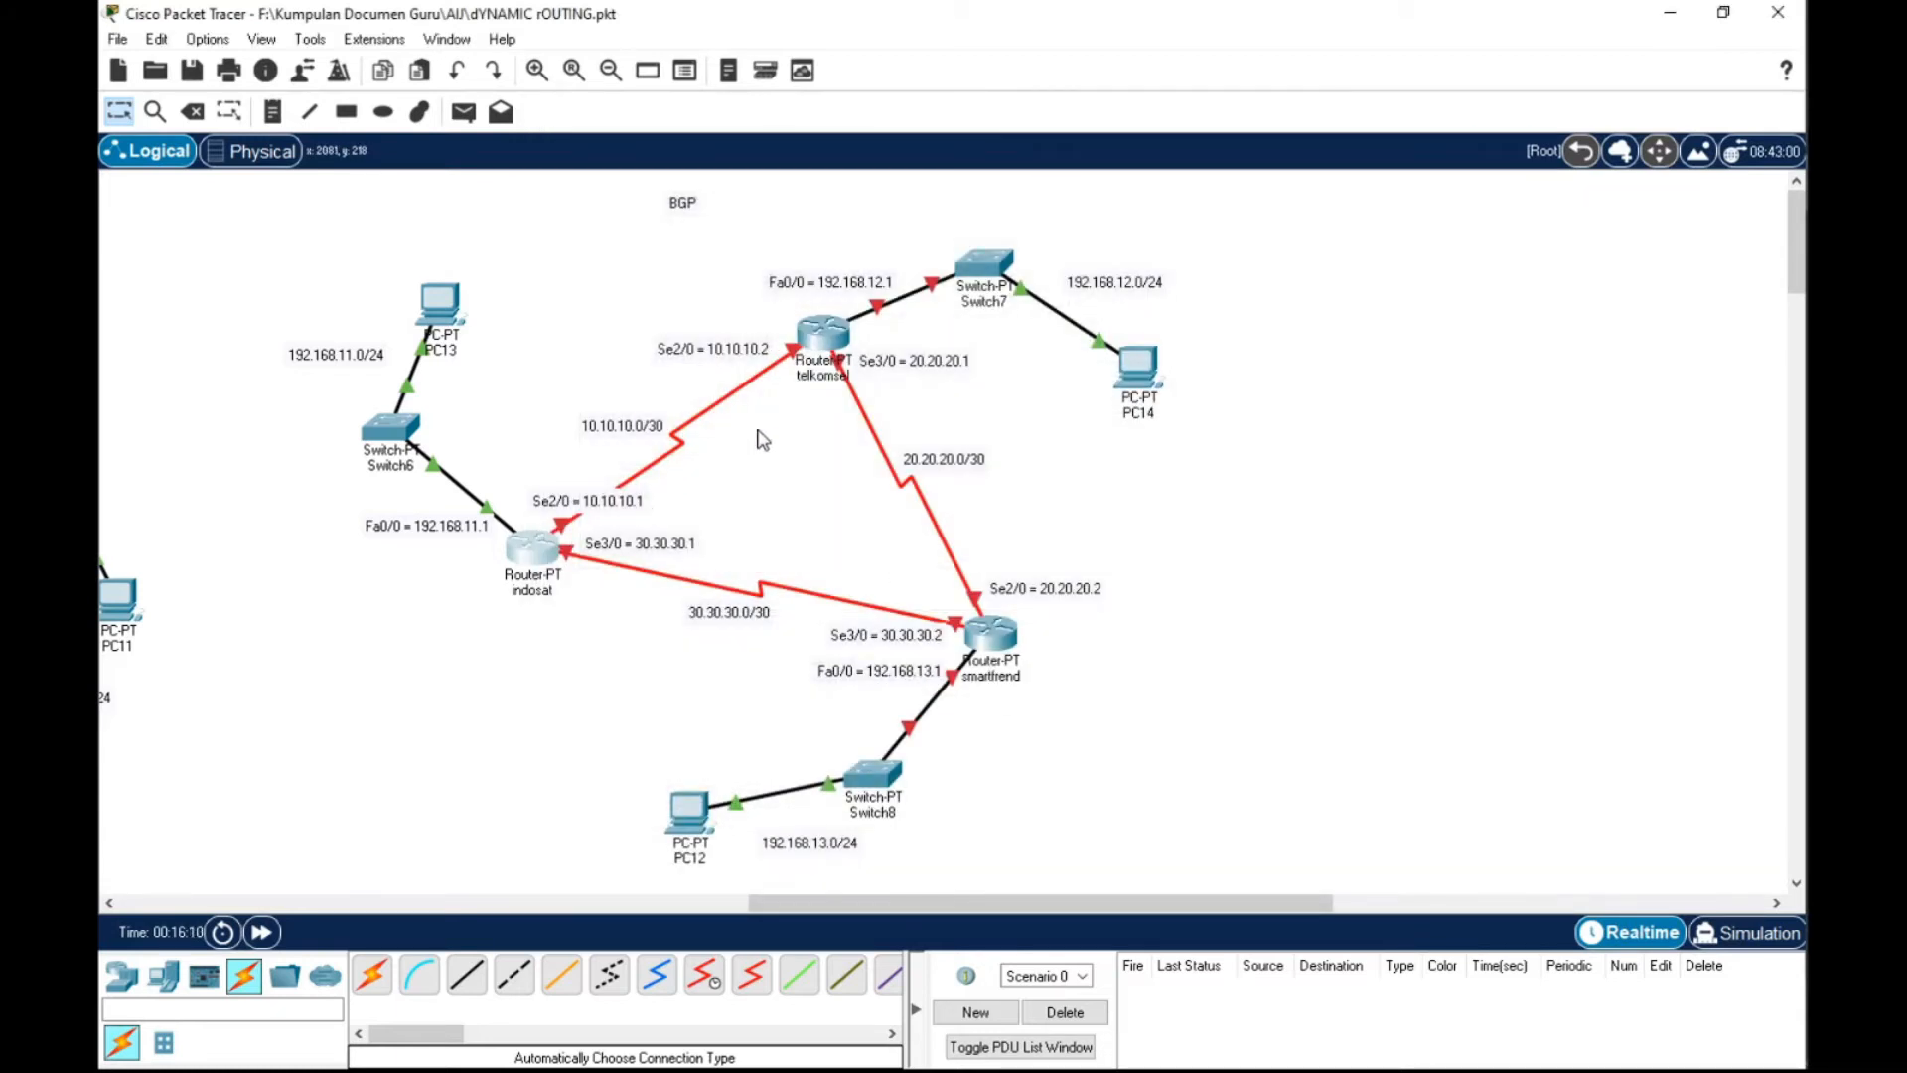
Turn on telkomsel's FastEthernet0/0 and assign it IPv4 address 192.168.12.1 with subnet mask 255.255.255.0
mouse_move(833, 338)
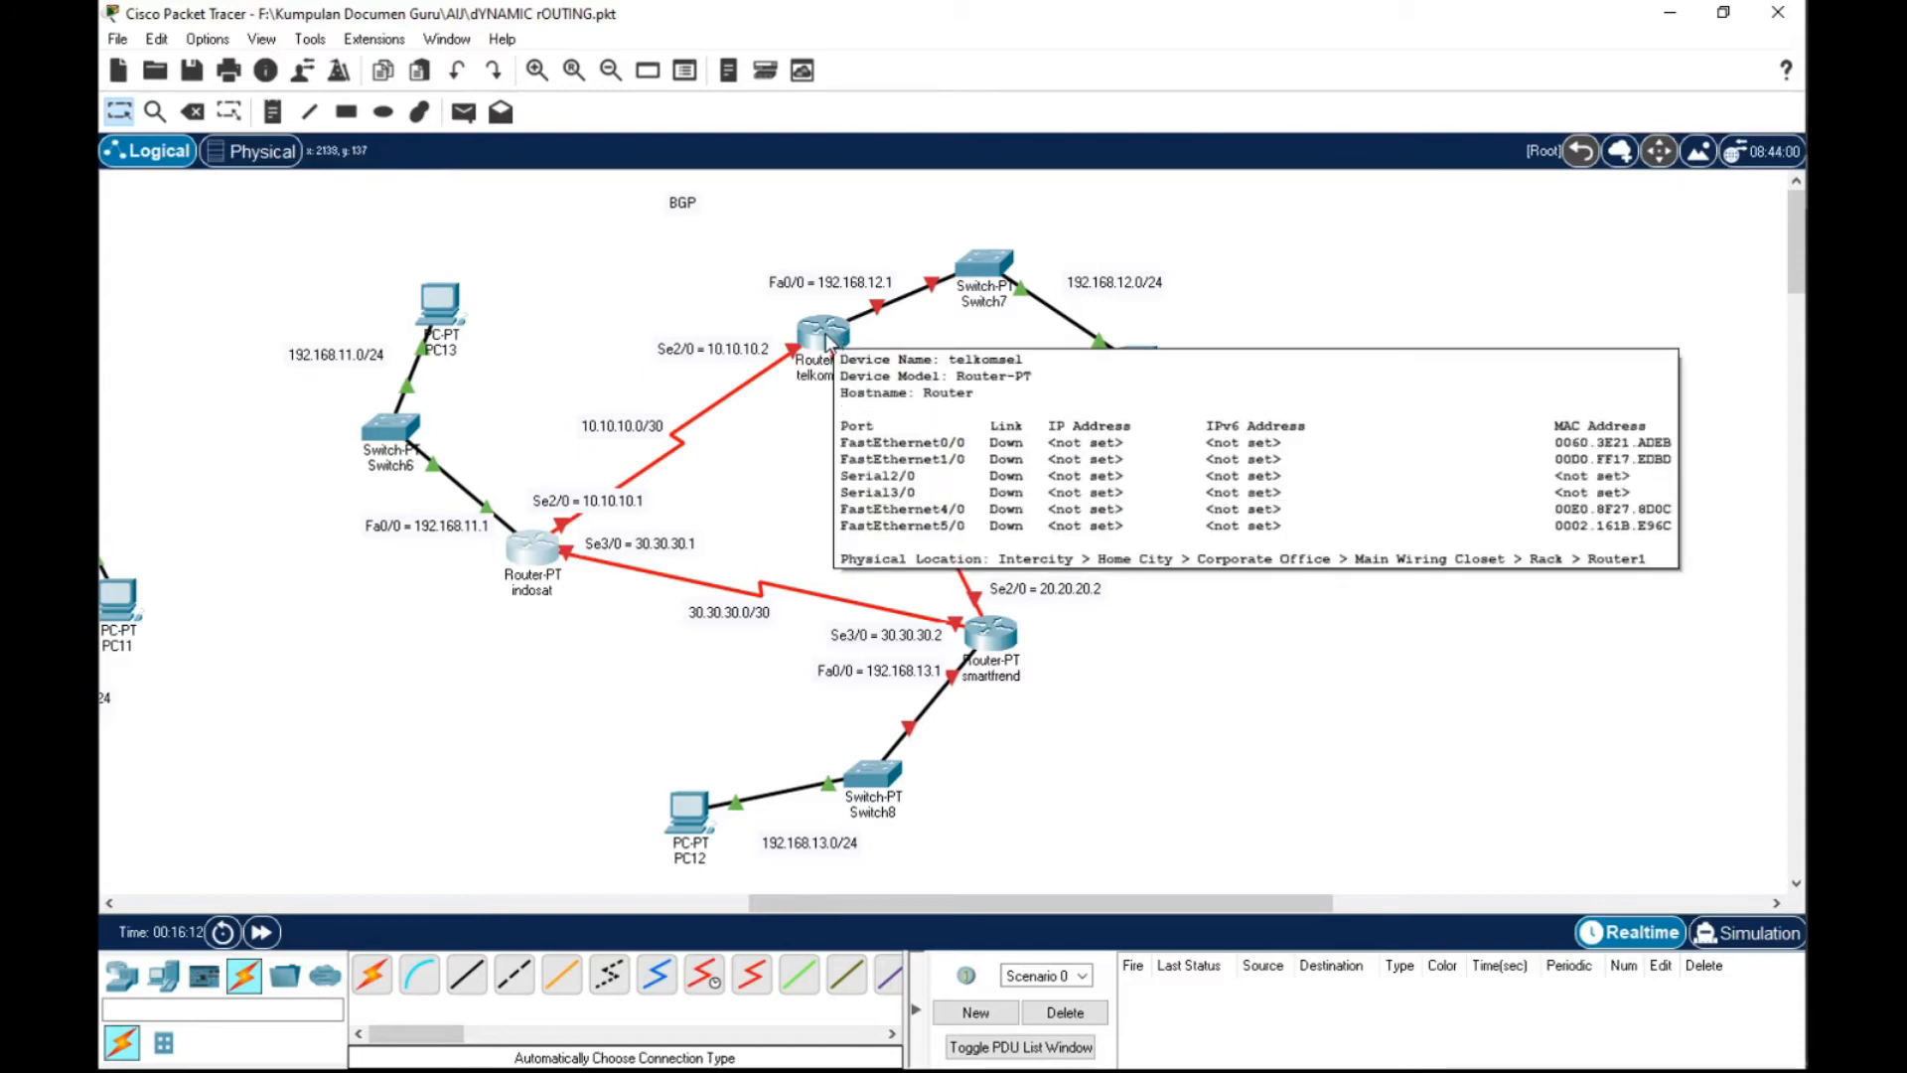
left_click(820, 338)
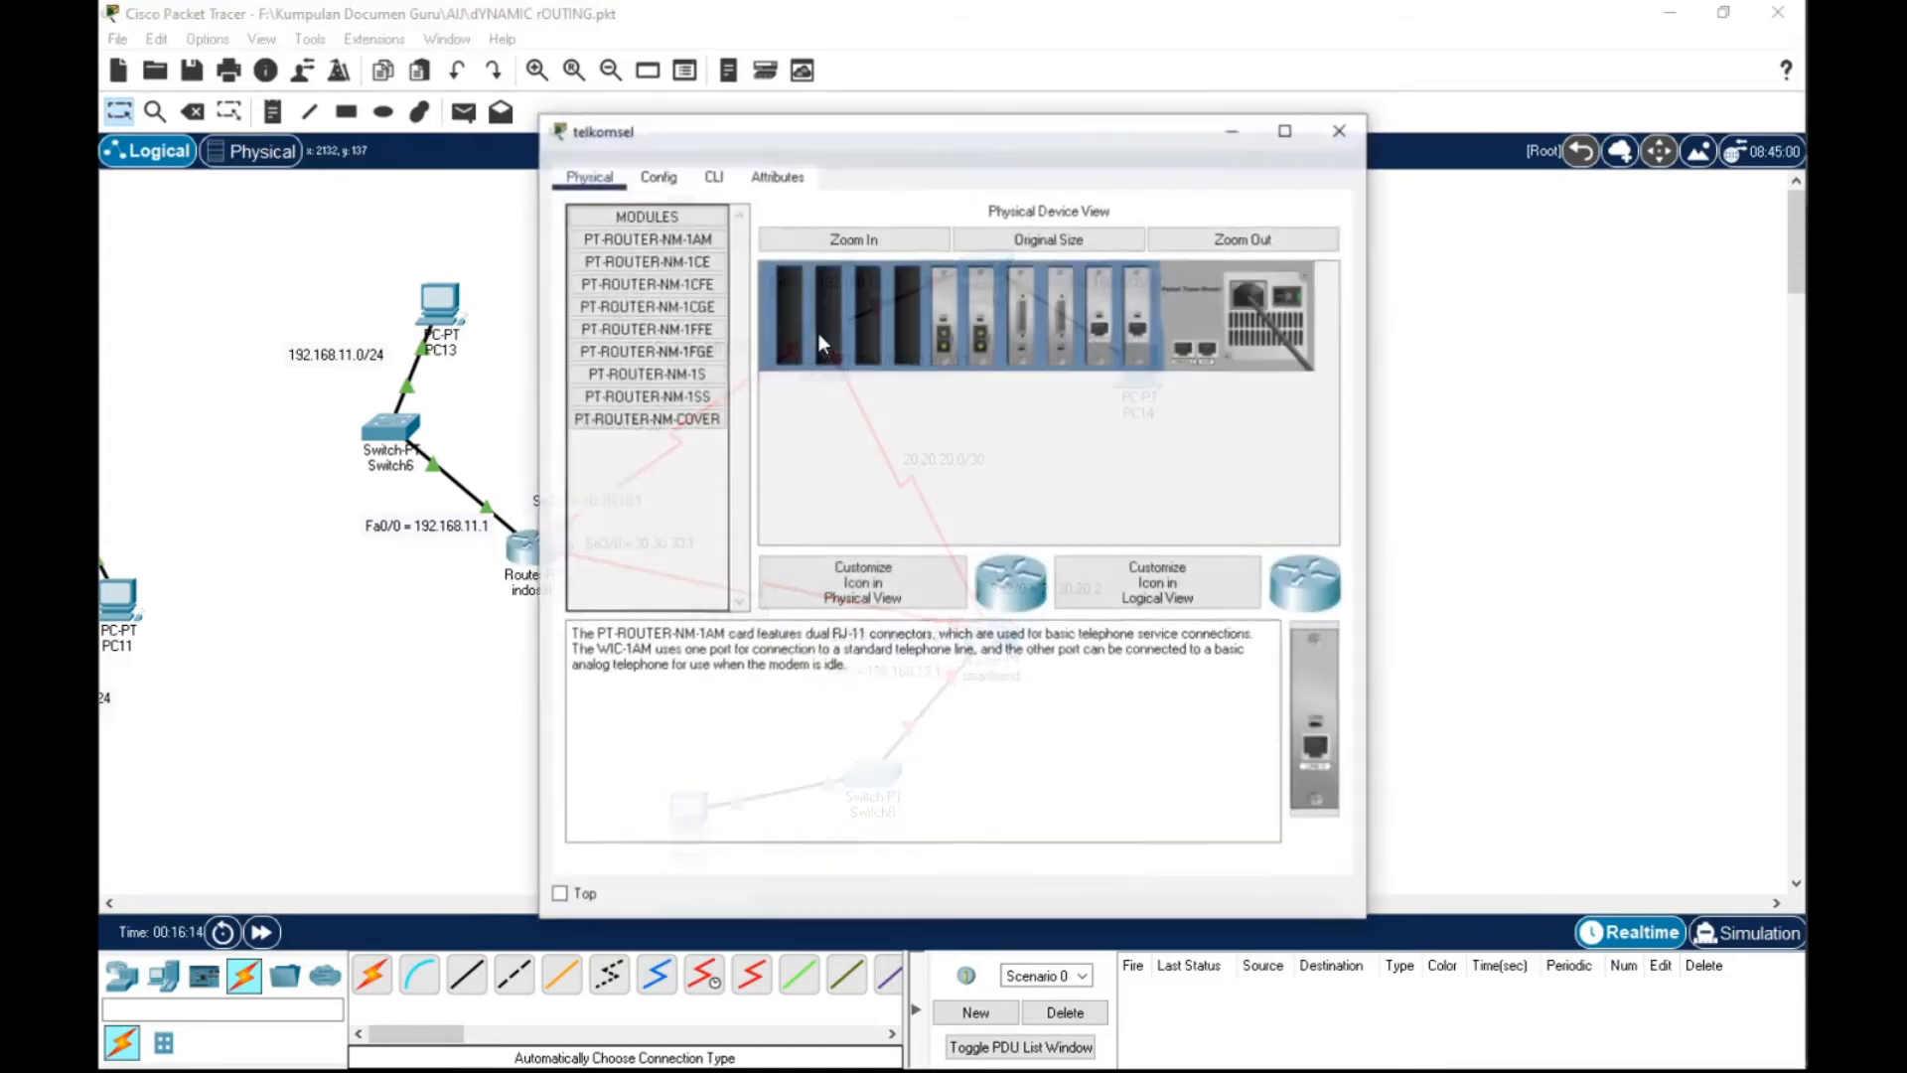
left_click_drag(882, 133, 1367, 156)
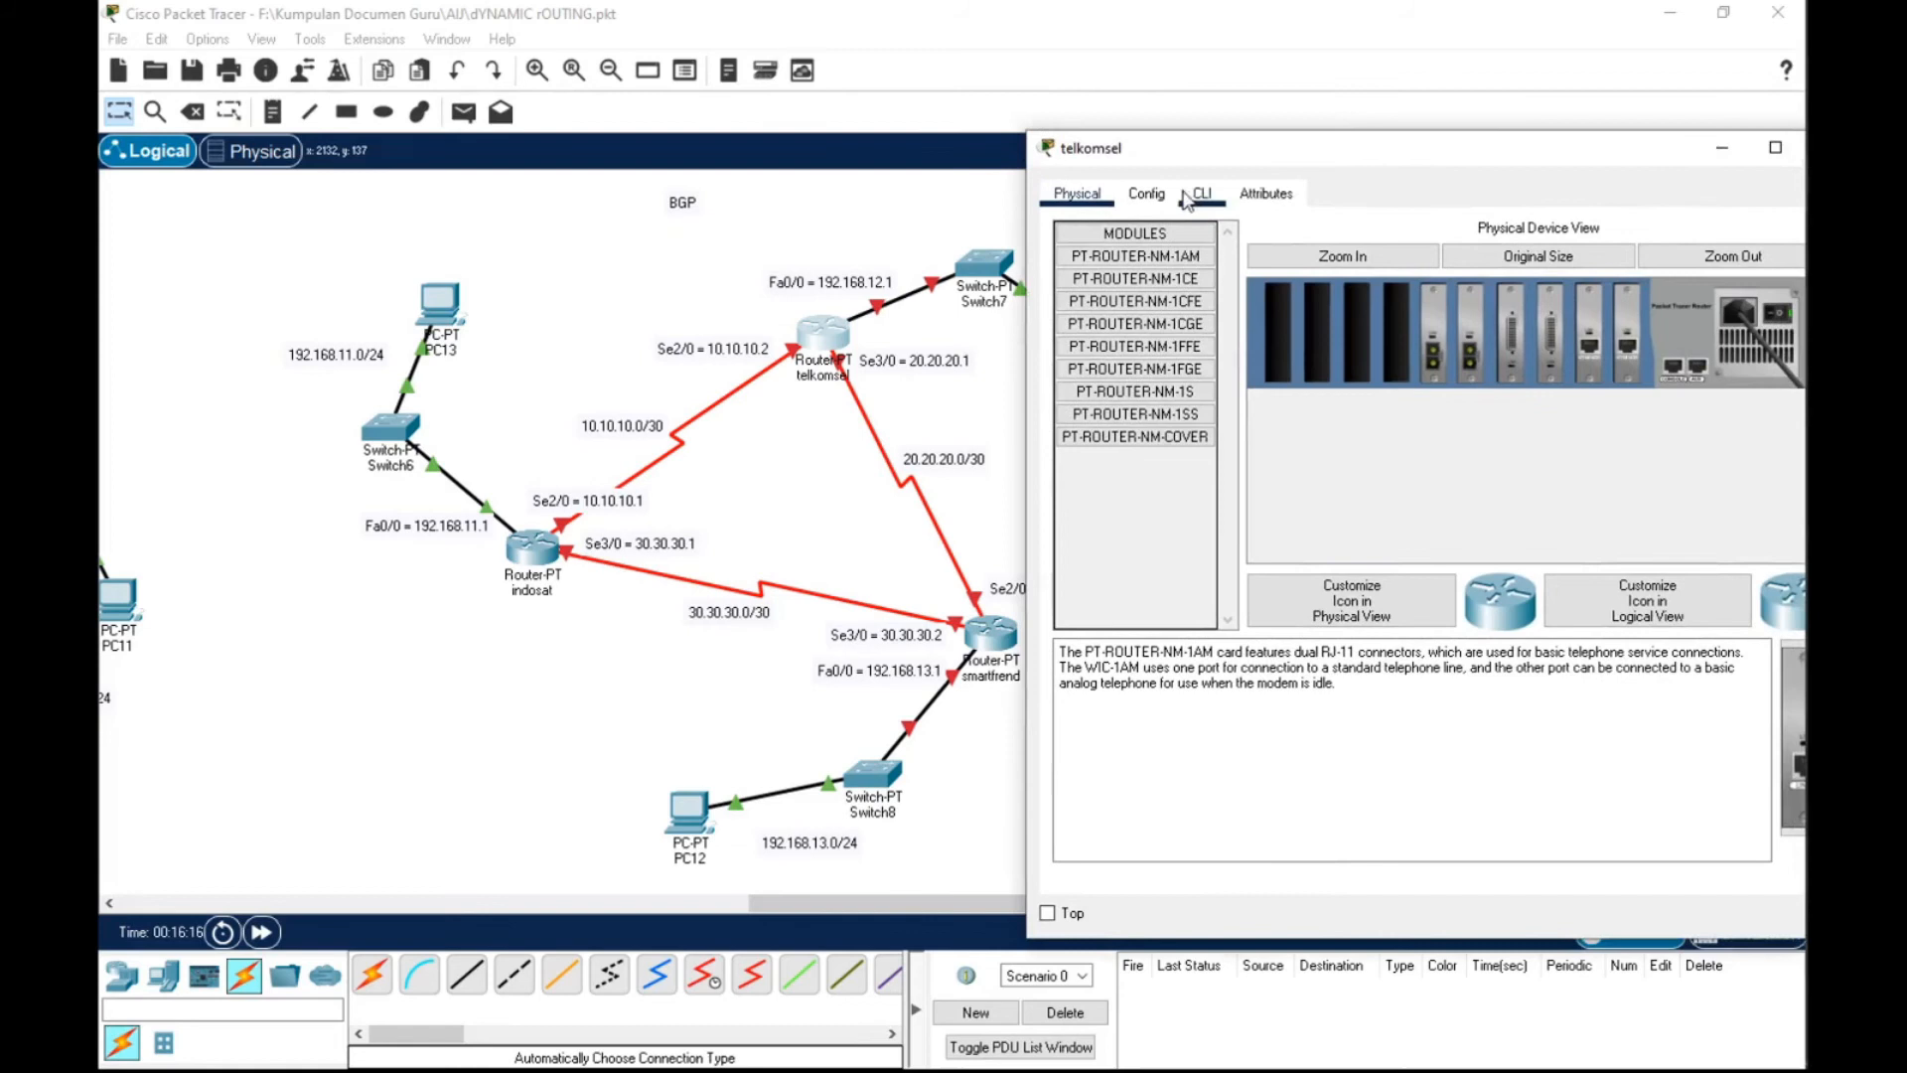
left_click(1146, 193)
left_click(1152, 395)
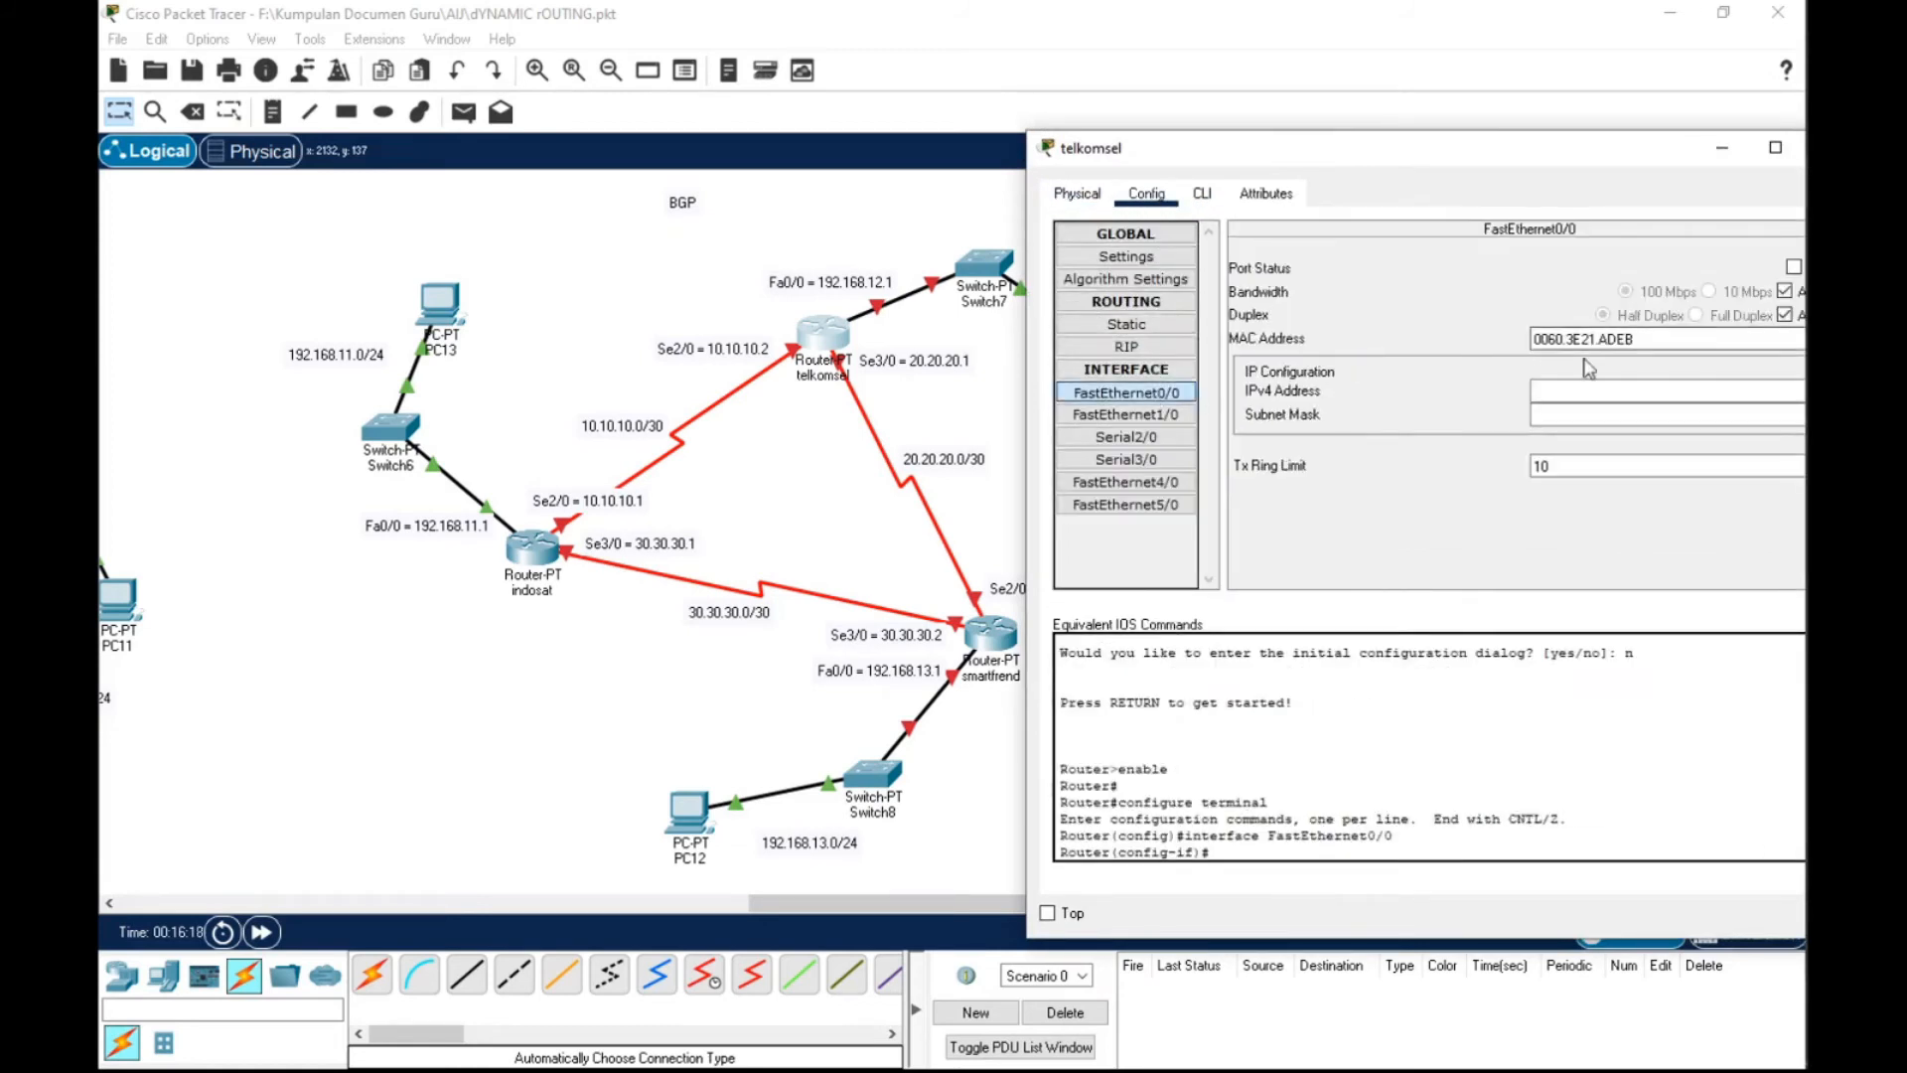
left_click_drag(1686, 164, 1644, 139)
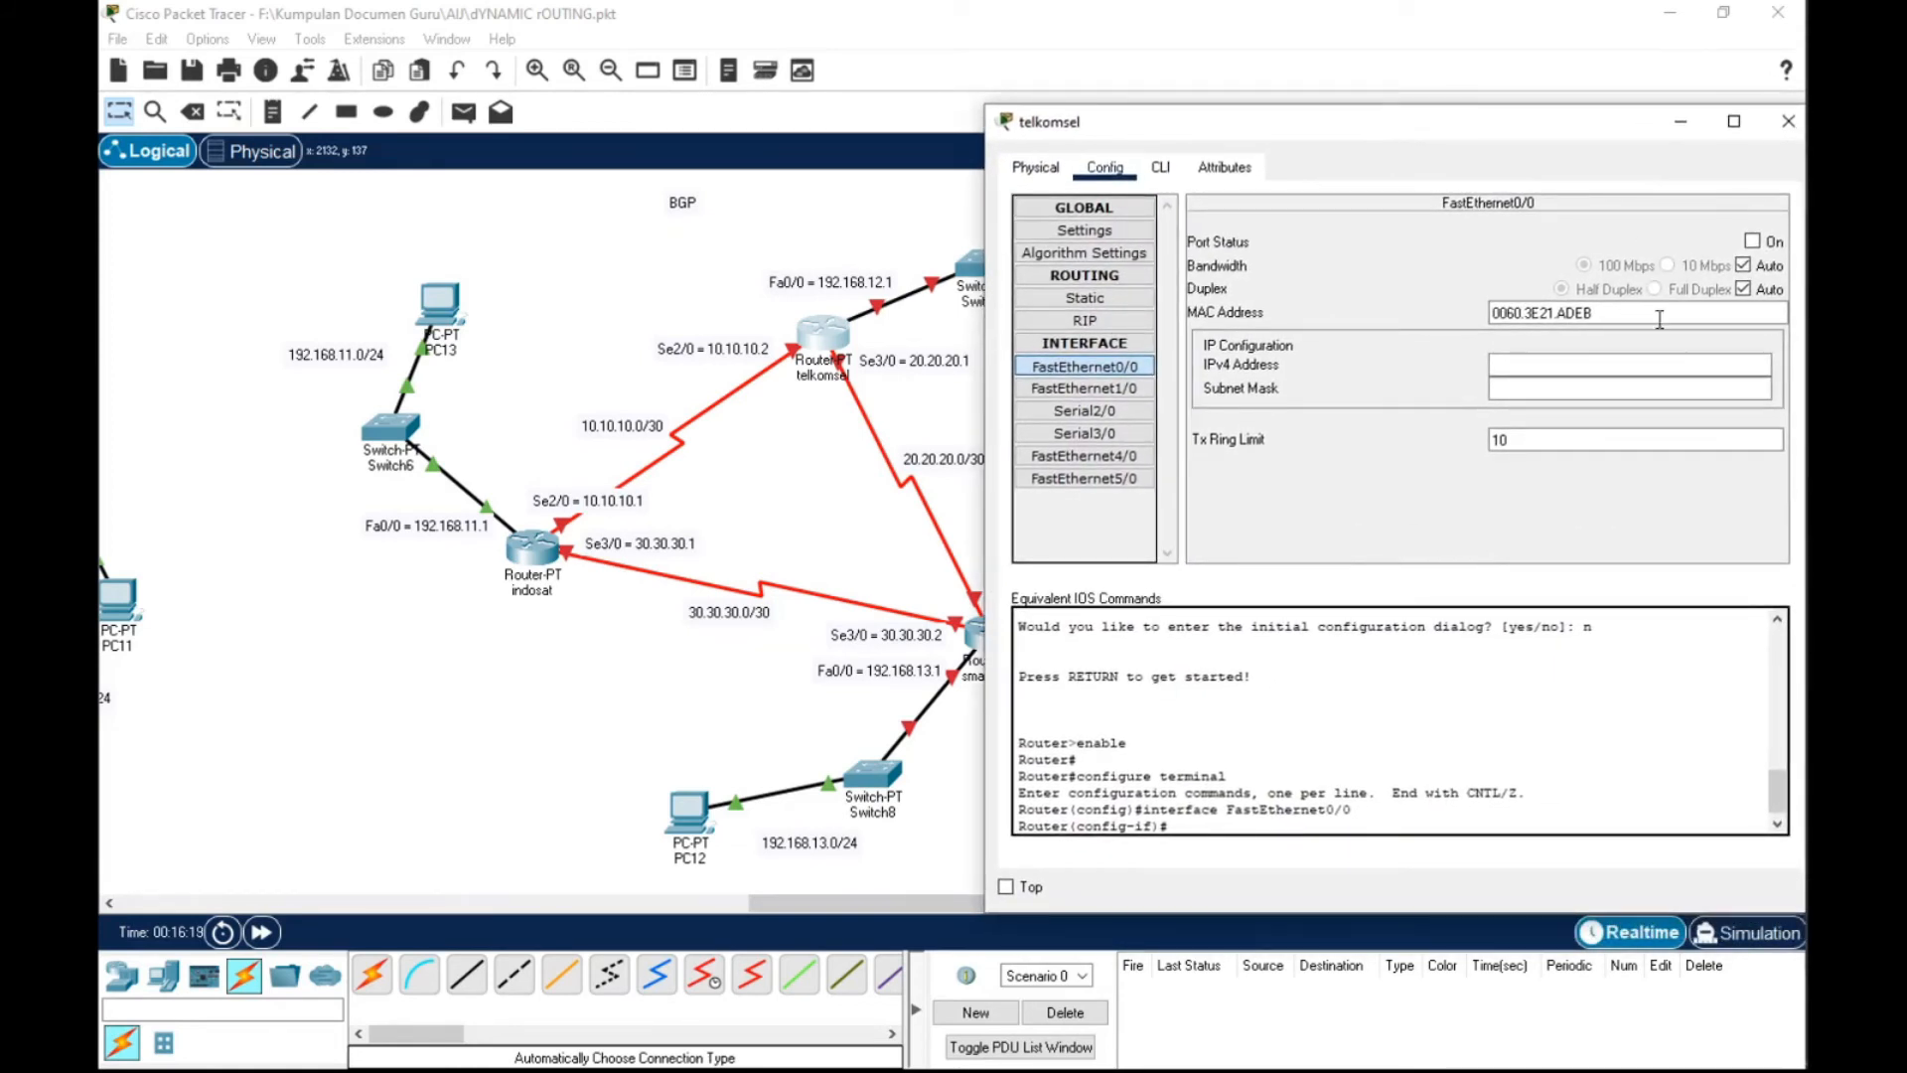
left_click(1752, 242)
left_click(1623, 362)
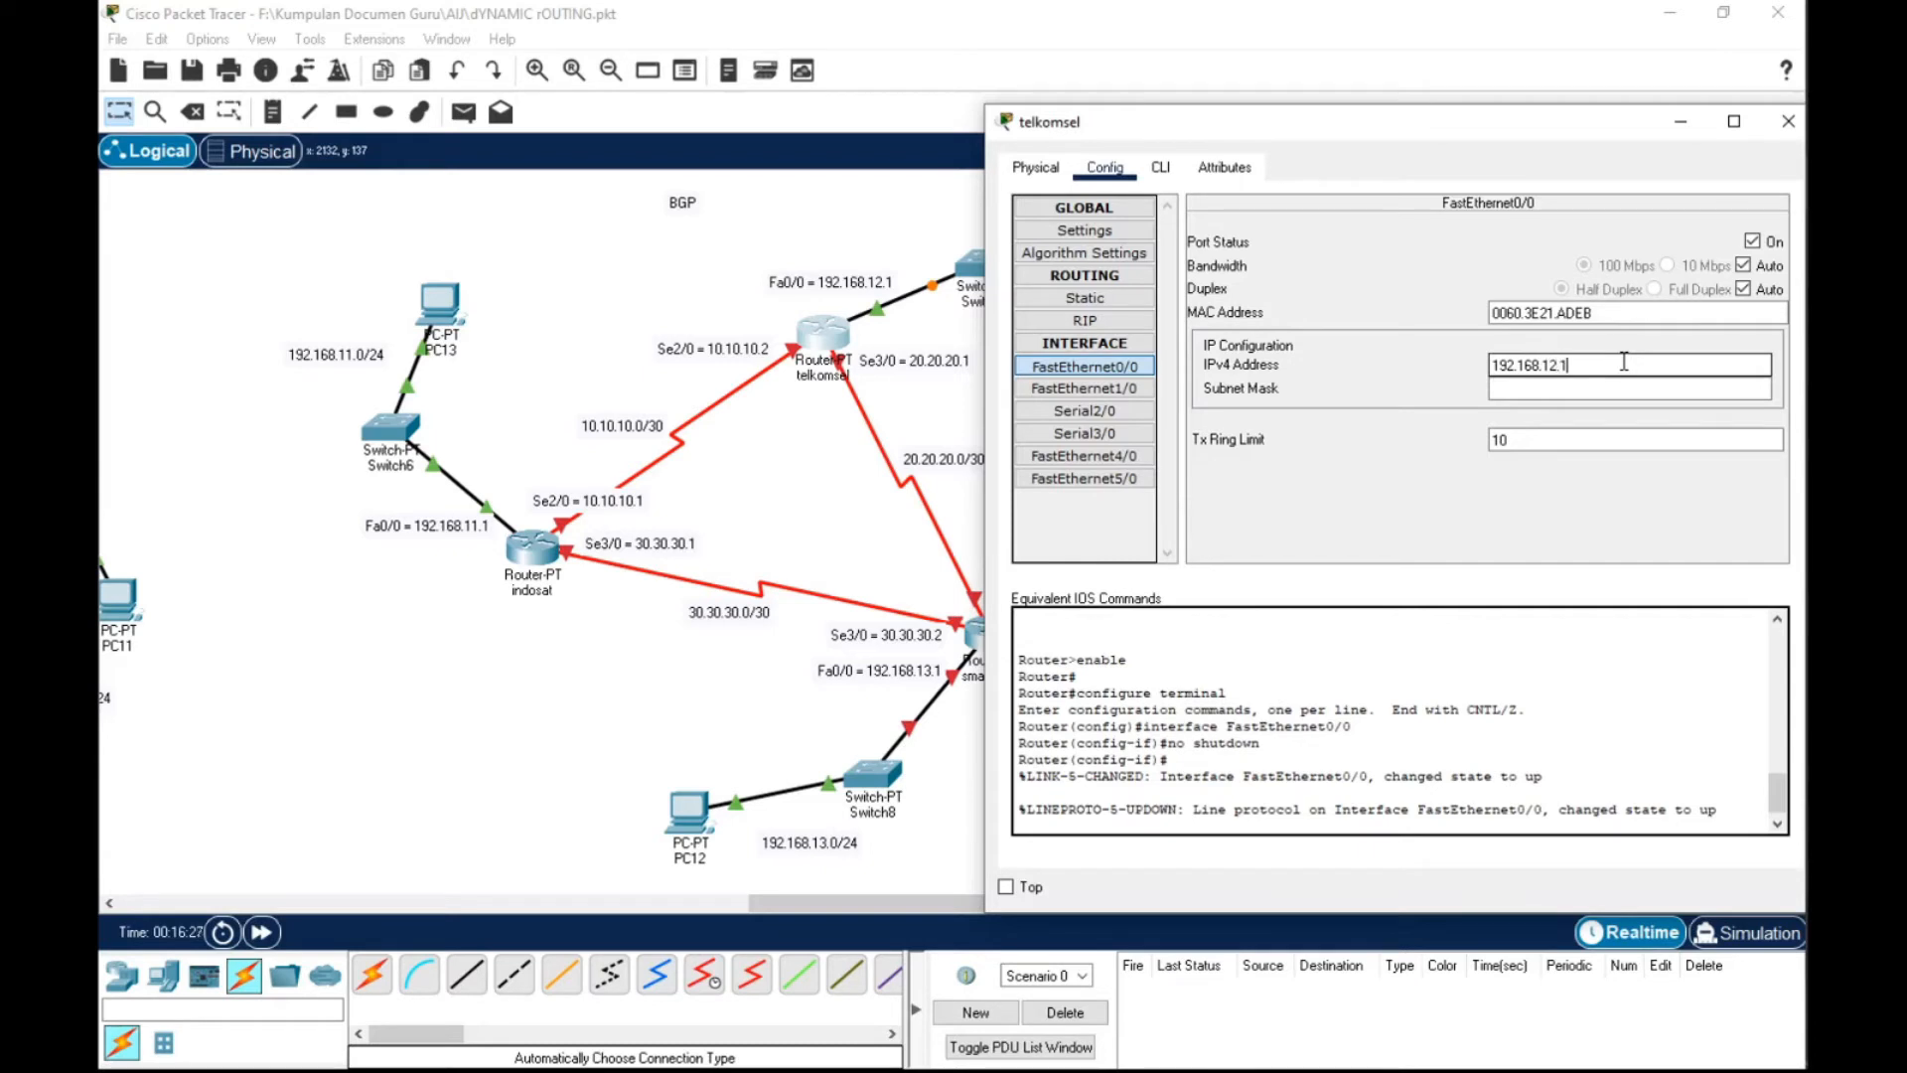
left_click(1589, 389)
Assign telkomsel's Serial2/0 the IPv4 address 10.10.10.2 with subnet mask 255.255.255.252 and turn the port on
left_click(1099, 410)
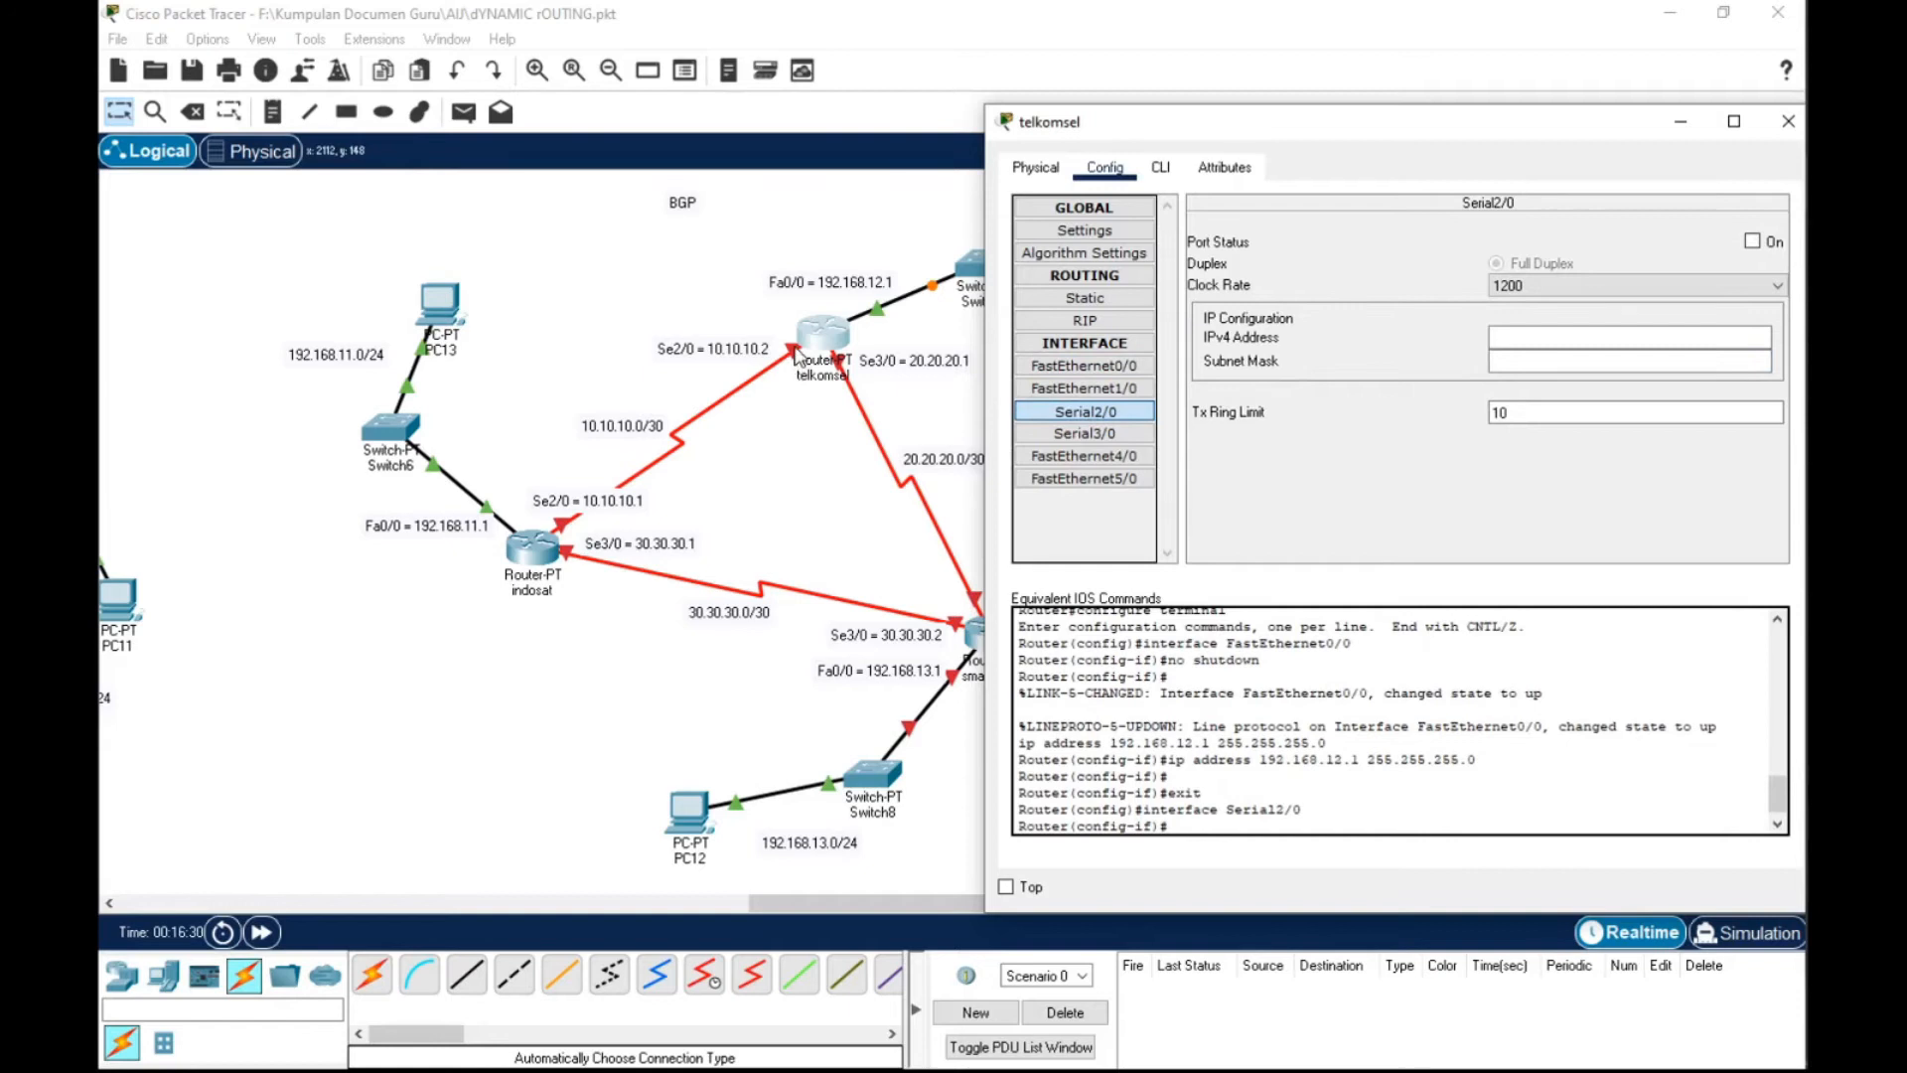
left_click(1548, 340)
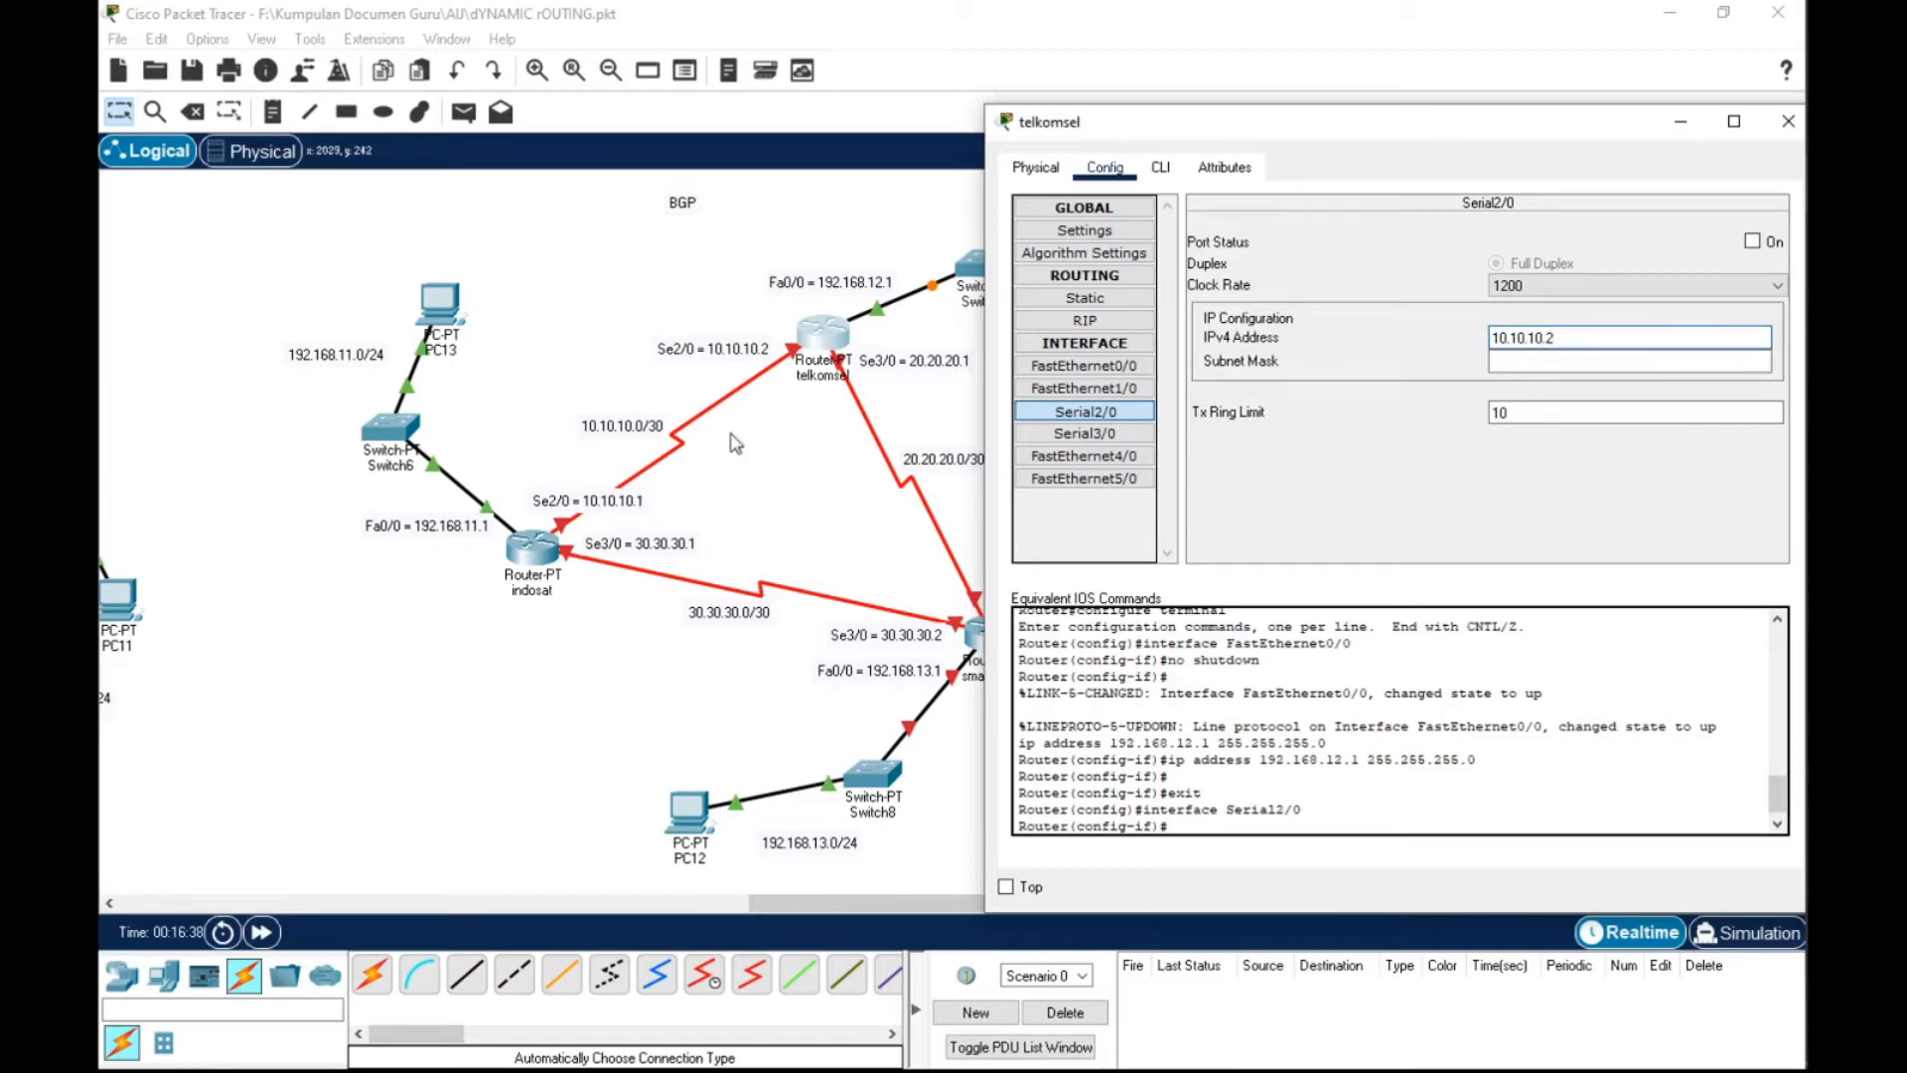
left_click(1533, 363)
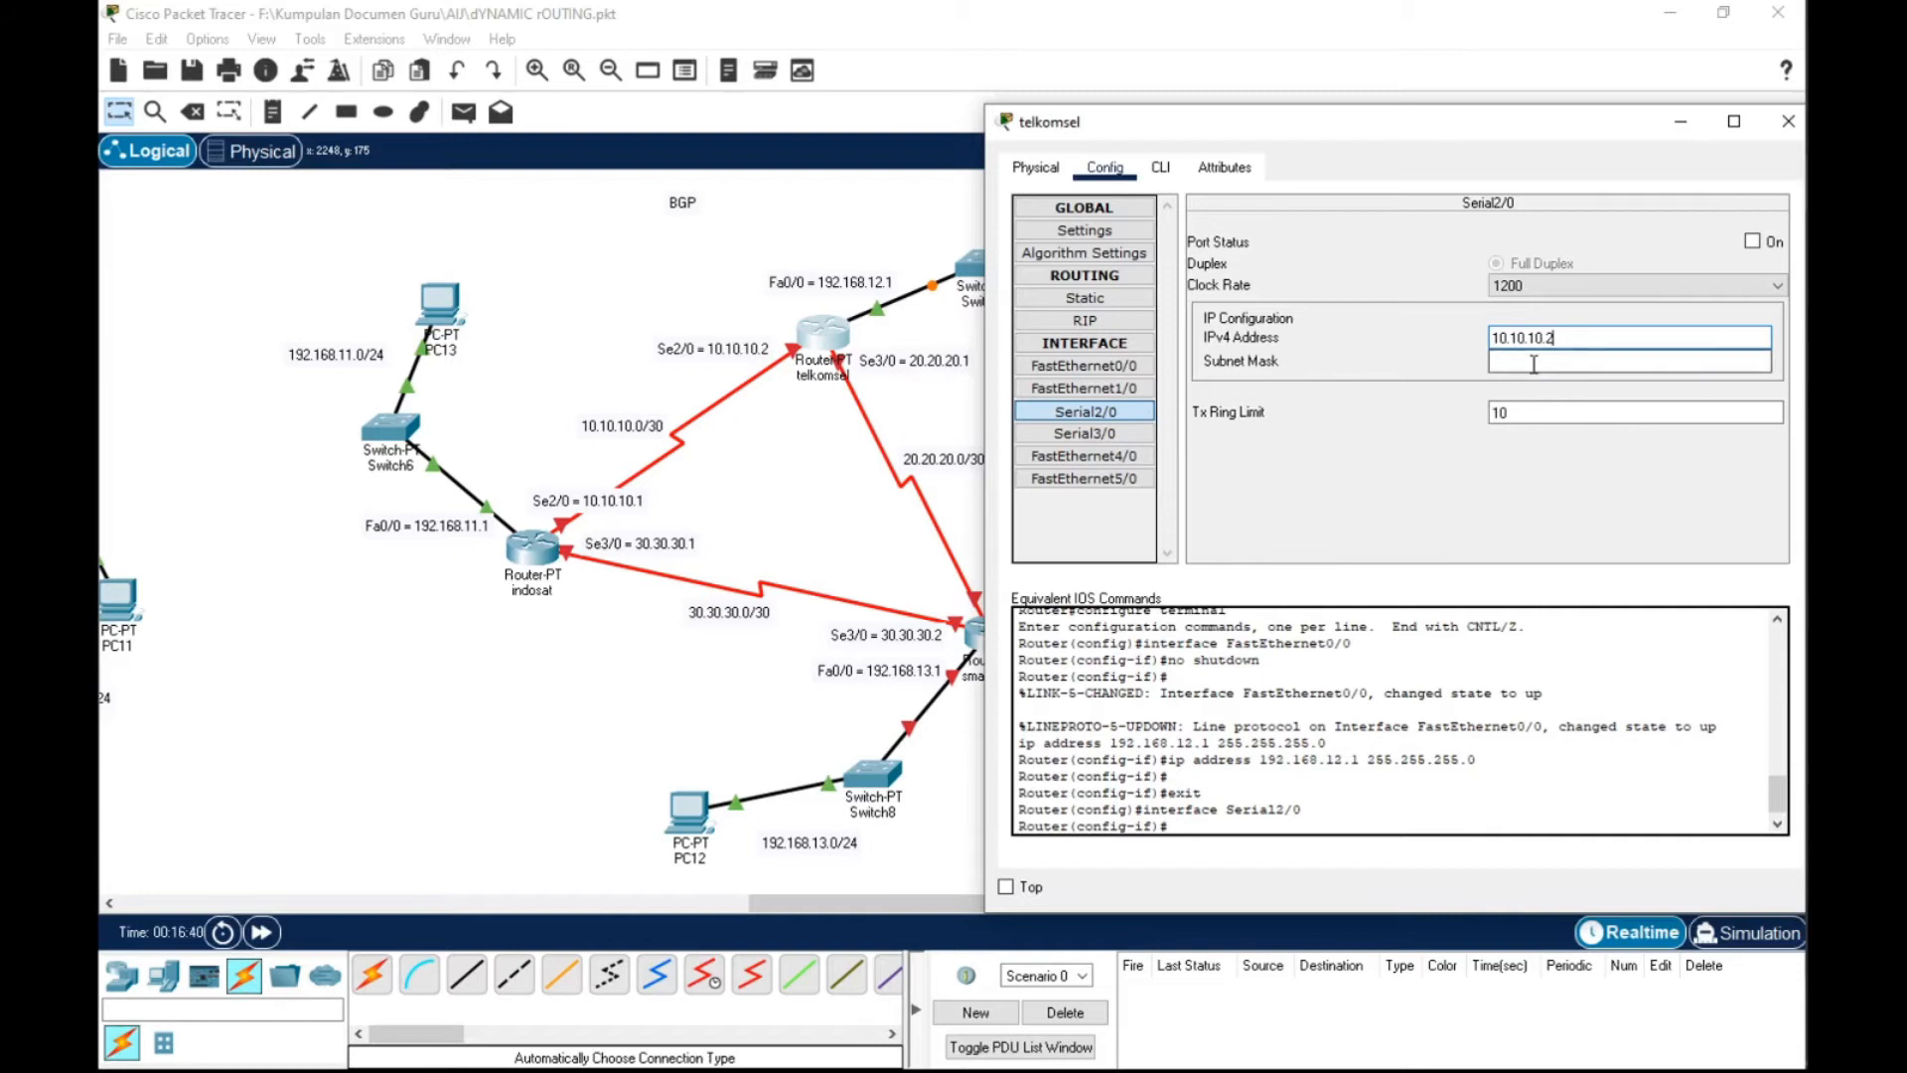
left_click_drag(1570, 362, 1452, 374)
type("255.255.25")
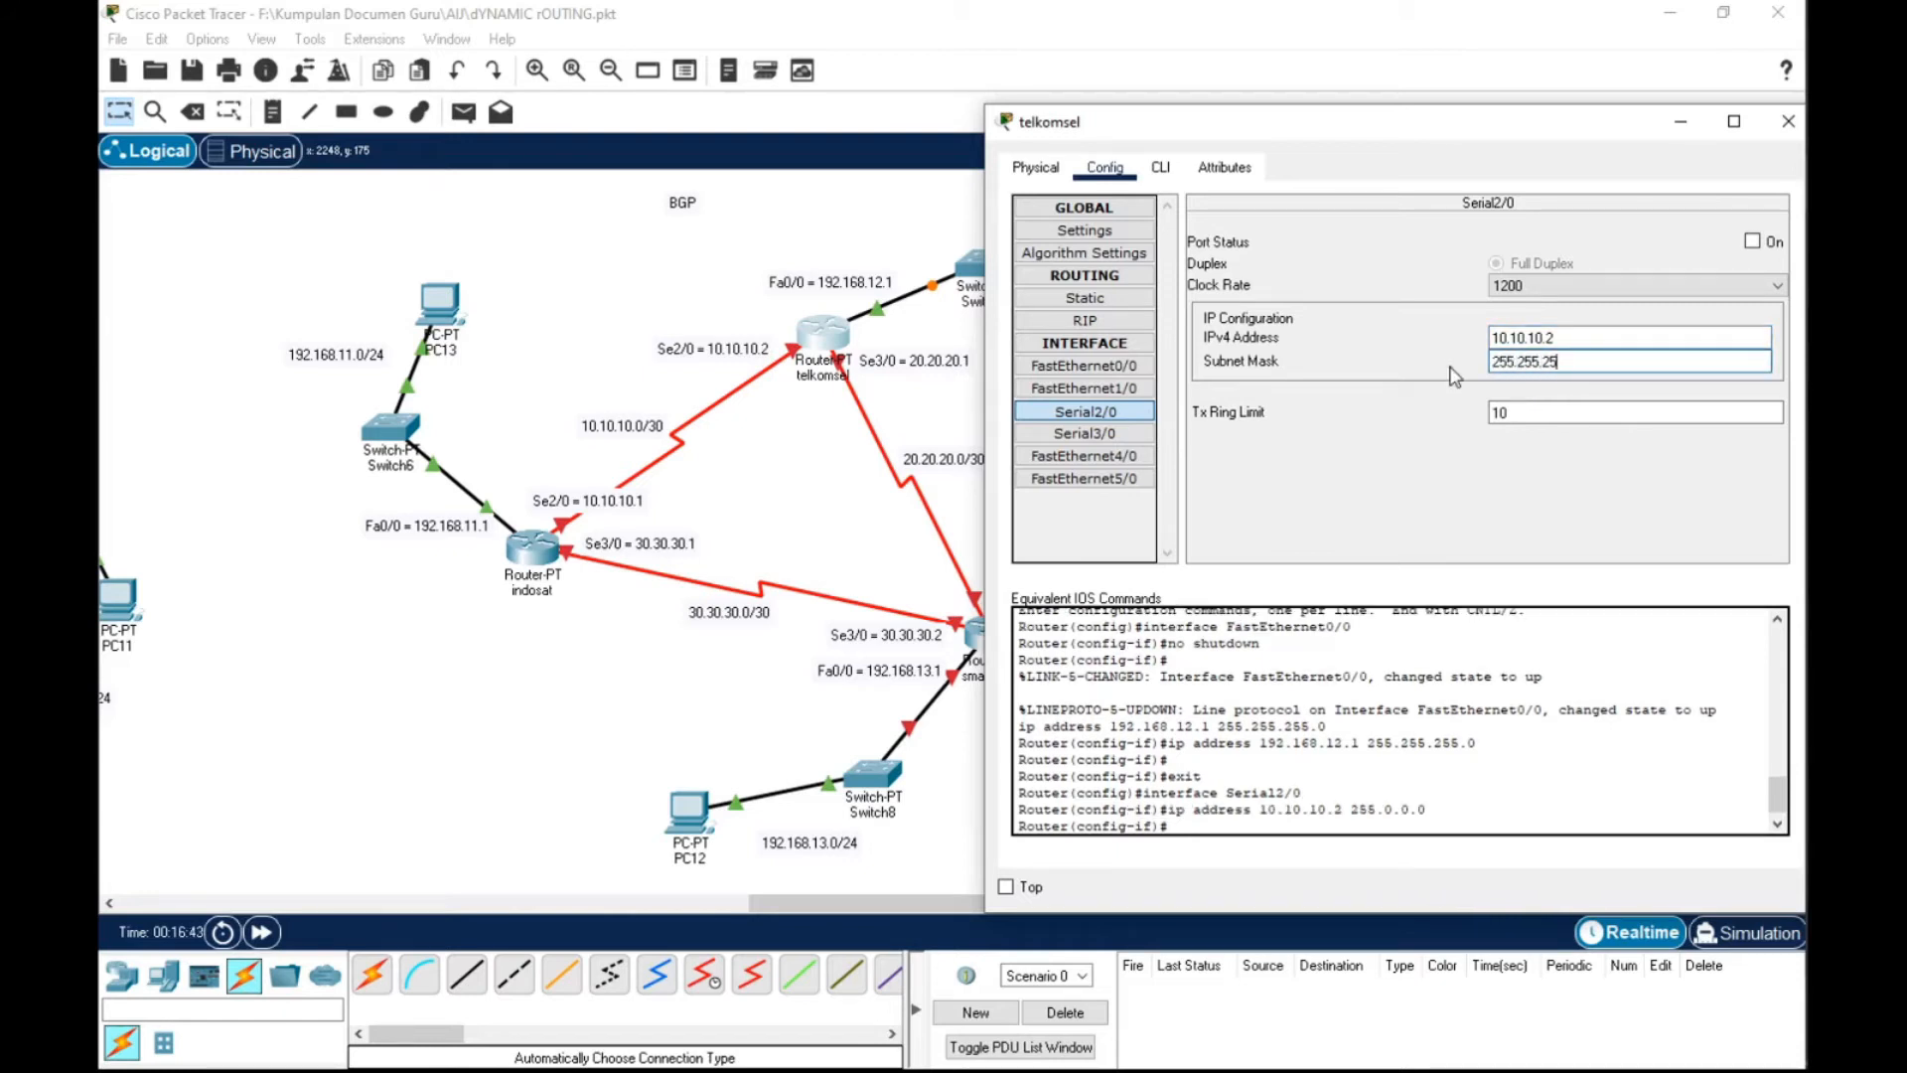
type("5.252")
left_click(1753, 244)
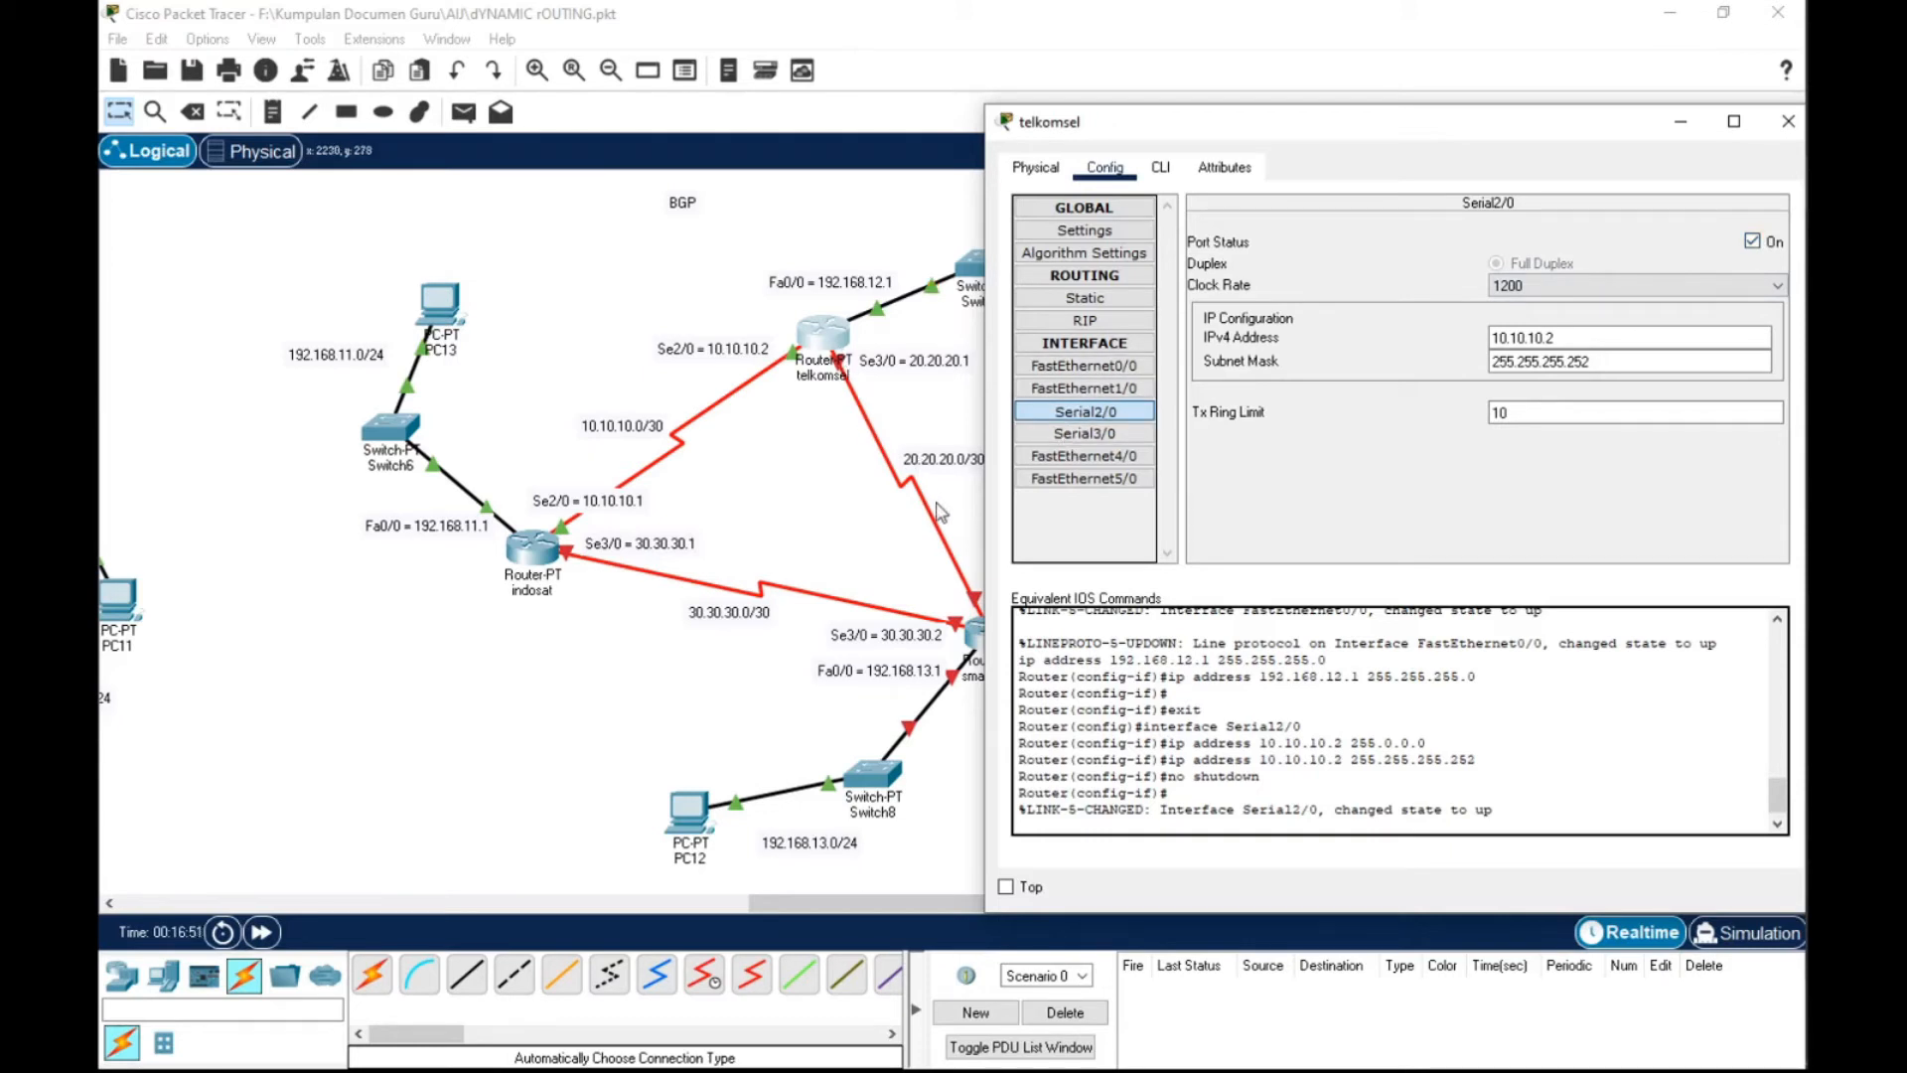
Assign telkomsel's Serial3/0 the IPv4 address 20.20.20.1 with subnet mask 255.255.255.252, turn the port on, and close the router's window
left_click(1085, 432)
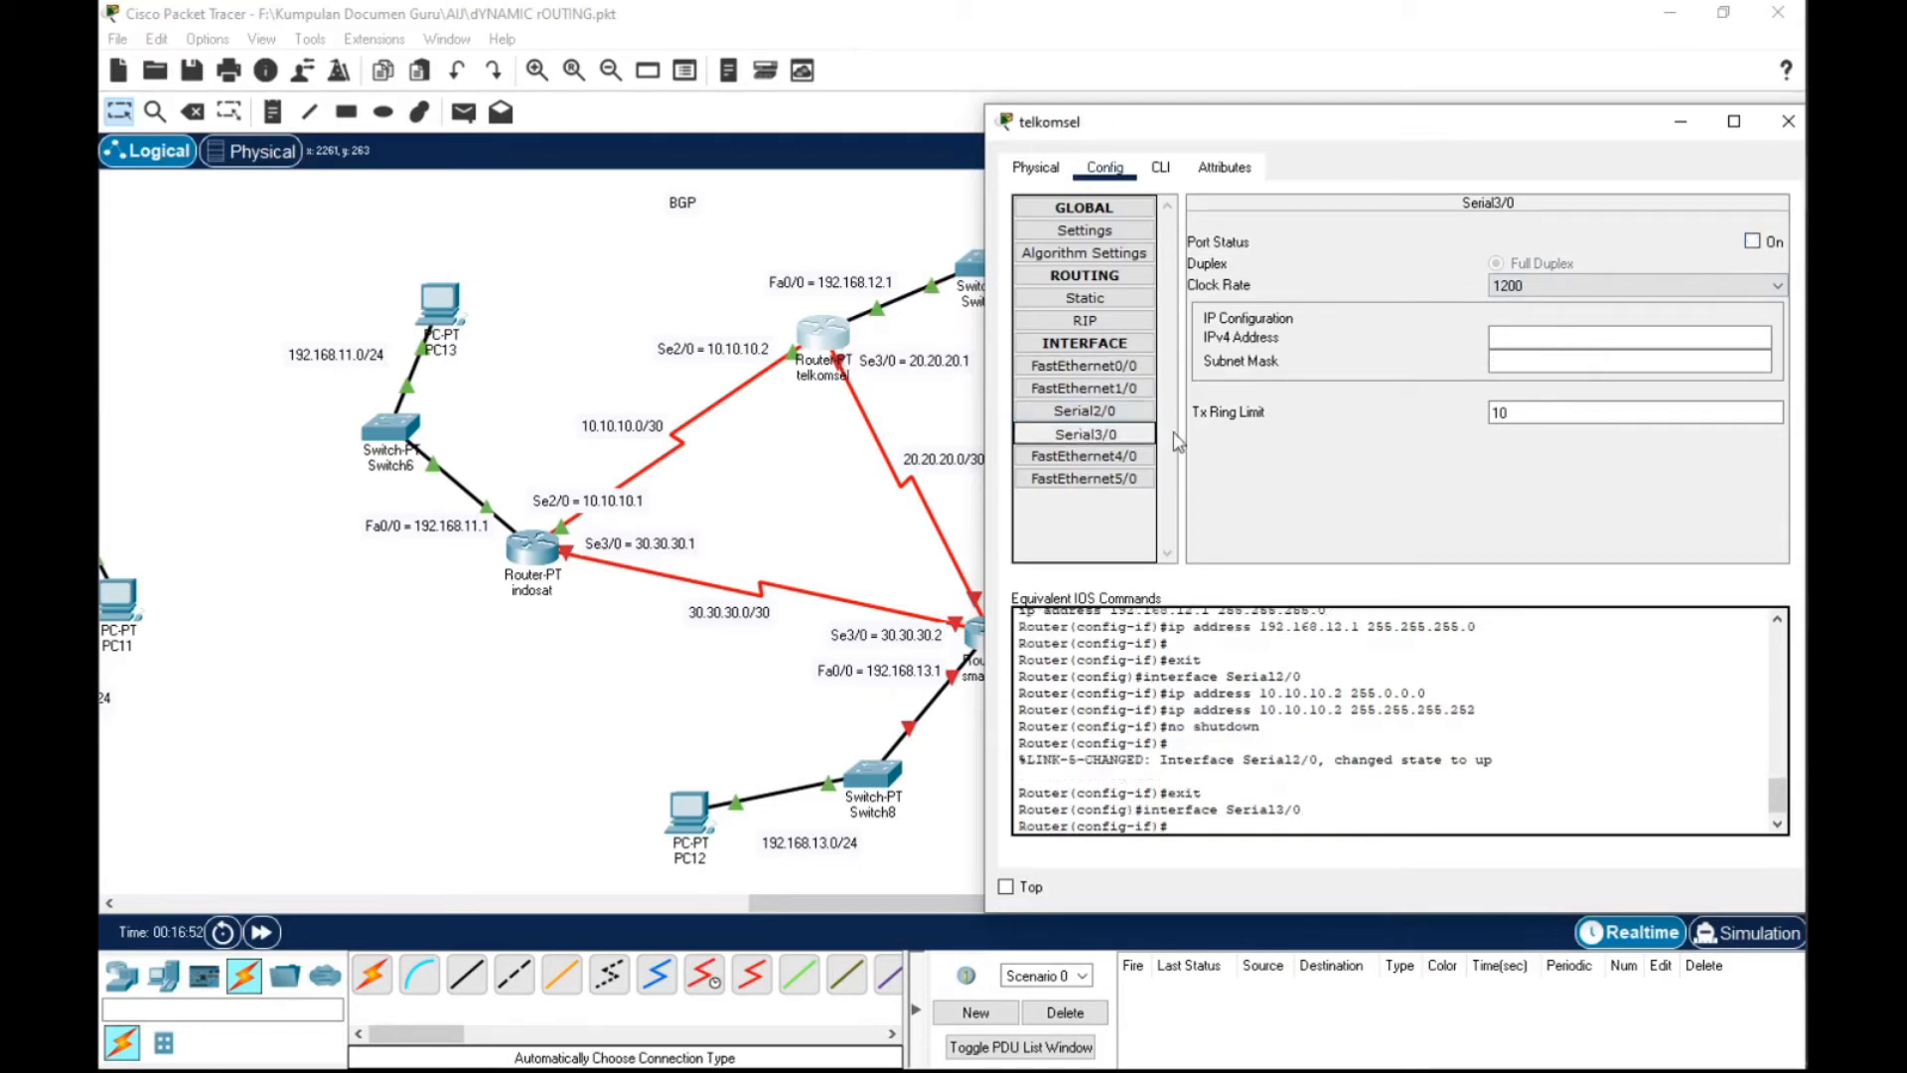
left_click(1580, 335)
type("20.20.20.1")
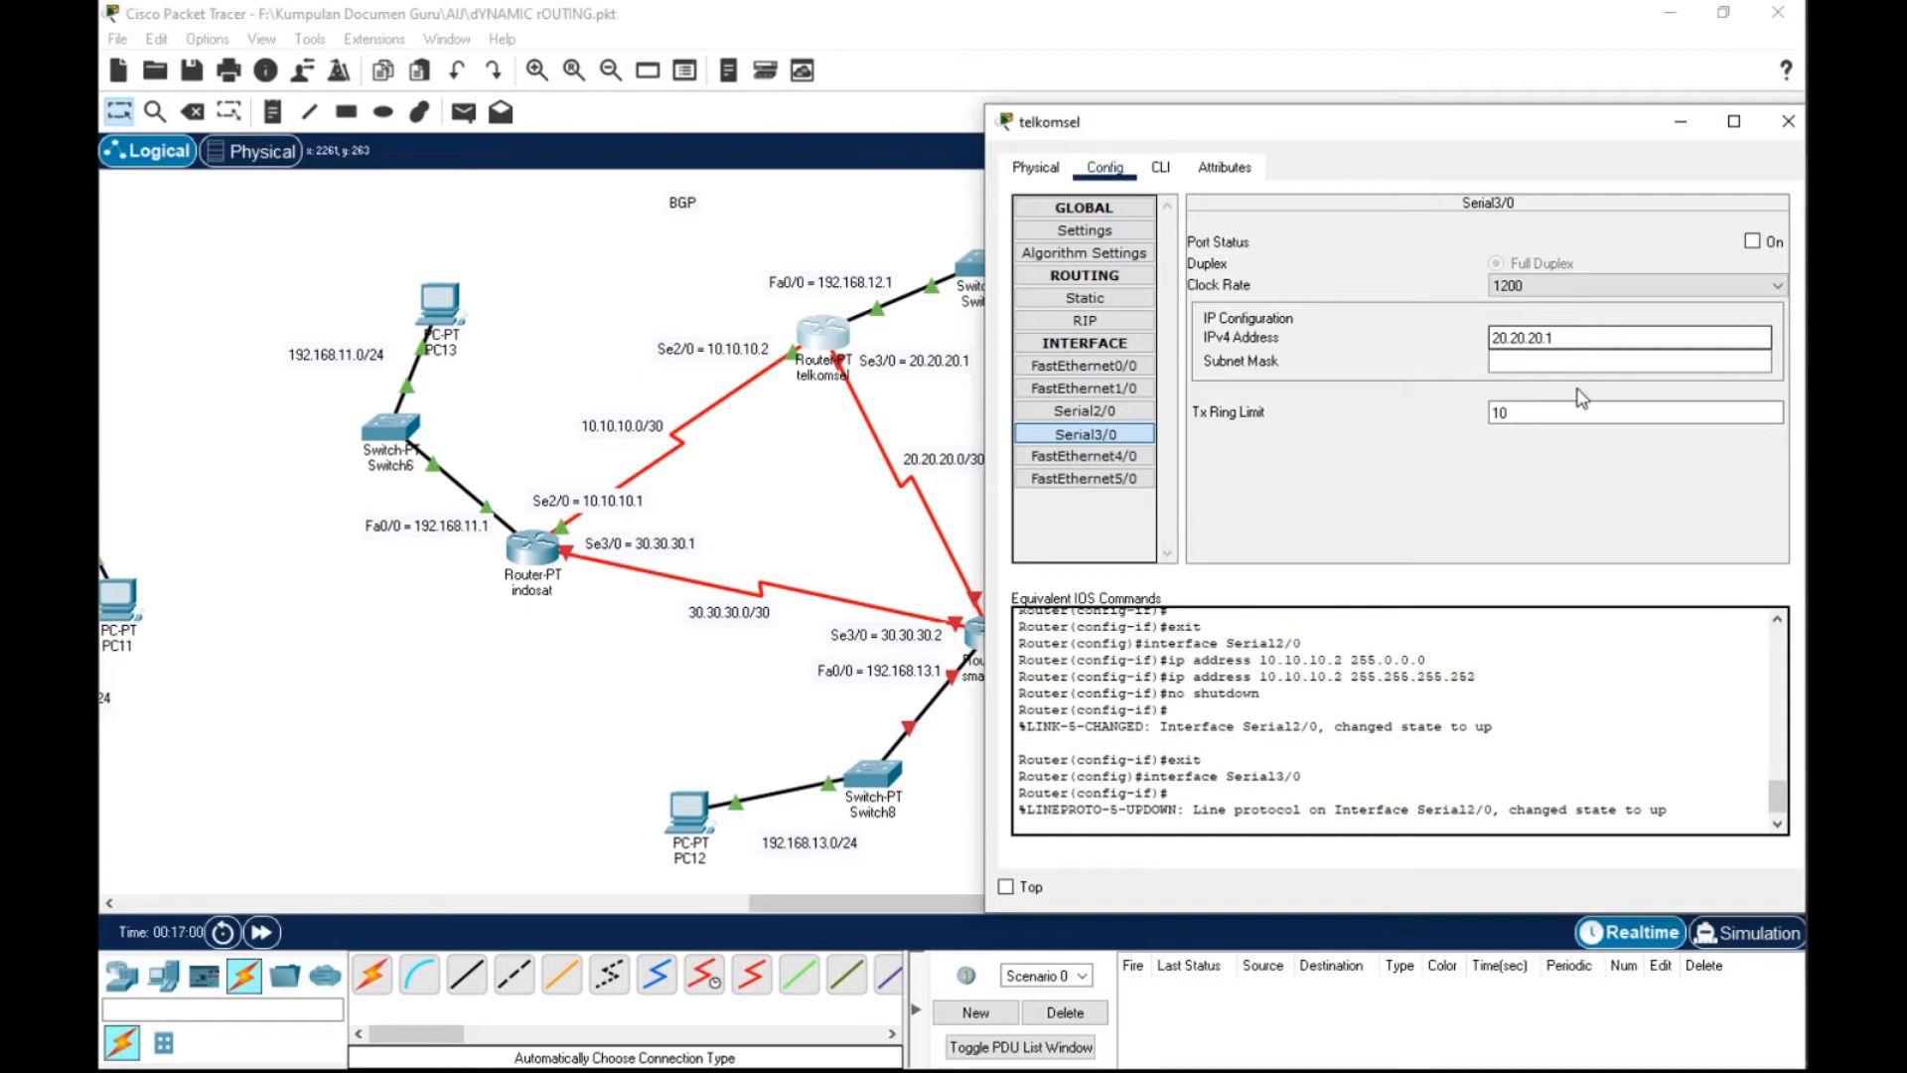
left_click(1580, 361)
left_click_drag(1577, 361, 1480, 353)
type("255.255.255.252")
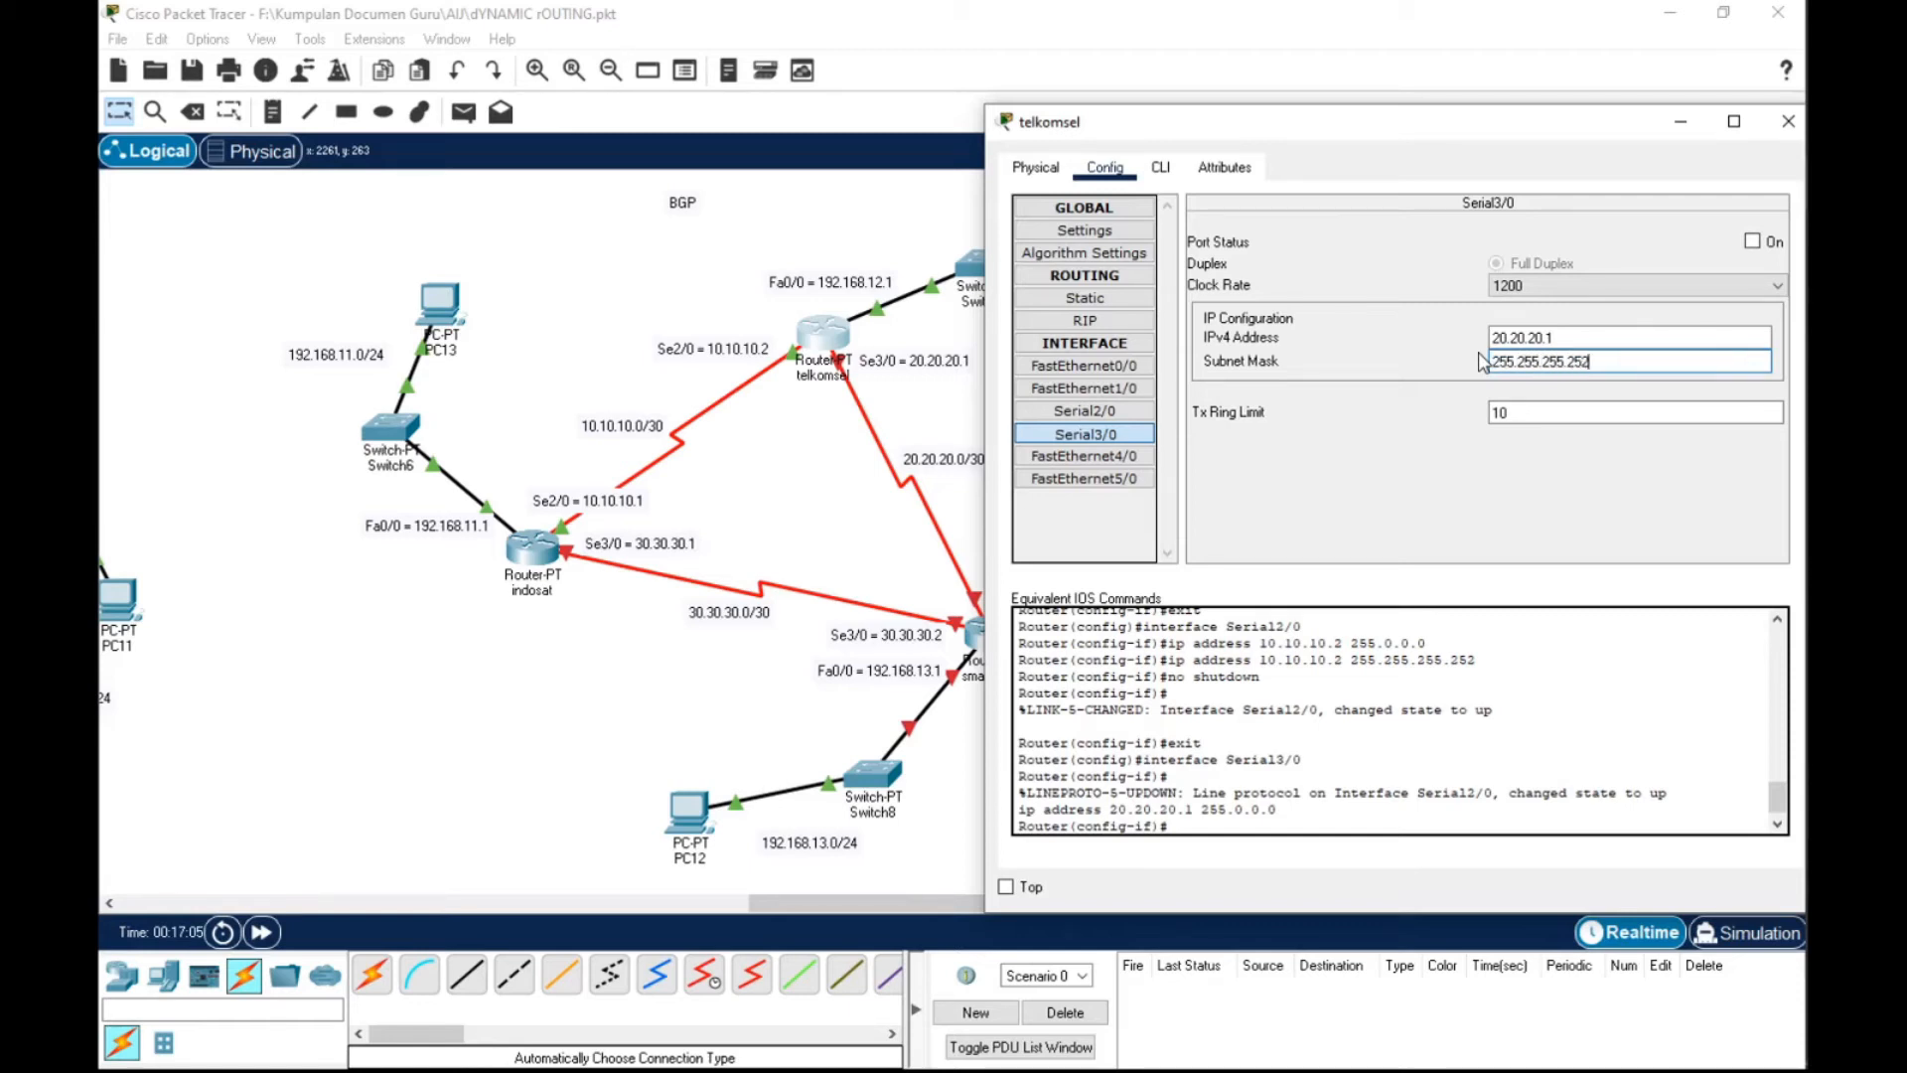
left_click(1753, 241)
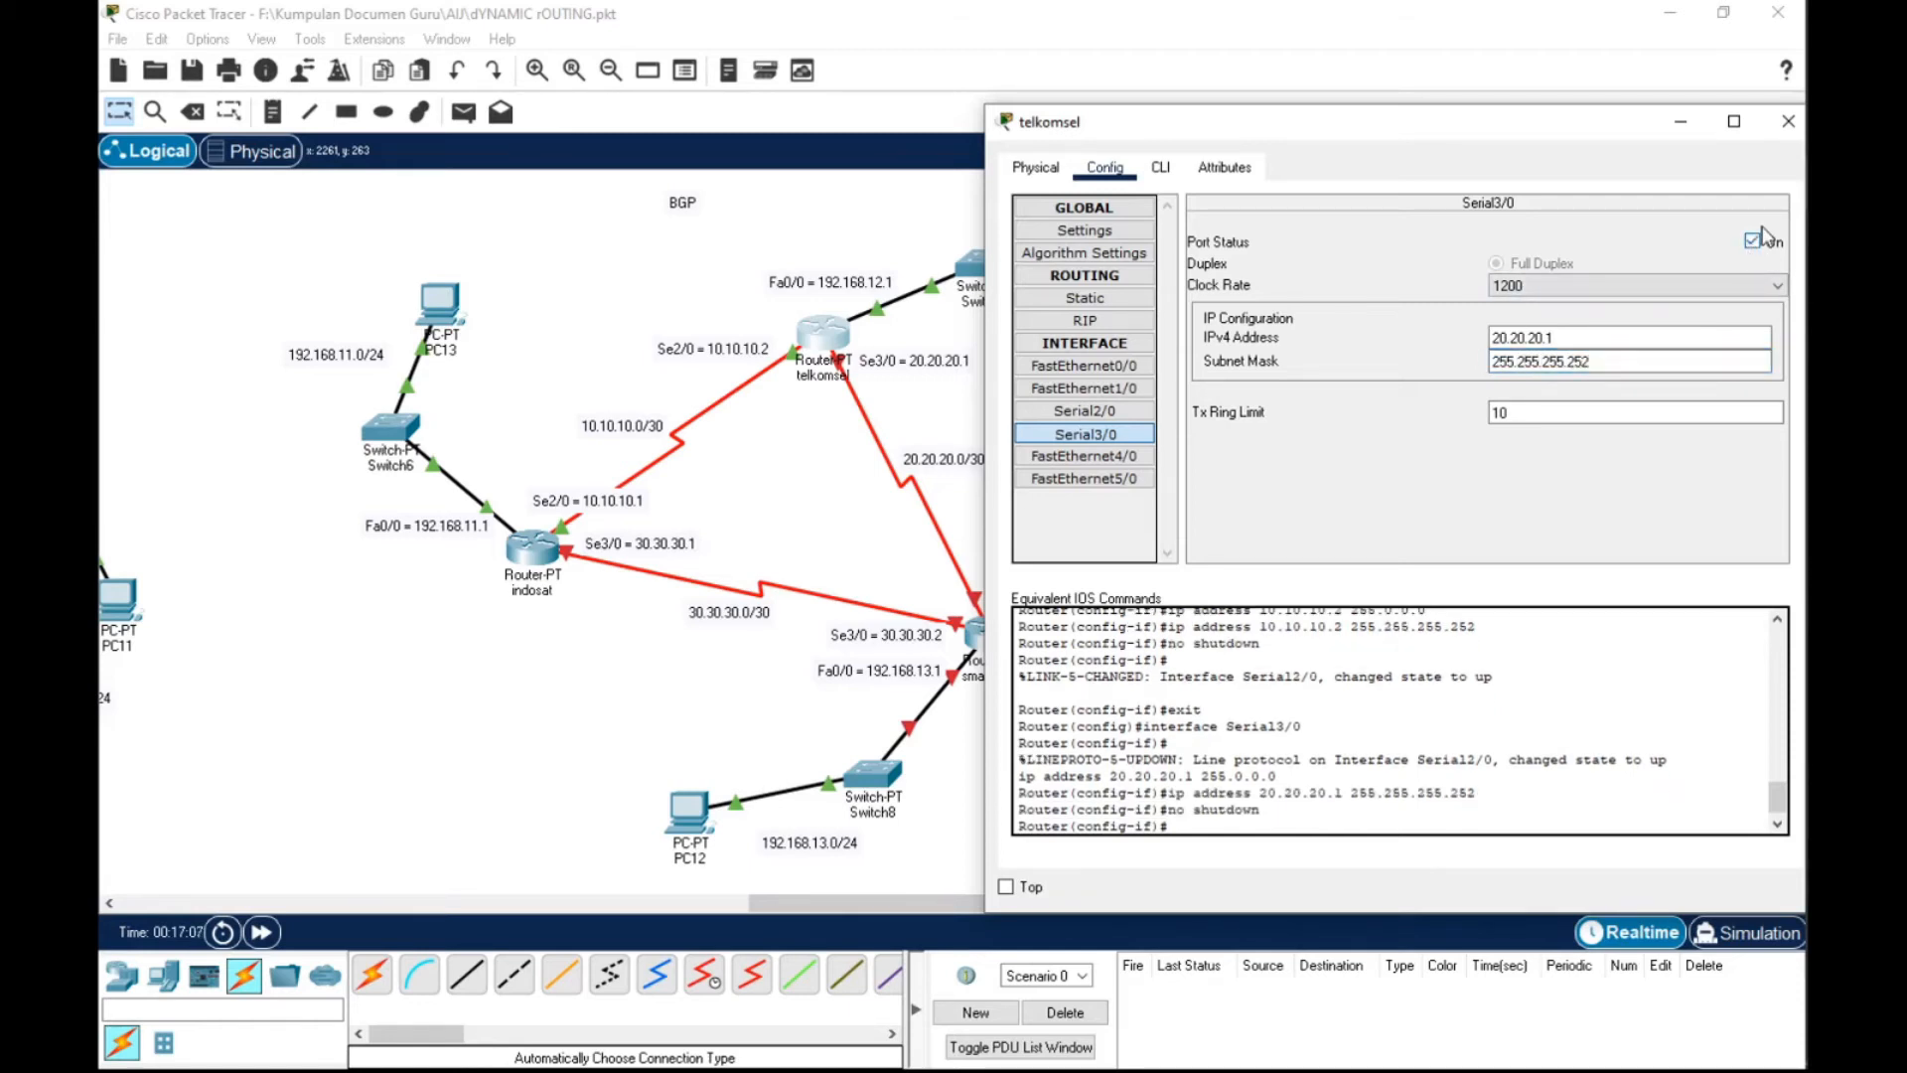
left_click(1785, 124)
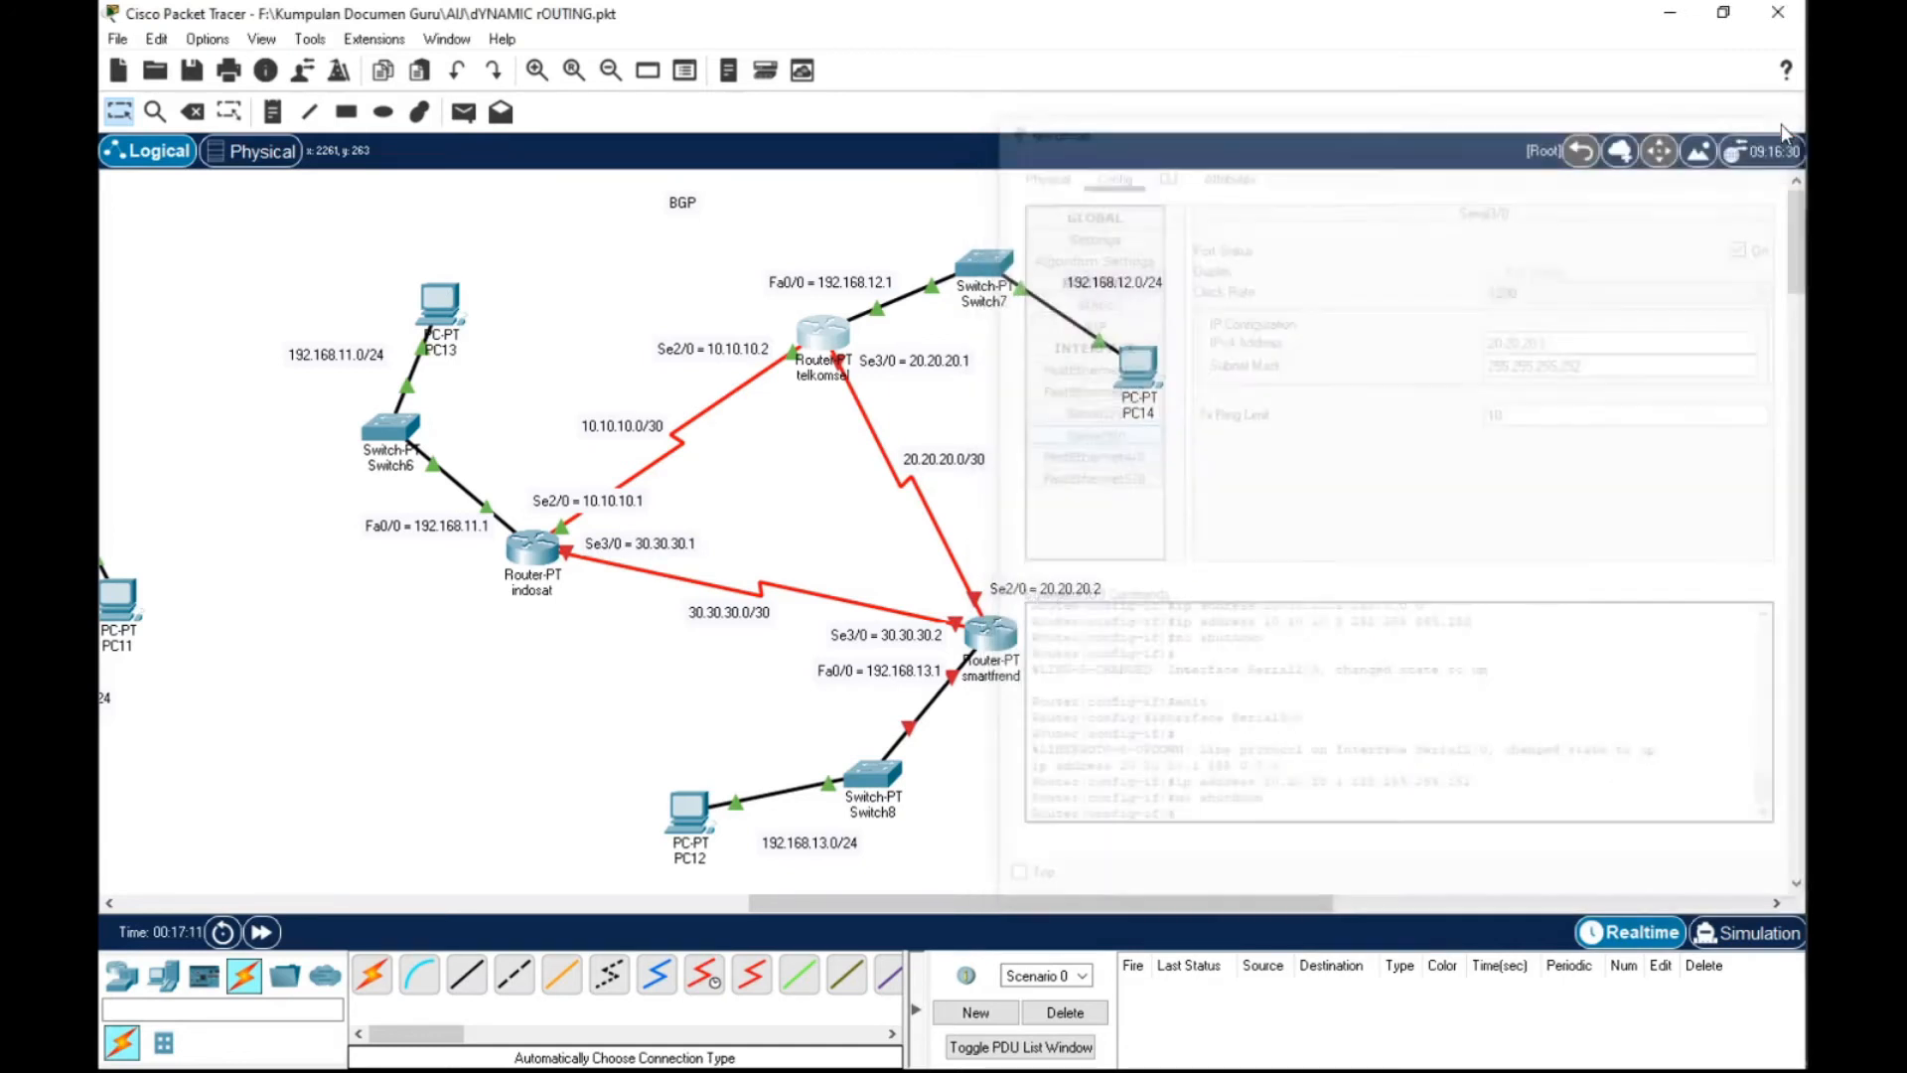
Turn on smartfrend's FastEthernet0/0 and assign it IPv4 address 192.168.13.1 with subnet mask 255.255.255.0
left_click(1001, 646)
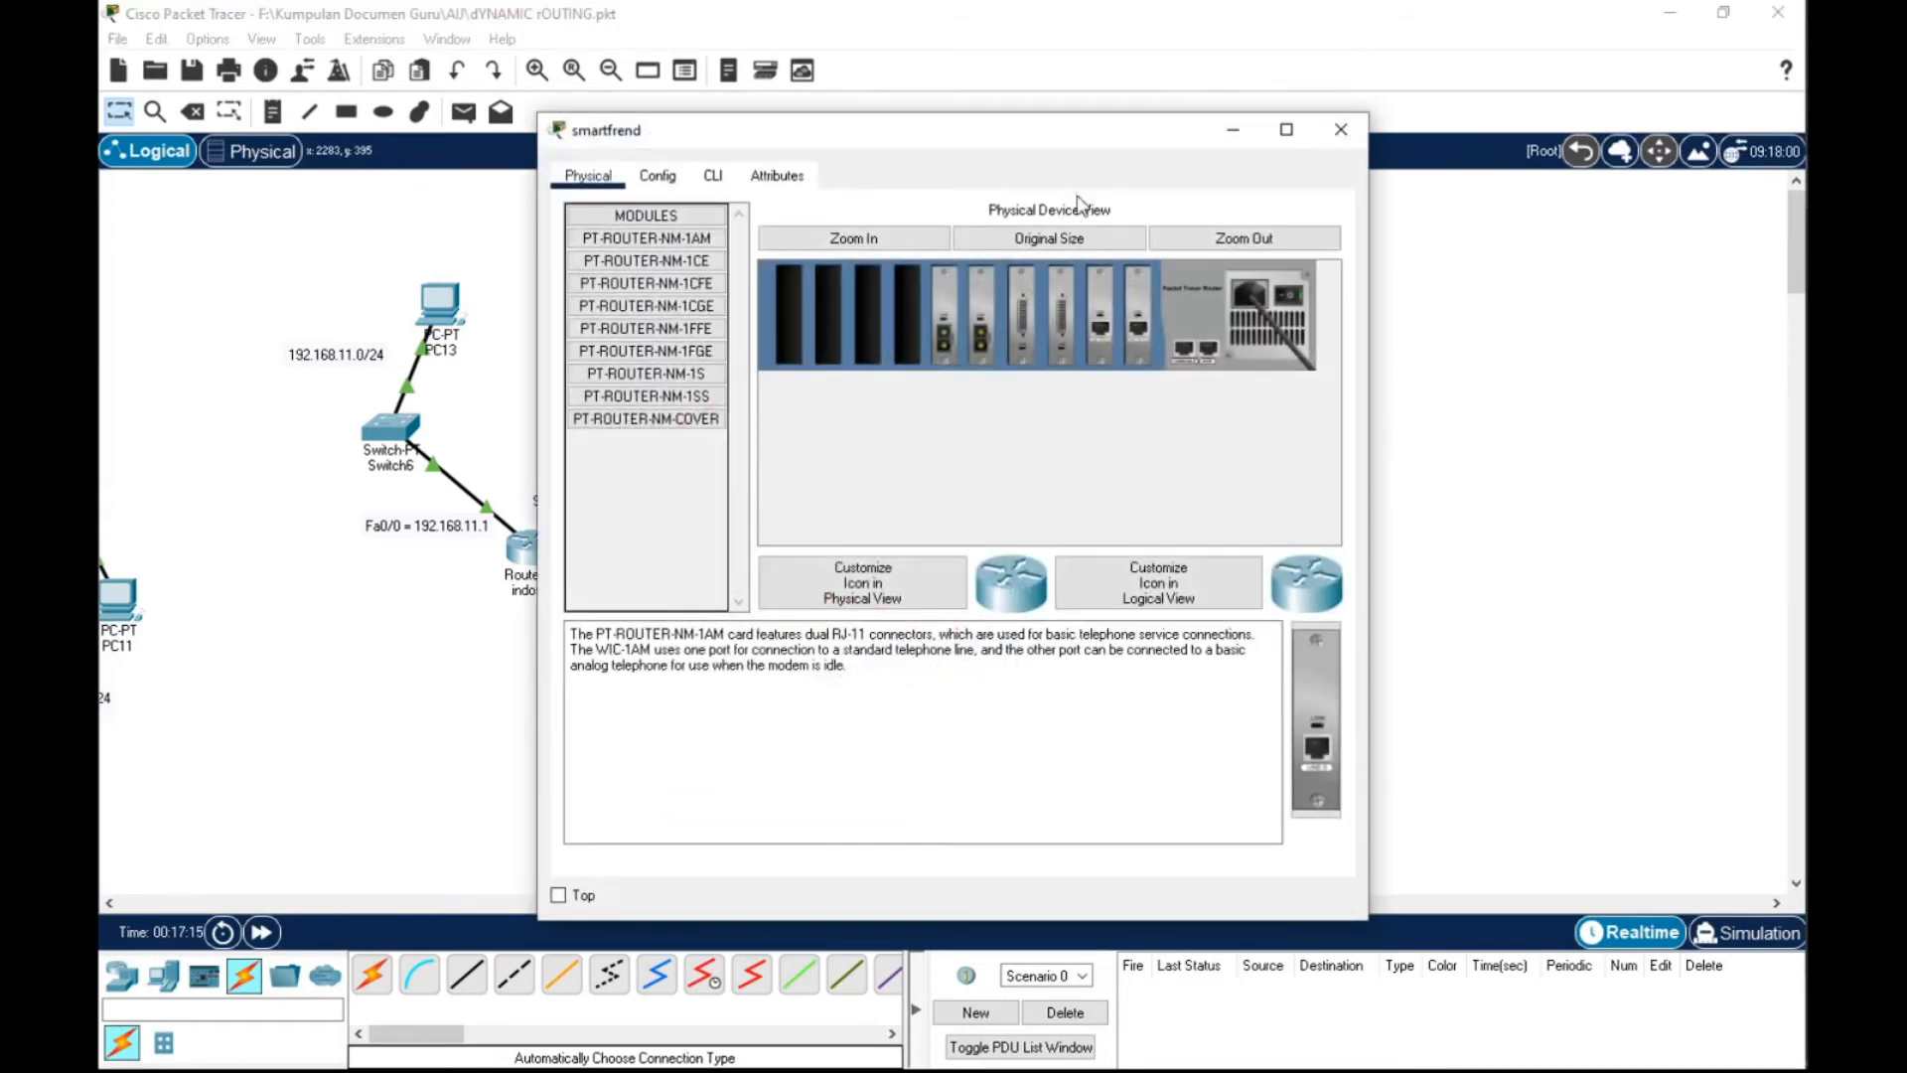
left_click_drag(1065, 137, 1649, 136)
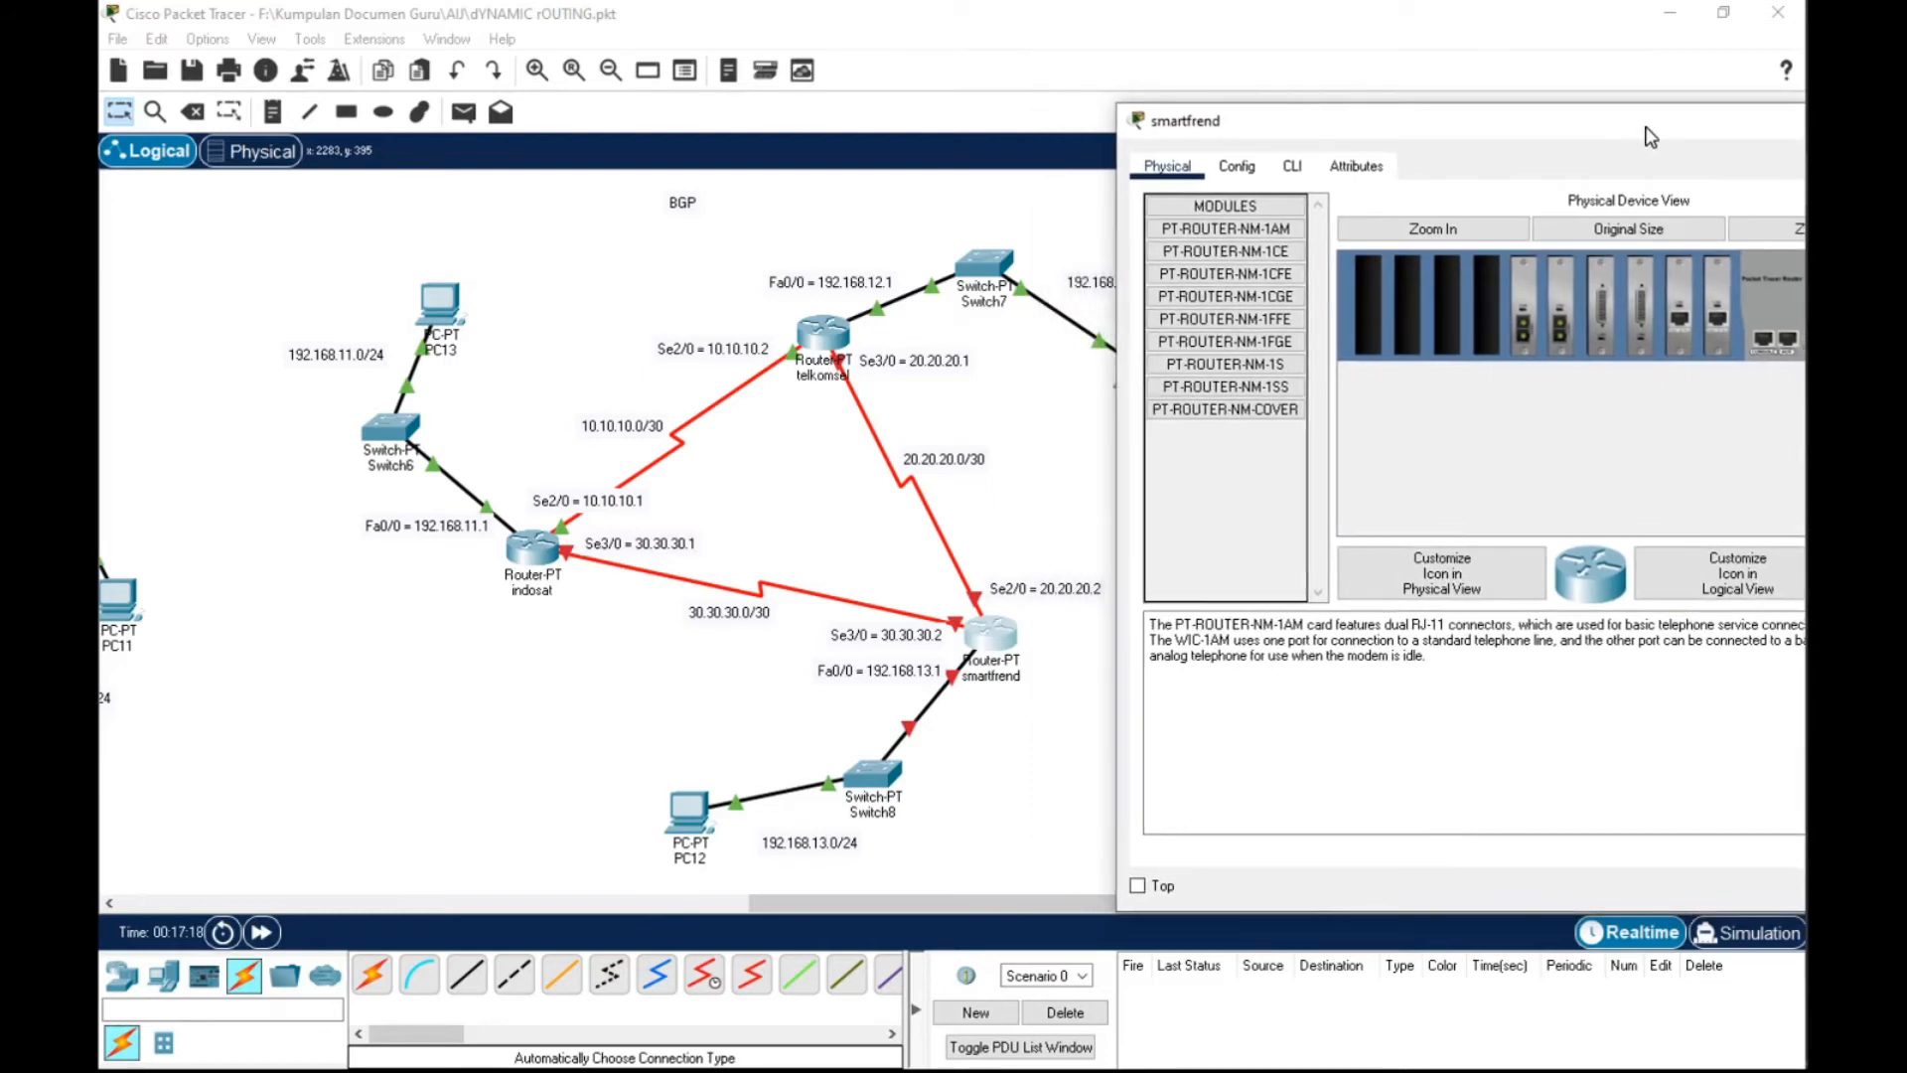
left_click(1235, 167)
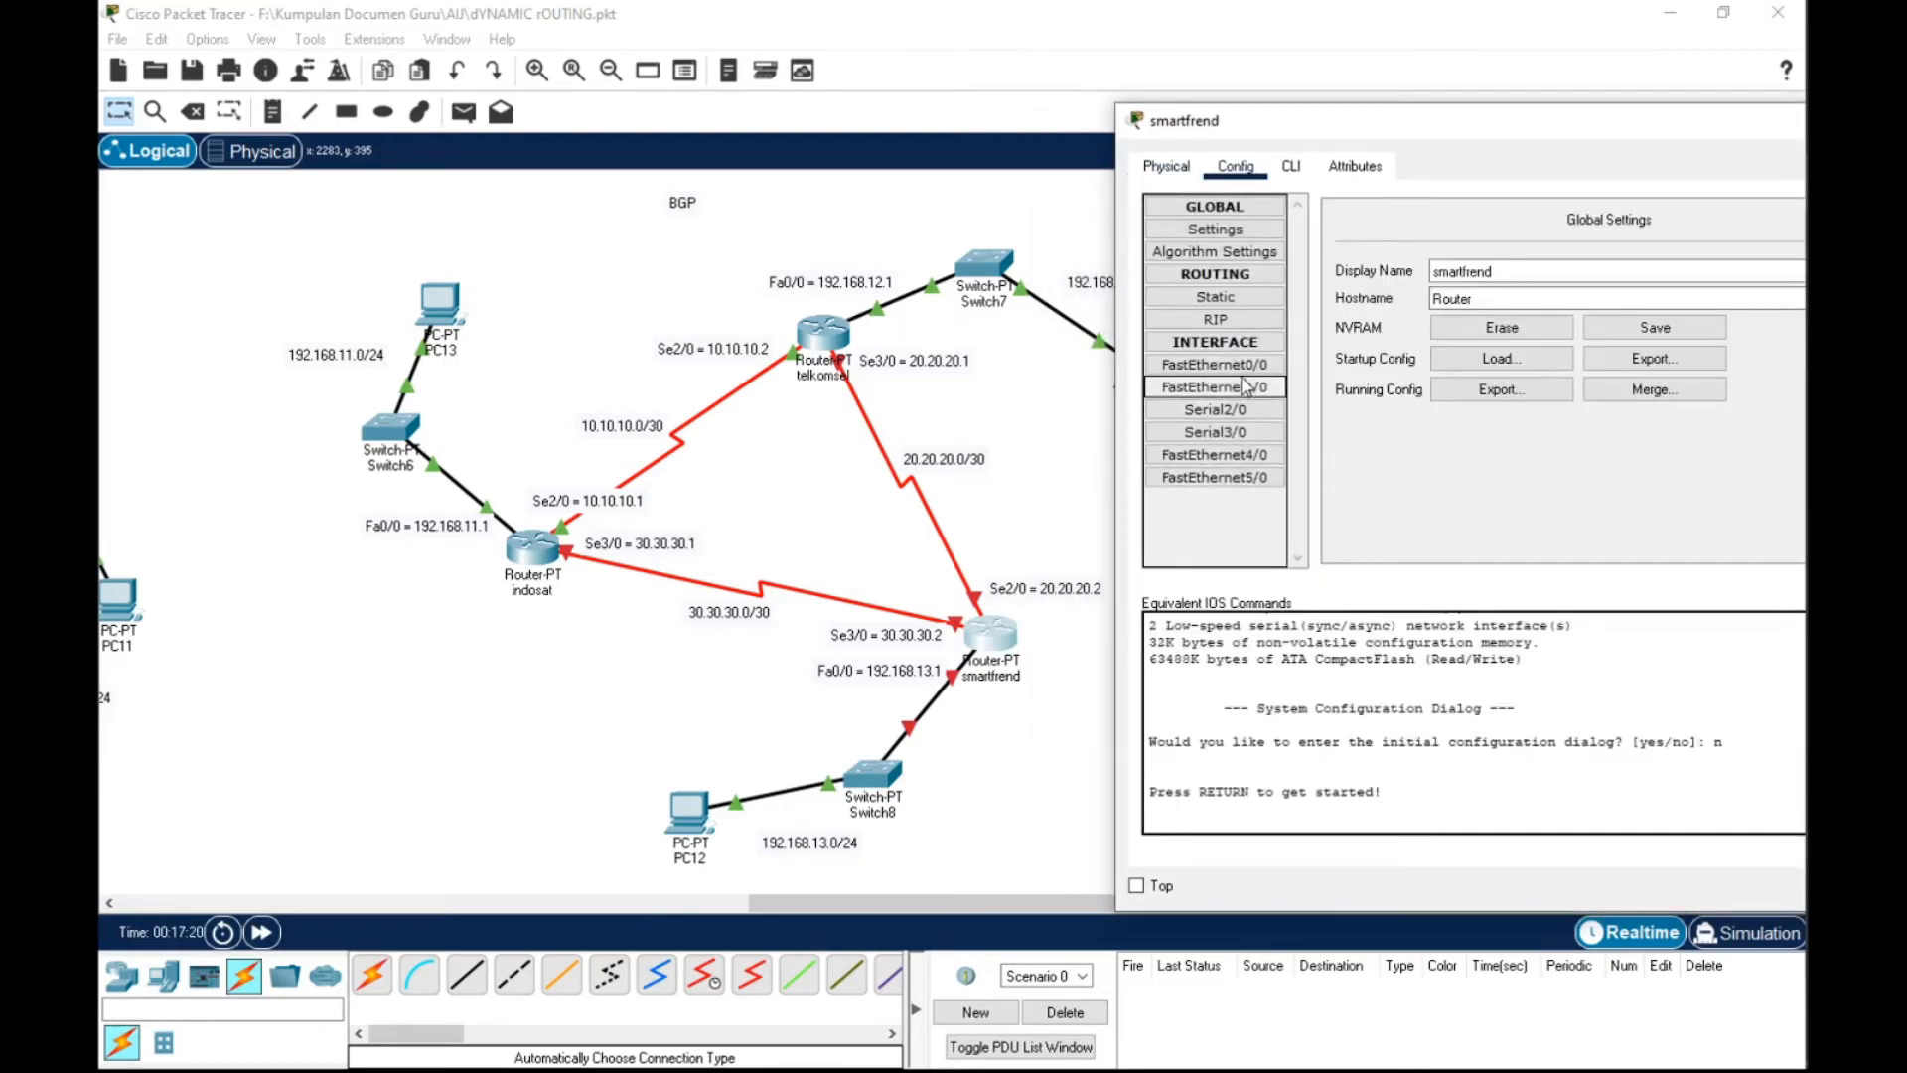
left_click(1214, 364)
left_click_drag(1634, 134, 1512, 134)
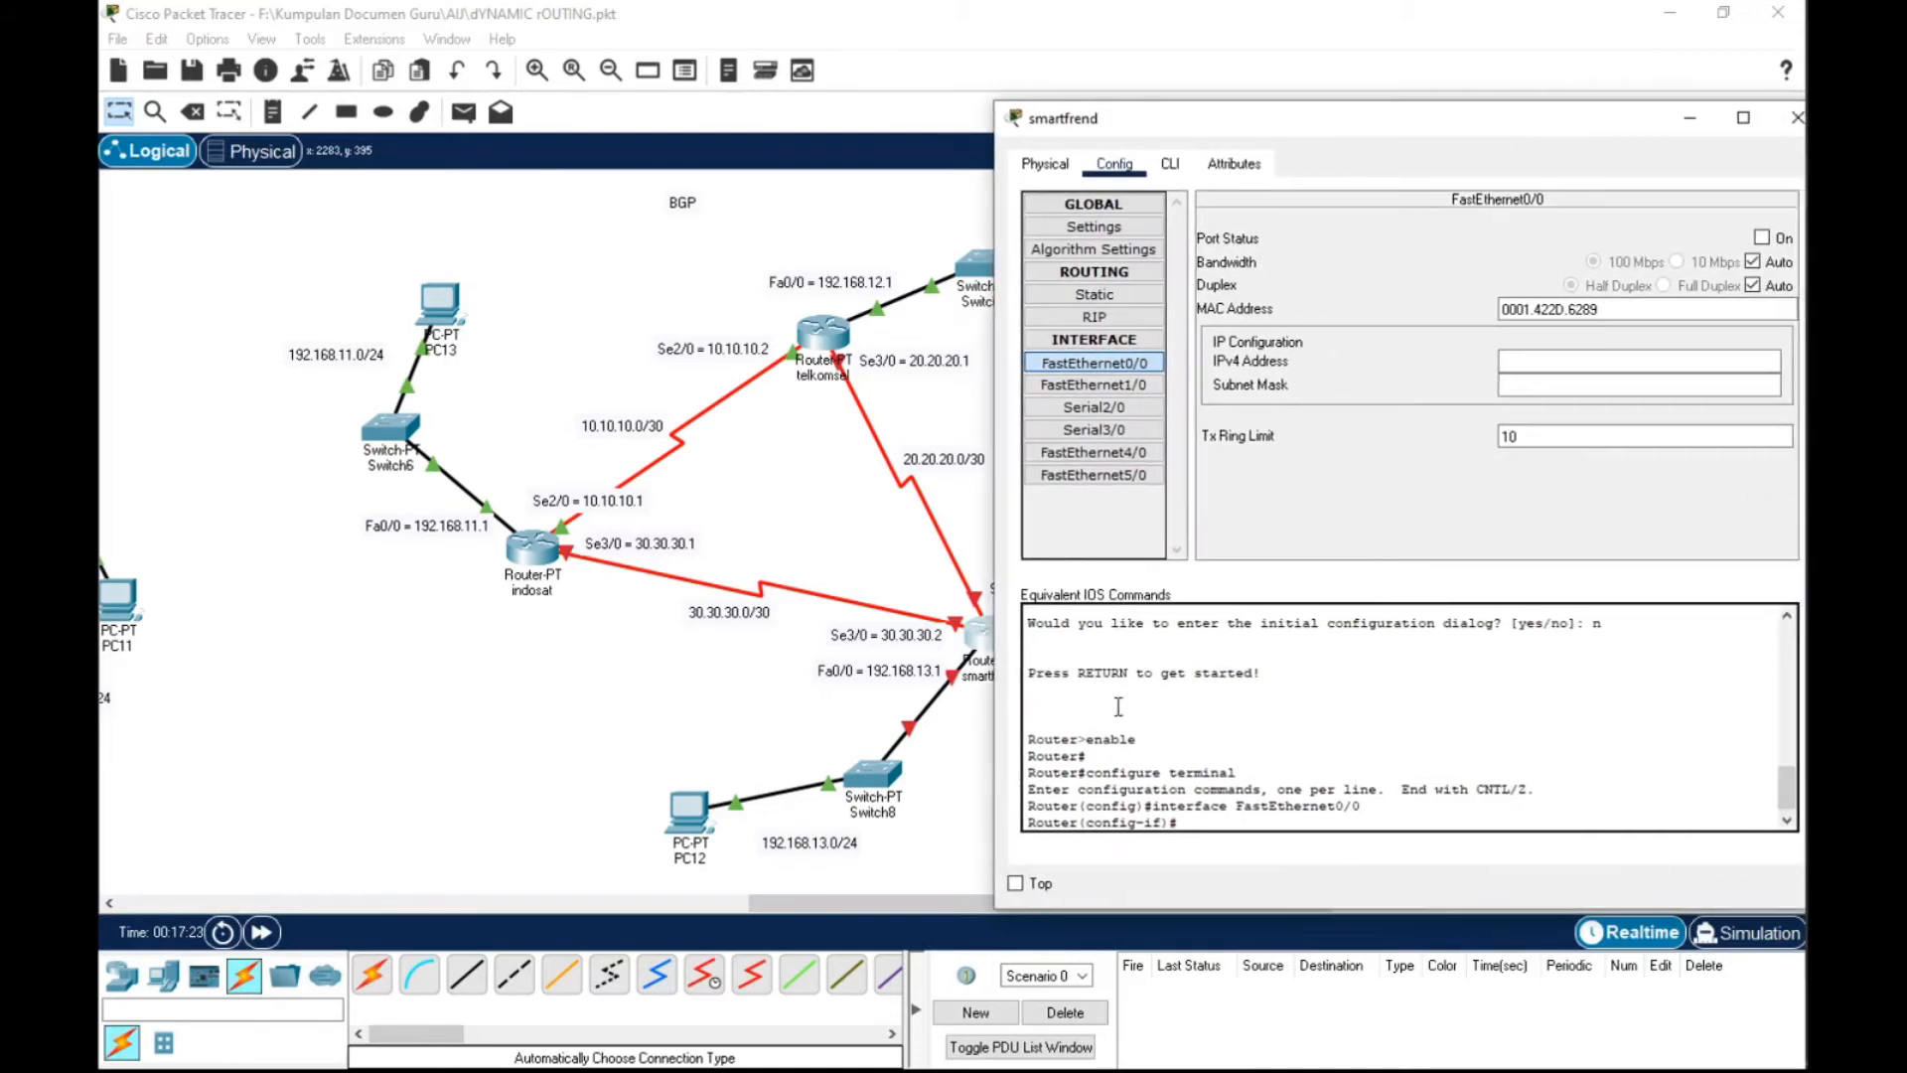
left_click(1762, 237)
left_click(1592, 364)
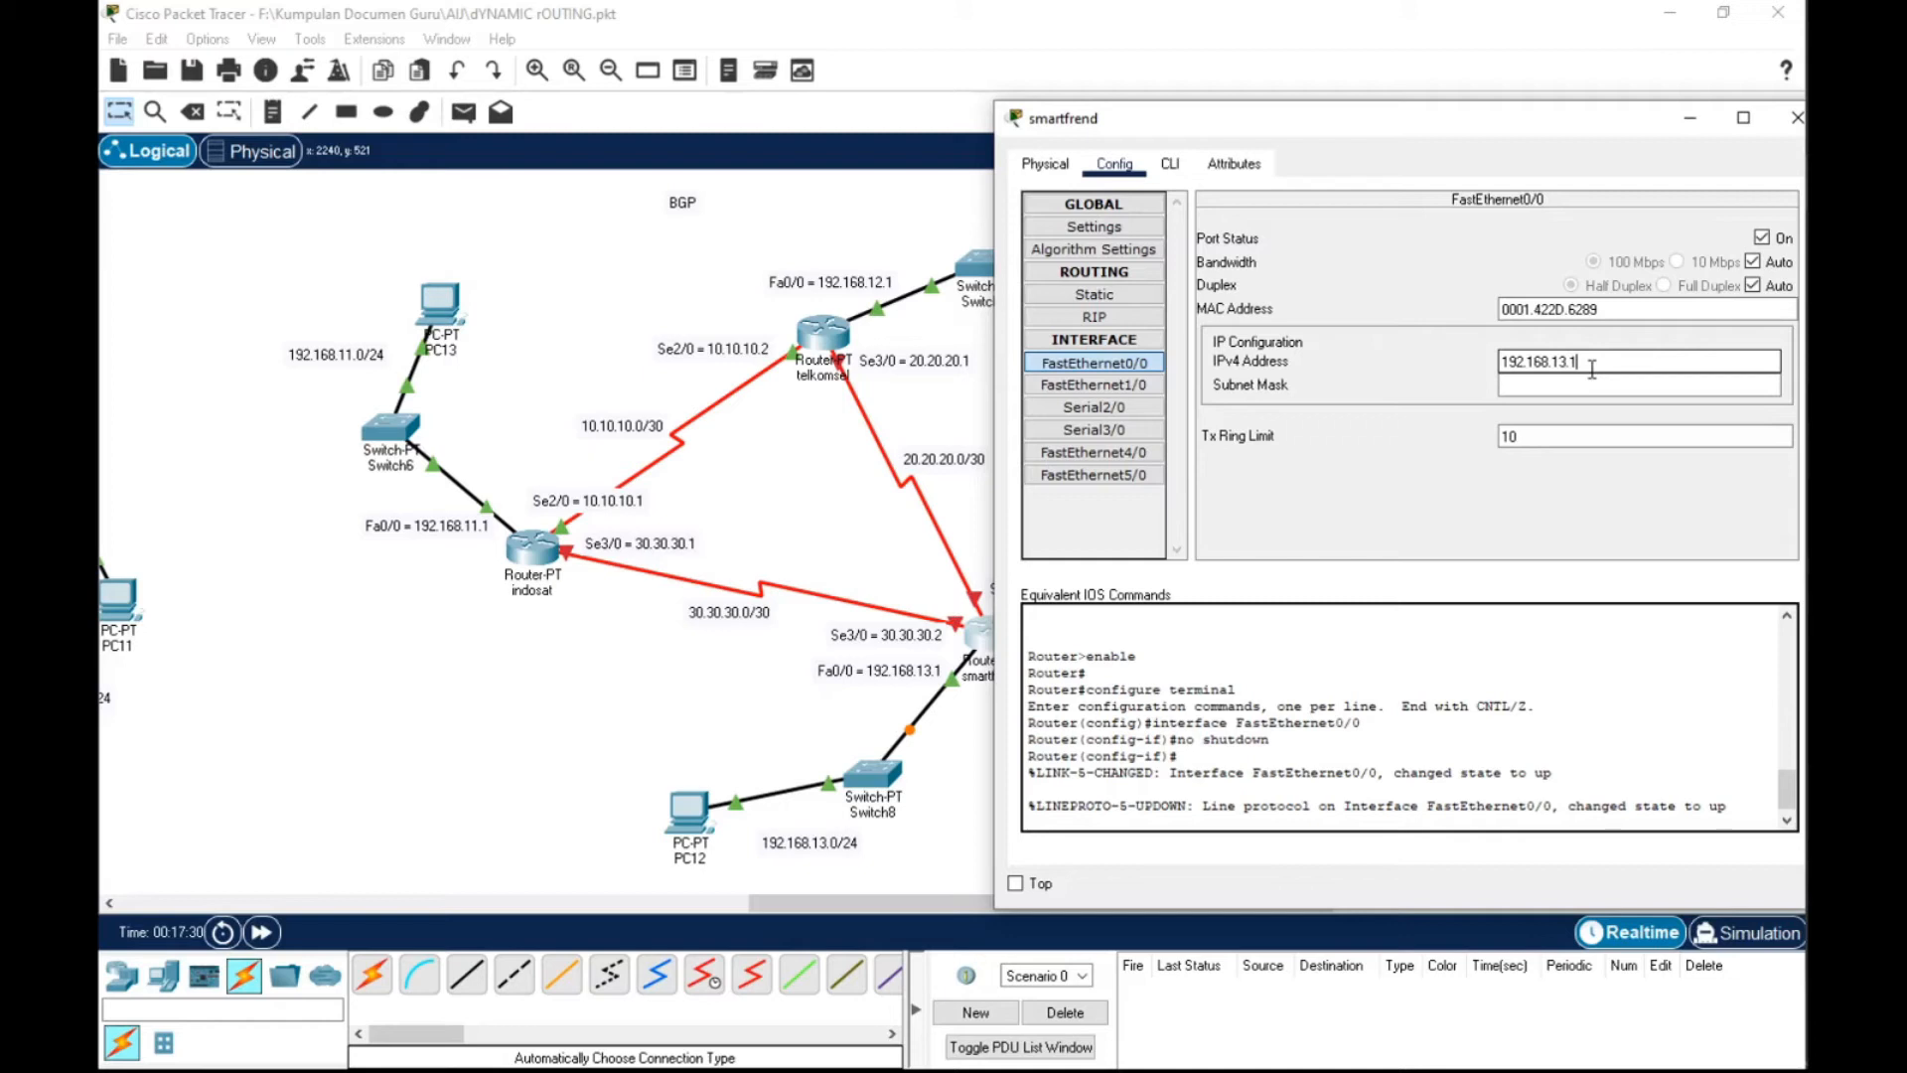
left_click(1591, 385)
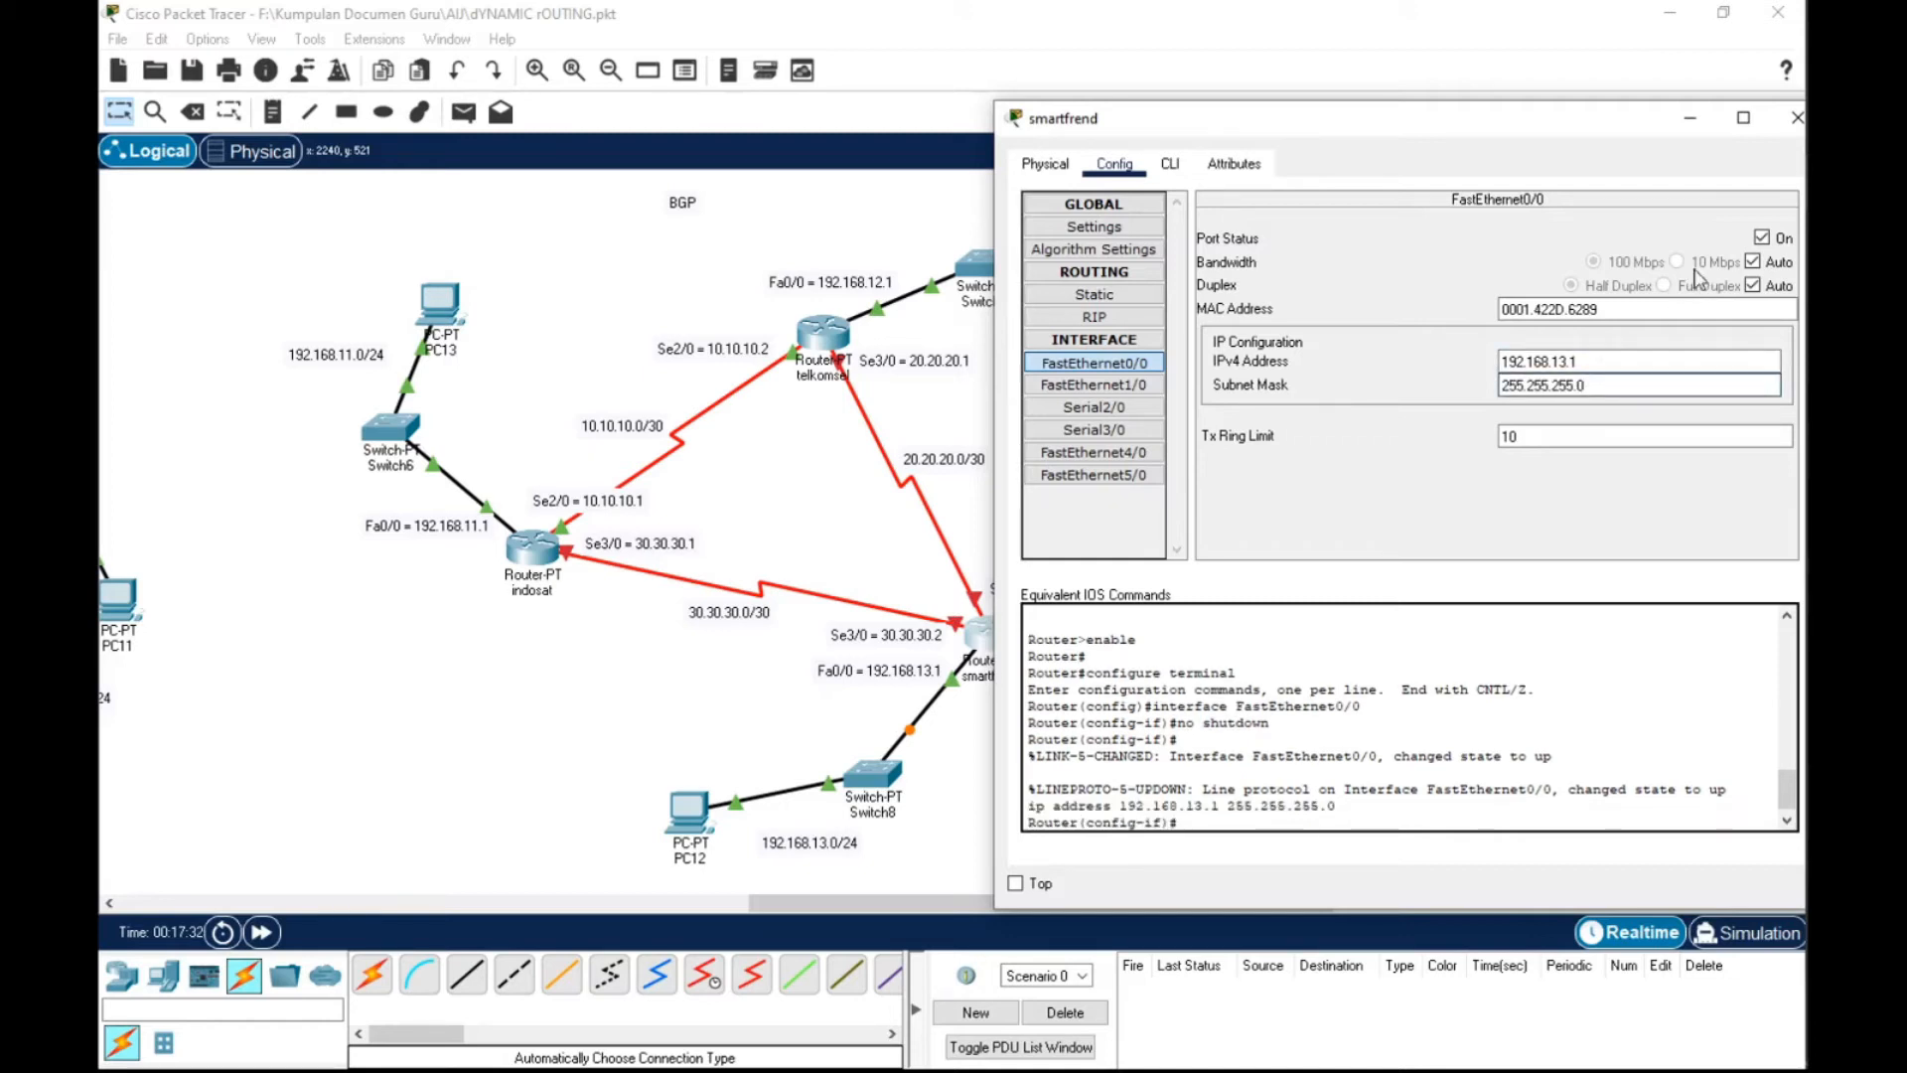
Assign smartfrend's Serial2/0 the IPv4 address 20.20.20.2 with subnet mask 255.255.255.252
left_click(1108, 405)
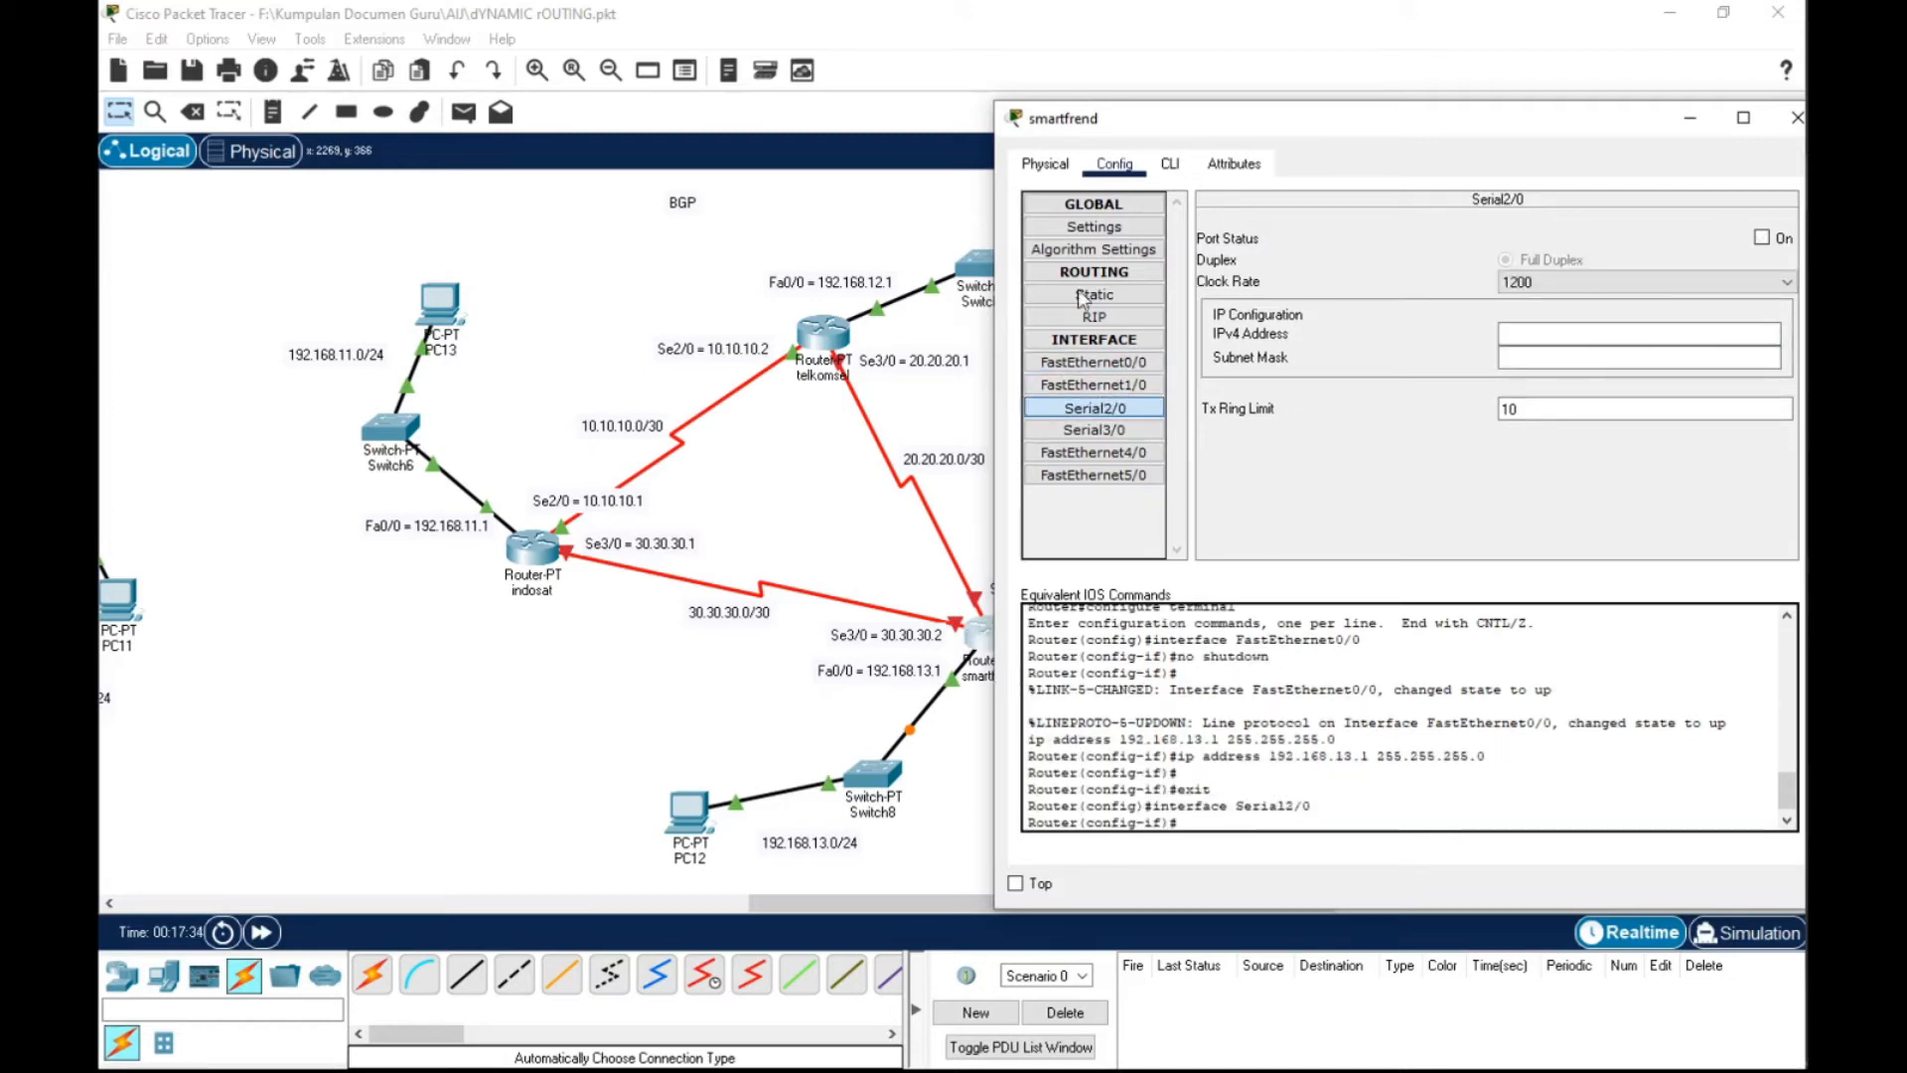
left_click_drag(1175, 108, 286, 89)
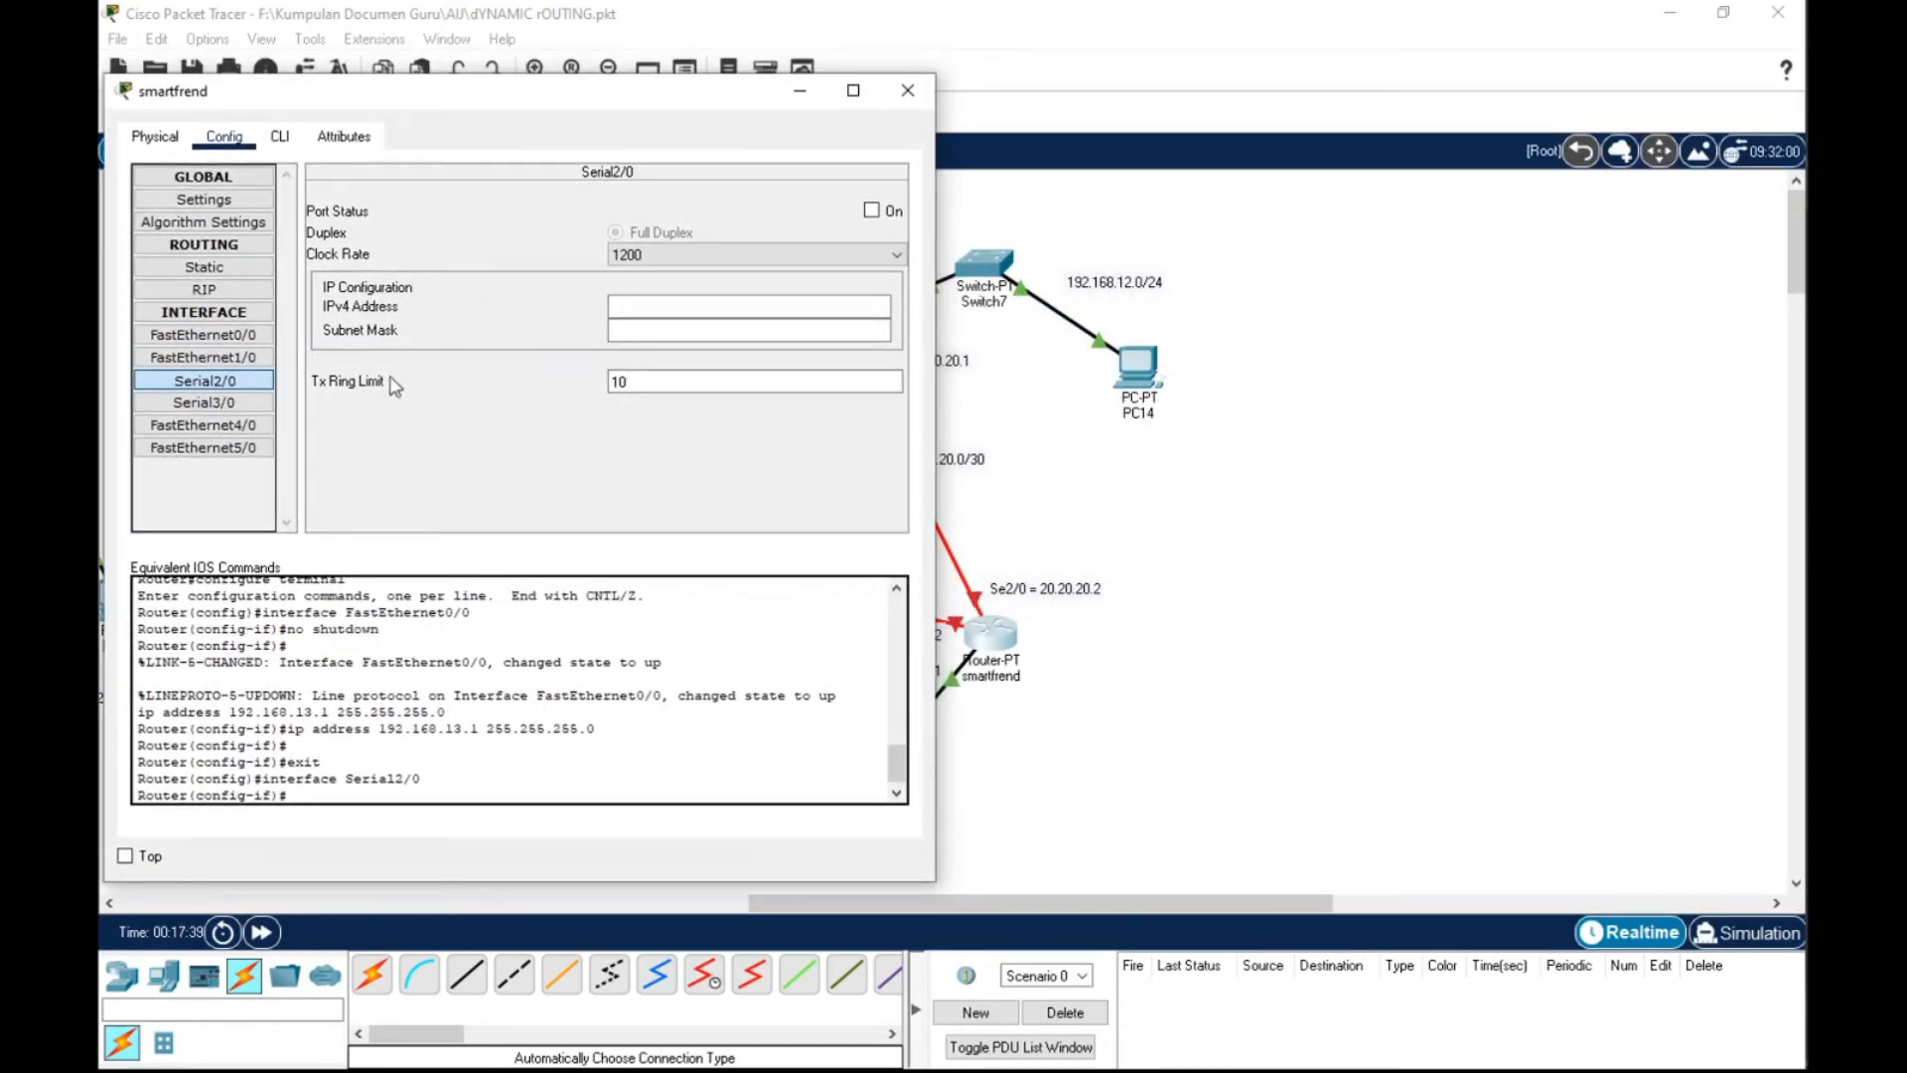
left_click(682, 310)
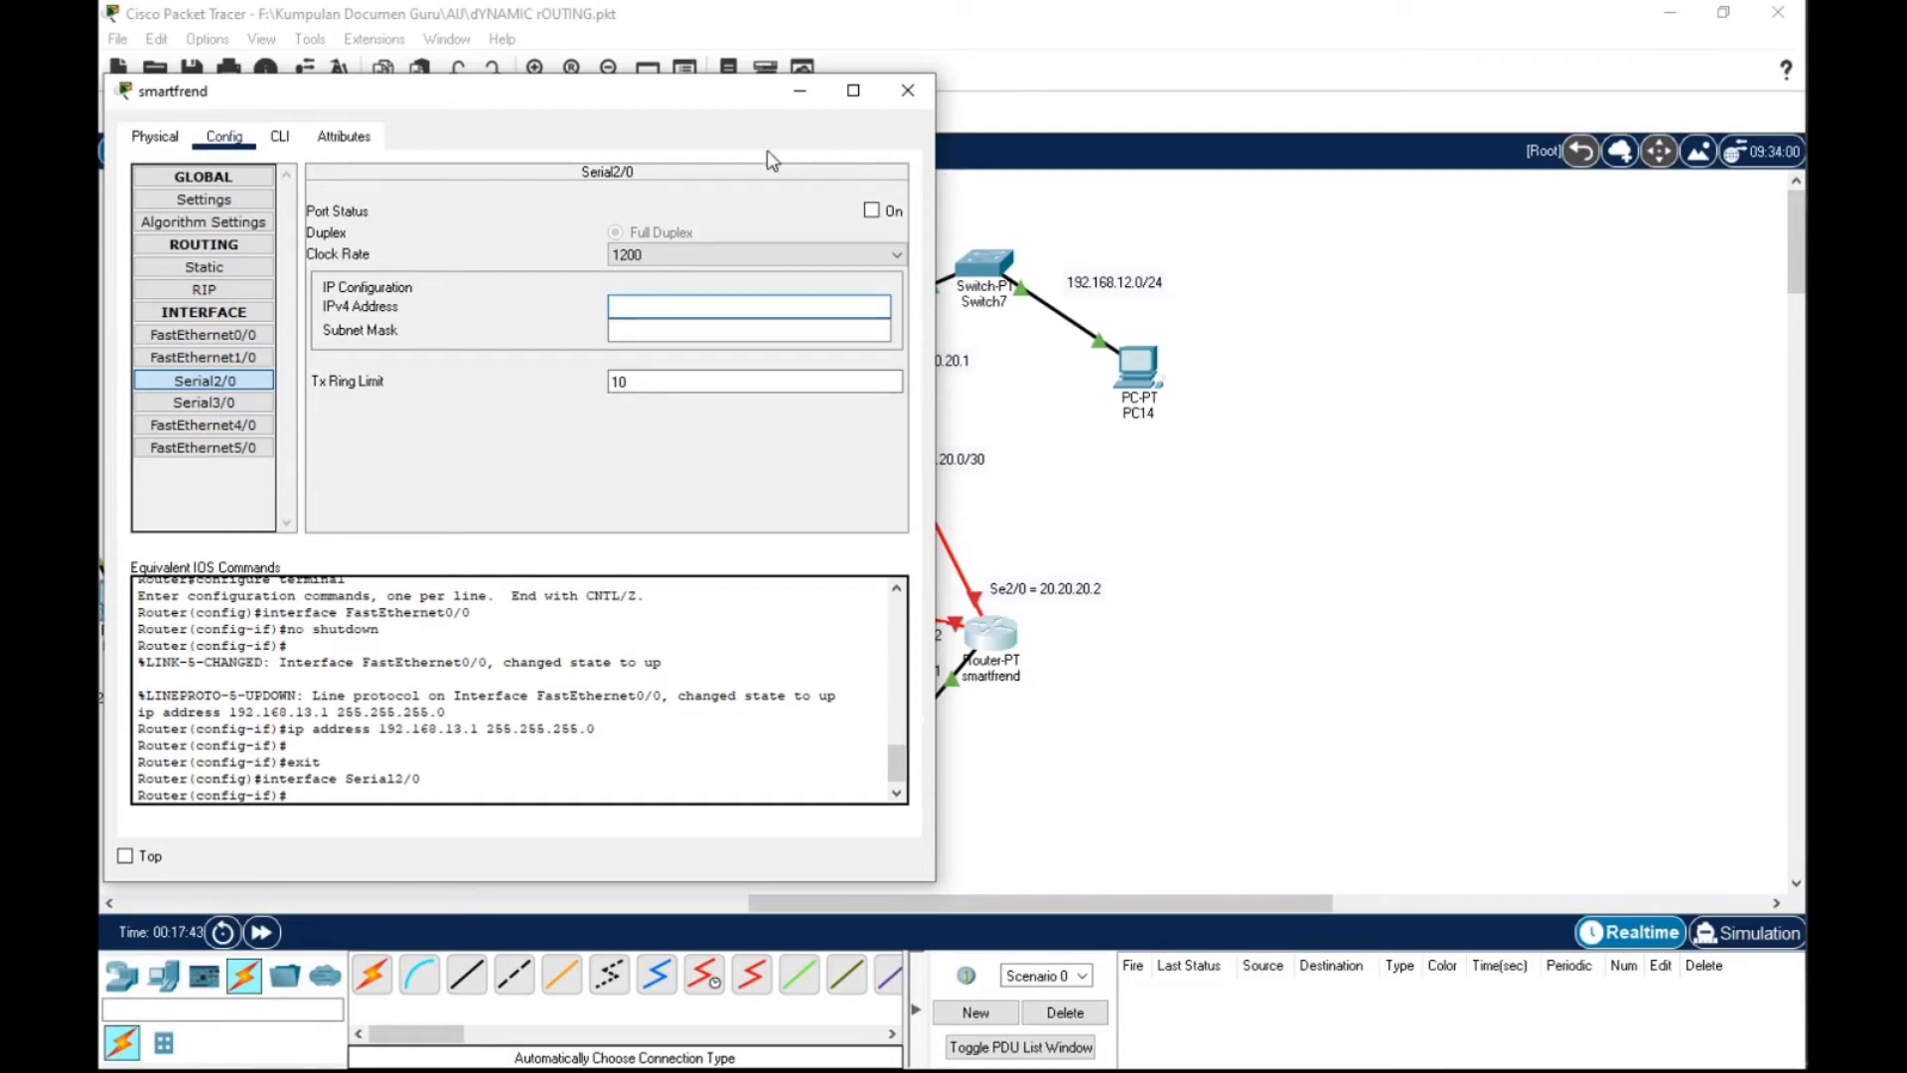
left_click_drag(743, 112, 667, 113)
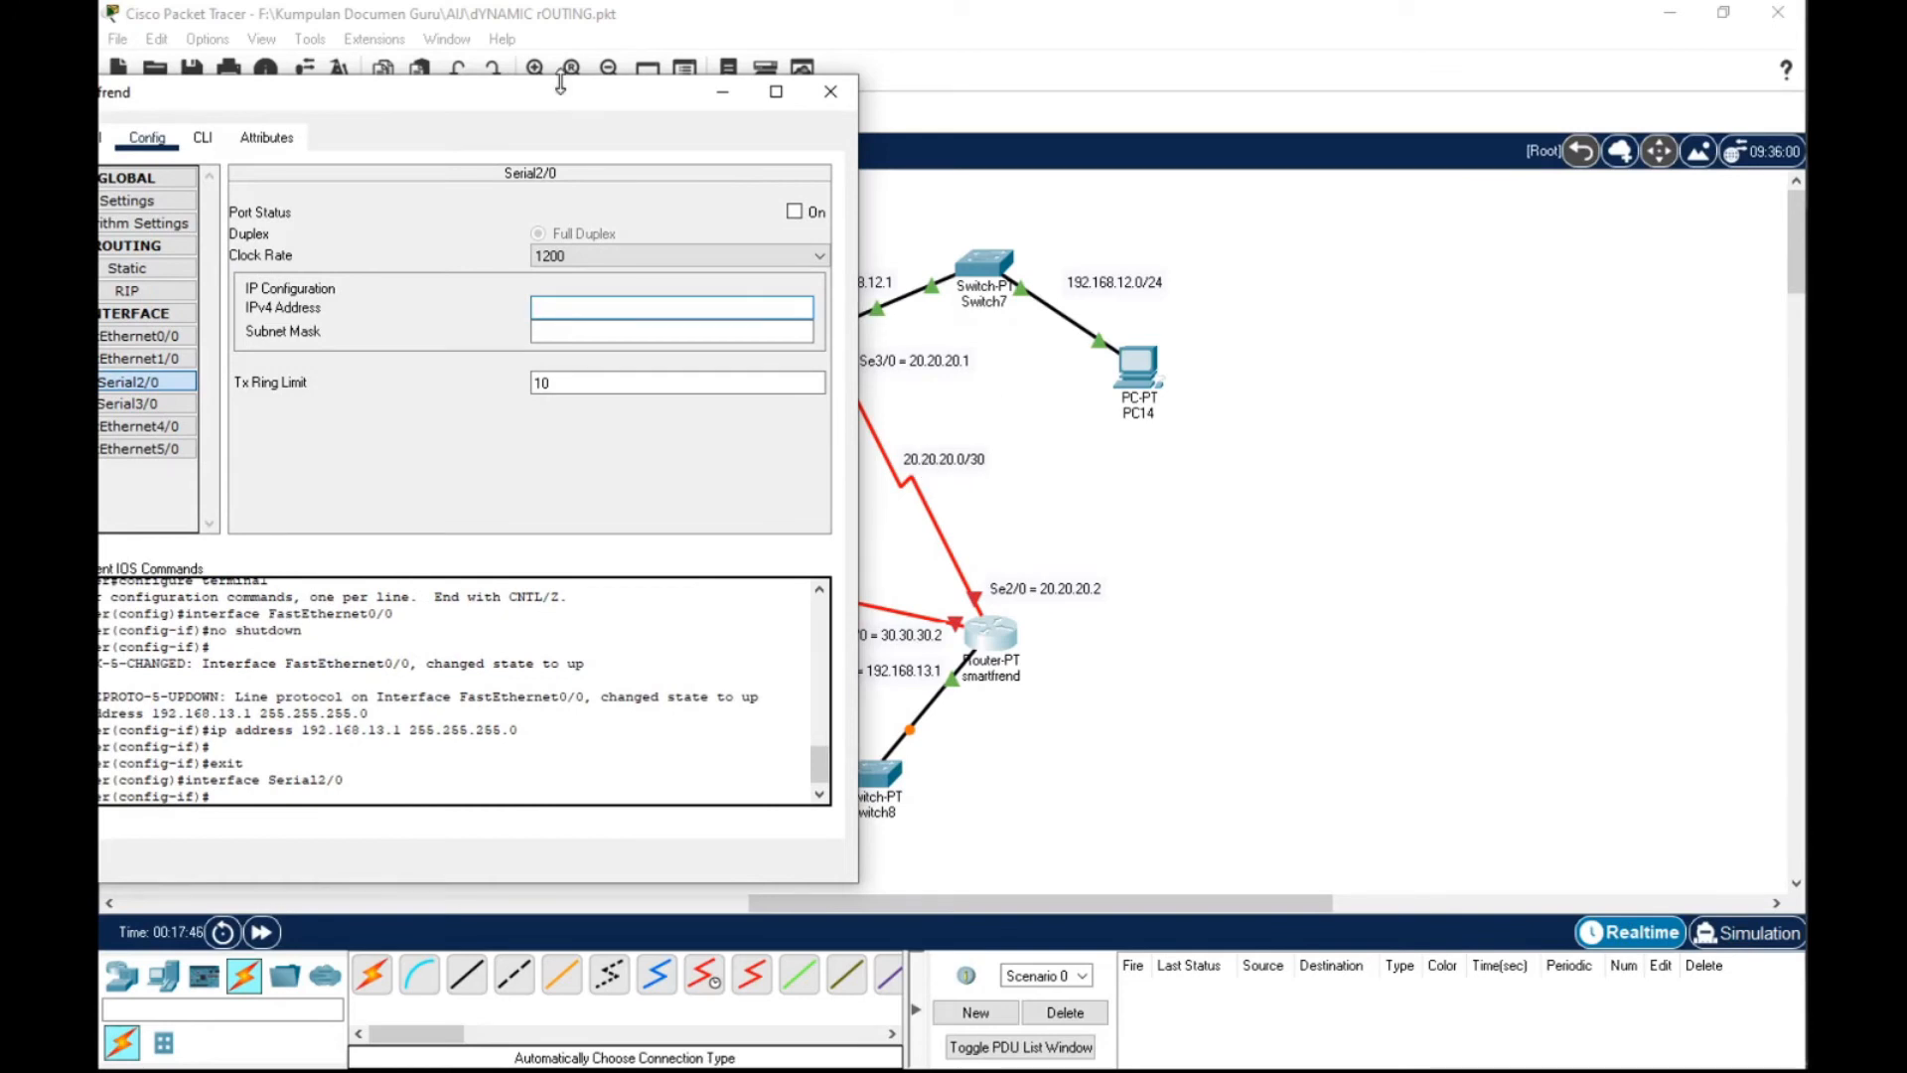
left_click_drag(625, 99, 704, 107)
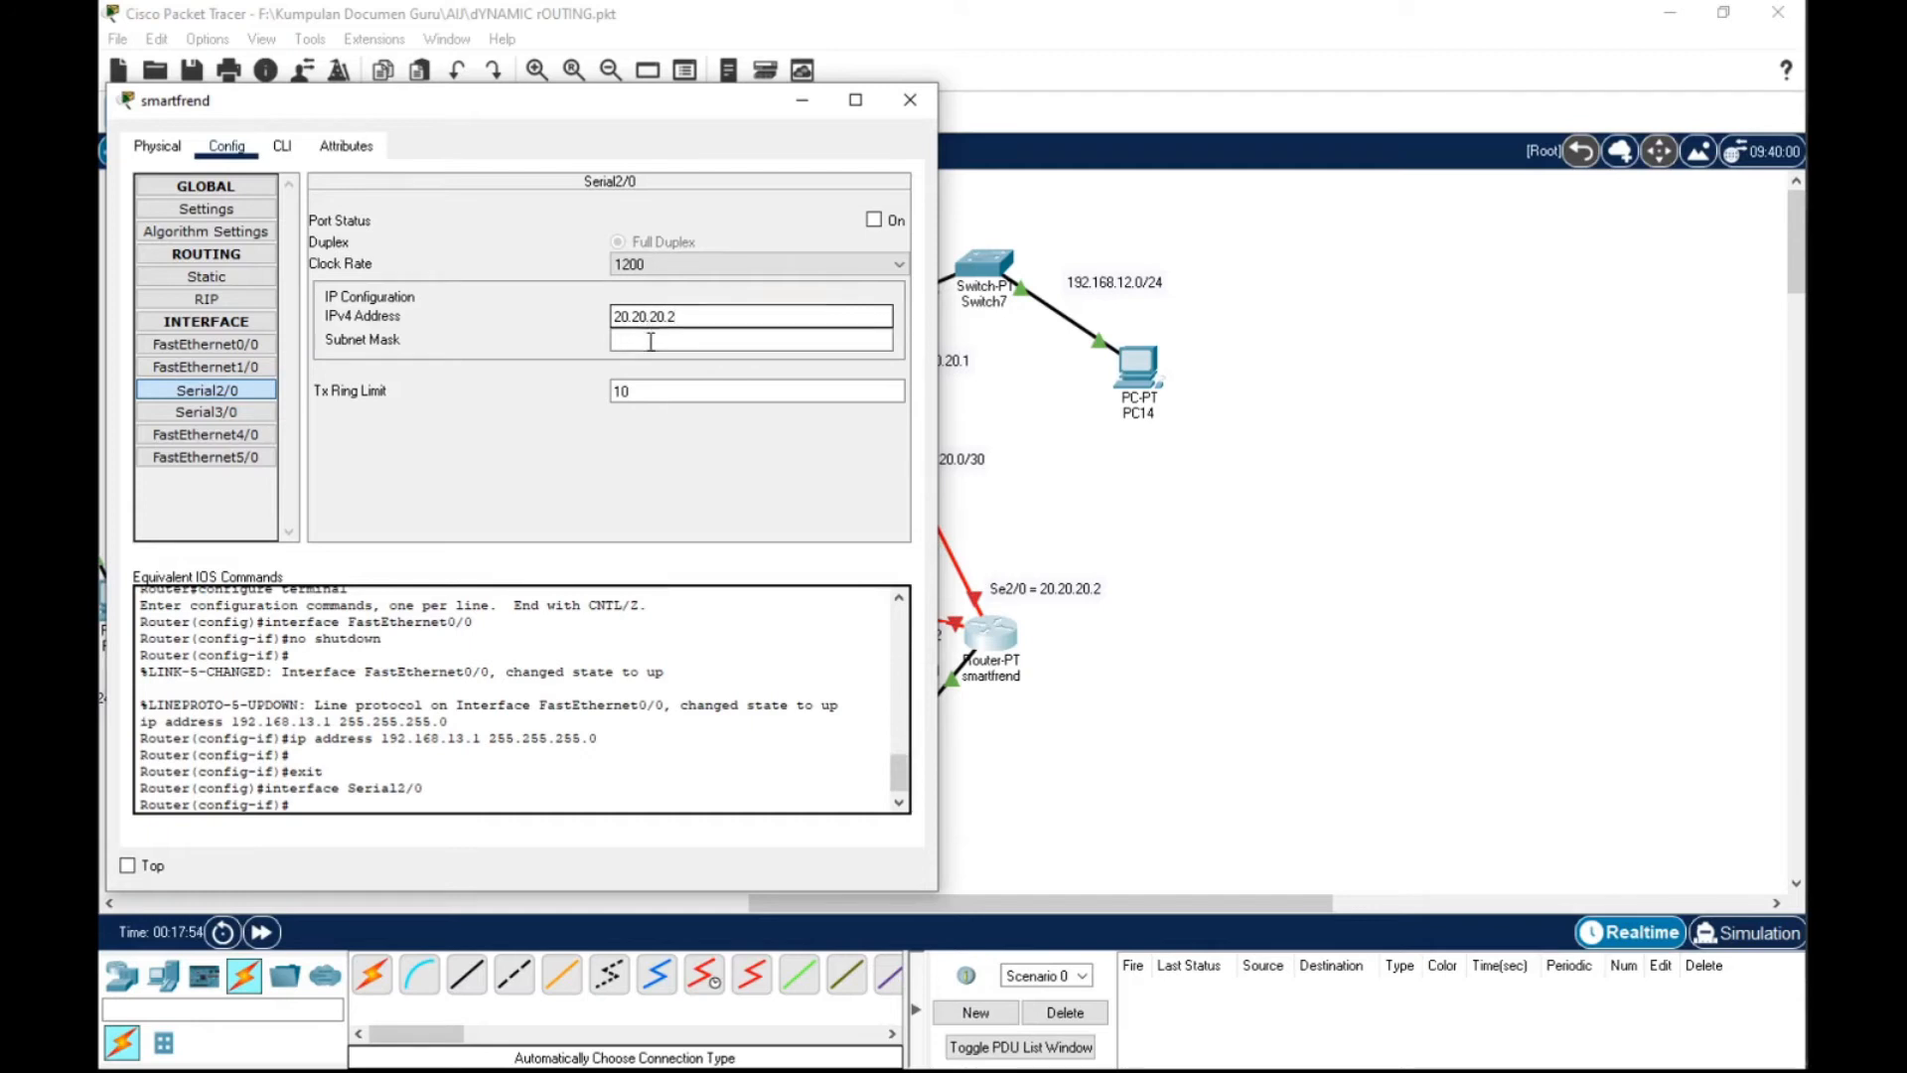
left_click(643, 339)
left_click_drag(689, 344, 625, 343)
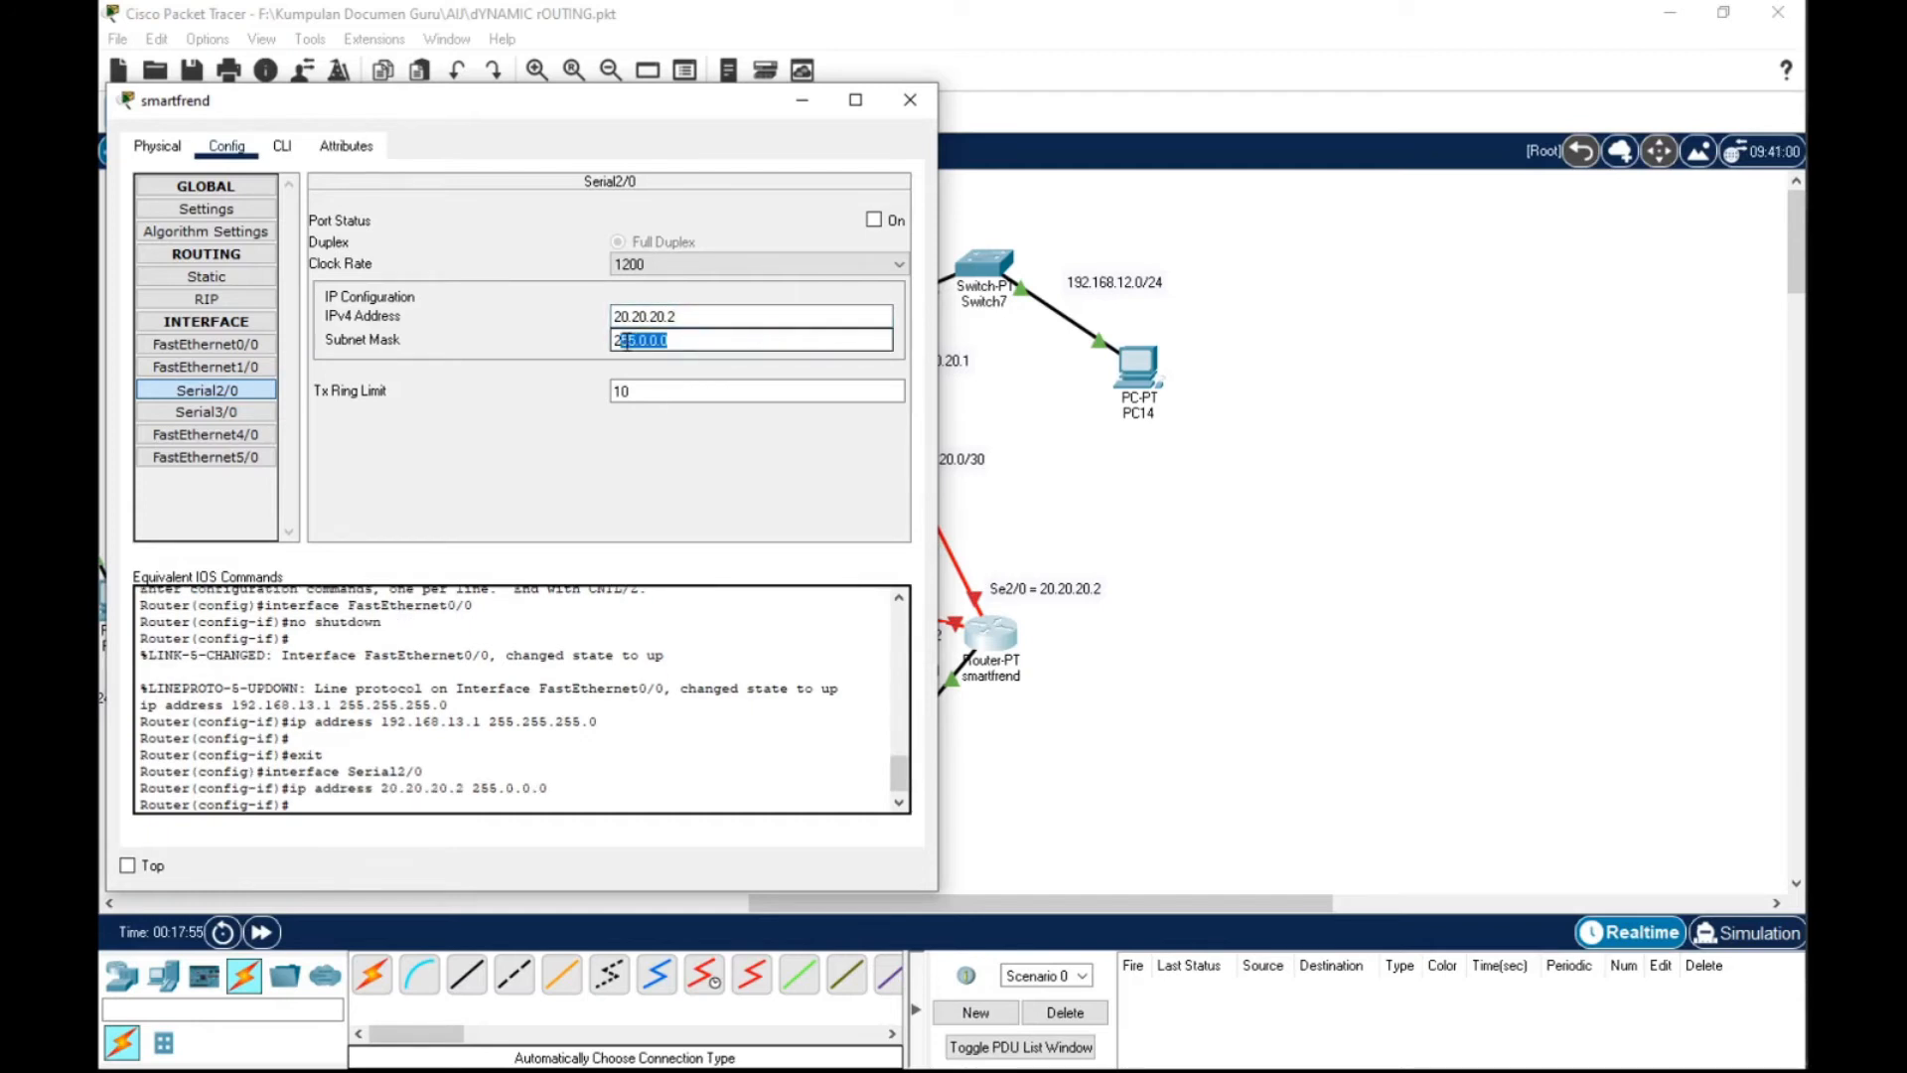
key("BackSpace")
type("55.255.255.252")
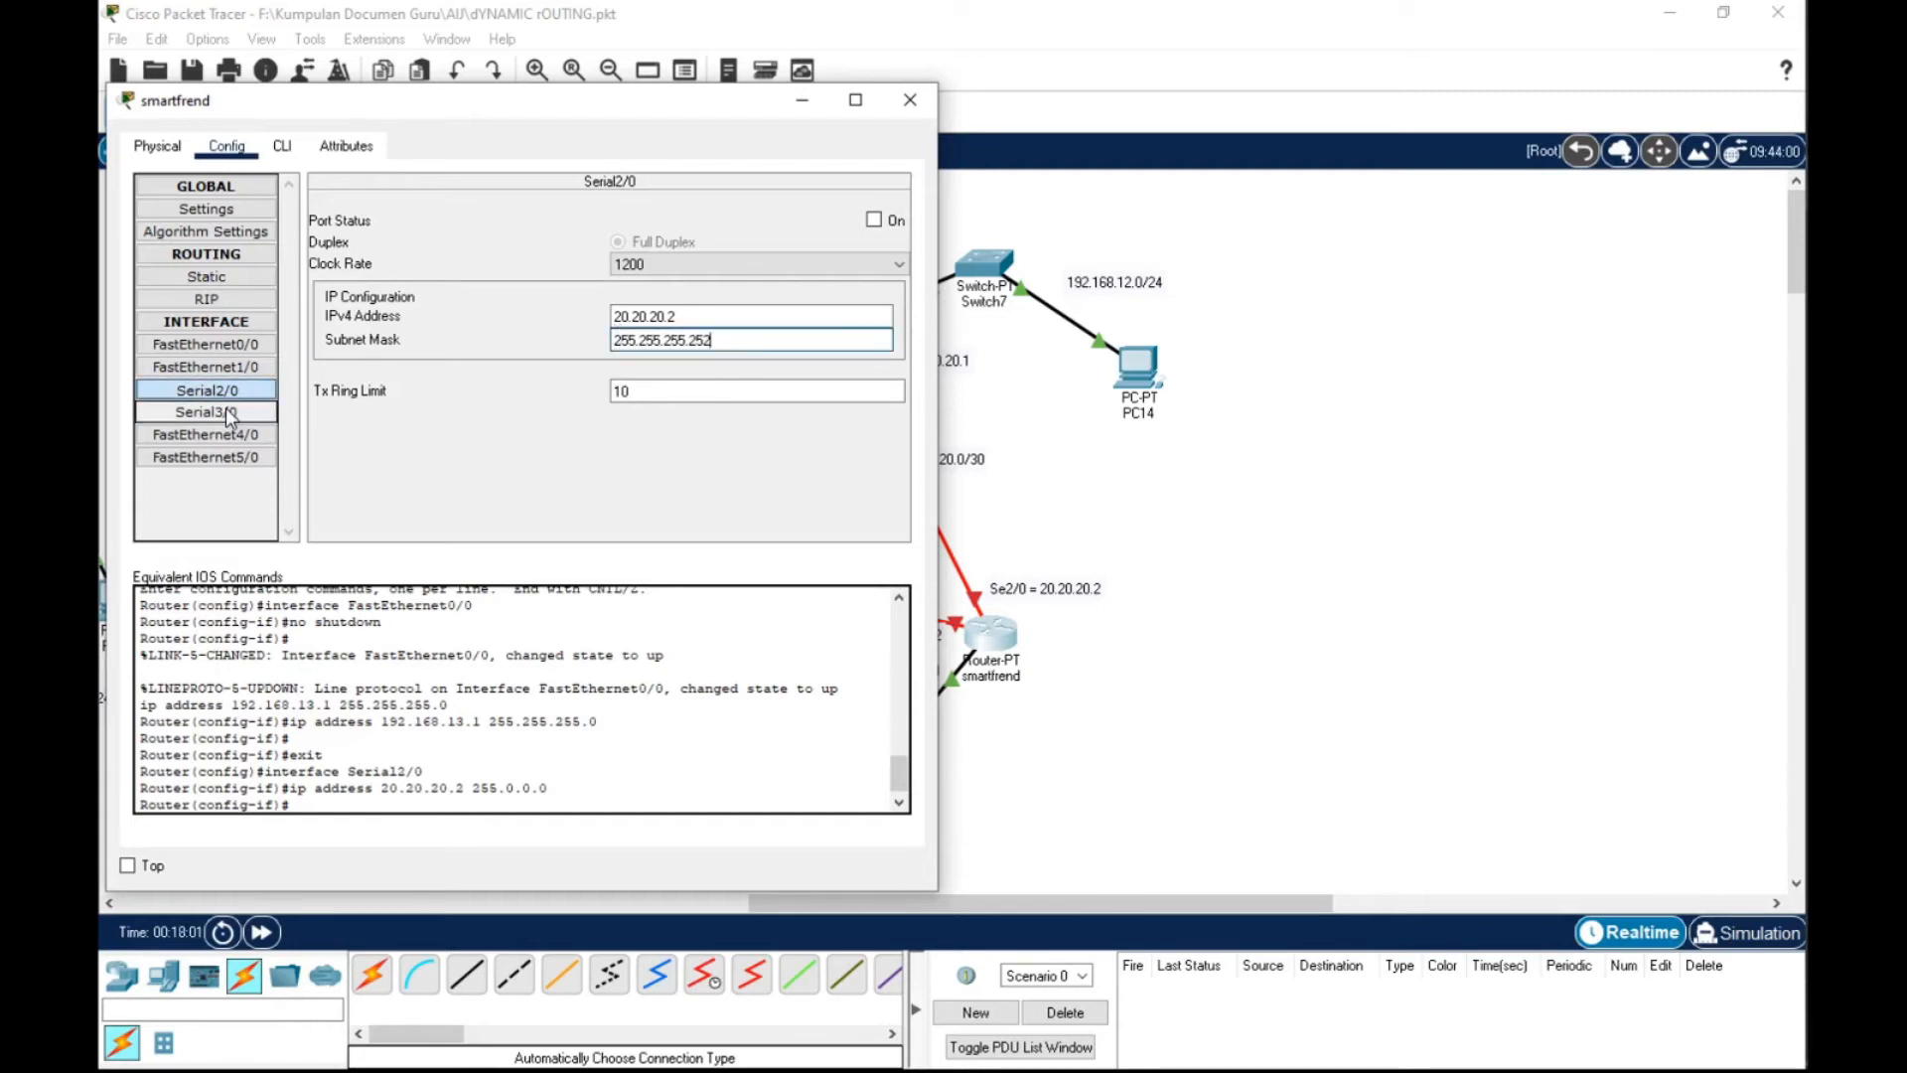
Assign smartfrend's Serial3/0 the IPv4 address 30.30.30.2 with subnet mask 255.255.255.252 and turn the port on
left_click(225, 408)
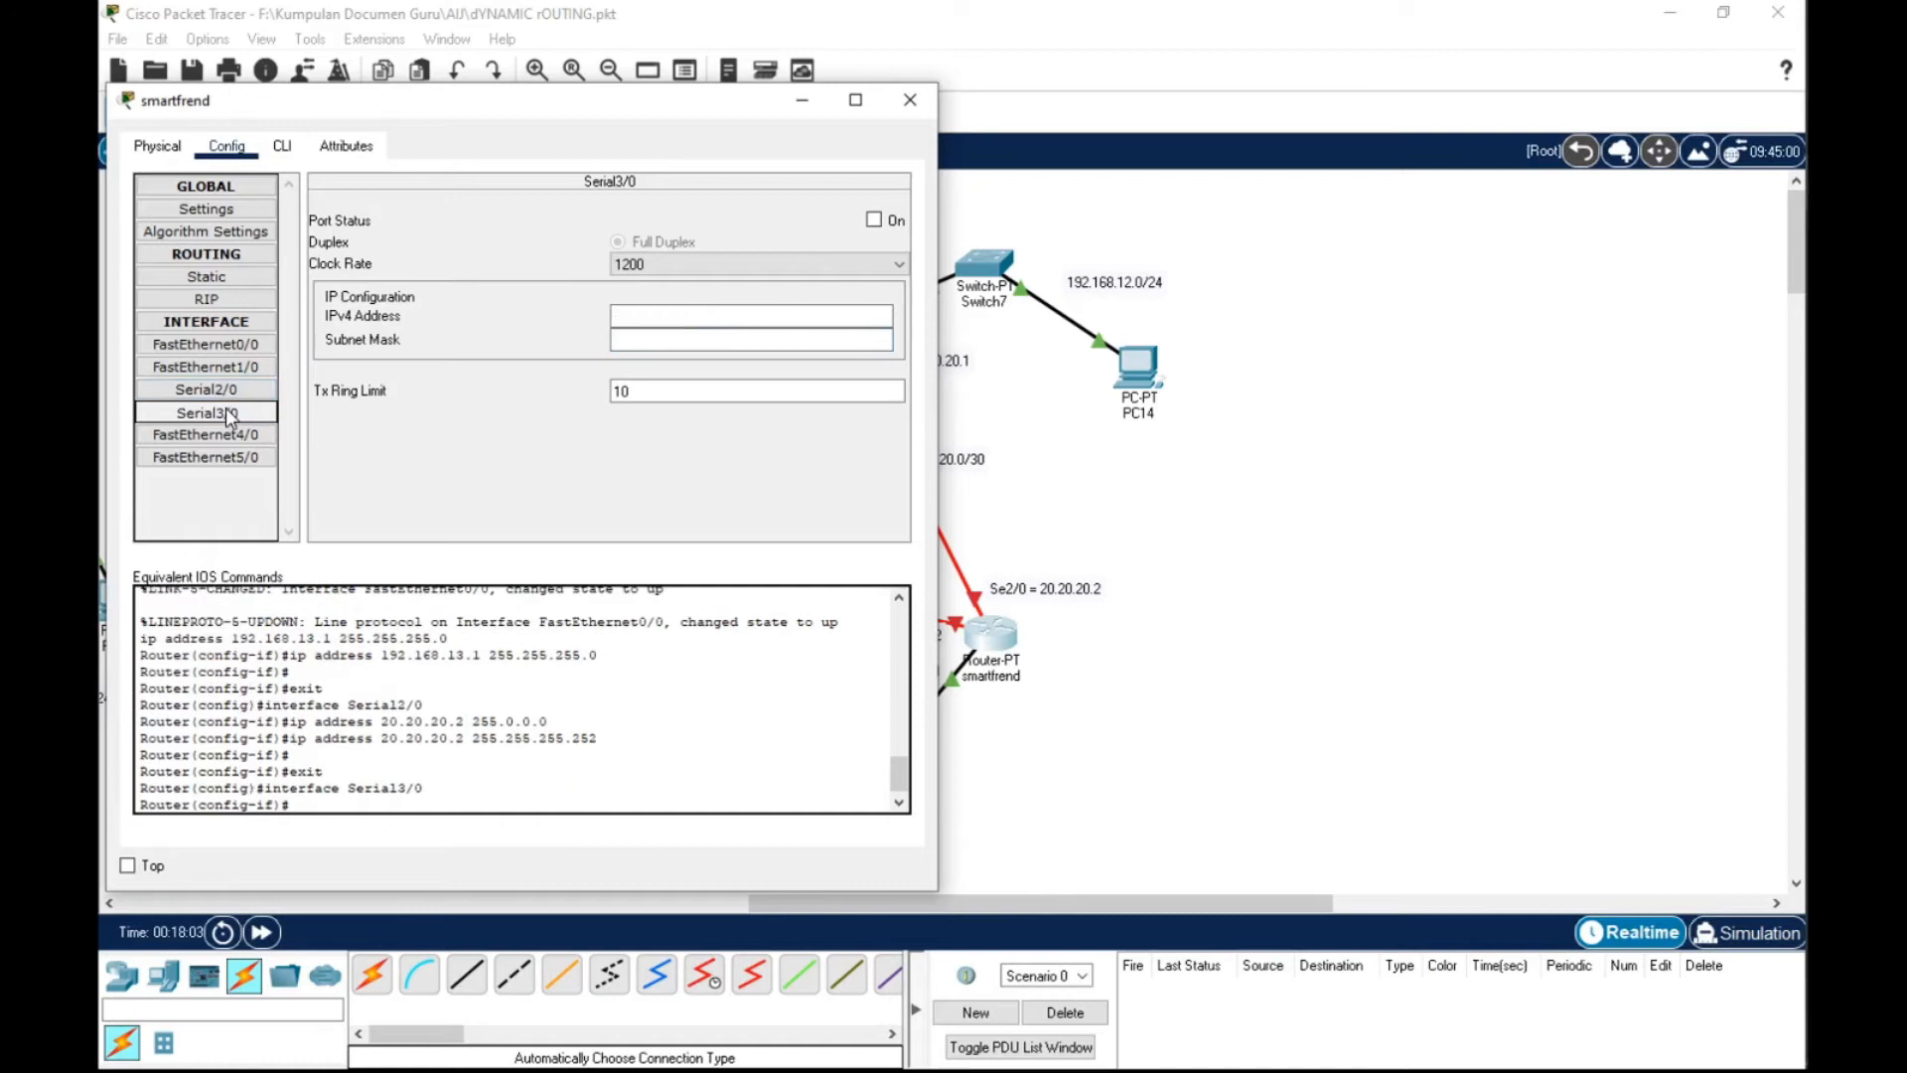
left_click(669, 323)
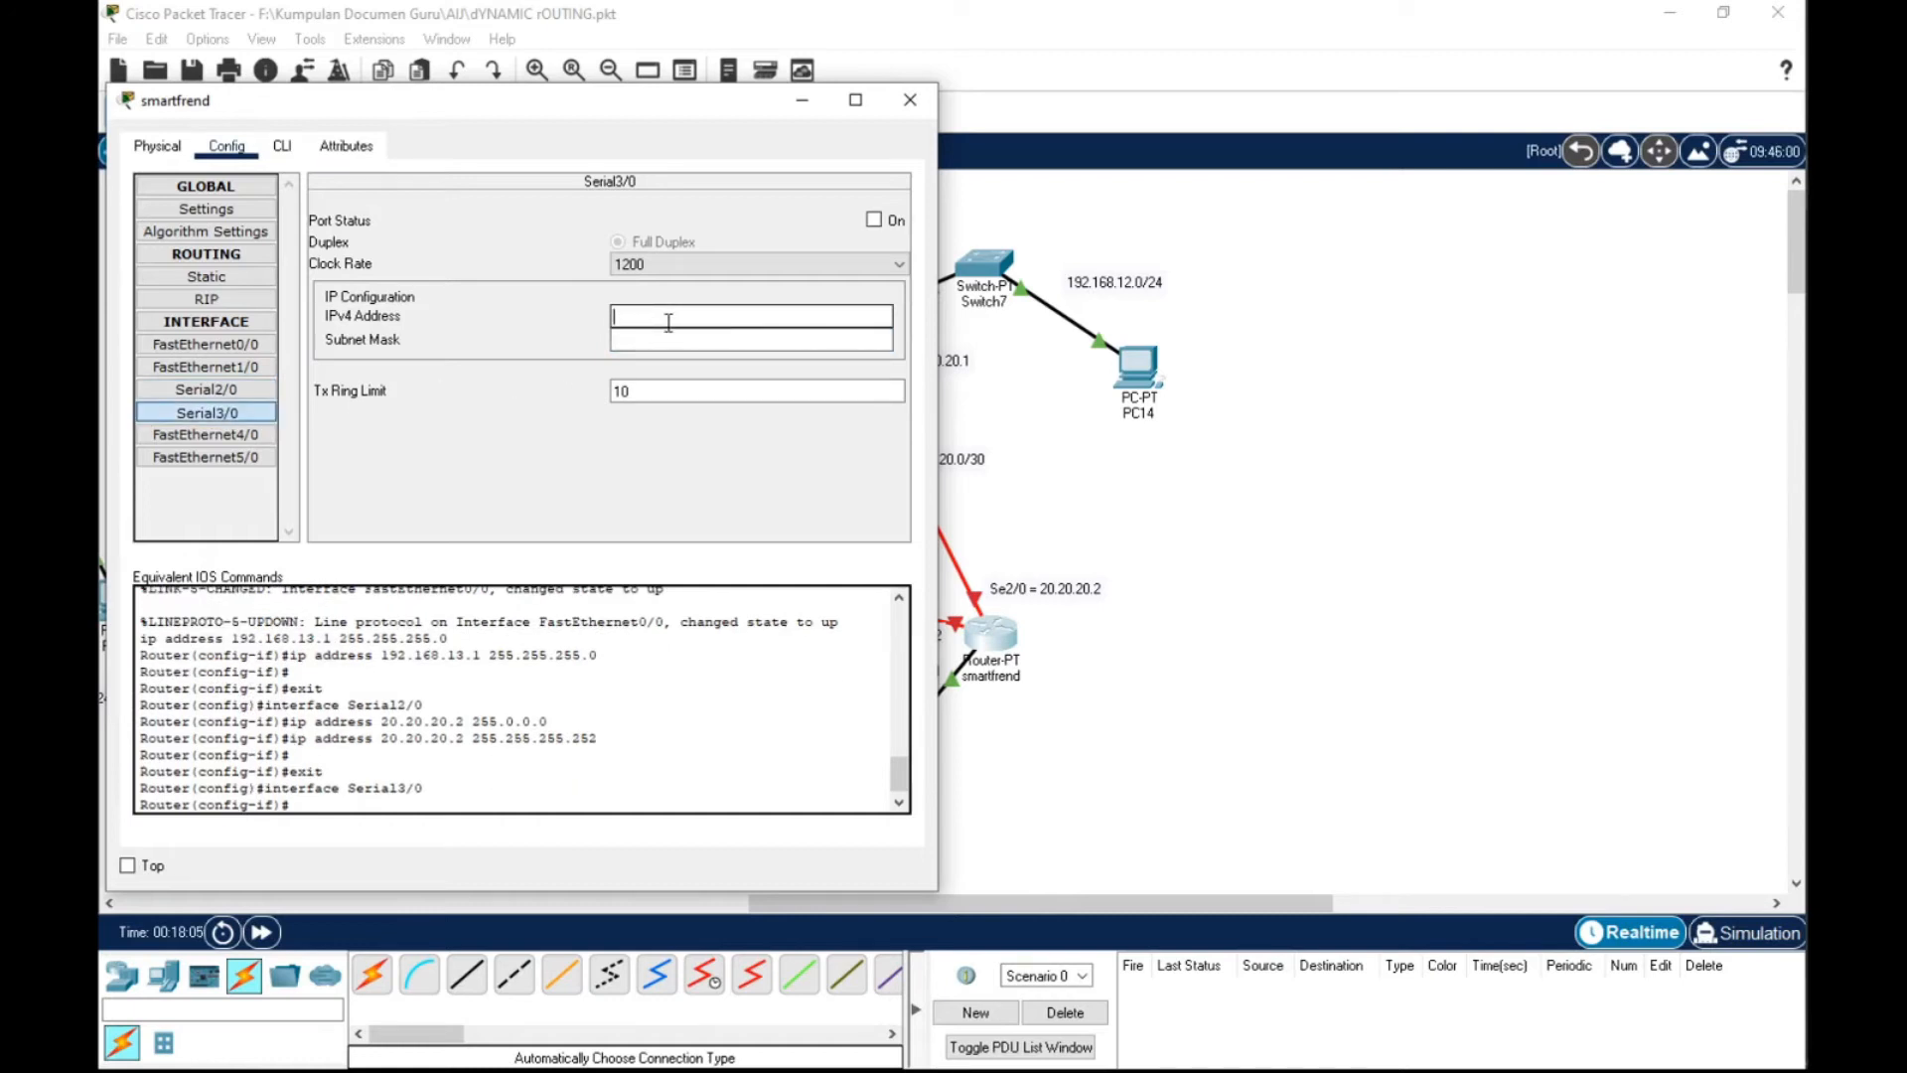
left_click_drag(564, 119, 1474, 129)
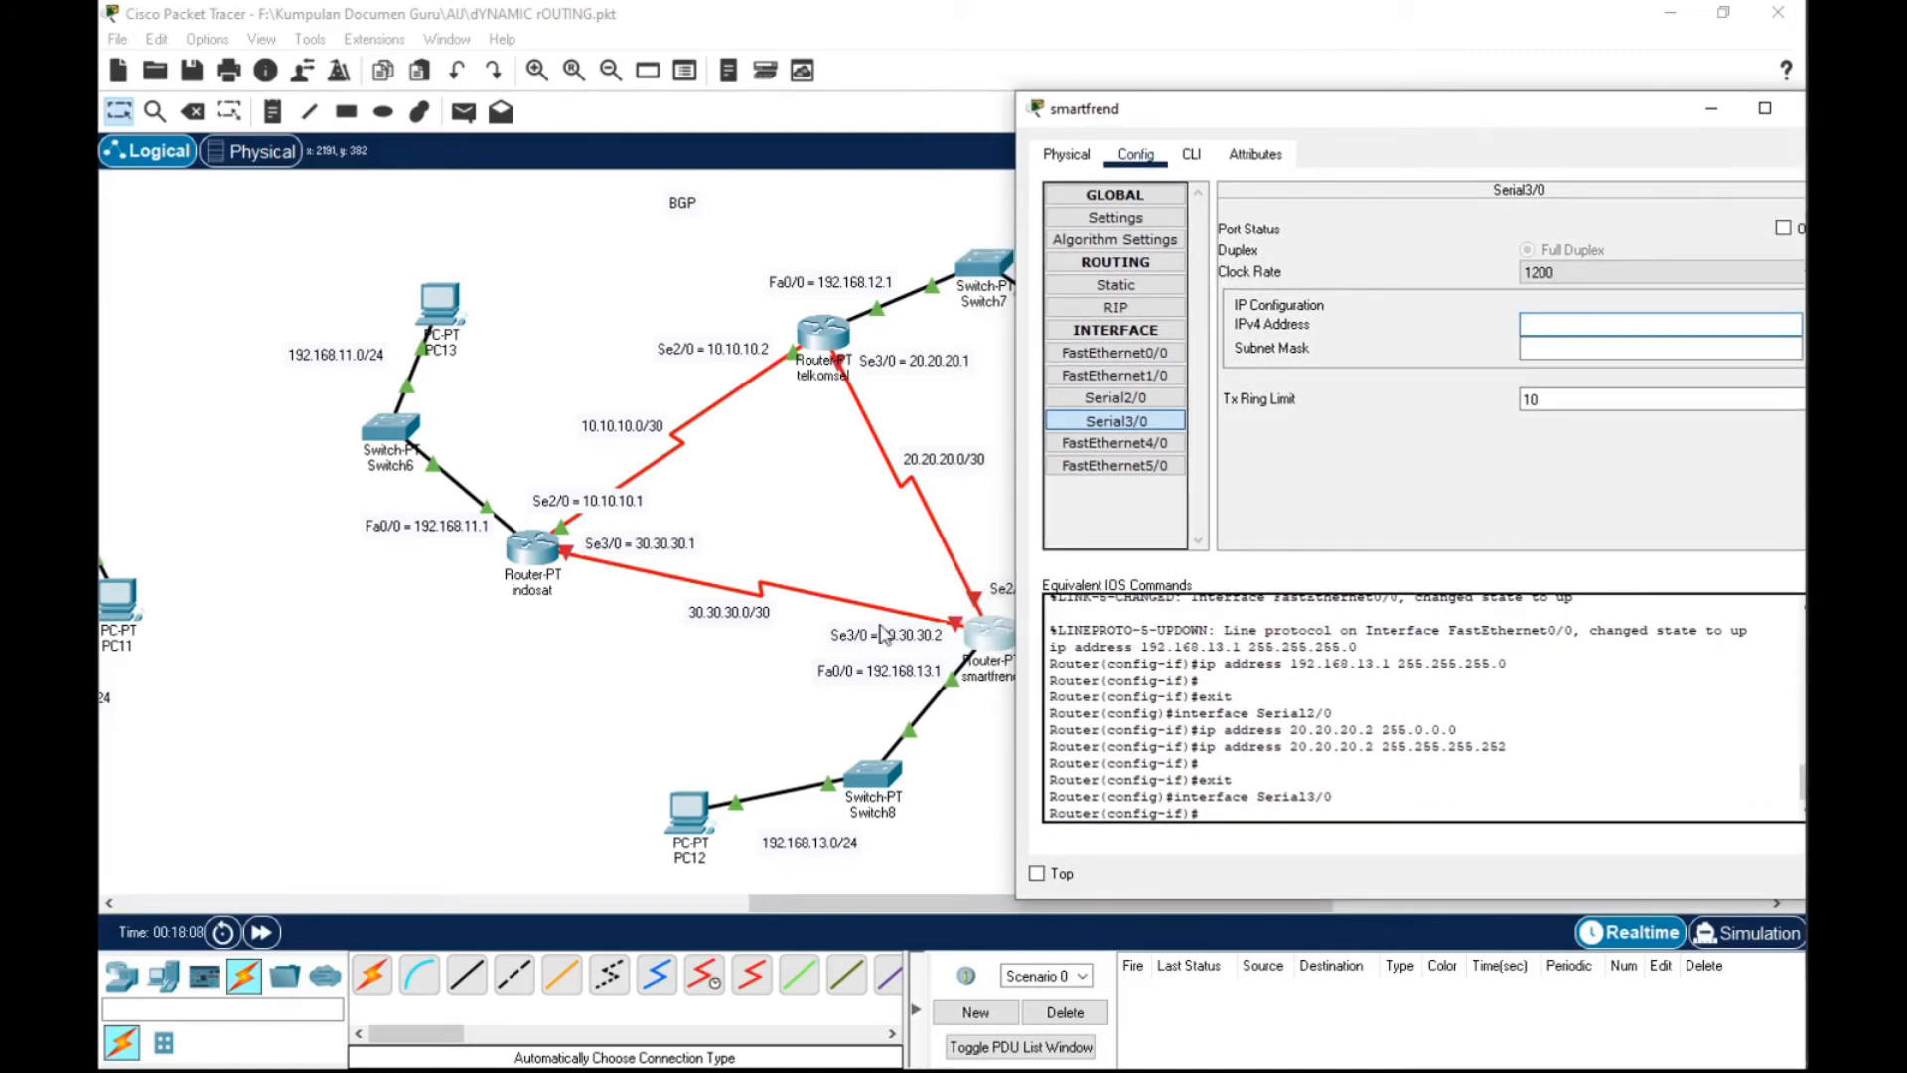
type("30.30.30.2")
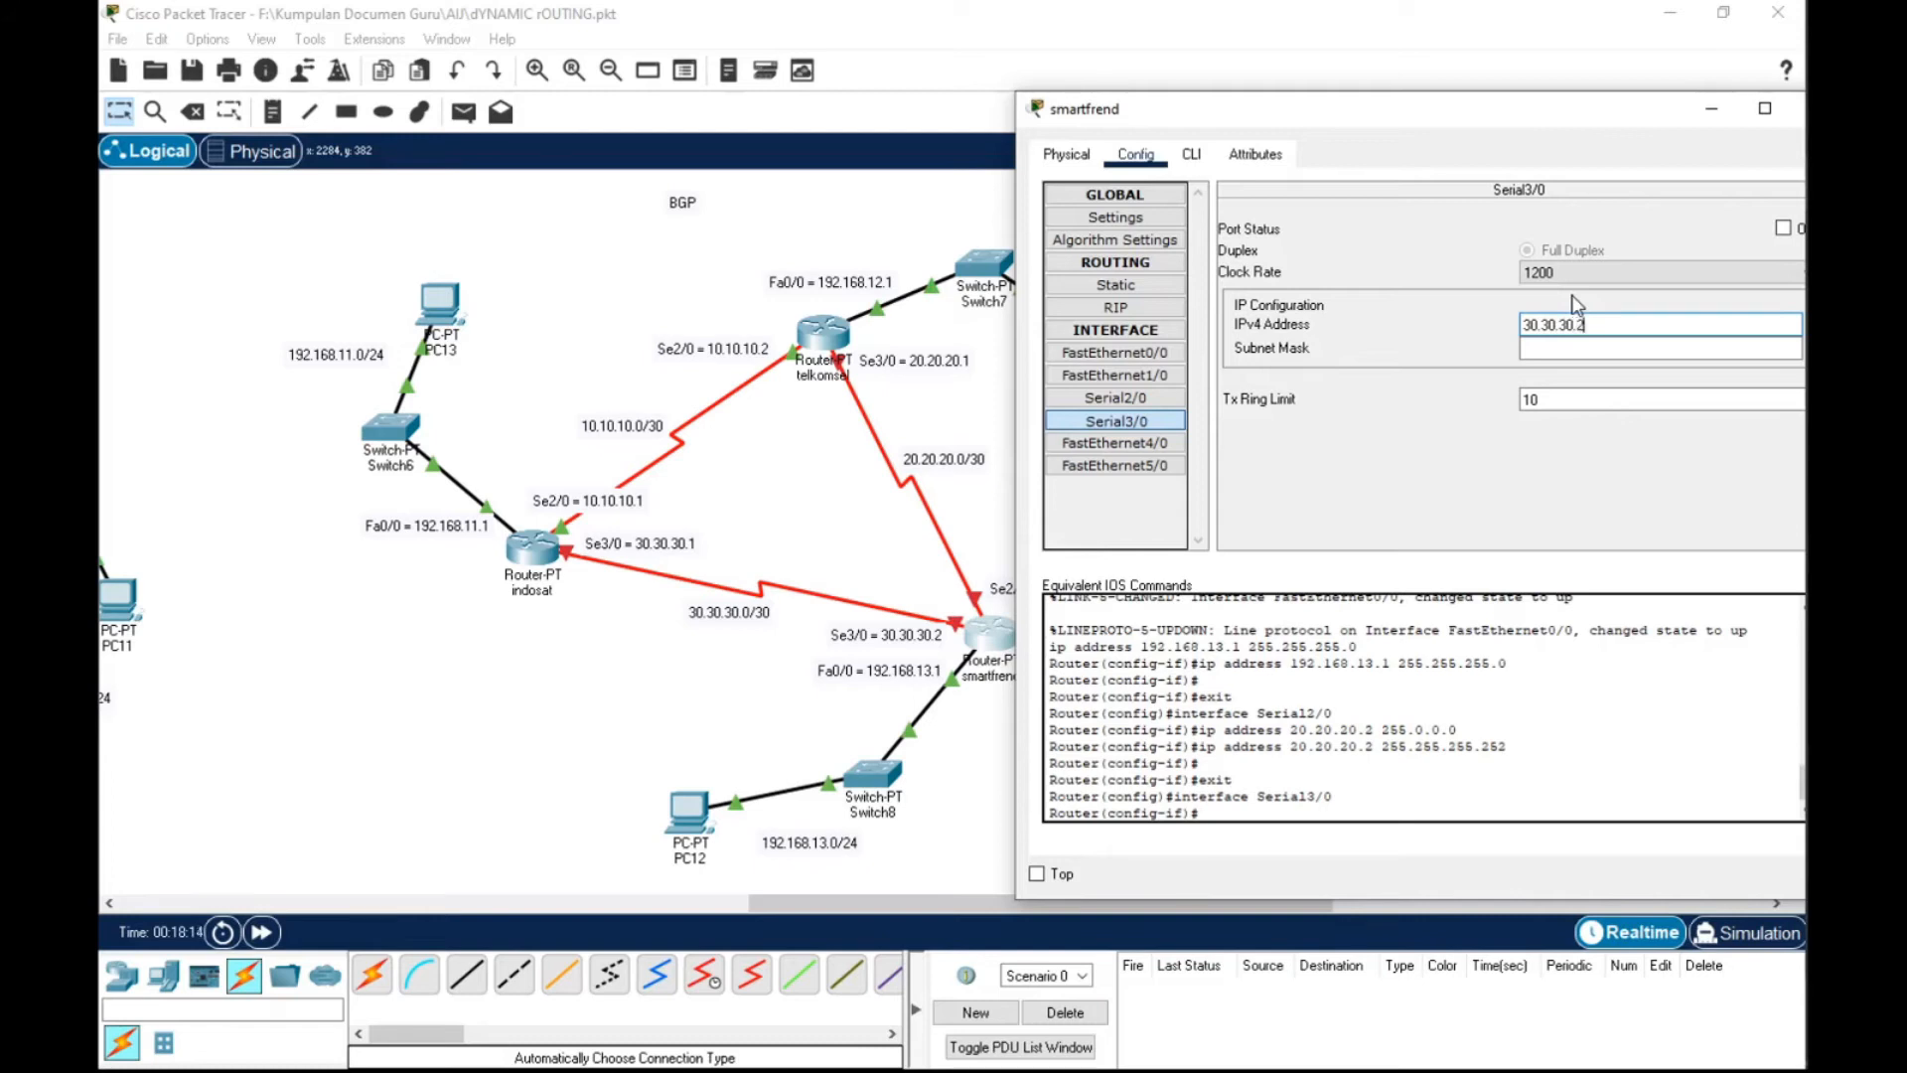
left_click(1570, 348)
double_click(1535, 346)
type("255")
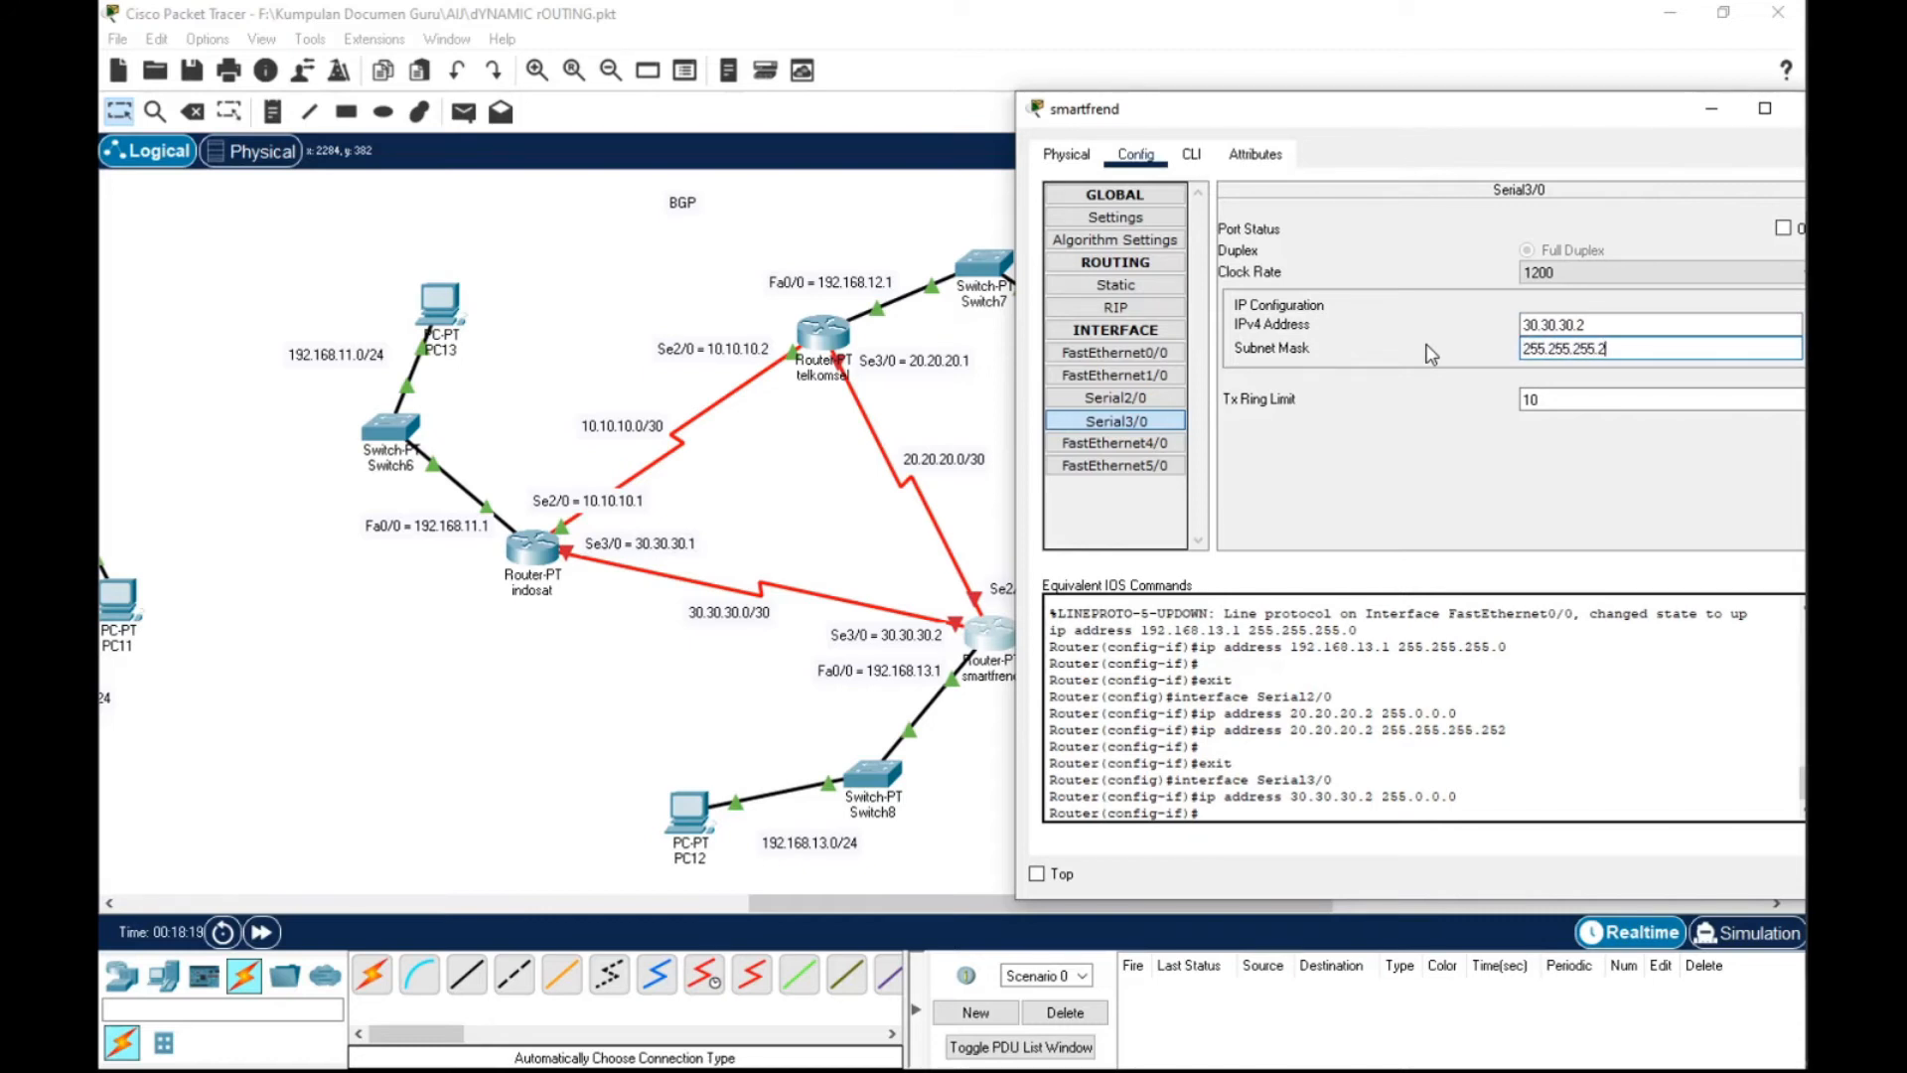
left_click(1783, 228)
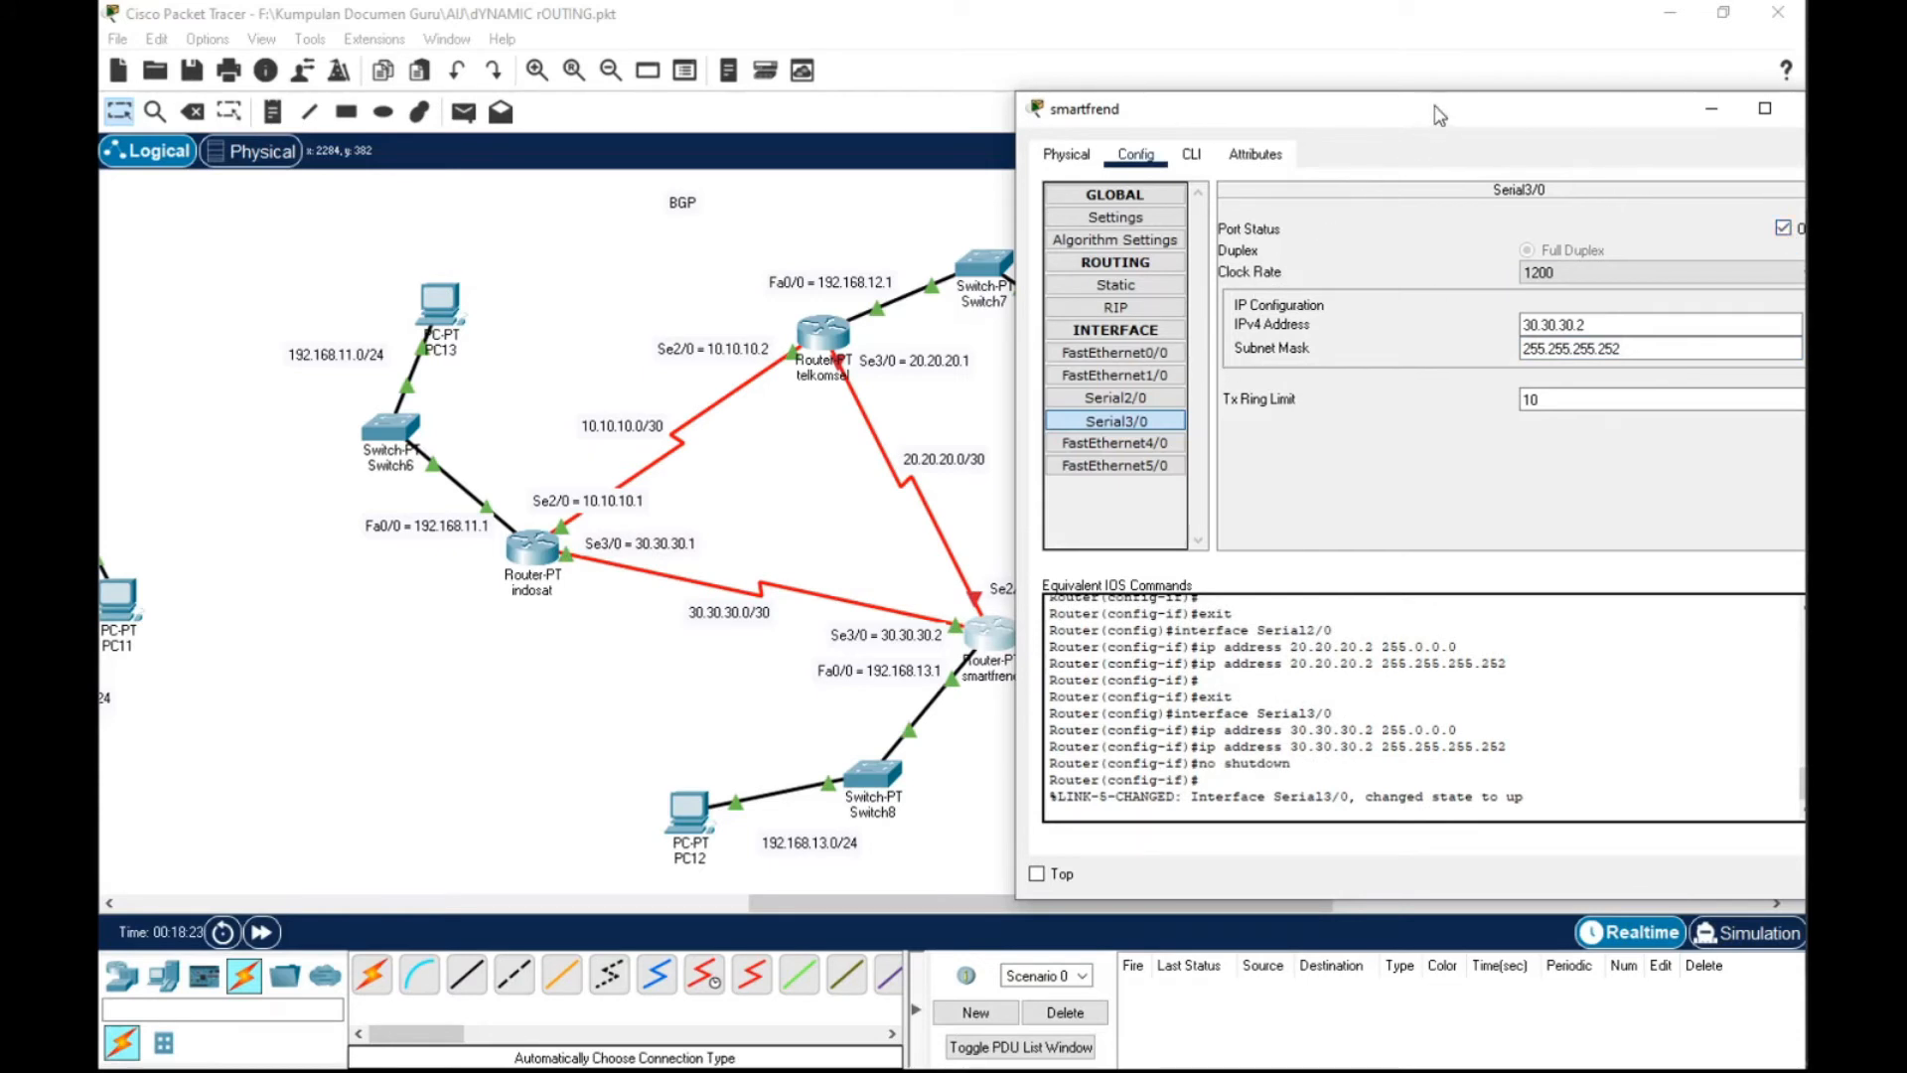
Turn on smartfrend's Serial2/0 port and close the router's window
left_click(1133, 397)
left_click(1783, 228)
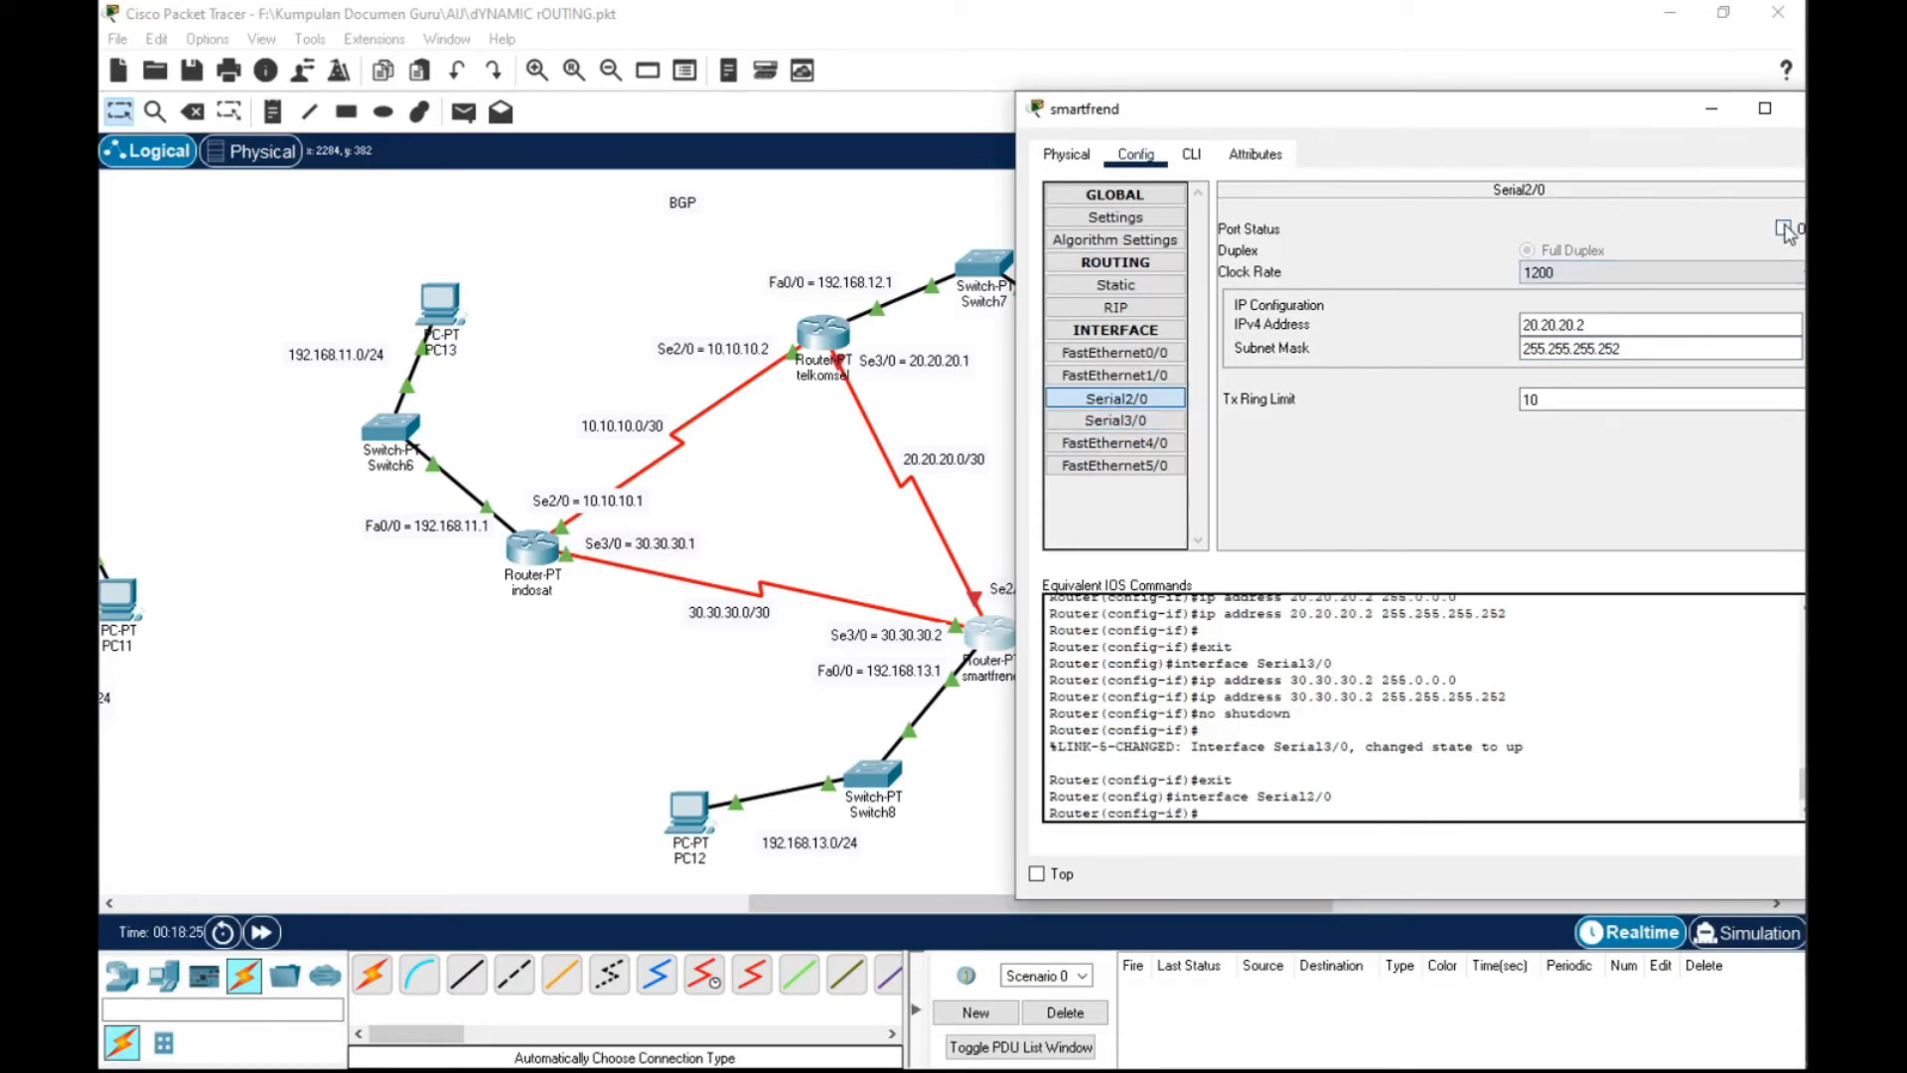
left_click_drag(1538, 112, 1487, 112)
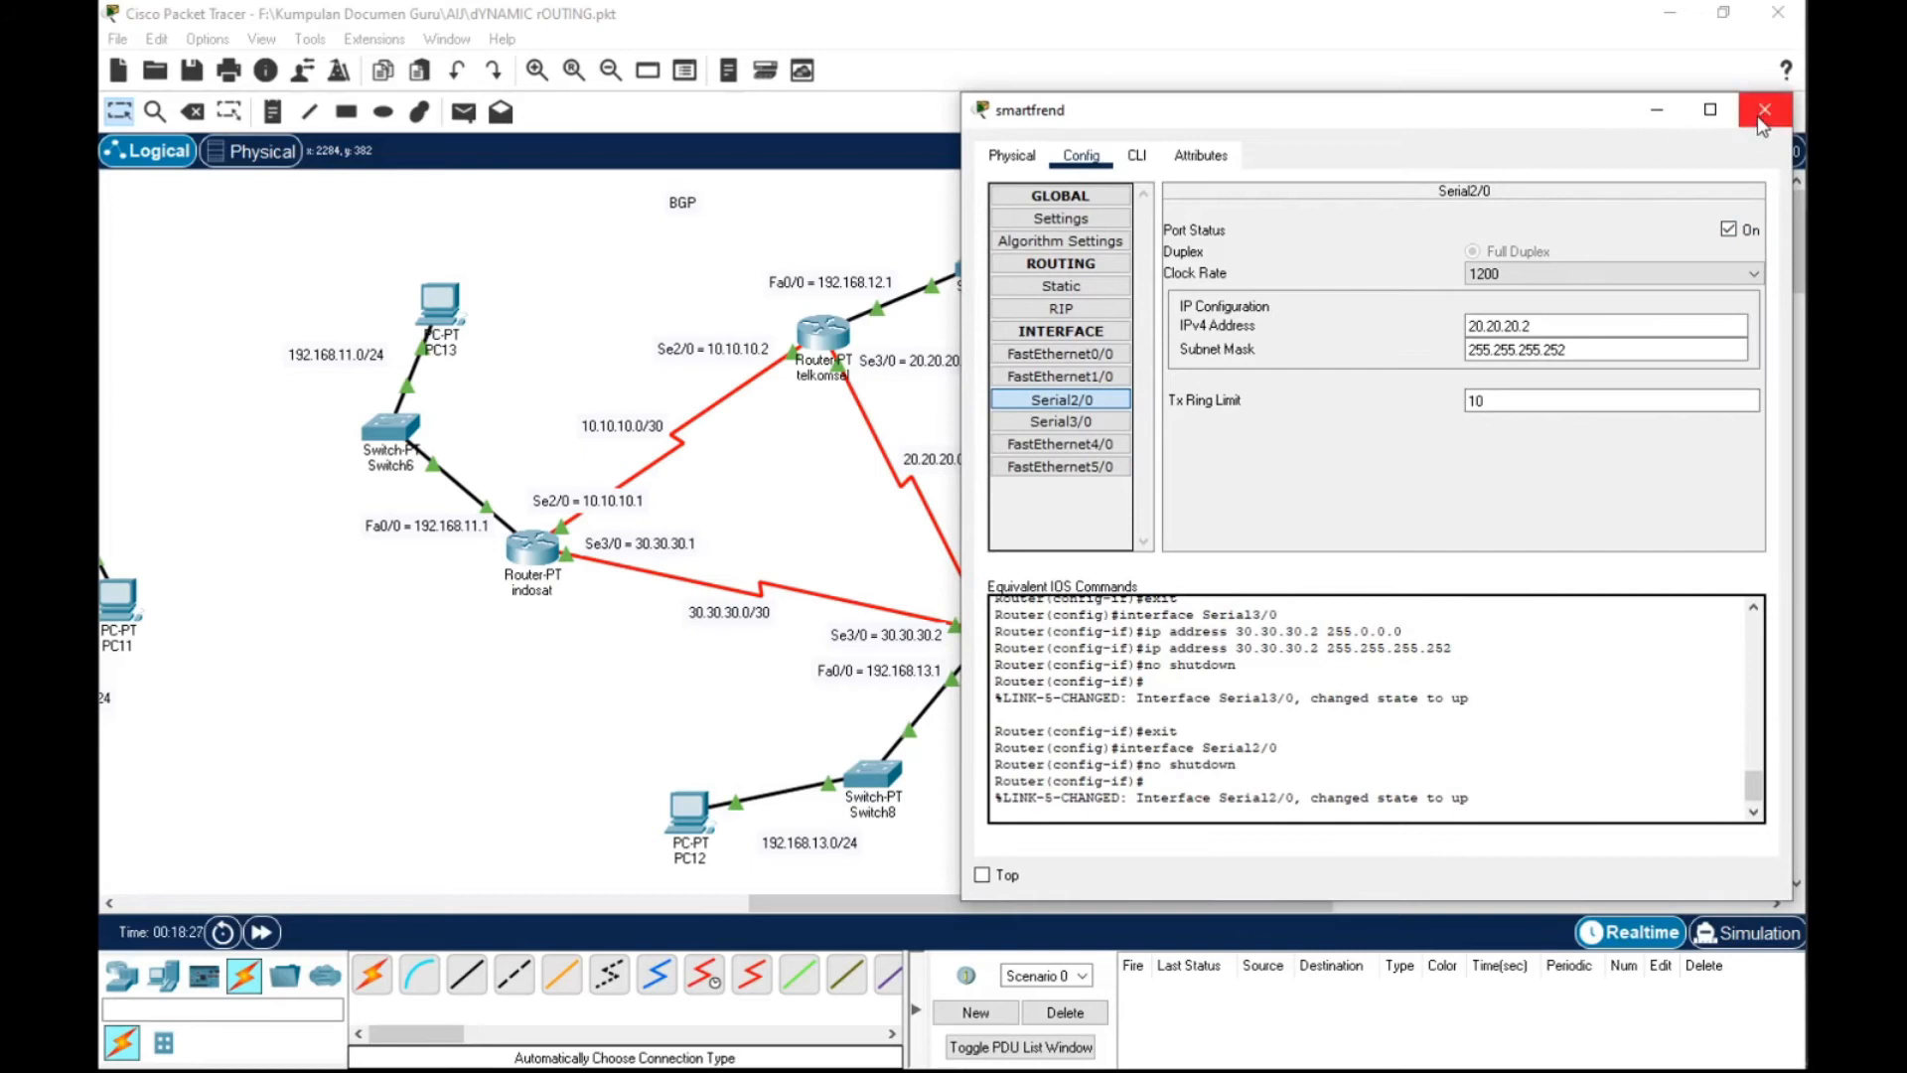
left_click(1768, 108)
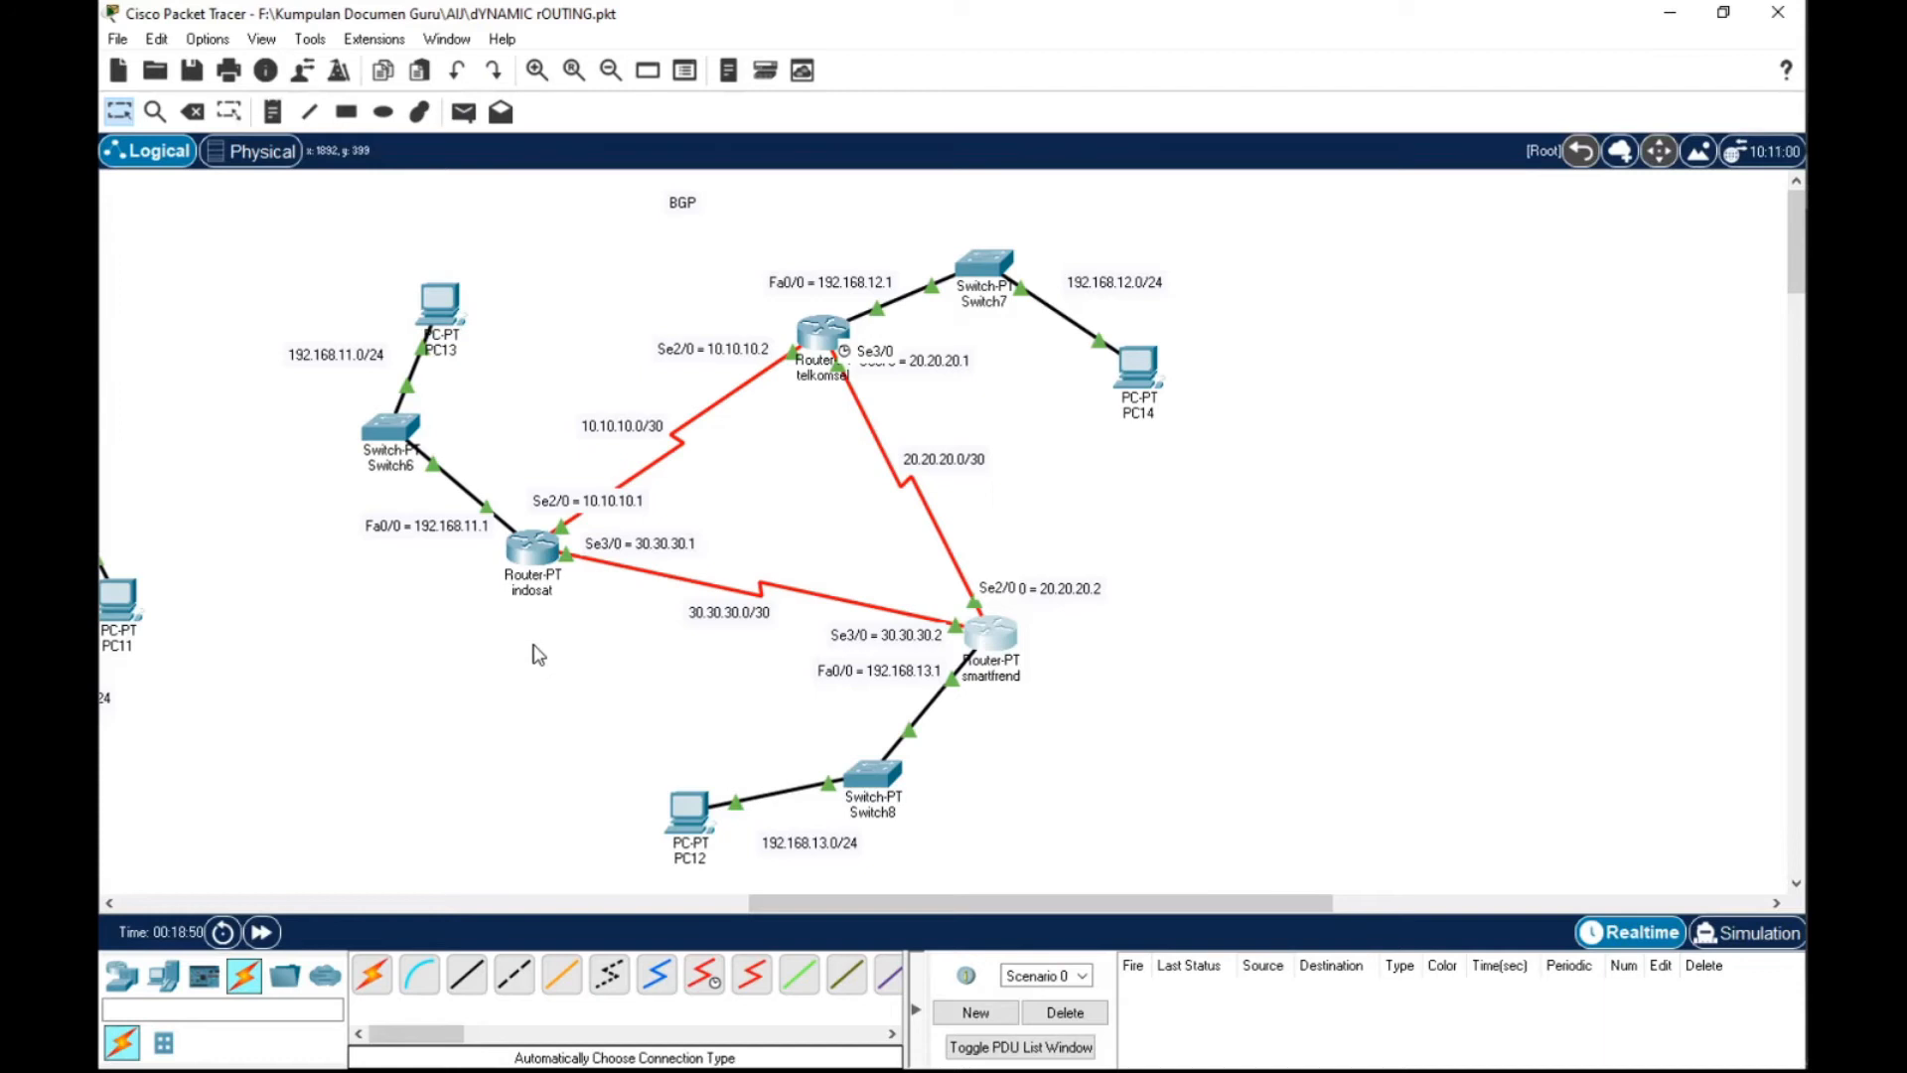
Add the text notes "AS = 10" near indosat, "AS = 20" near telkomsel and "AS = 30" near smartfrend
left_click(274, 114)
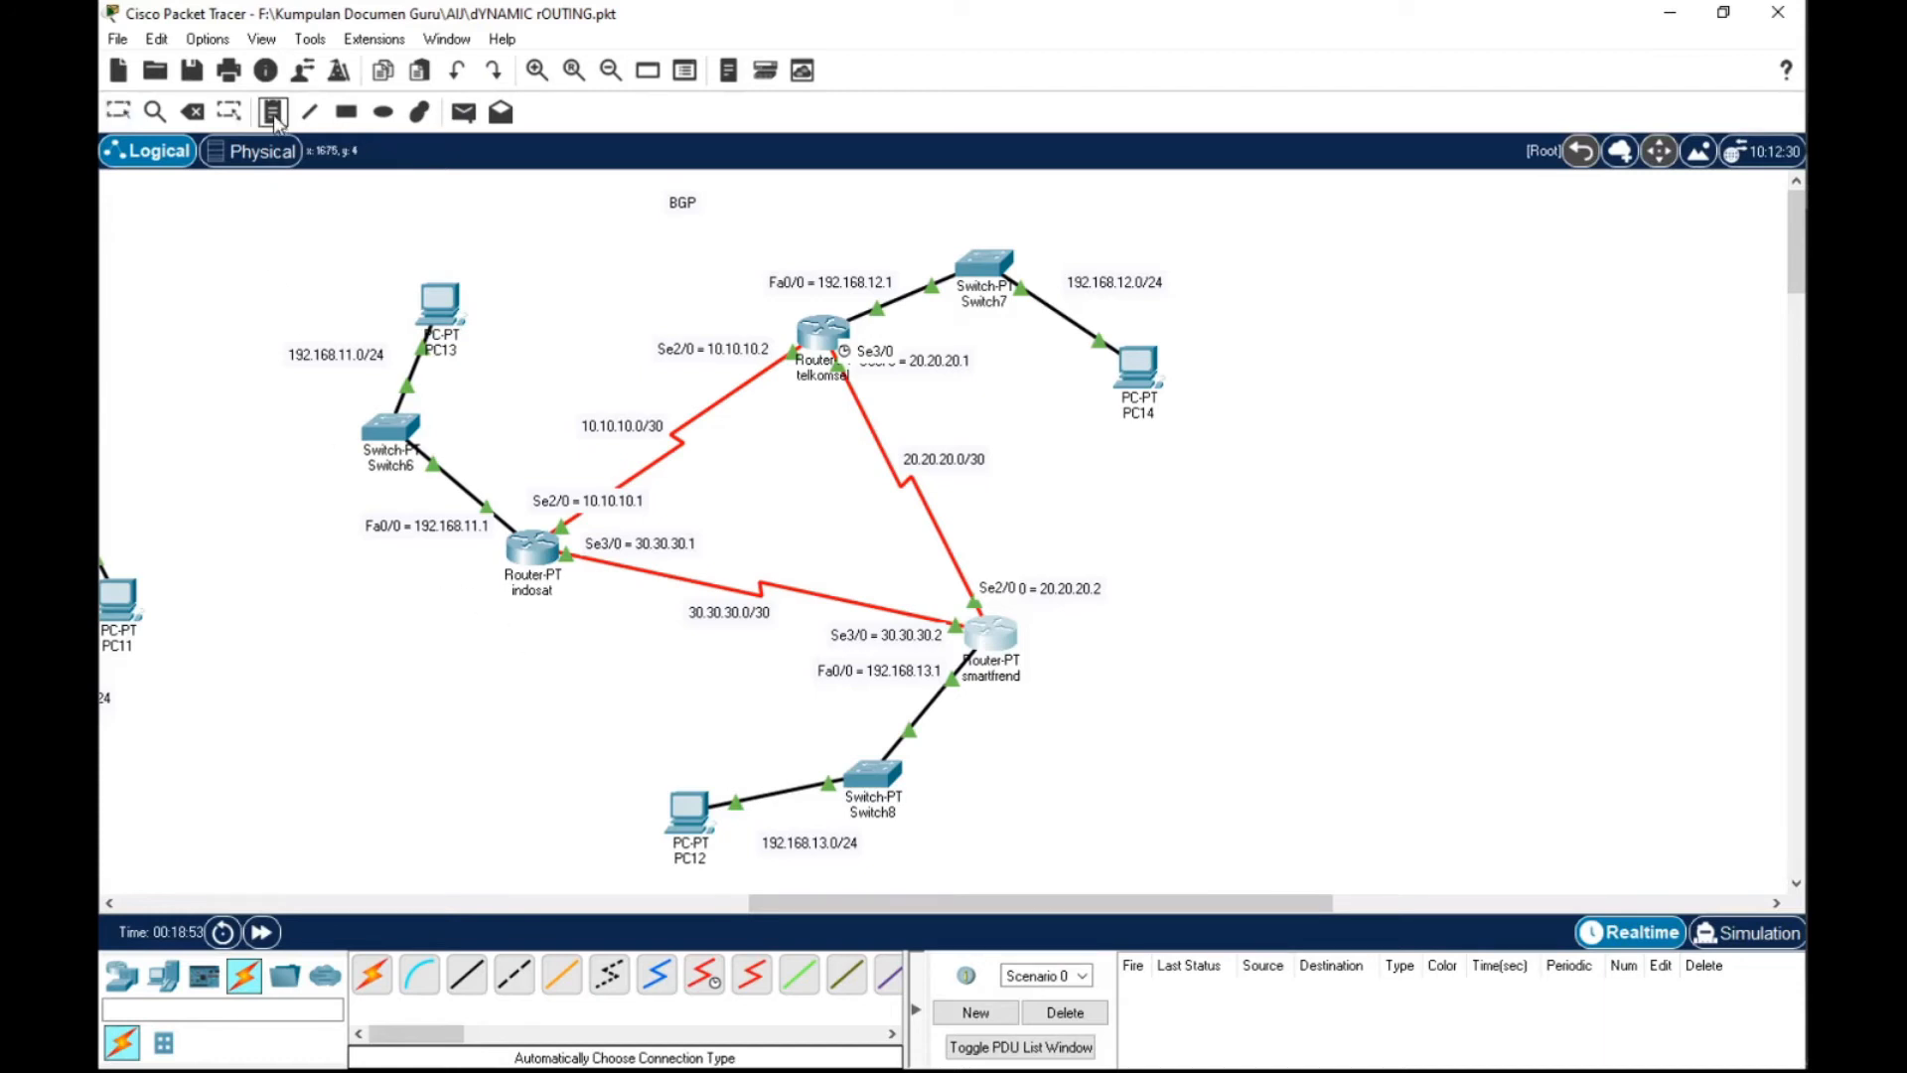
left_click(490, 623)
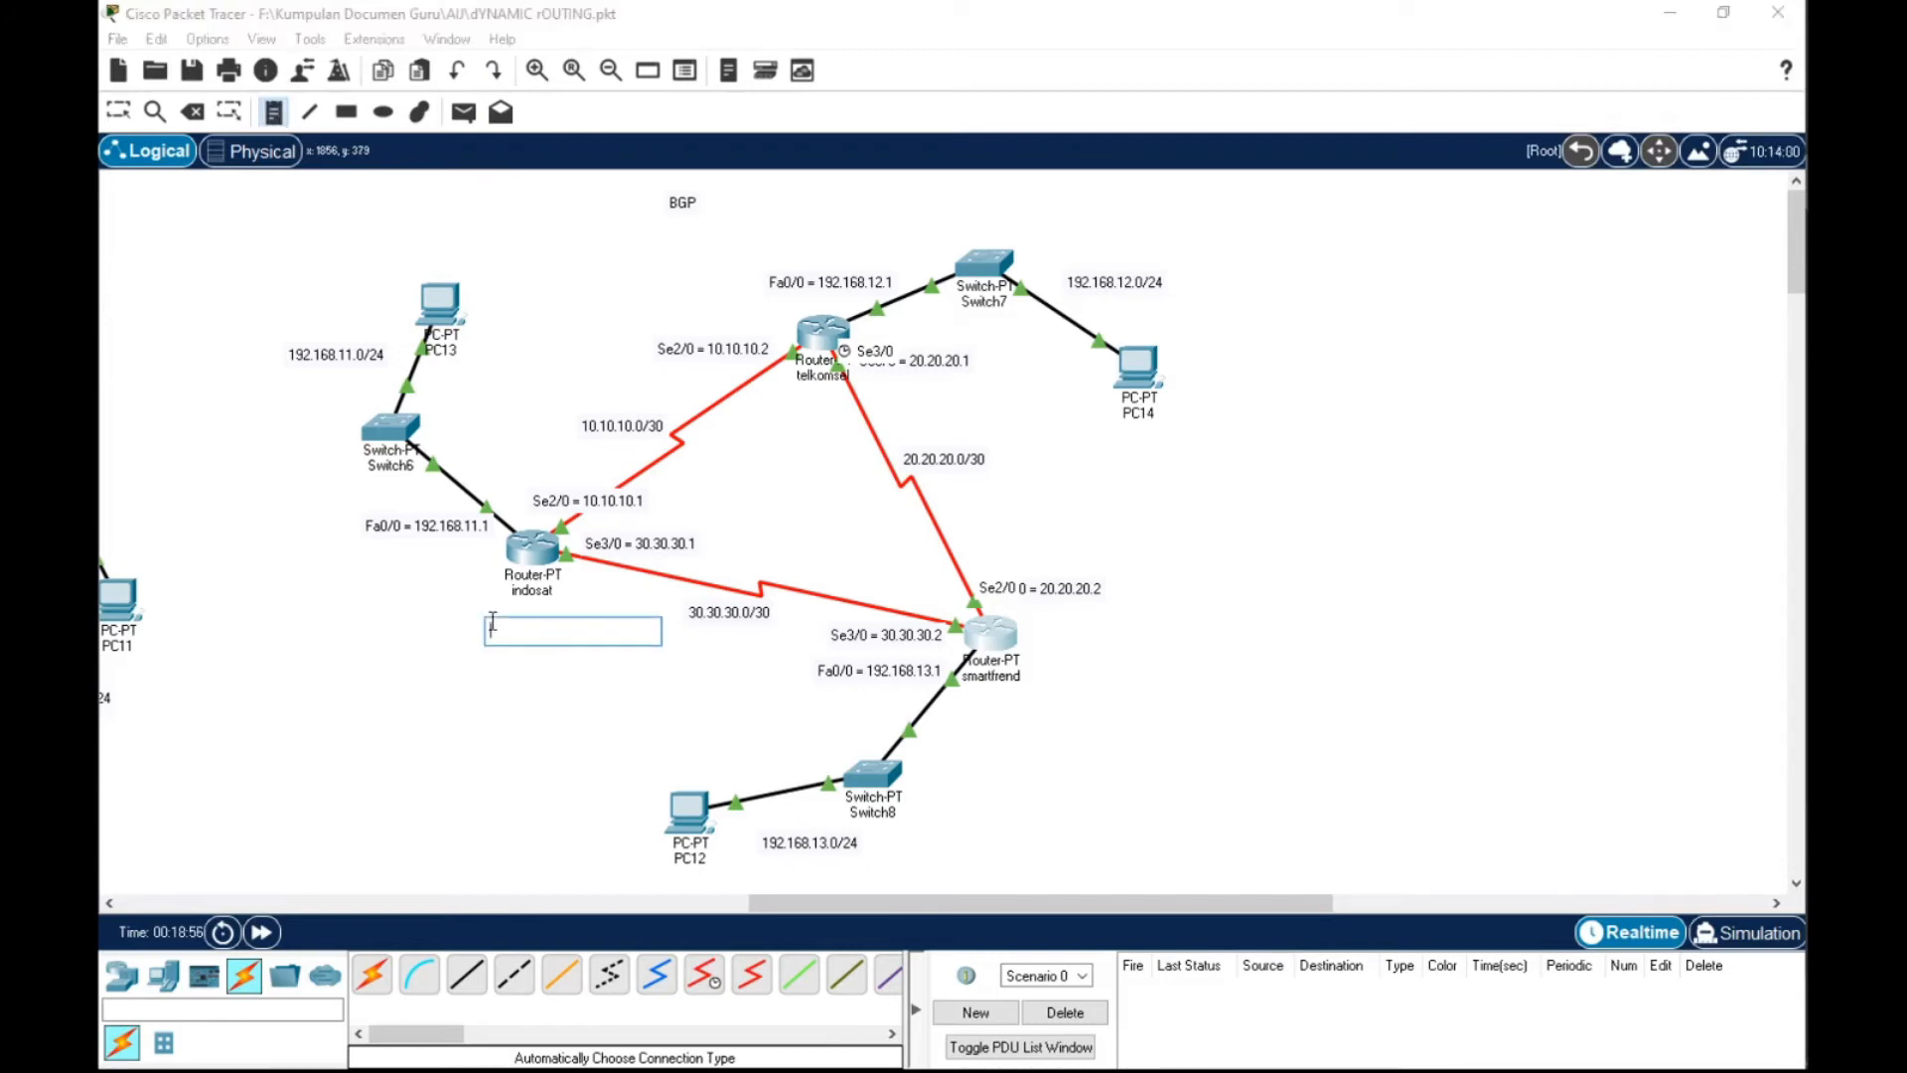
type("AS = 10")
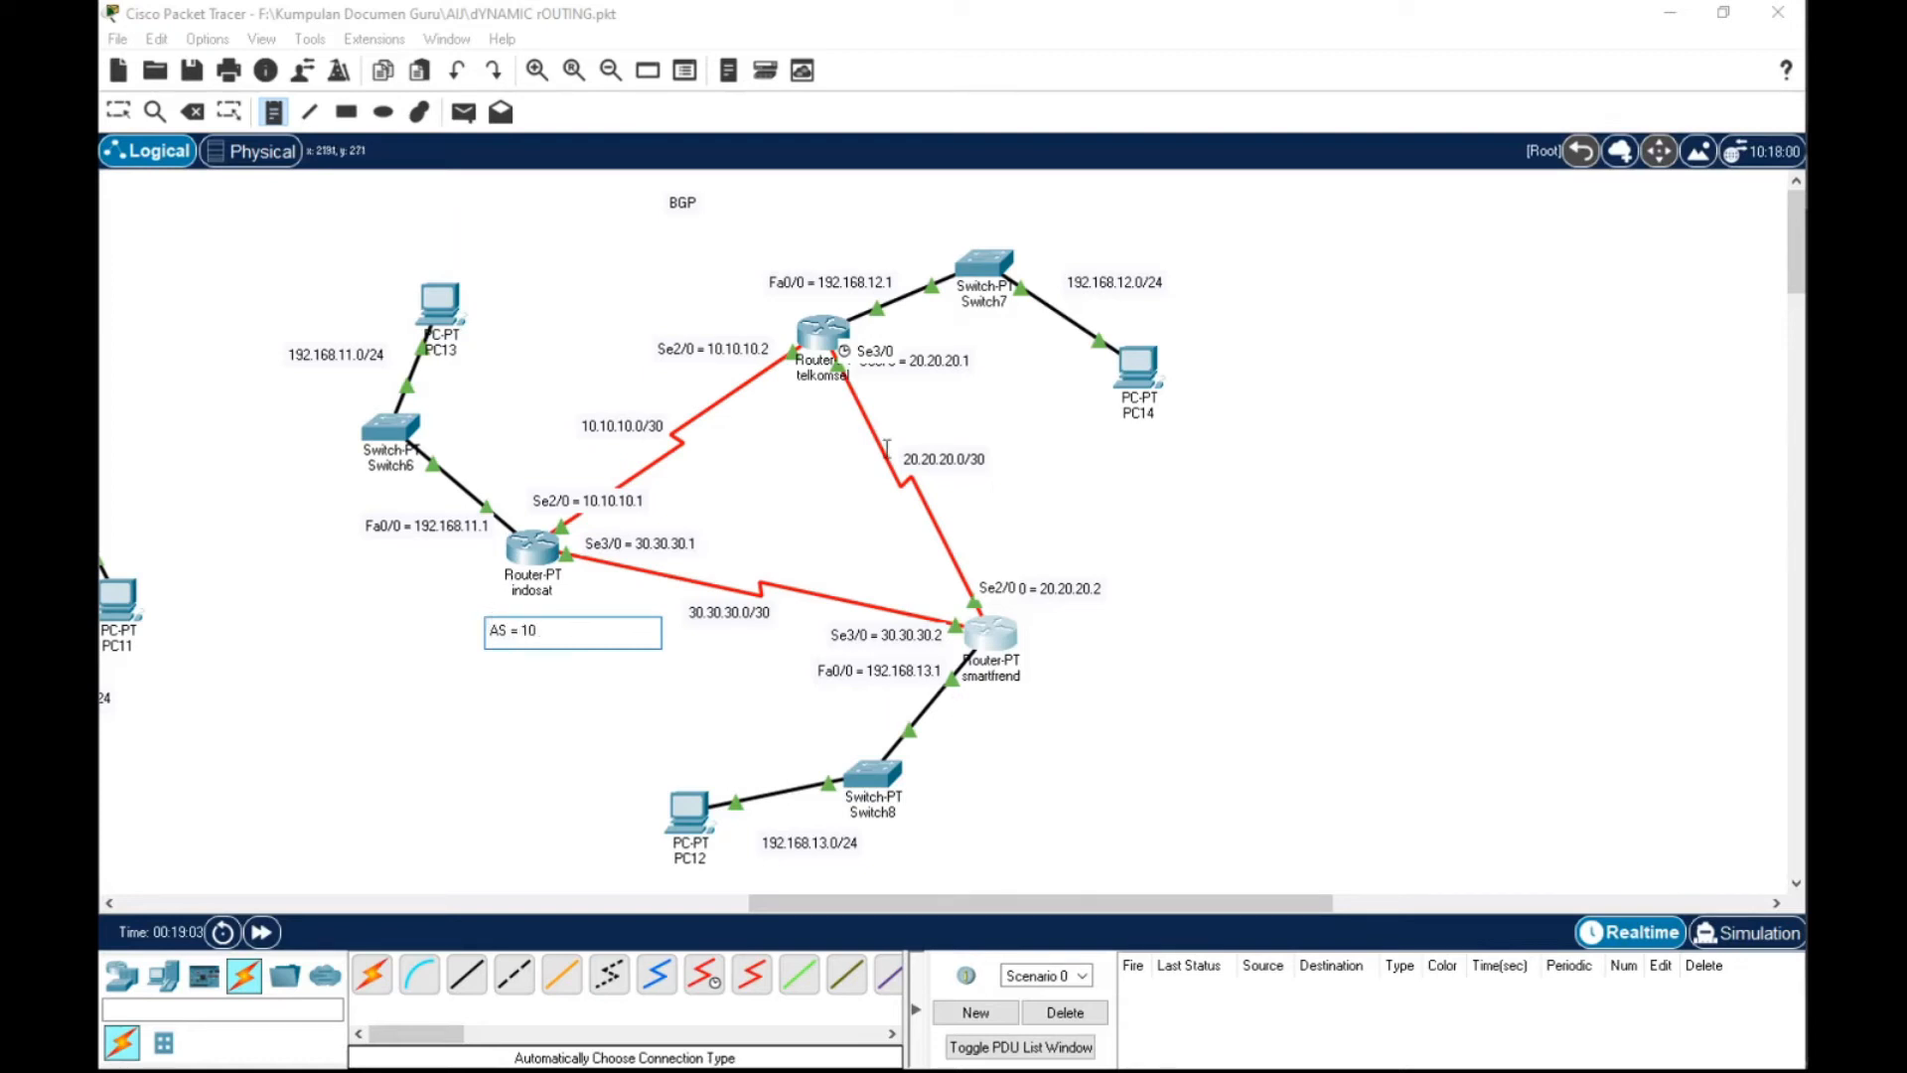
left_click(752, 313)
type("AS =")
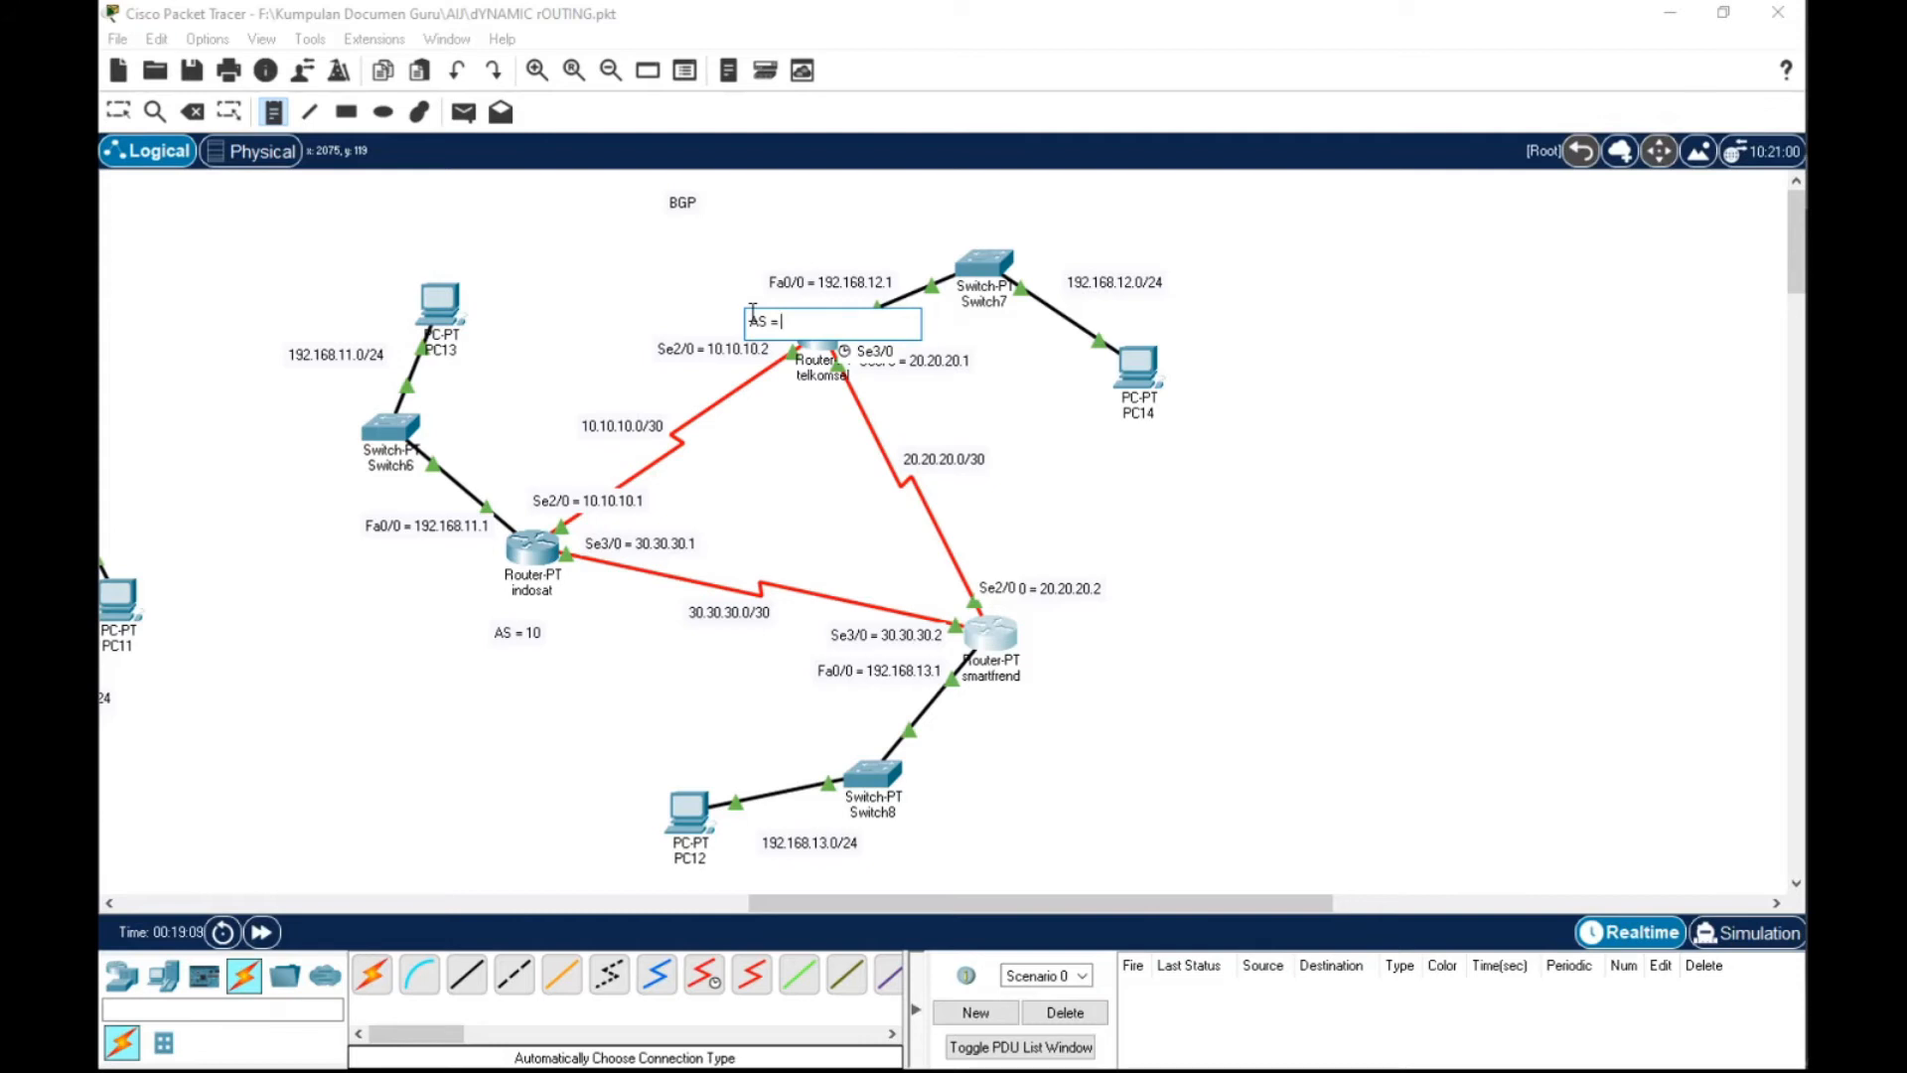
type(" 20")
left_click(1036, 636)
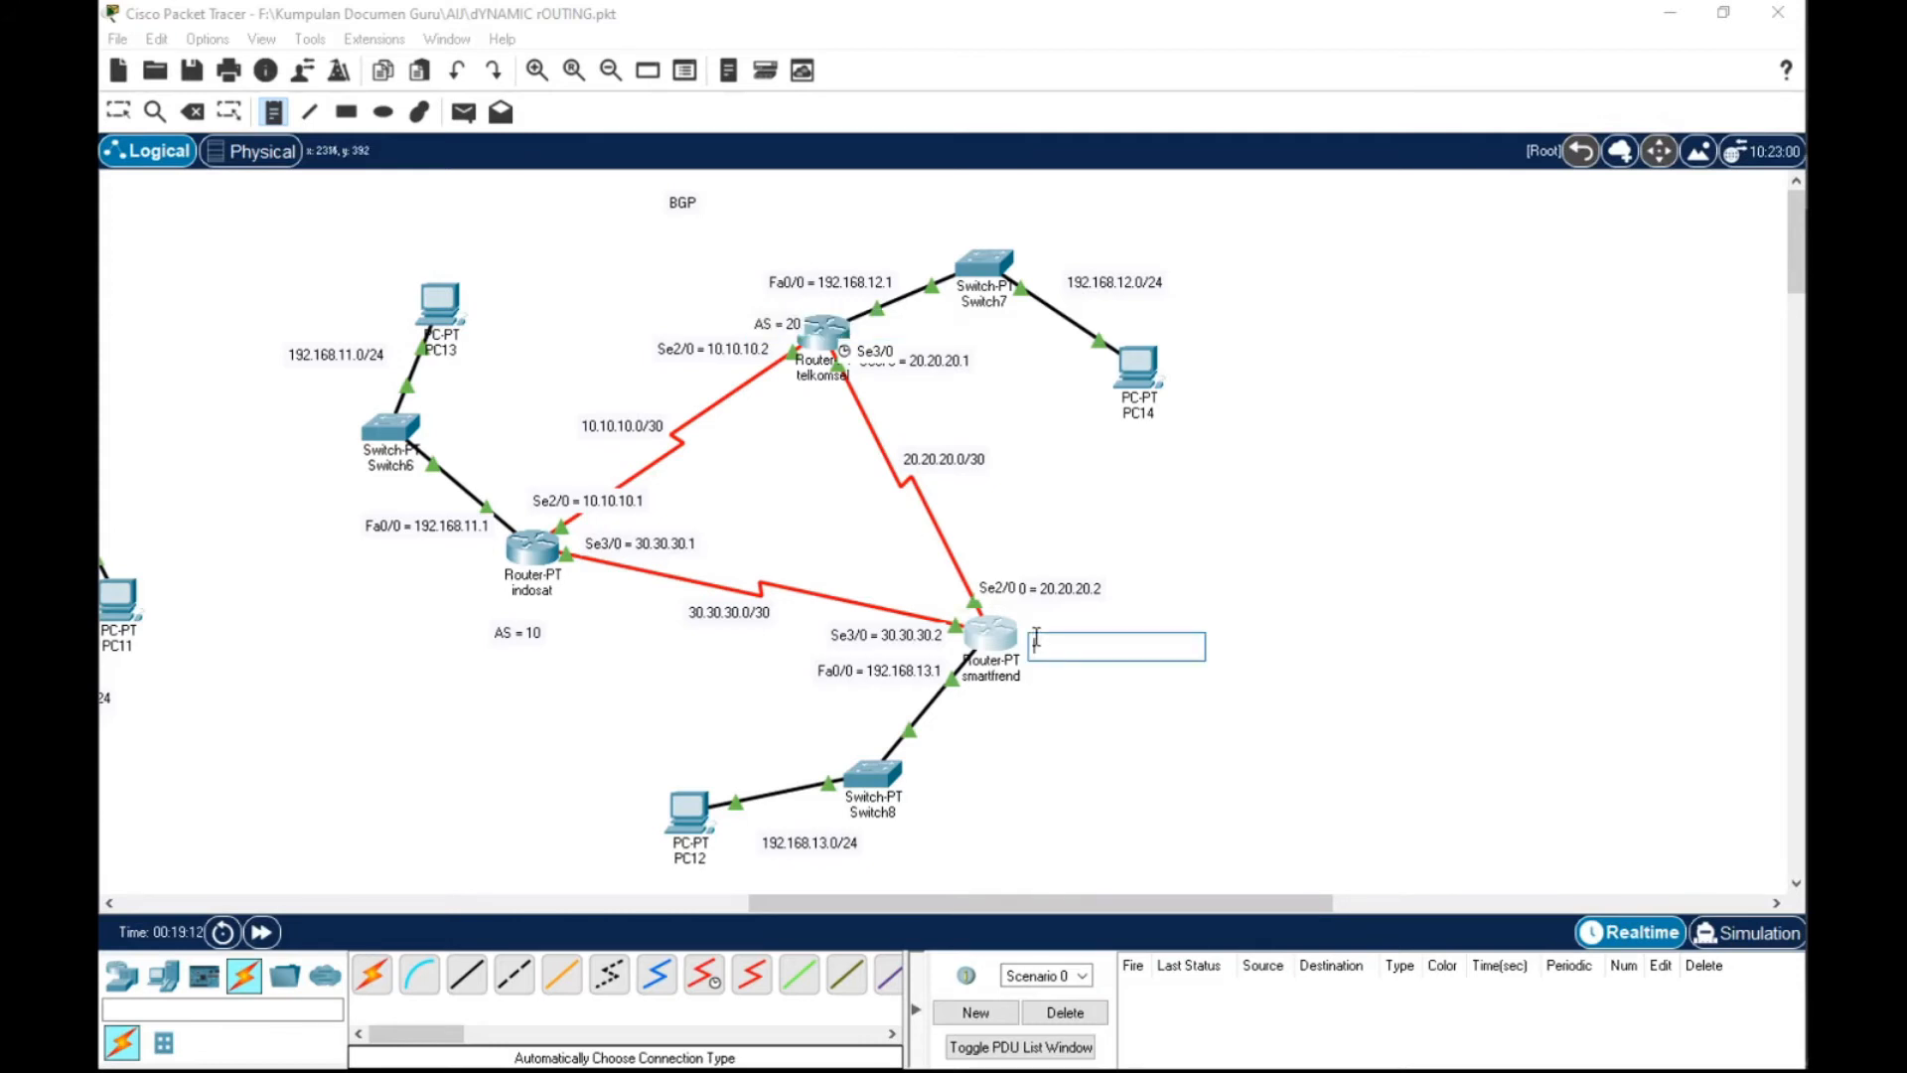
type("AS ")
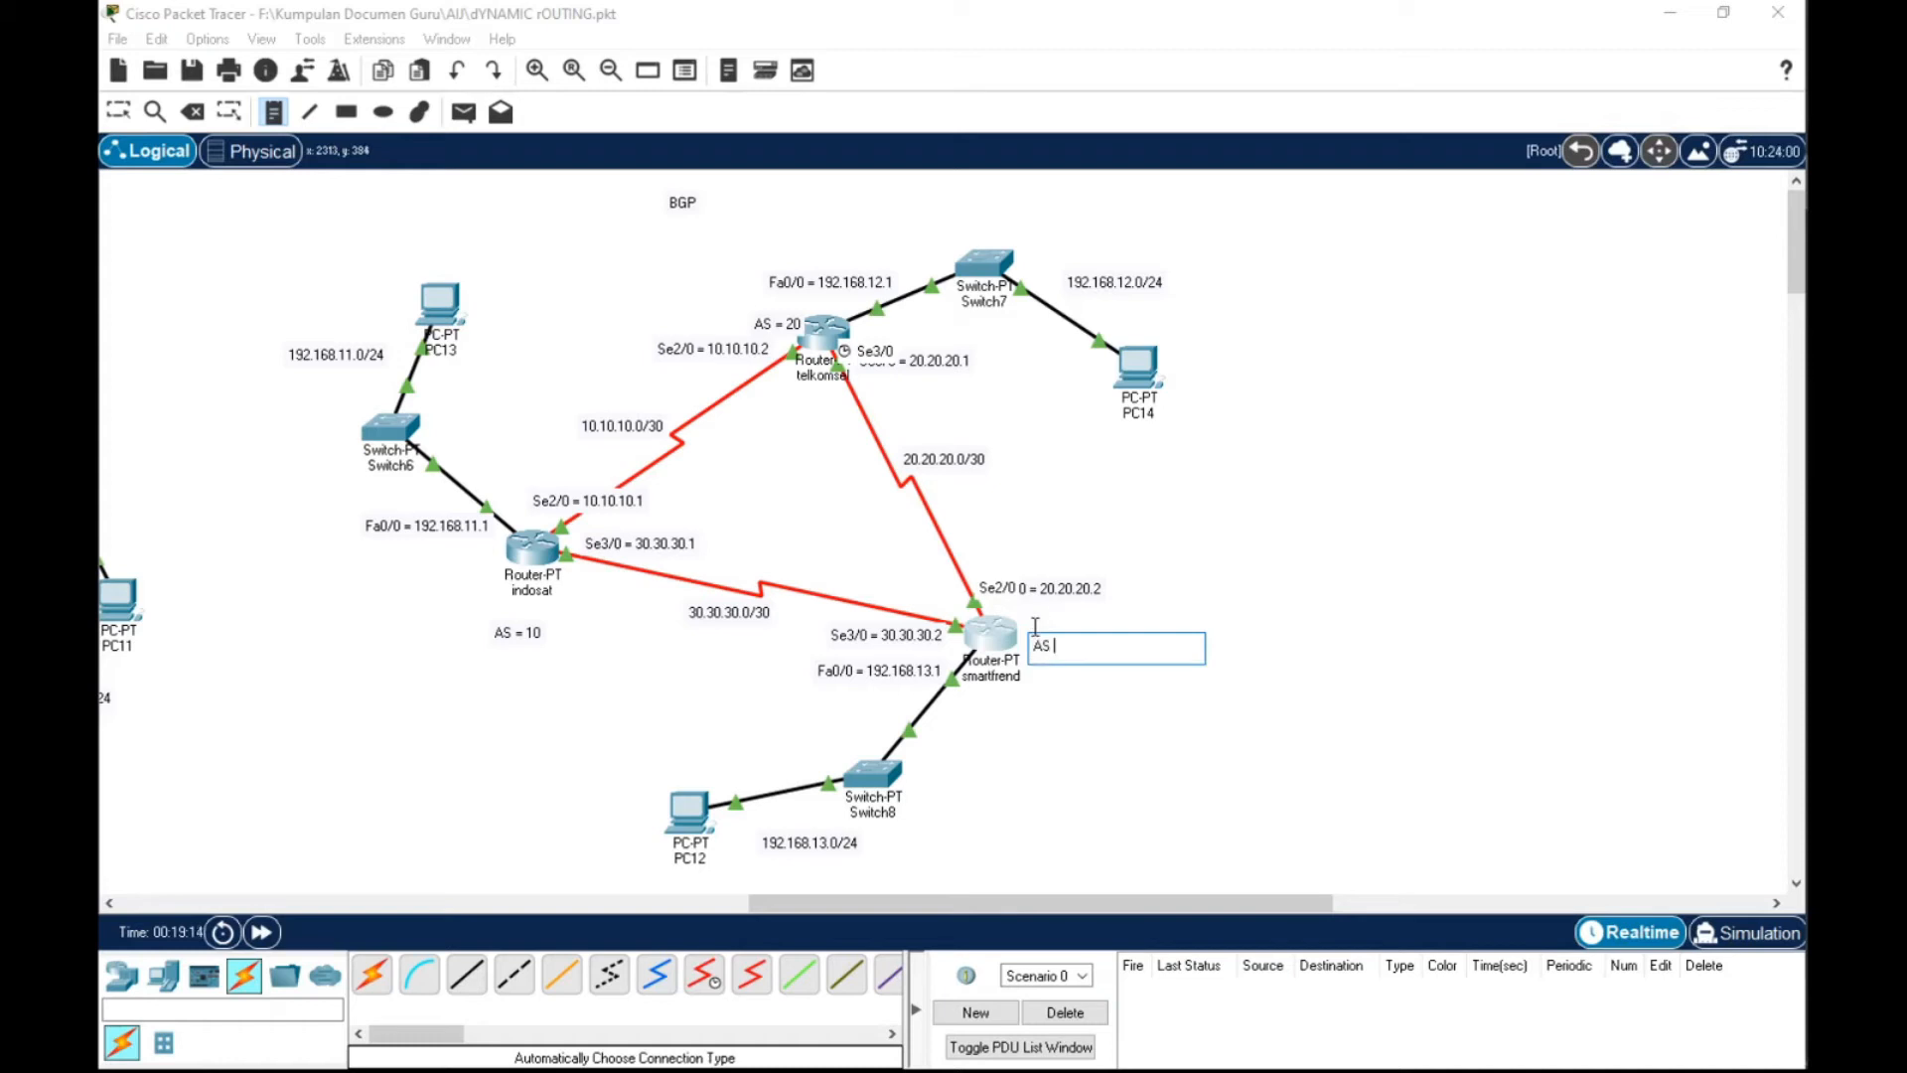
type("= 30")
left_click(118, 111)
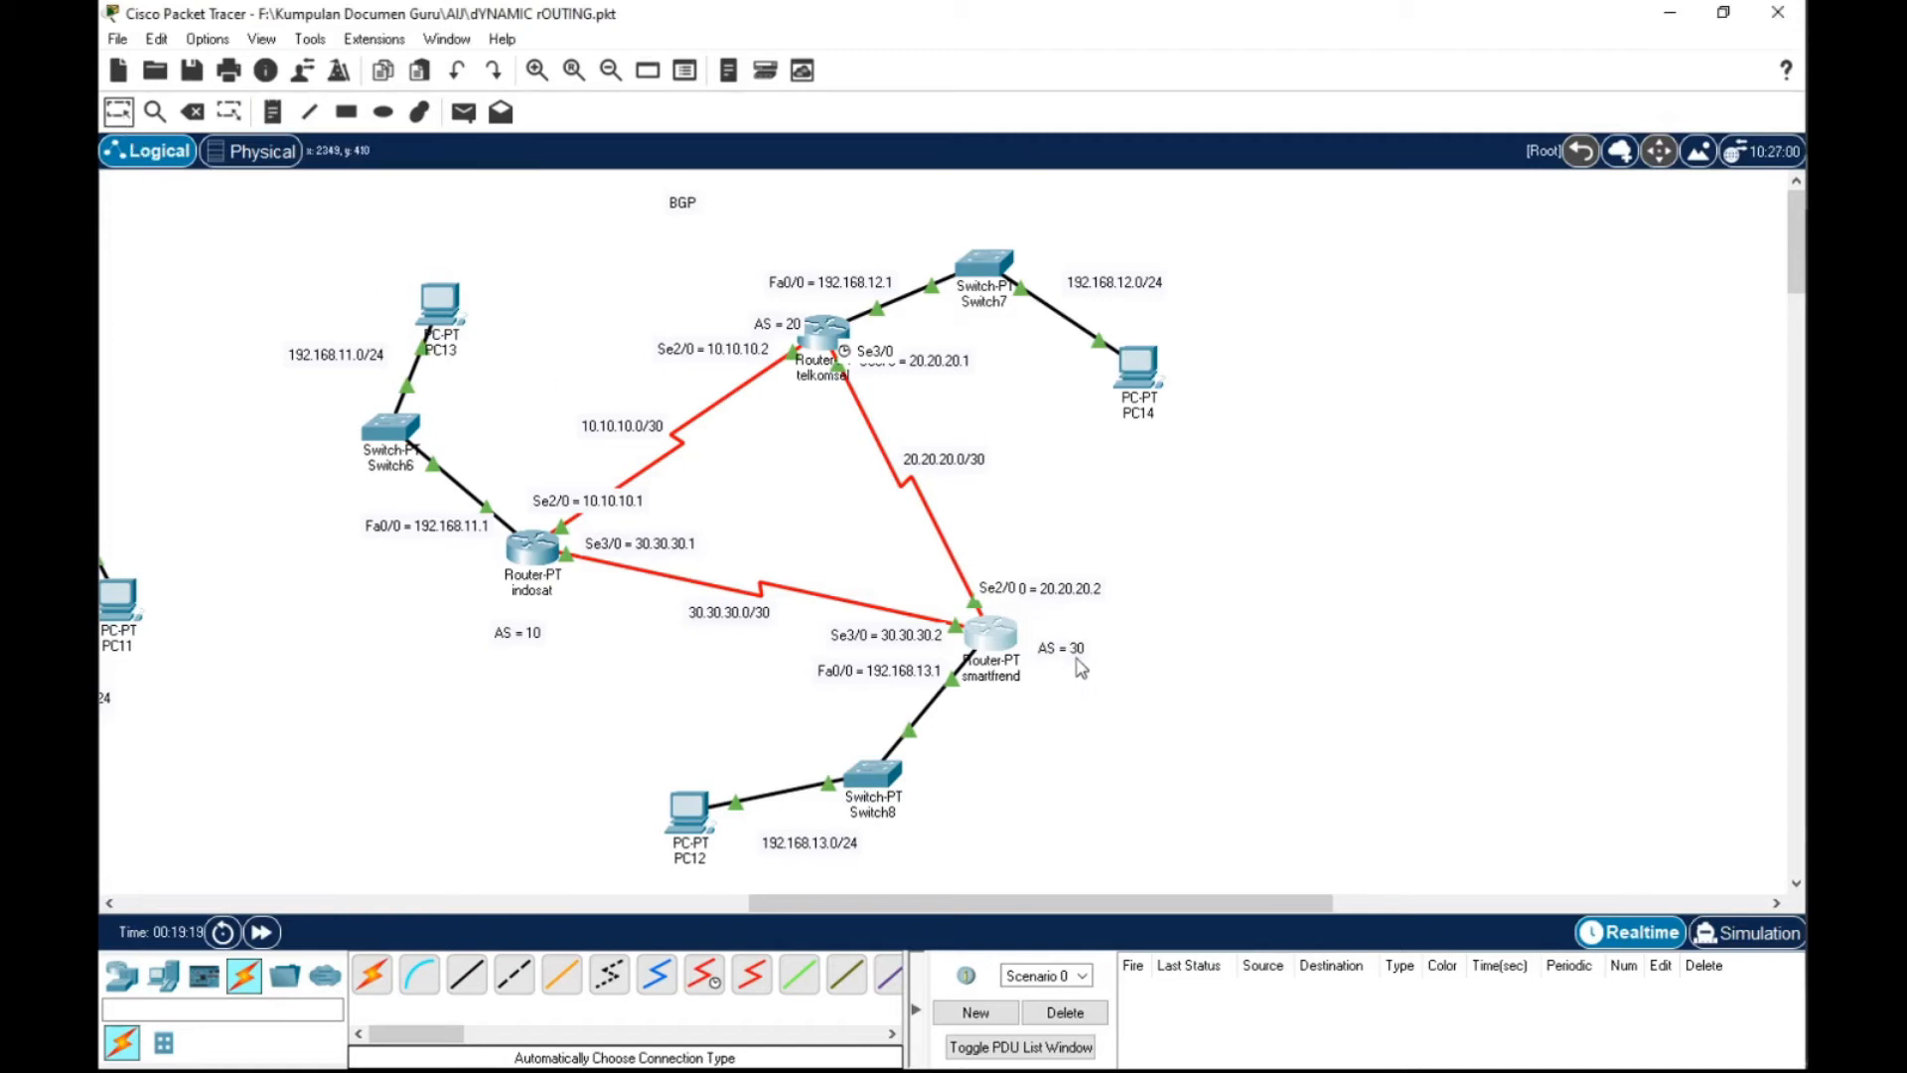
Reposition the three AS notes so that each sits directly below its router's name
left_click_drag(1068, 654, 1070, 644)
mouse_move(772, 327)
left_mouse_down()
mouse_move(760, 312)
mouse_move(762, 330)
left_mouse_up()
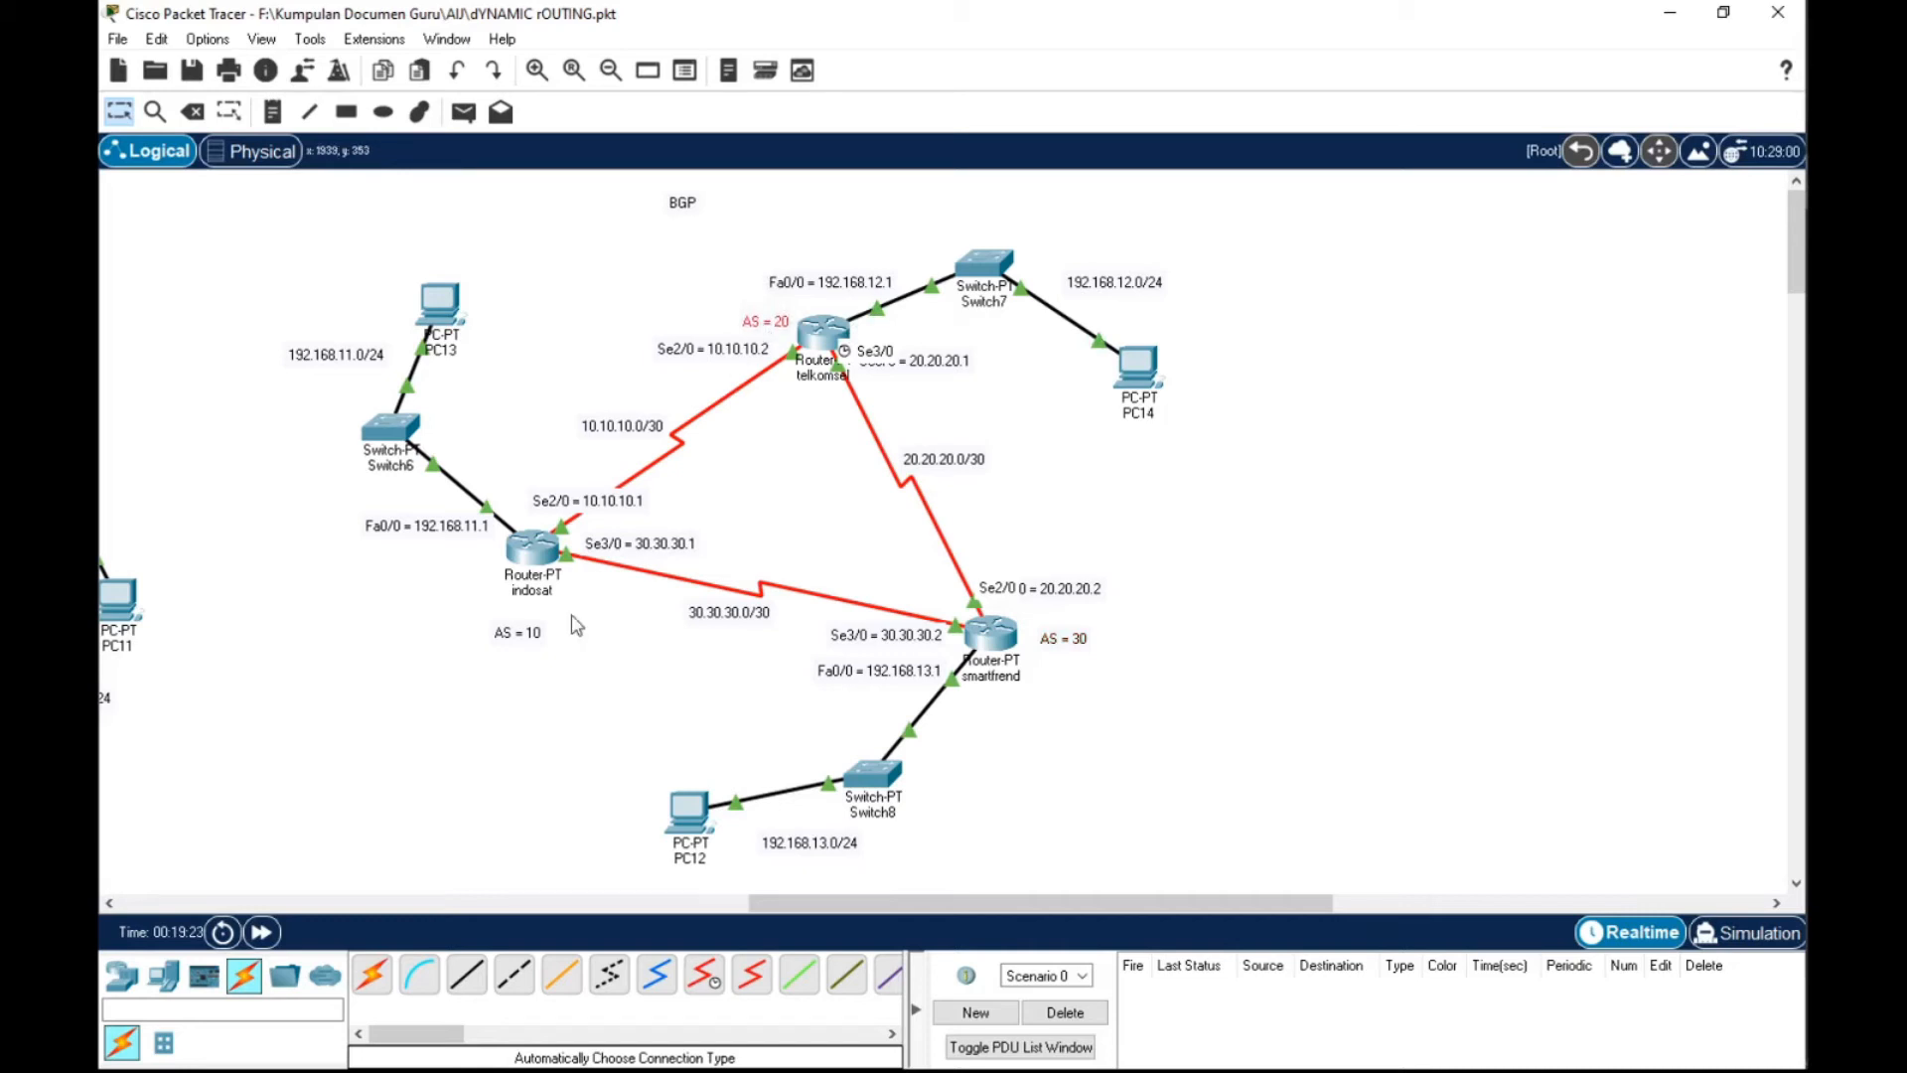
left_click_drag(514, 645, 520, 628)
left_click_drag(772, 328, 814, 404)
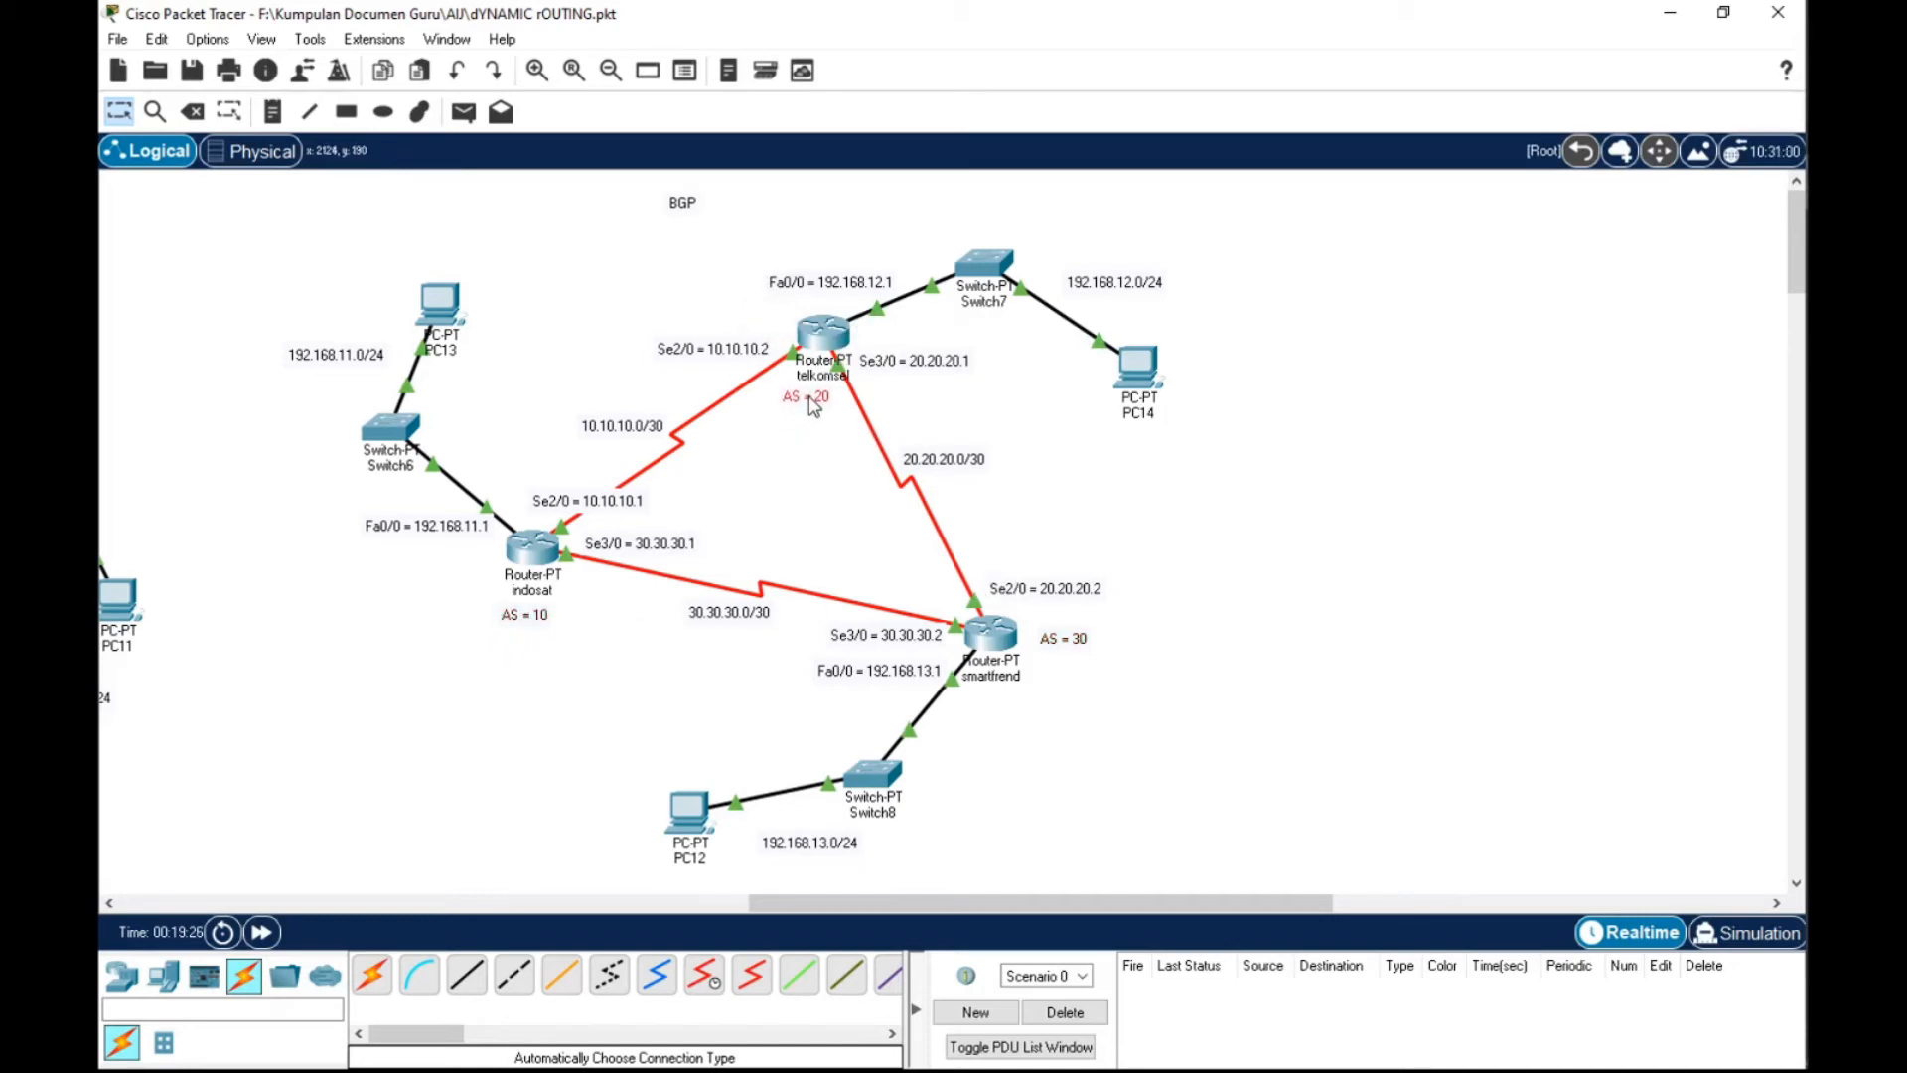
left_click_drag(1057, 643, 986, 701)
left_click(1132, 666)
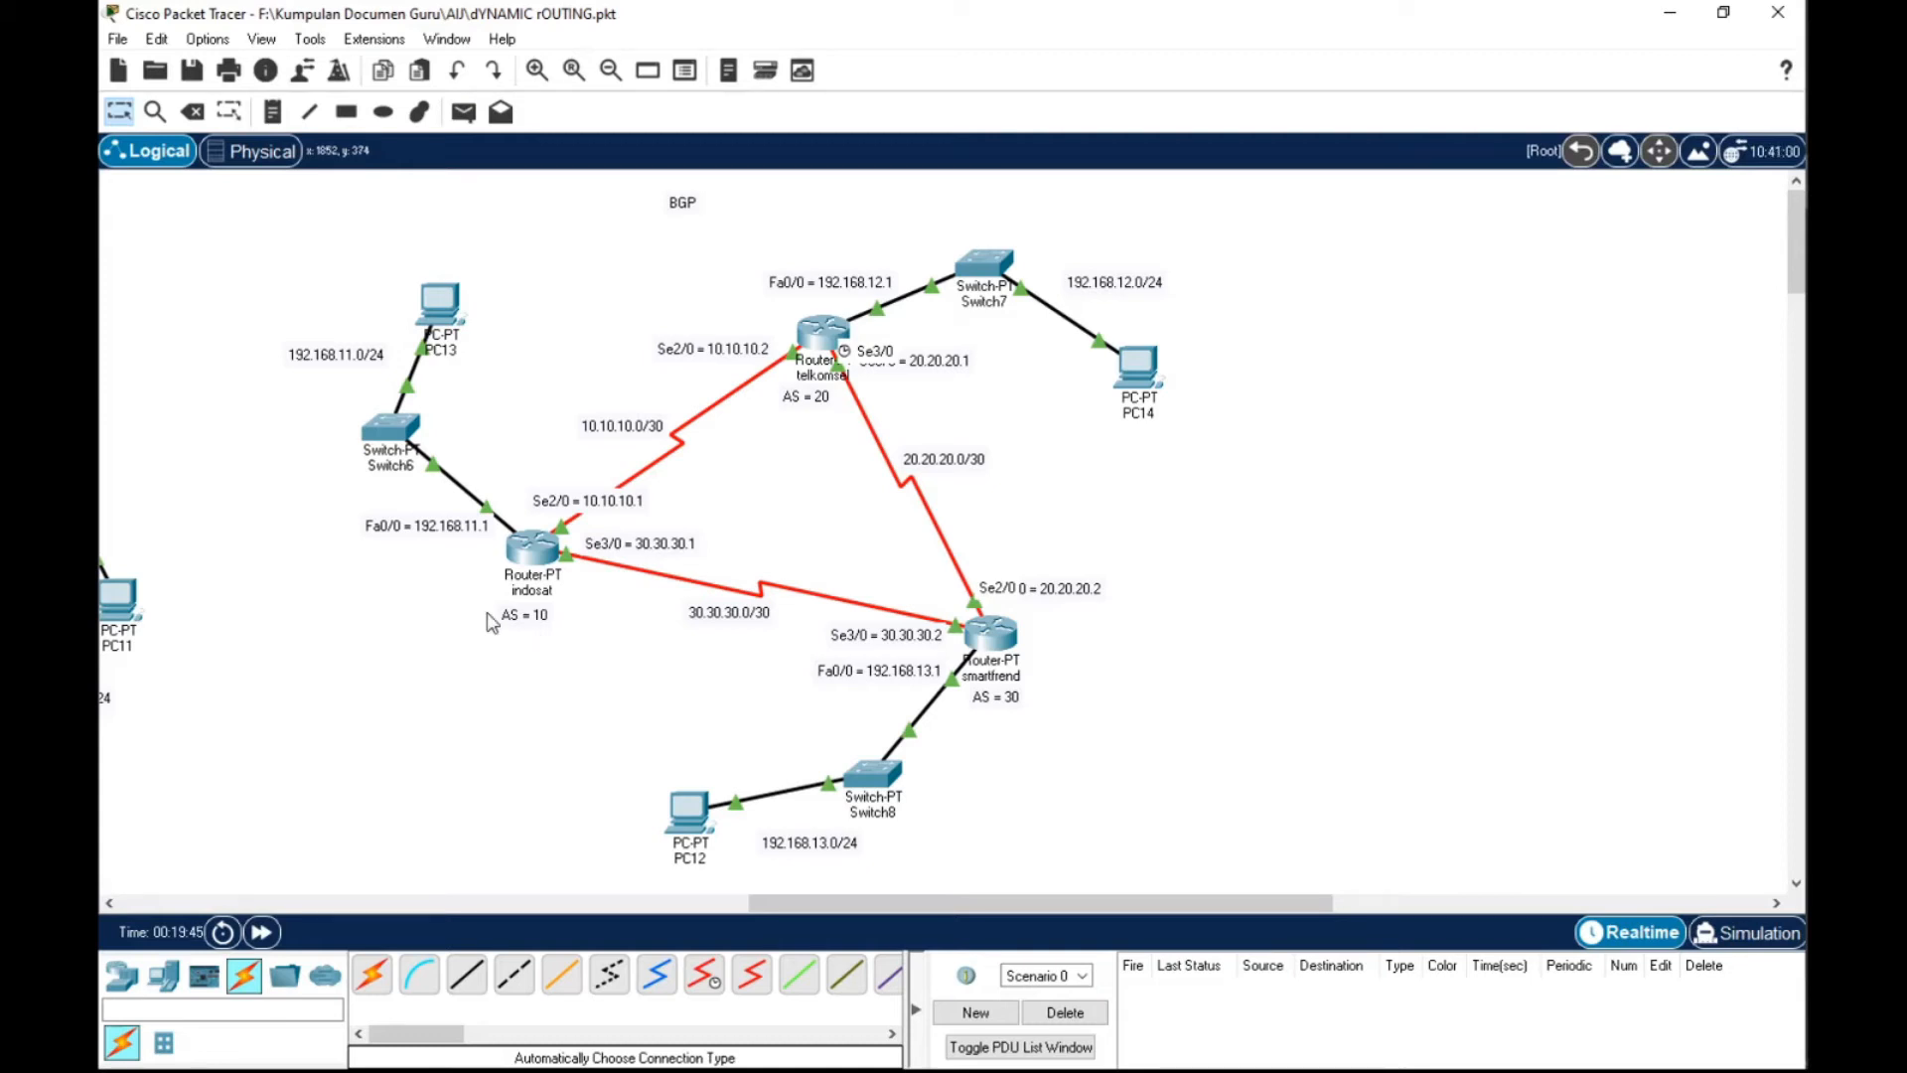
Open indosat's command line and leave interface configuration mode for the privileged EXEC prompt
mouse_move(526, 566)
left_click(533, 549)
left_click(712, 179)
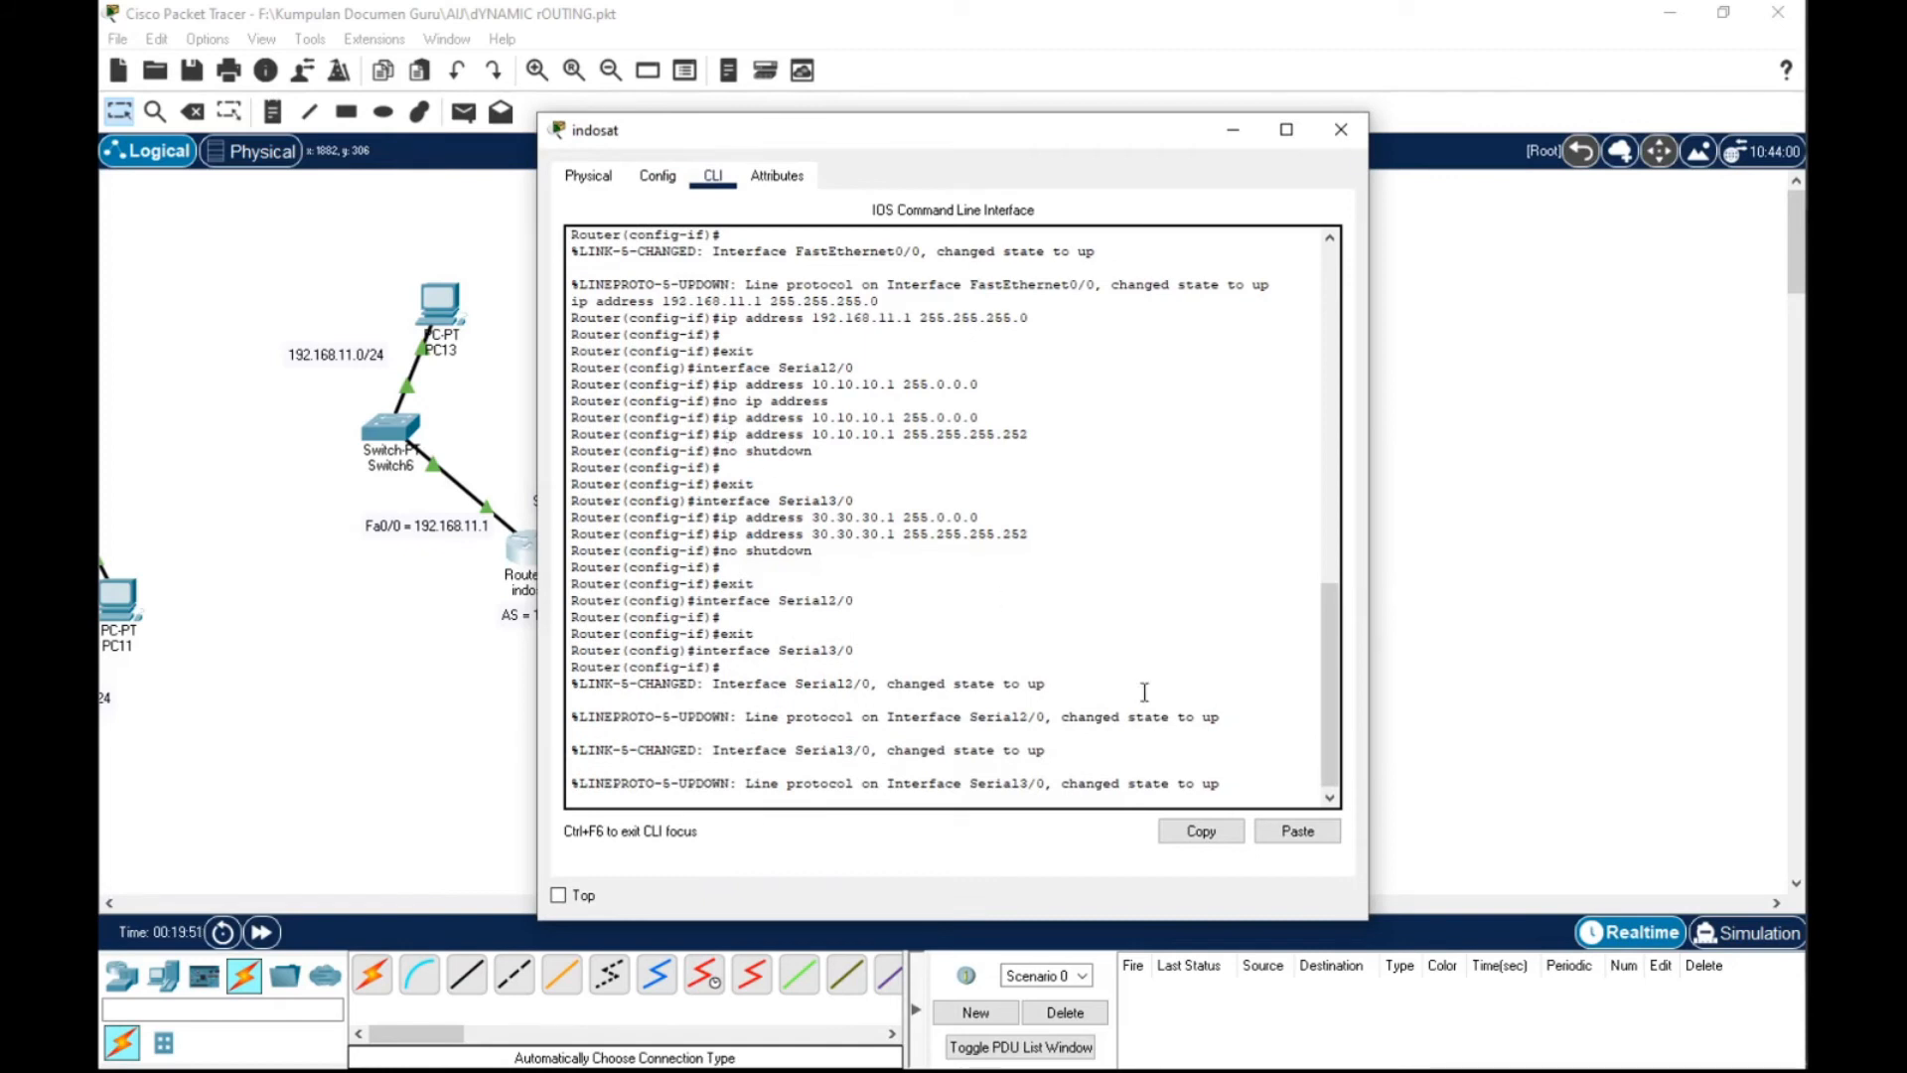
key("Return")
key("Return")
key("Return")
key("Return")
key("Return")
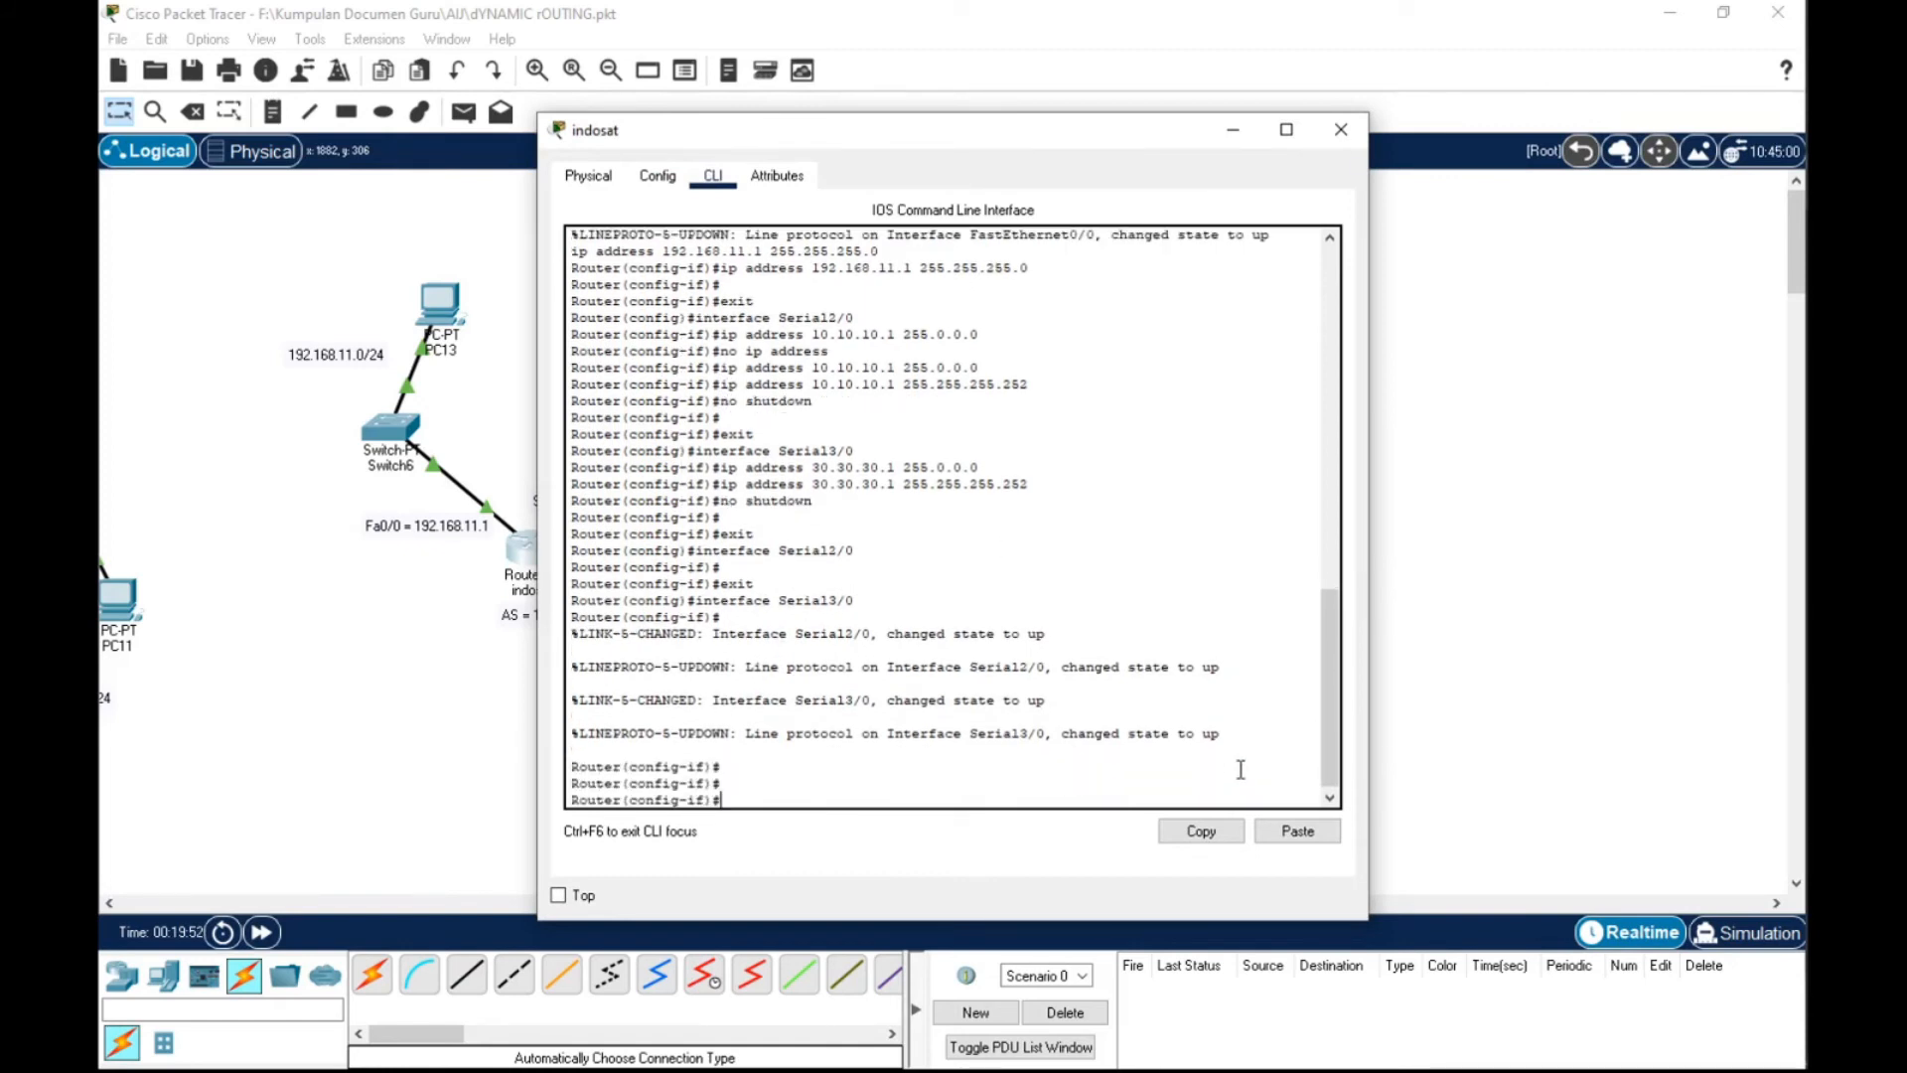
key("ctrl+z")
key("Return")
key("Return")
key("Return")
key("Return")
key("Return")
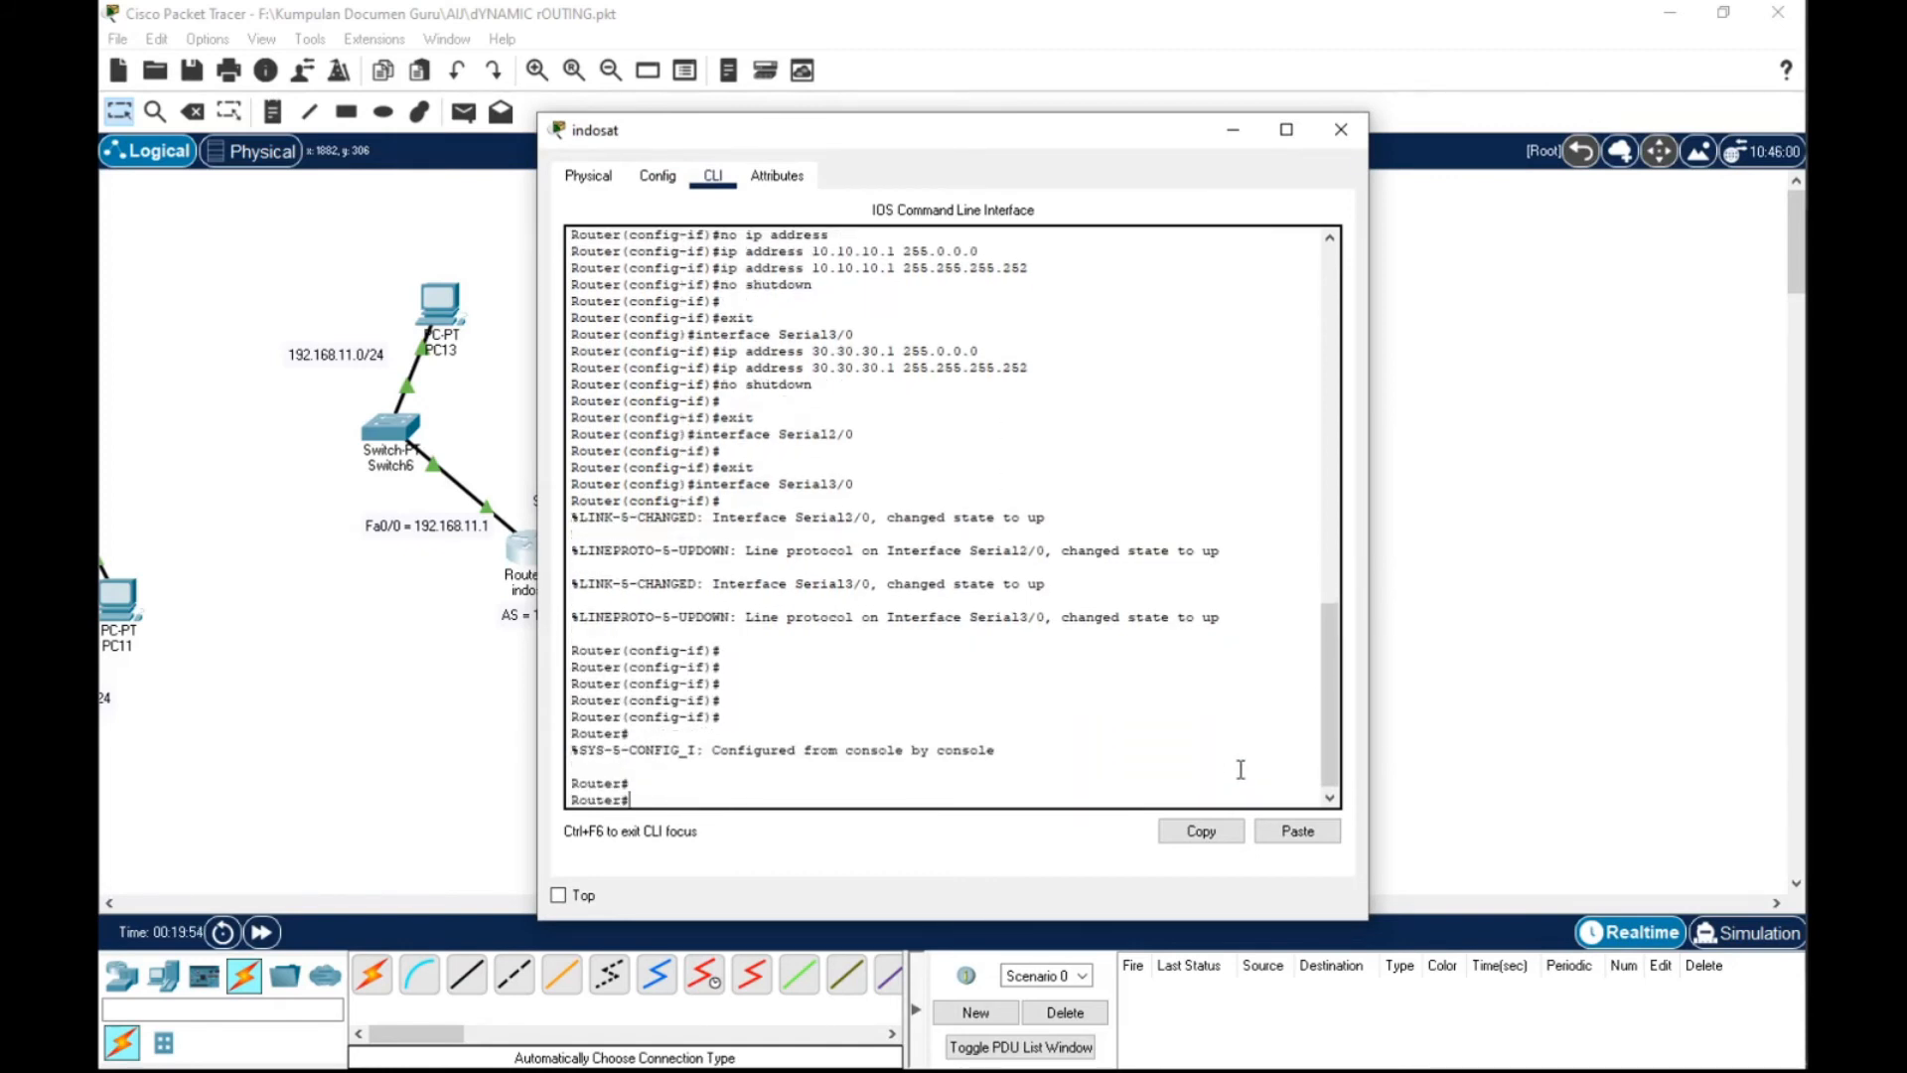
Enter global configuration mode on the indosat router
key("Return")
key("Return")
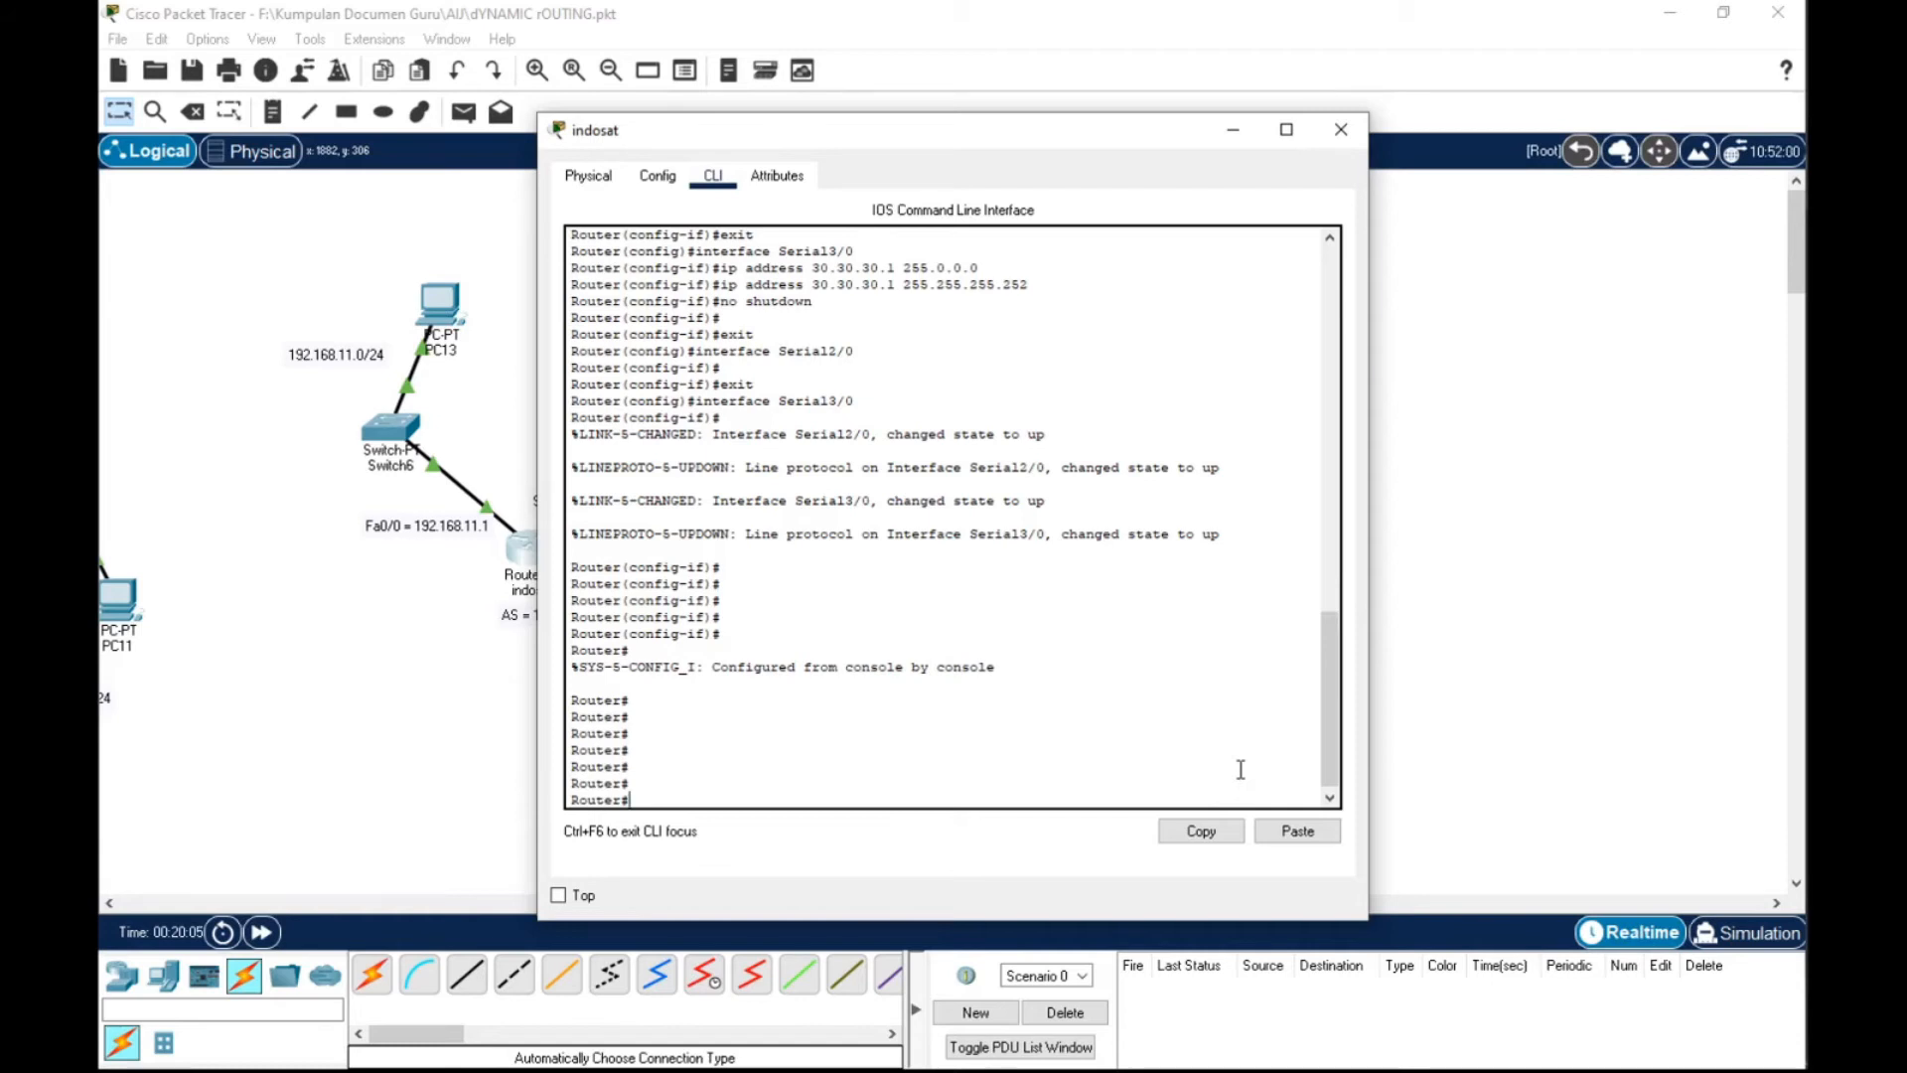
type("ONF TER")
key("Tab")
key("Return")
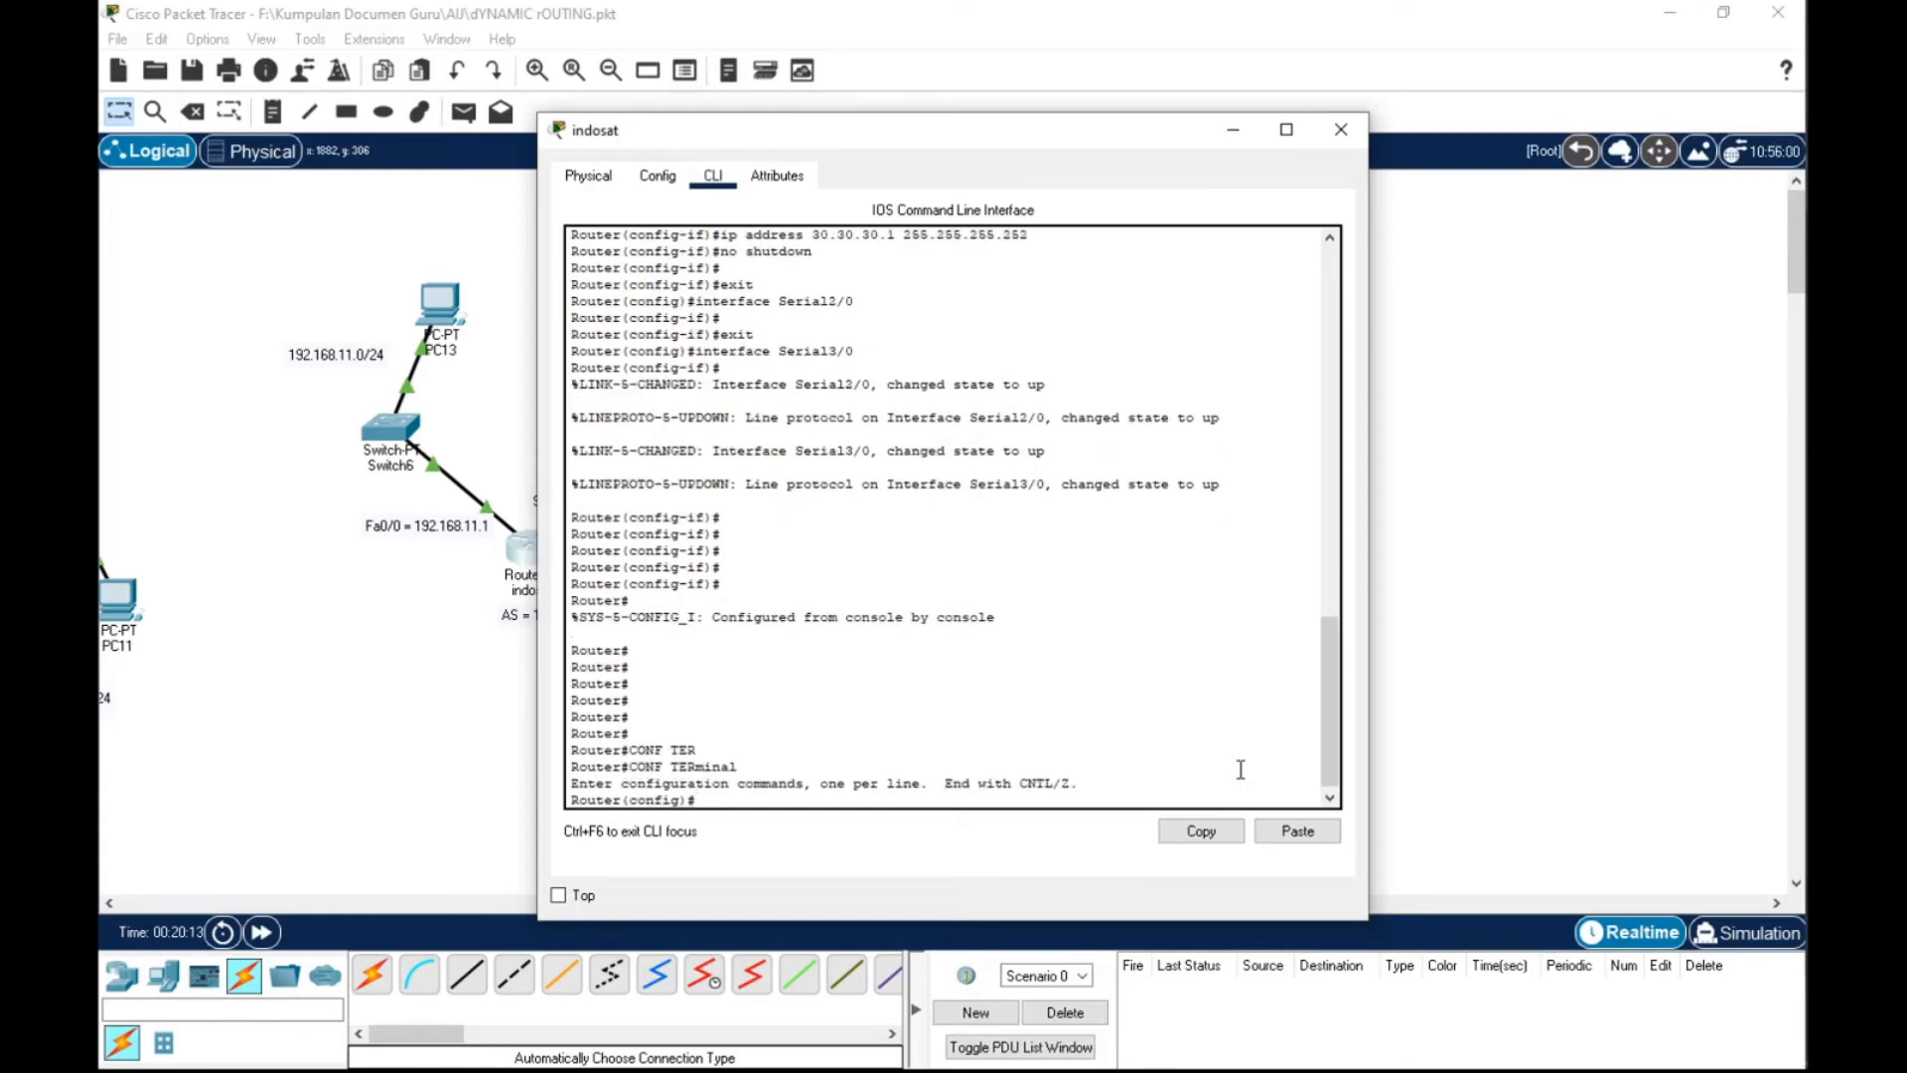
key("Return")
key("Return")
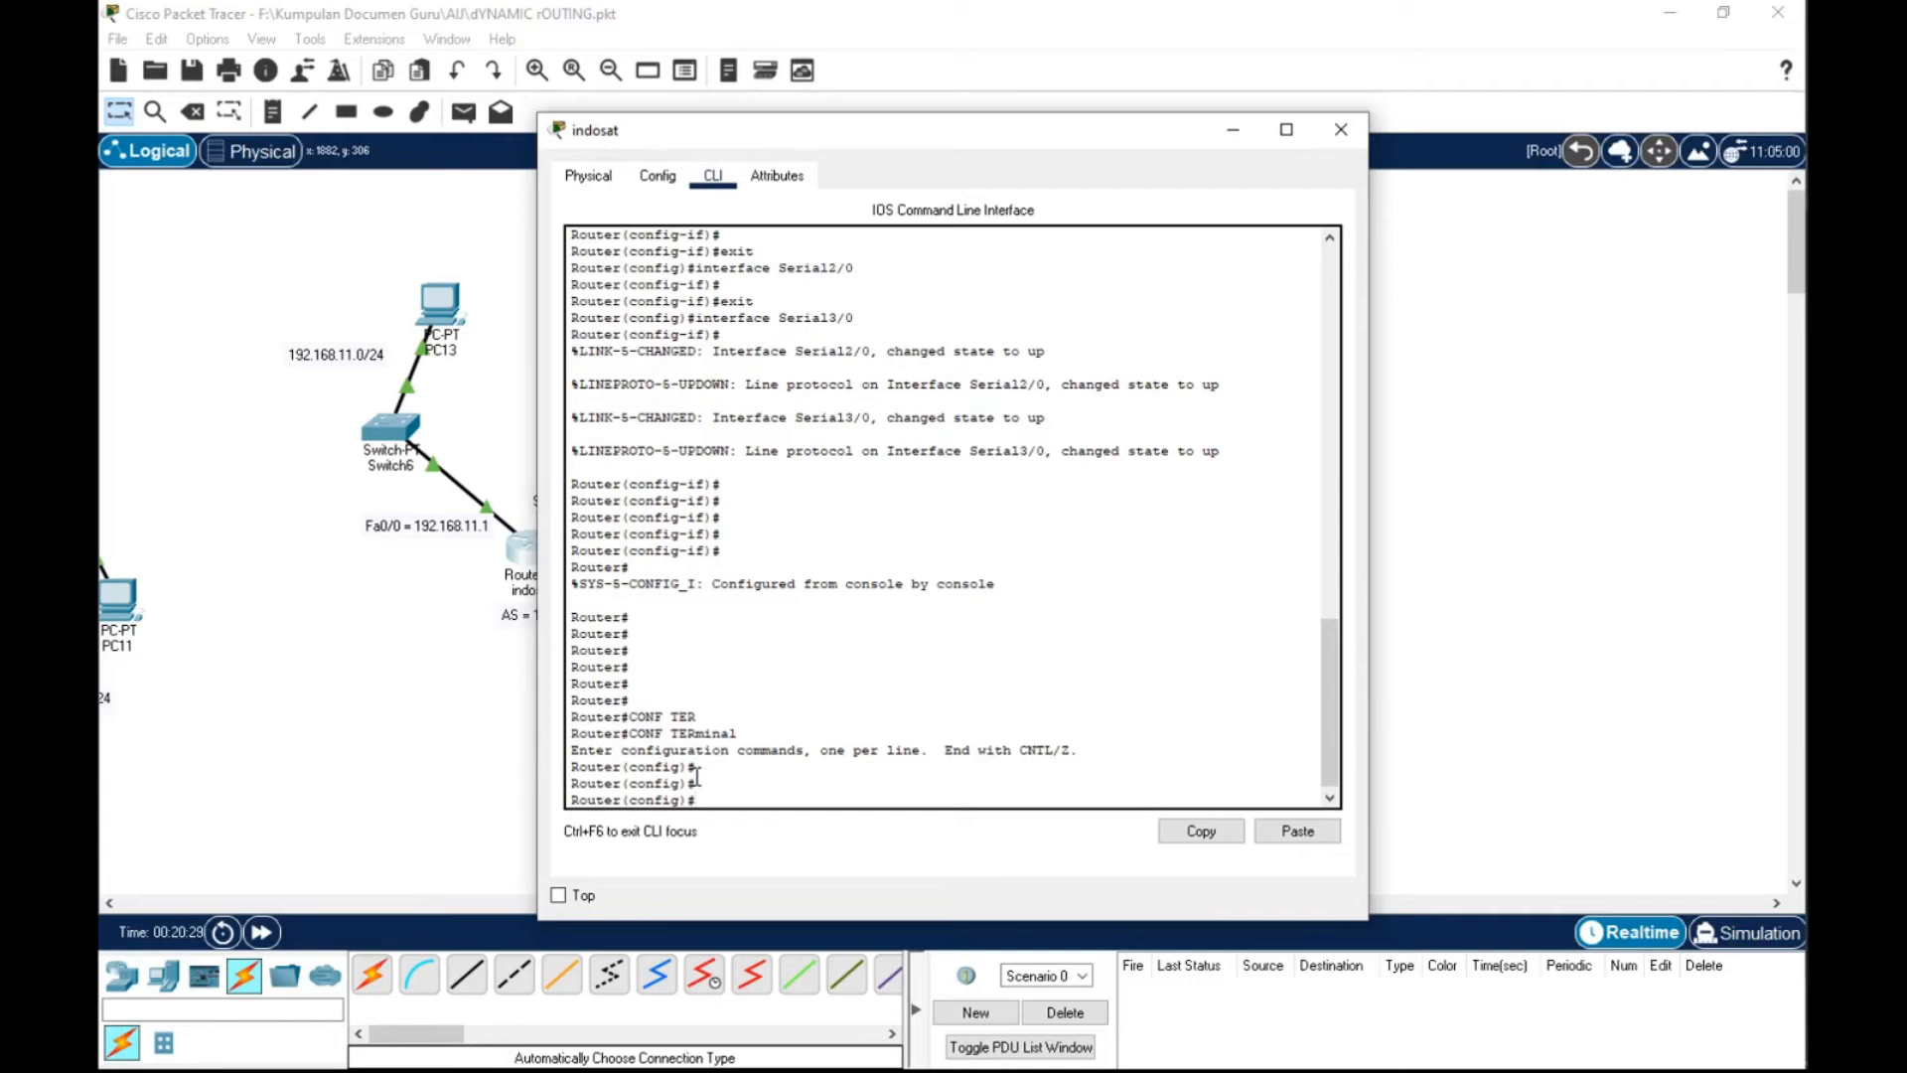
Start a BGP routing process on indosat with AS number 10
type("router")
type("bgp")
left_click_drag(929, 138, 1405, 114)
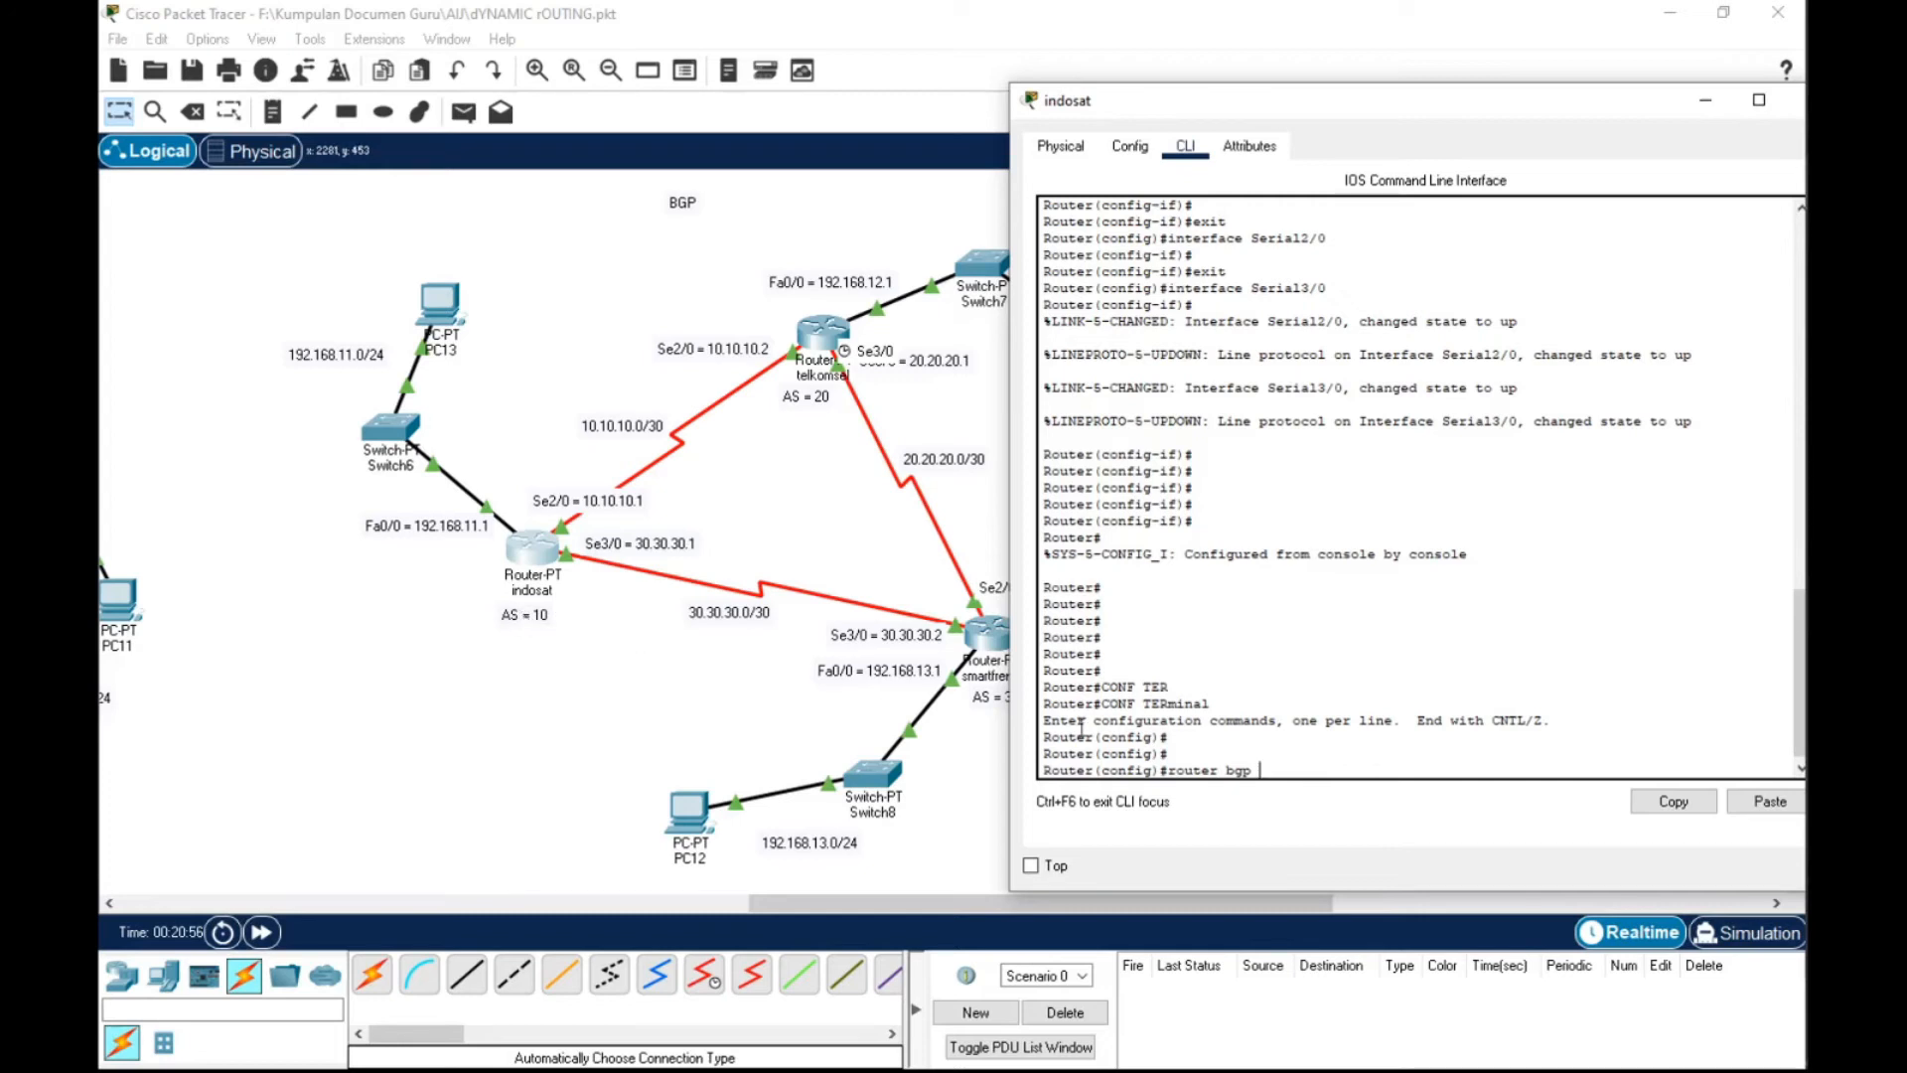
type("10")
key("Return")
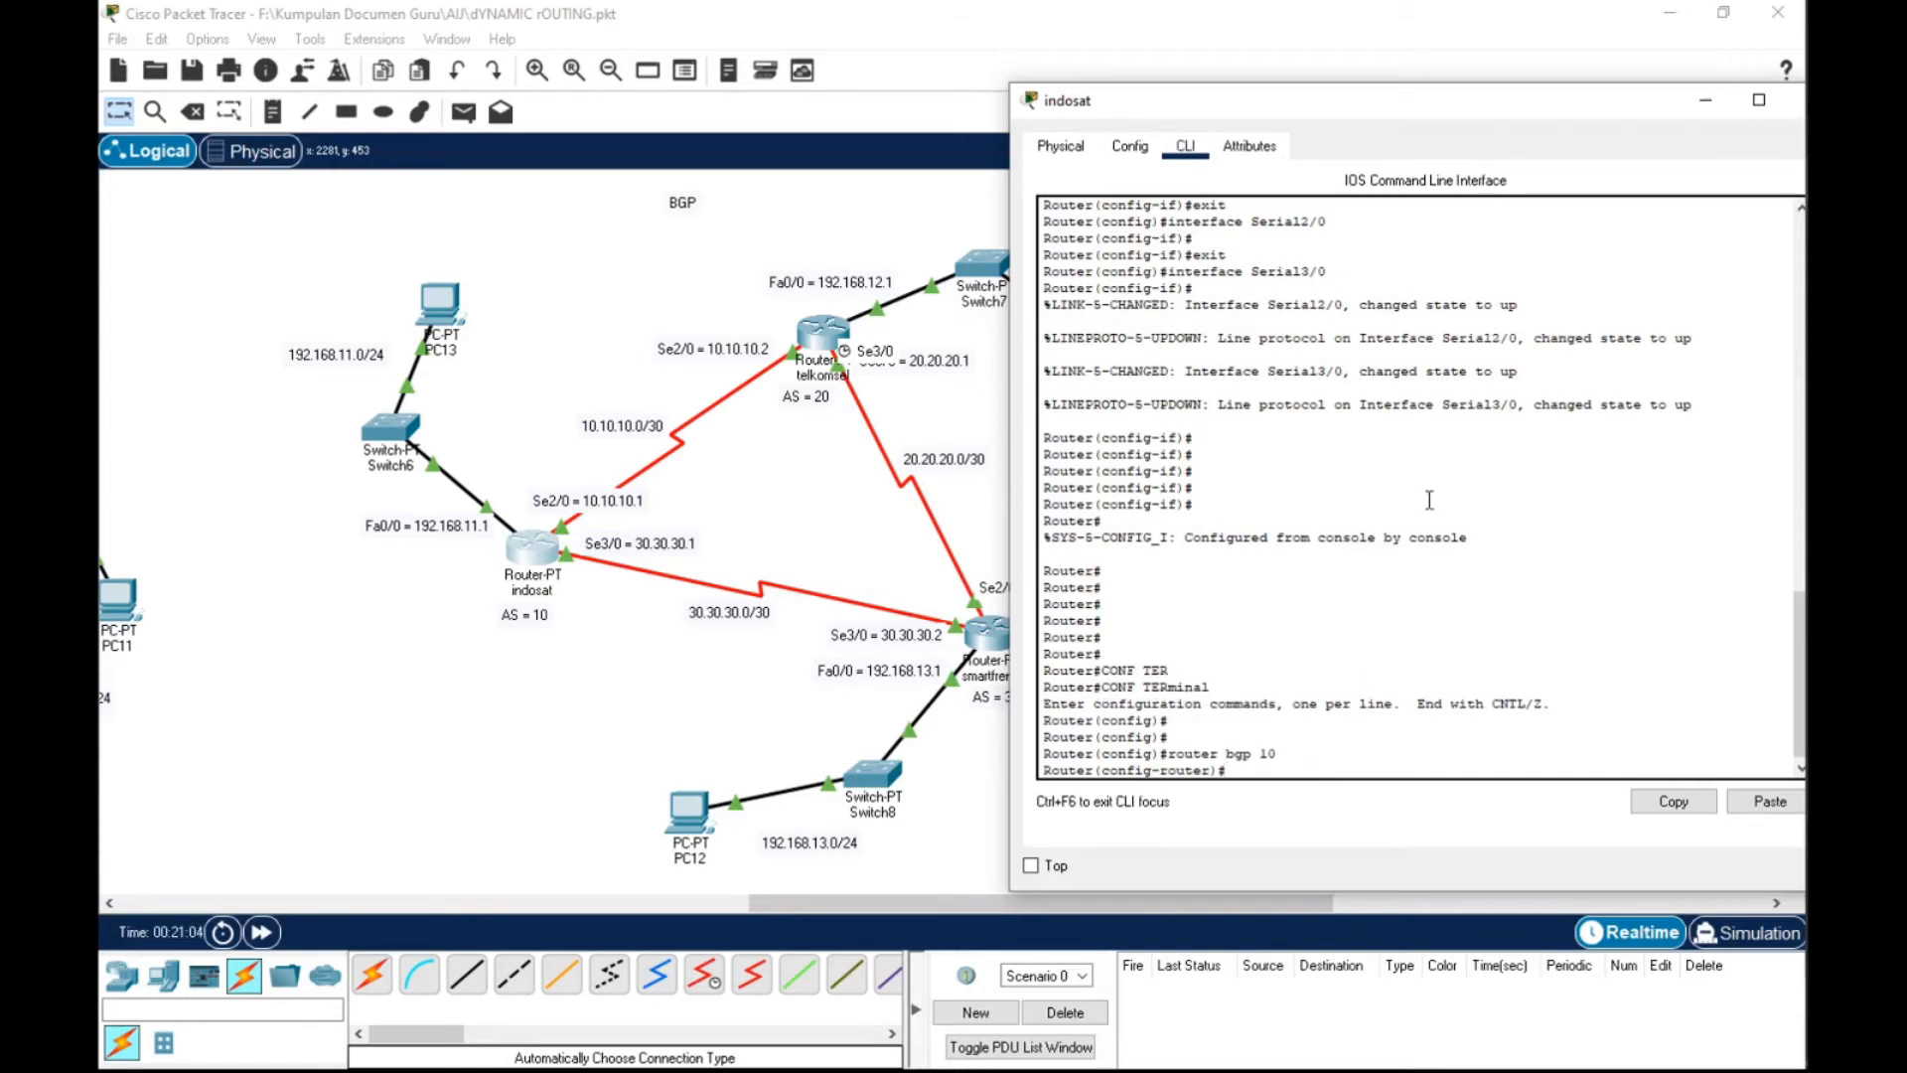
Declare telkomsel's address 10.10.10.2 as indosat's BGP neighbor with remote AS 20
left_click_drag(1398, 113, 1359, 104)
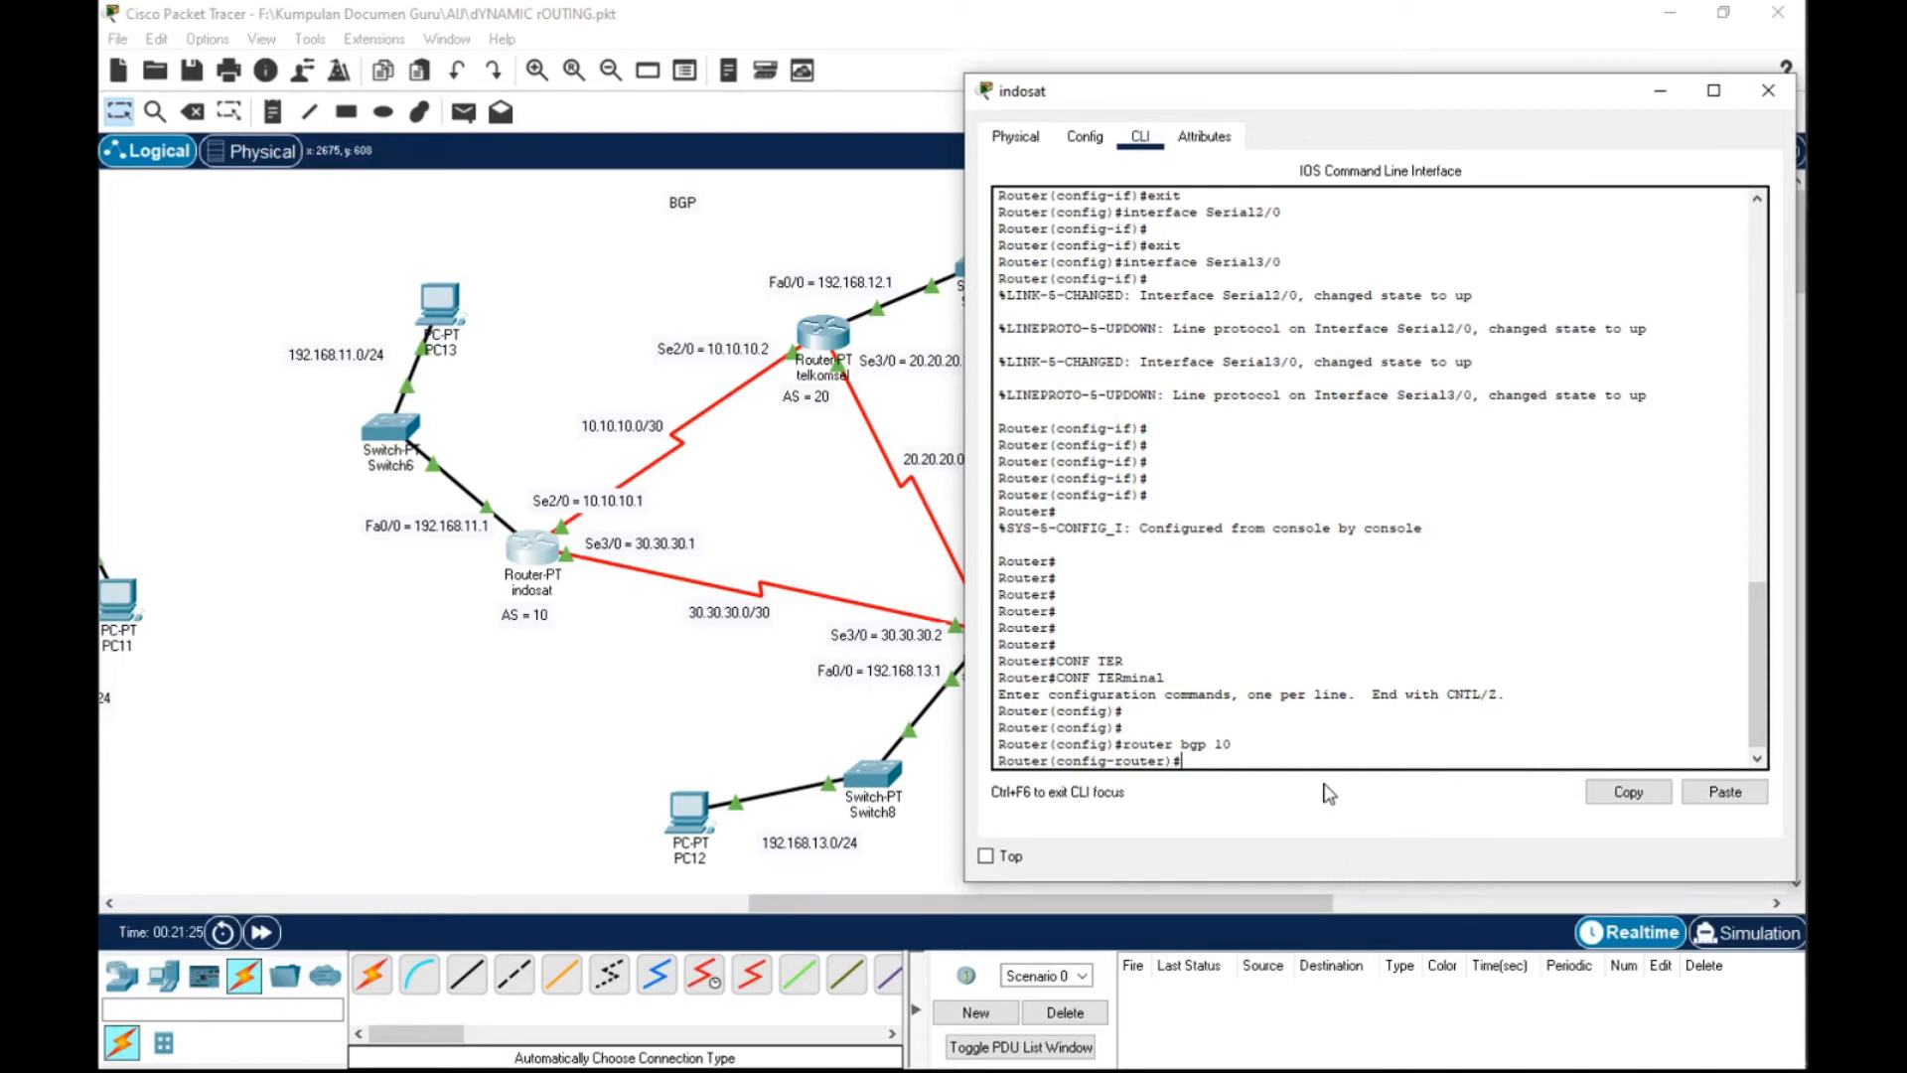
type("nei")
key("Tab")
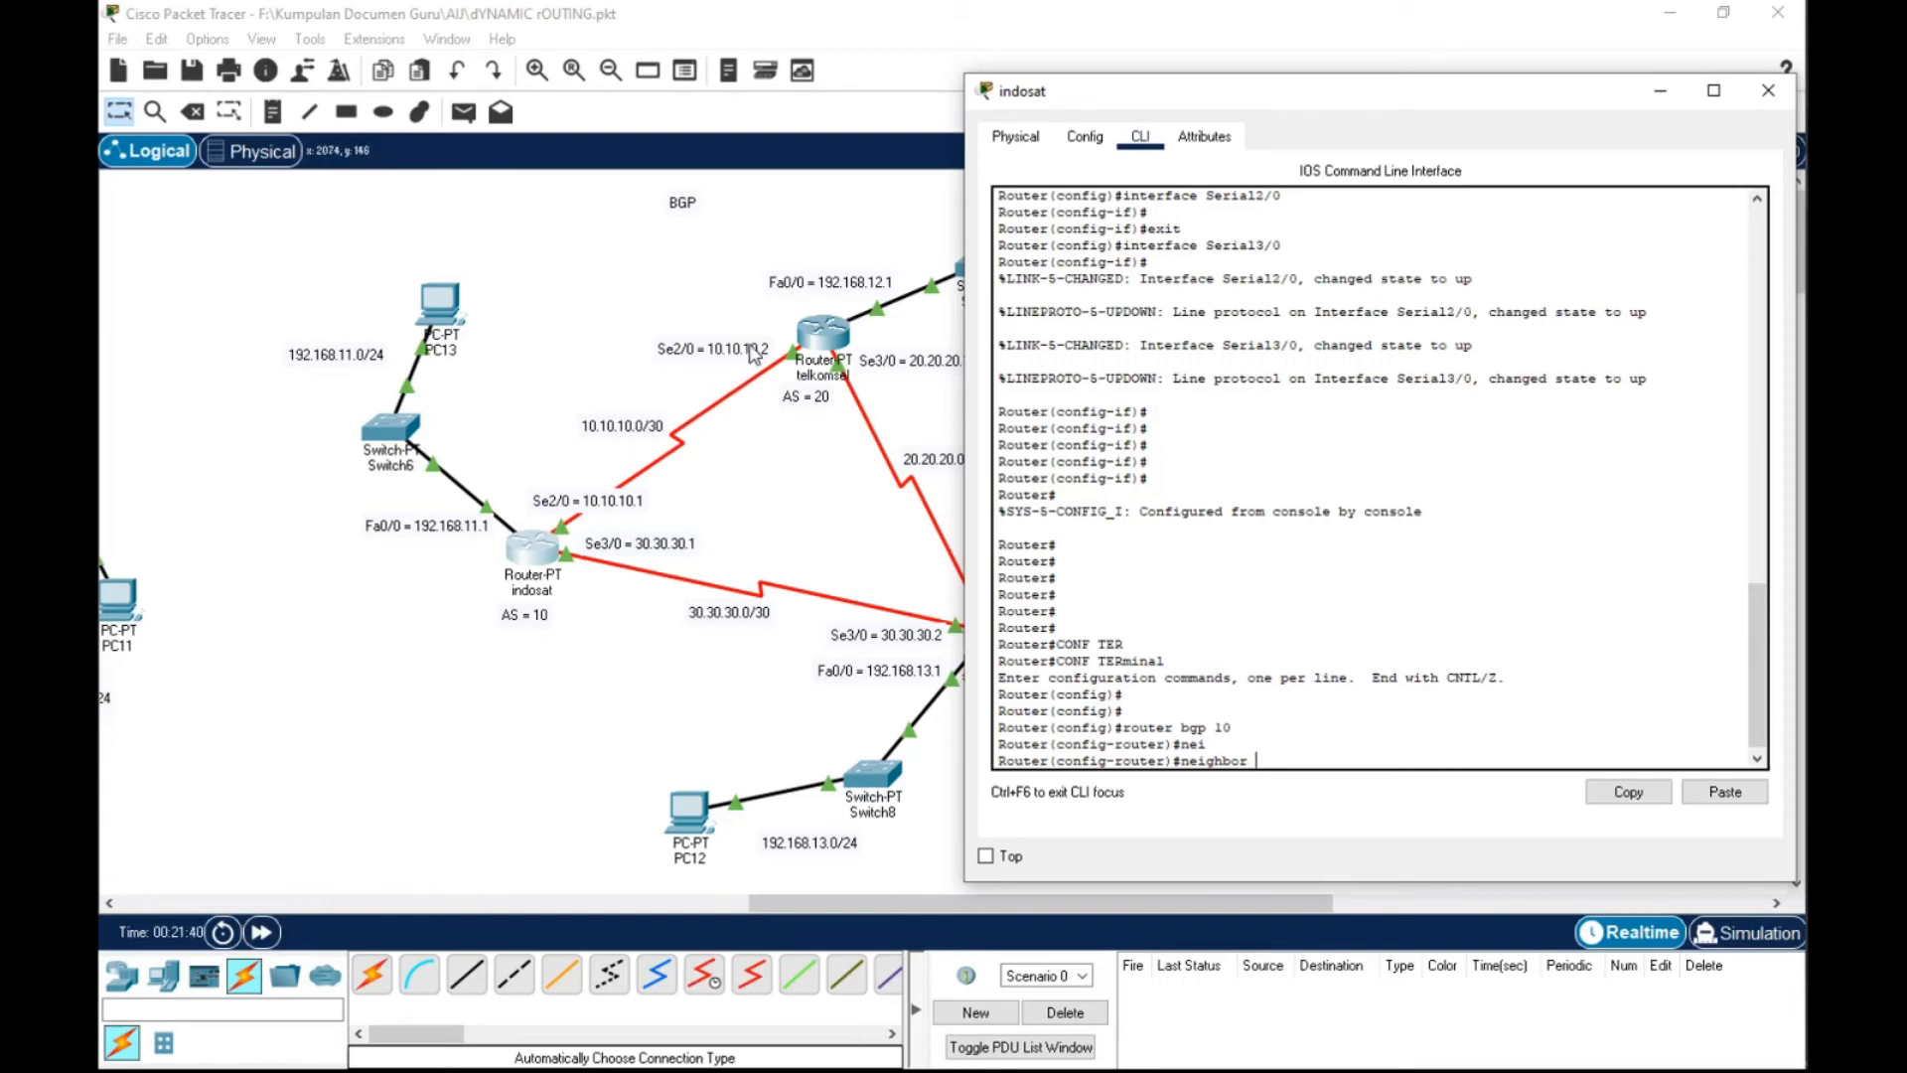
type("10.10.10.2")
type("remo")
key("Tab")
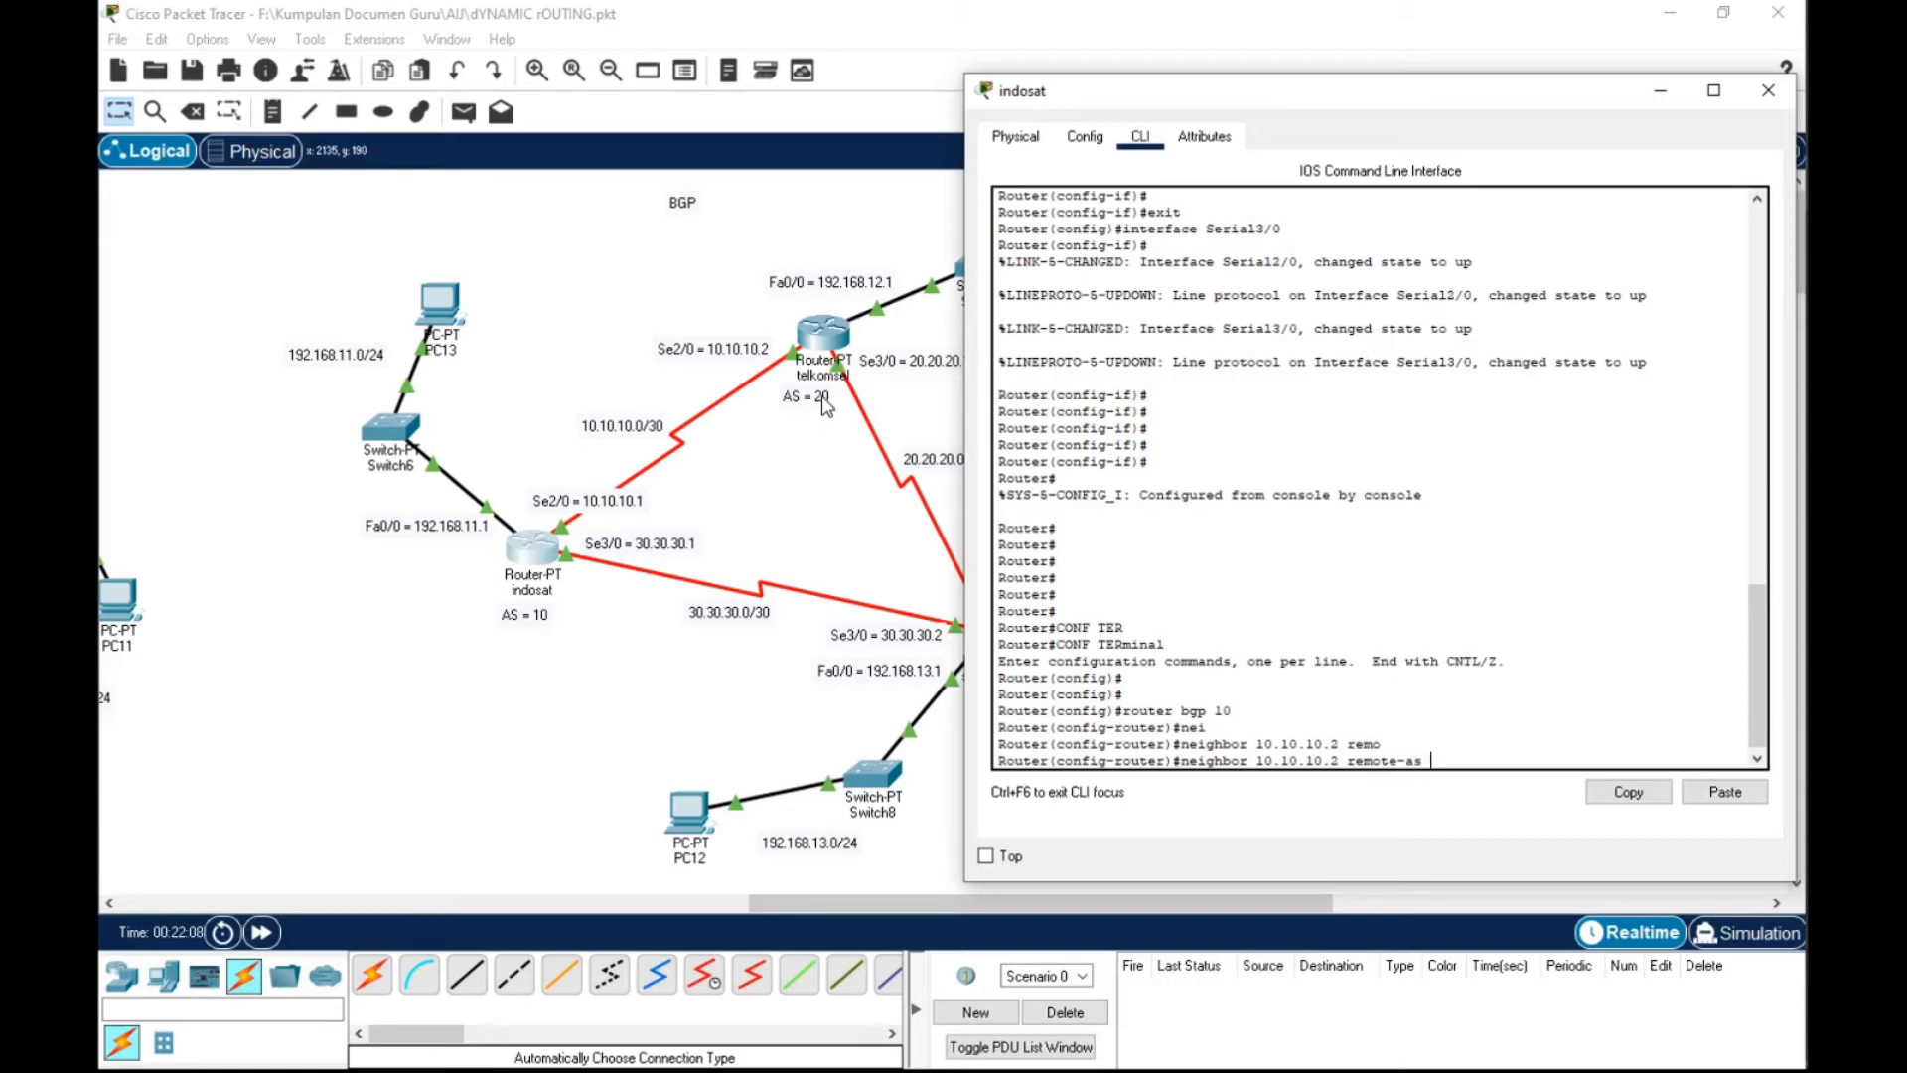
type("20")
key("Return")
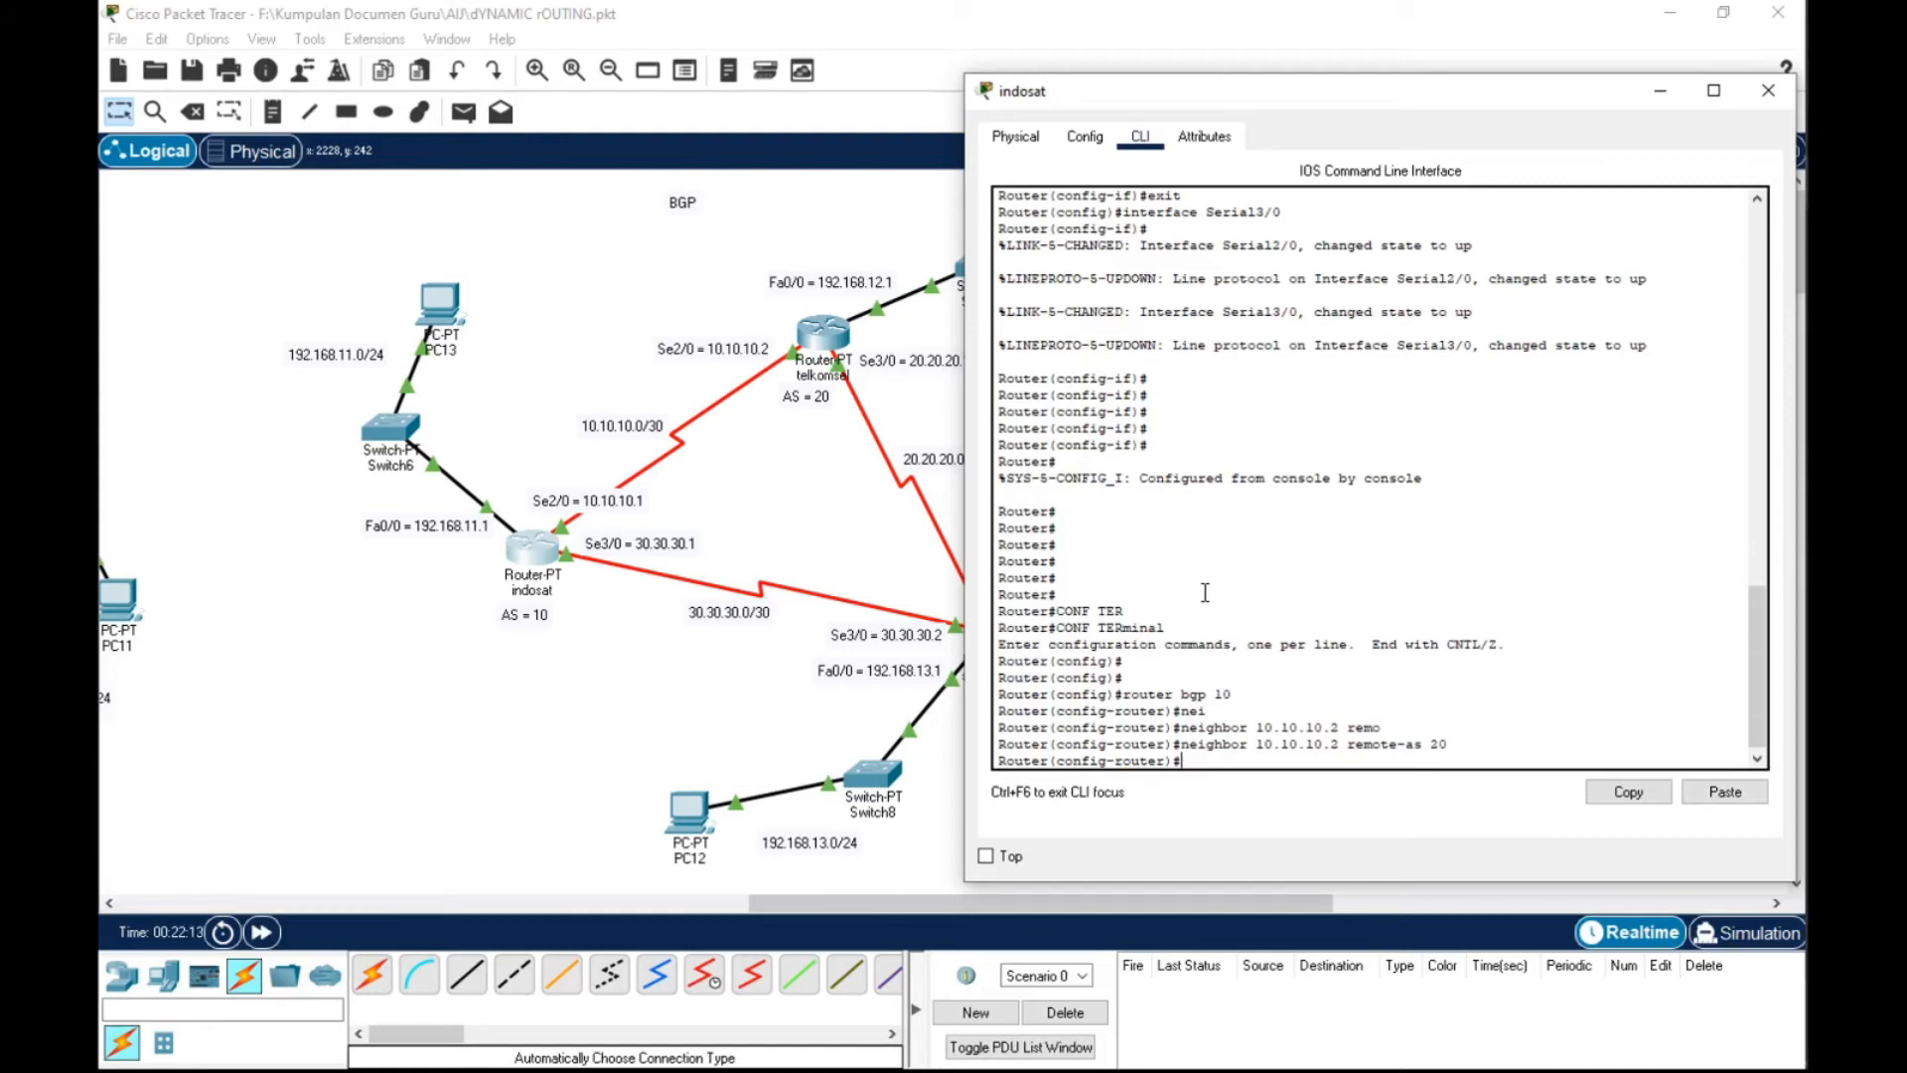
Declare smartfrend's address 30.30.30.2 as indosat's BGP neighbor with remote AS 30
type("ne")
type("i")
key("Tab")
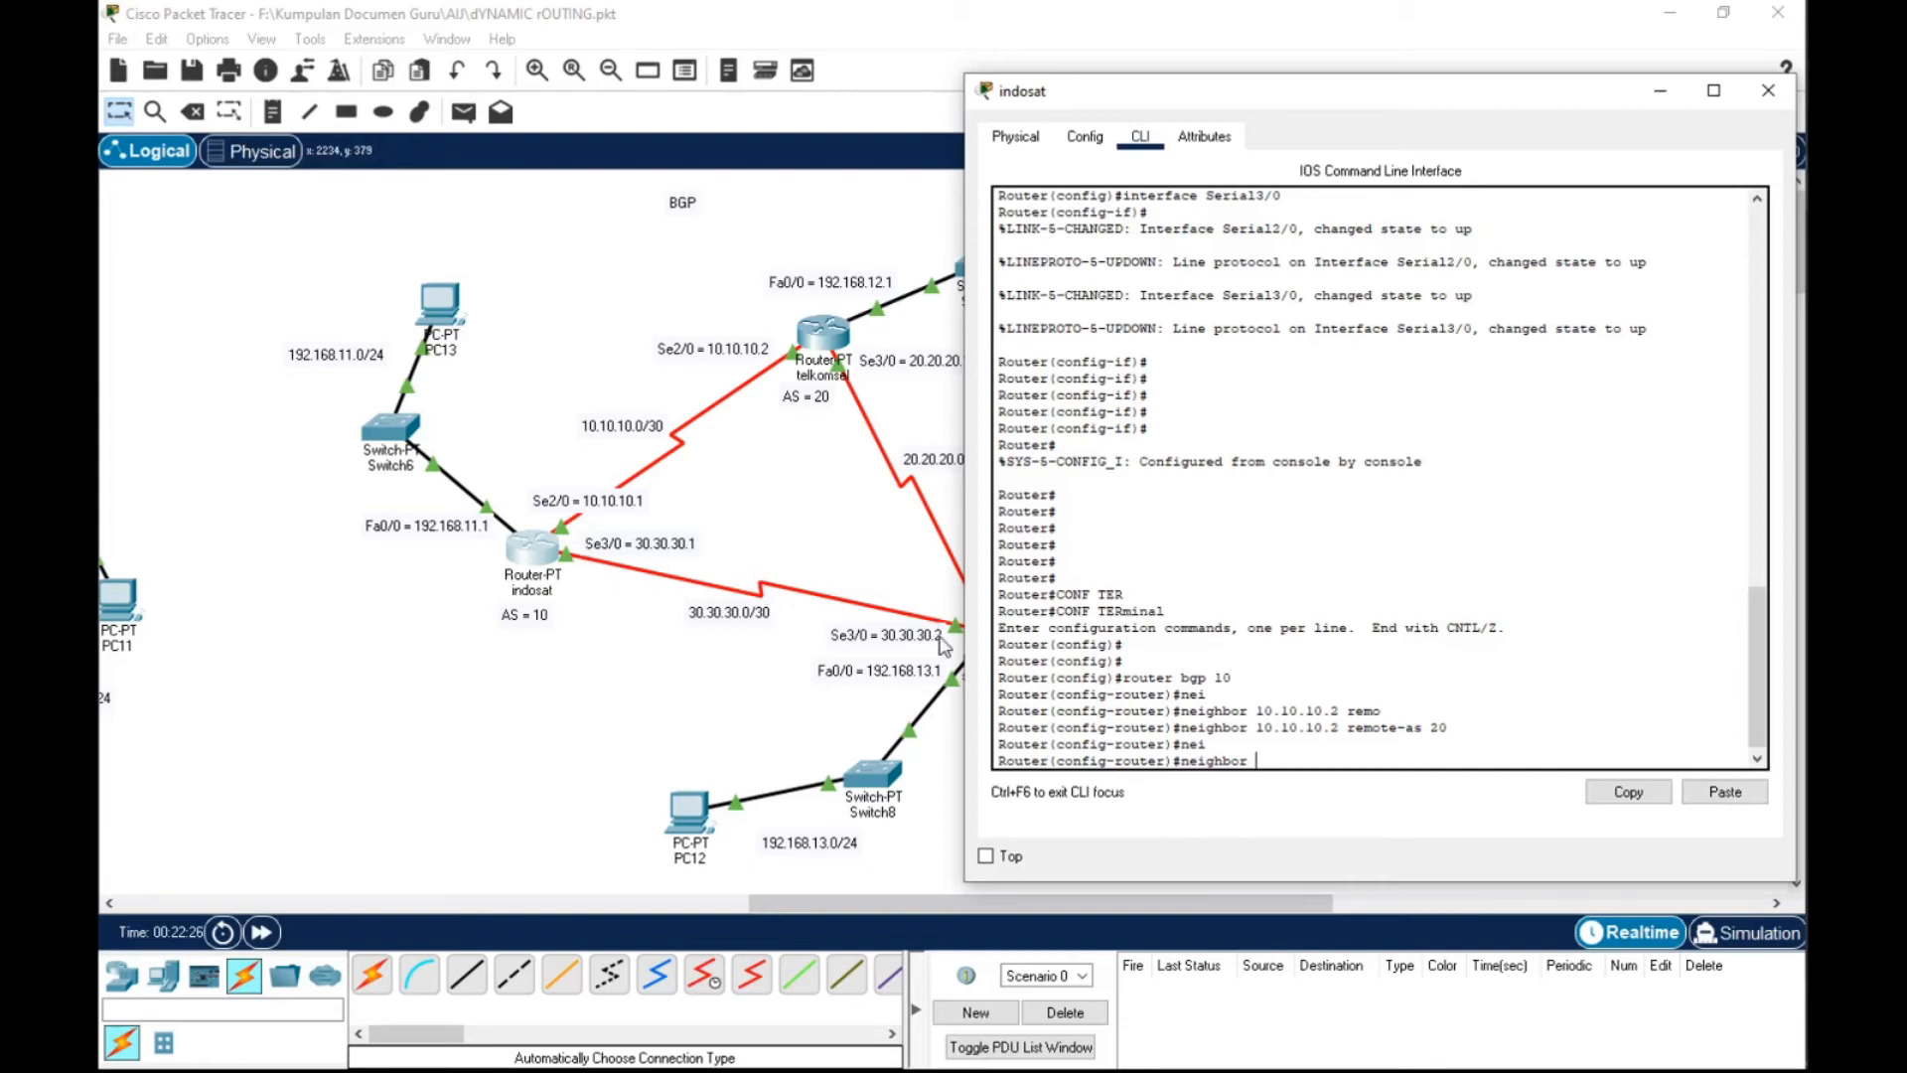
type("30.30.30.2 rem")
key("Tab")
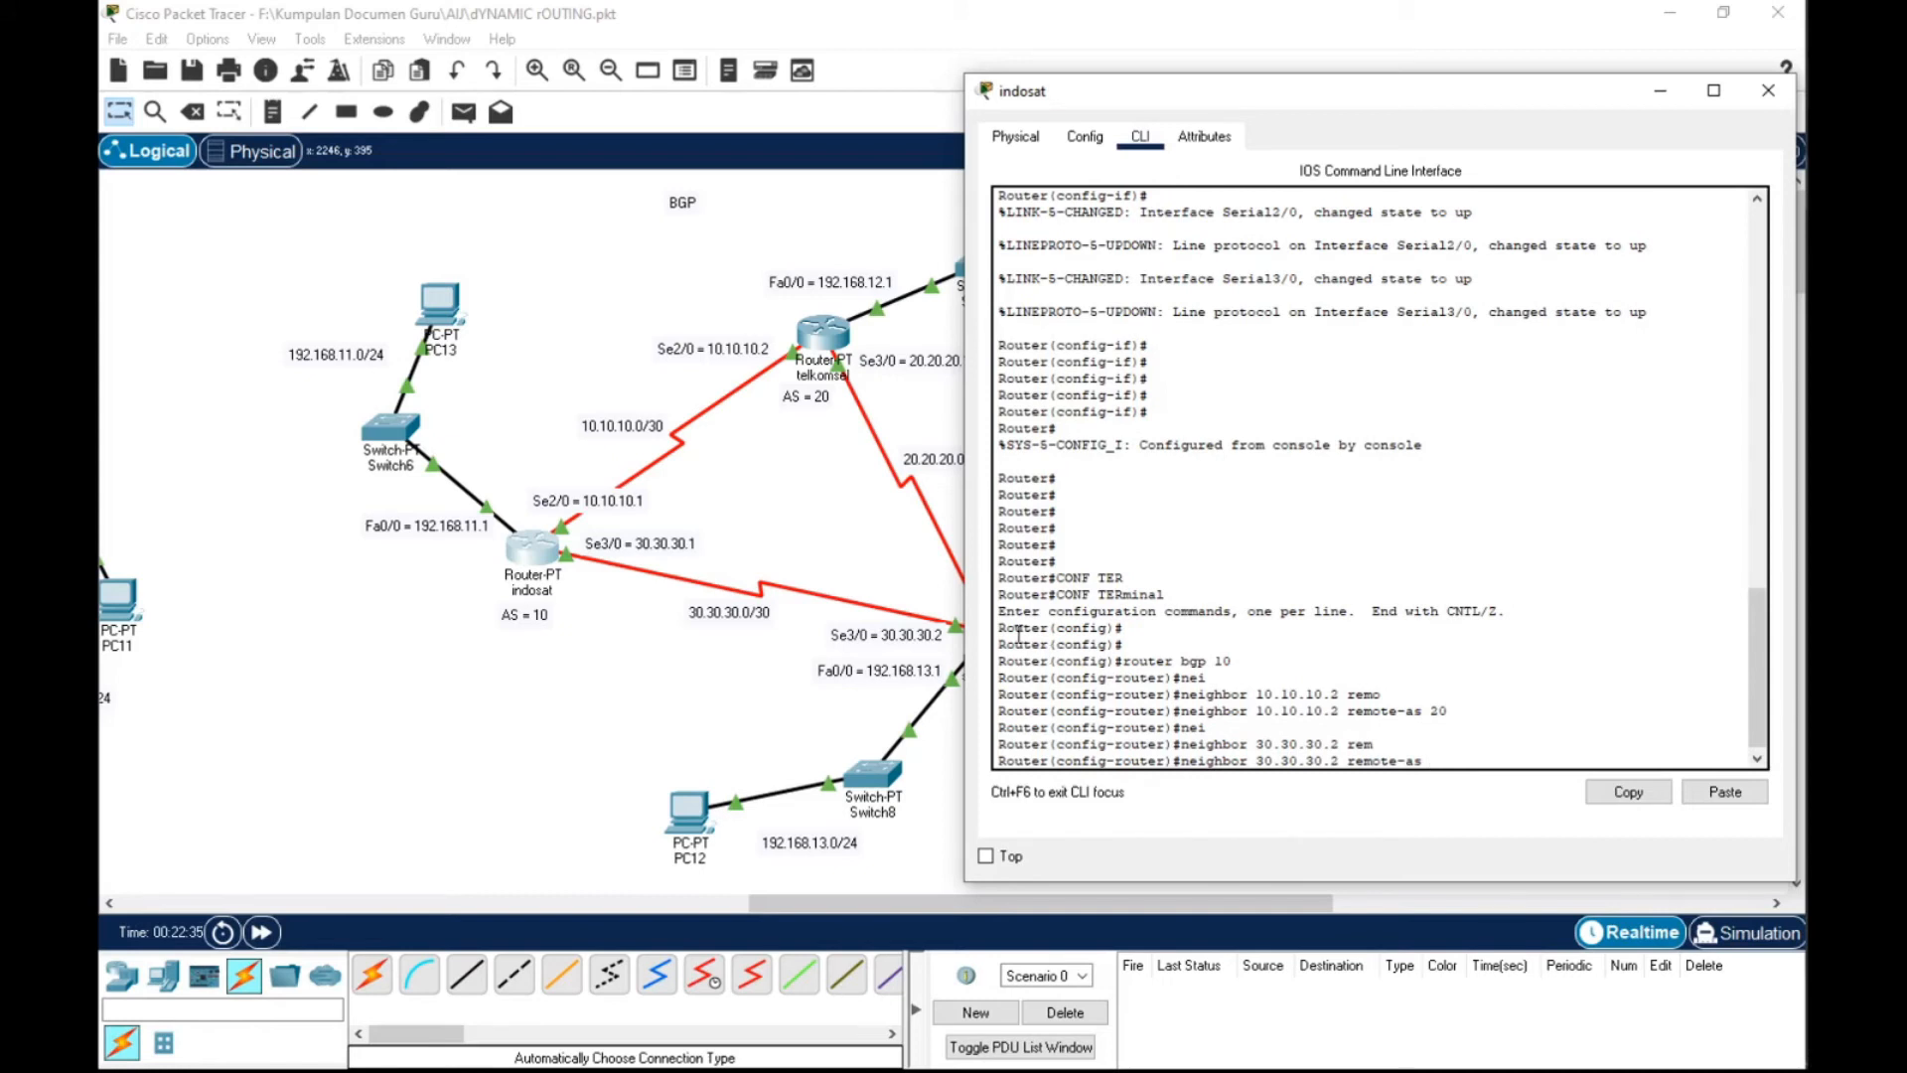
left_click_drag(1182, 99, 1261, 104)
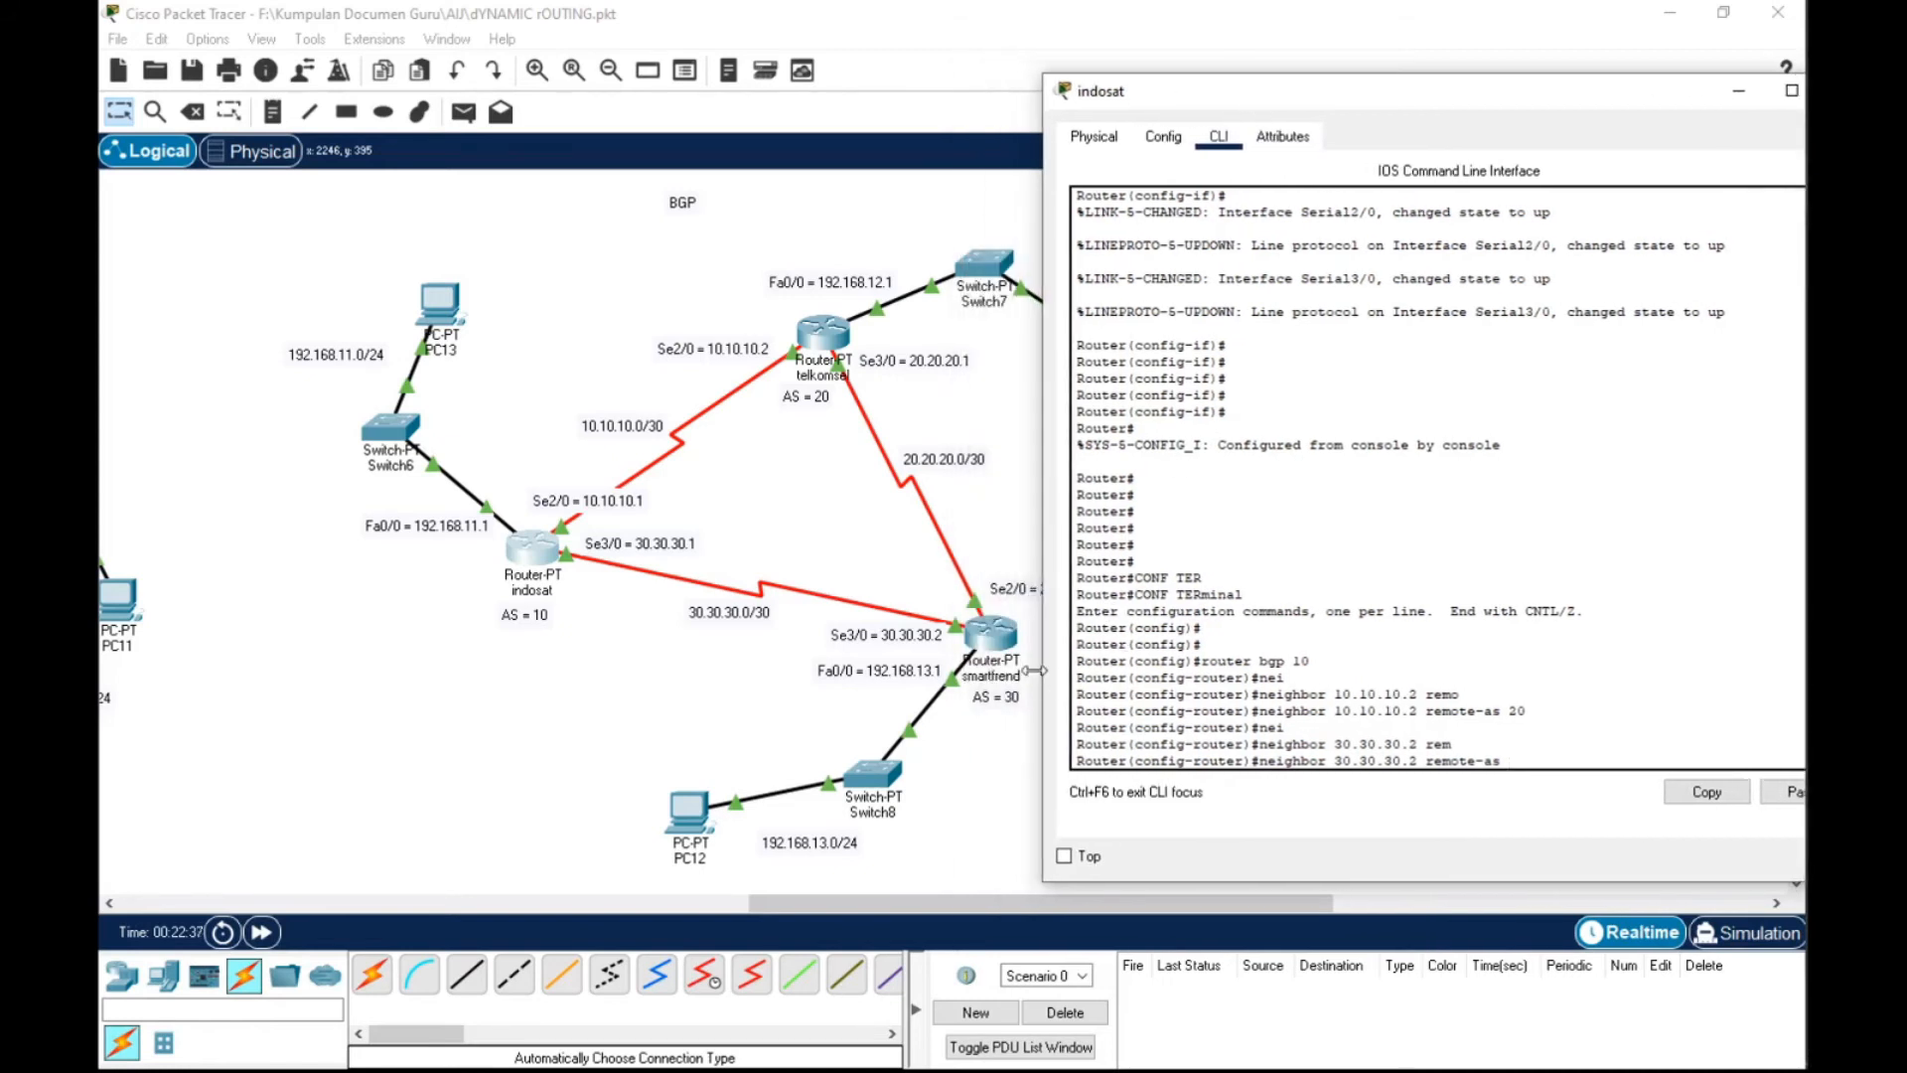
type("30")
key("Return")
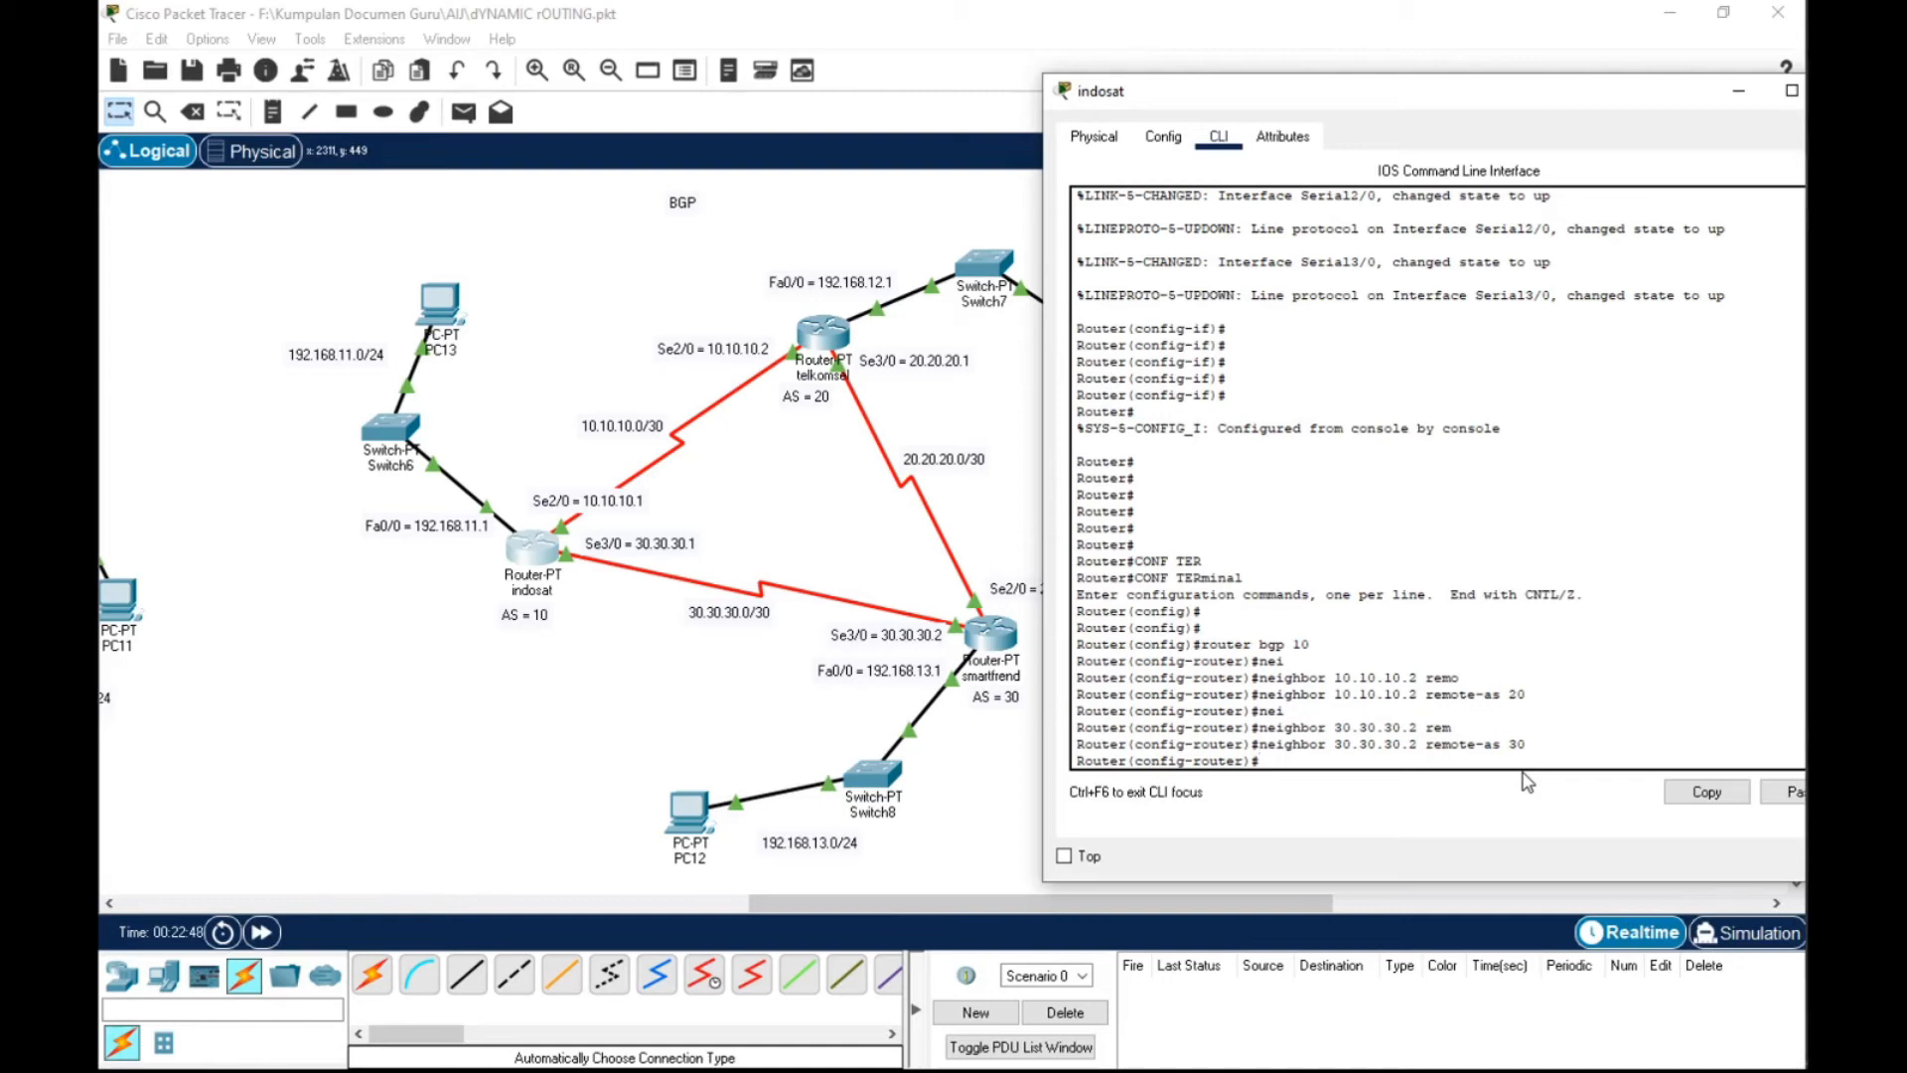
key("Return")
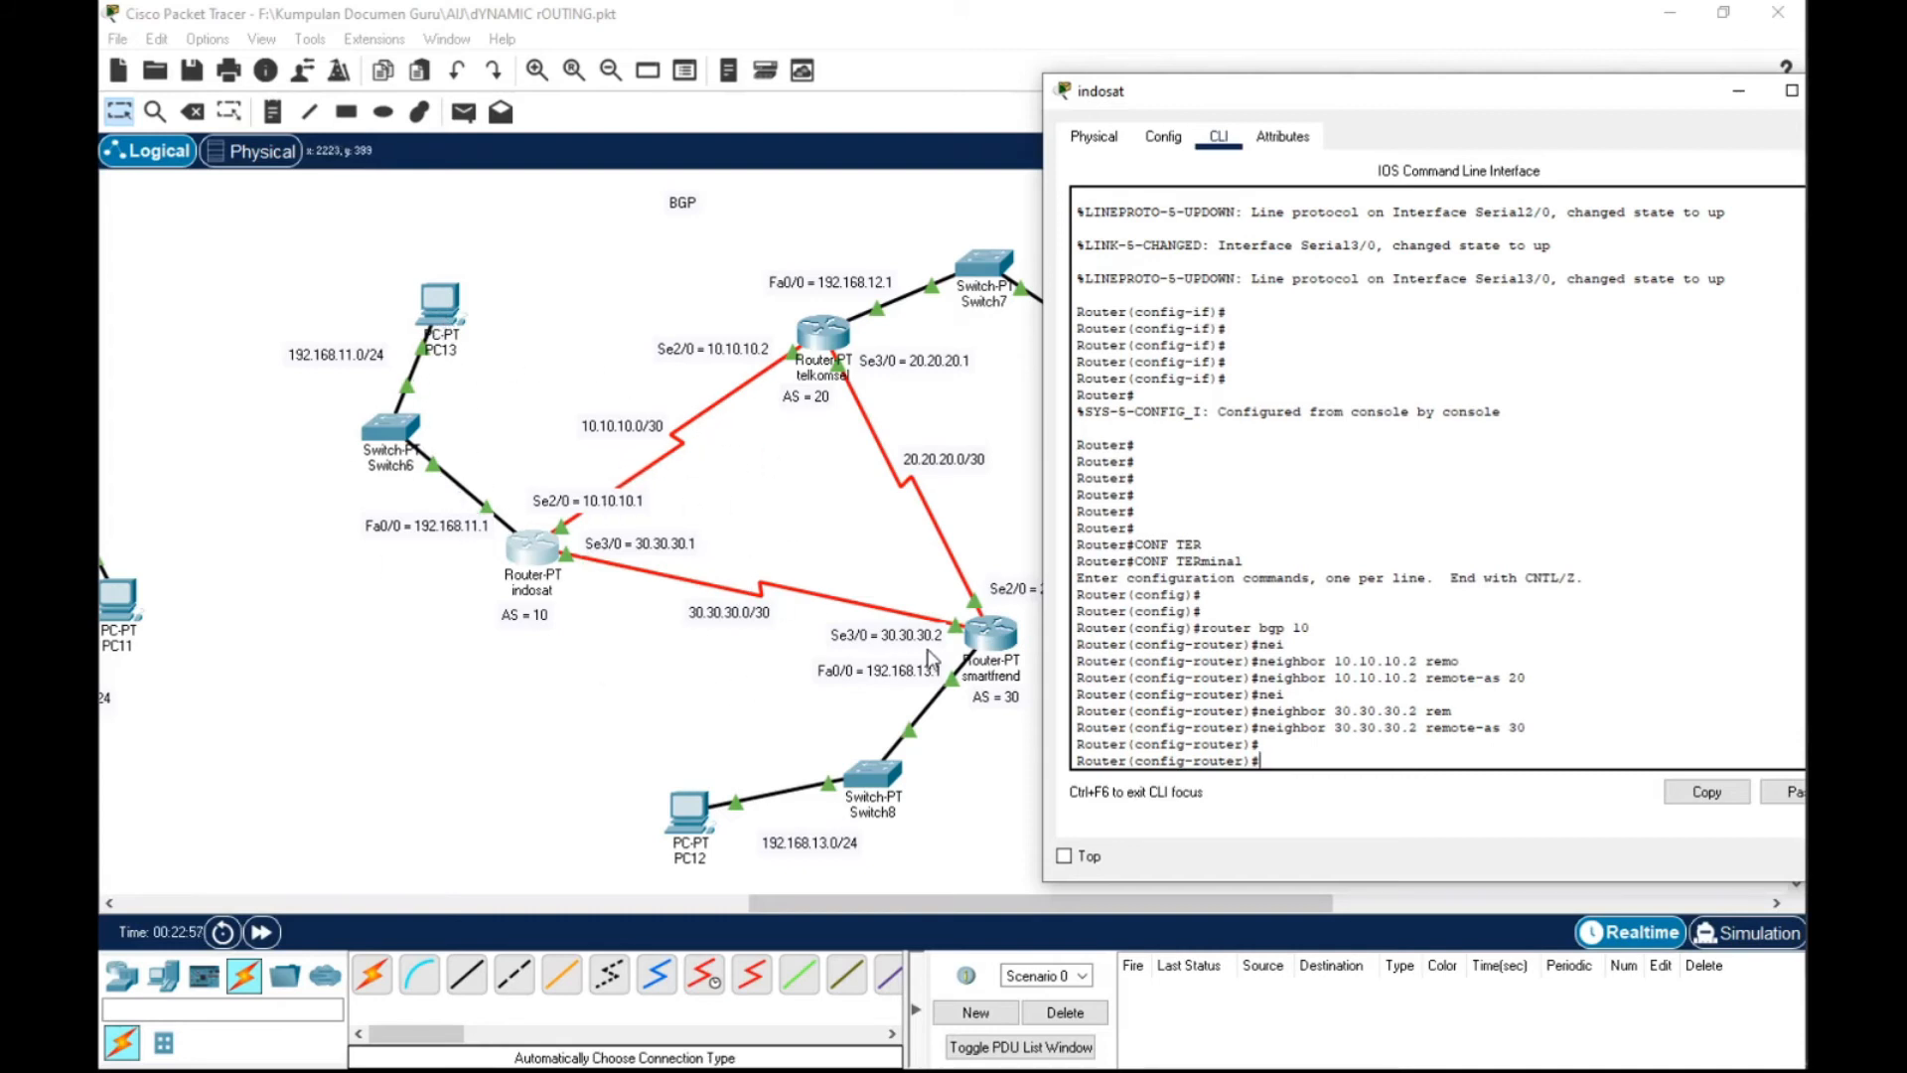
Advertise the serial networks 10.10.10.0 and 30.30.30.0, both with mask 255.255.255.252, in indosat's BGP process
type("net")
key("Tab")
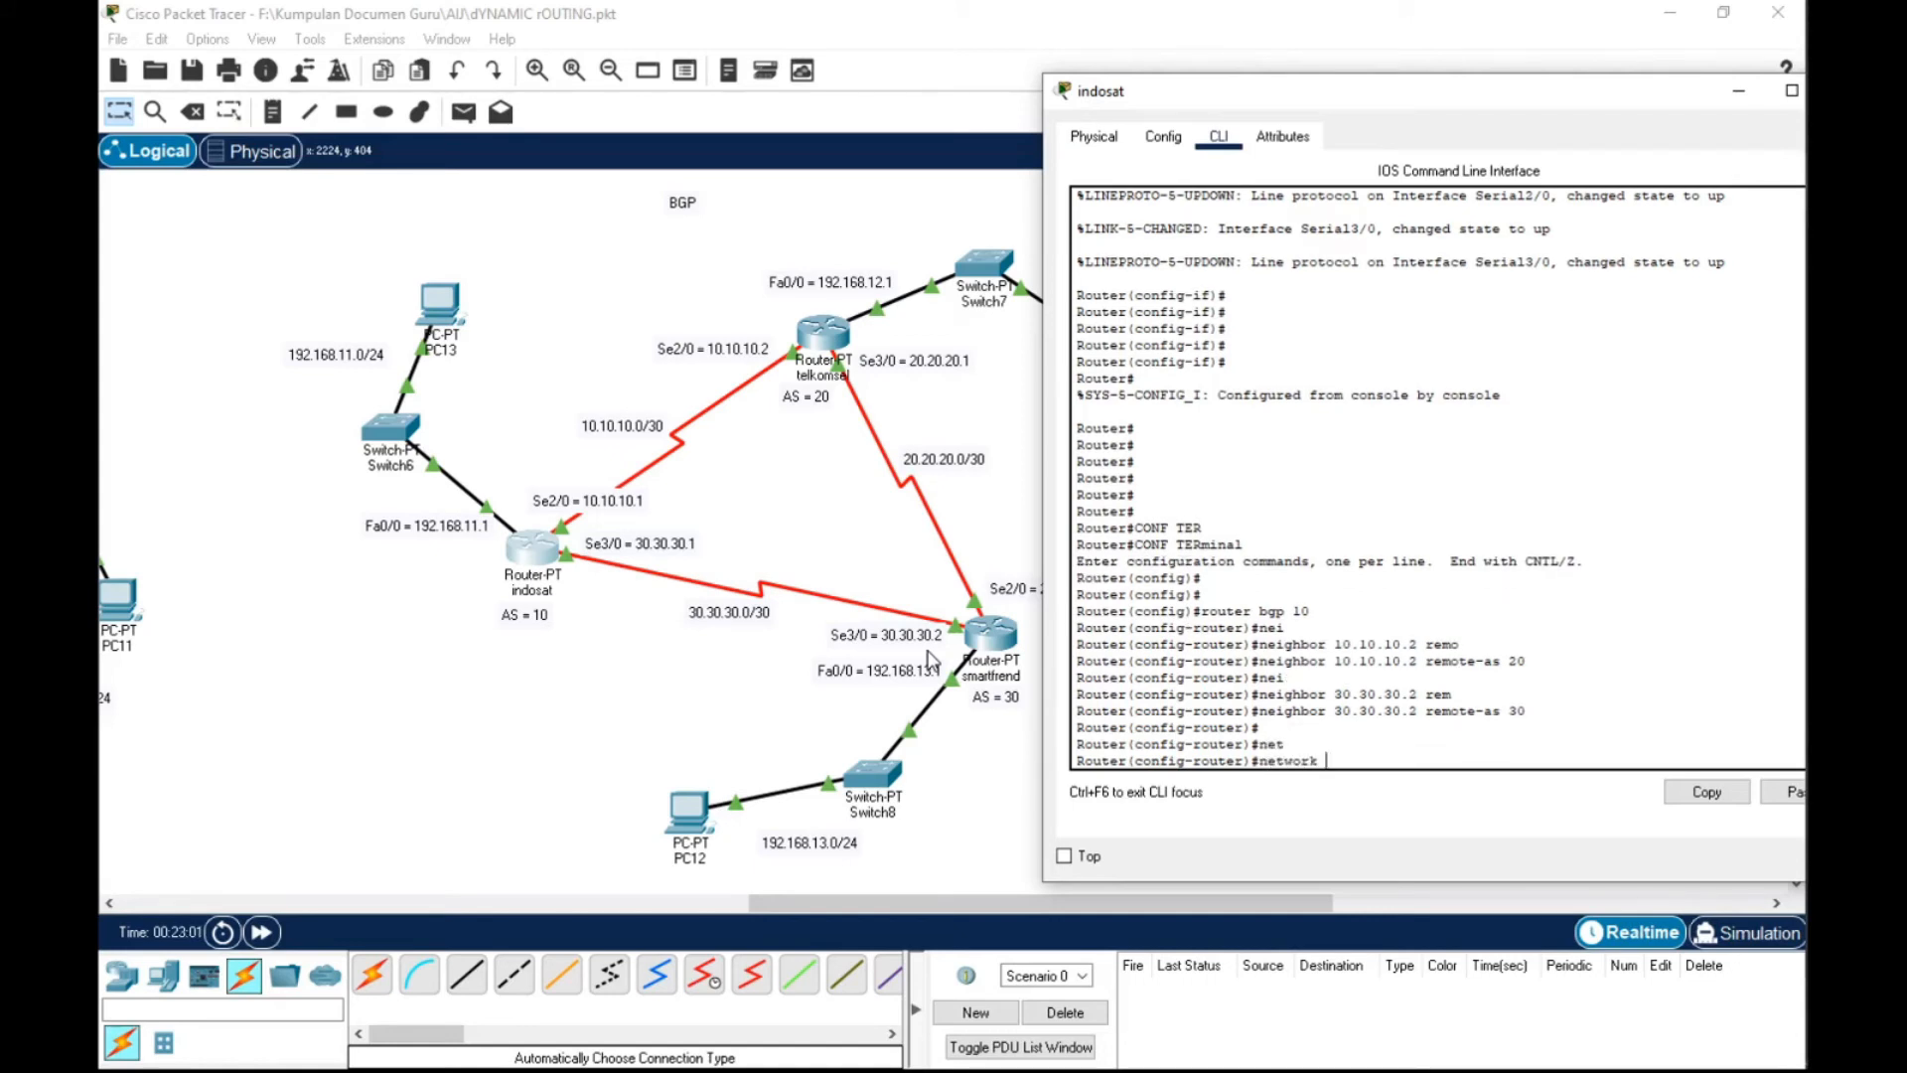
type("10.10.10.0 mask 255.255.255")
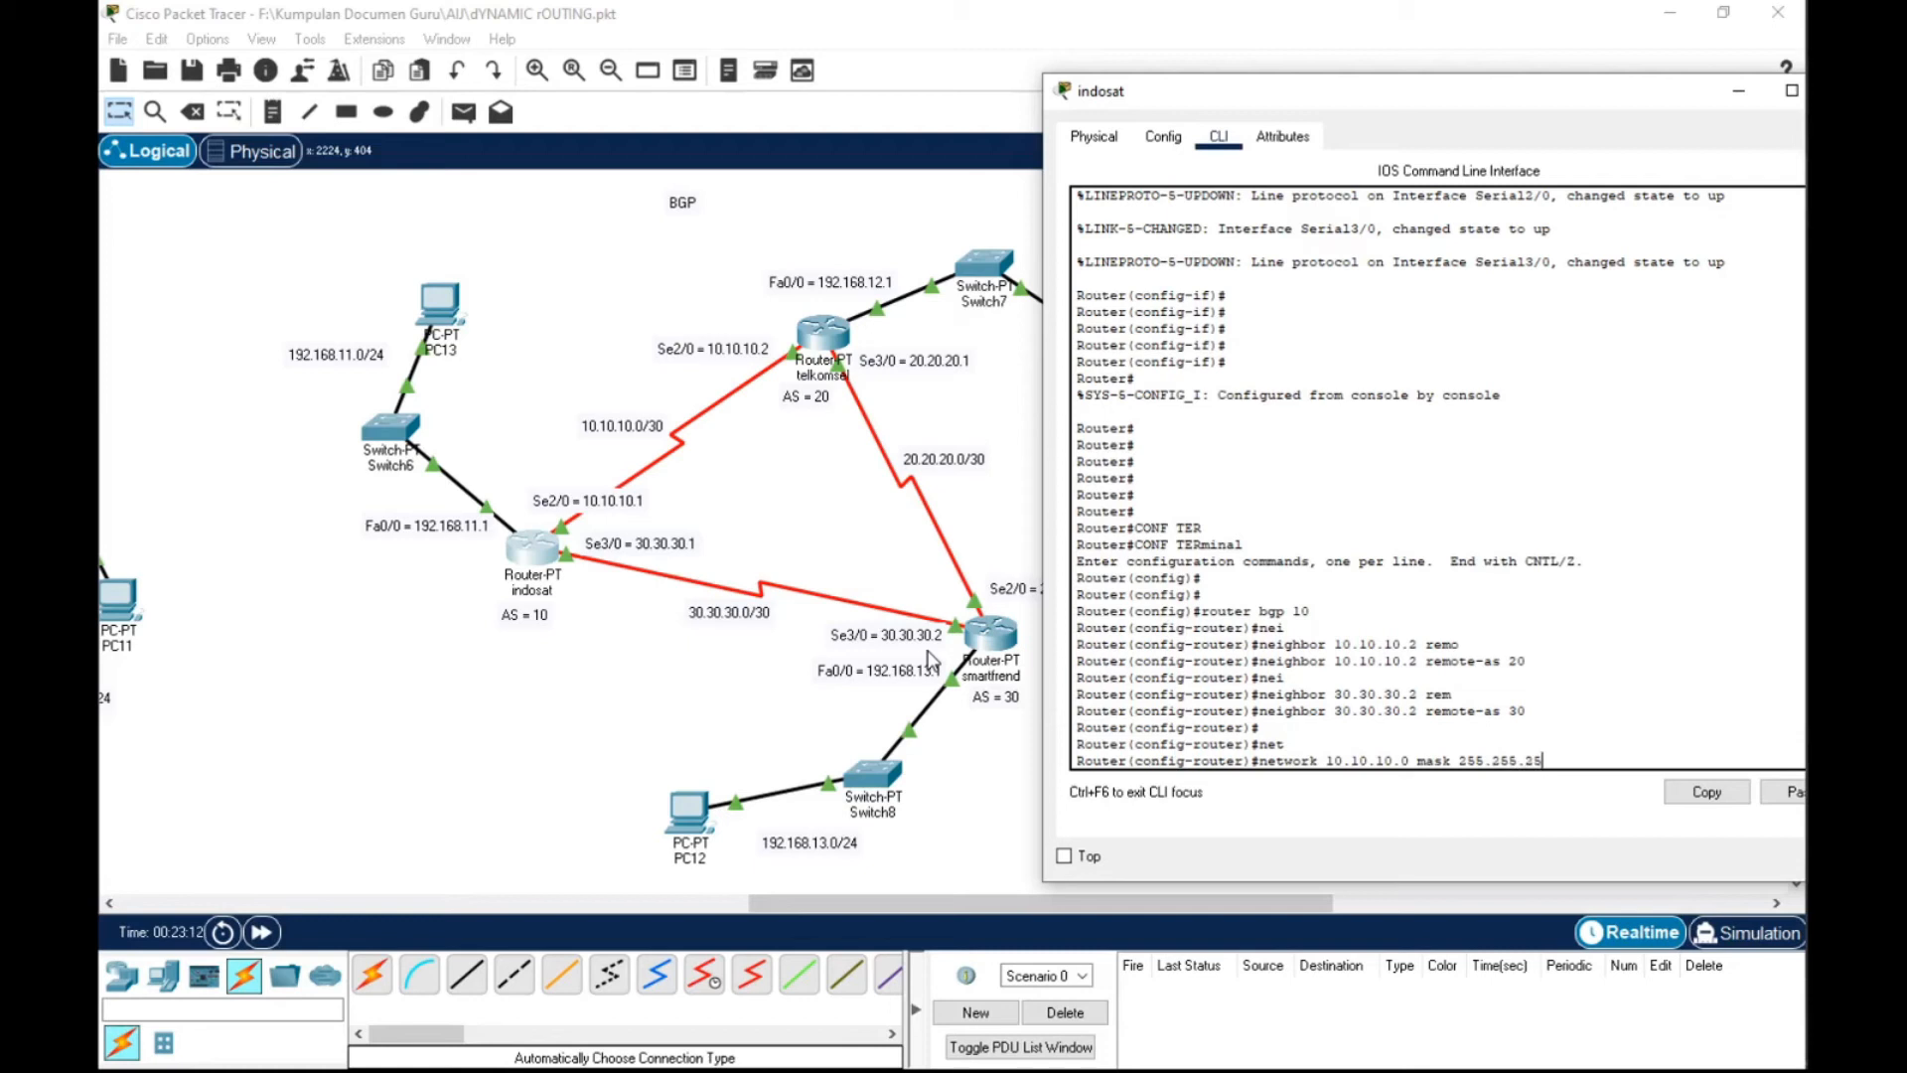
type(".252")
key("Return")
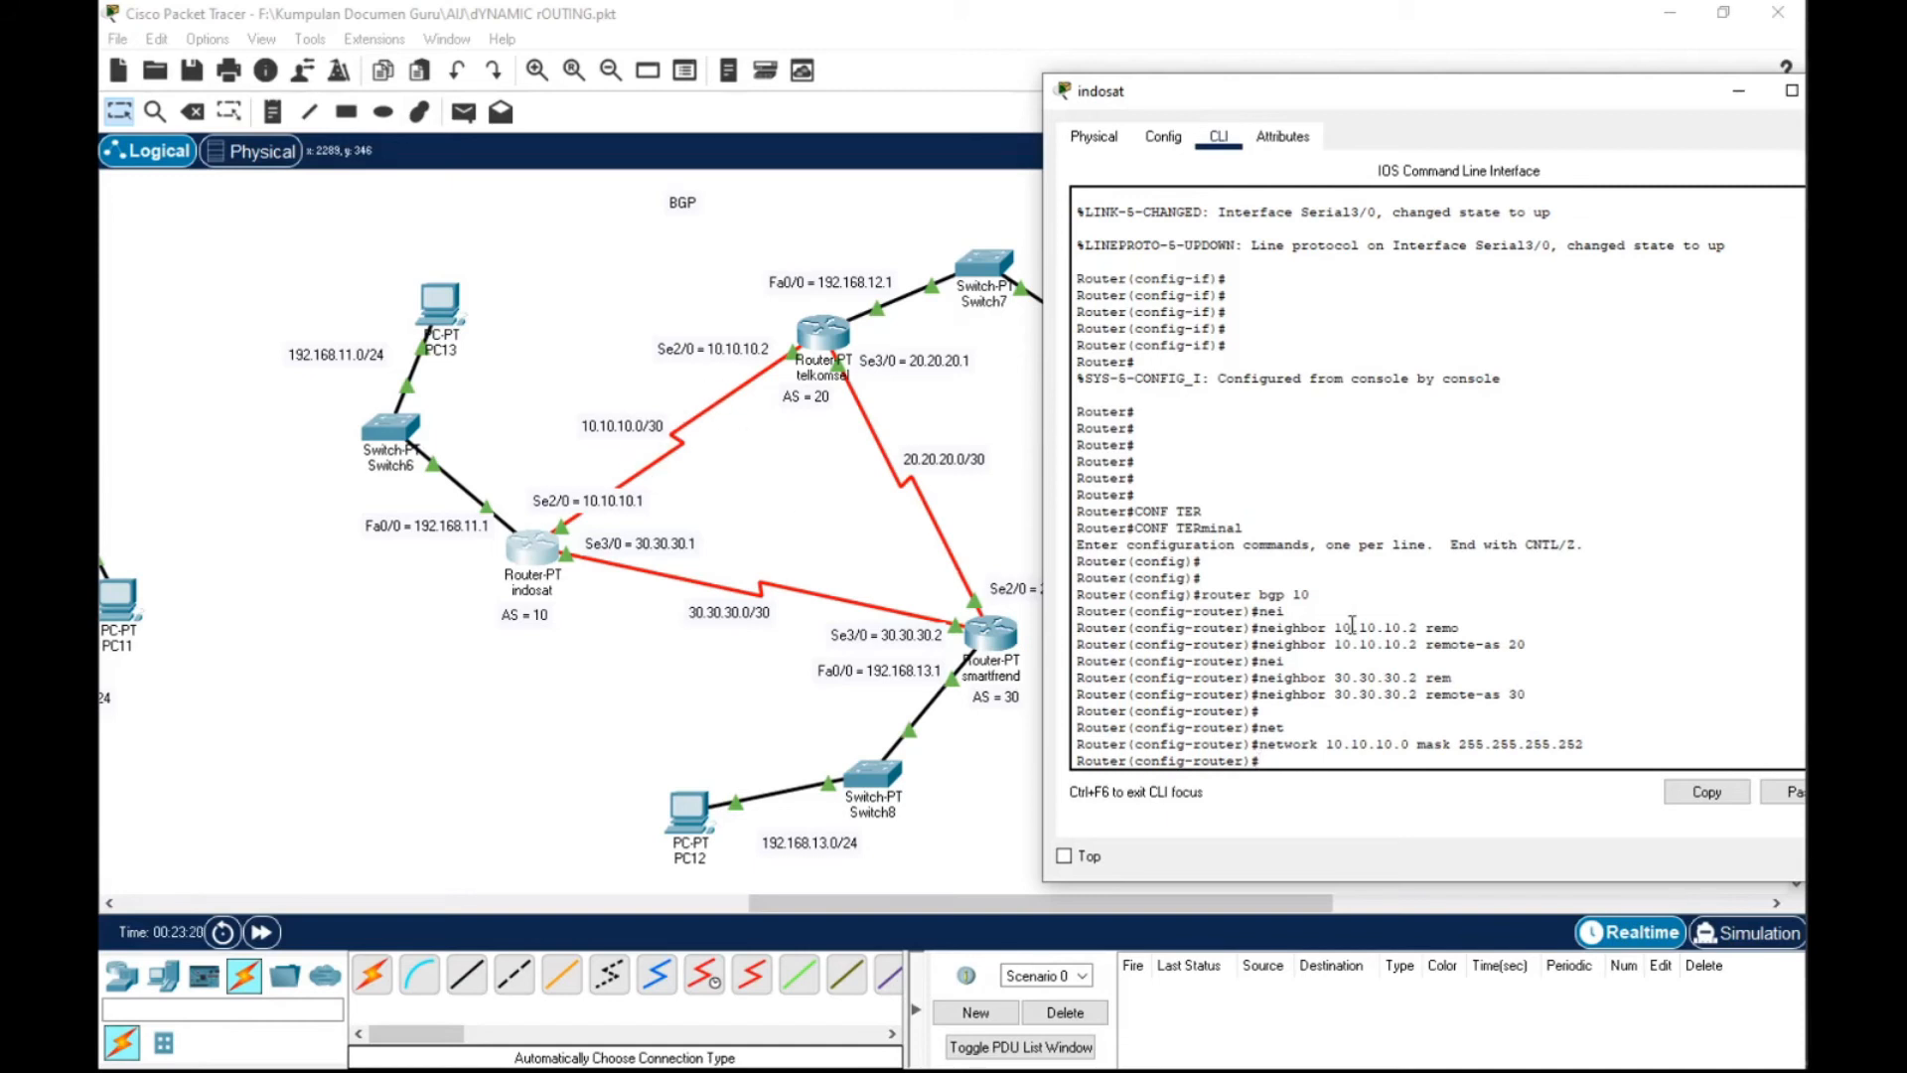
type("net")
key("Tab")
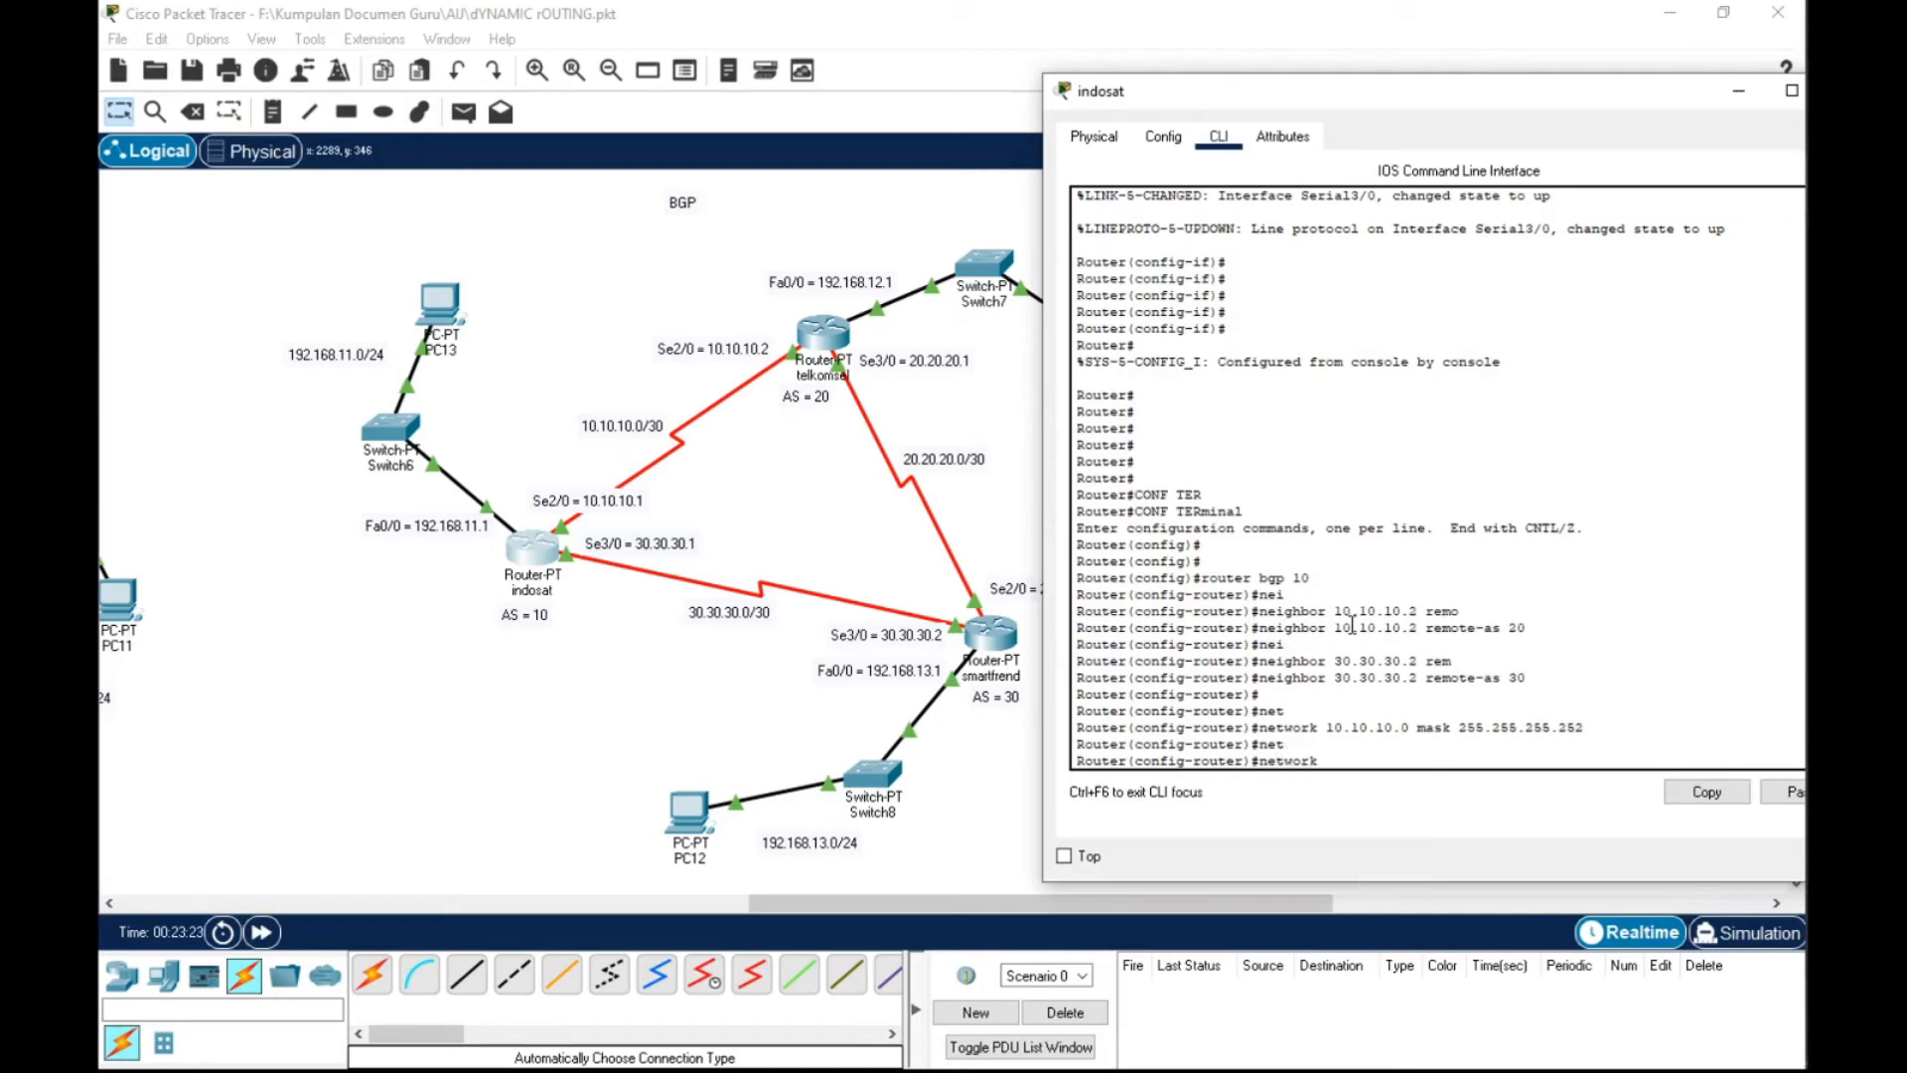
type("30.30.30.0 mask 255.255.255.252")
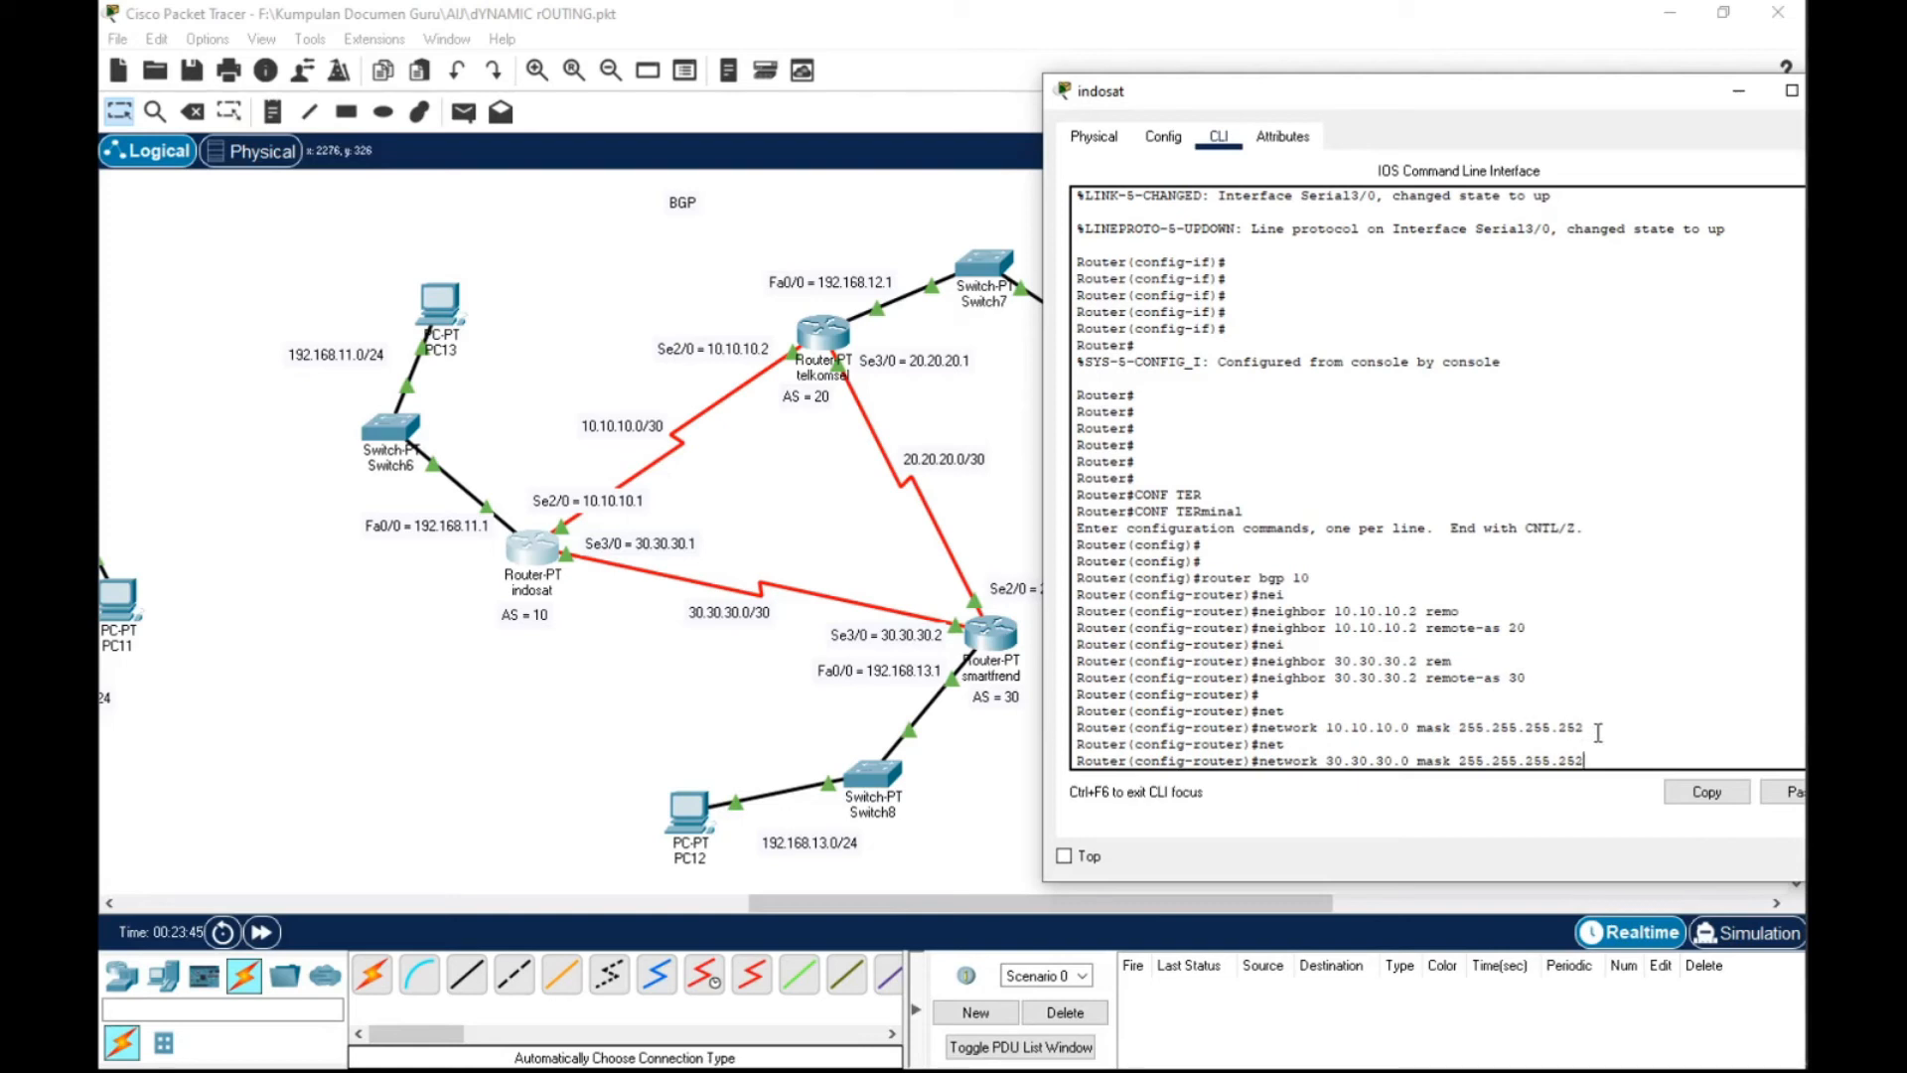
key("Return")
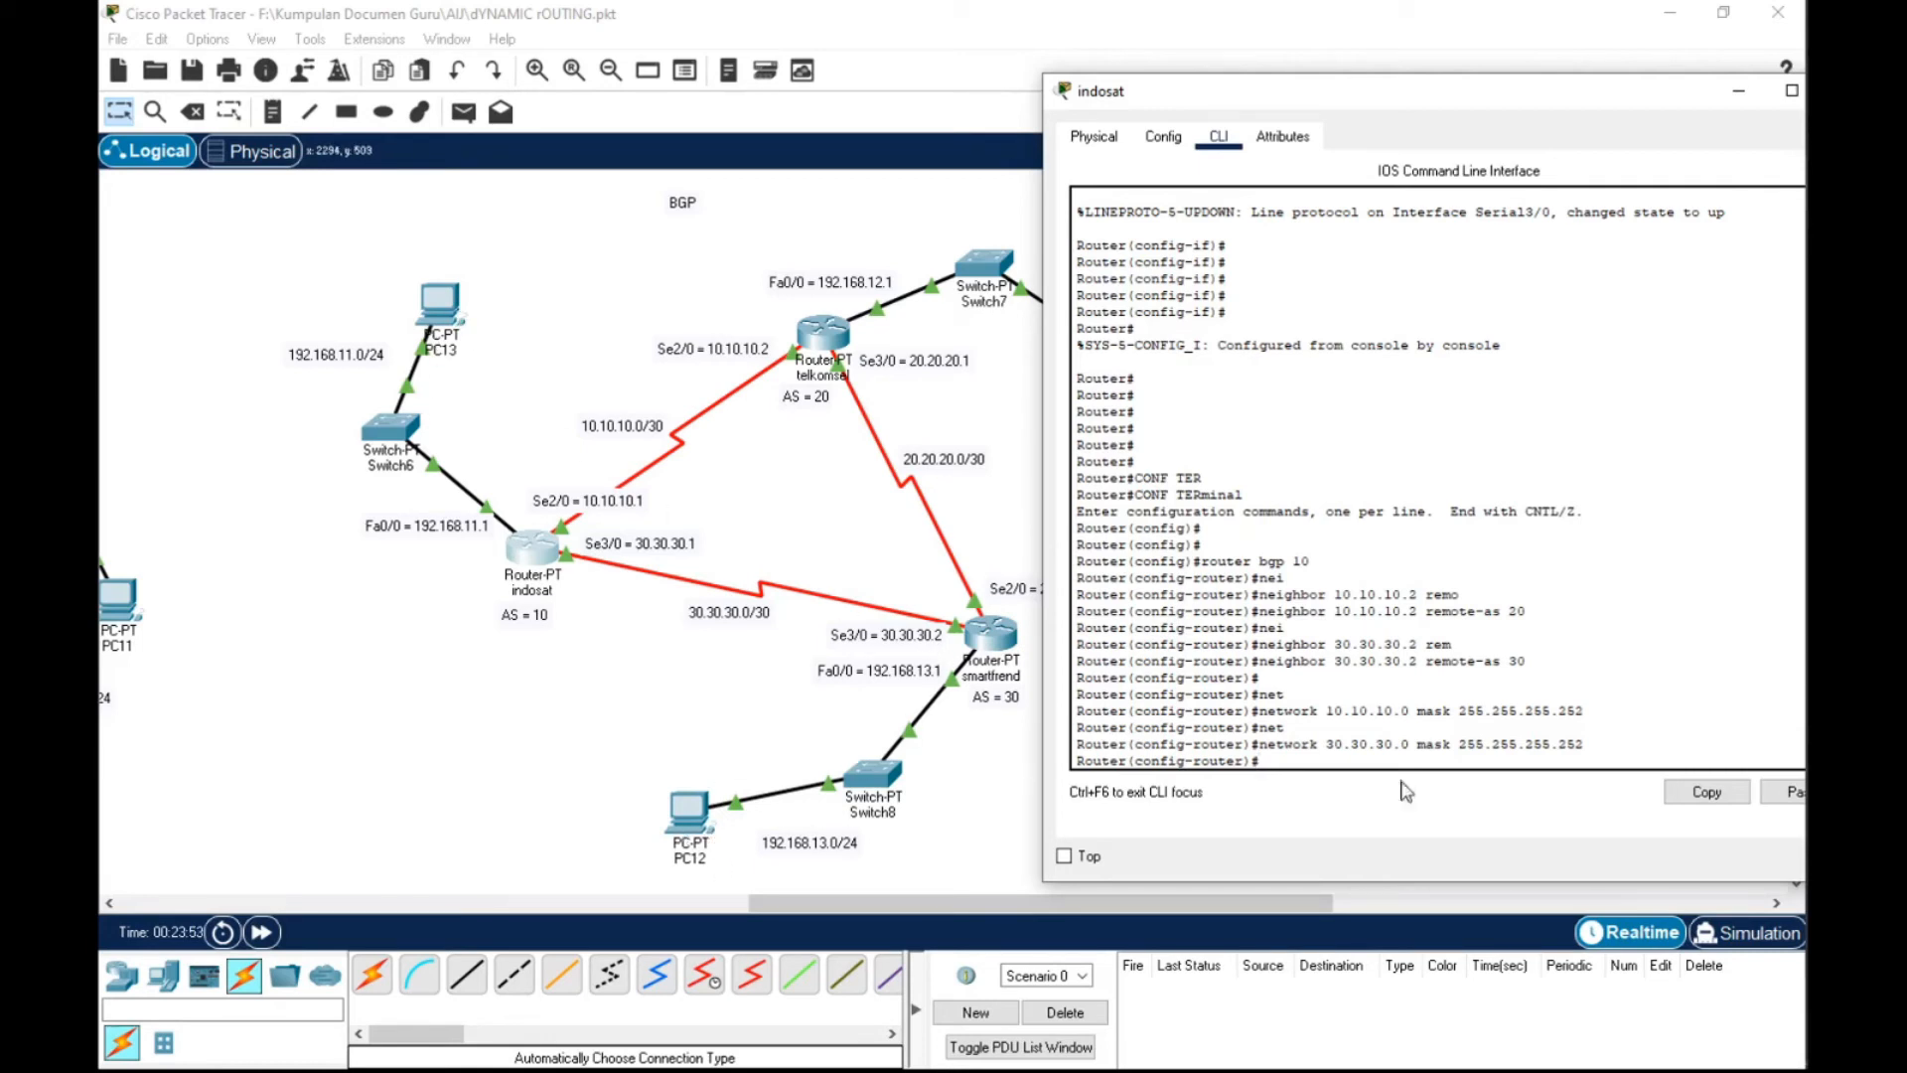
Advertise indosat's LAN network 192.168.11.0 with mask 255.255.255.0 in its BGP process
type("net")
key("Tab")
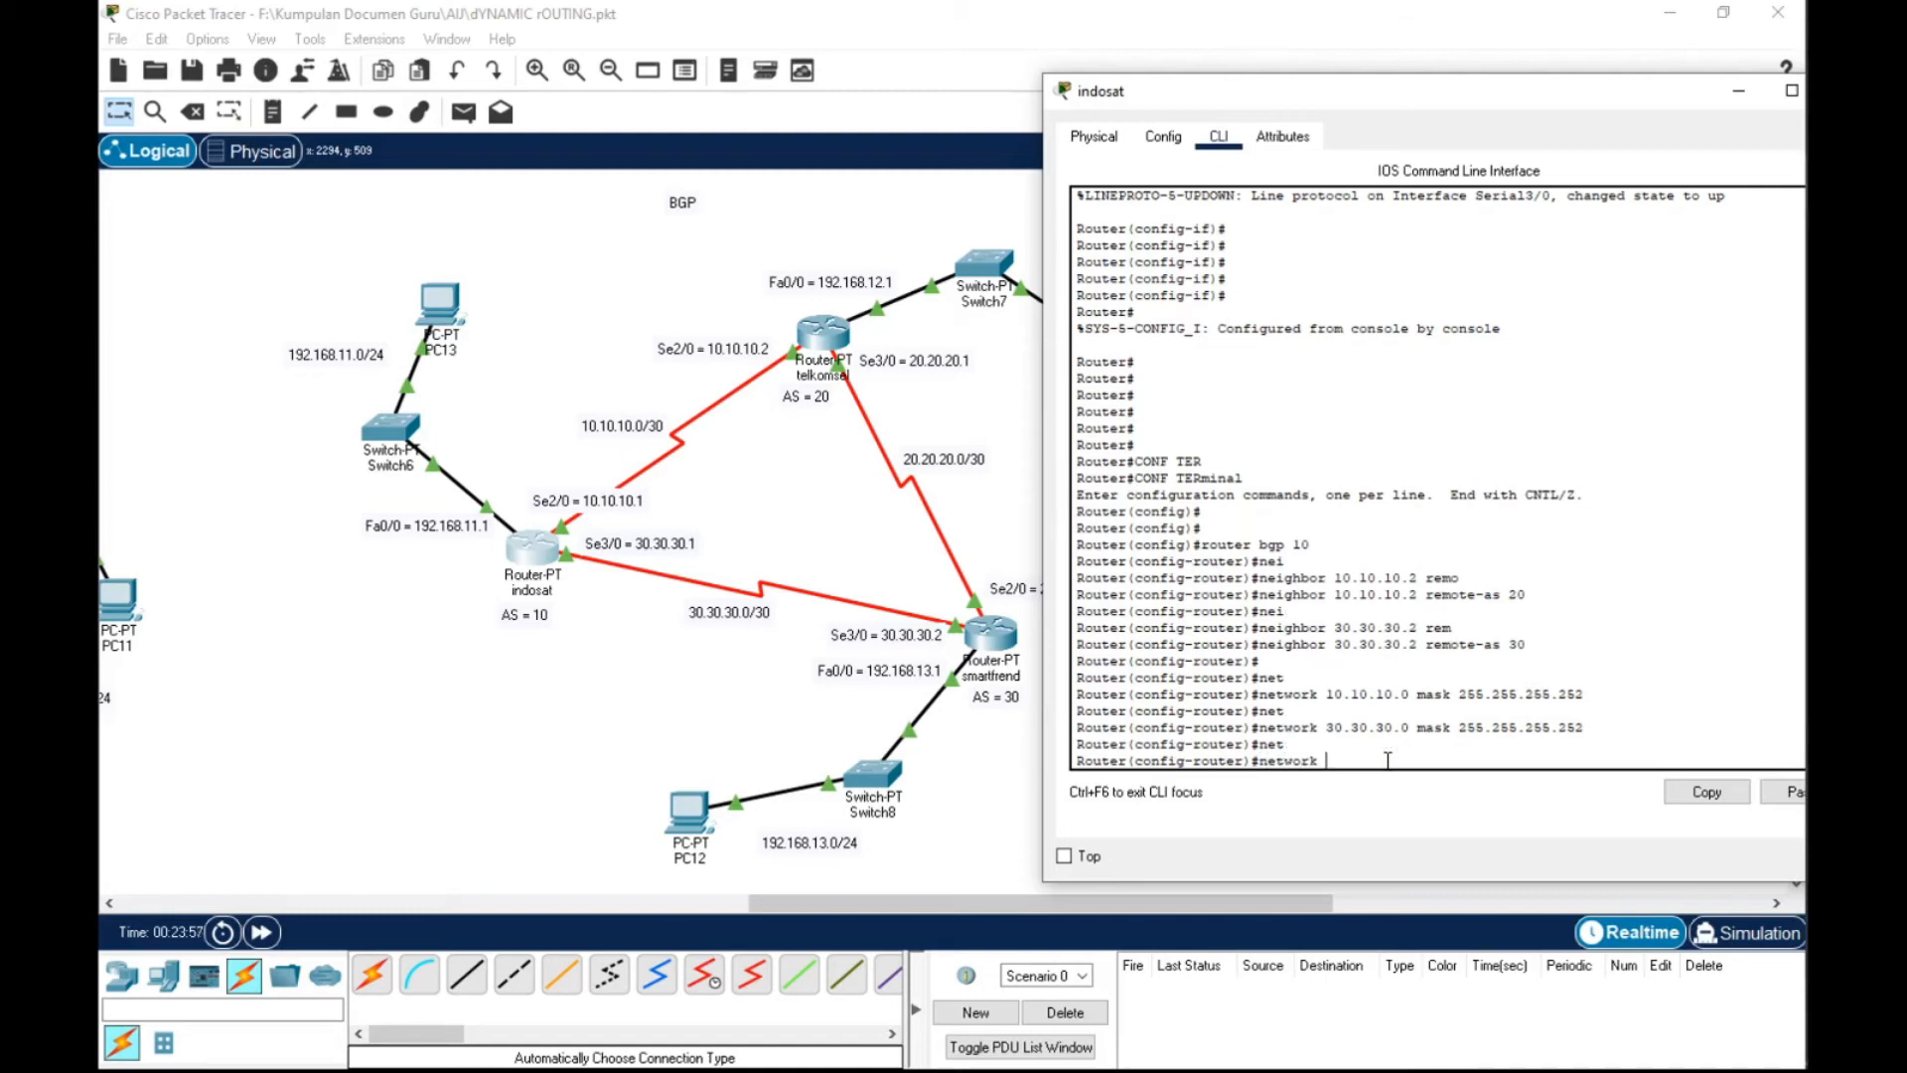
type("192.168.11.0 mask 255.255.255.0")
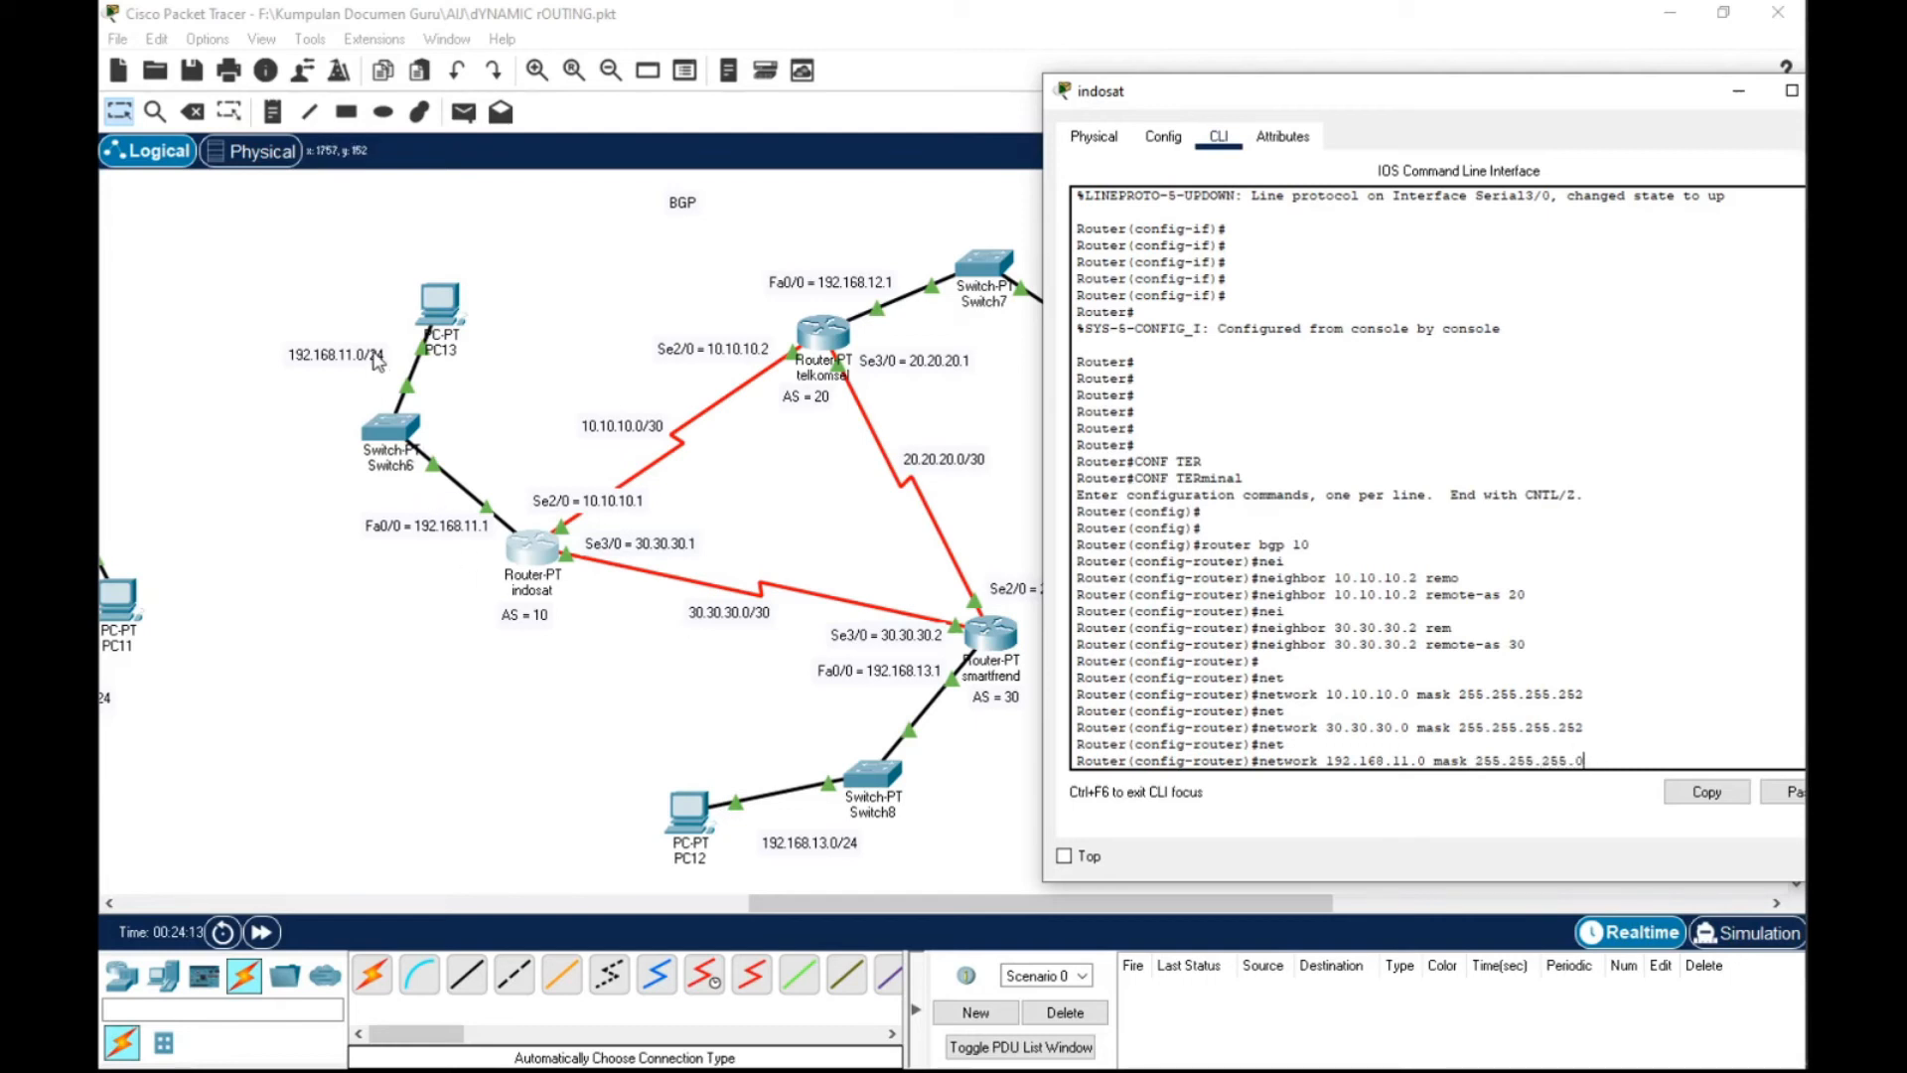
key("Return")
key("Return")
key("Return")
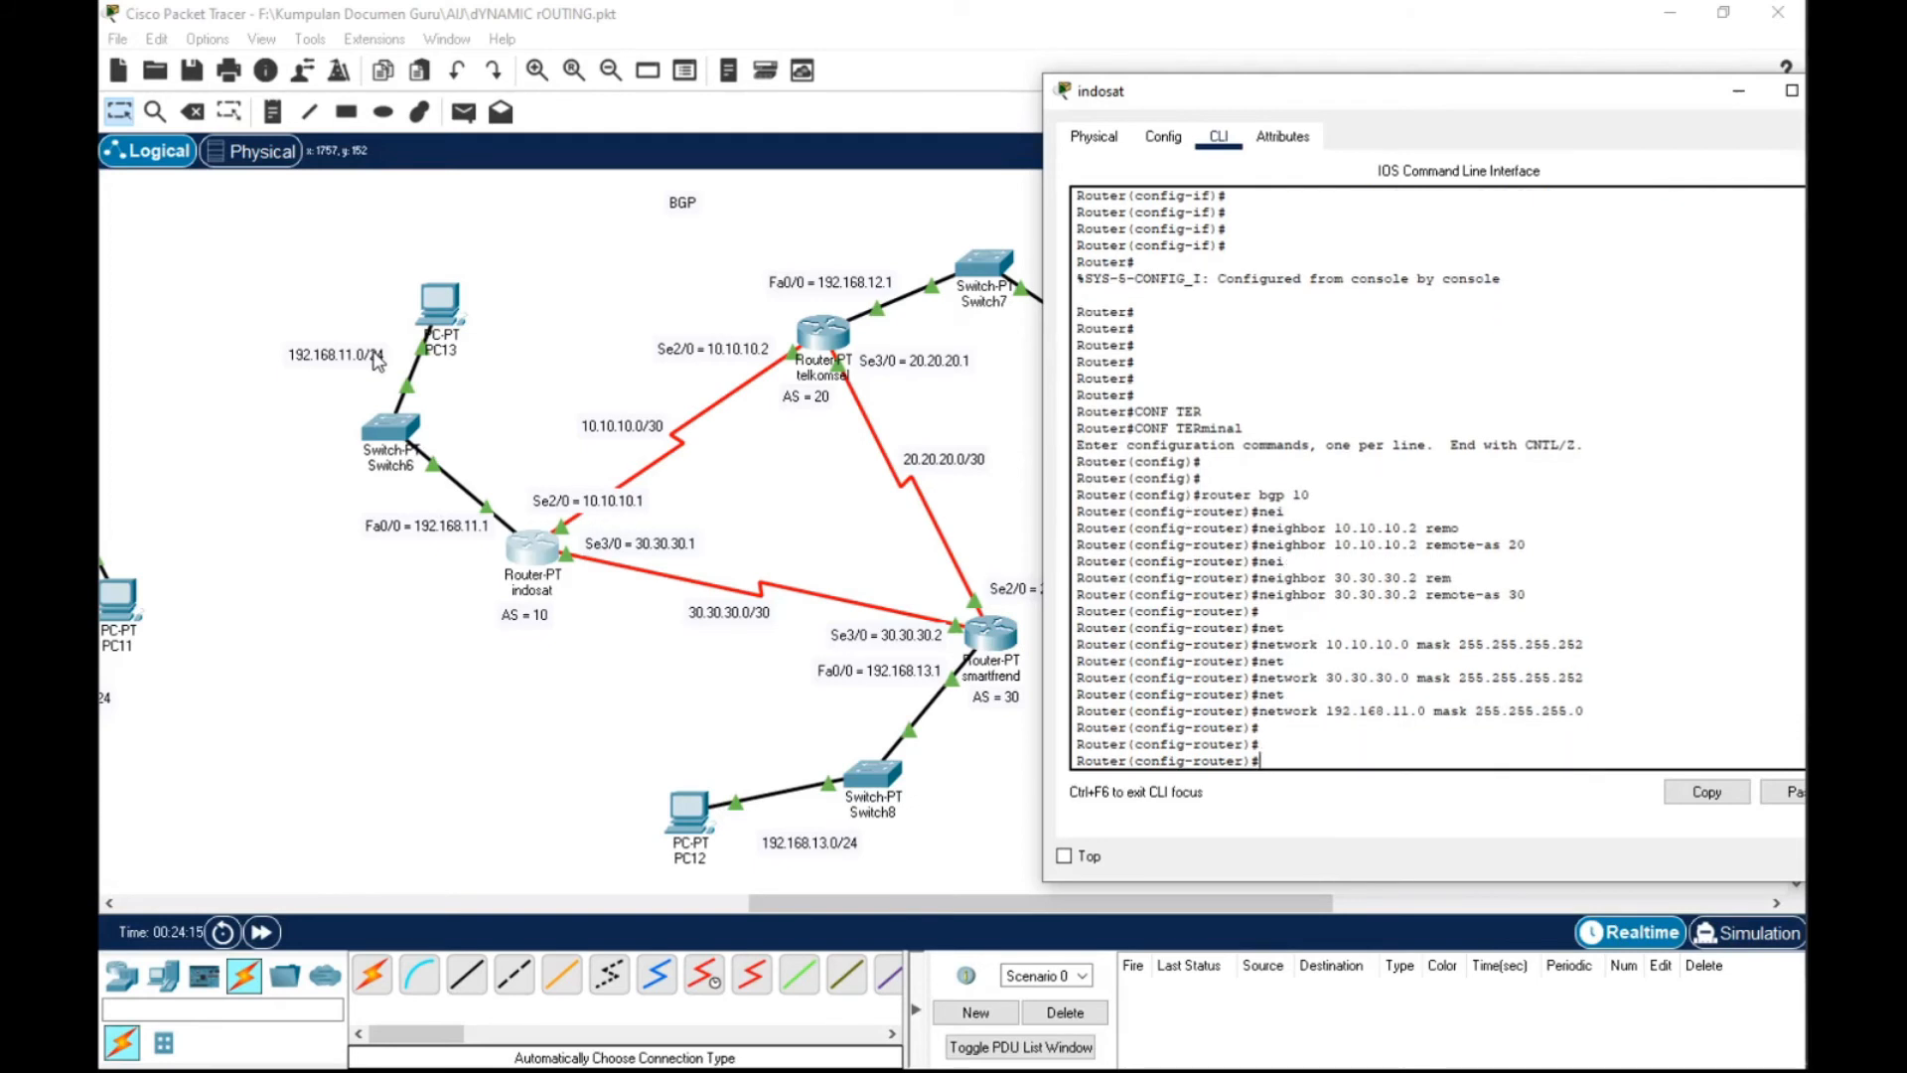
Leave indosat's BGP configuration mode and close the router's window
type("ex")
key("Return")
key("Return")
key("Return")
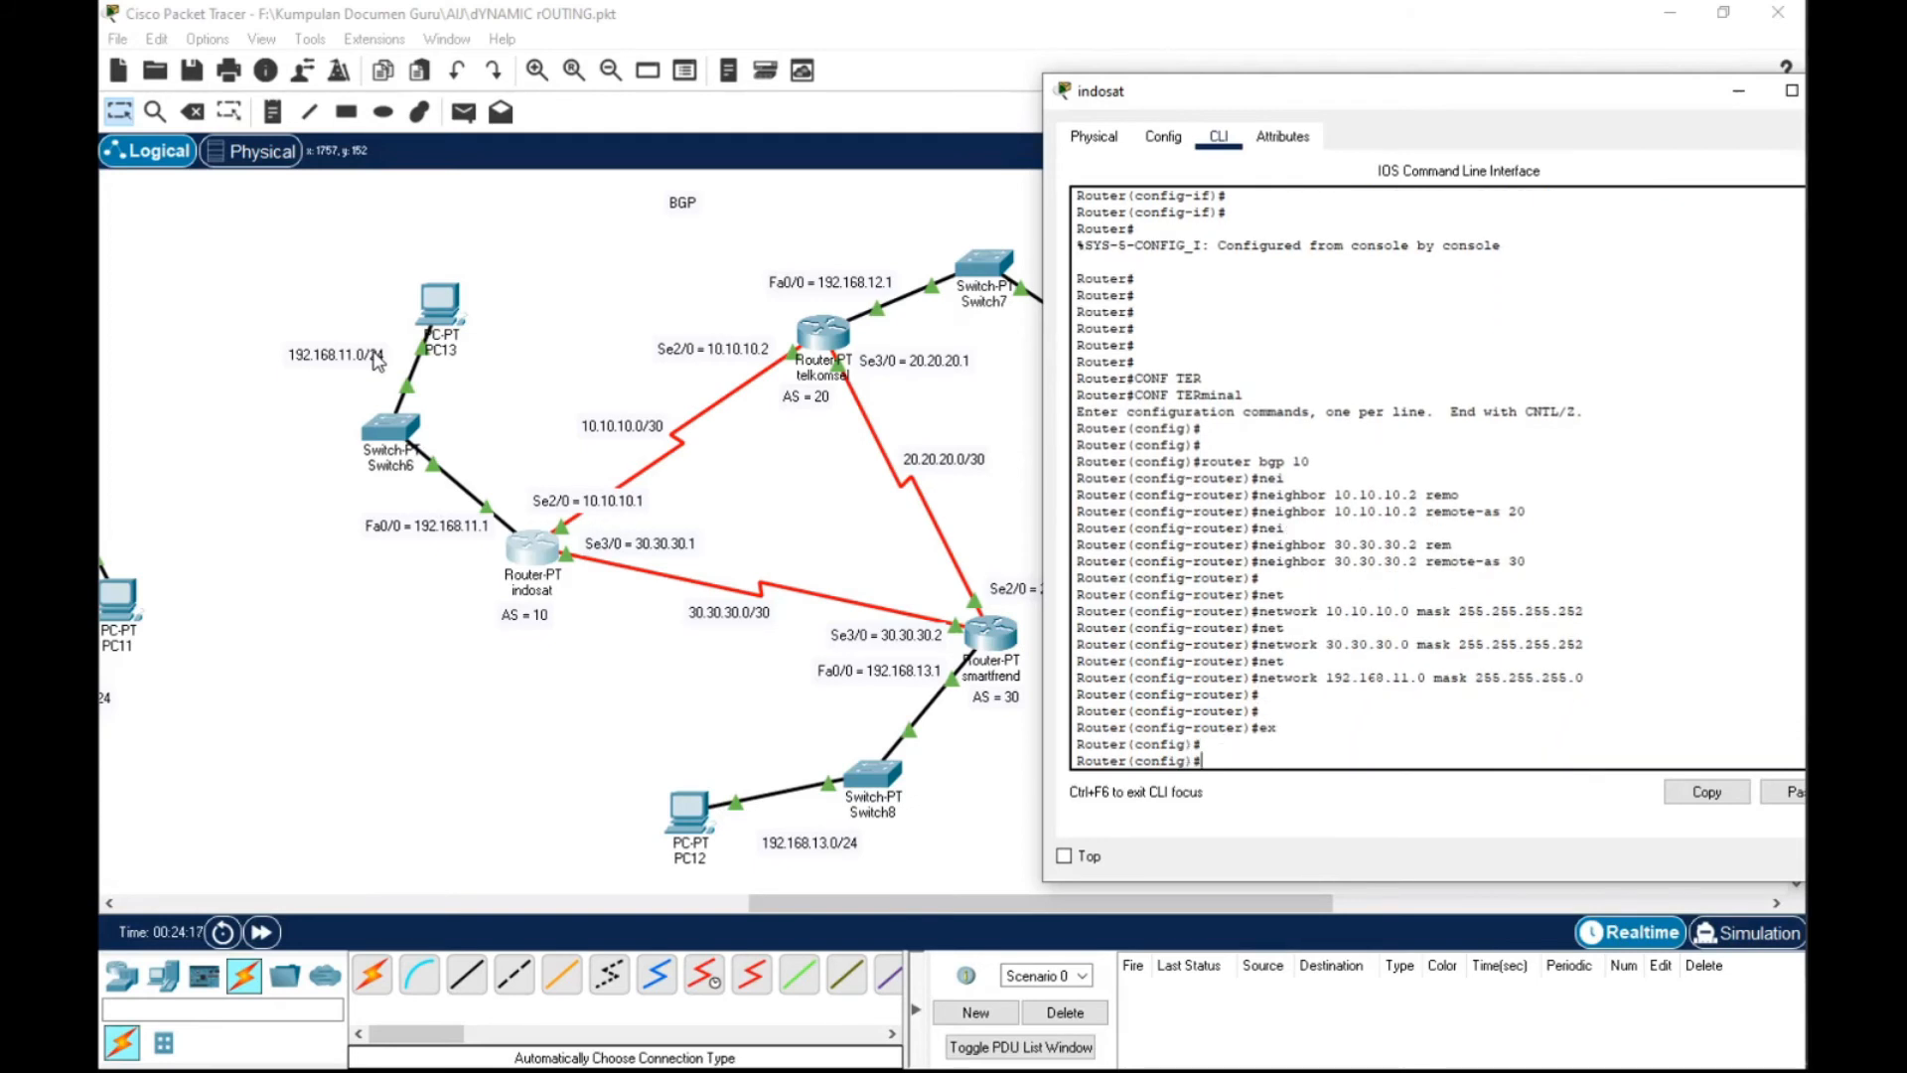
key("Return")
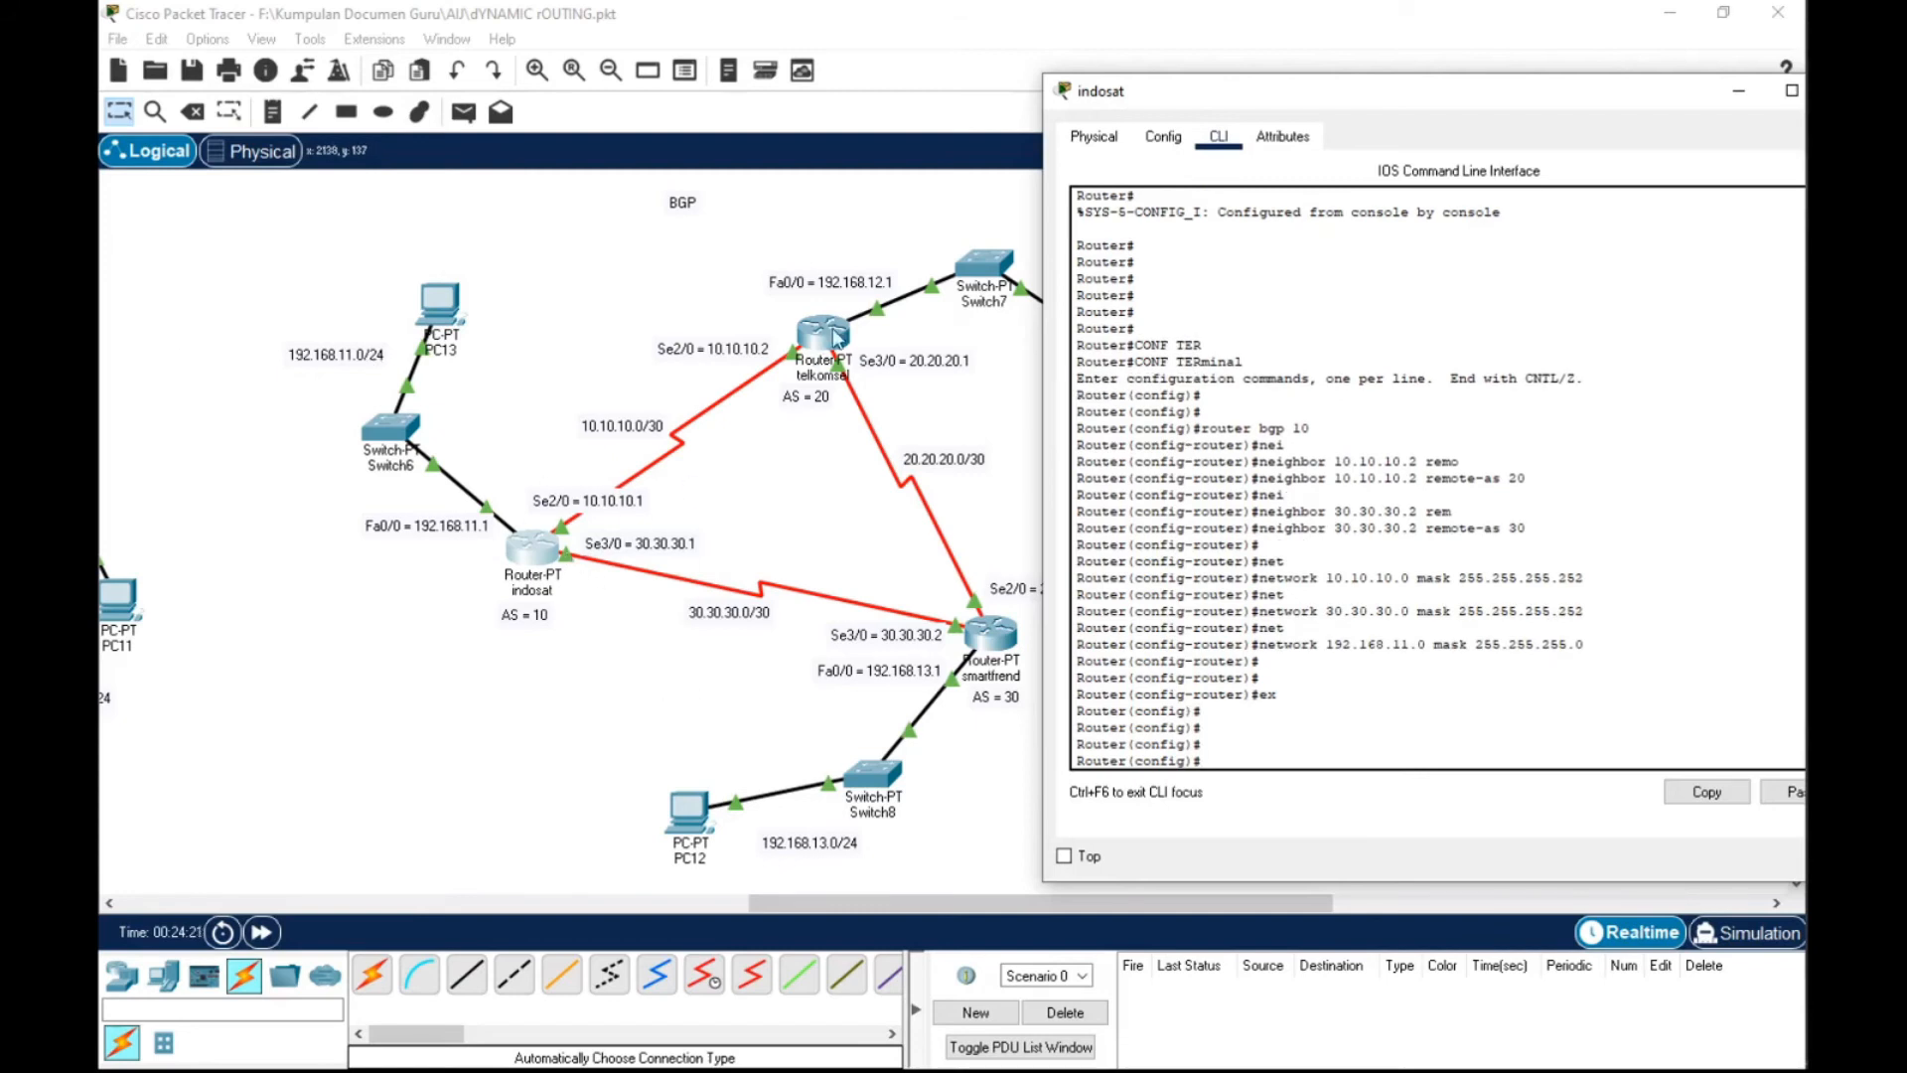
left_click_drag(1563, 103, 1385, 102)
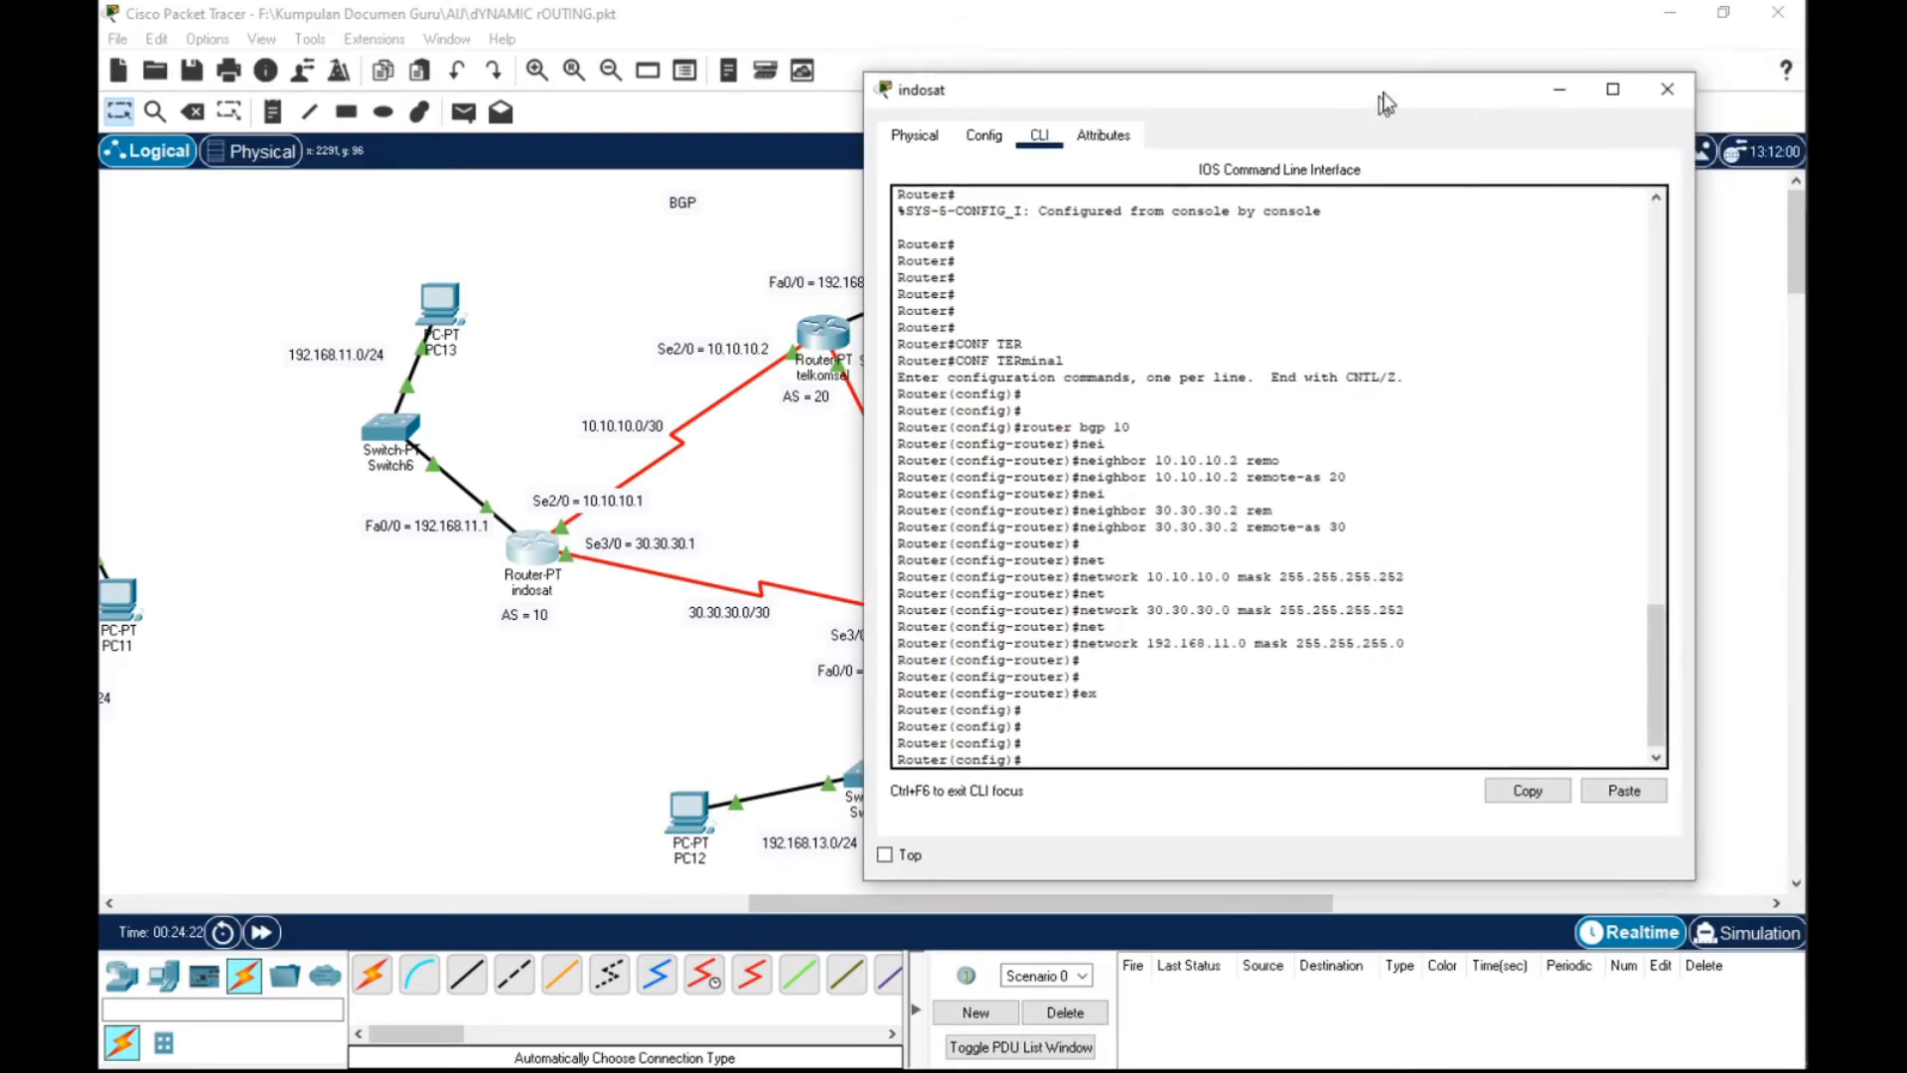
left_click(1667, 89)
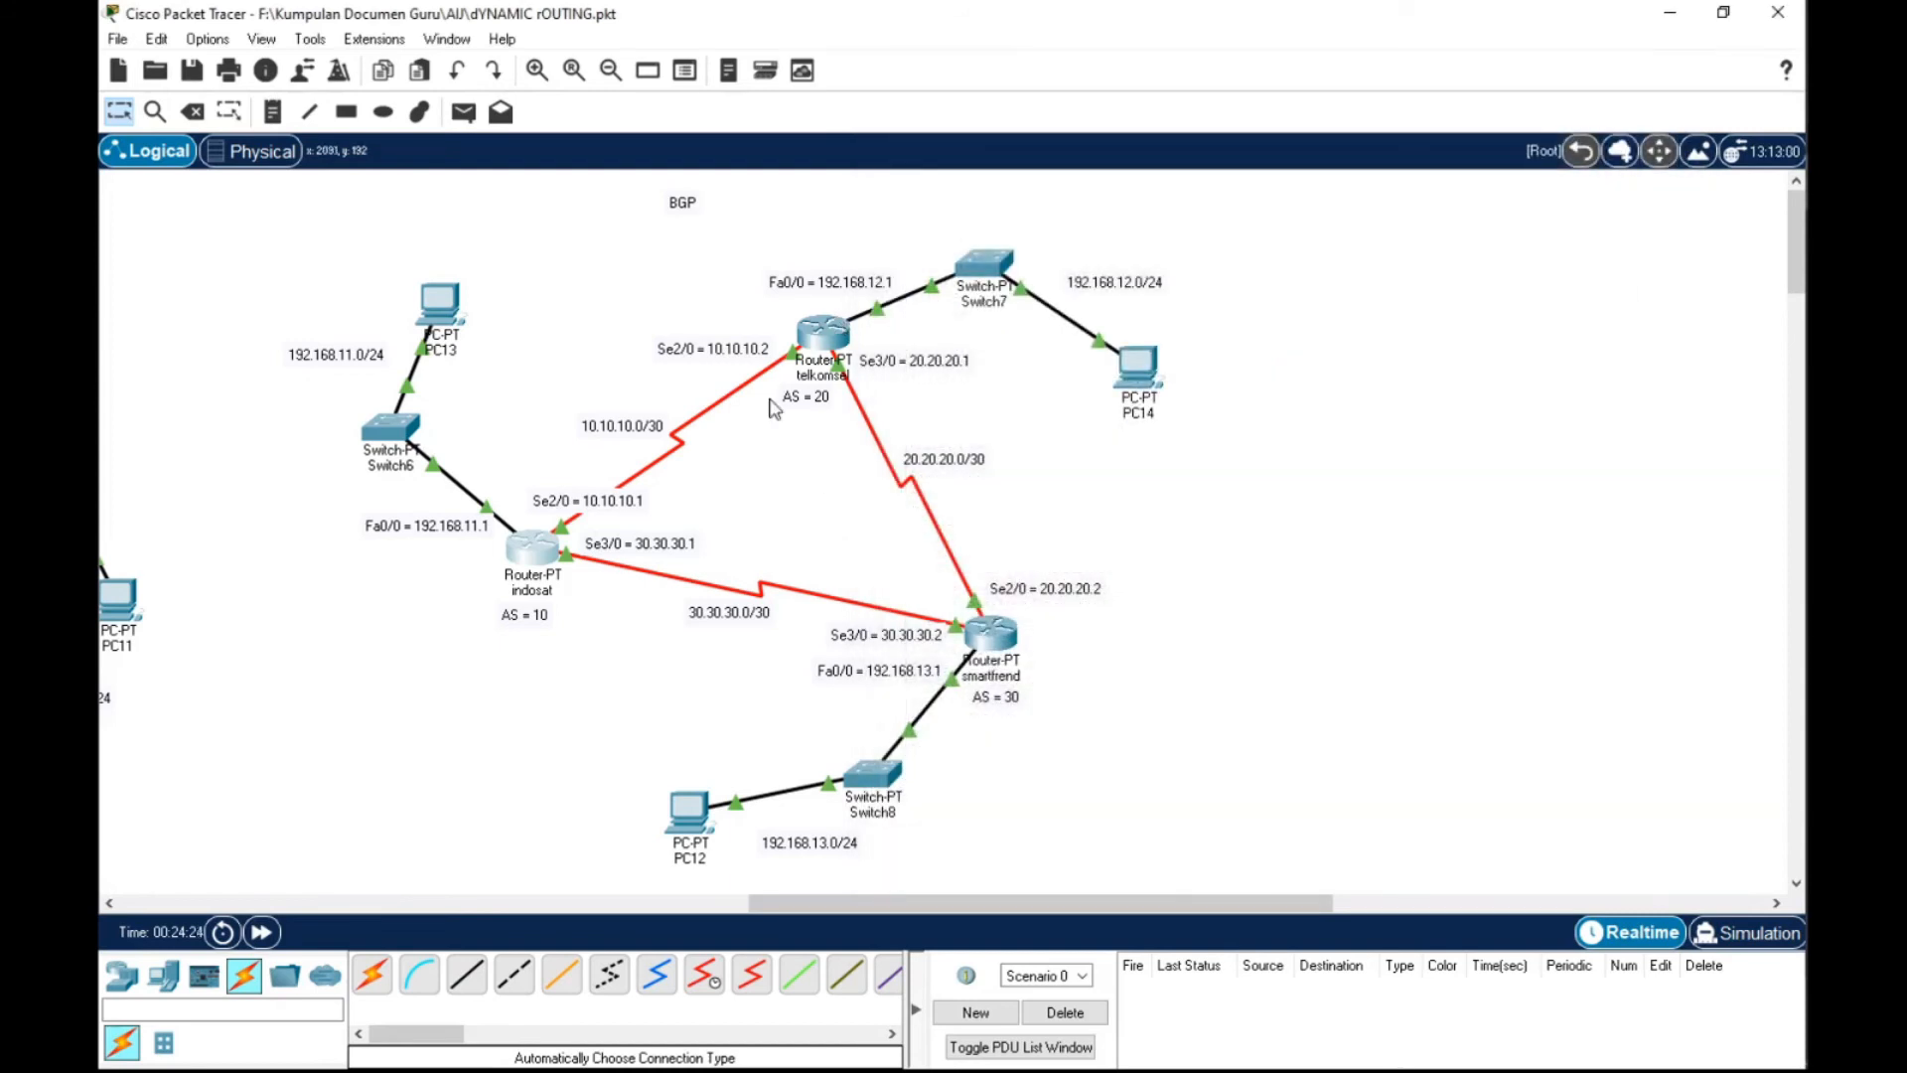
Open telkomsel's command line beside the topology and leave interface configuration mode for the privileged EXEC prompt
left_click(823, 339)
left_click_drag(858, 147, 1288, 92)
left_click(1129, 120)
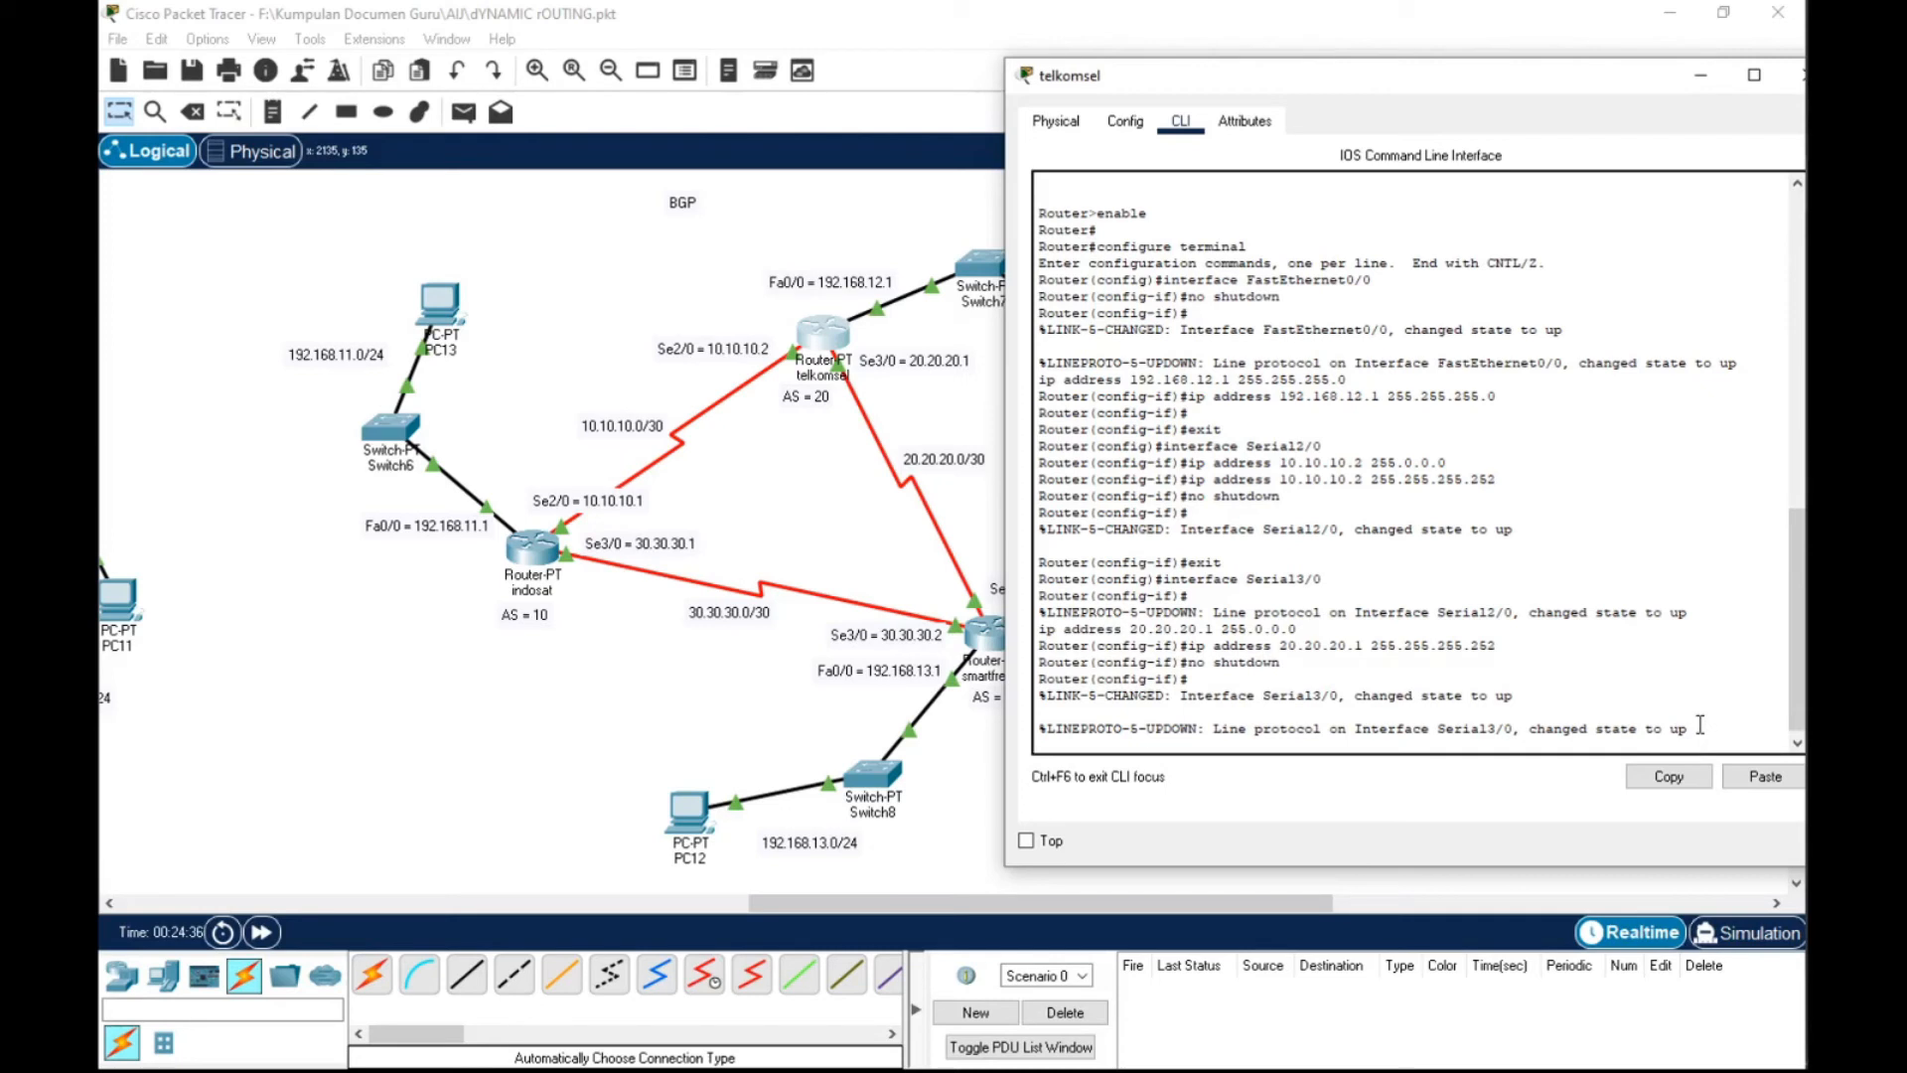
key("Return")
key("Return")
key("Return")
key("Return")
key("Return")
key("ctrl+z")
key("Return")
key("Return")
key("Return")
key("Return")
key("Return")
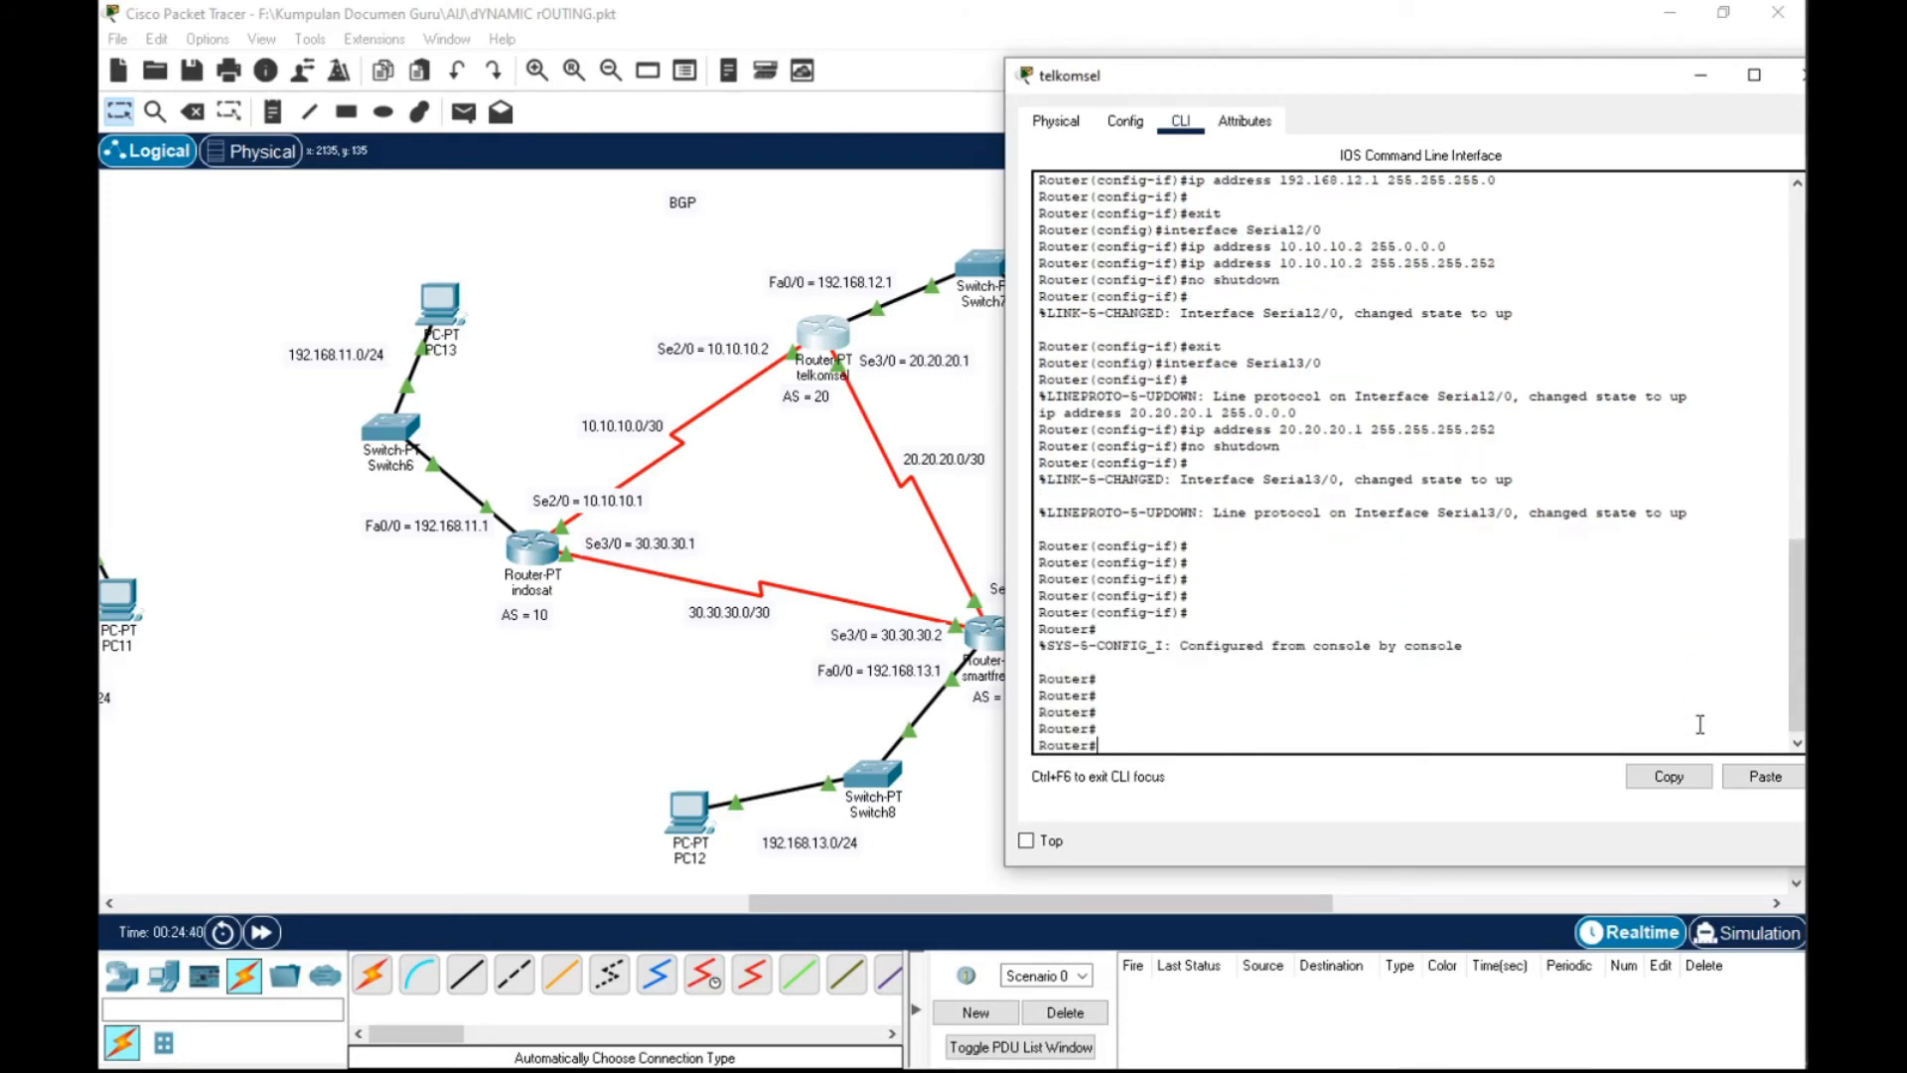
Enter global configuration mode on telkomsel and start a BGP routing process with AS number 20
type("co")
type("ter")
key("Tab")
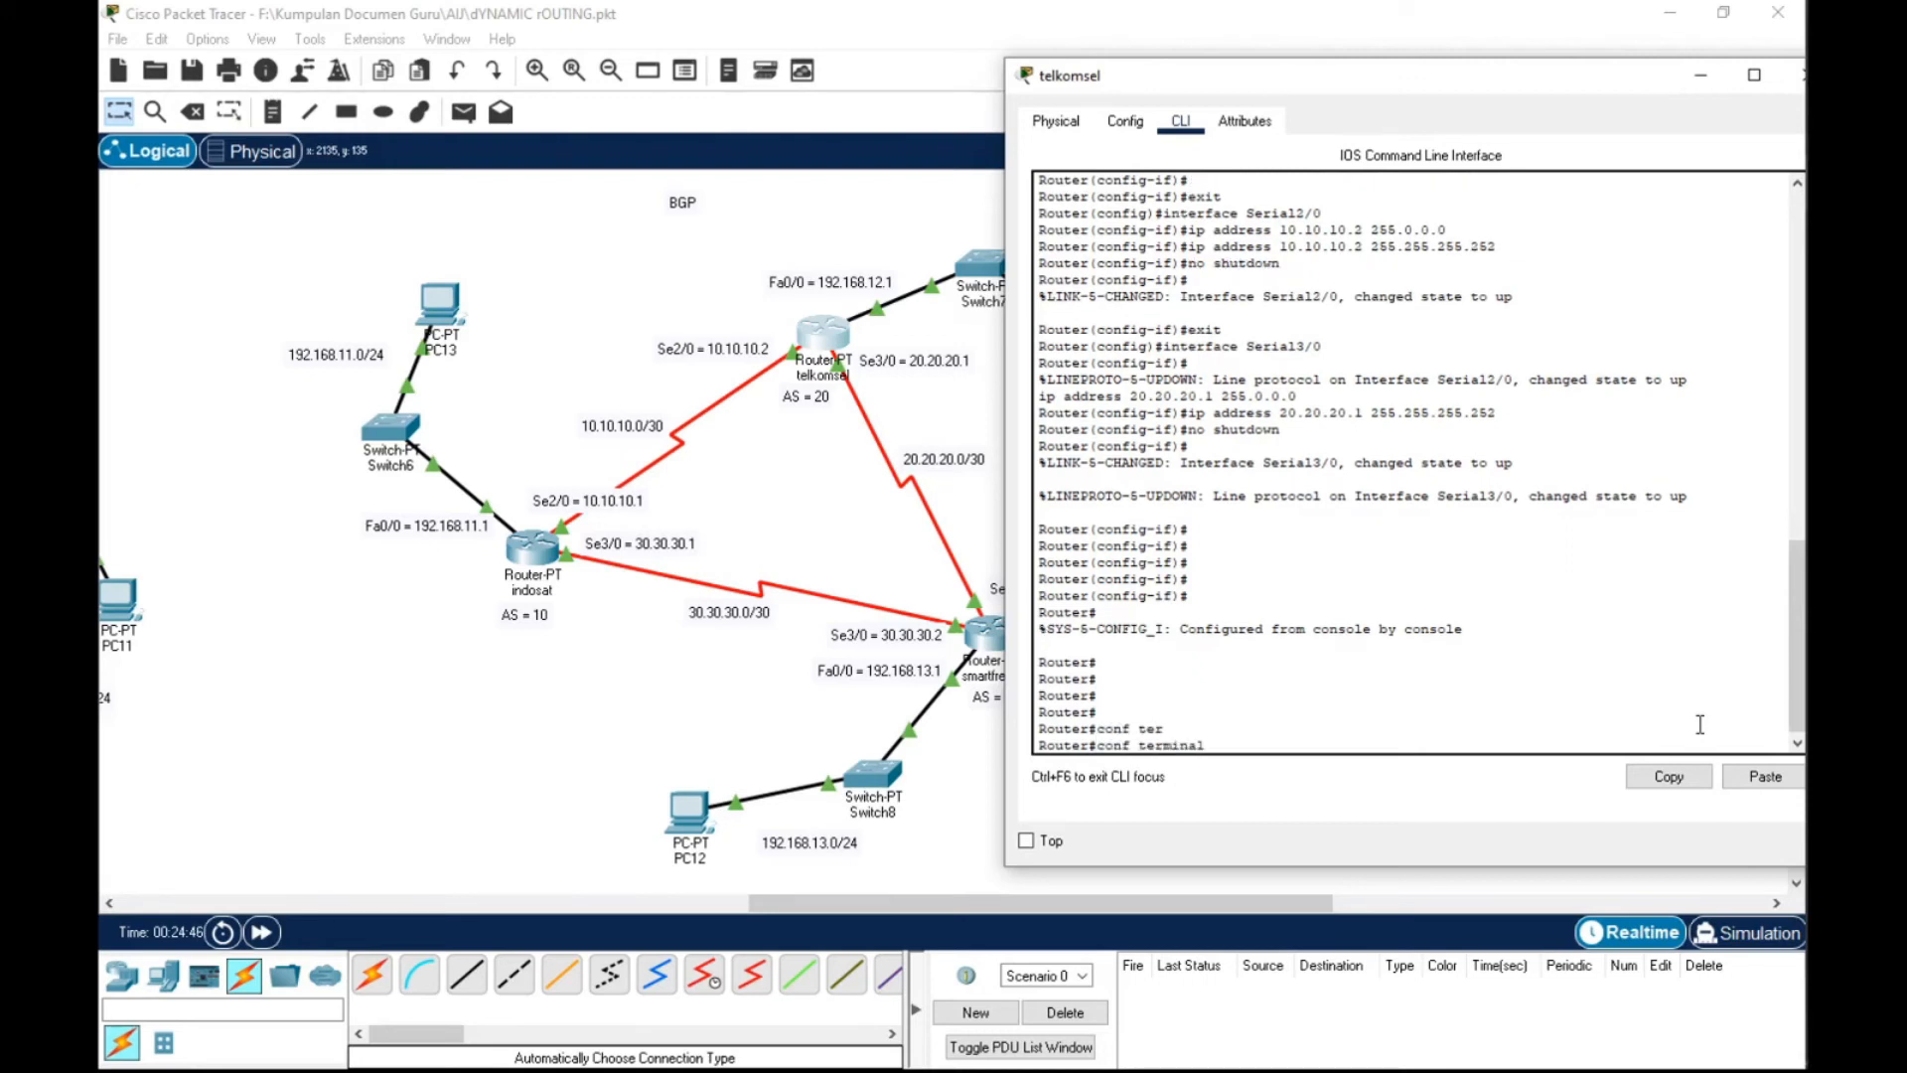
key("Return")
key("Return")
key("Return")
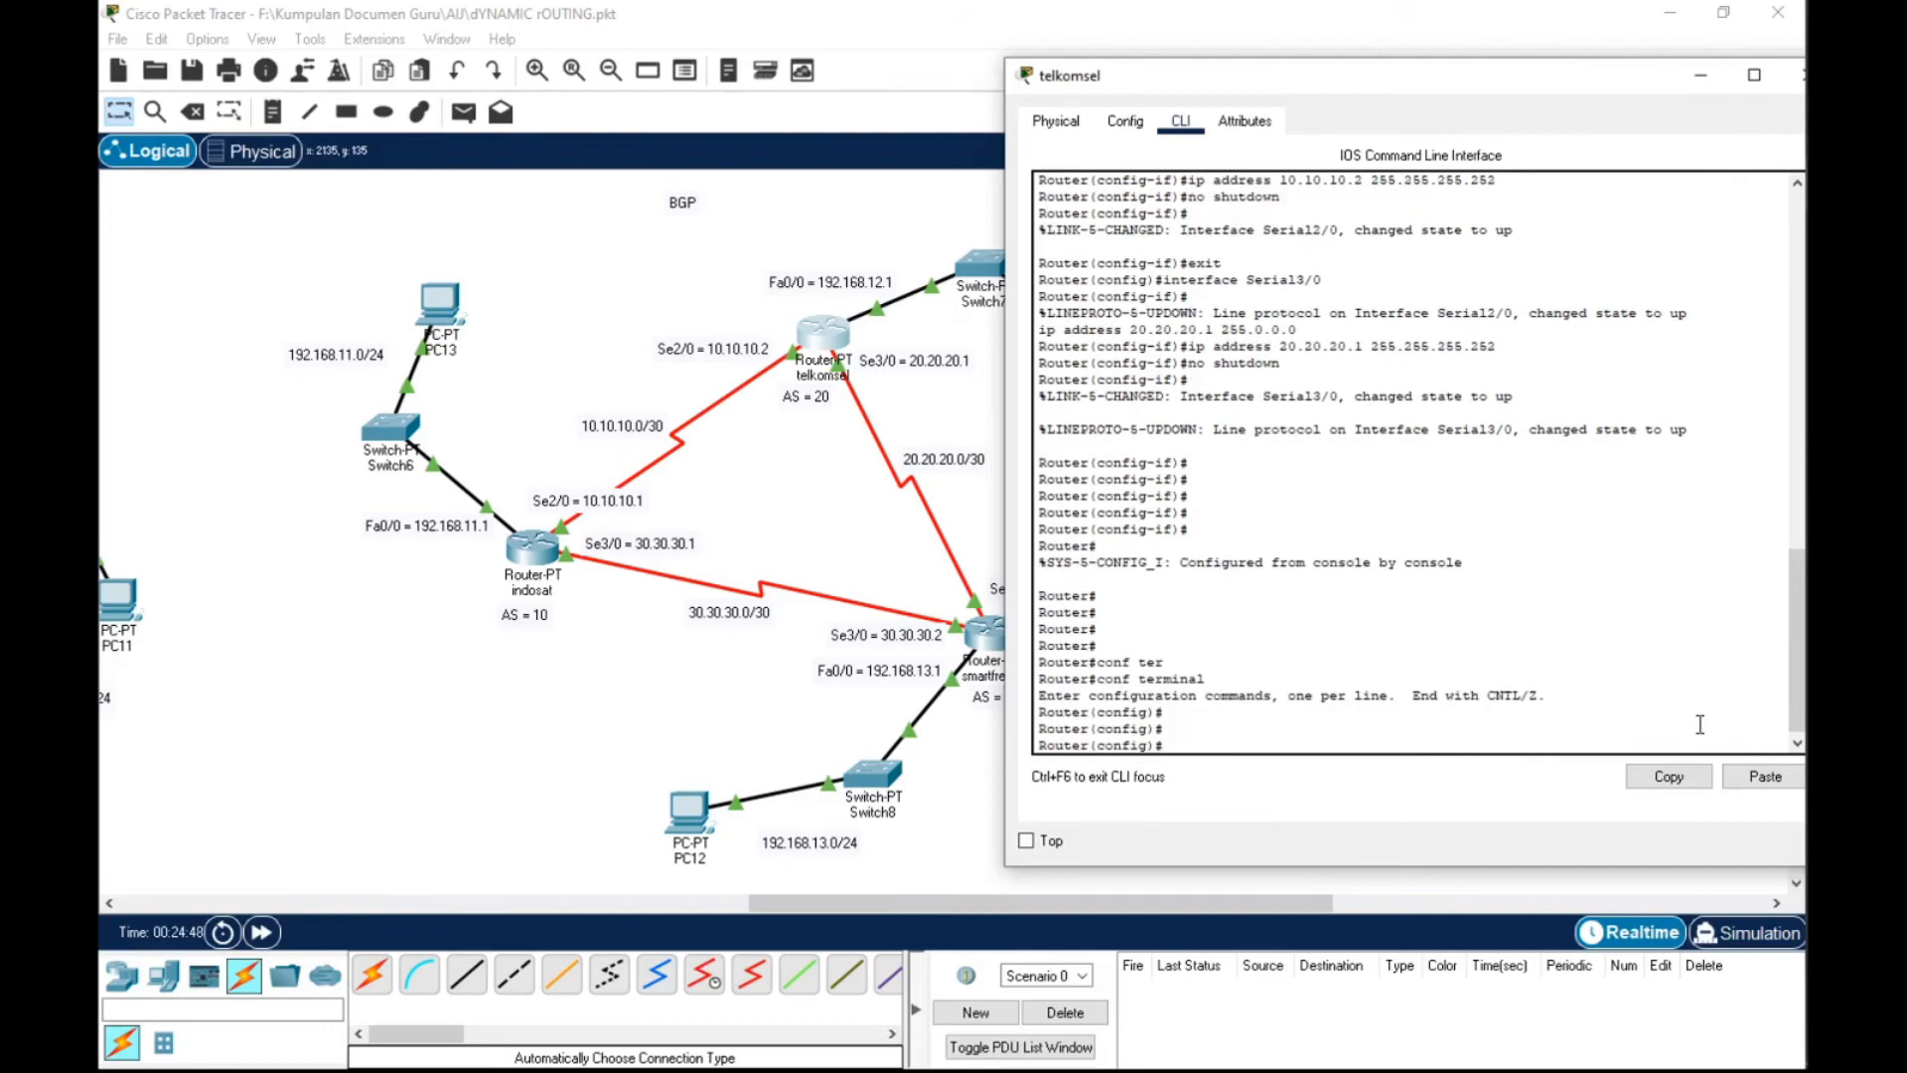
type("router bgp 20")
key("Return")
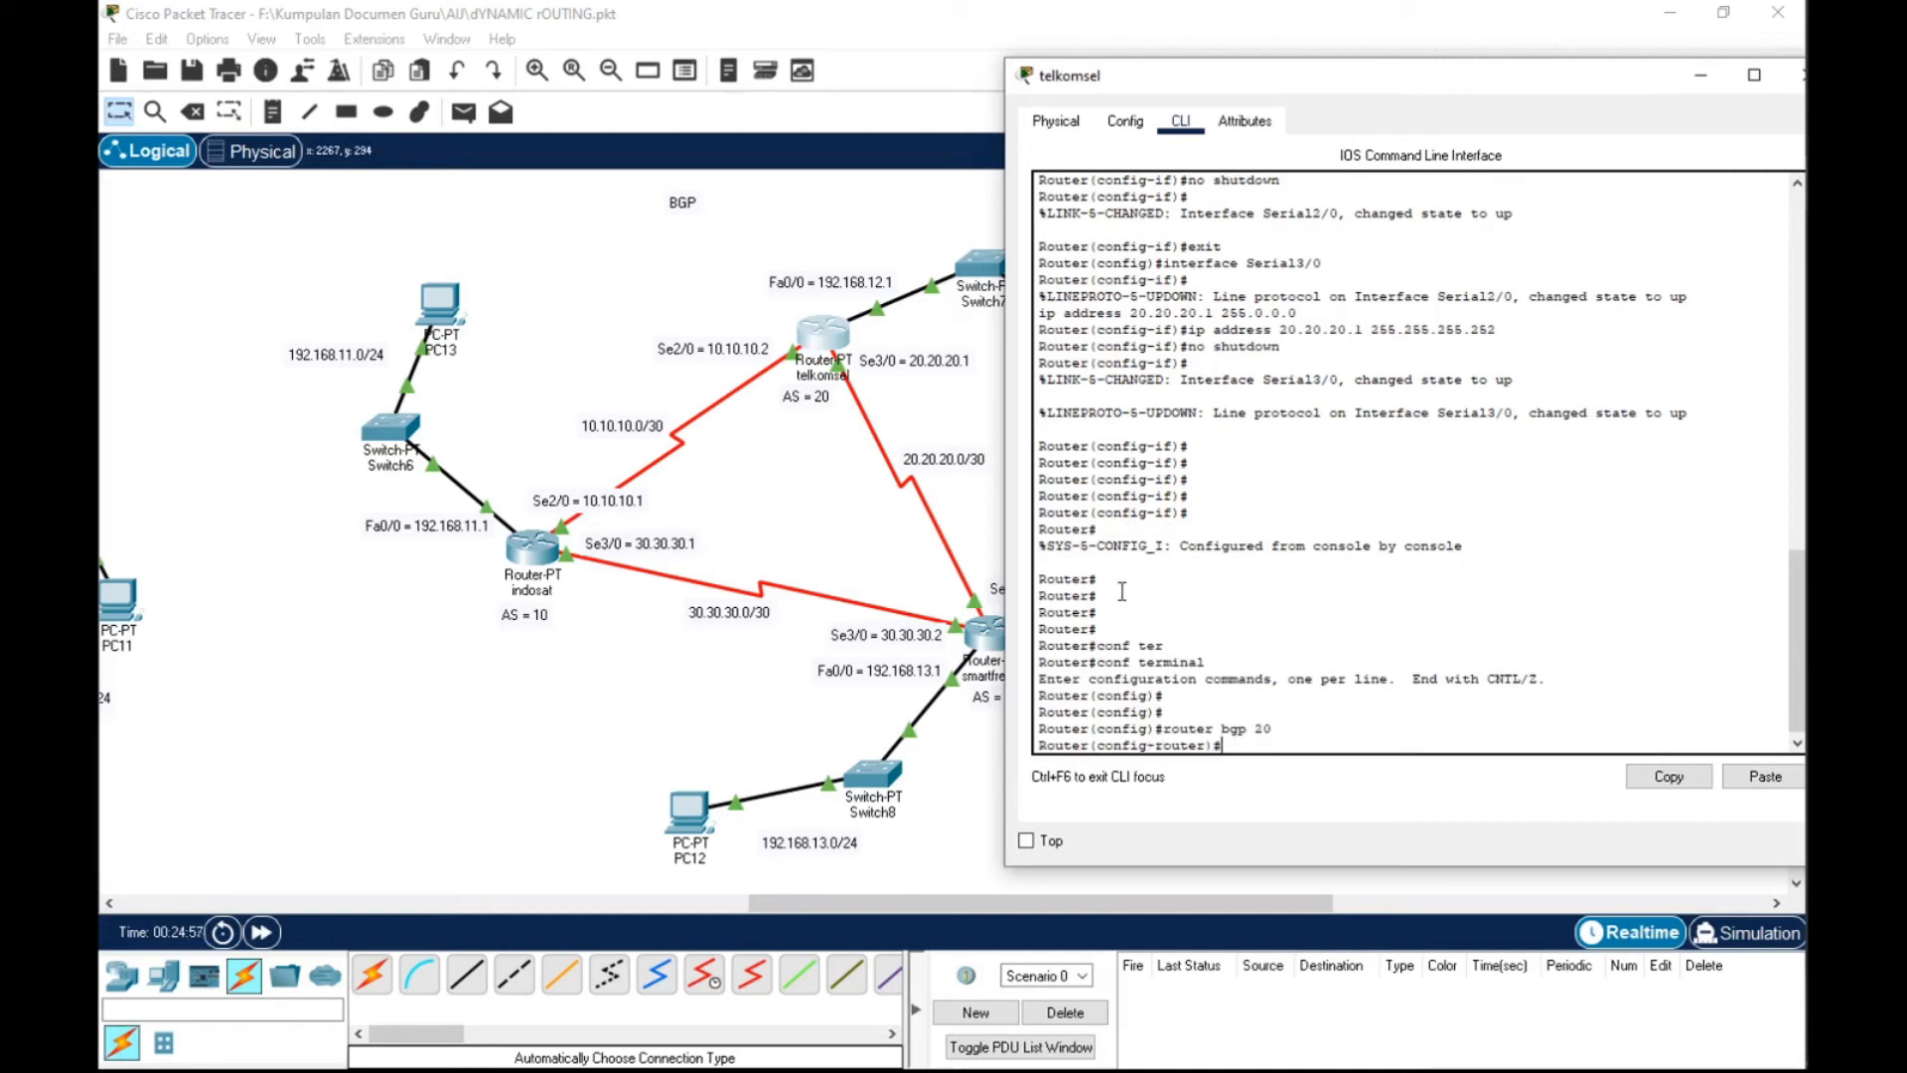
Add indosat as a BGP neighbor on telkomsel with address 10.10.10.1 and remote AS 10
type("nei")
key("Tab")
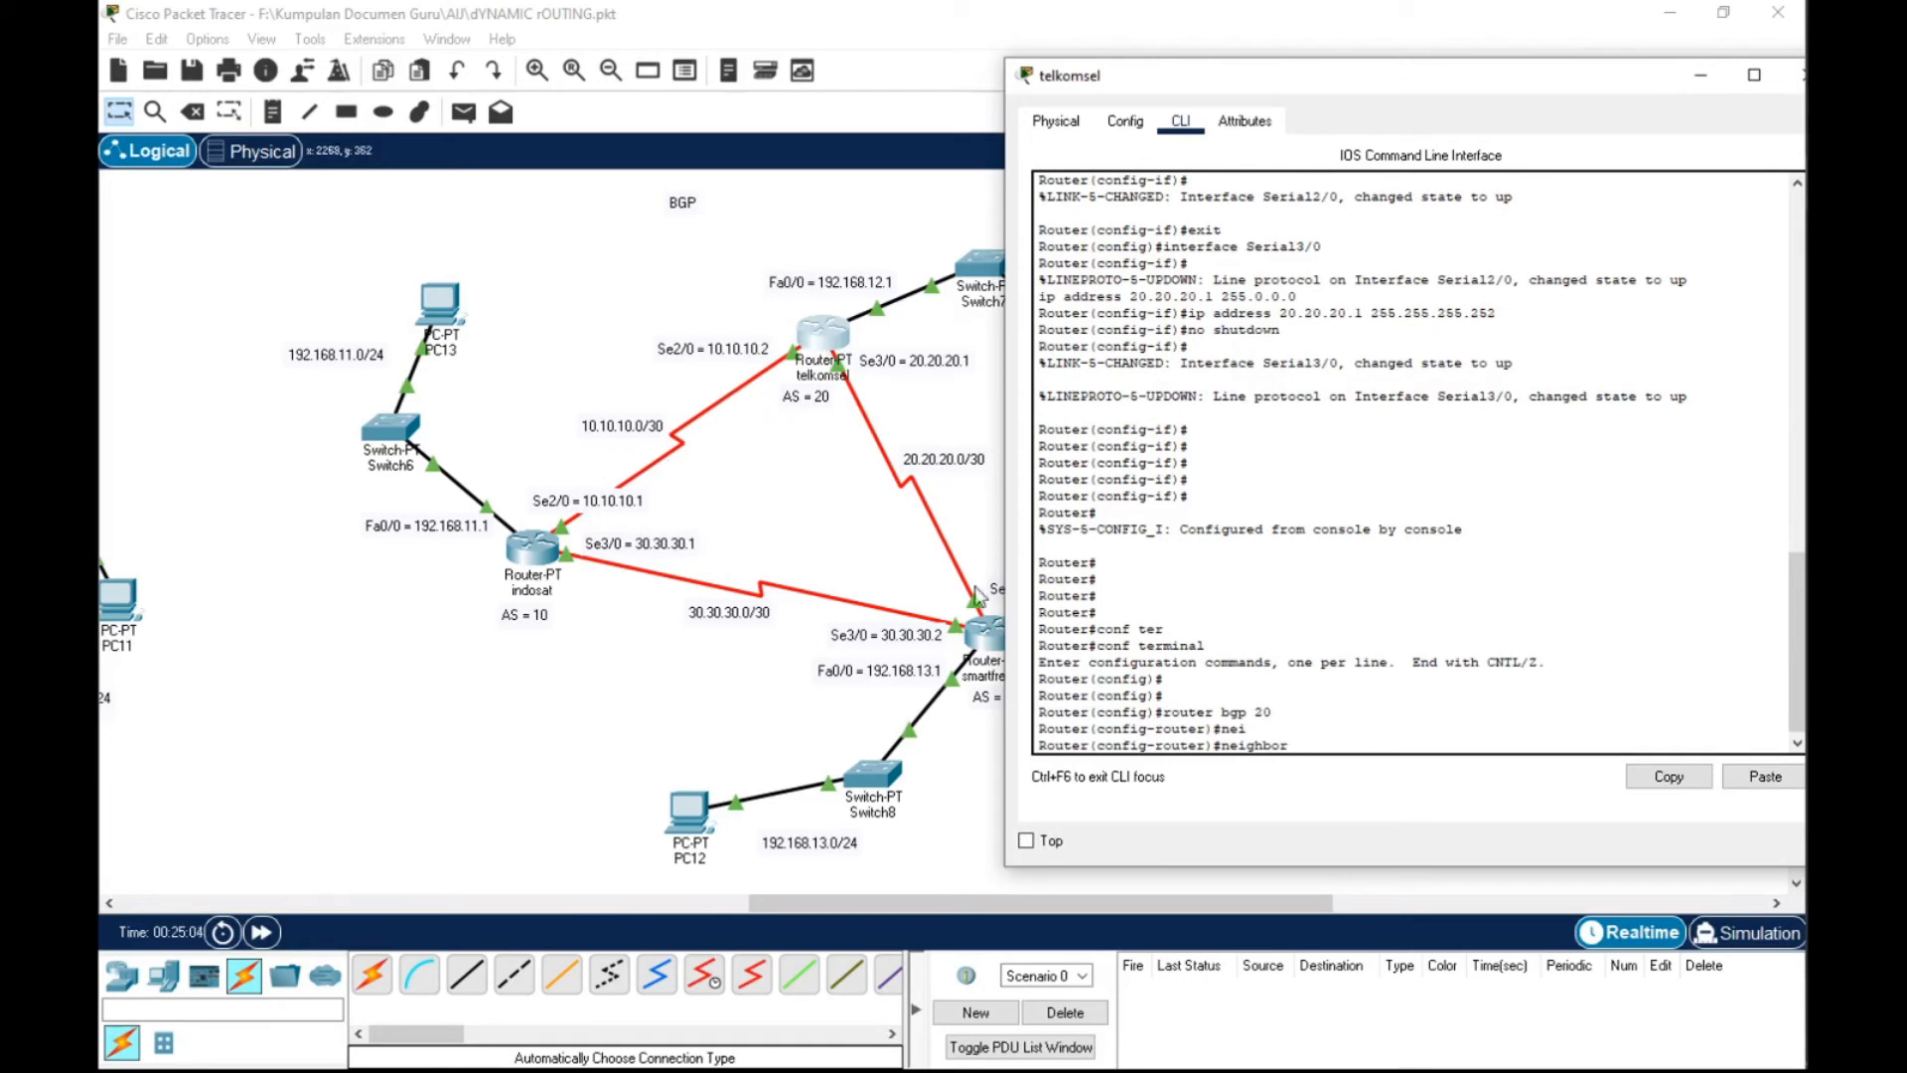
type("10.10.10.")
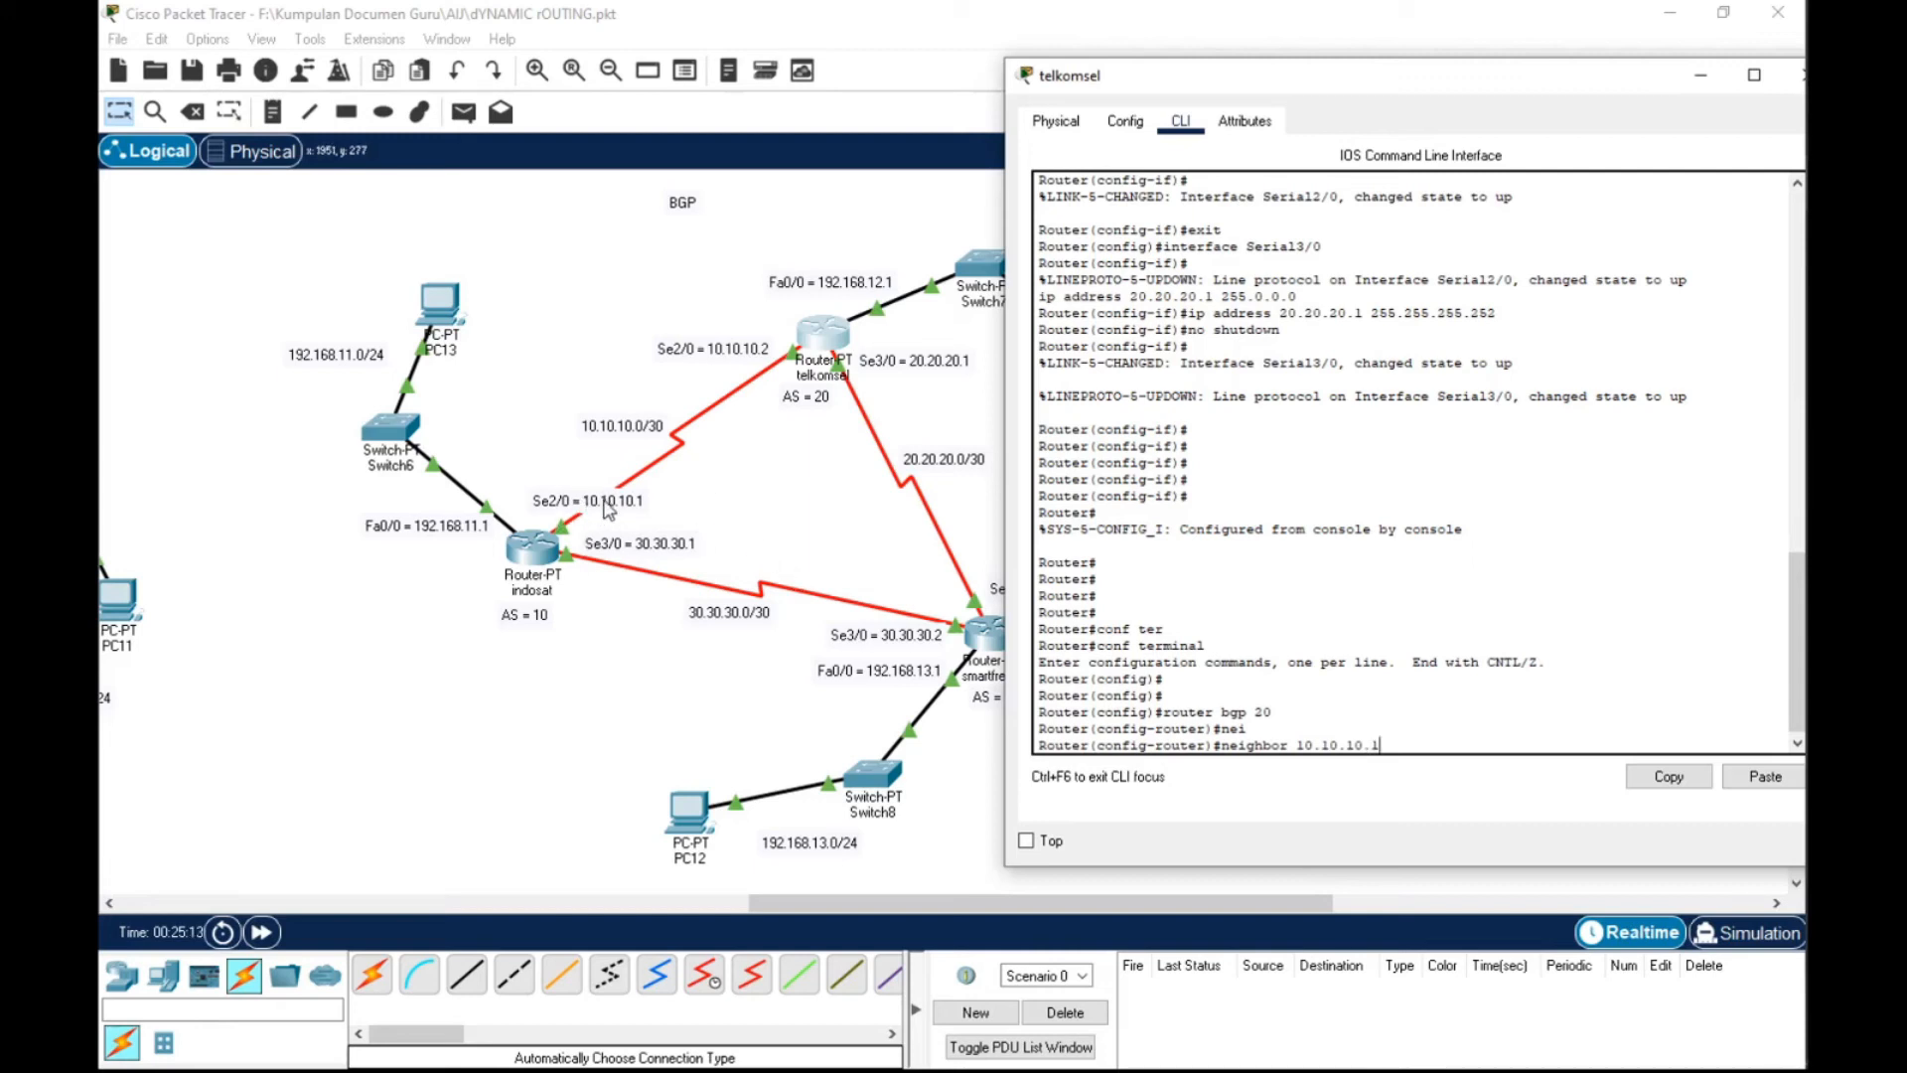
type("1 re")
key("Tab")
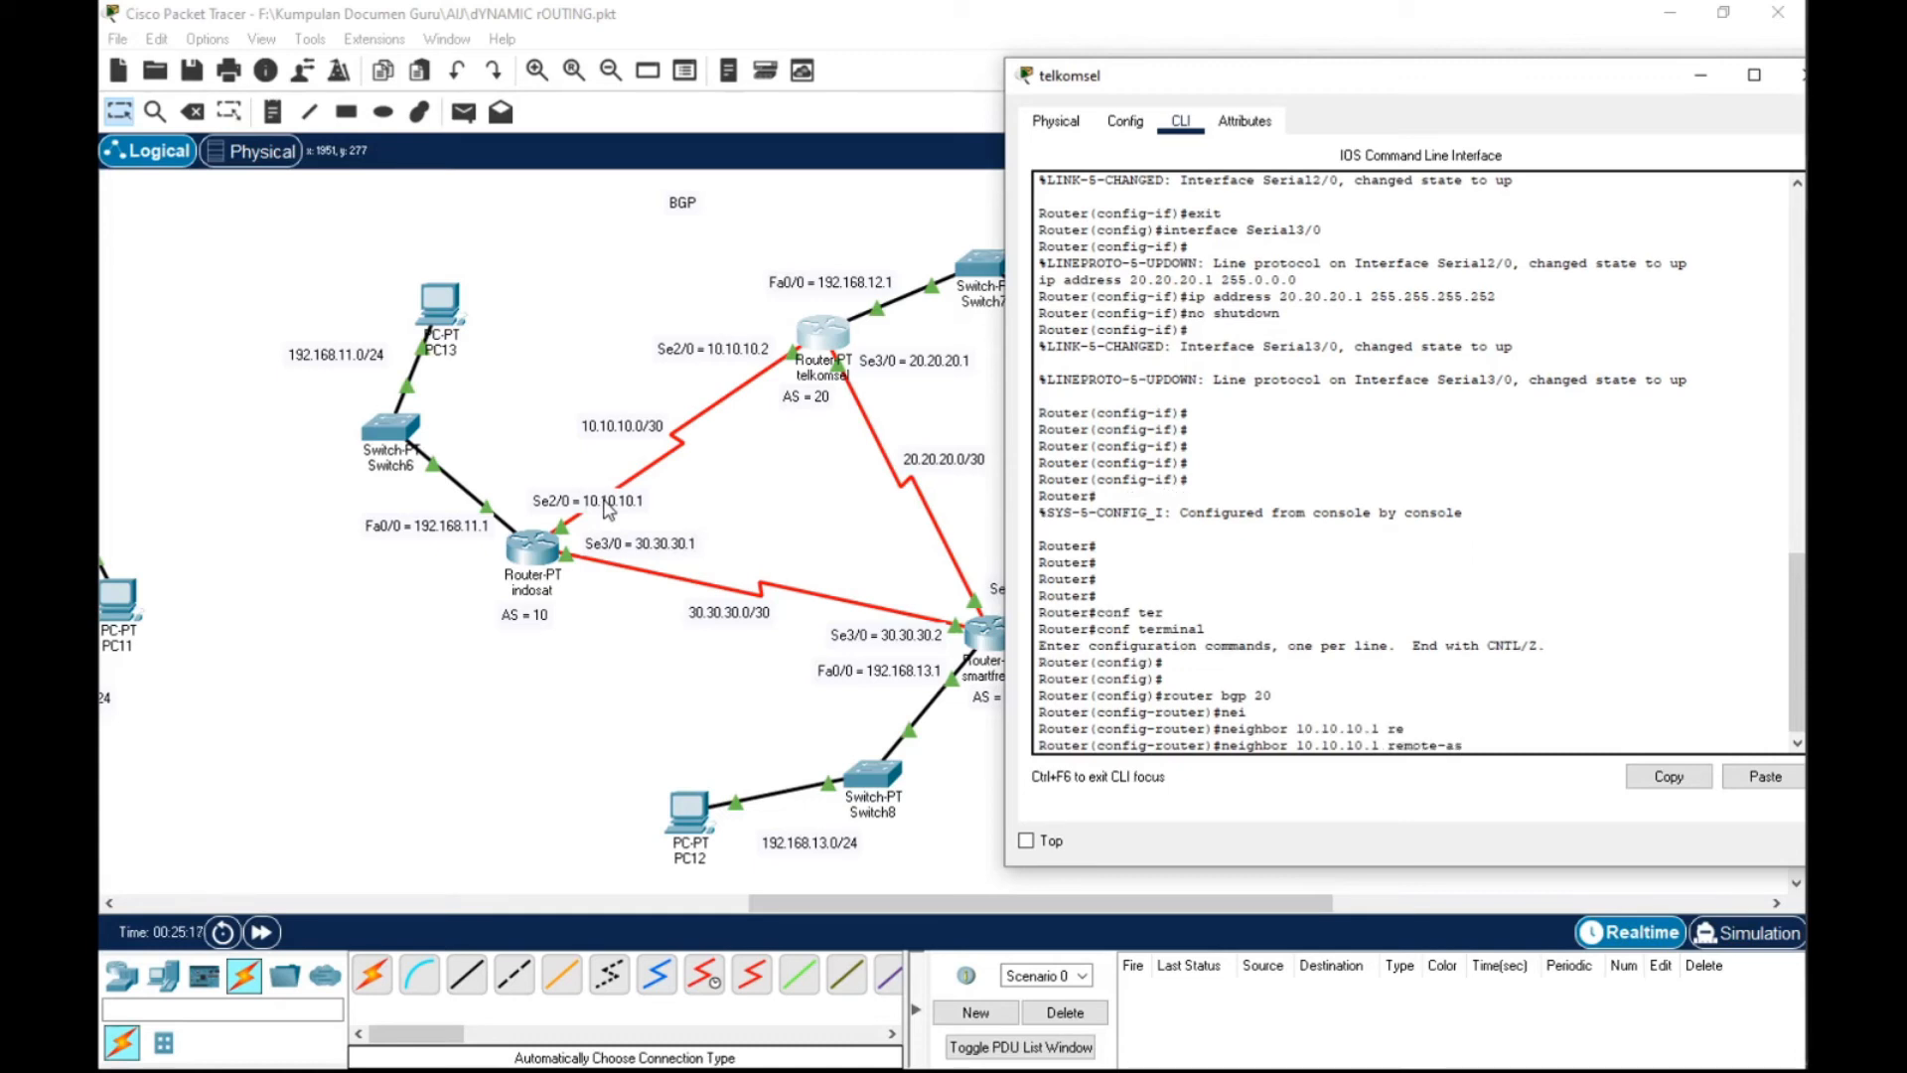
type("10")
key("Return")
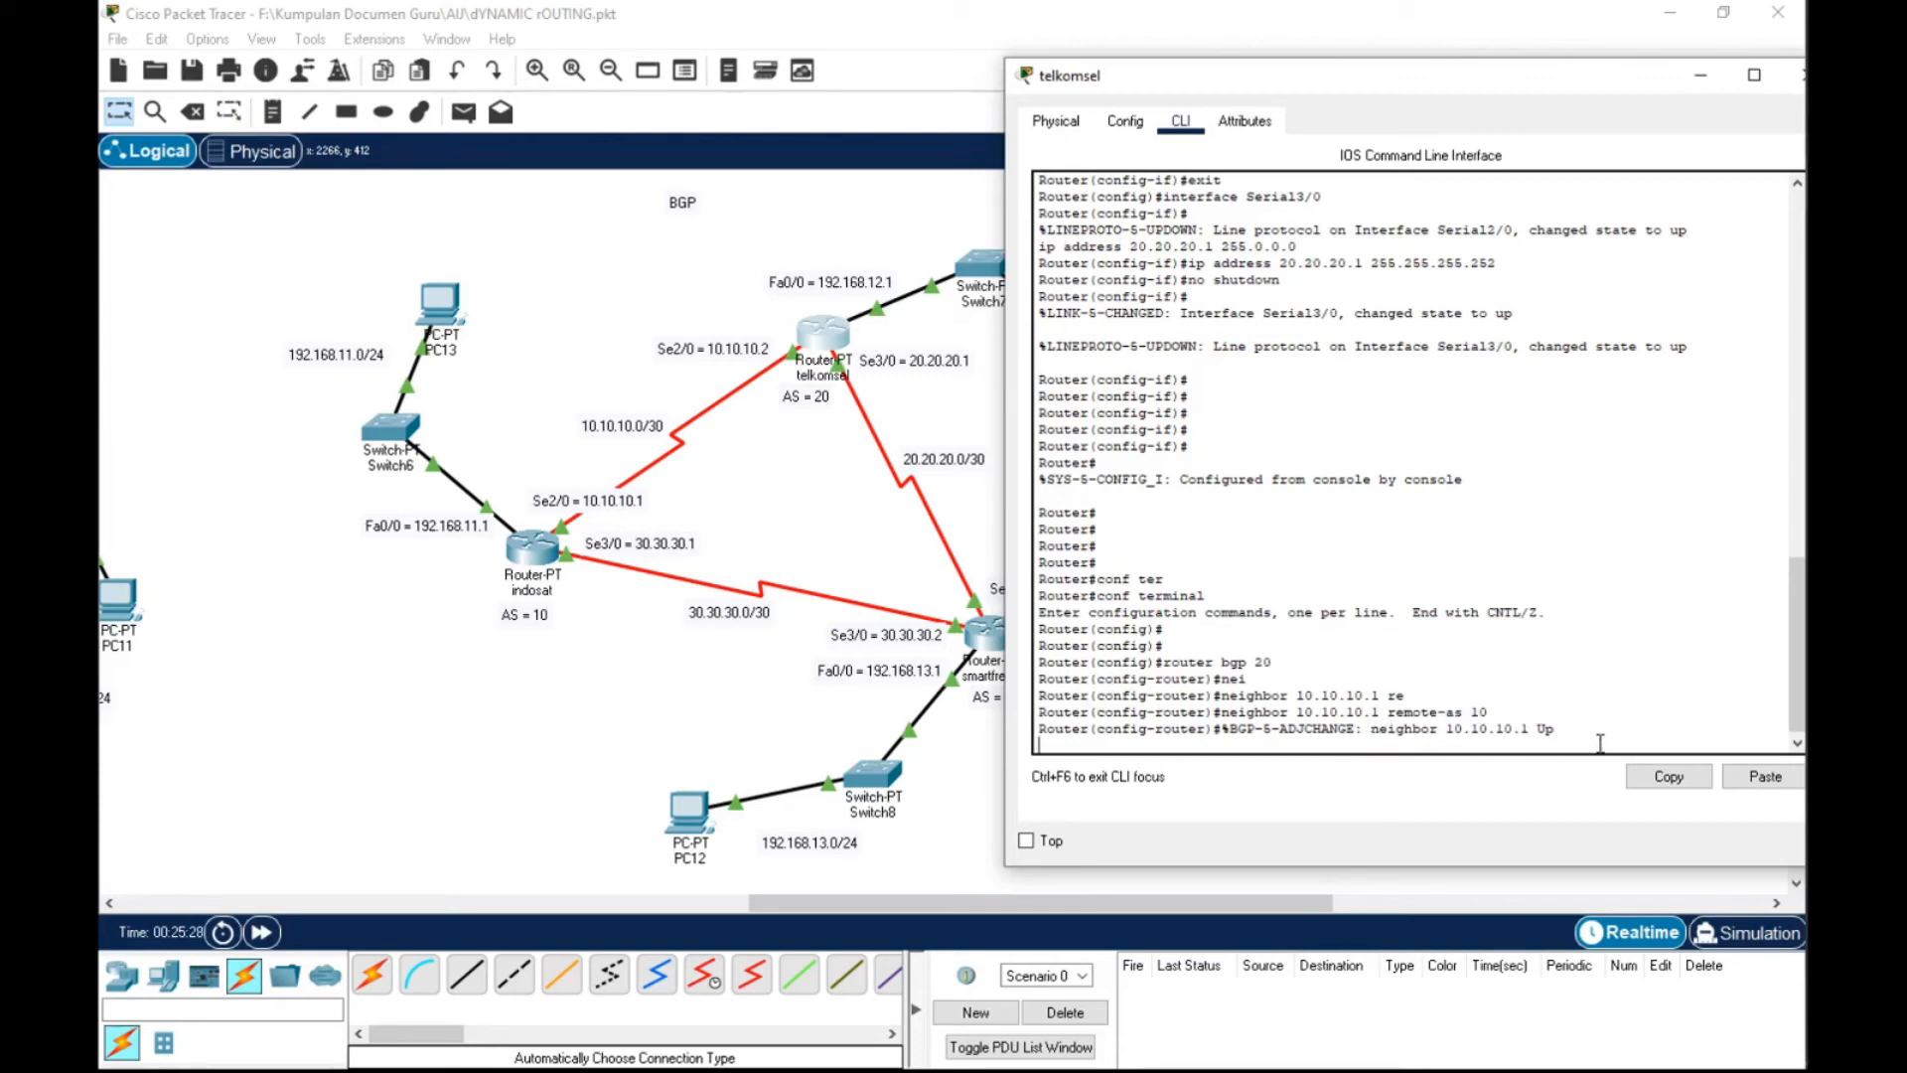
key("Return")
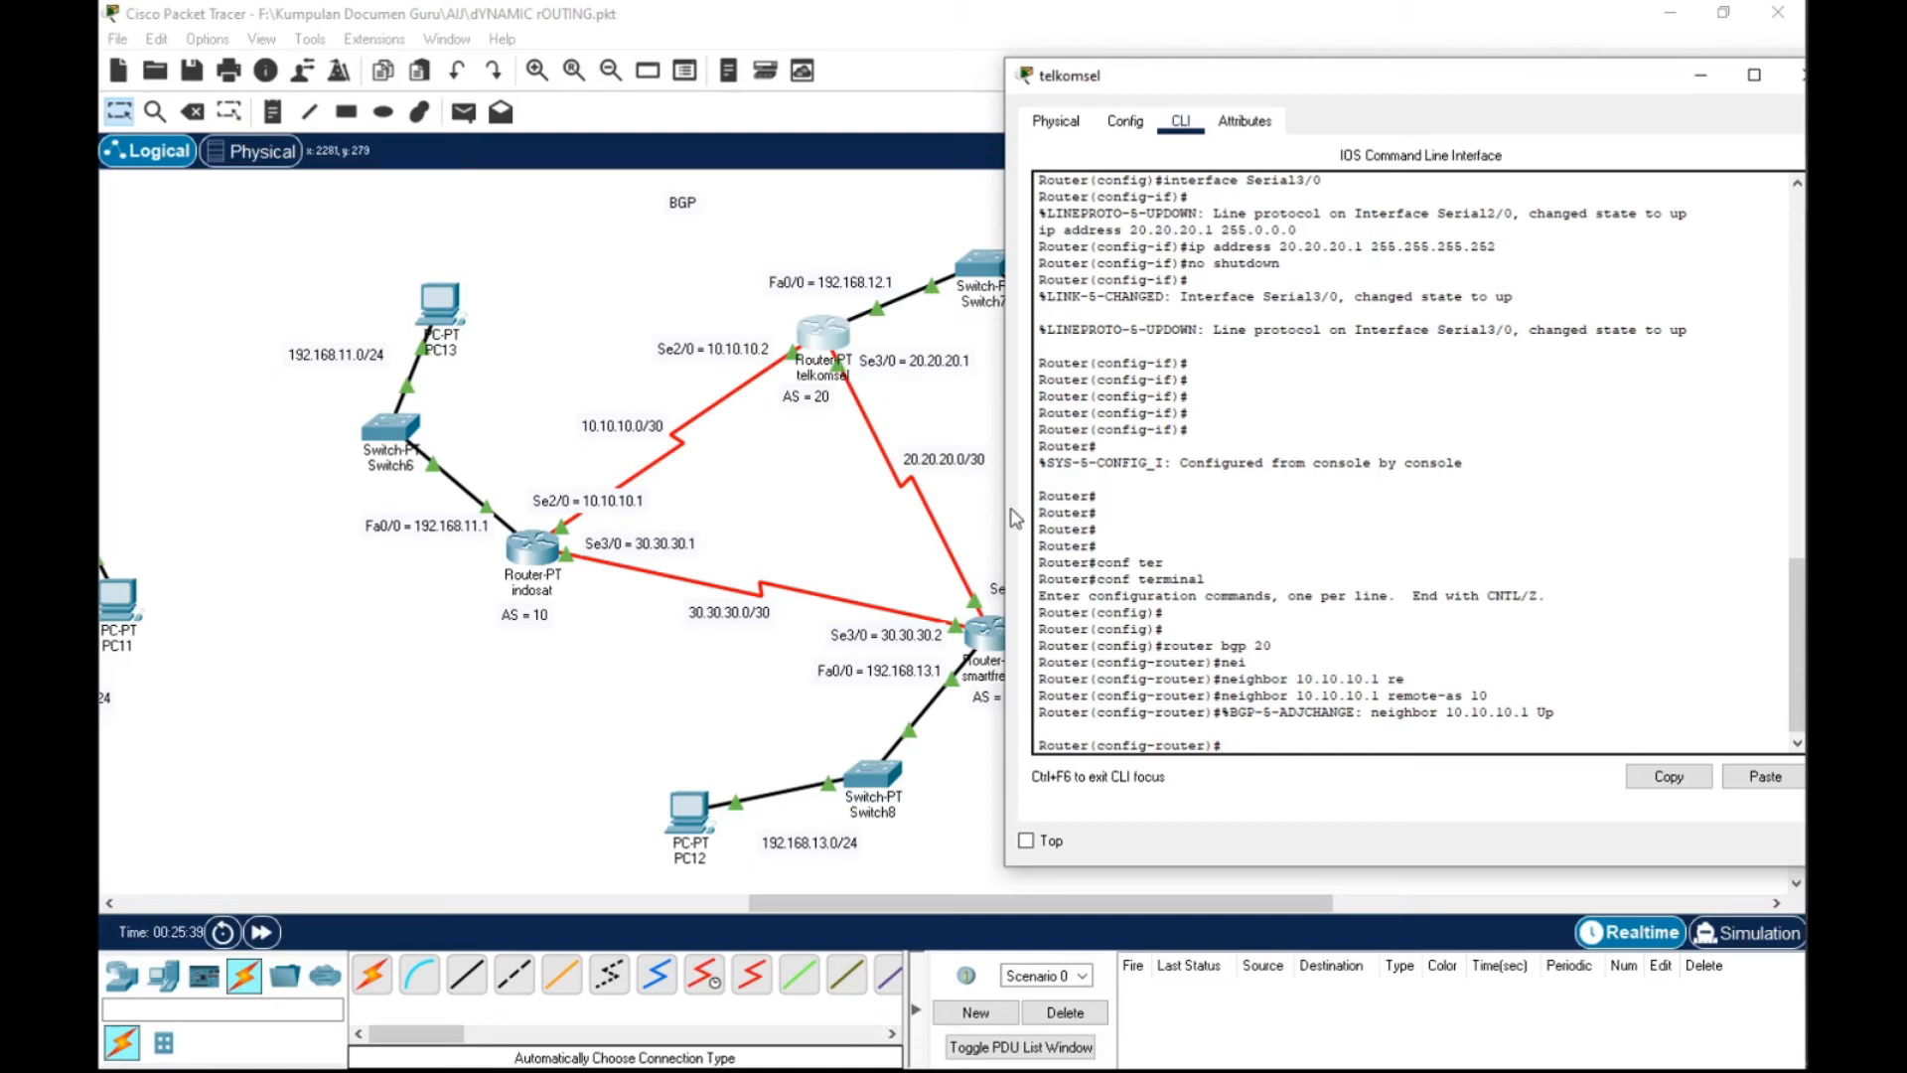
Add smartfrend as a BGP neighbor on telkomsel with address 20.20.20.2 and remote AS 30
type("nei")
key("Tab")
type("20.20.20")
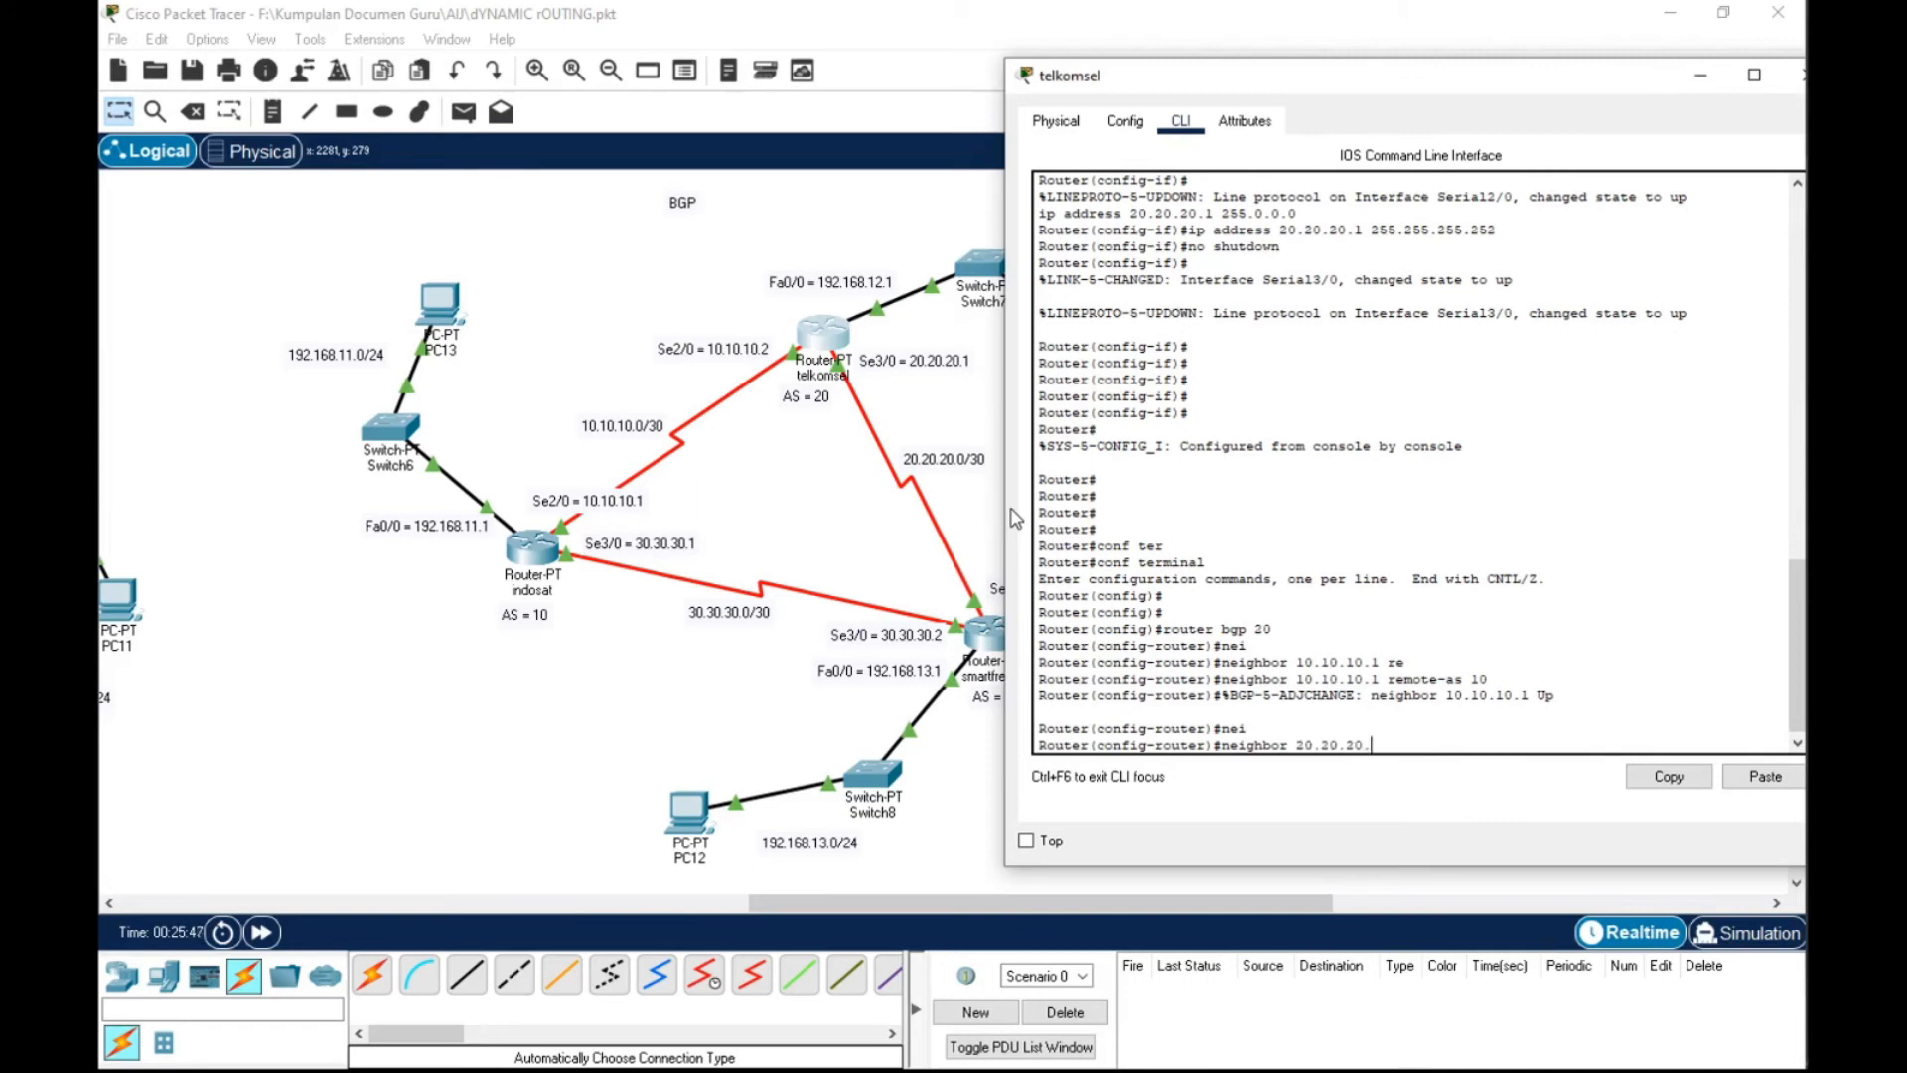
type(".")
left_click_drag(1195, 92, 1309, 93)
type("2 re")
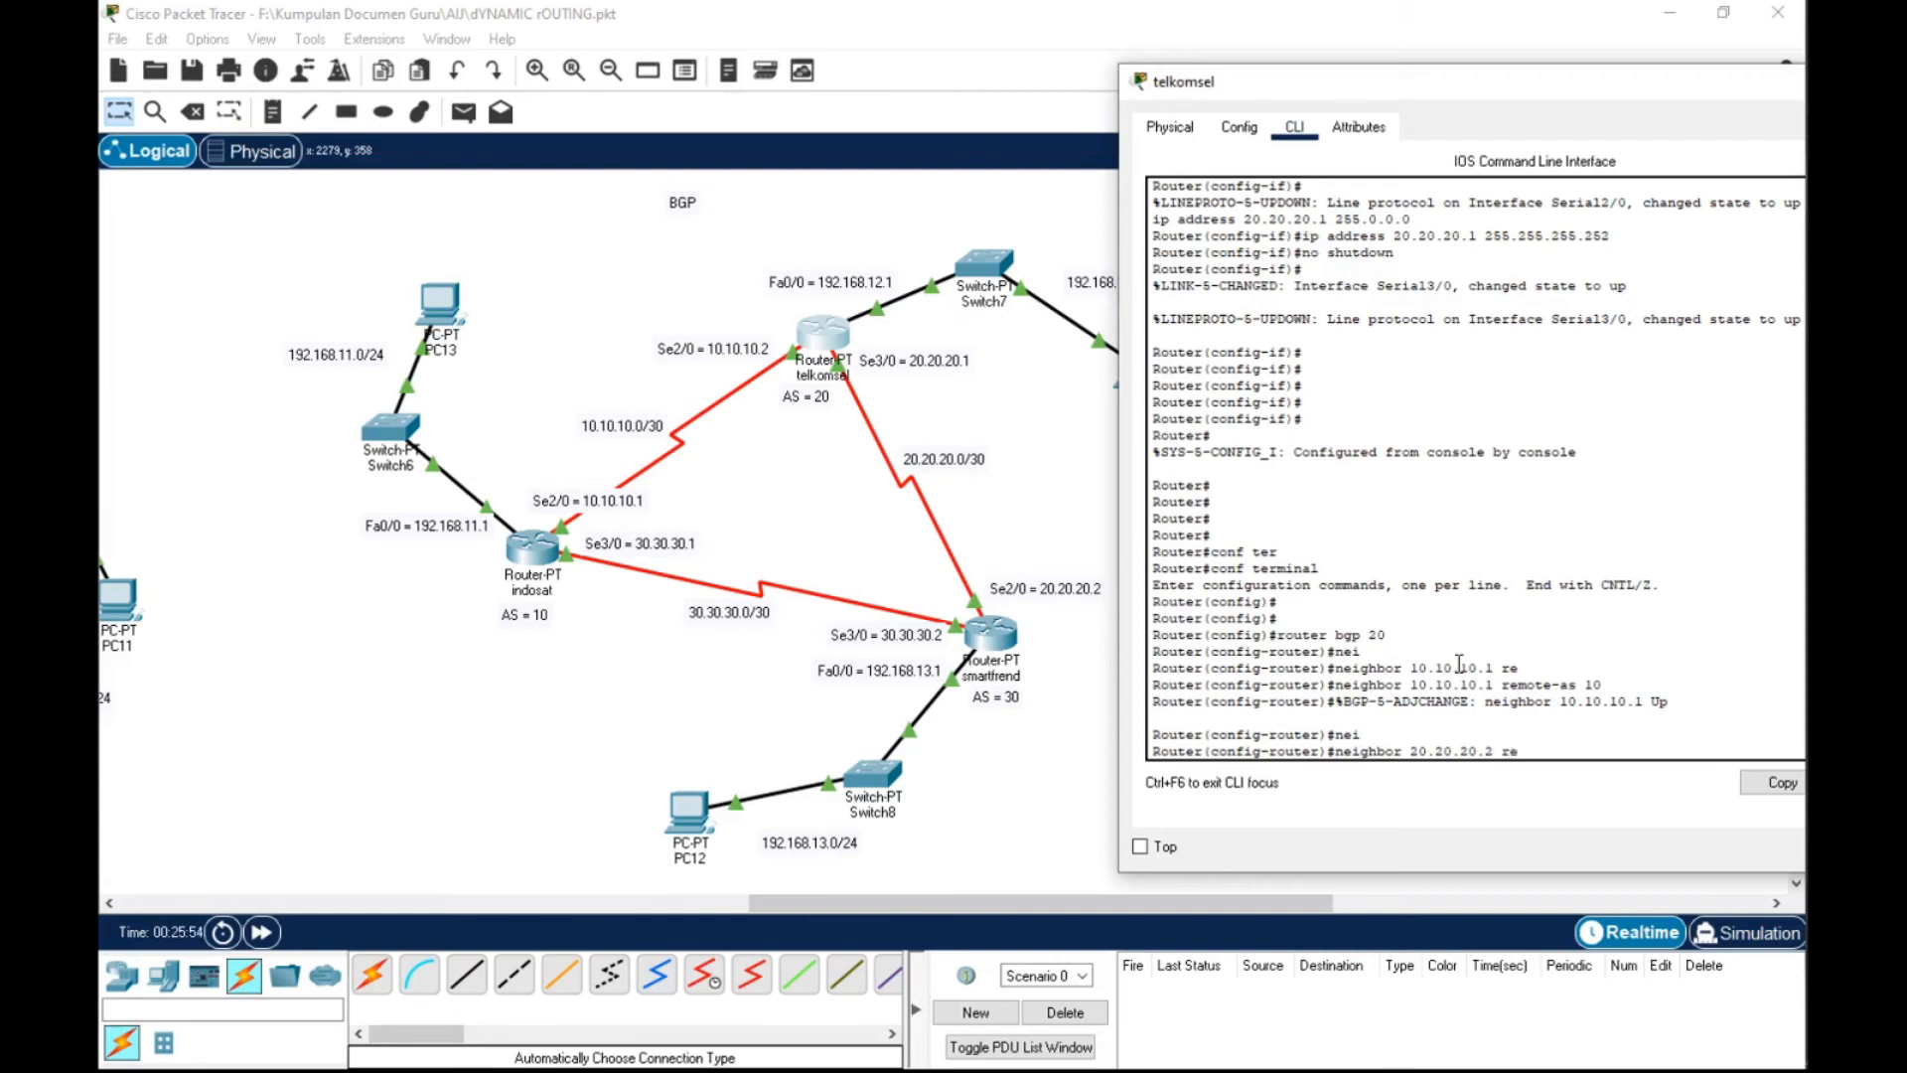
key("Tab")
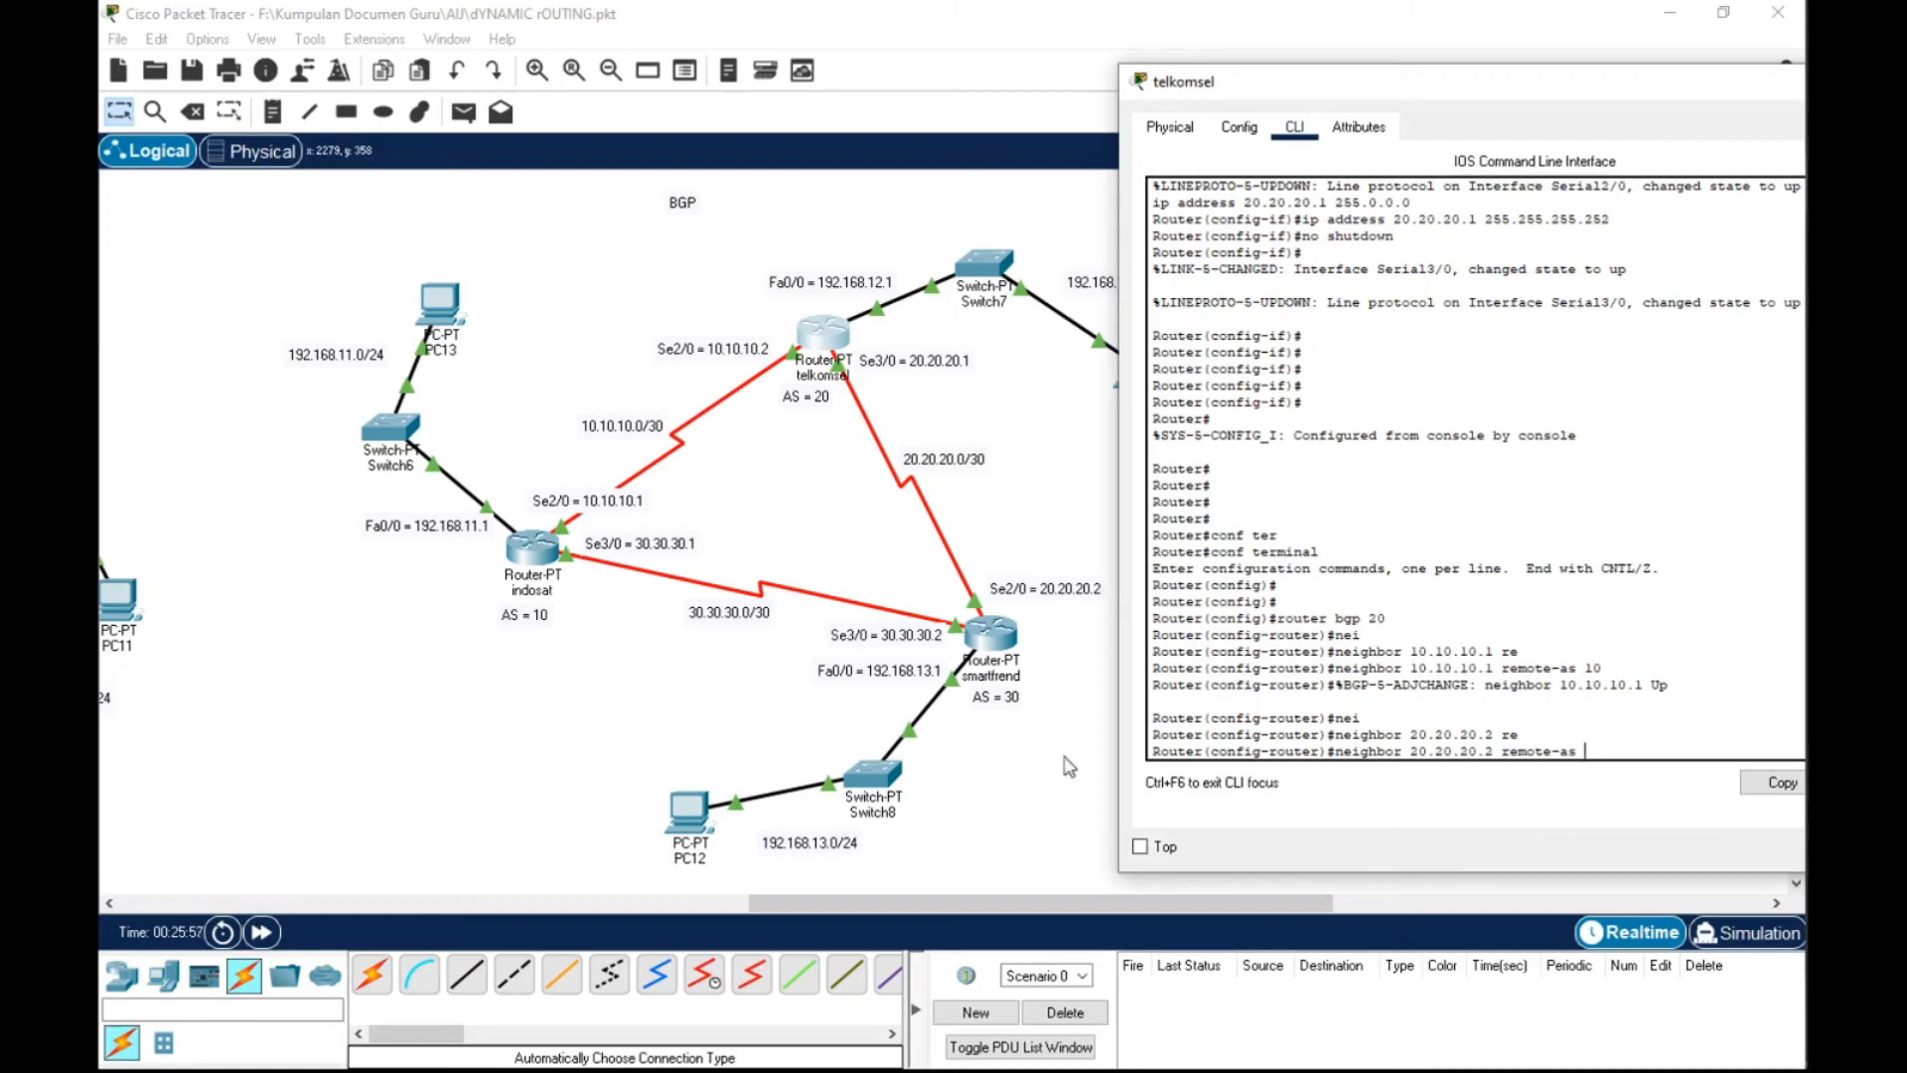
type("30")
key("Return")
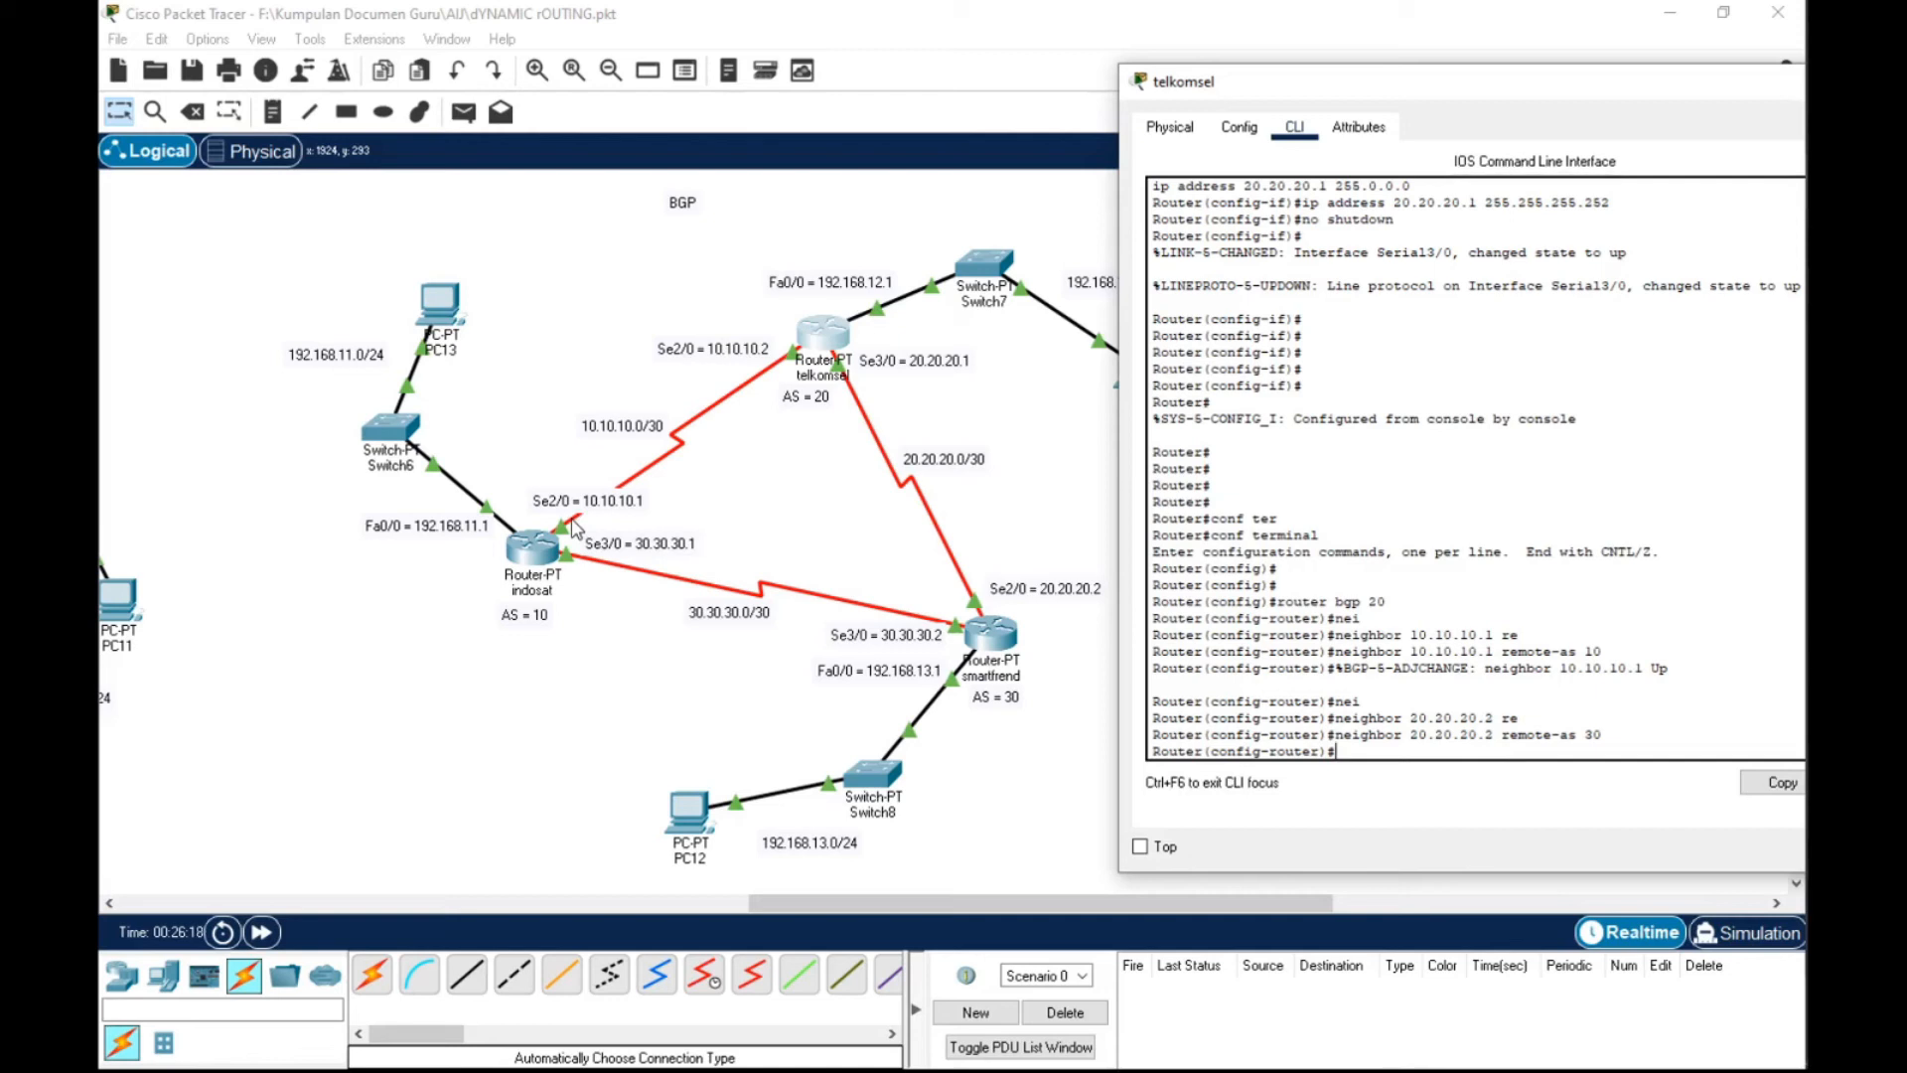
key("Return")
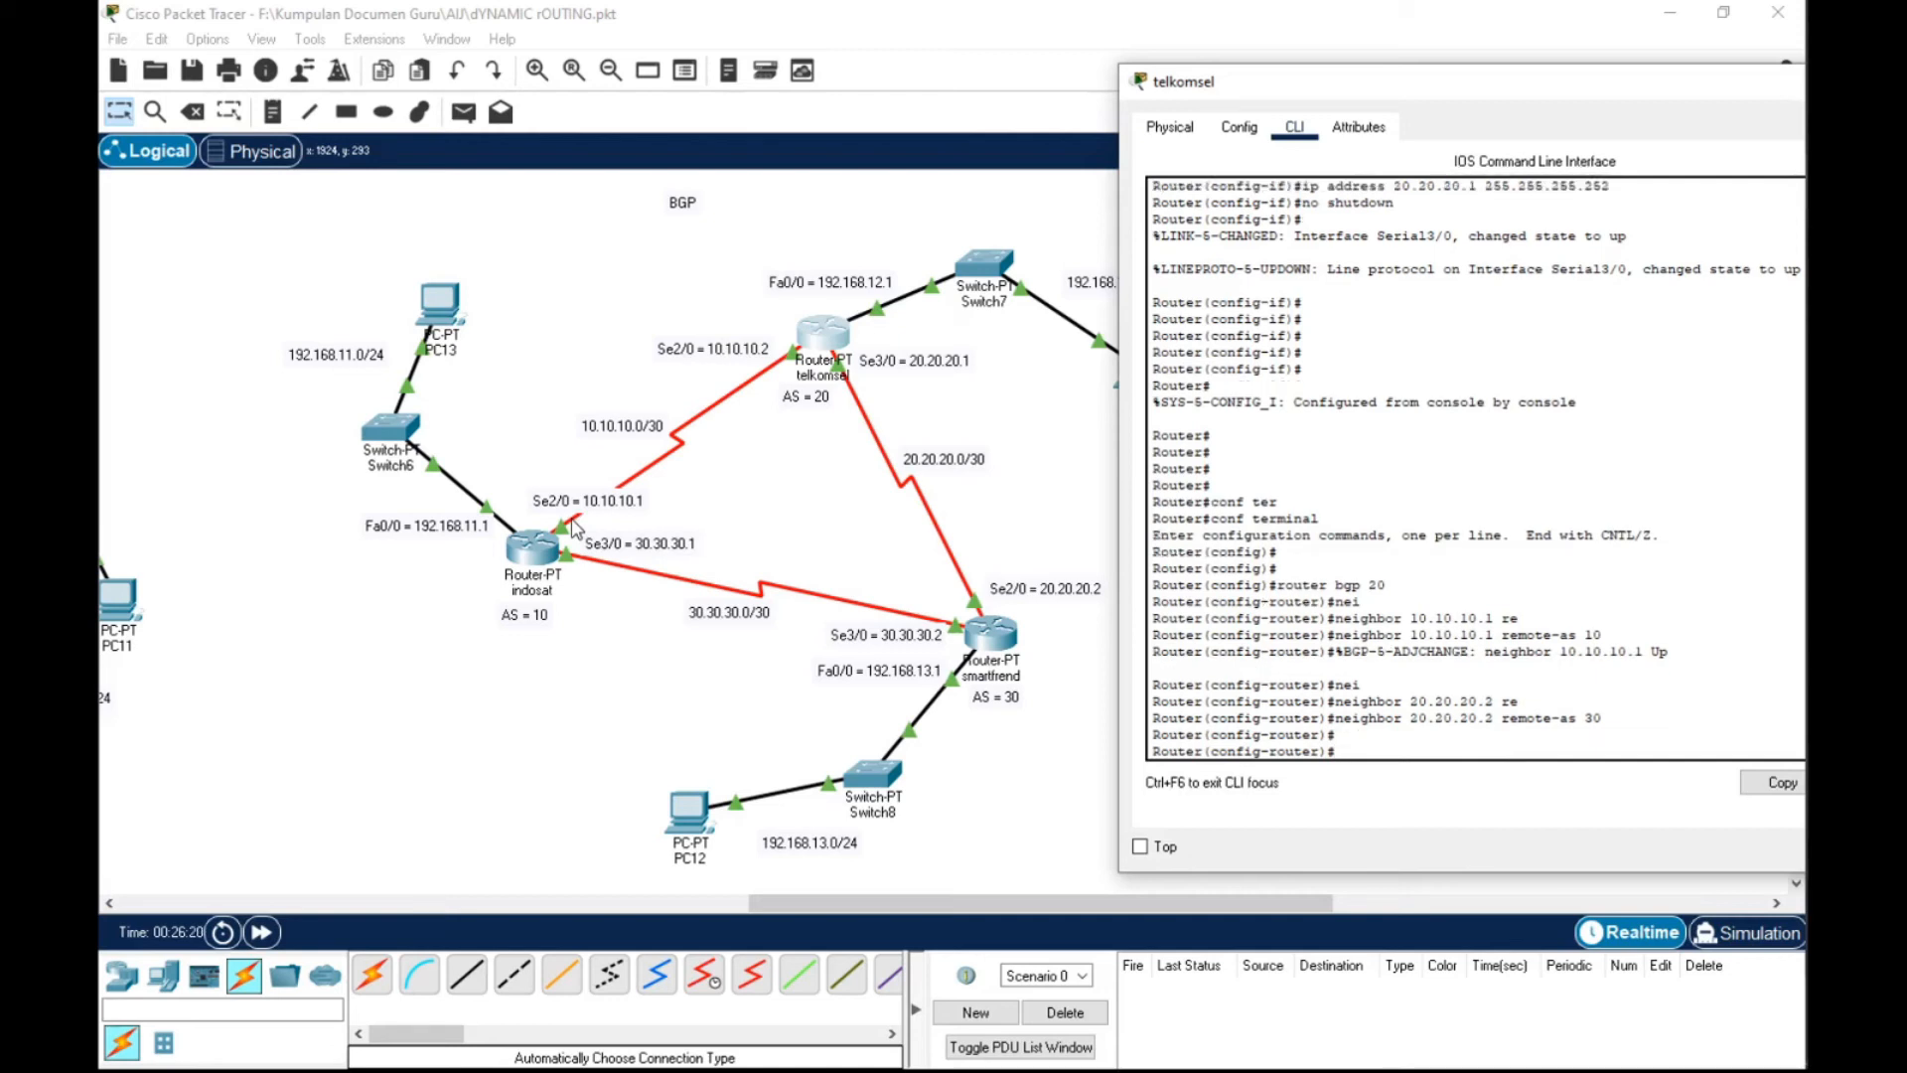
Advertise network 10.10.10.0 with mask 255.255.255.252 in telkomsel's BGP process
type("net")
key("Tab")
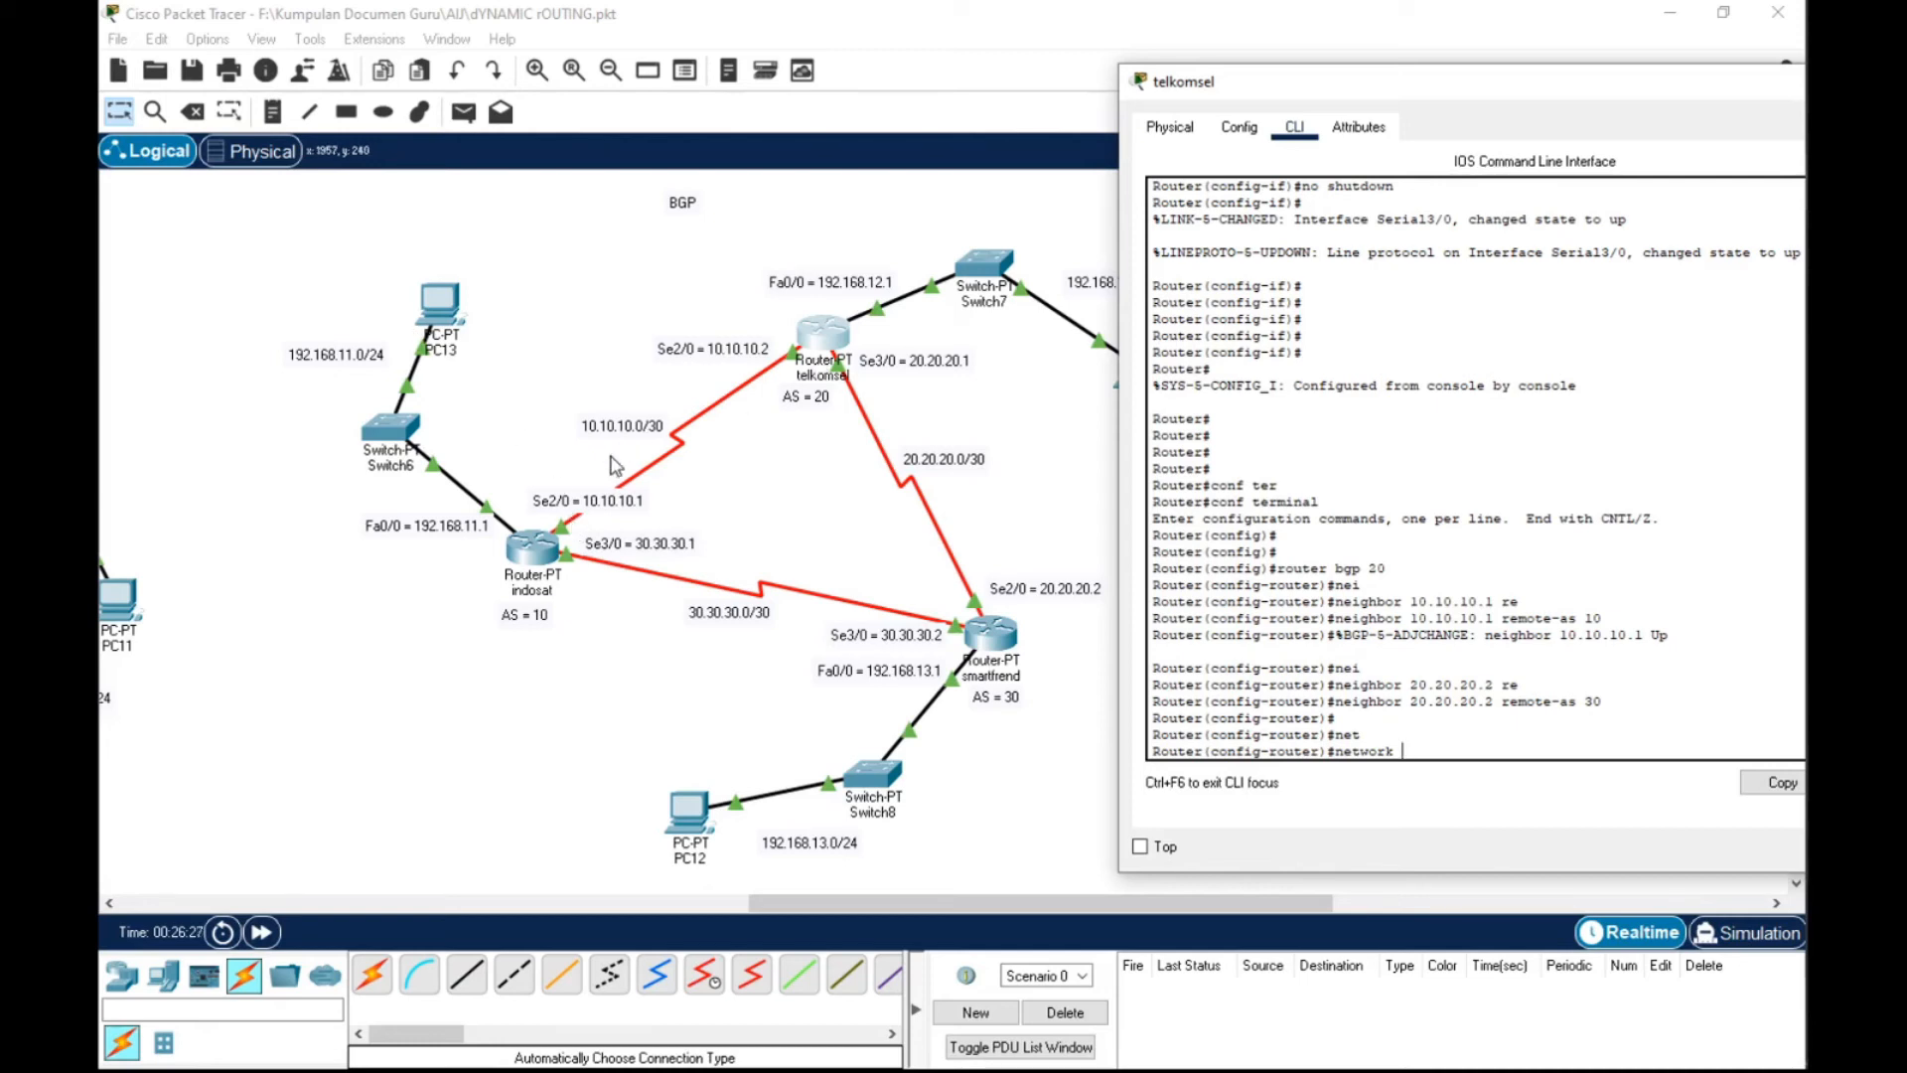
type("2")
key("BackSpace")
type("10.10.10.0 mask 255.255.255.255.252")
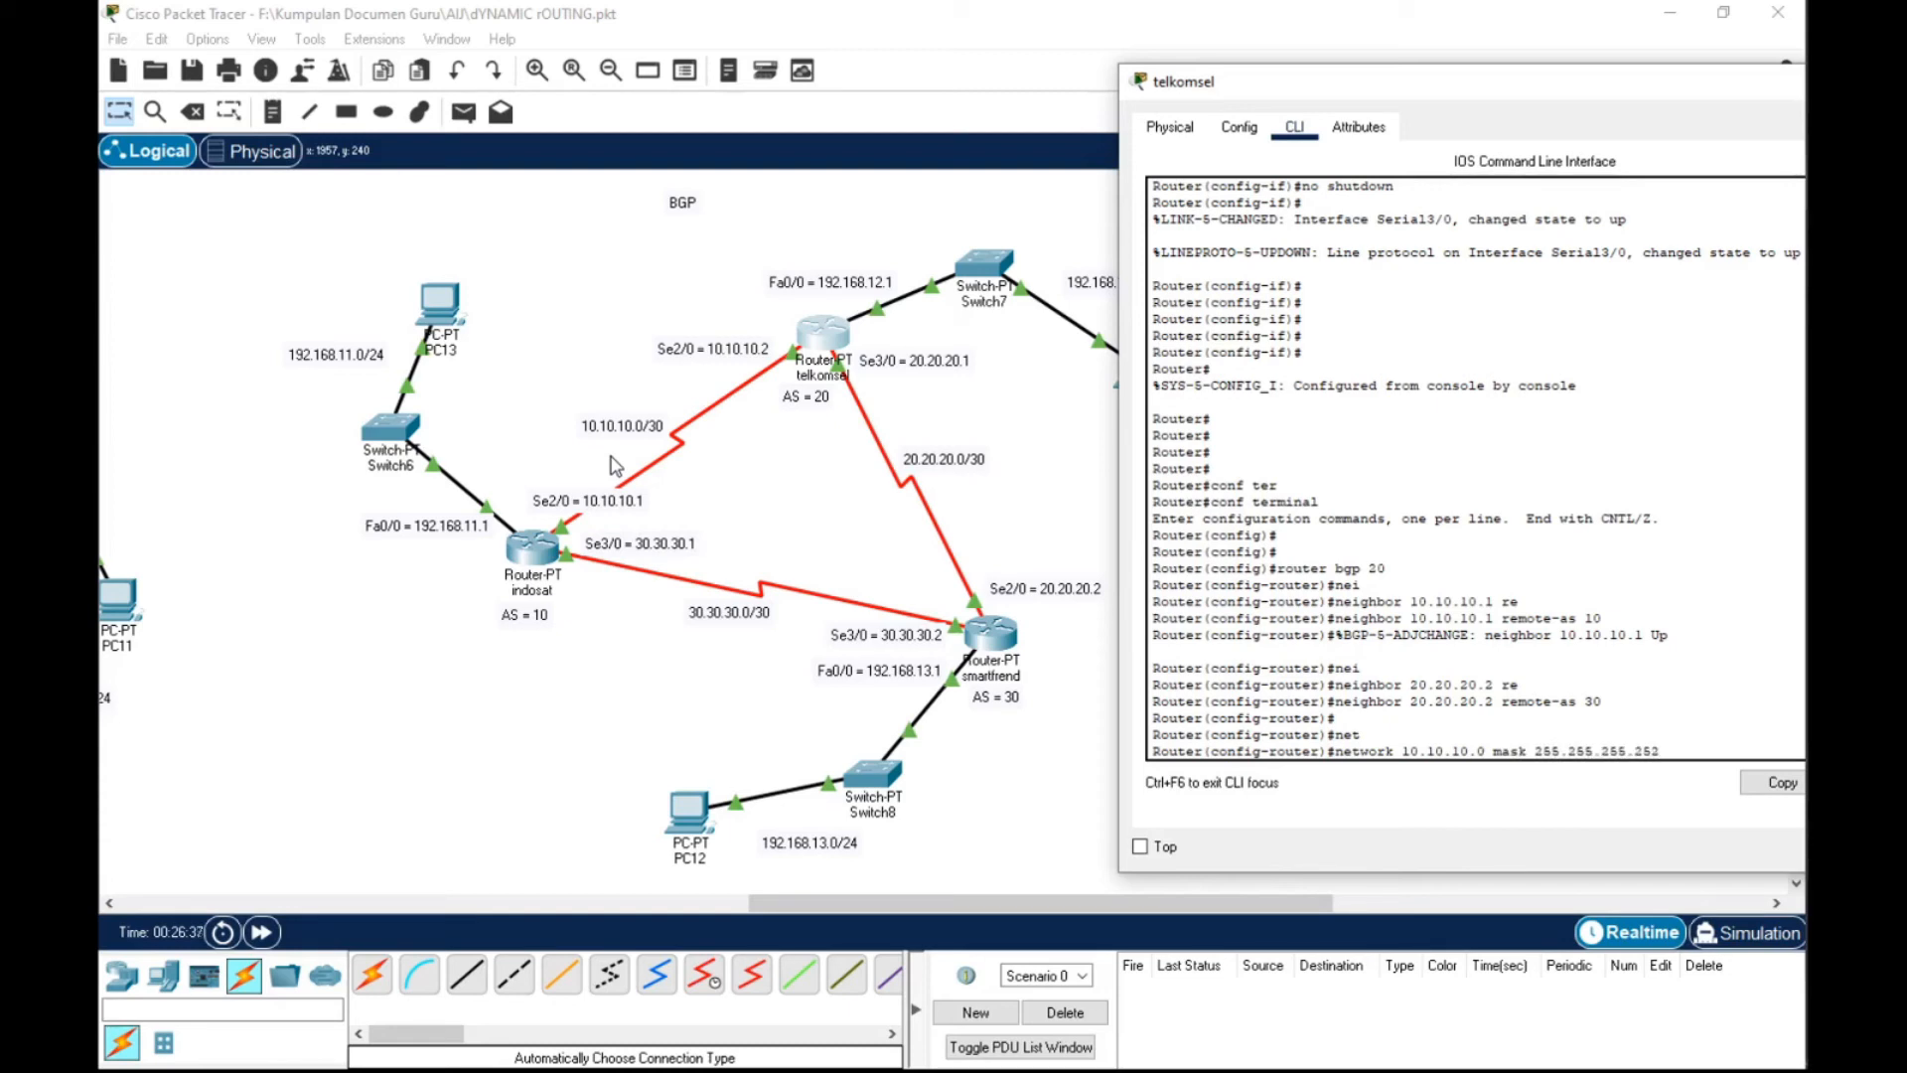
key("Return")
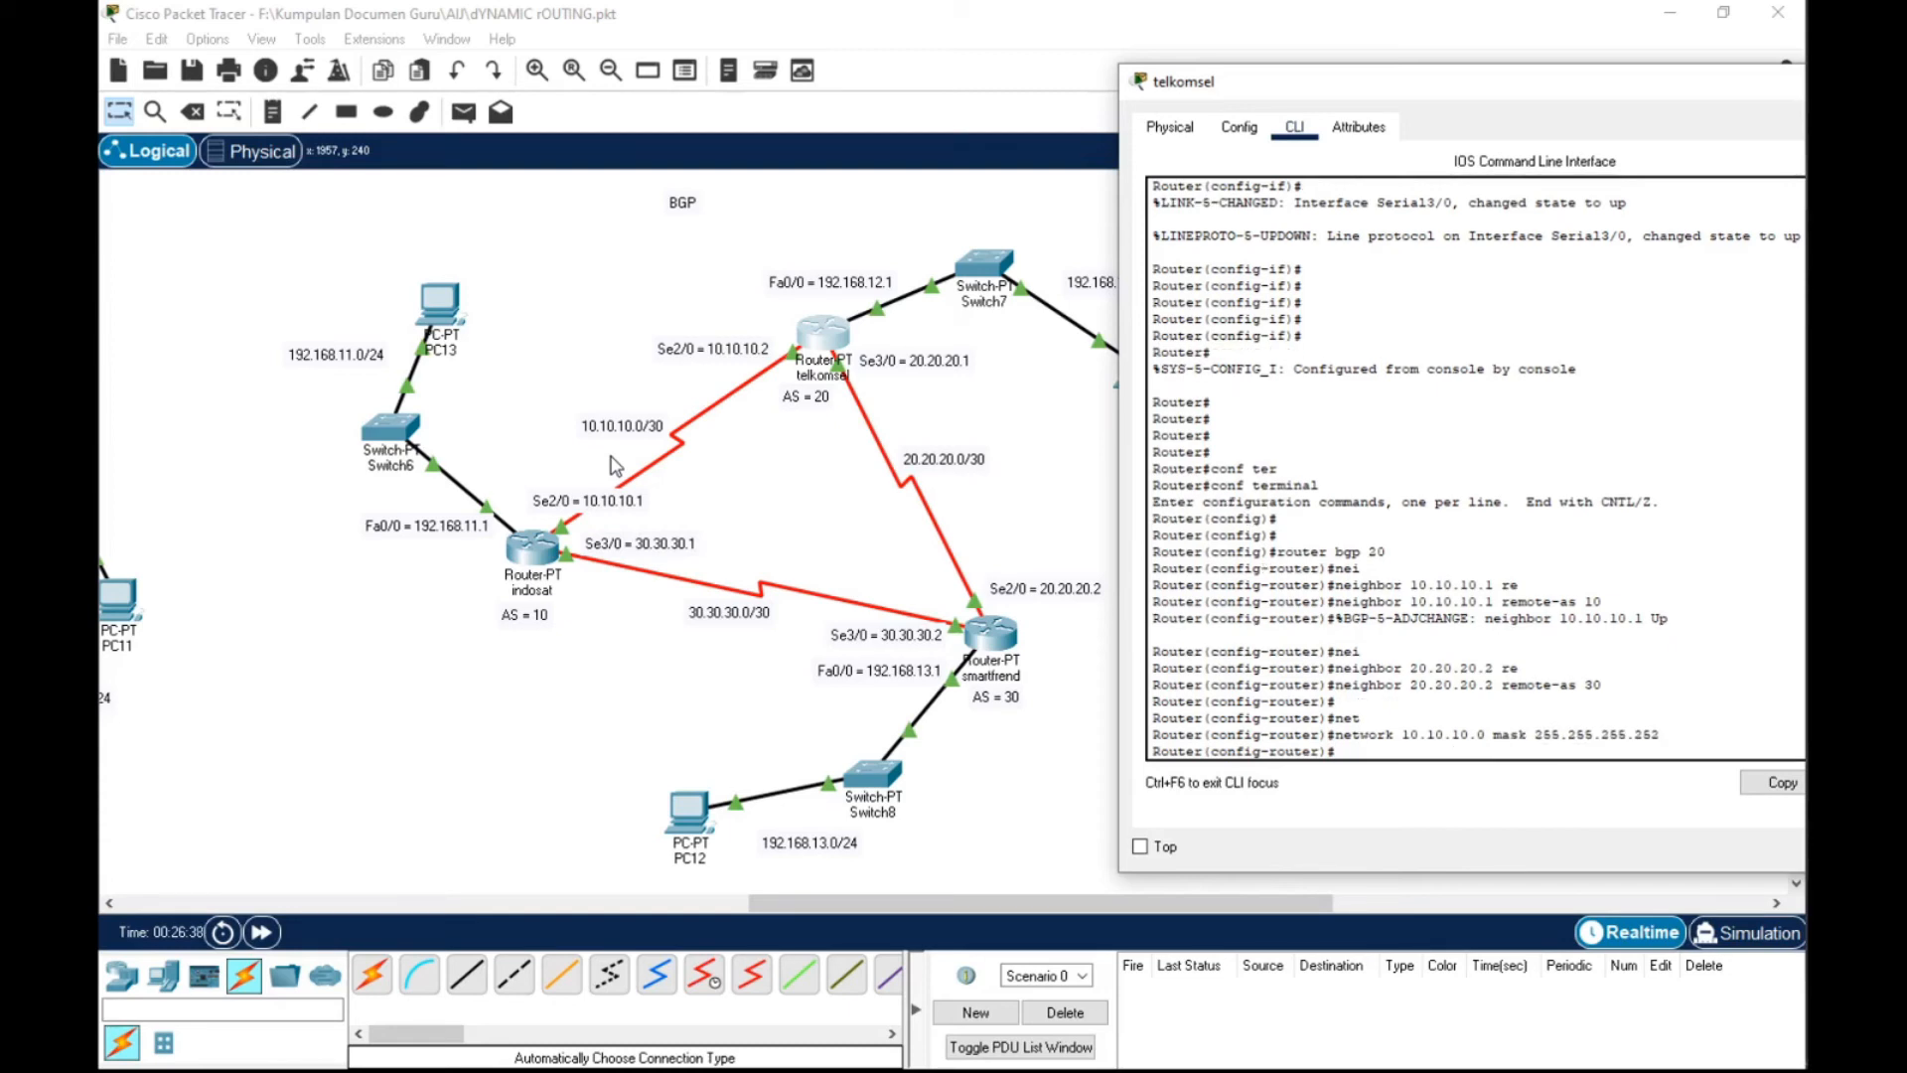
Advertise network 20.20.20.0 with mask 255.255.255.252 in telkomsel's BGP process
type("net")
key("Tab")
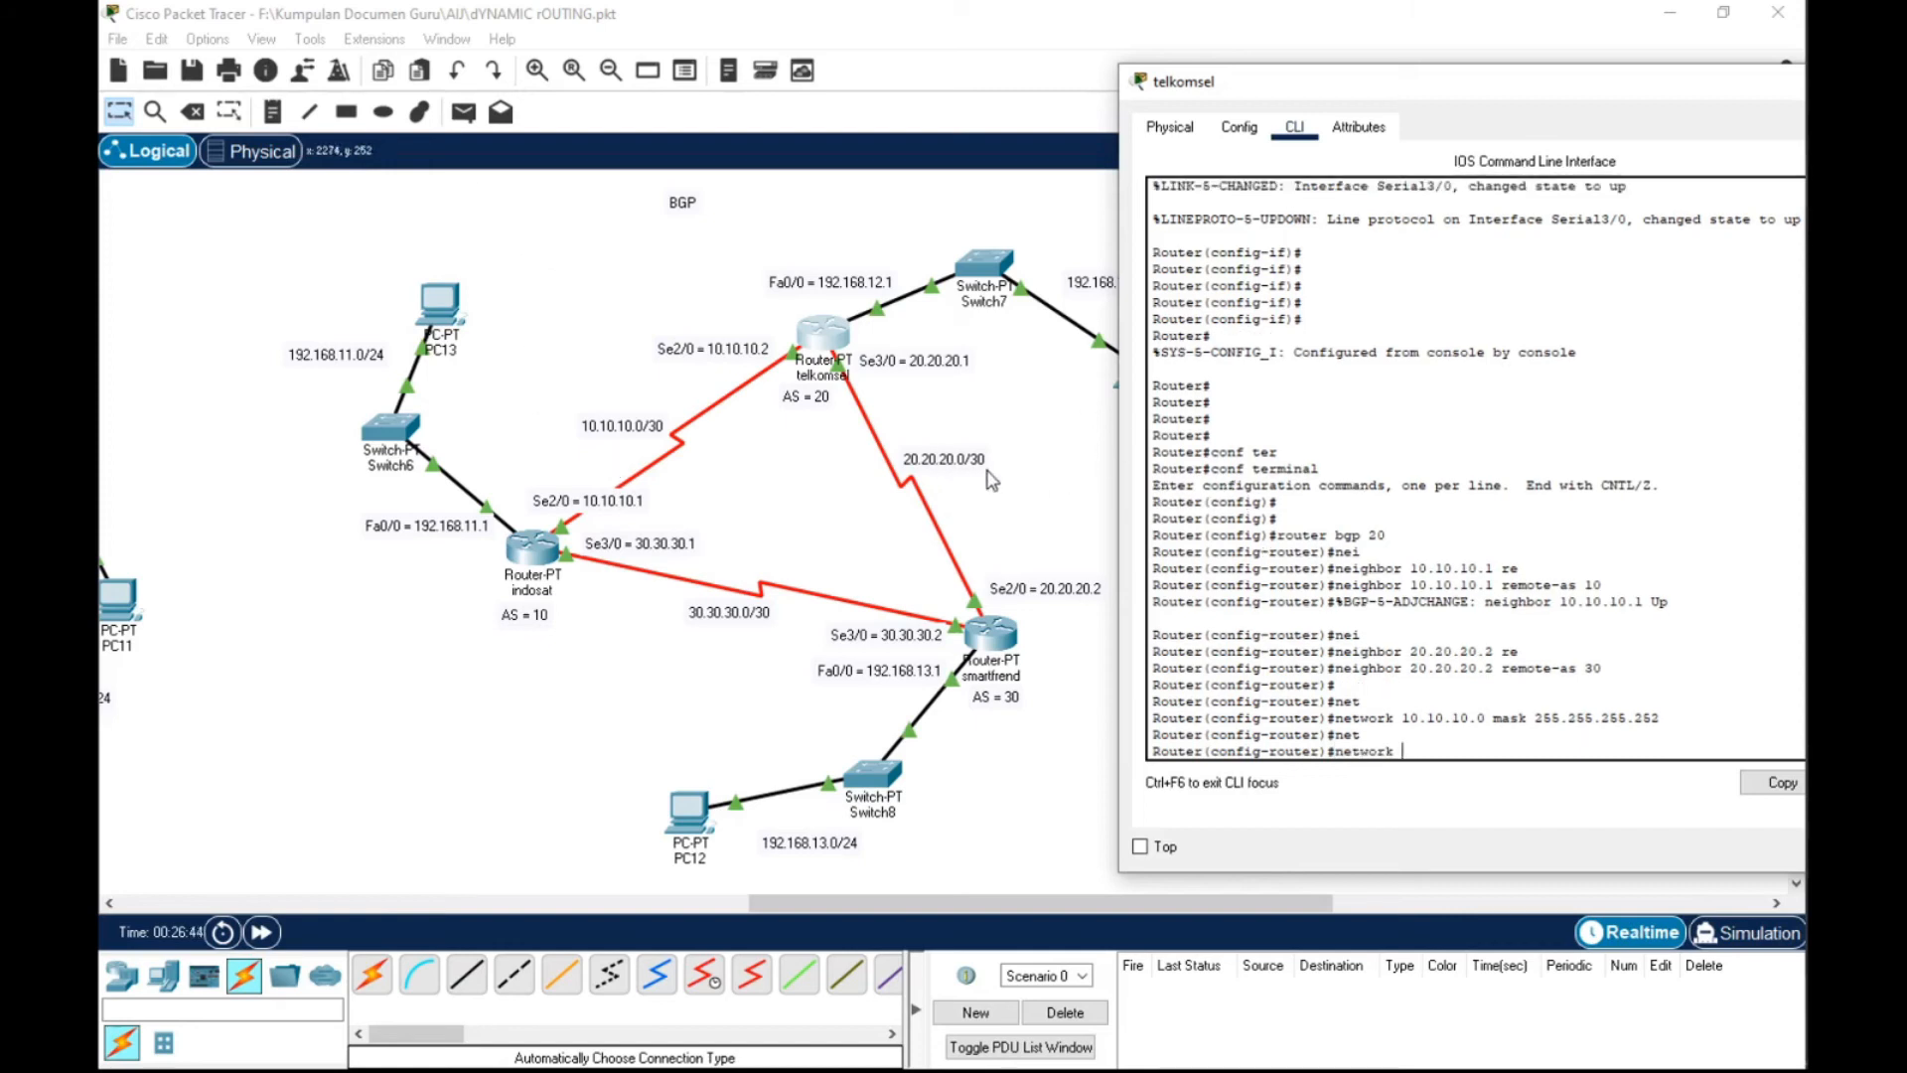
type("20.20.20.0 mask 255.255.255.252")
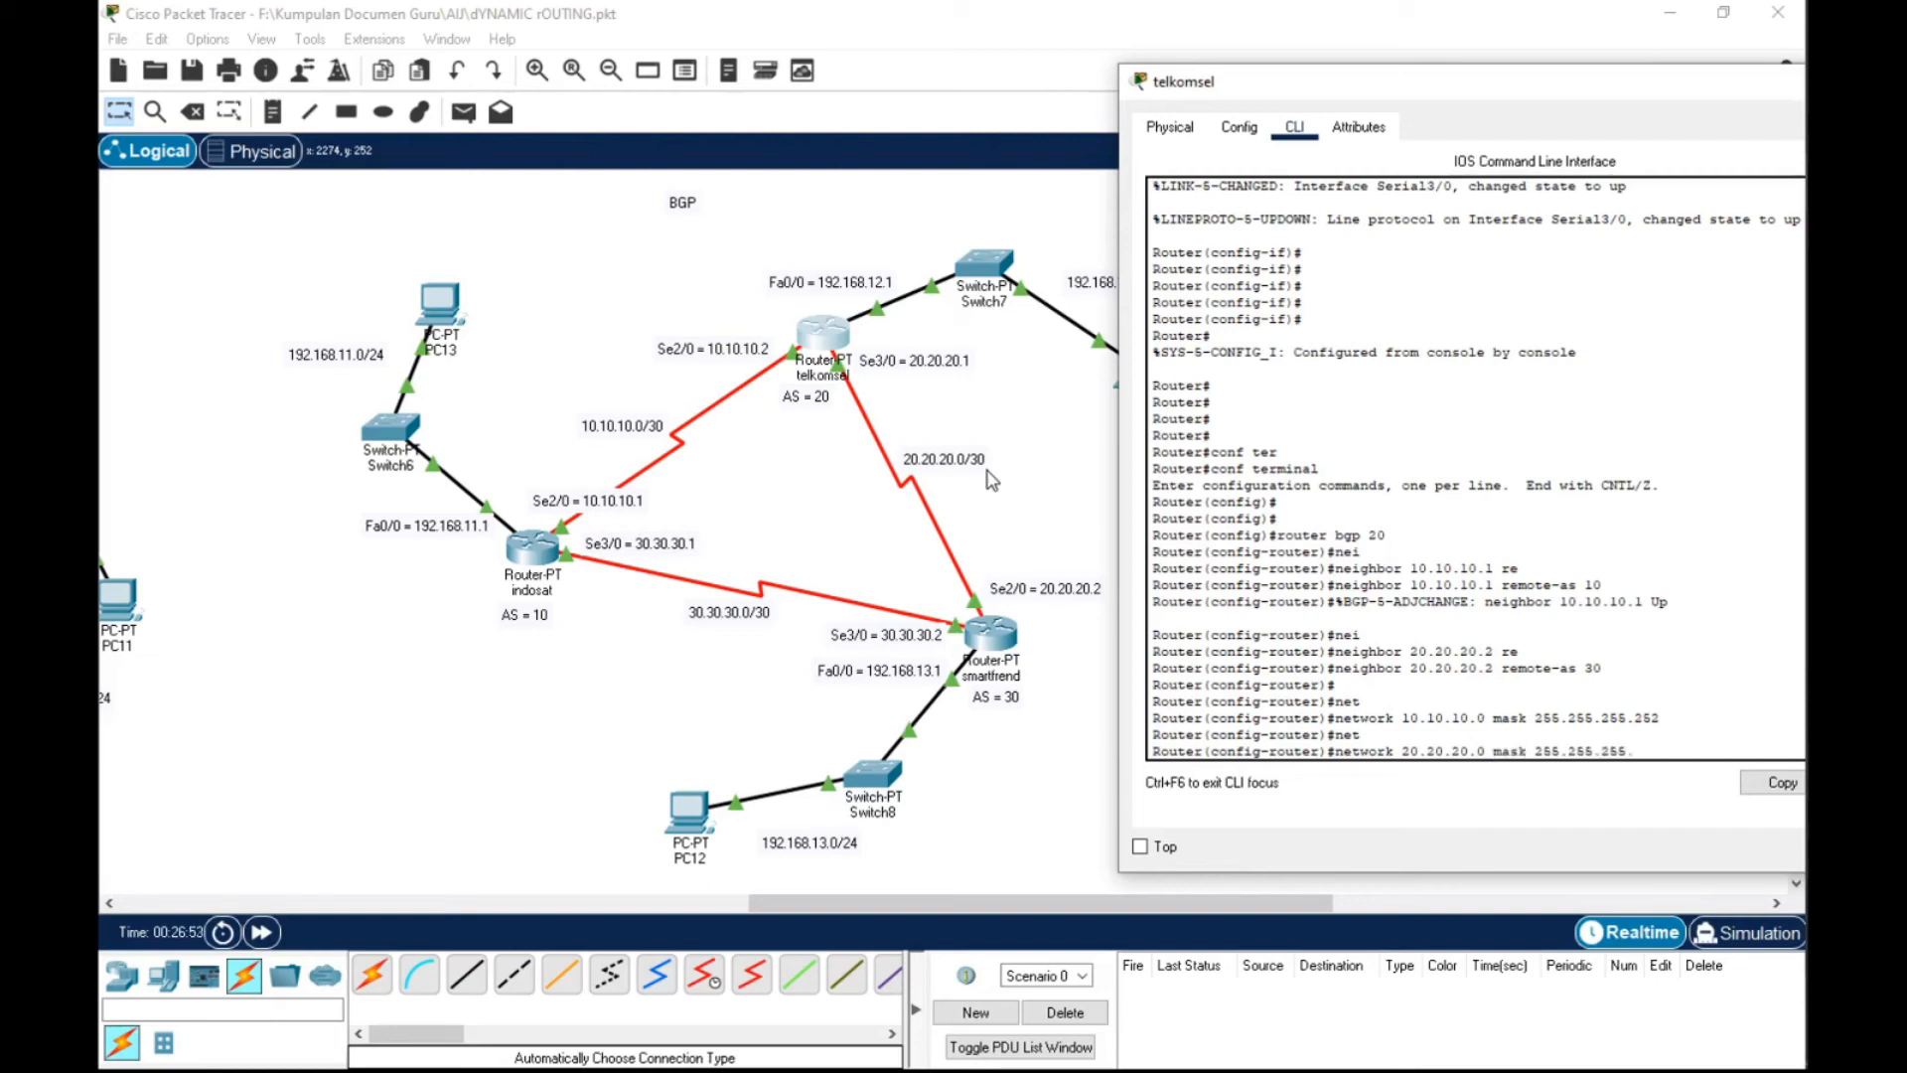
key("Return")
key("Return")
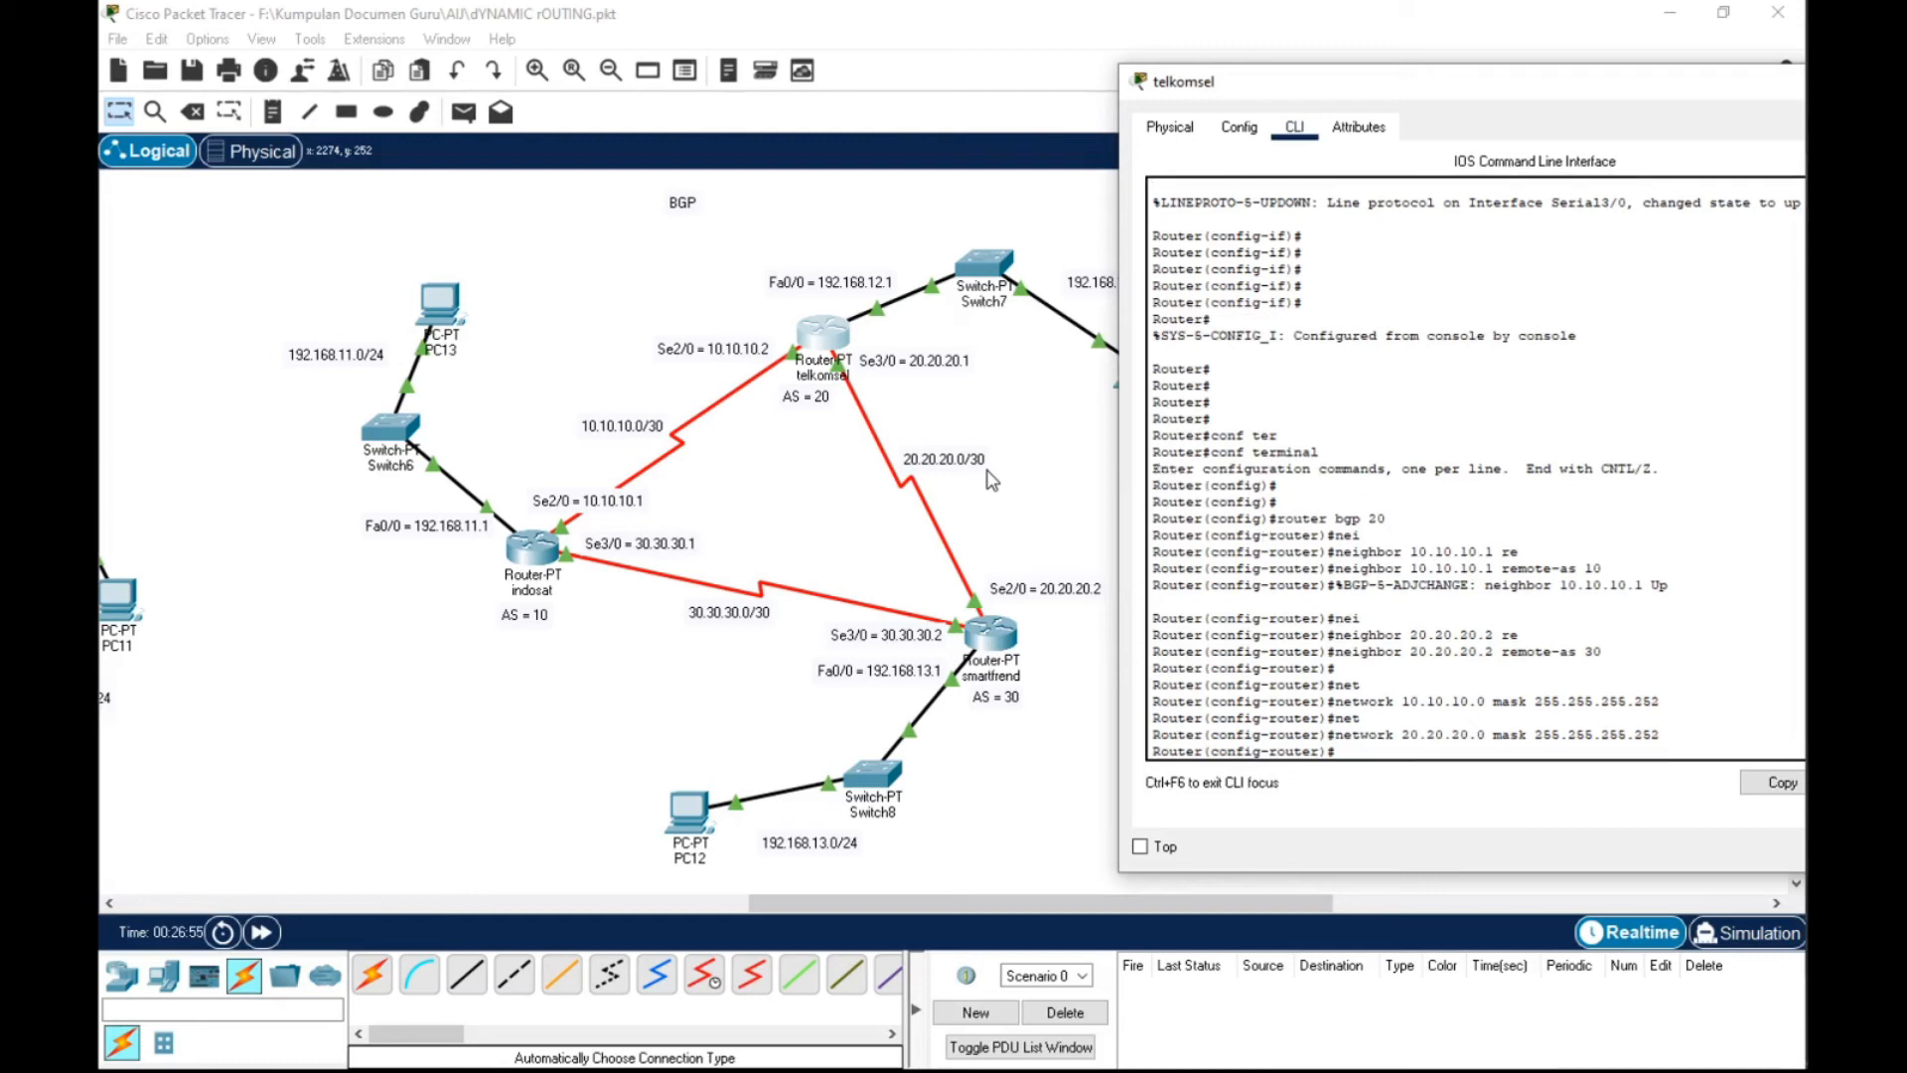
Advertise telkomsel's LAN network 192.168.12.0 with mask 255.255.255.0 in its BGP process
type("net")
key("Tab")
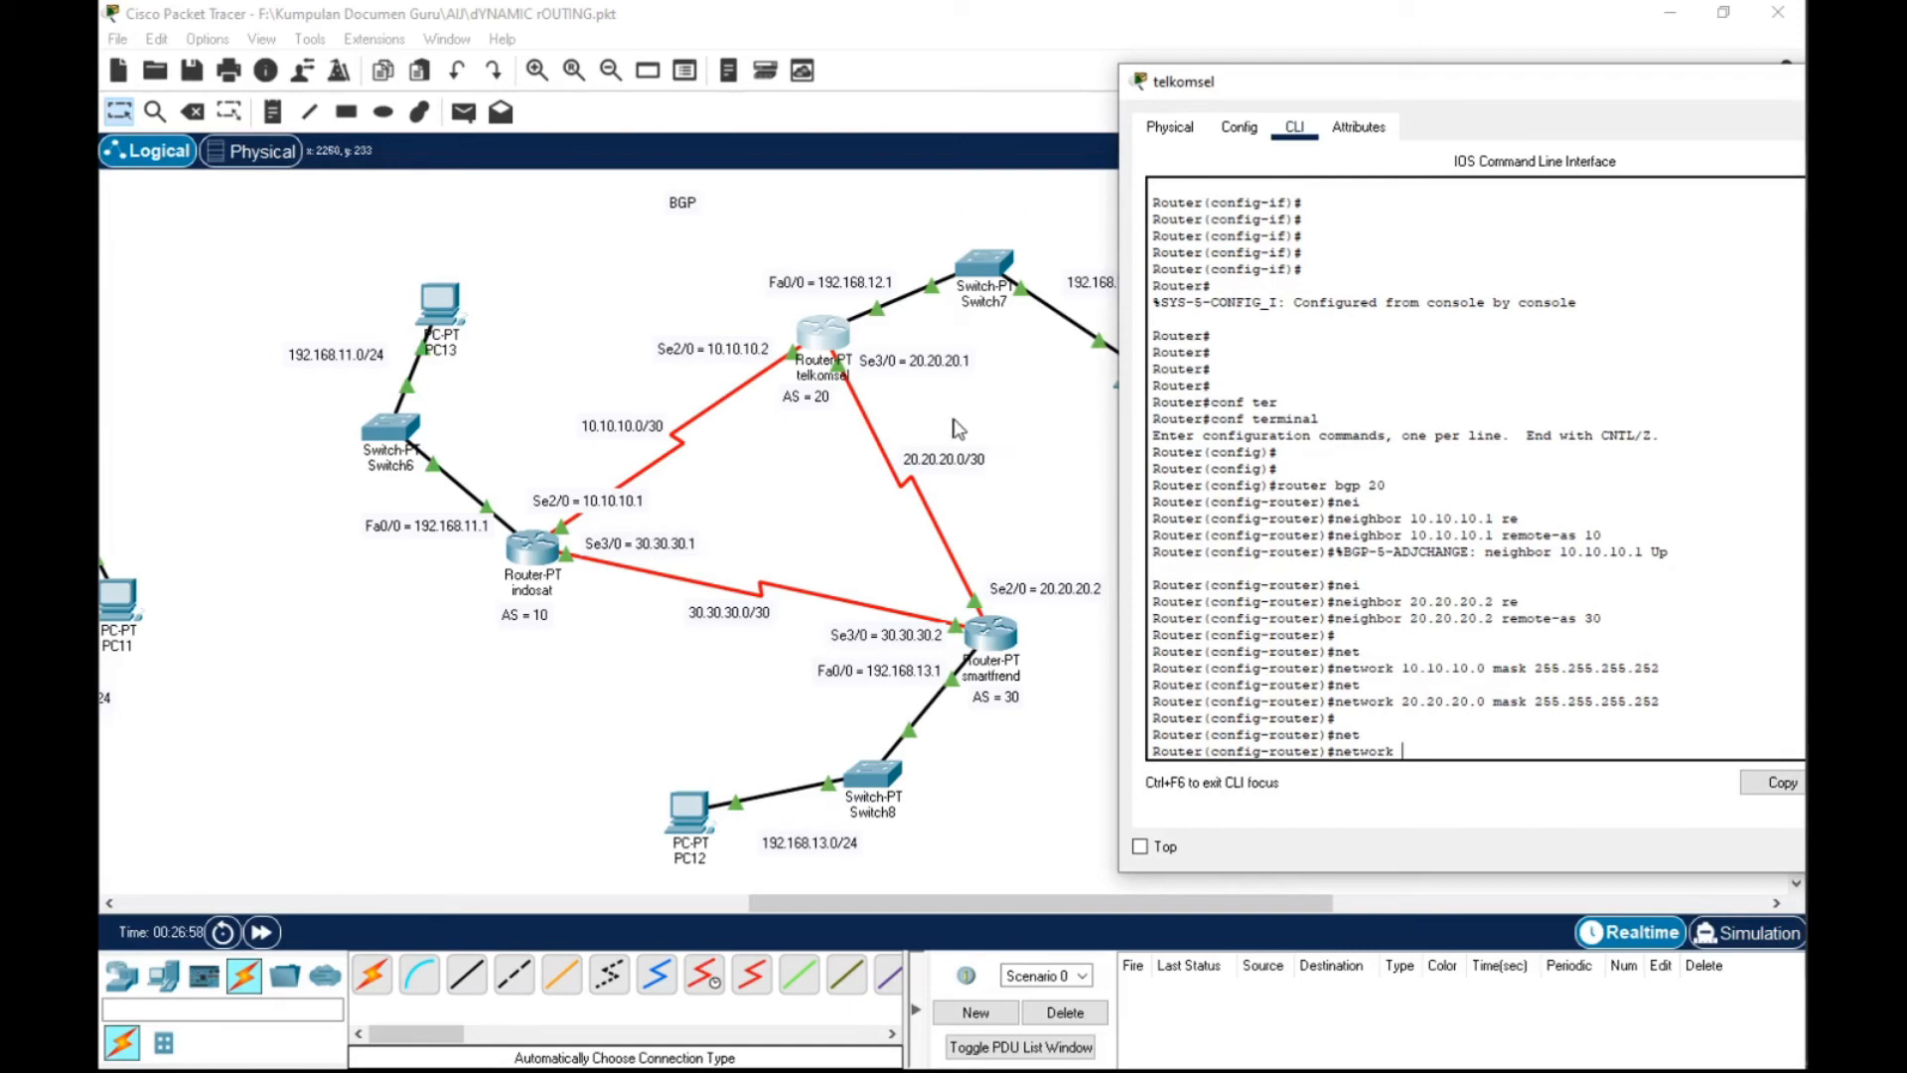
left_click_drag(1200, 91, 1258, 92)
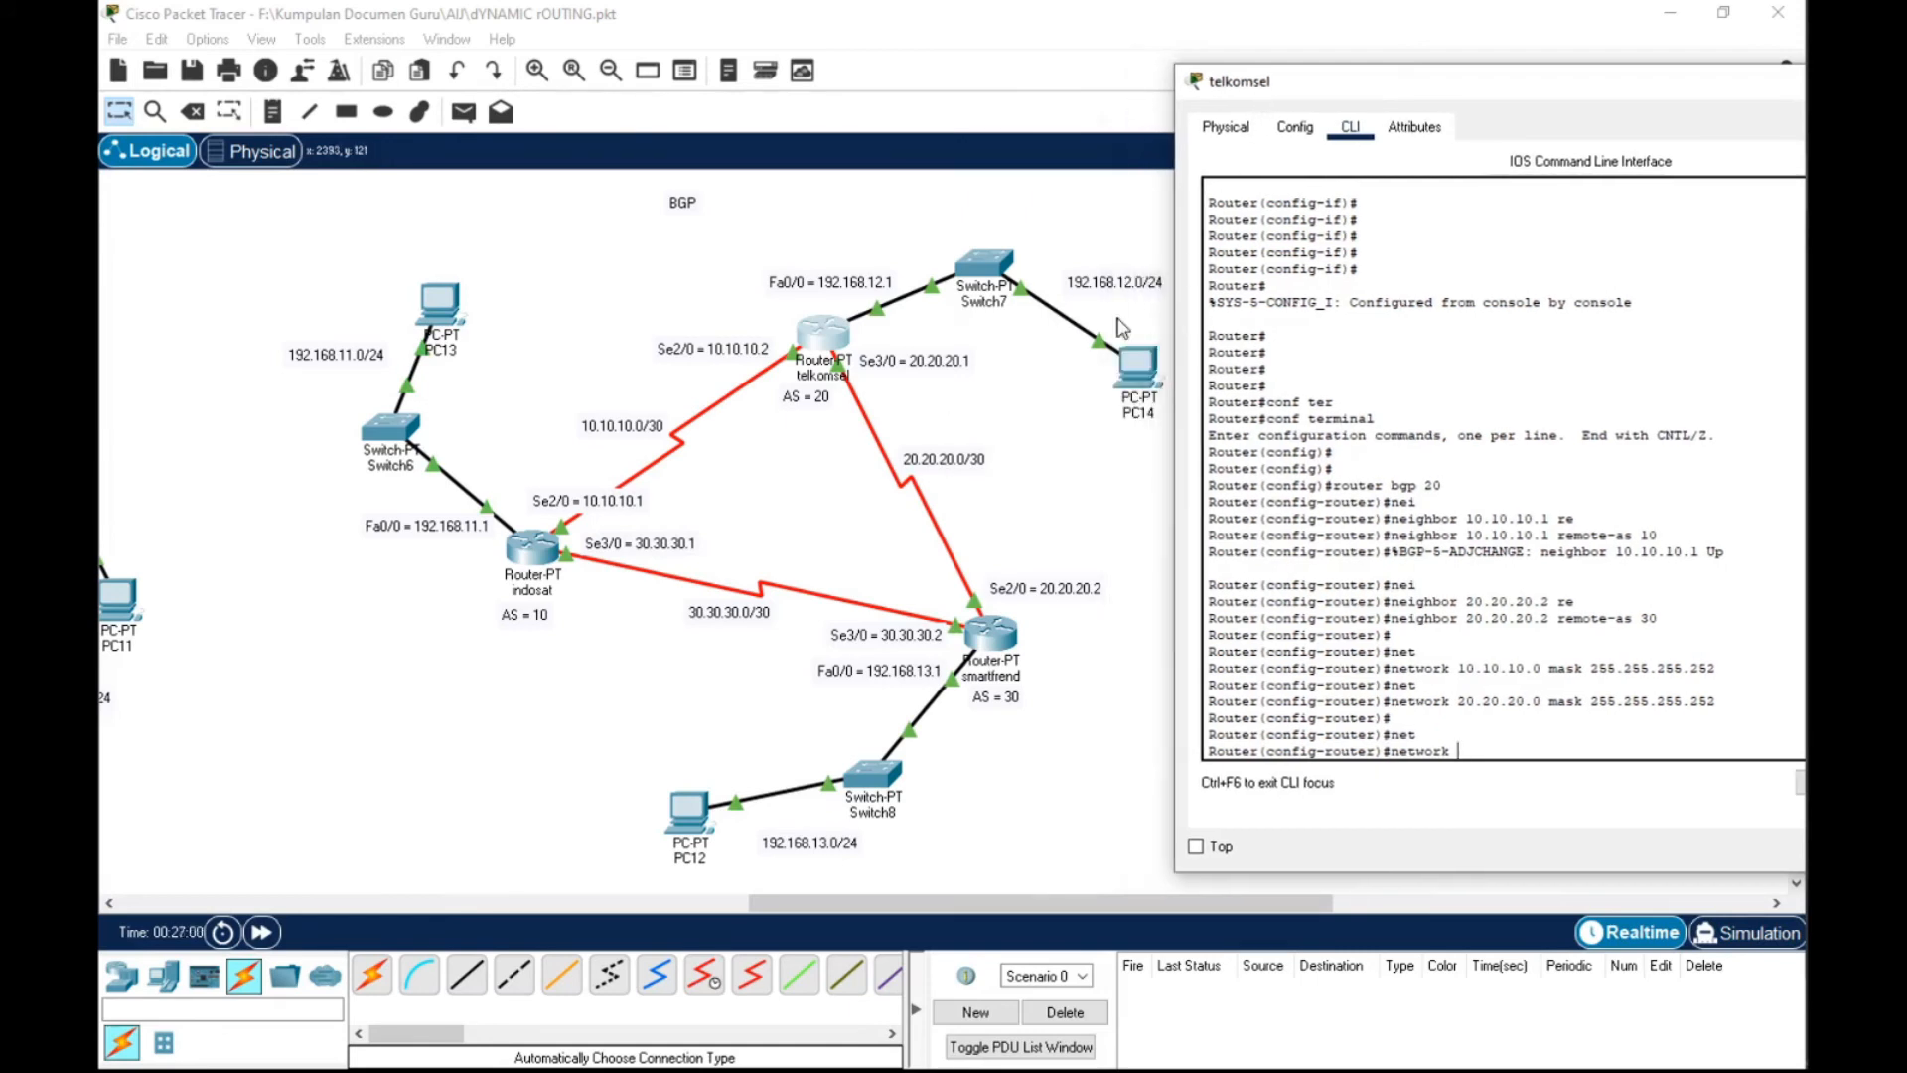
type("192.168.12.0 mask 255.255.255.")
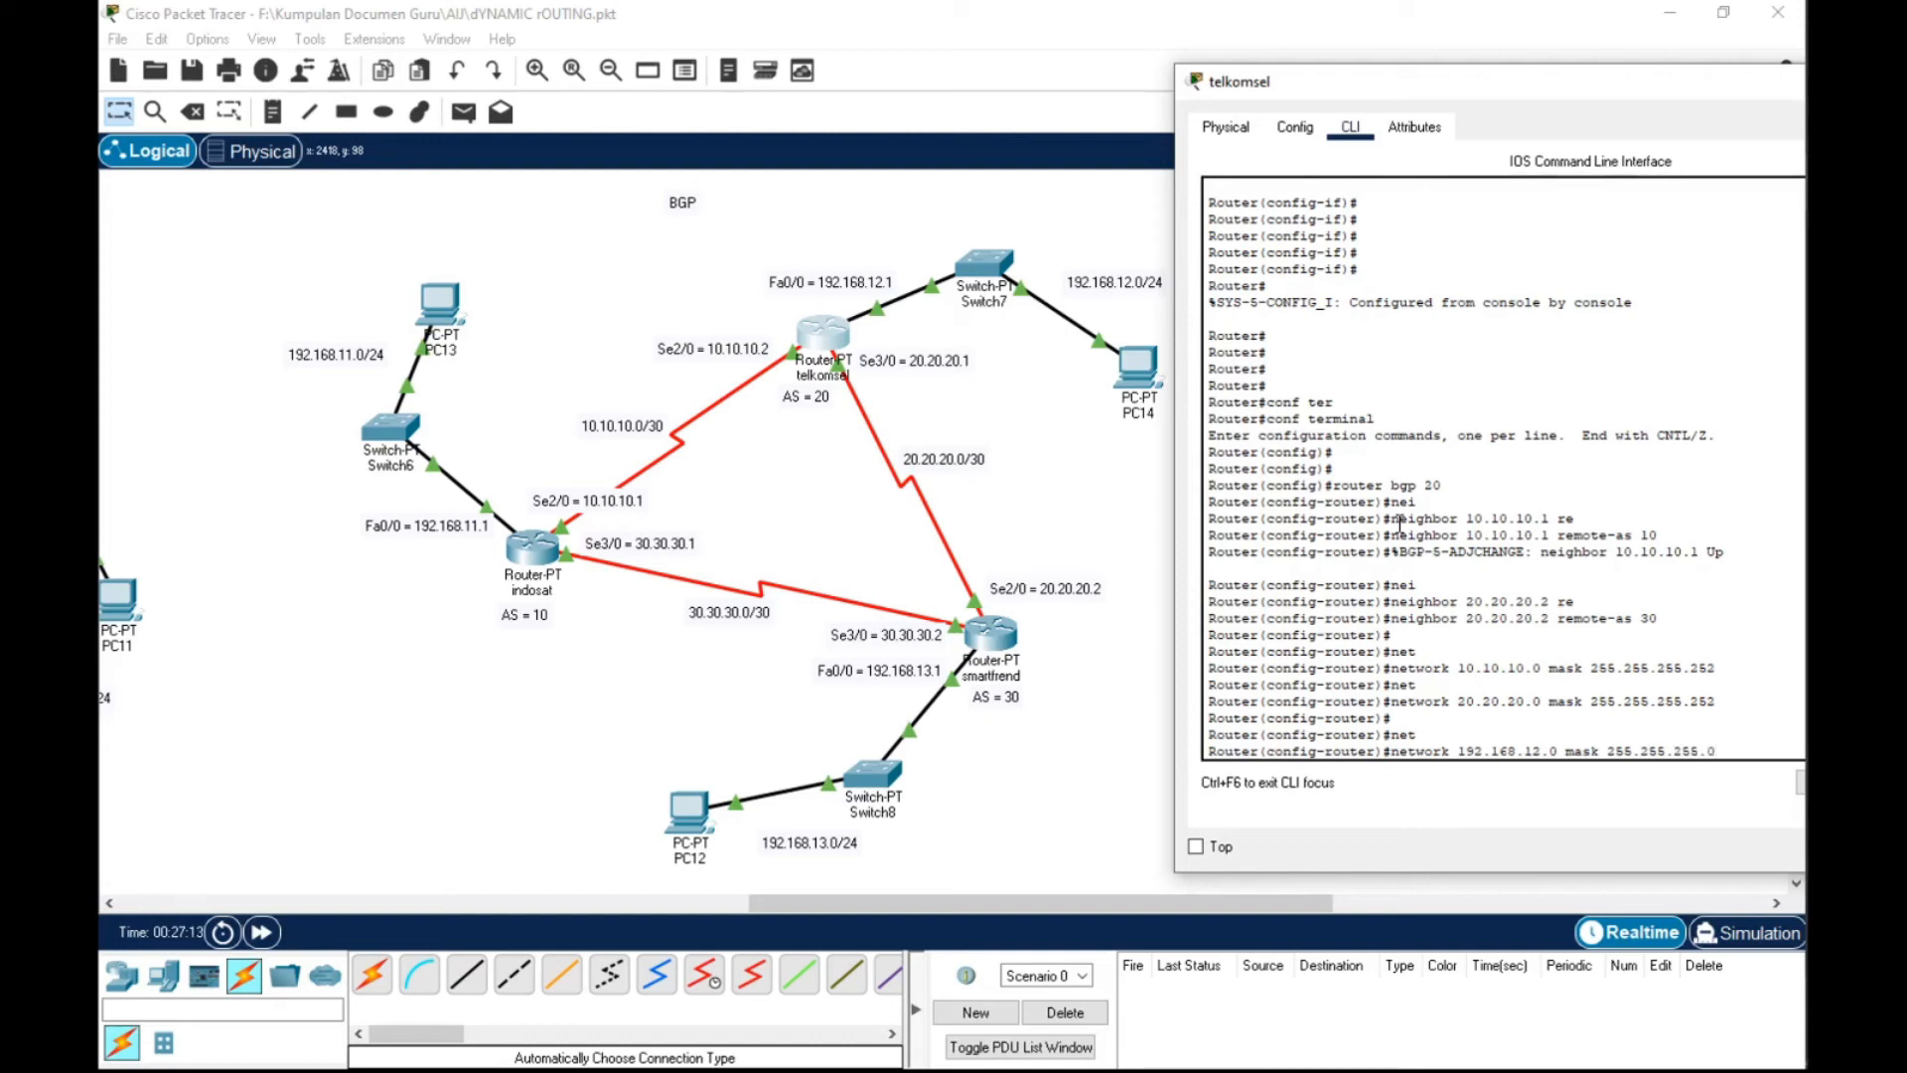
type("0")
key("Return")
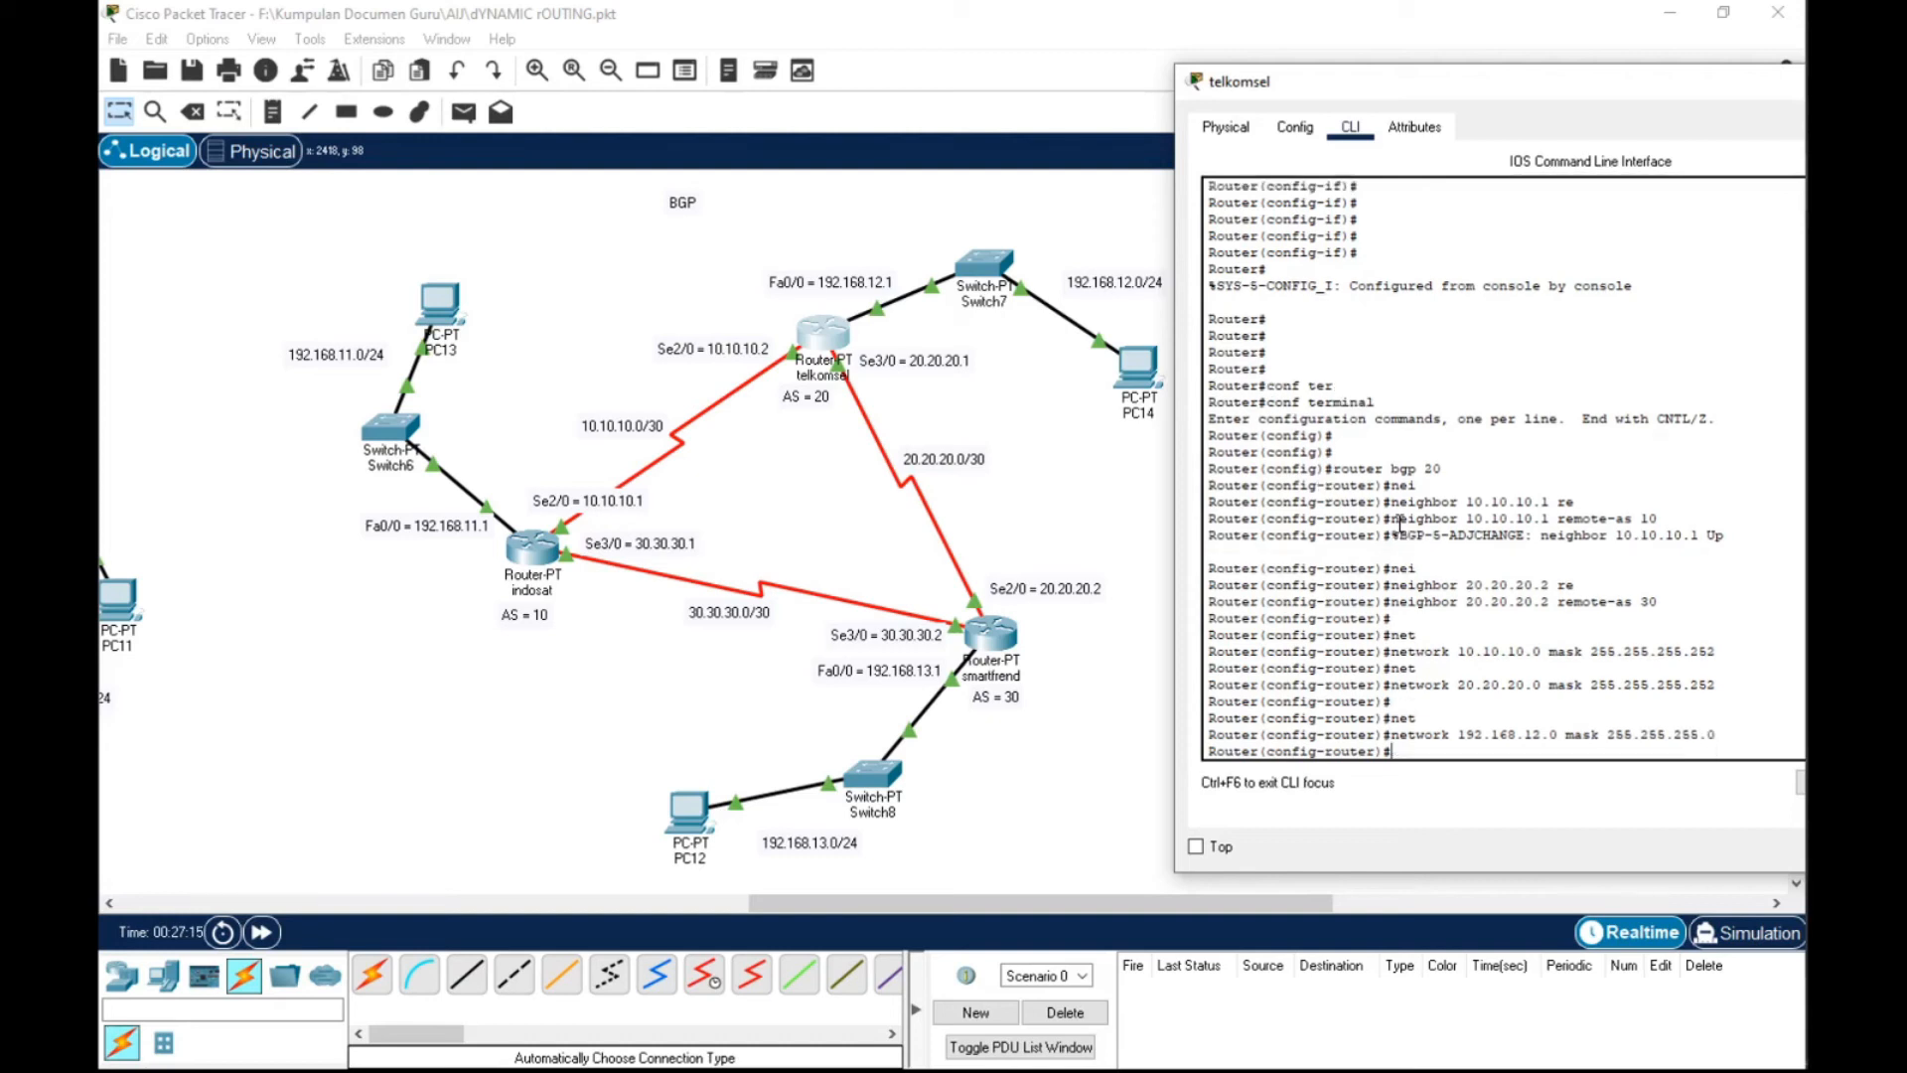
key("Return")
Leave telkomsel's configuration modes for the privileged EXEC prompt and close the router's window
type("ex")
key("Return")
key("Return")
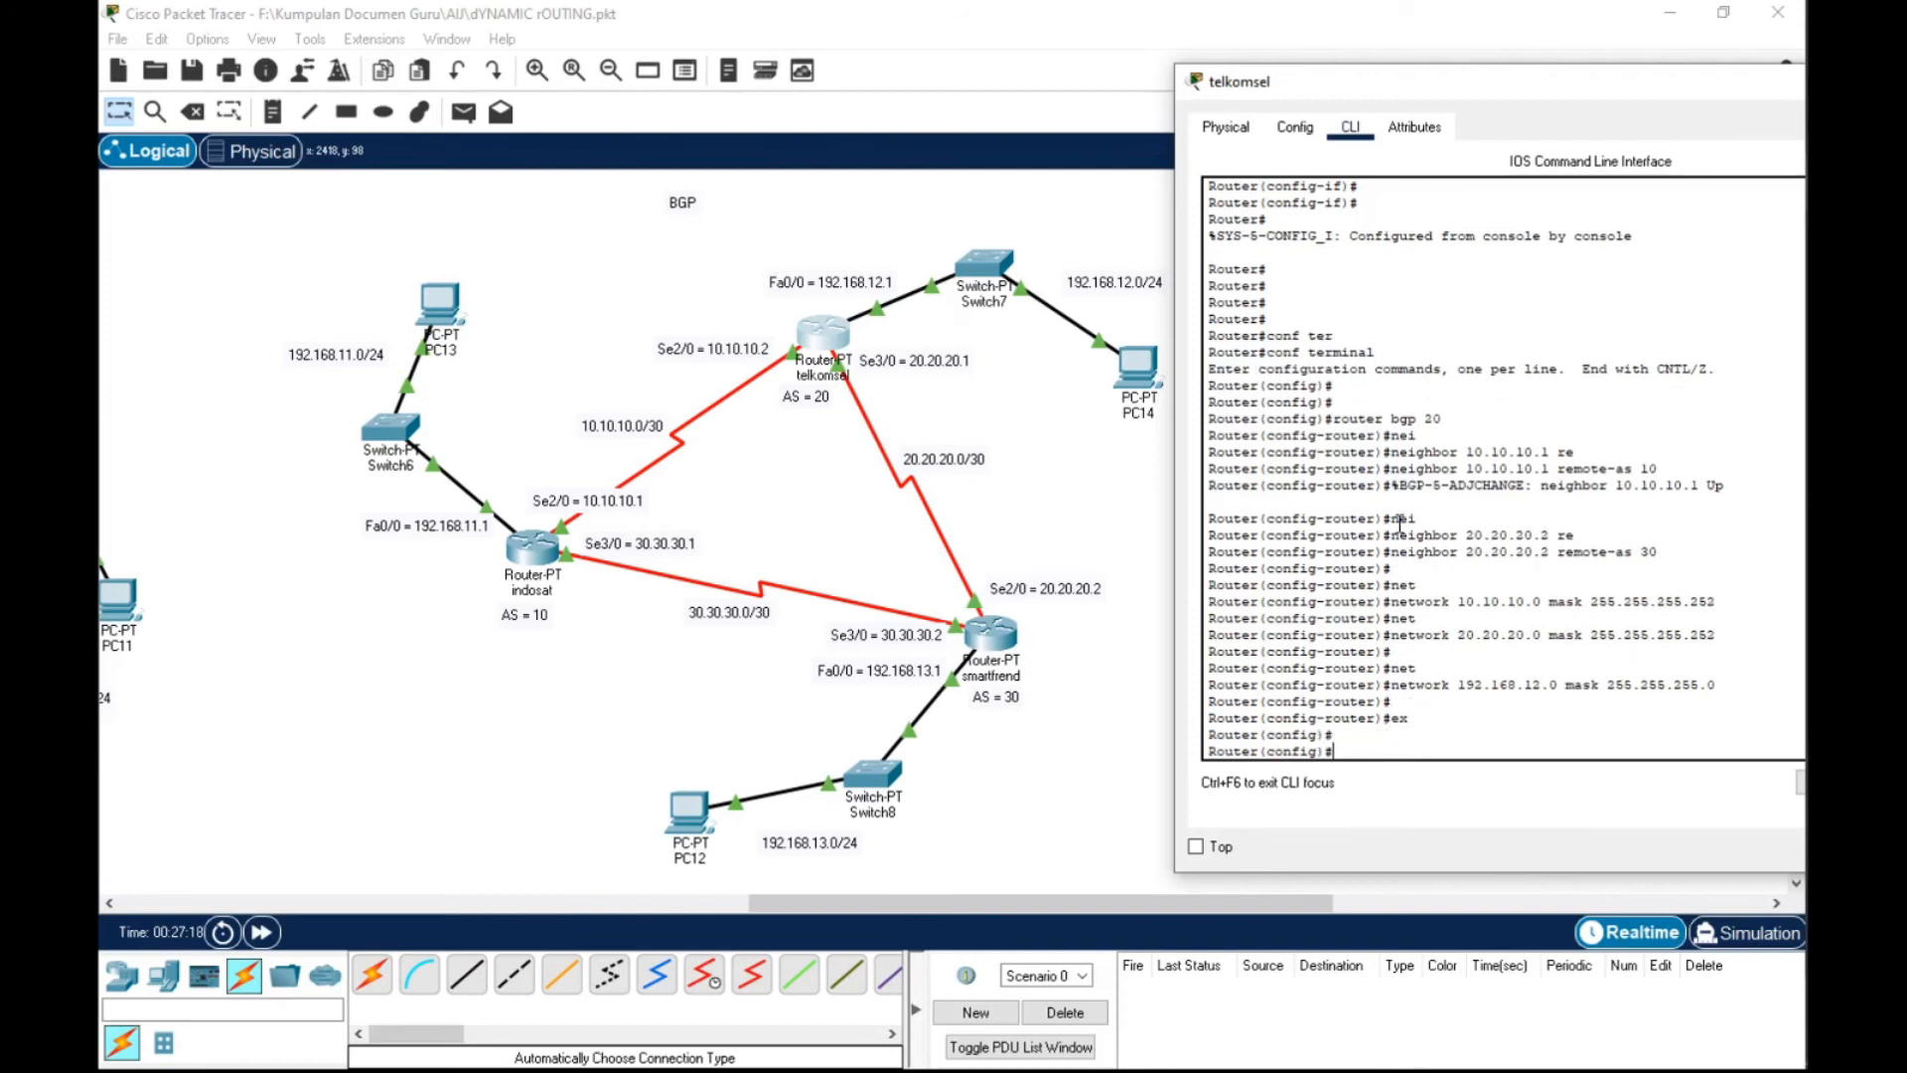
key("ctrl+z")
key("Return")
key("Return")
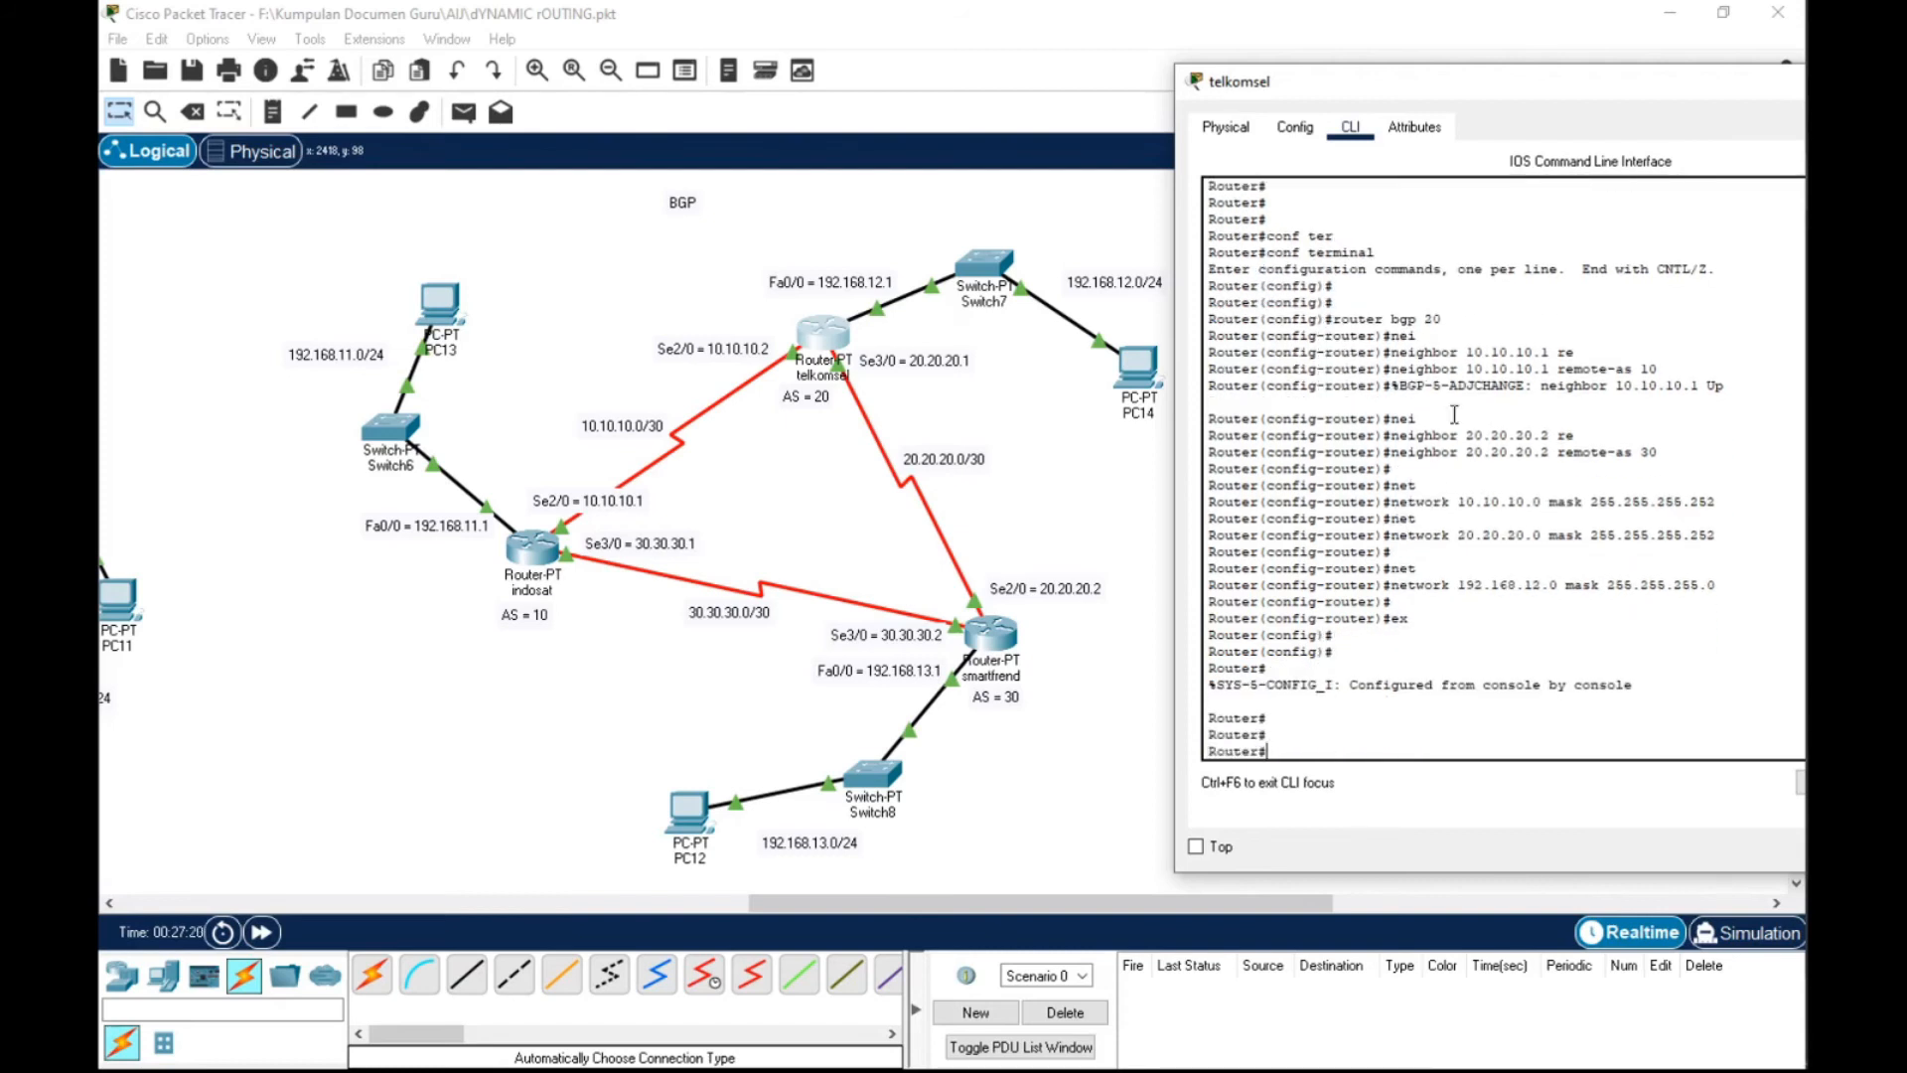
left_click_drag(1500, 84, 1294, 78)
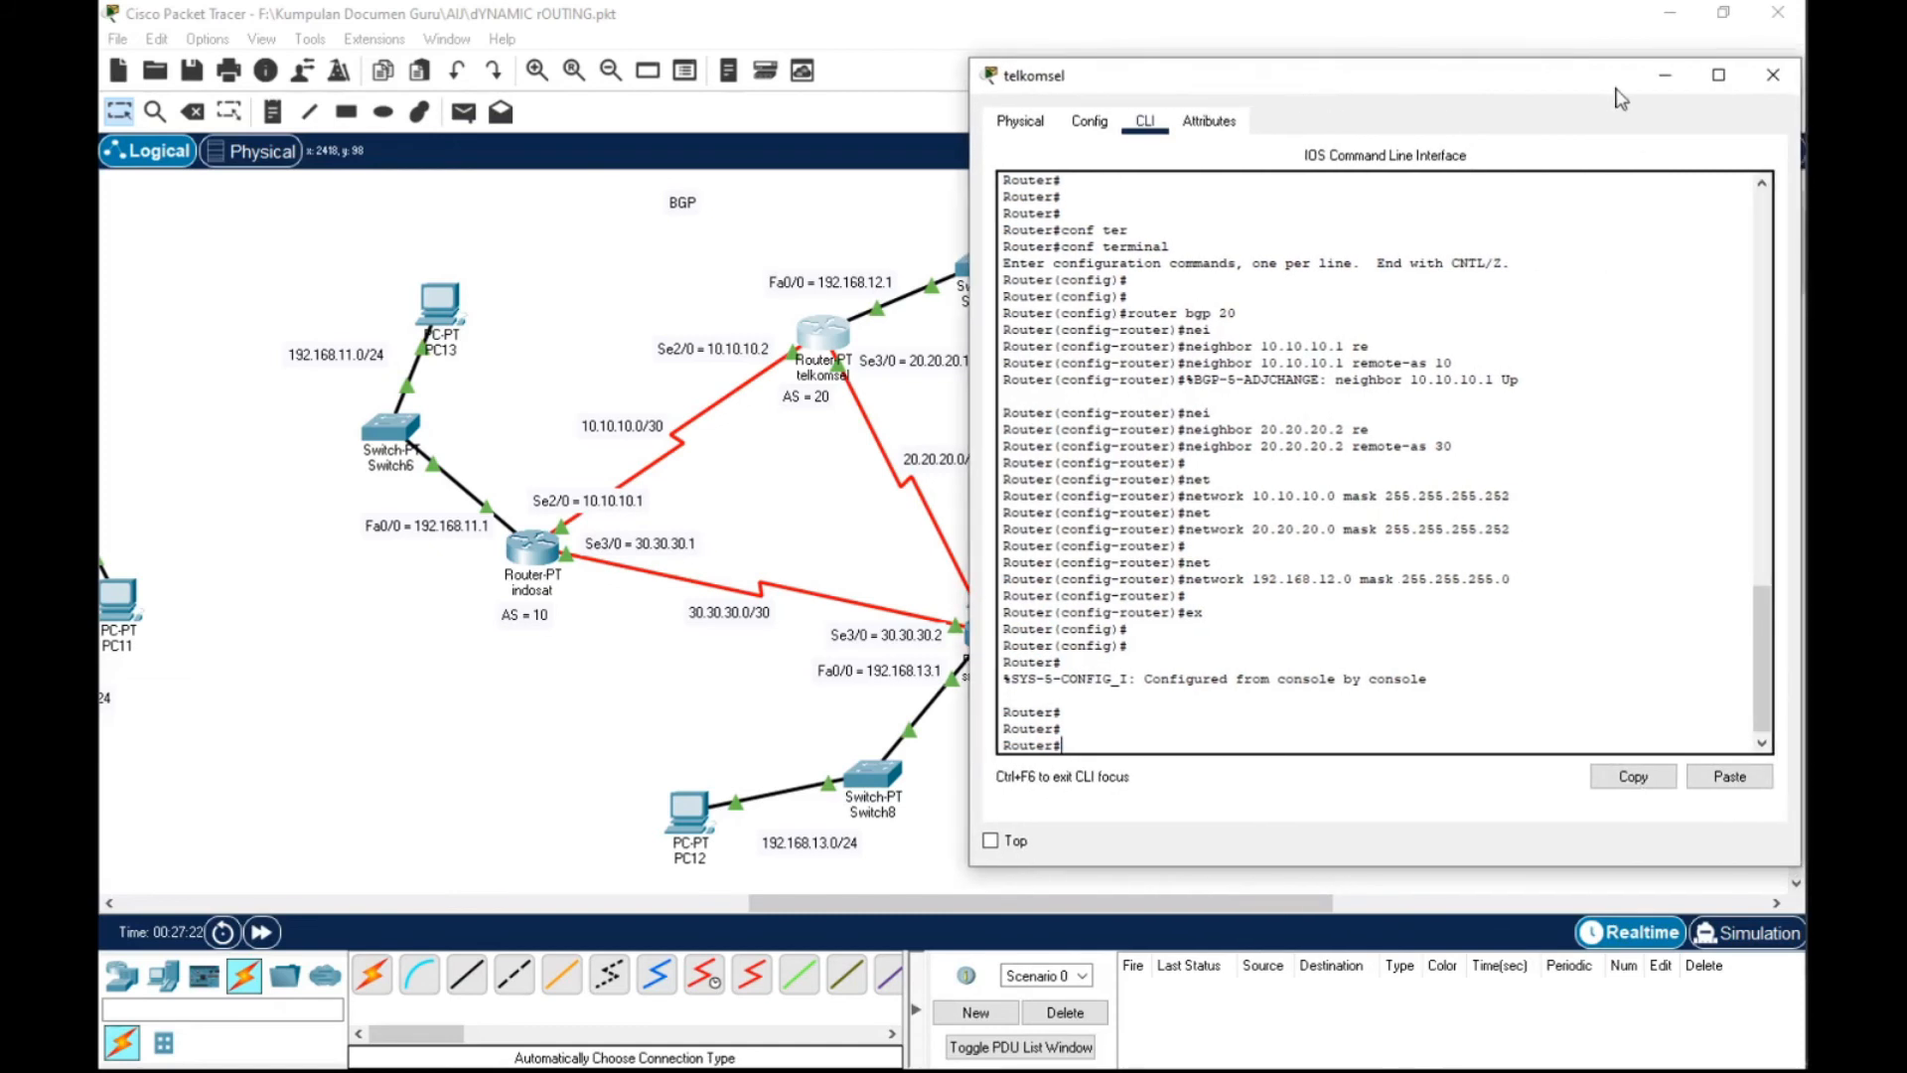
left_click(1772, 76)
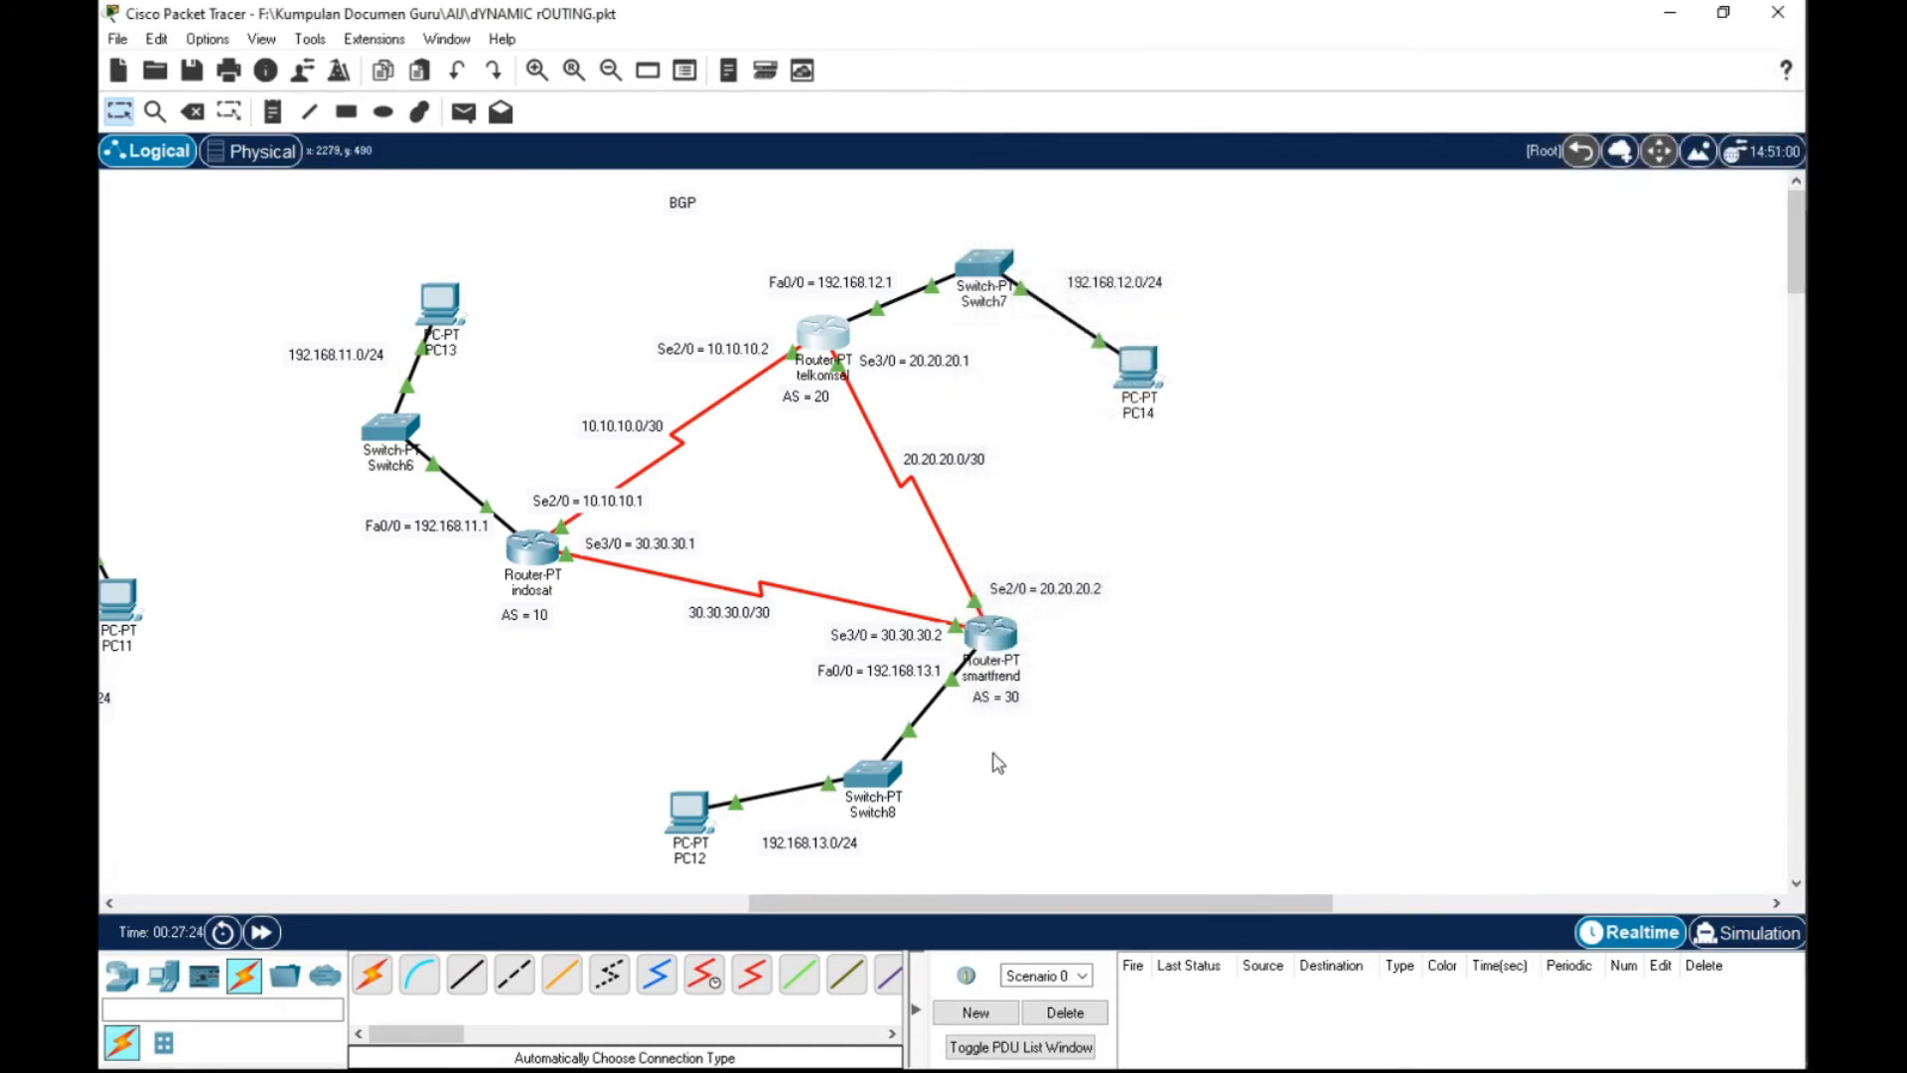
Open smartfrend's command line beside the topology and leave interface configuration mode for the privileged EXEC prompt
left_click(992, 633)
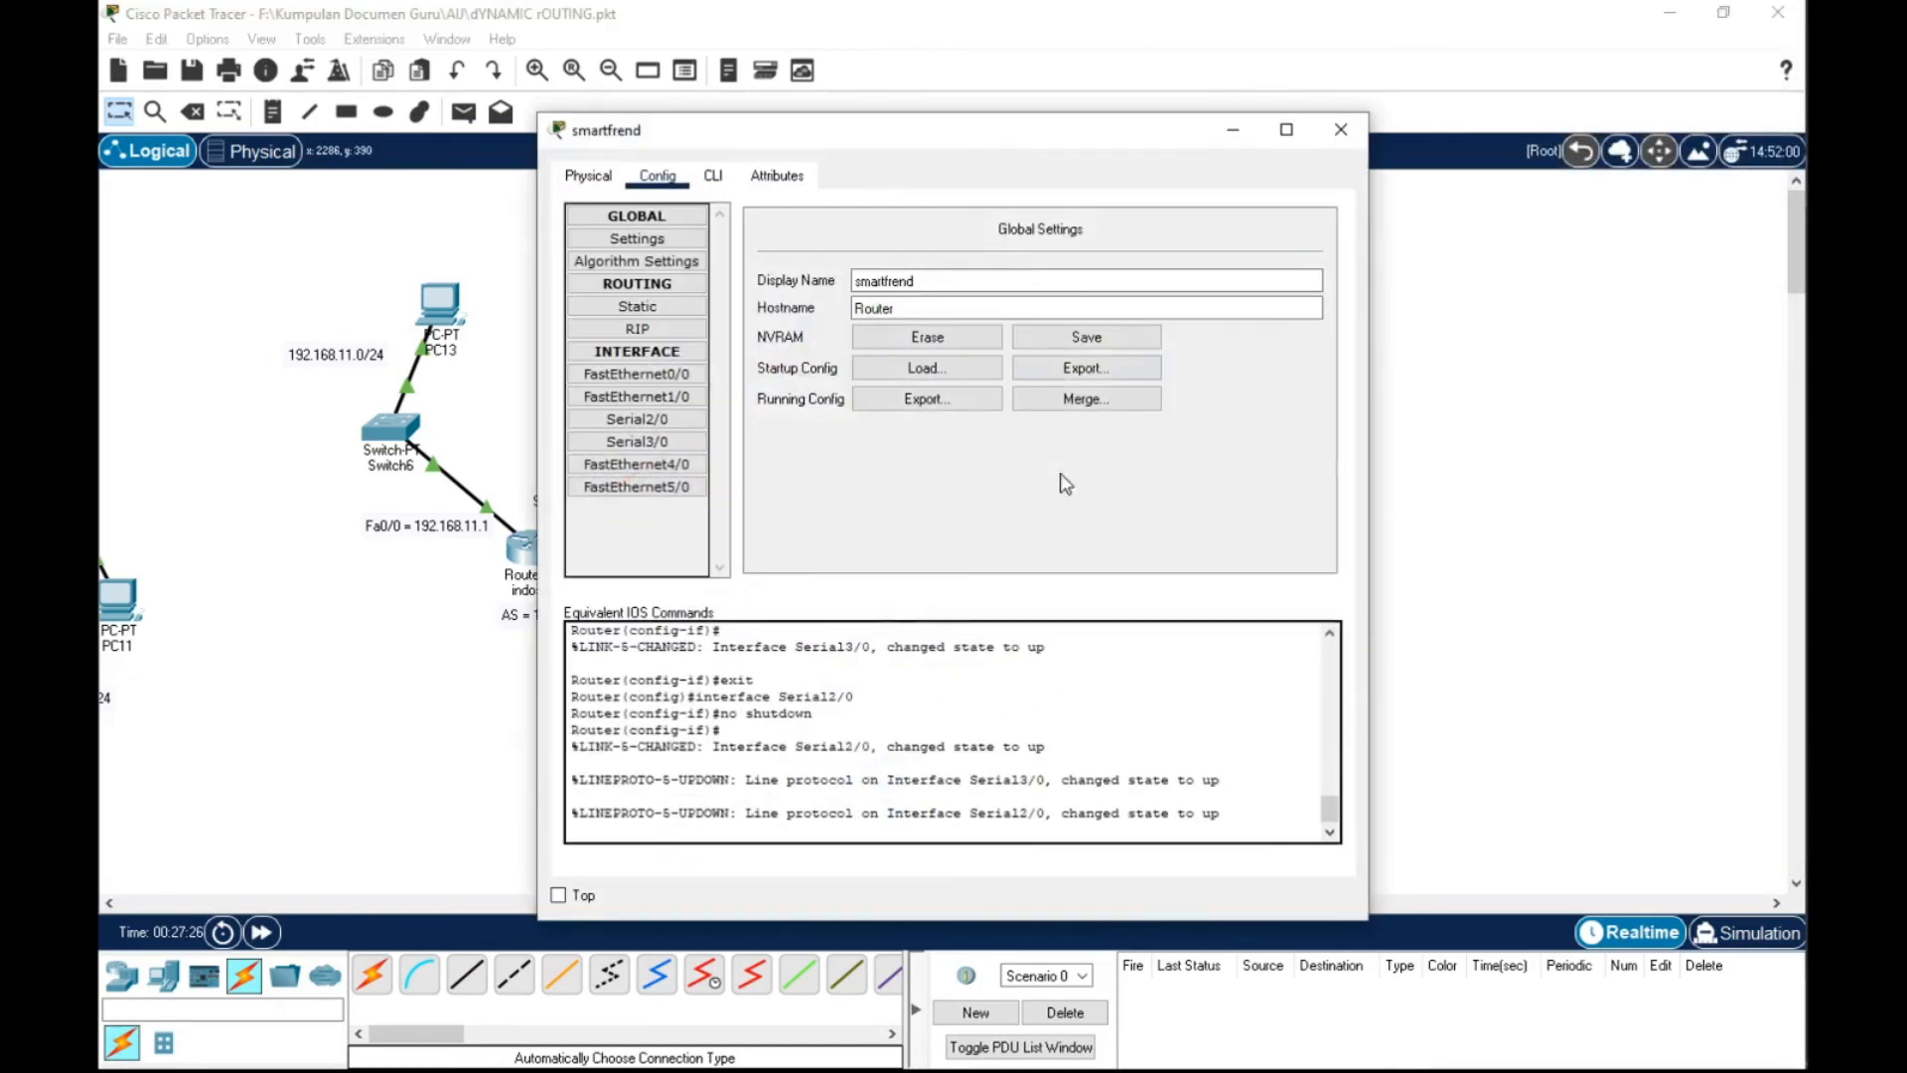
left_click_drag(940, 141, 1516, 119)
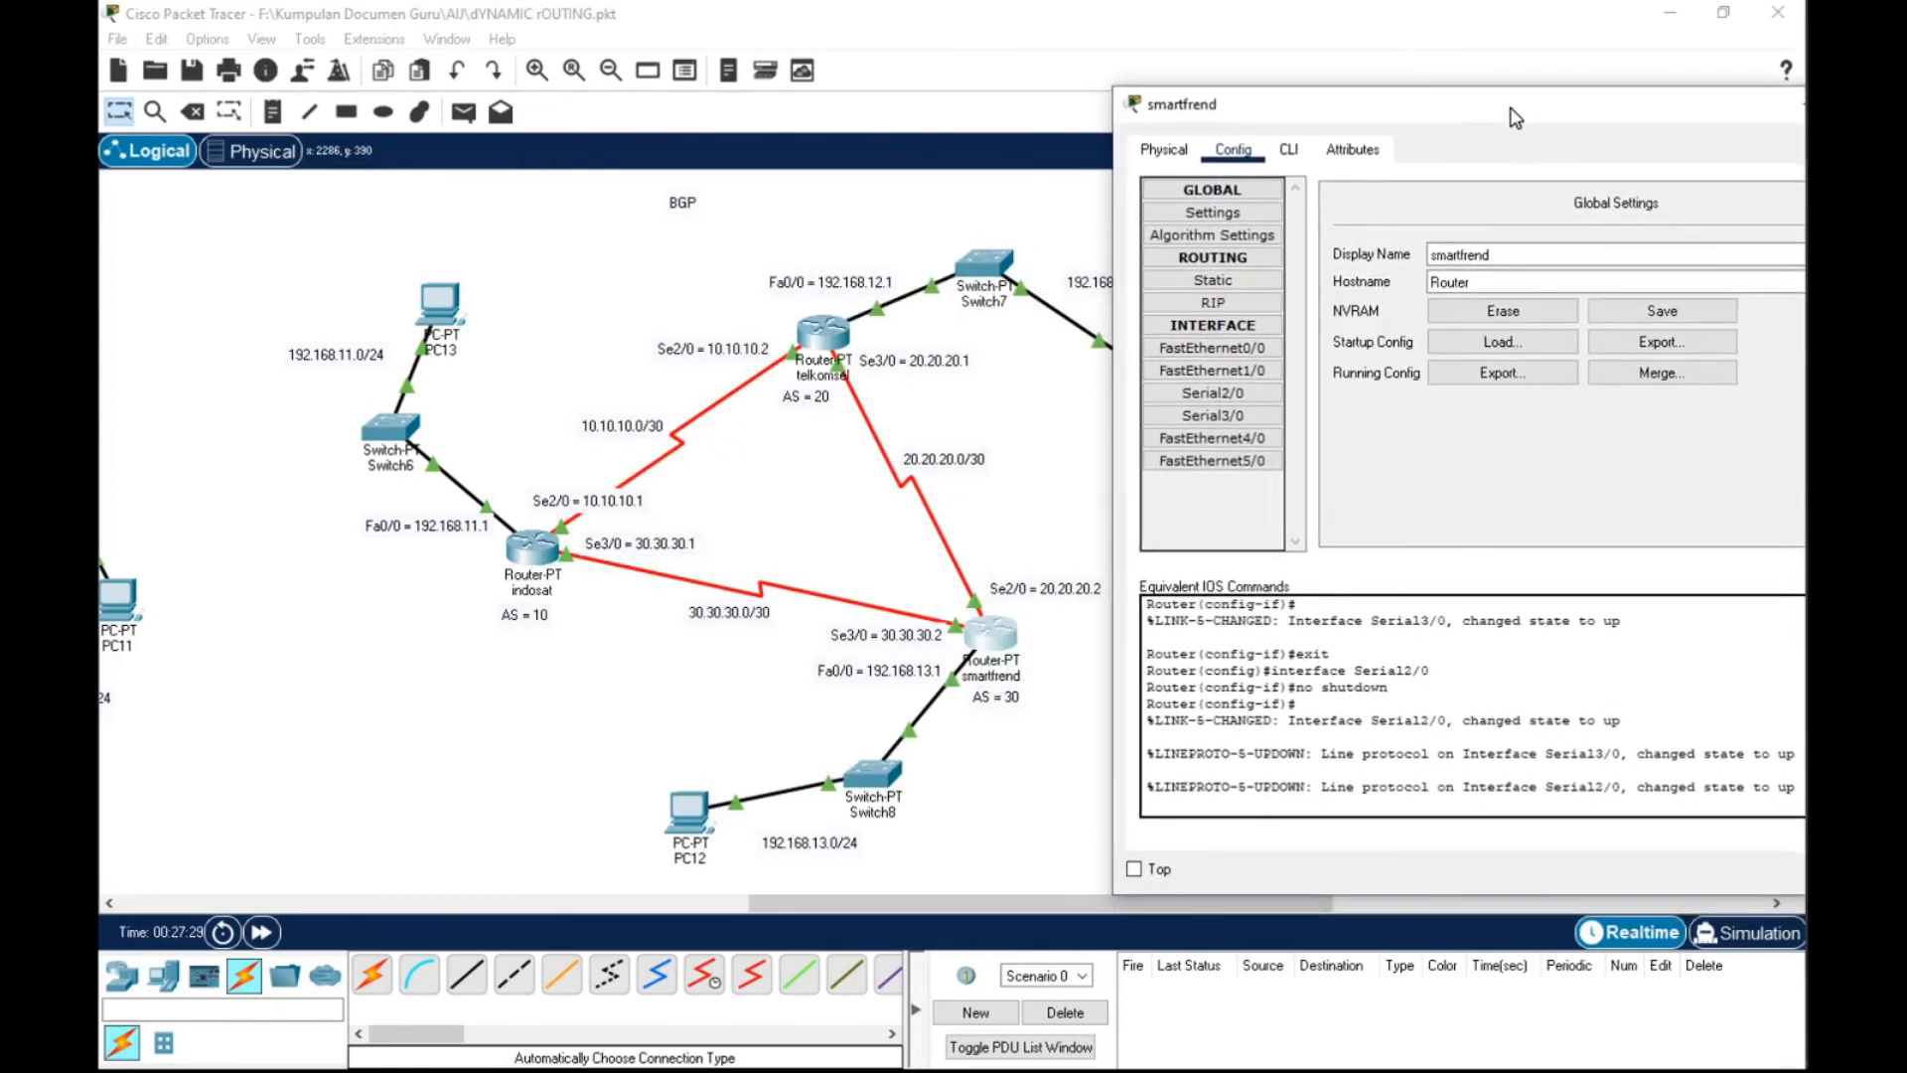
left_click(1289, 151)
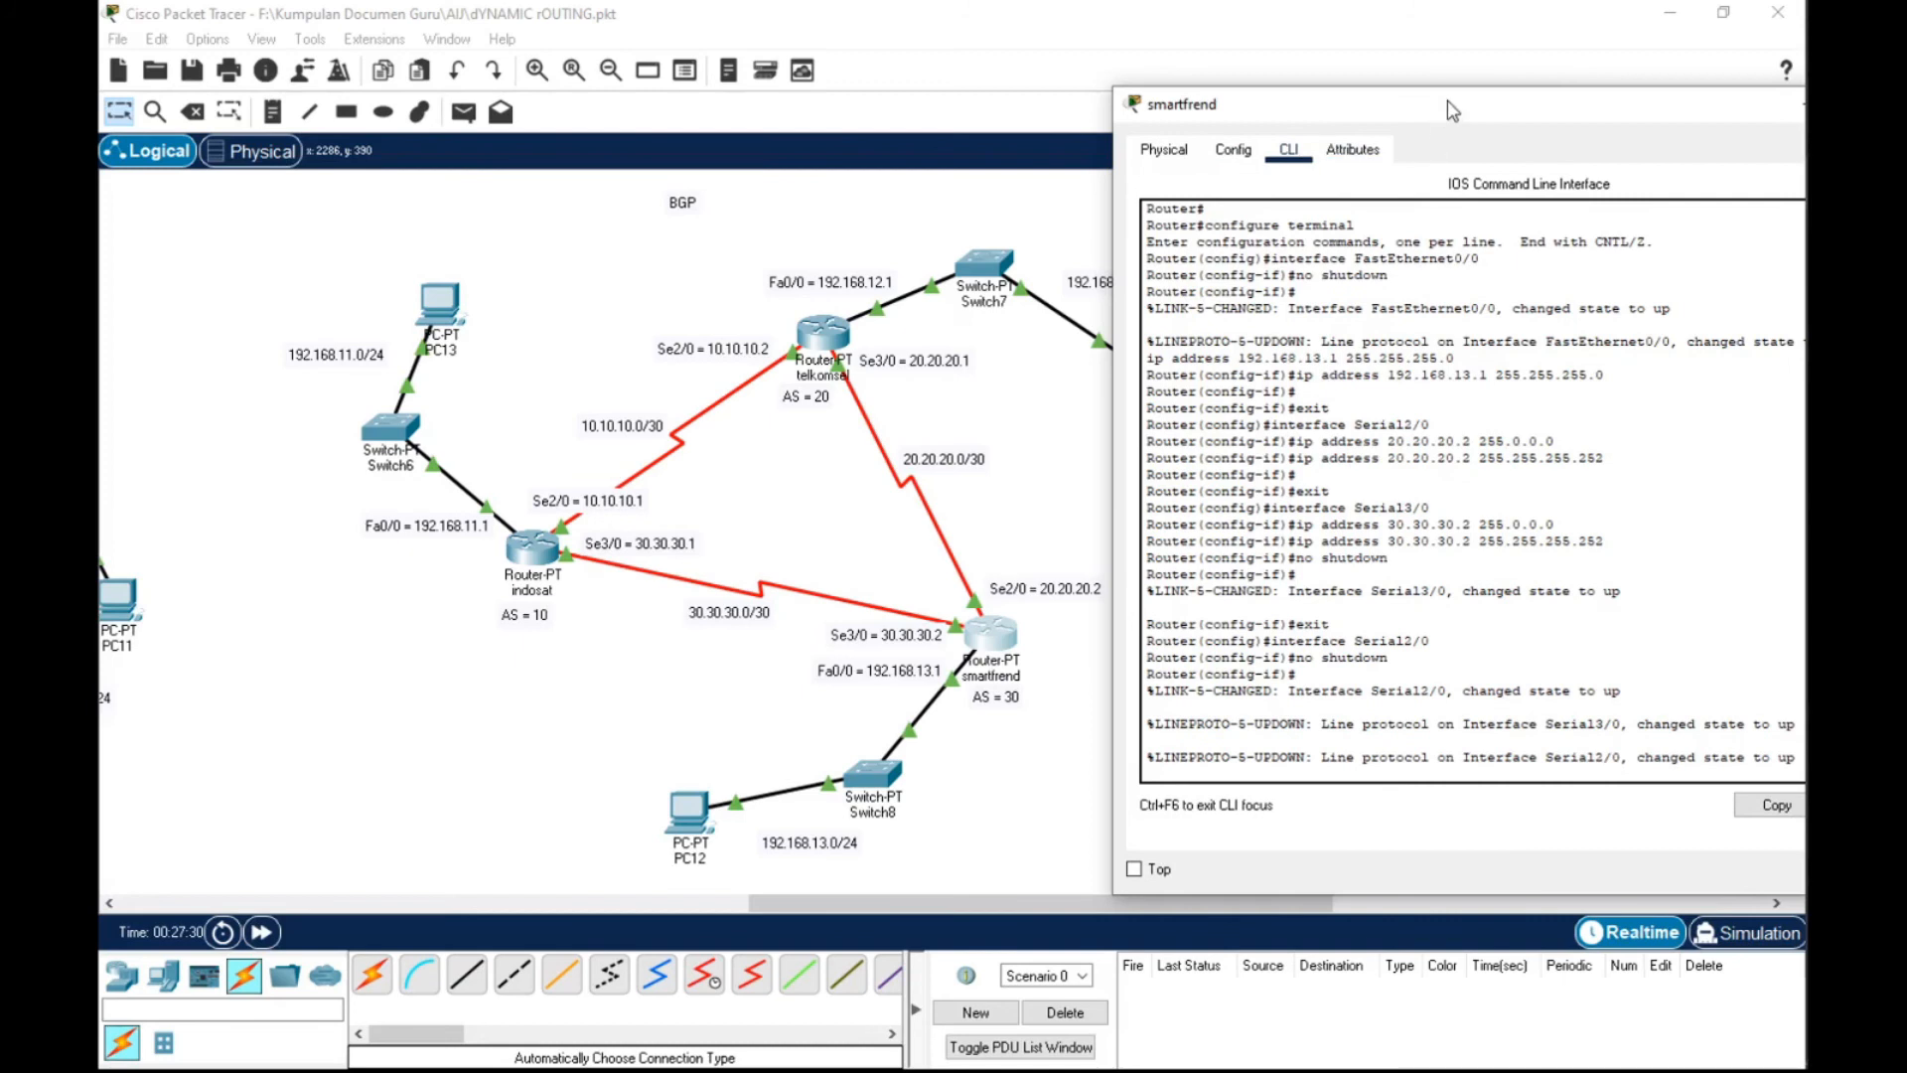
left_click_drag(1458, 99, 1378, 106)
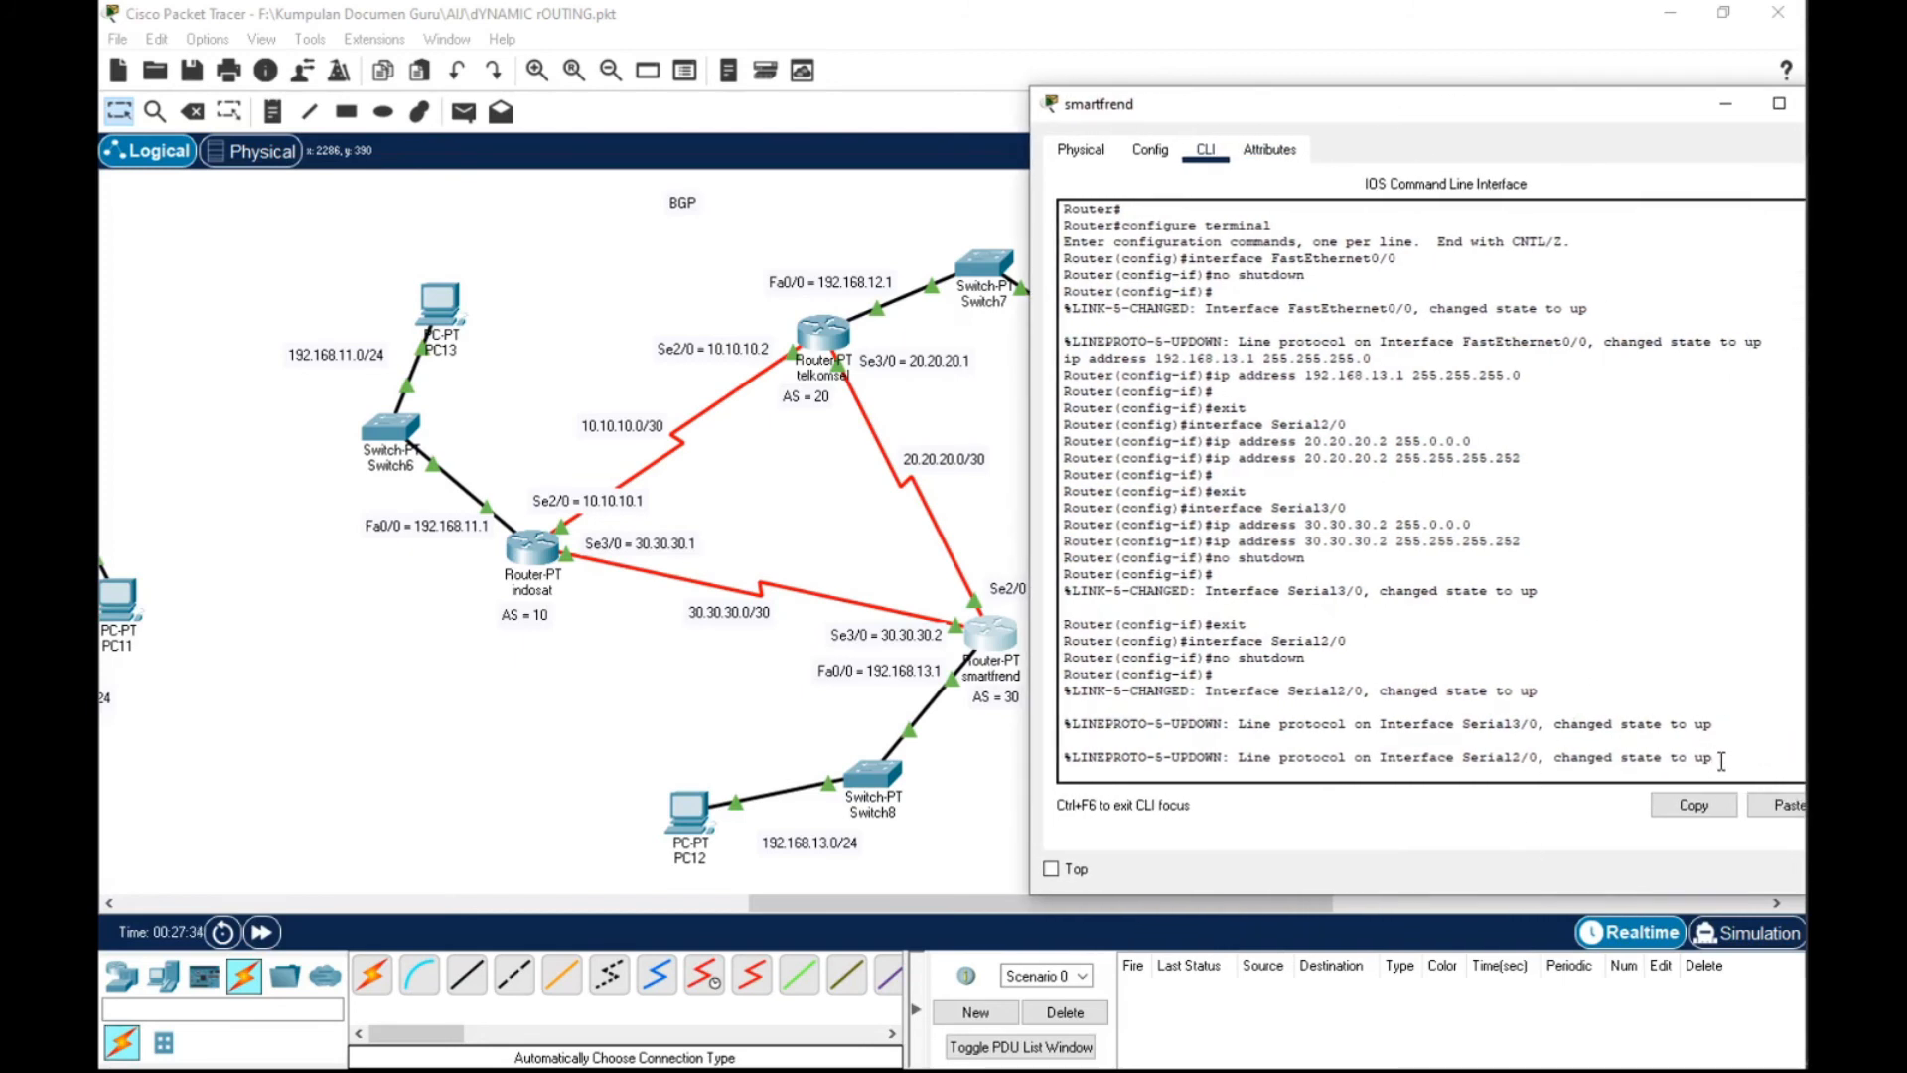
key("Return")
key("Return")
key("Return")
key("Return")
key("Return")
key("ctrl+z")
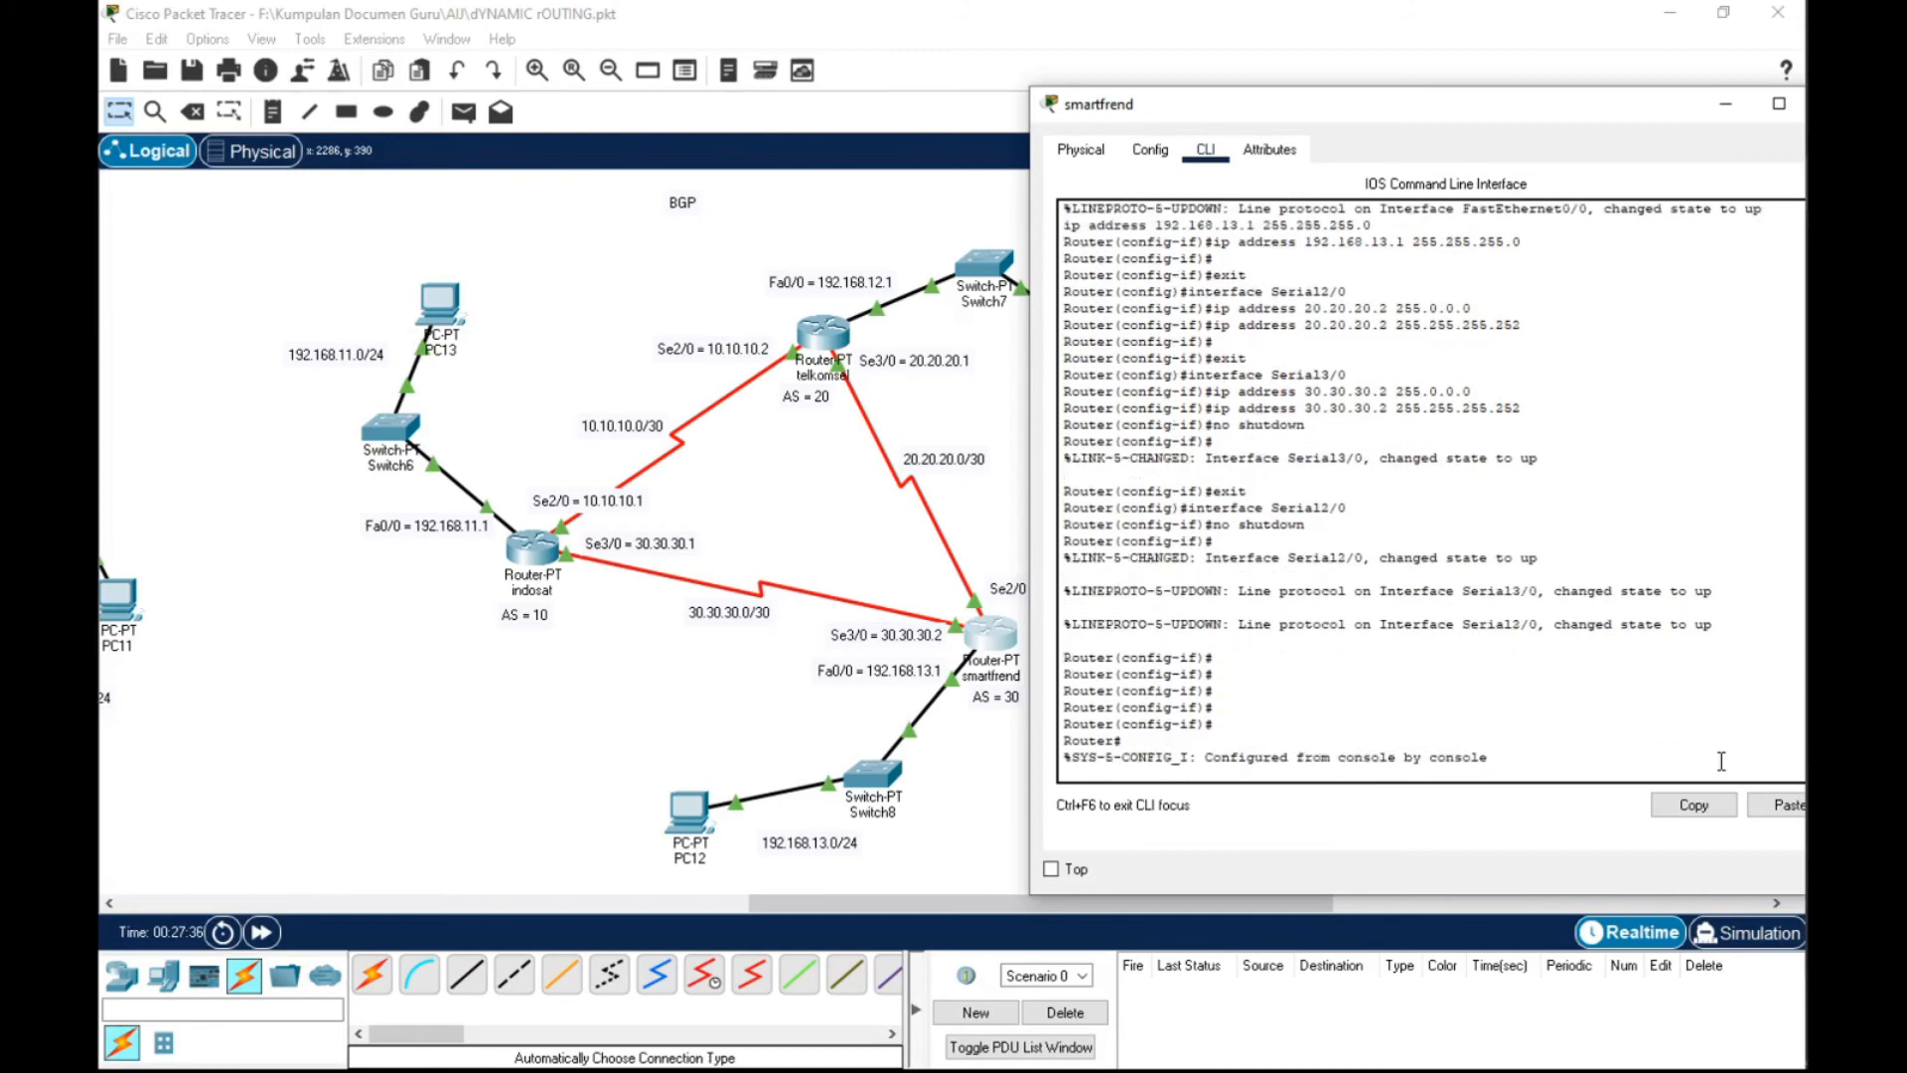
key("Return")
key("Return")
key("Return")
key("Return")
key("Return")
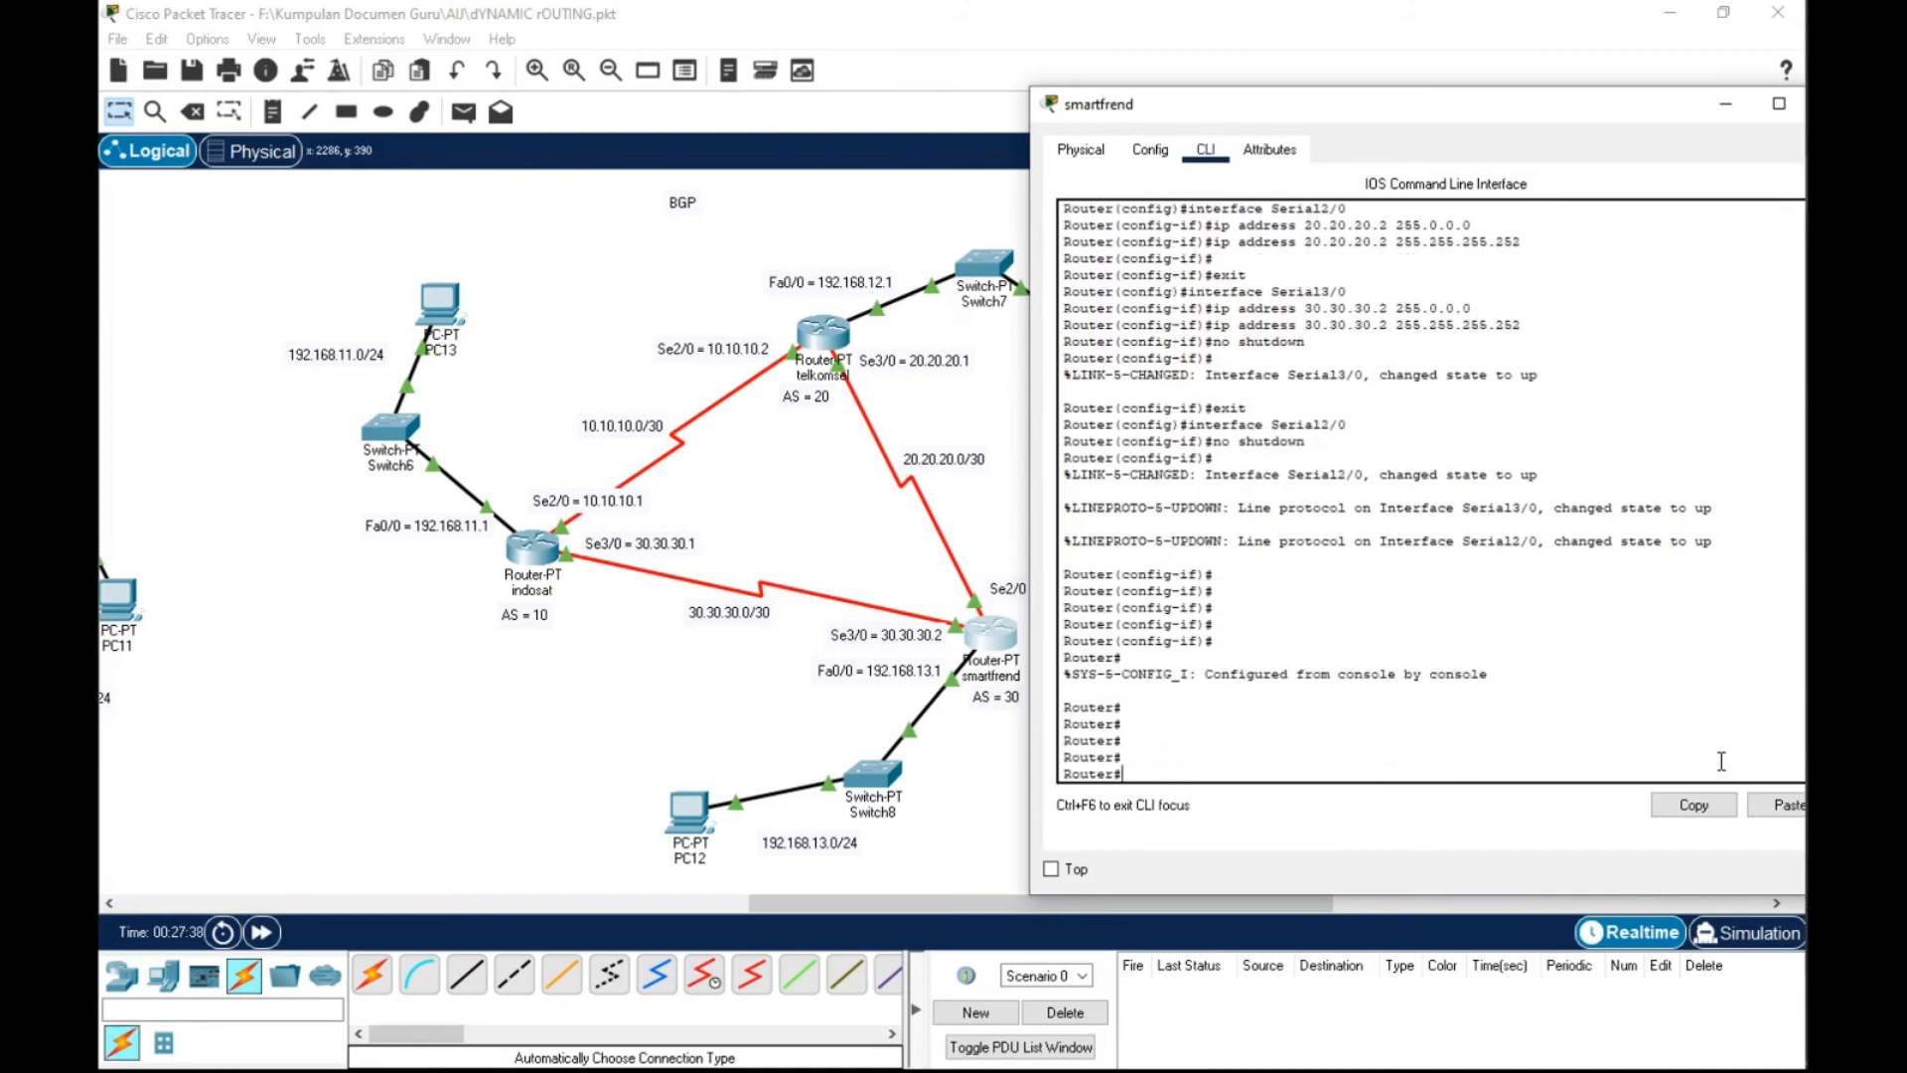
Enter global configuration mode on smartfrend and start a BGP routing process with AS number 30
type("conf ter")
key("Tab")
key("Return")
key("Return")
key("Return")
type("router")
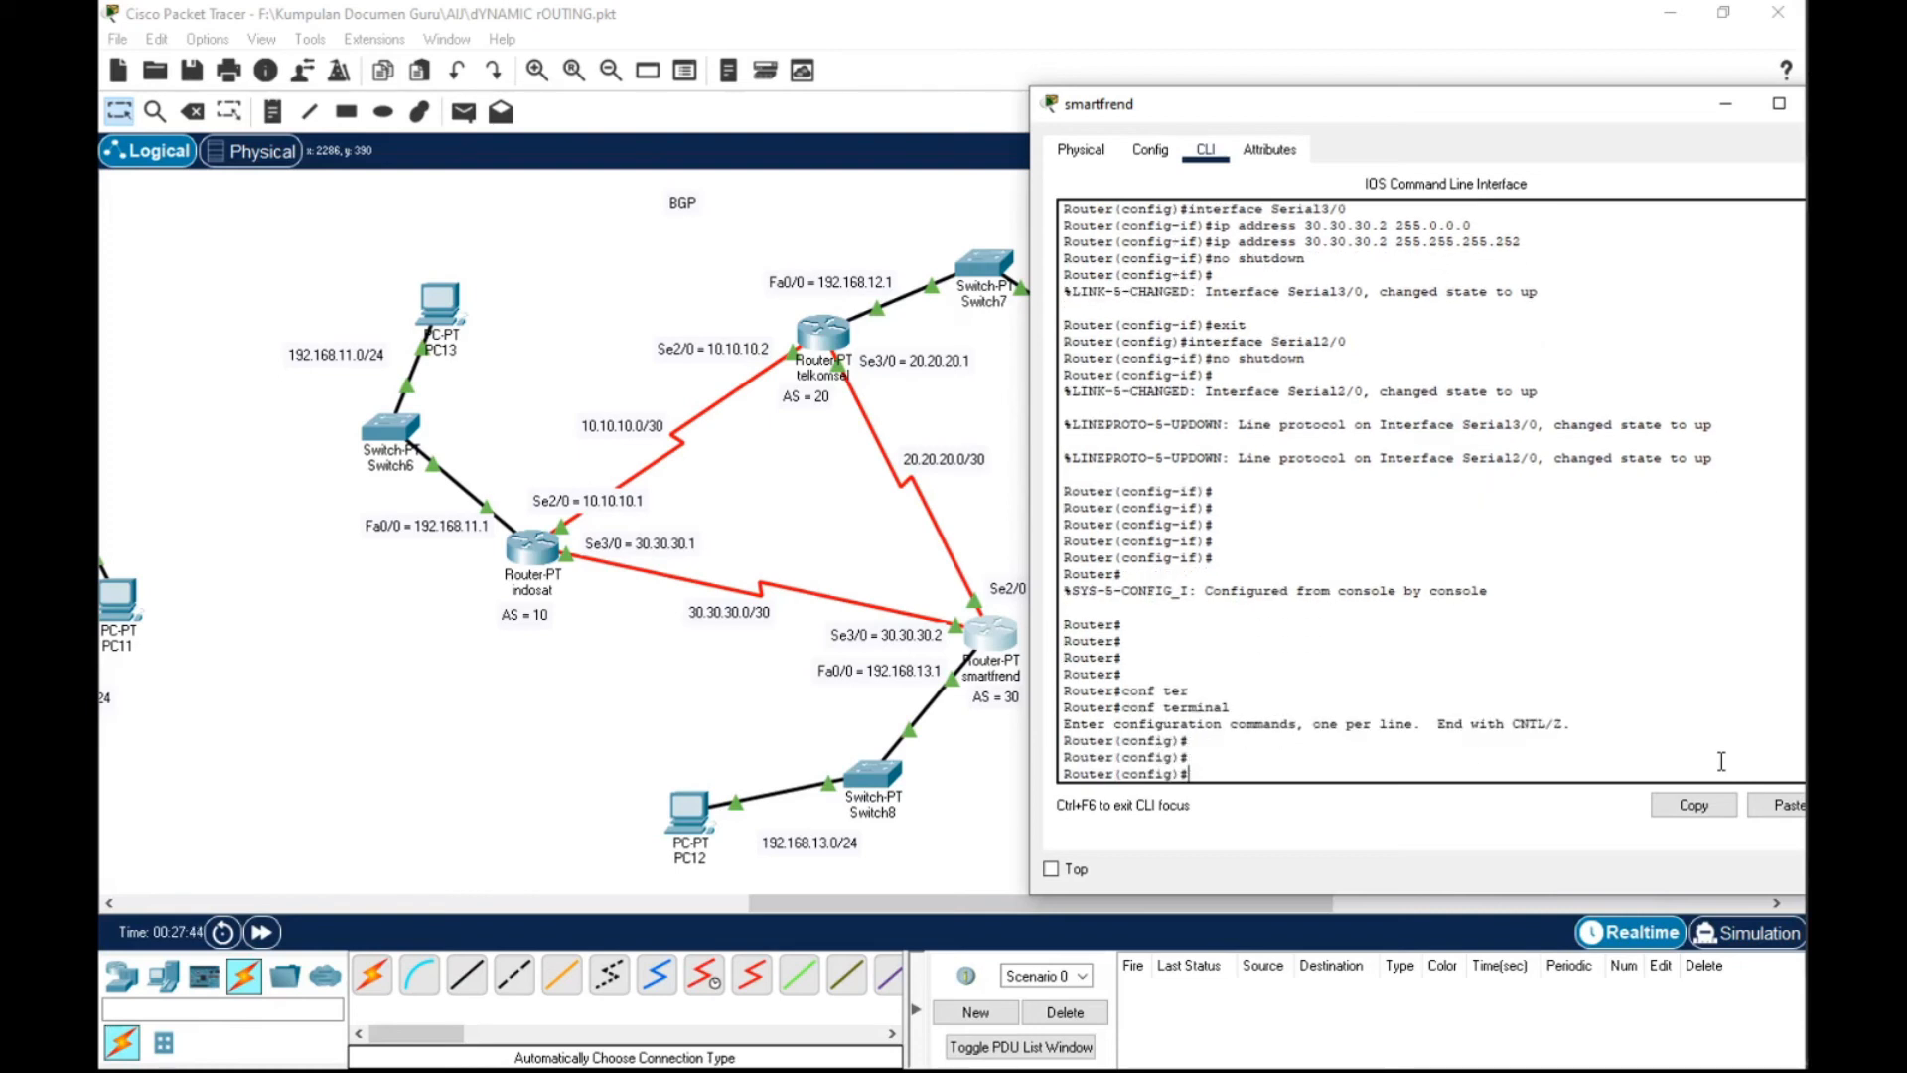
type(" bgp")
left_click(1061, 773)
type("30")
key("Return")
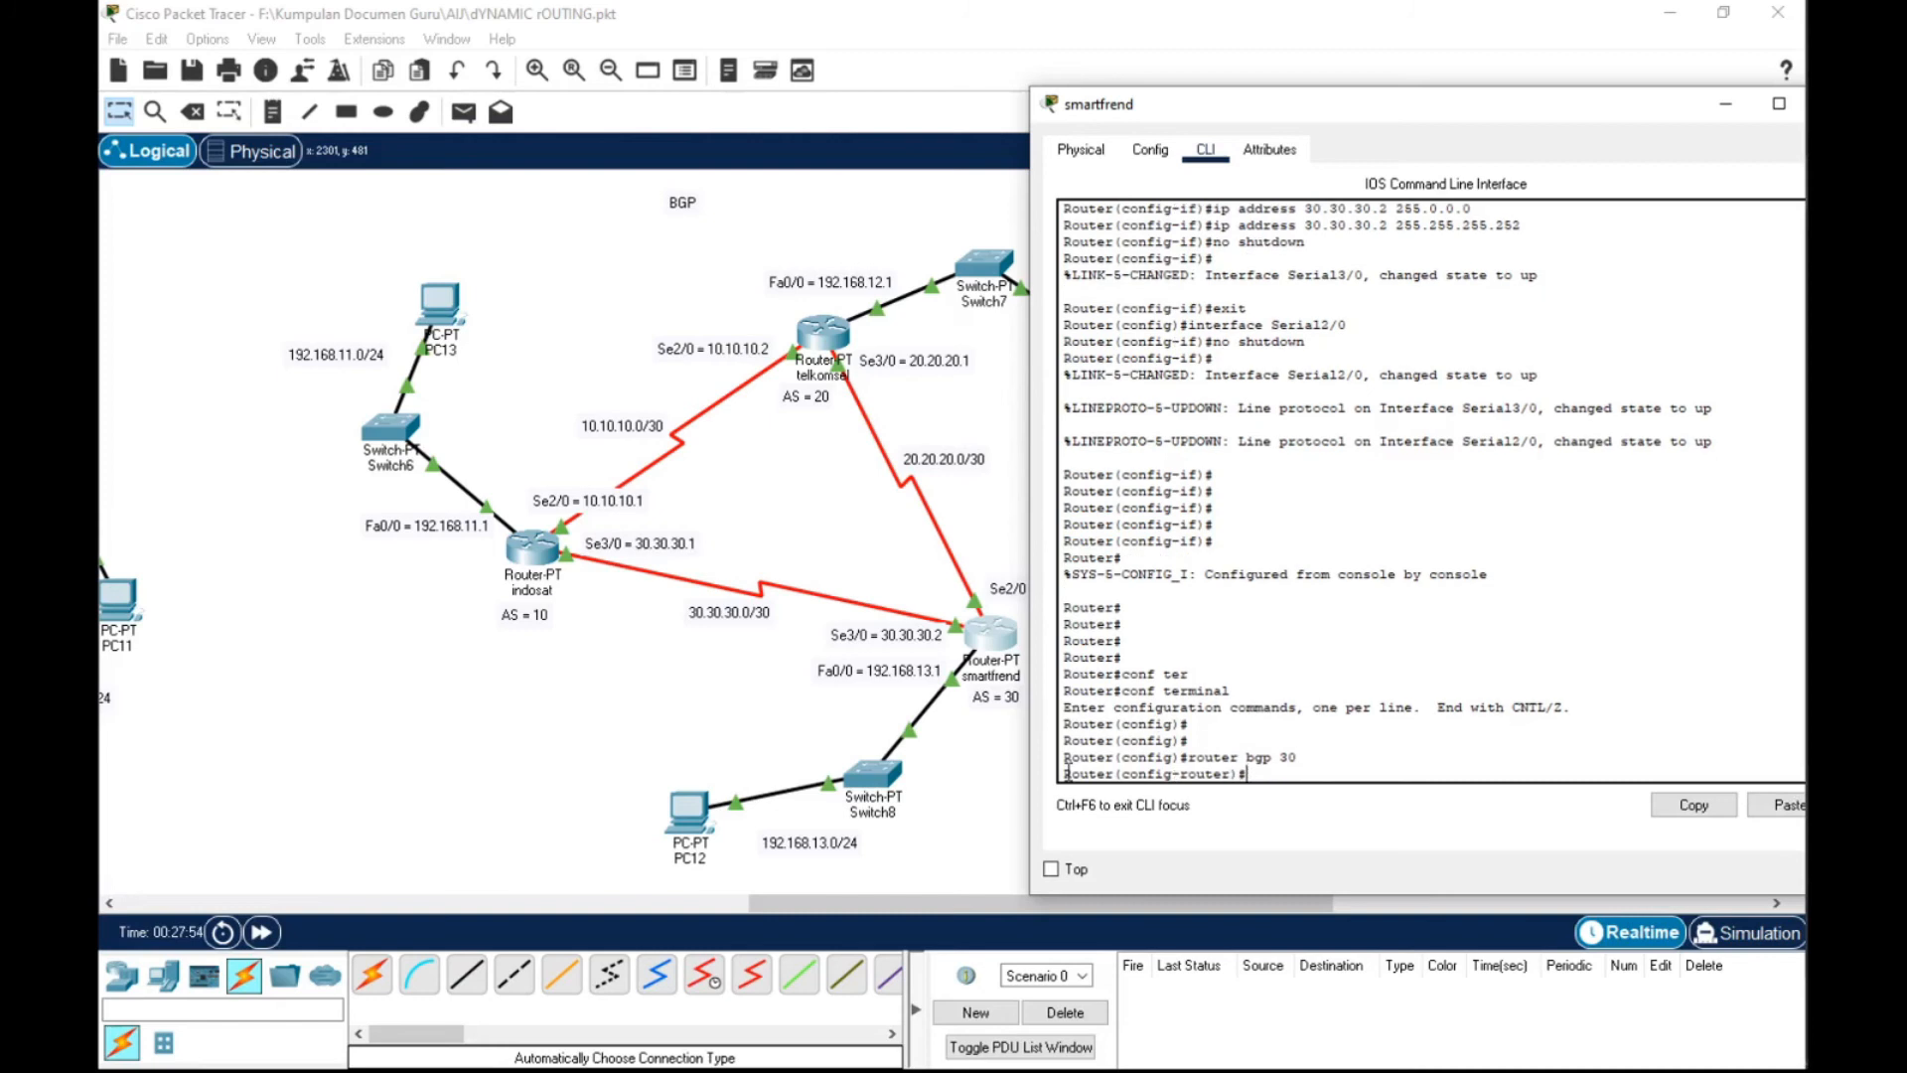
Add telkomsel as a BGP neighbor on smartfrend with address 20.20.20.1 and remote AS 20
type("neighbor")
key("Tab")
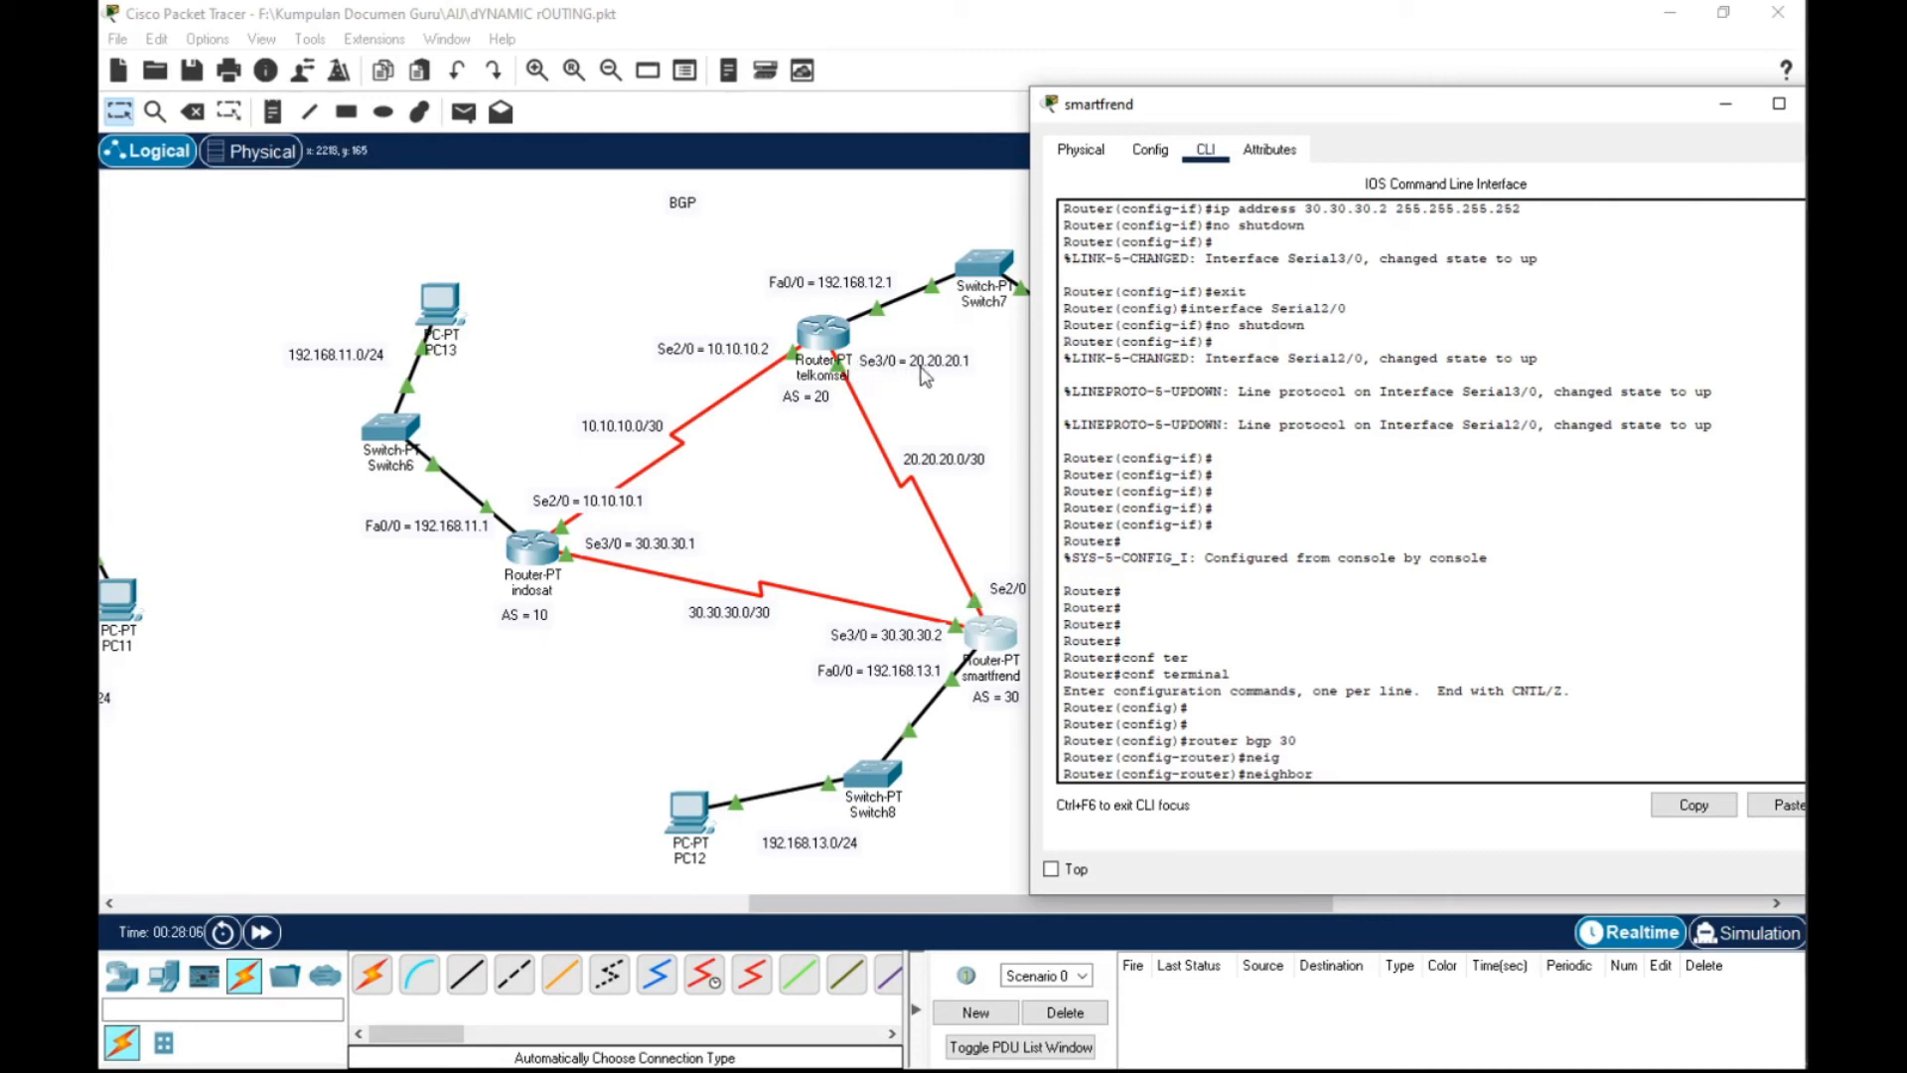
type("20.20.20.1 re")
key("Tab")
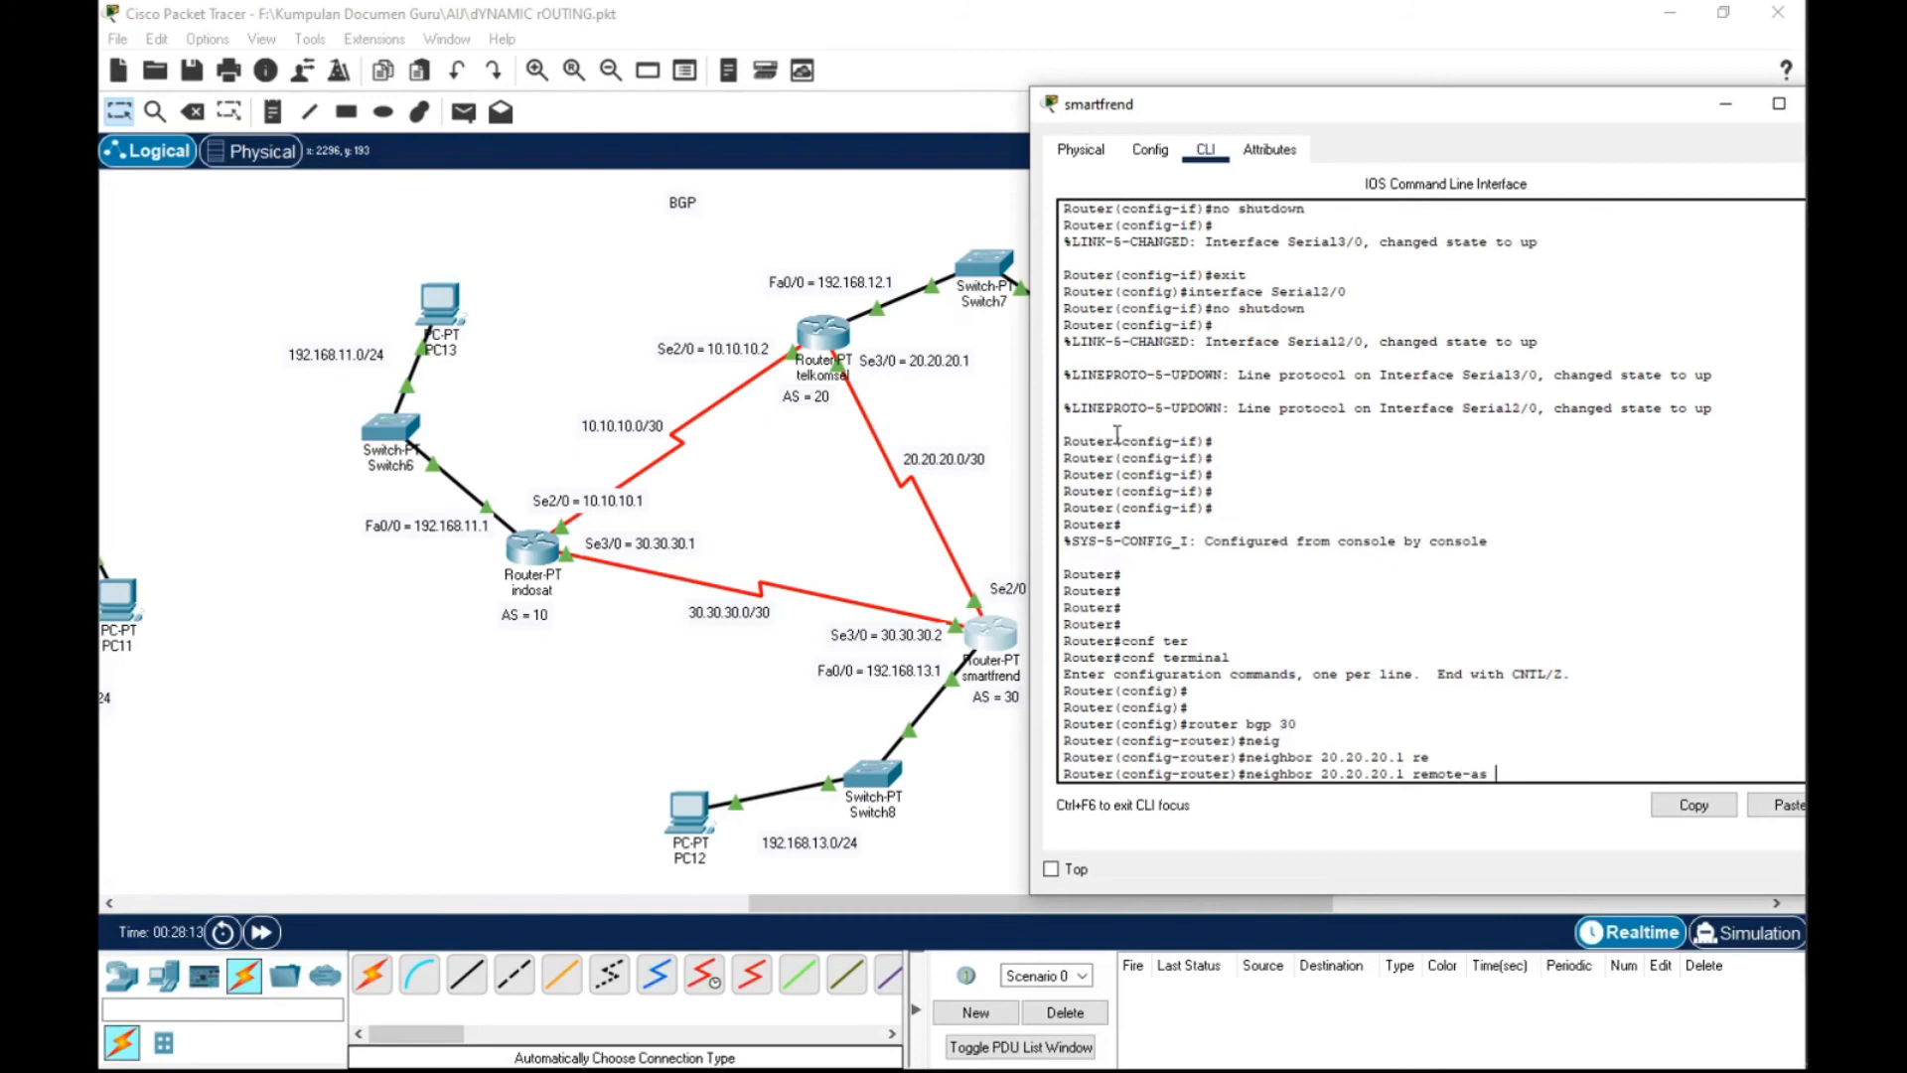
type("20")
key("Return")
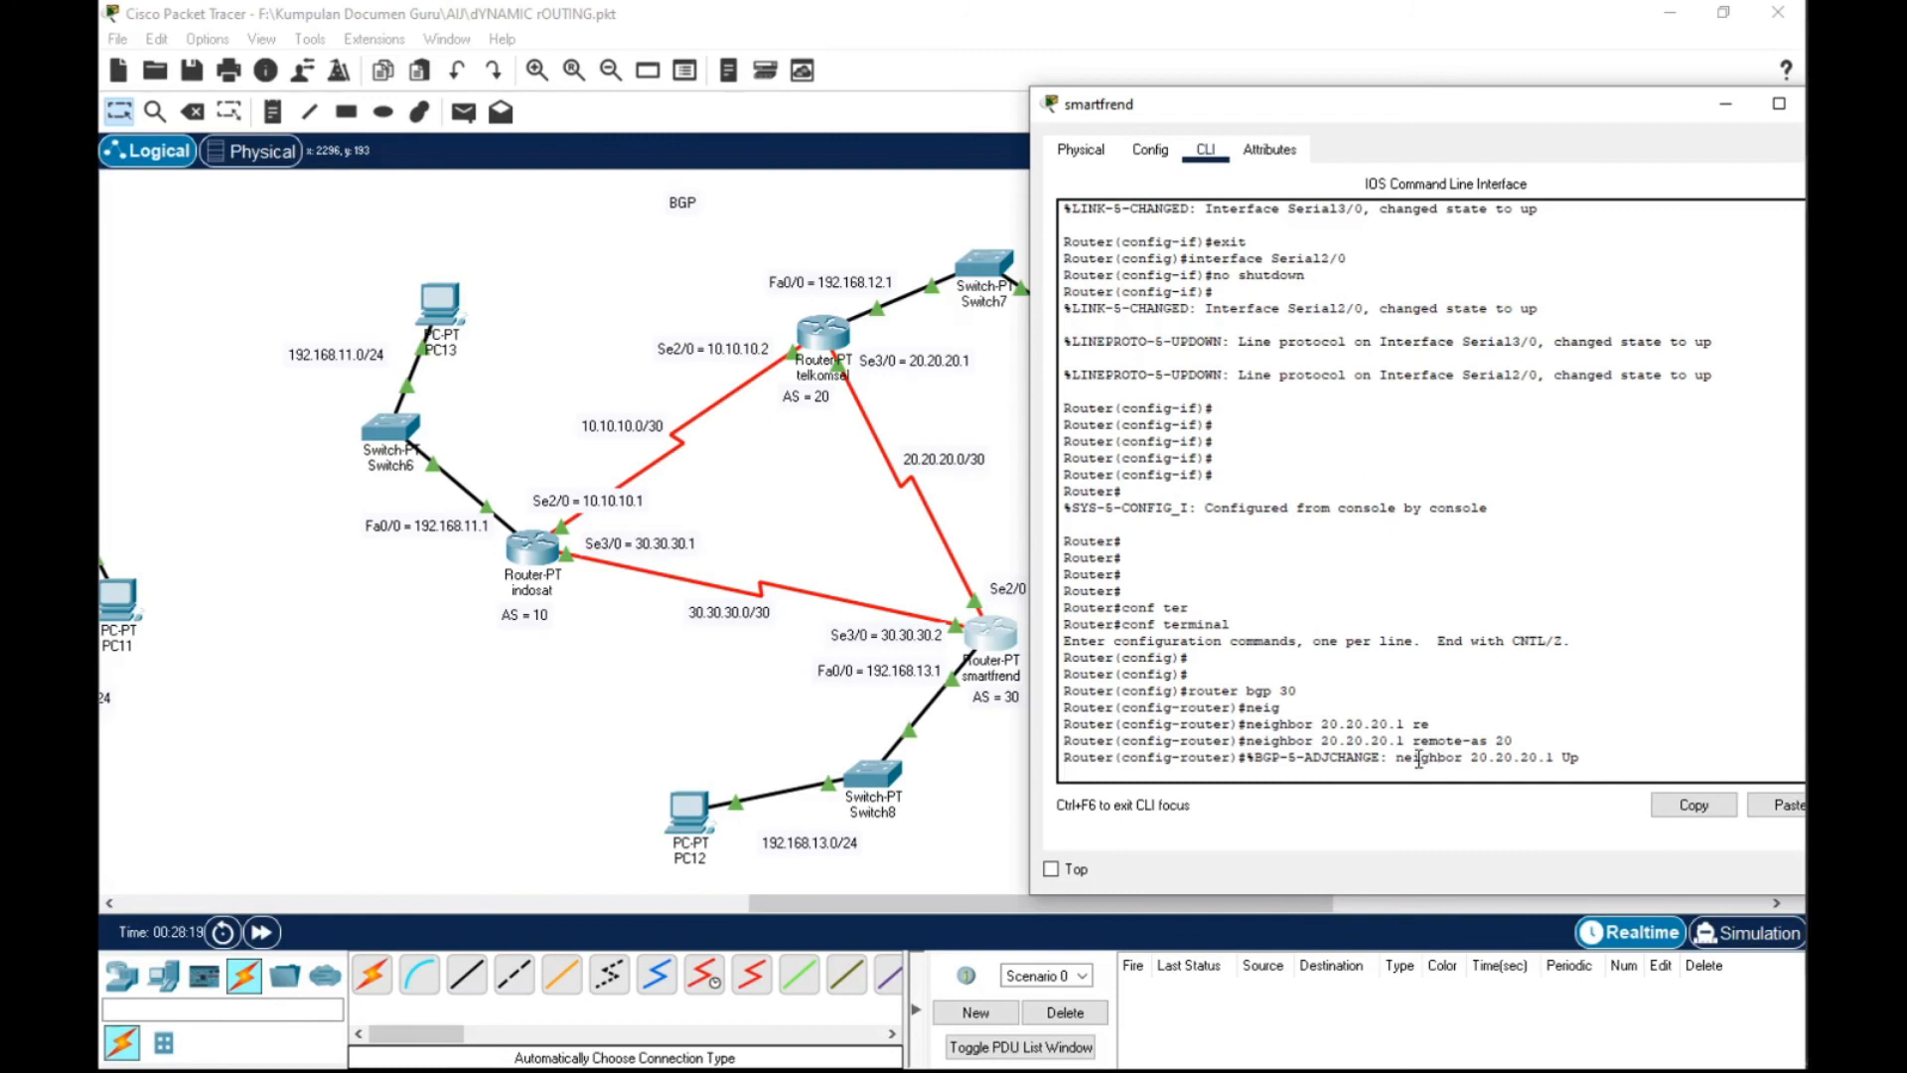
Add indosat as a BGP neighbor on smartfrend with address 30.30.30.1 and remote AS 10
key("Return")
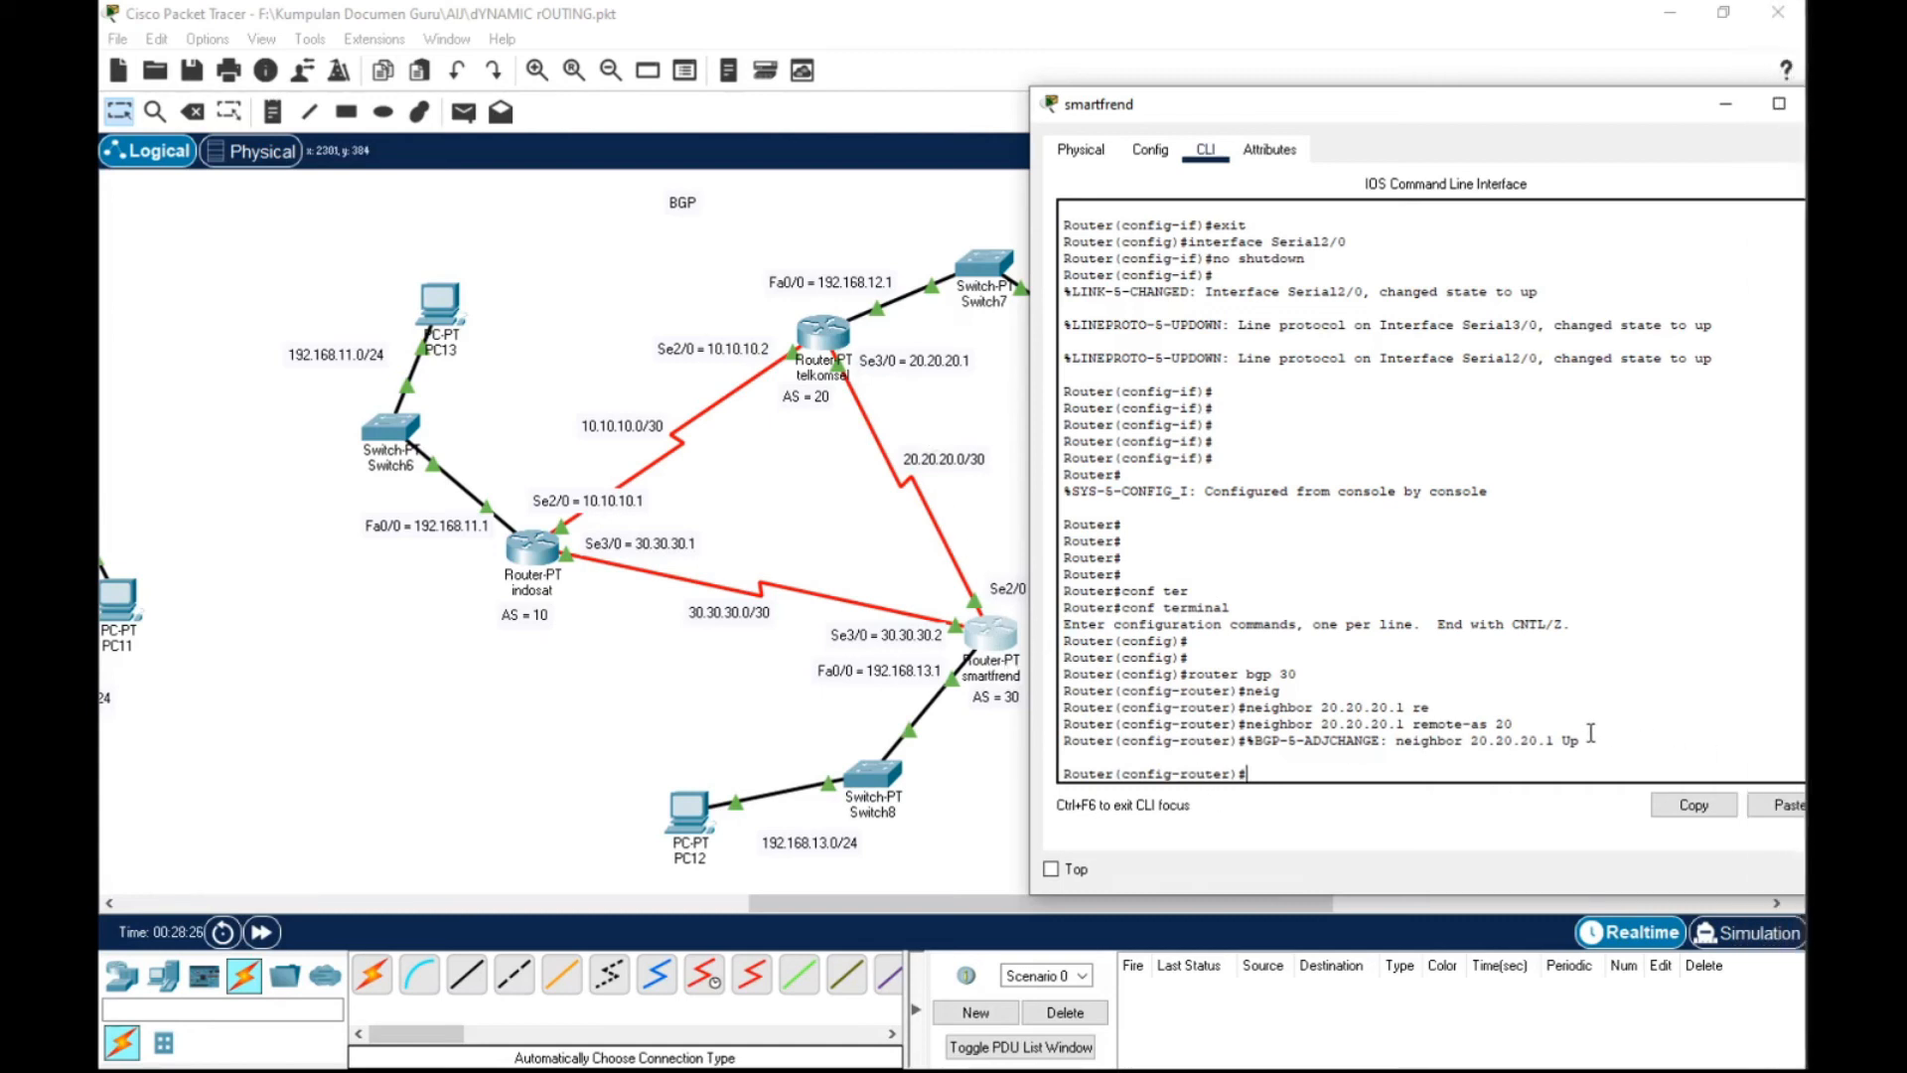
type("nei")
key("Tab")
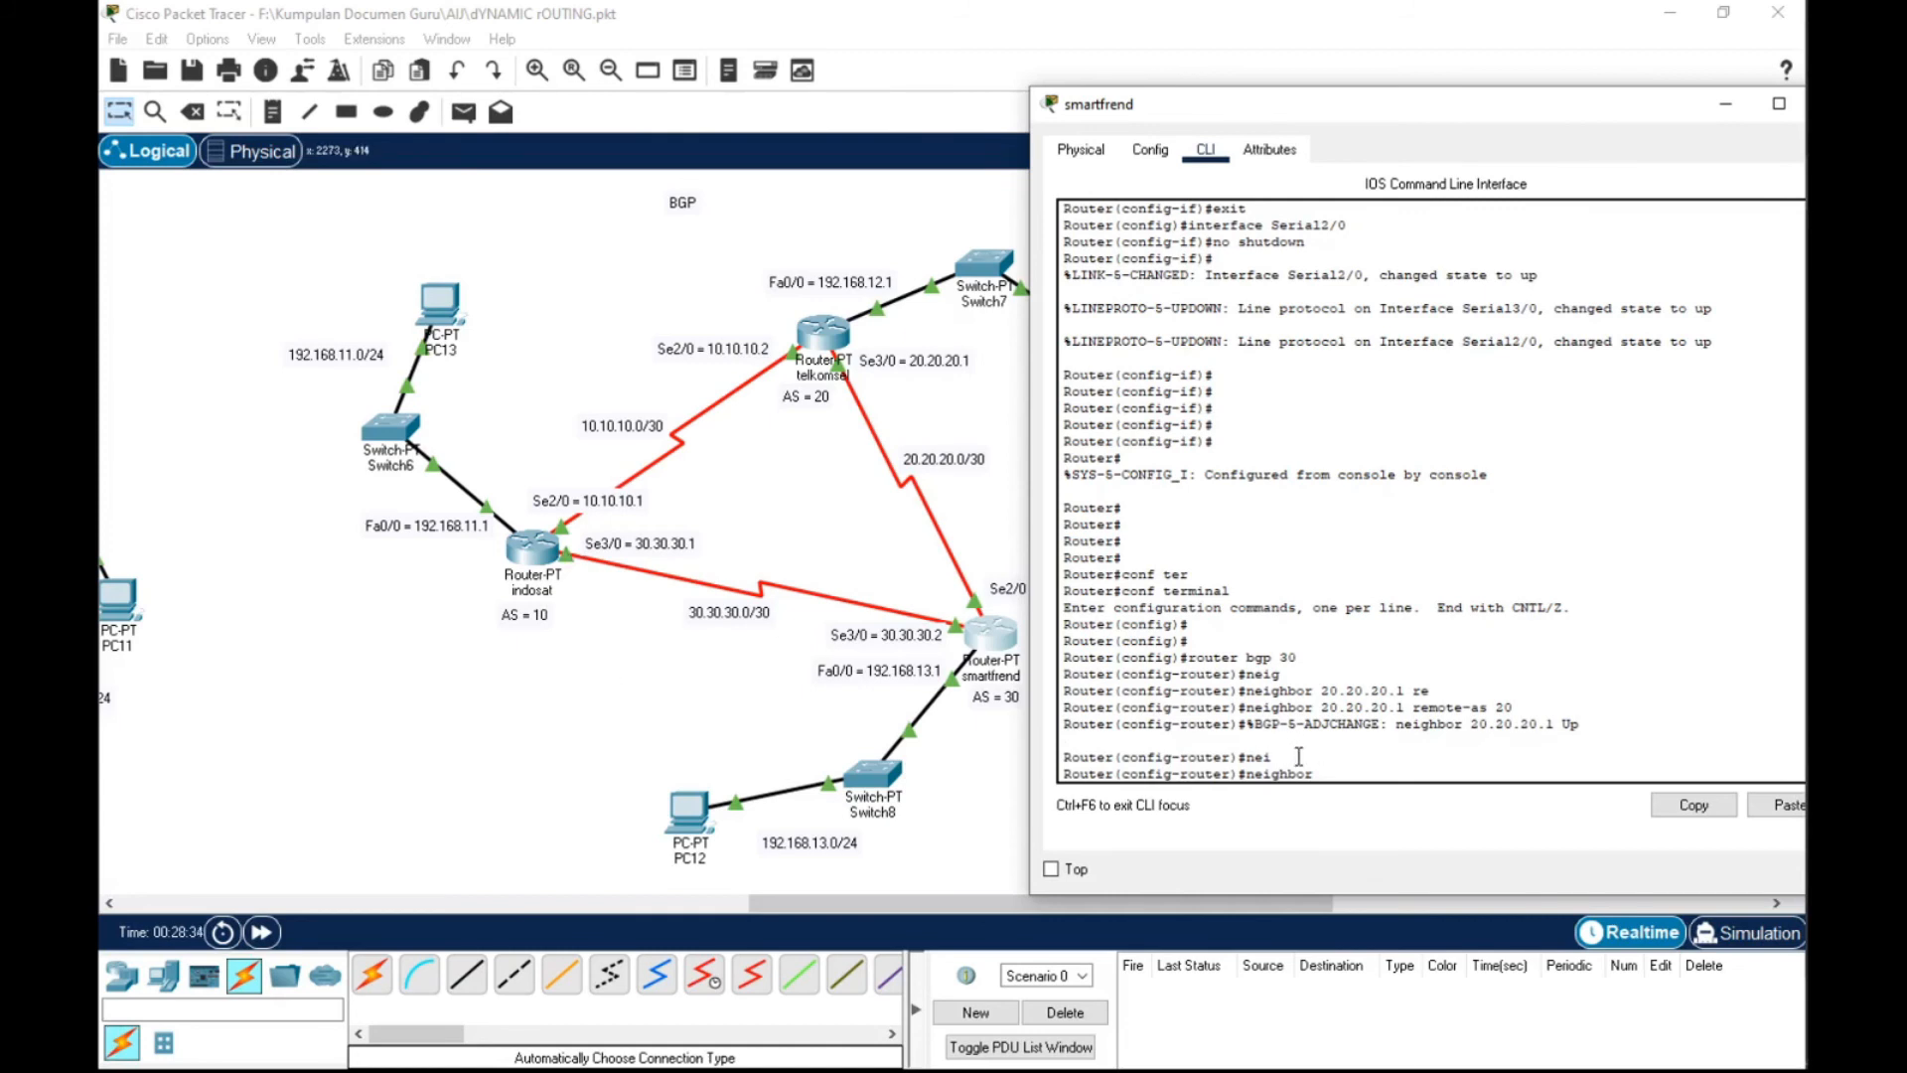
type("320")
key("BackSpace")
key("BackSpace")
type("0.30.30.1 re")
key("Tab")
type("10")
key("Return")
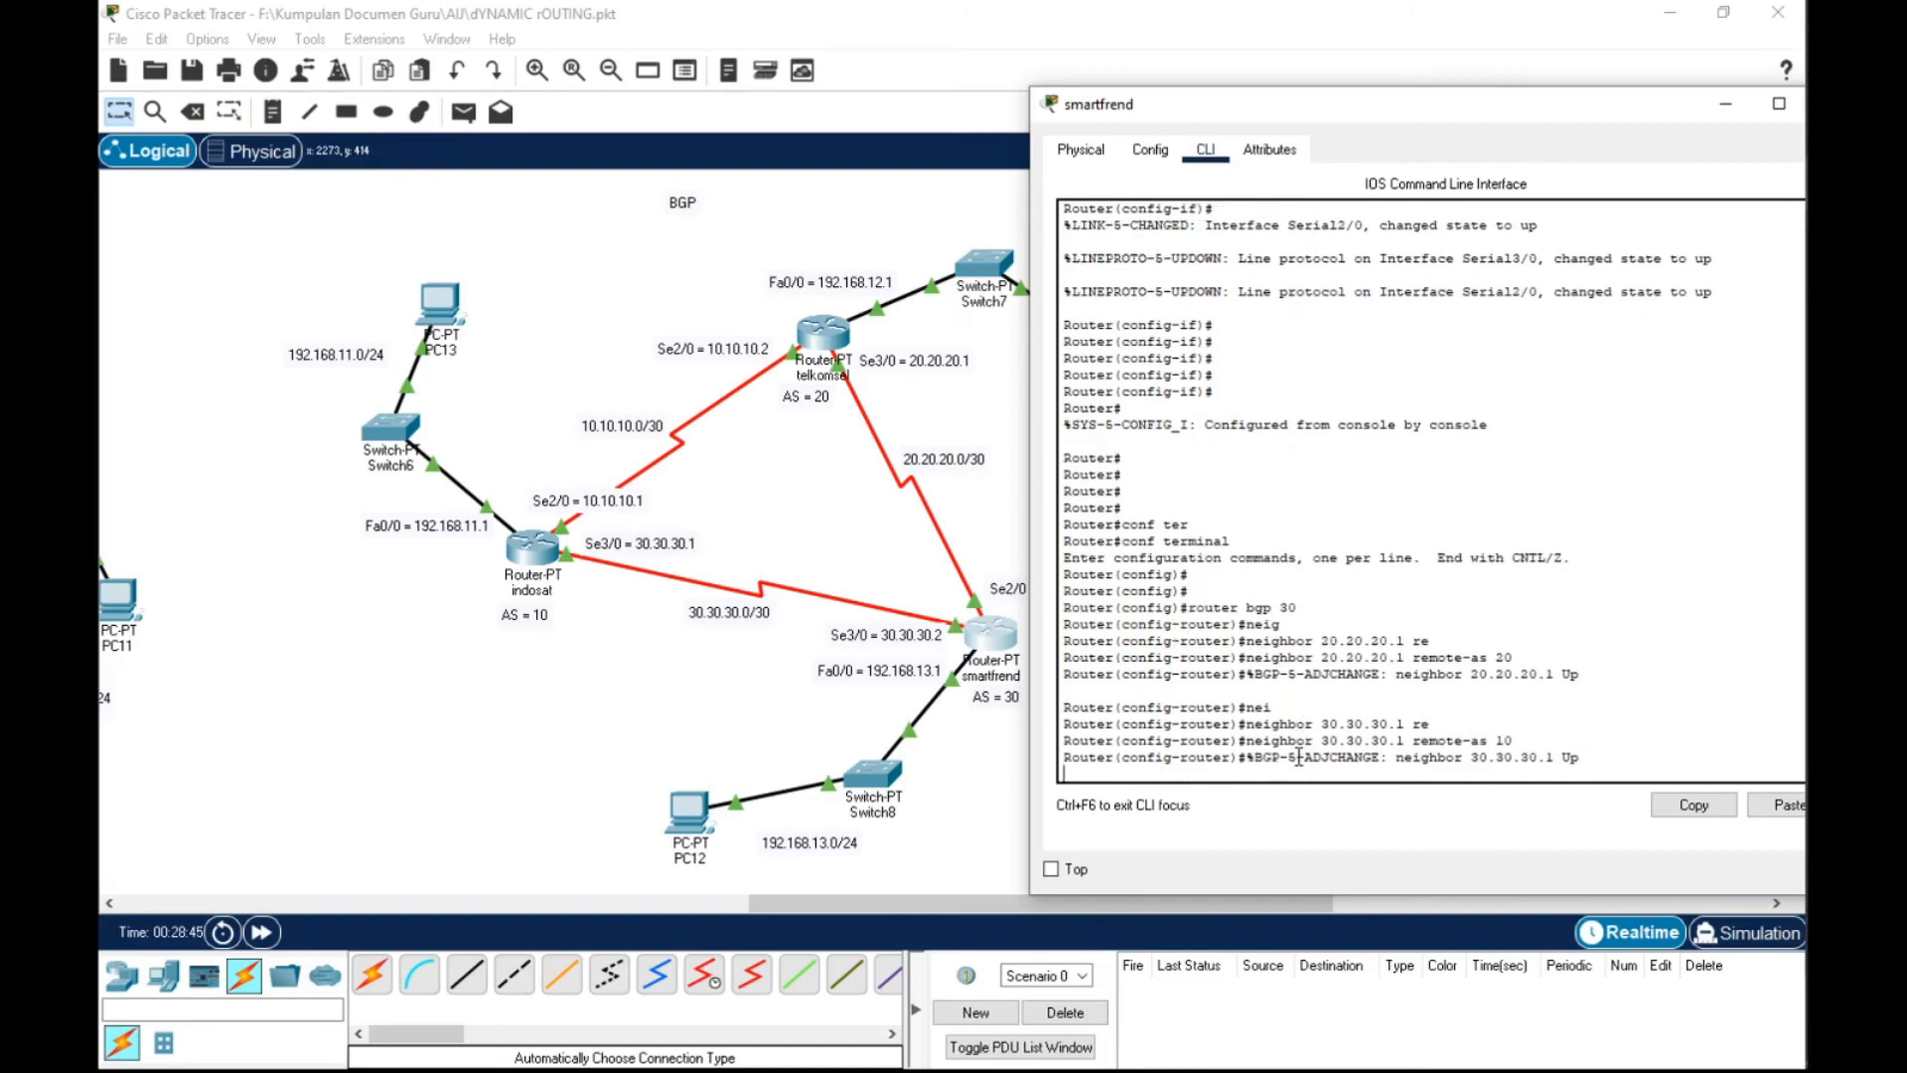
key("Return")
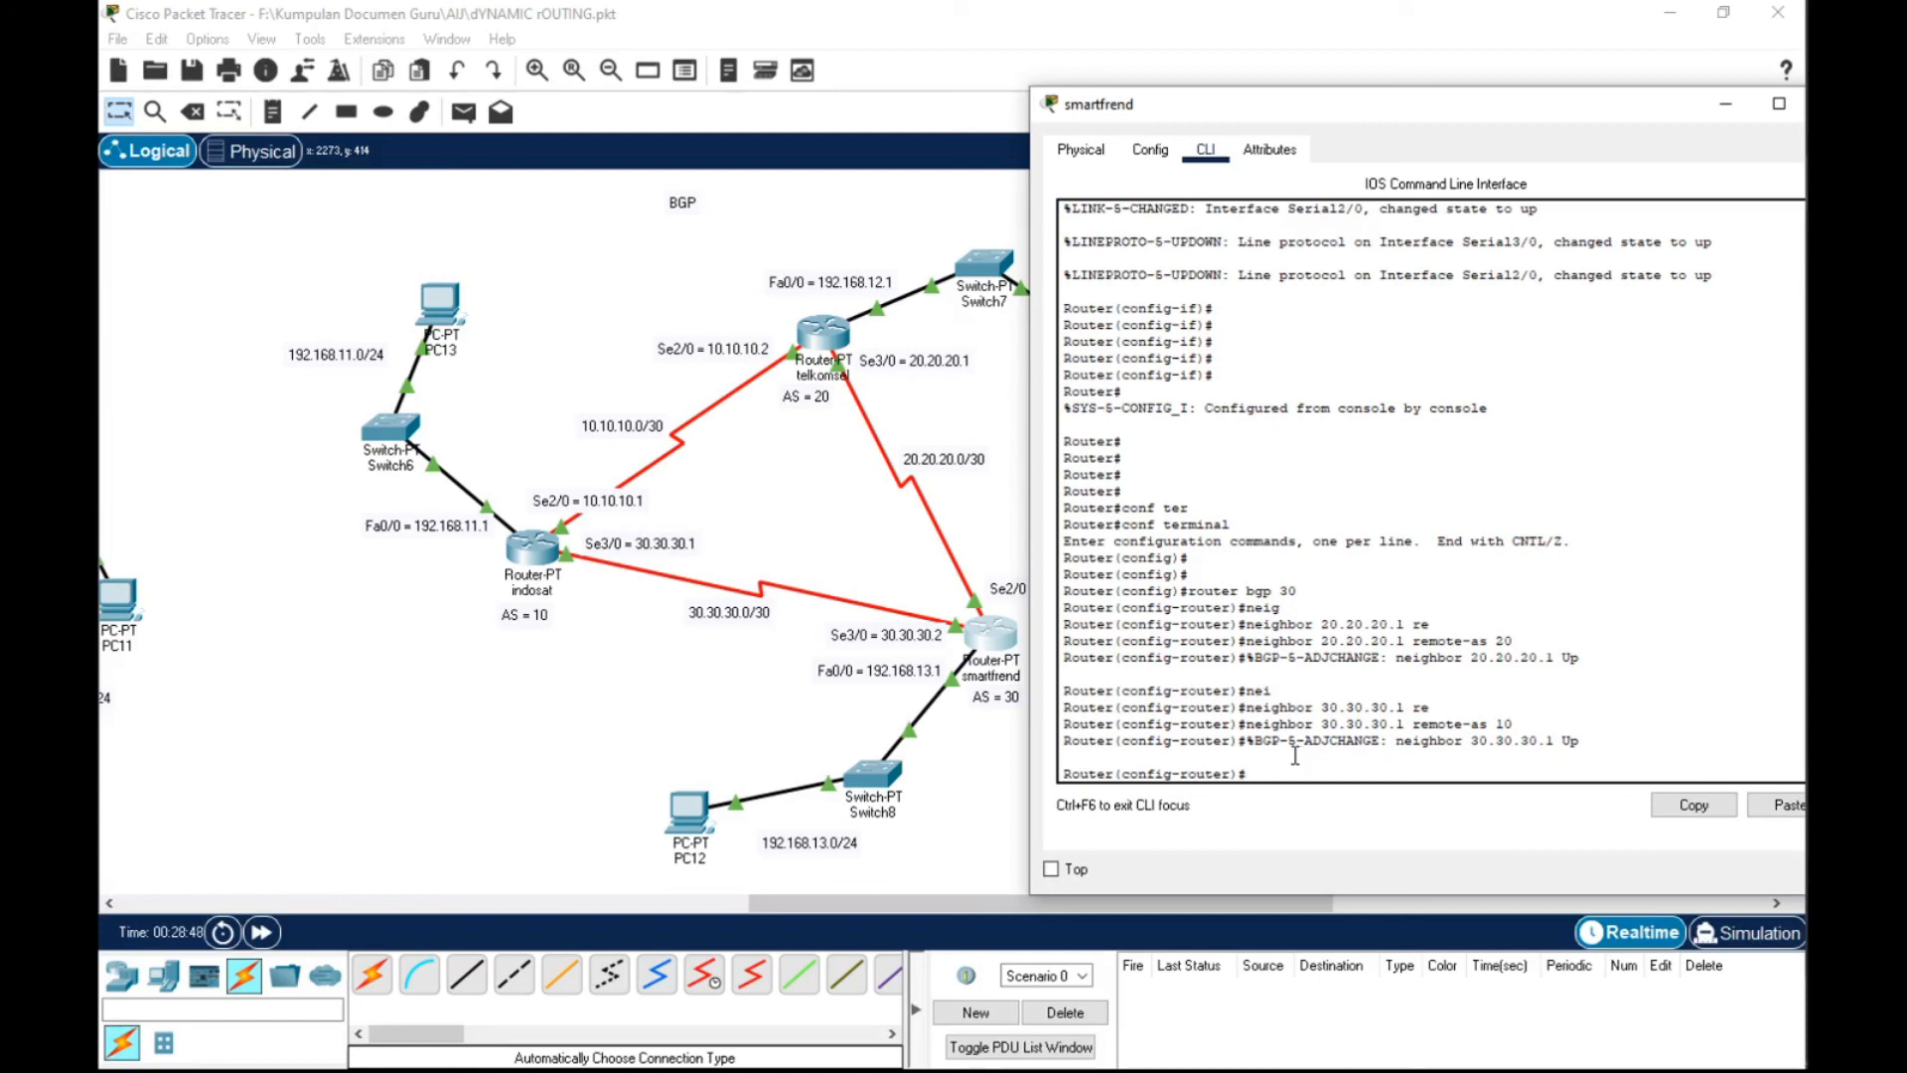
Advertise network 20.20.20.0 with mask 255.255.255.252 in smartfrend's BGP process
type("net")
key("Tab")
type("20.20.20.")
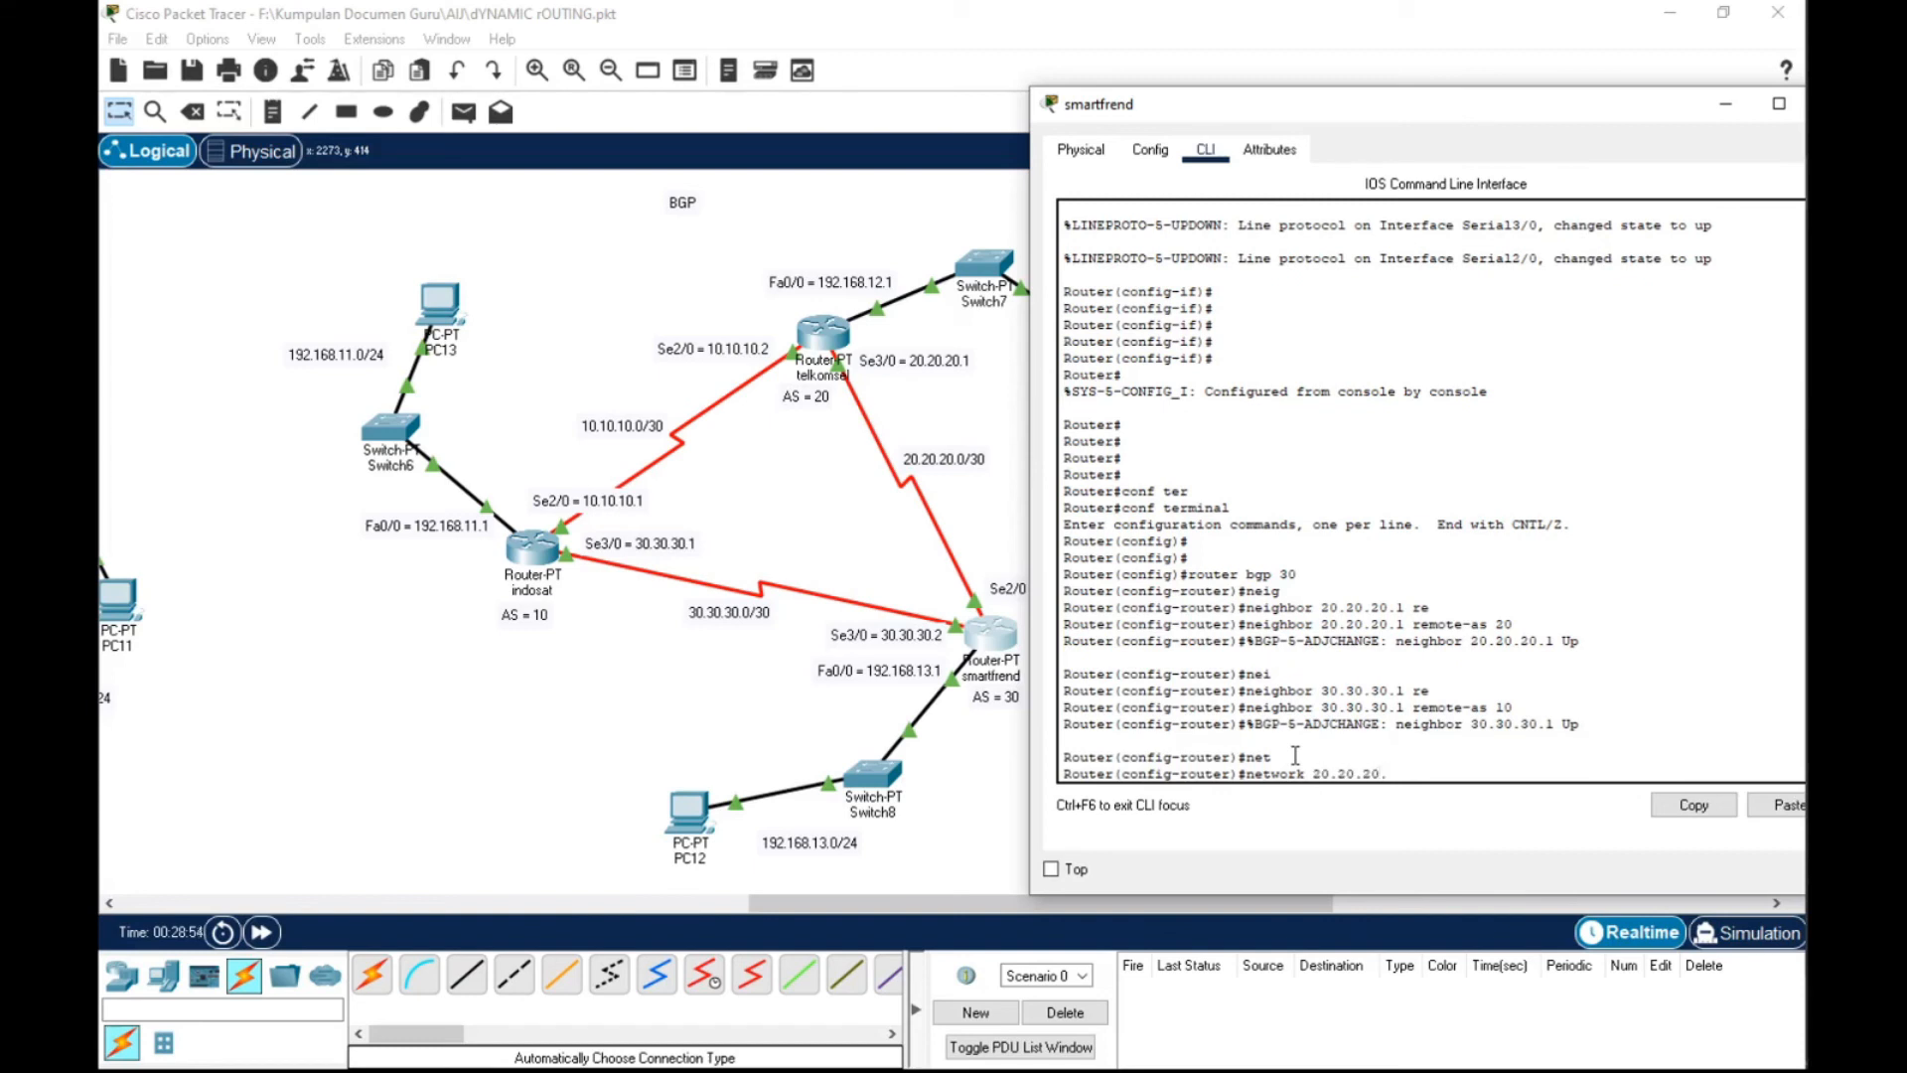
type("0 mask 255.255.255.252")
key("Return")
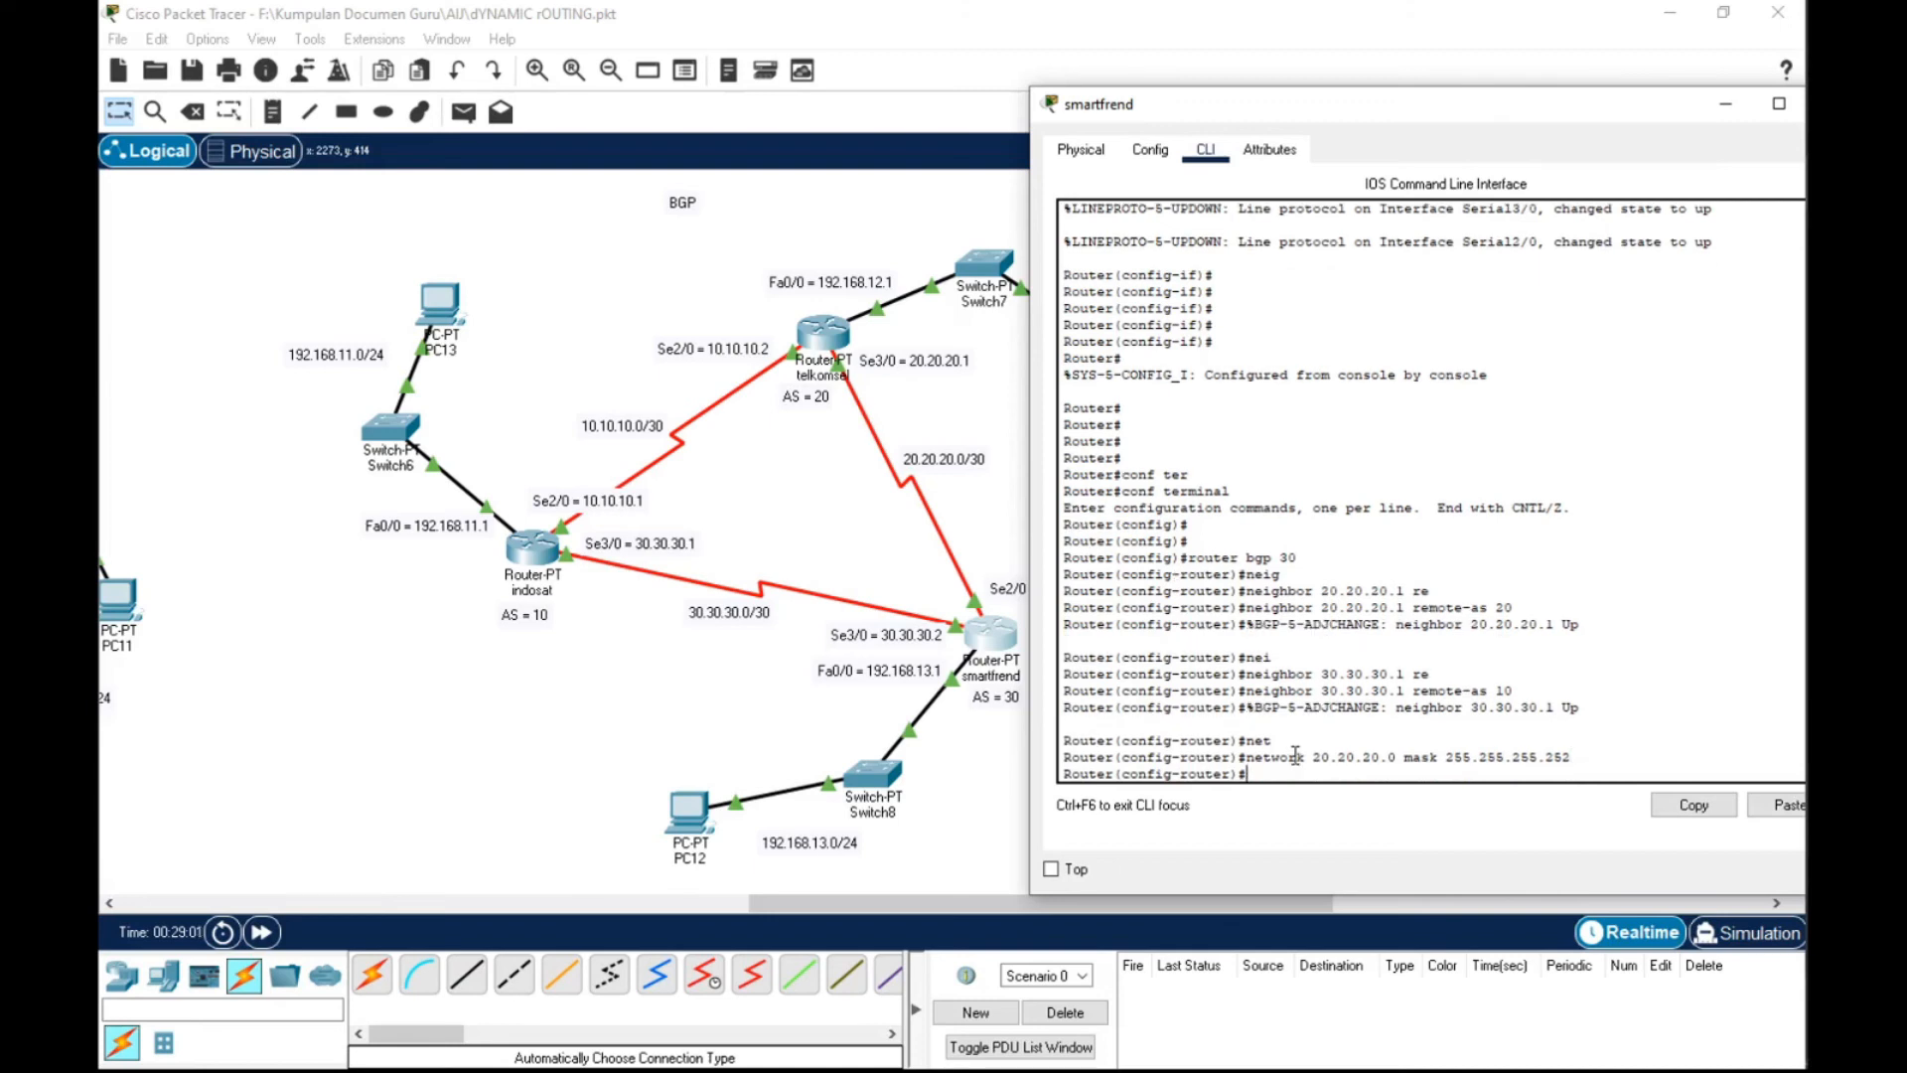
Advertise network 30.30.30.0 with mask 255.255.255.252 in smartfrend's BGP process
type("net")
key("Tab")
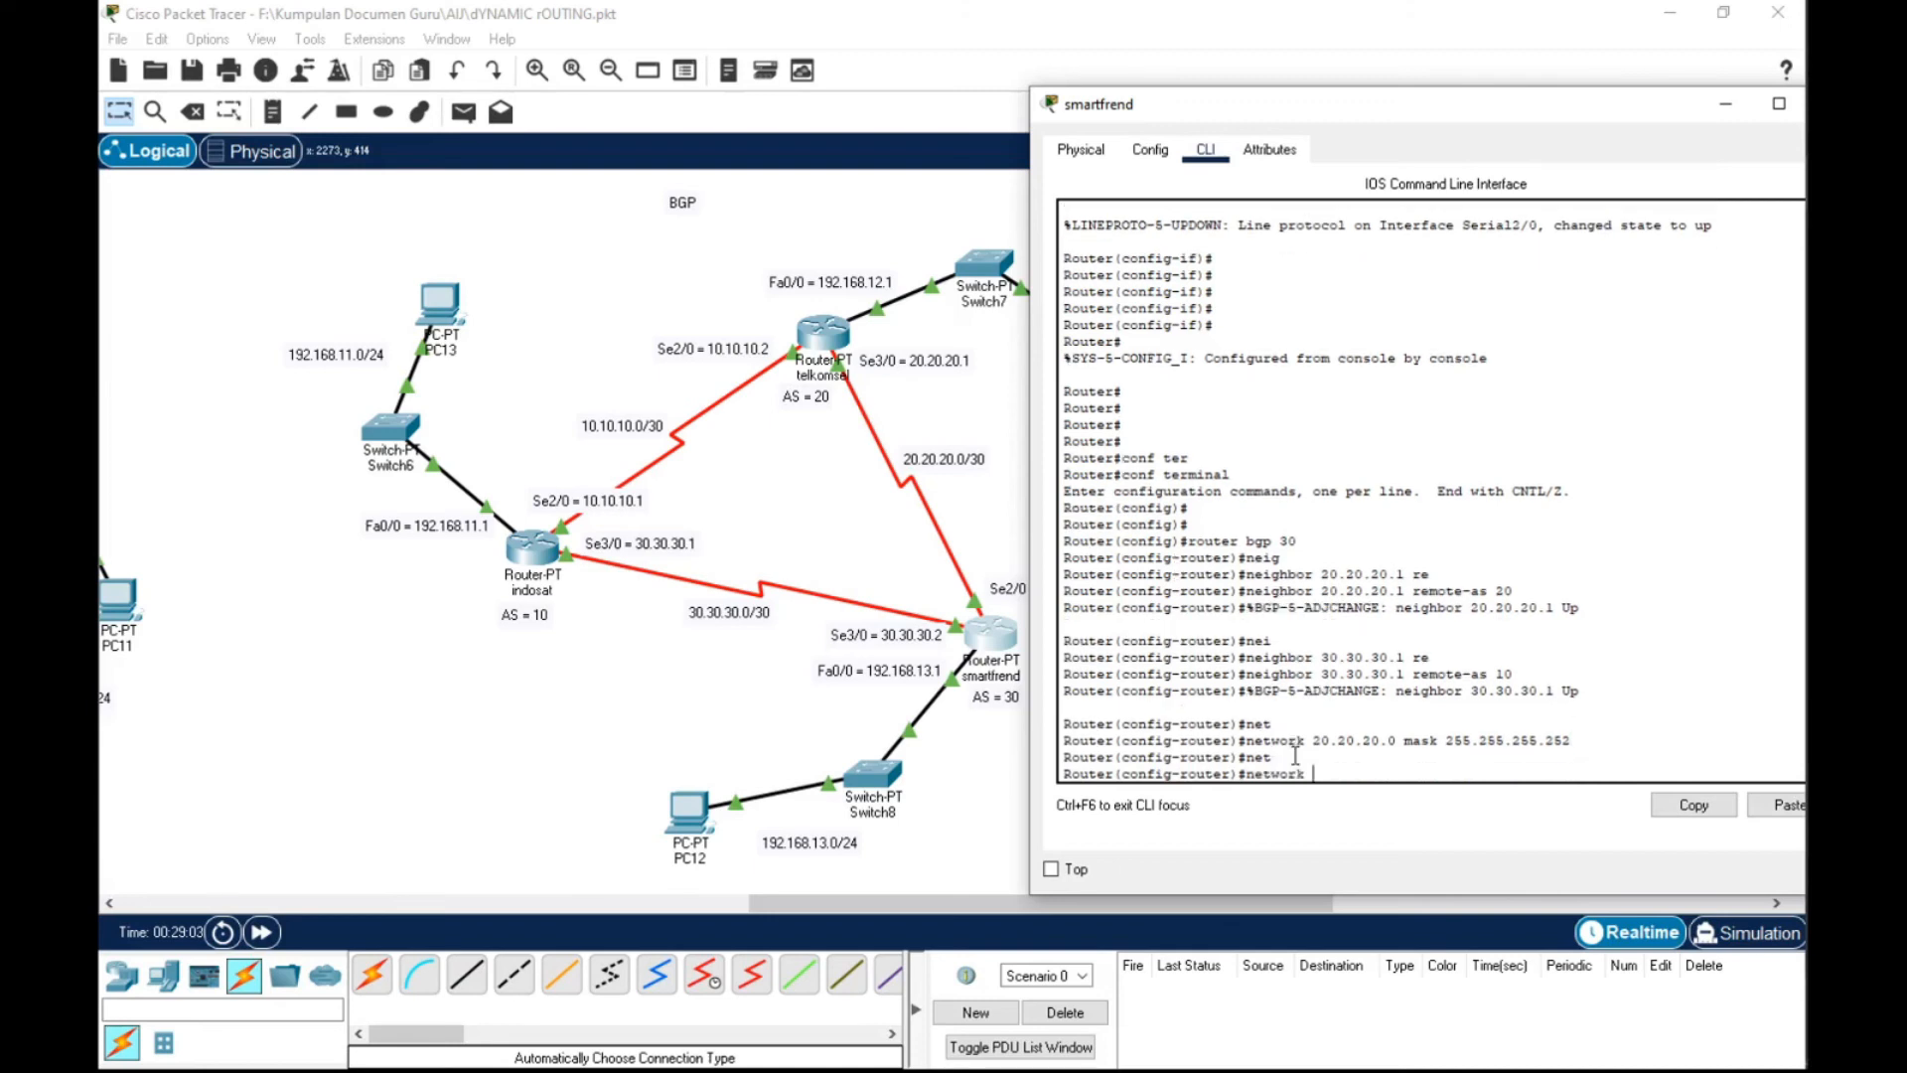
type("30.30.30.0 mask 255.255.255.252")
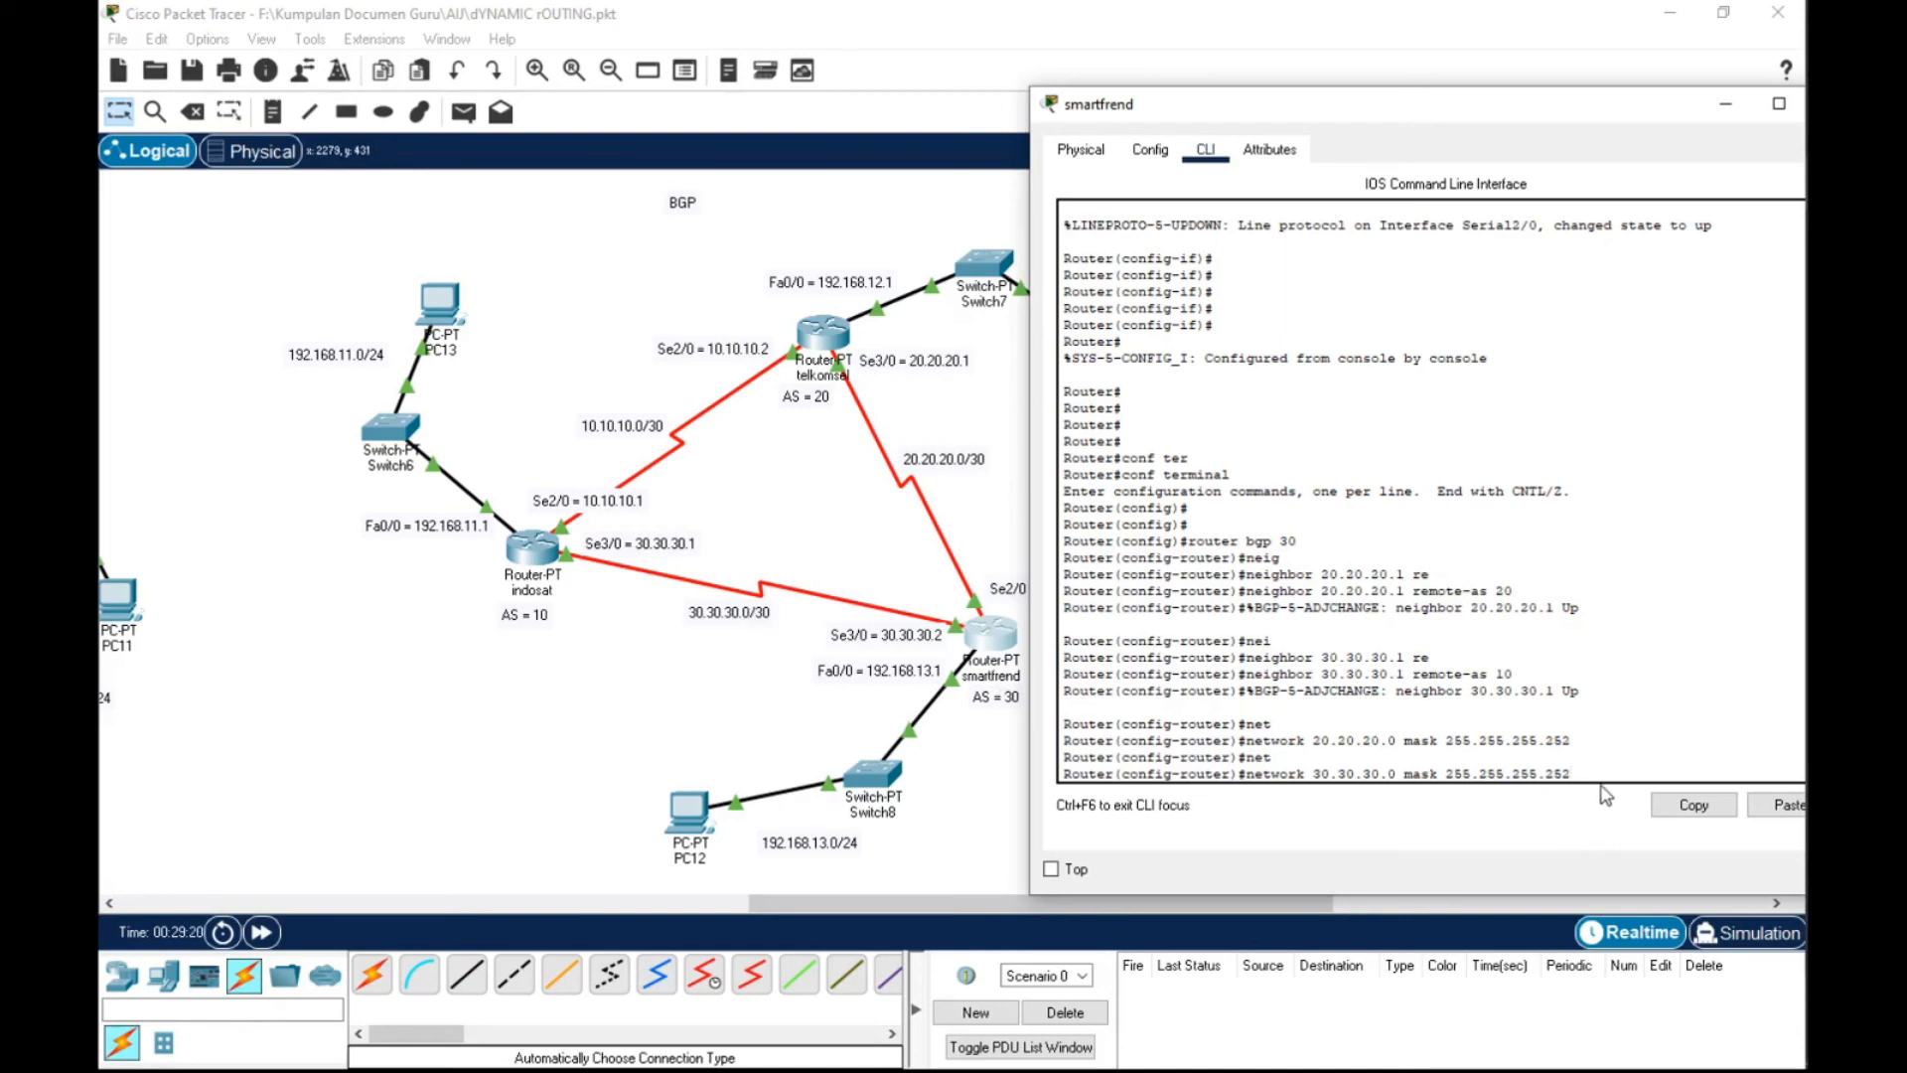
key("Return")
Advertise smartfrend's LAN 192.168.13.0 with mask 255.255.255.0 in its BGP process
type("net")
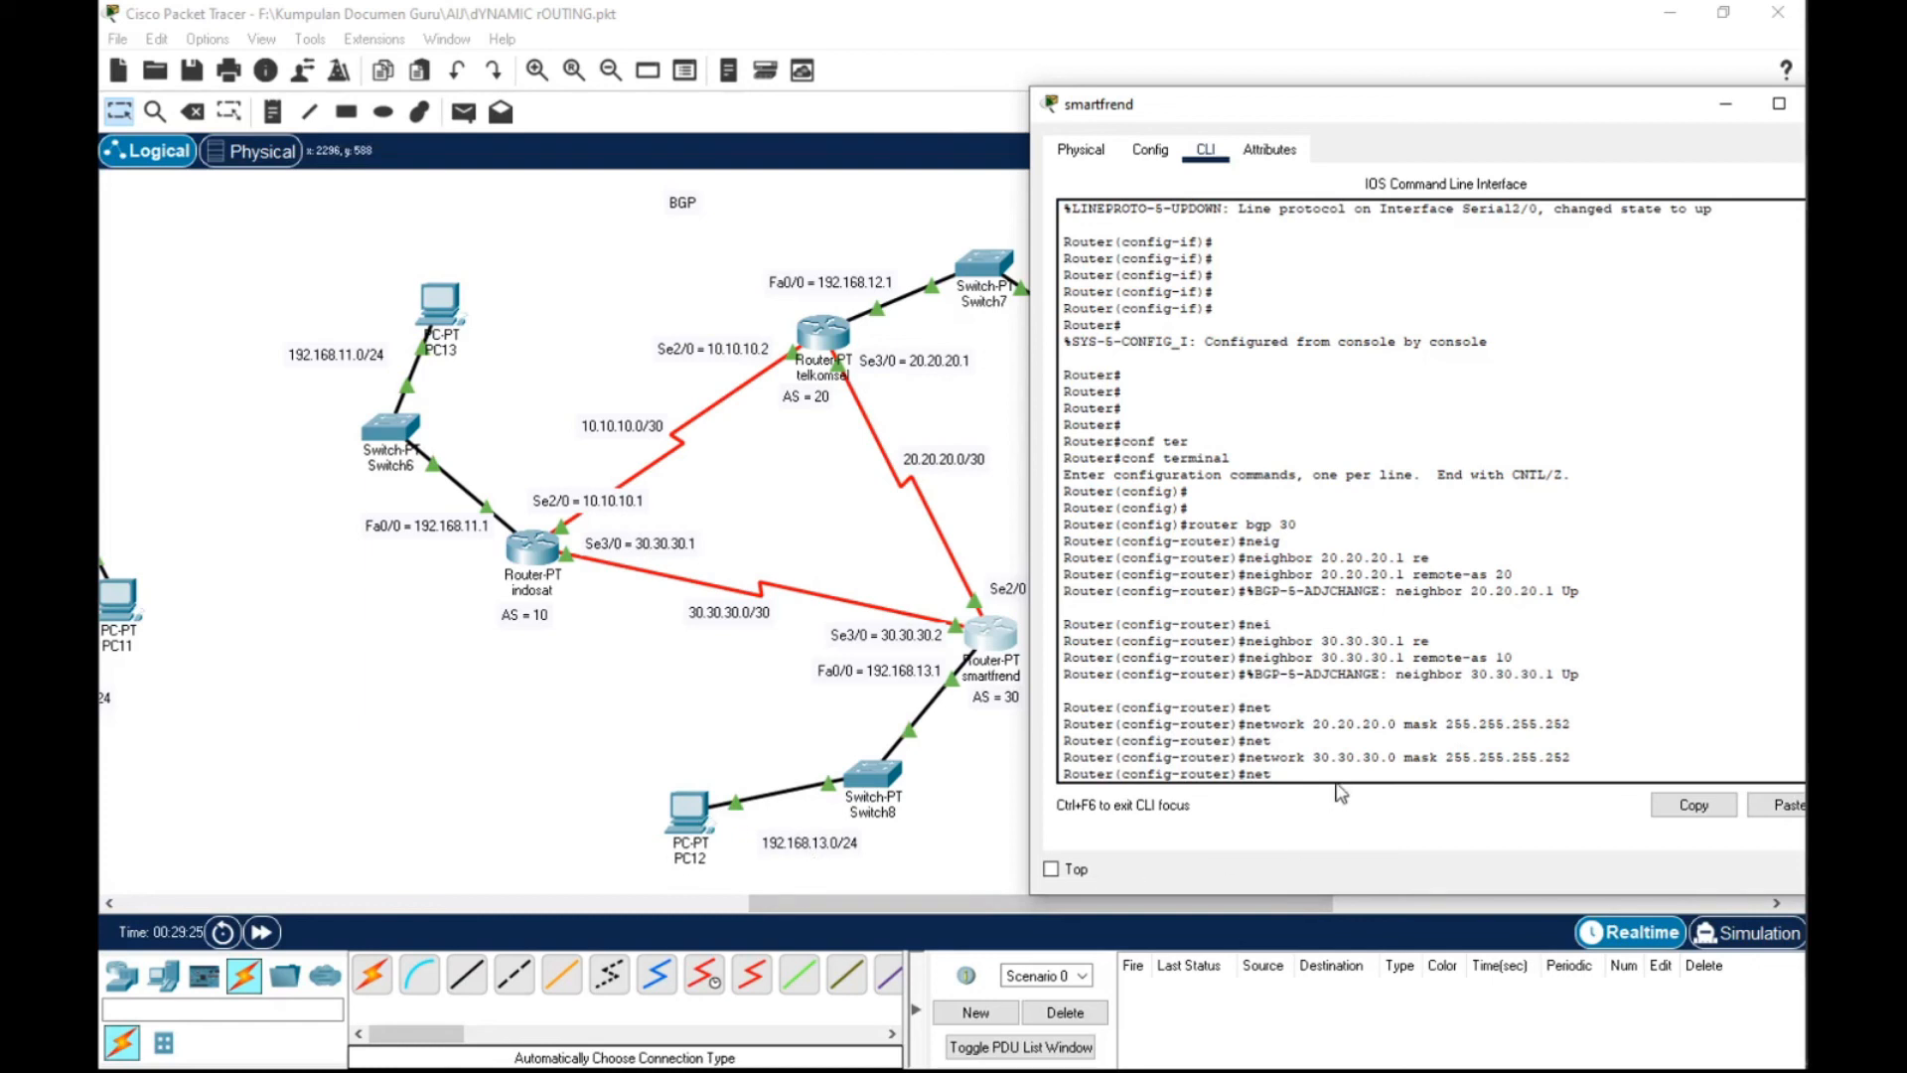
key("Tab")
type("192.")
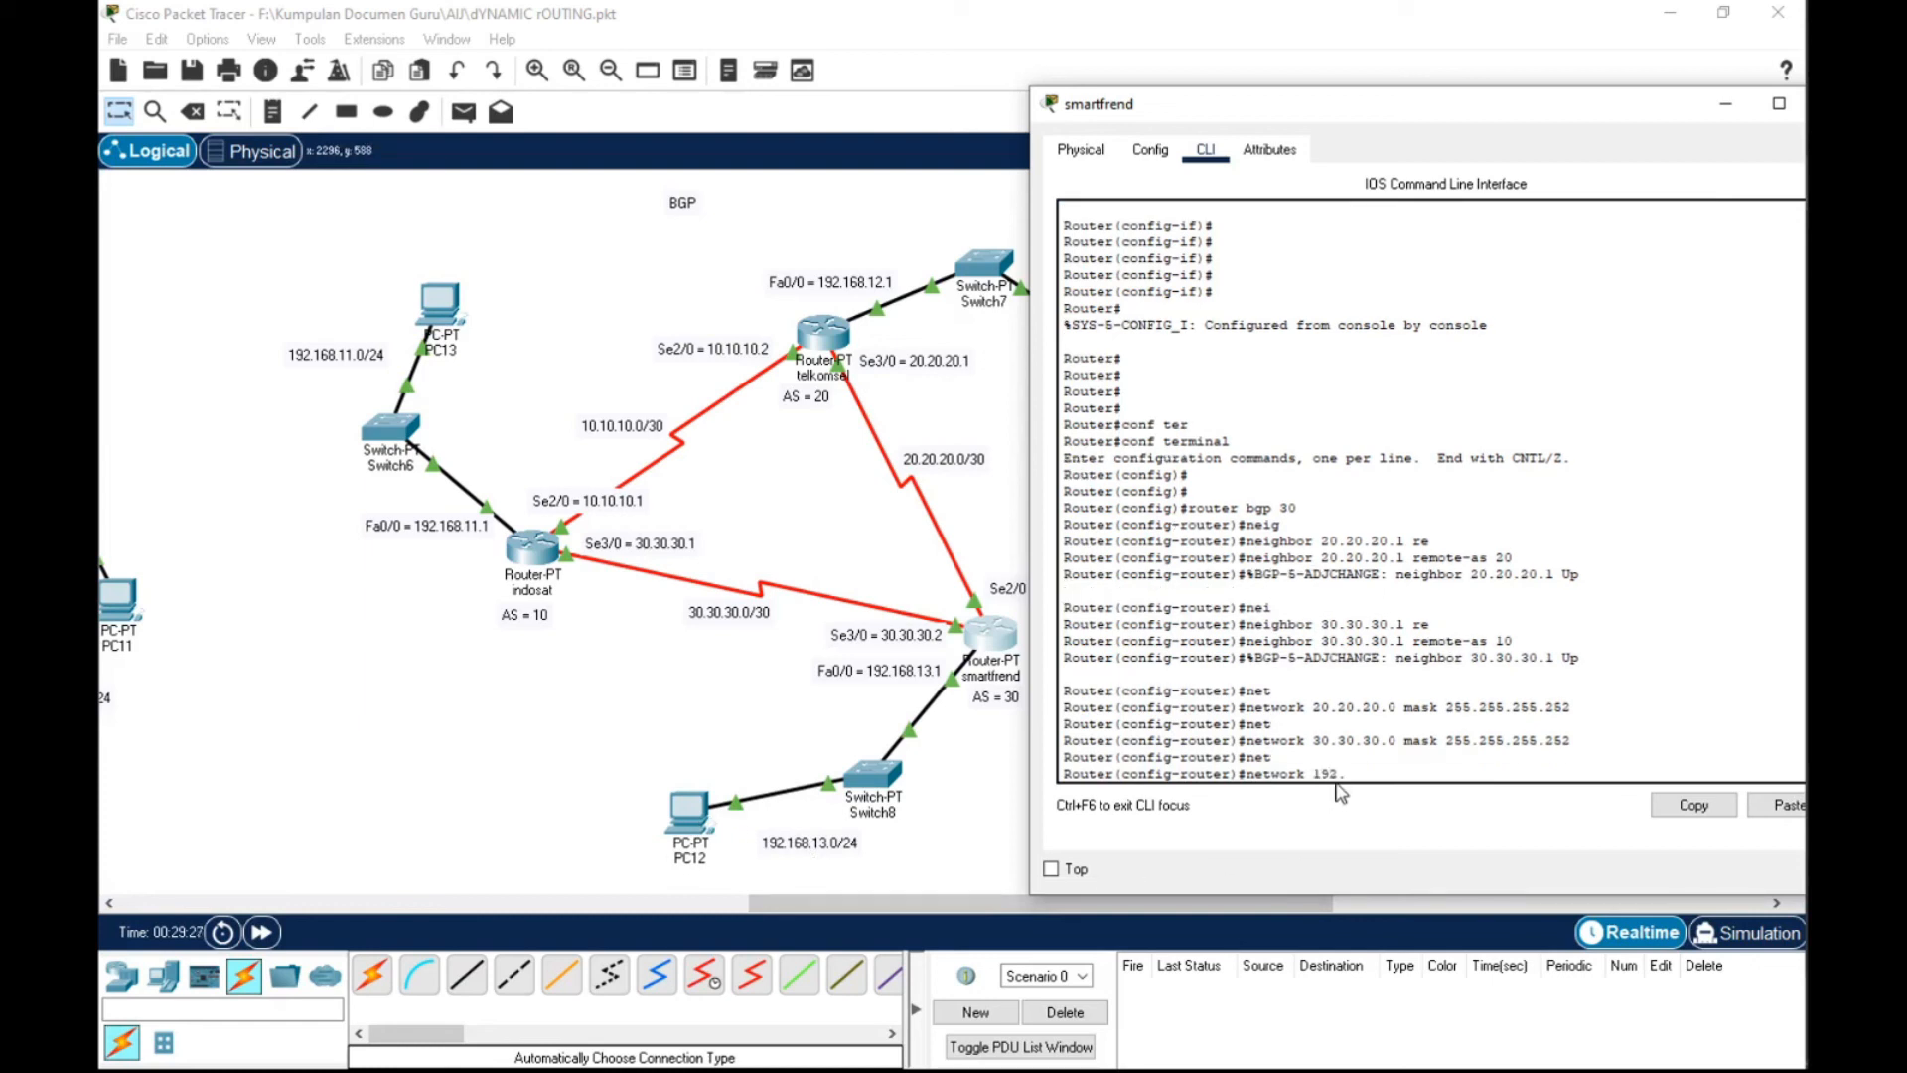
type("168.13.0 mask 255")
key("Return")
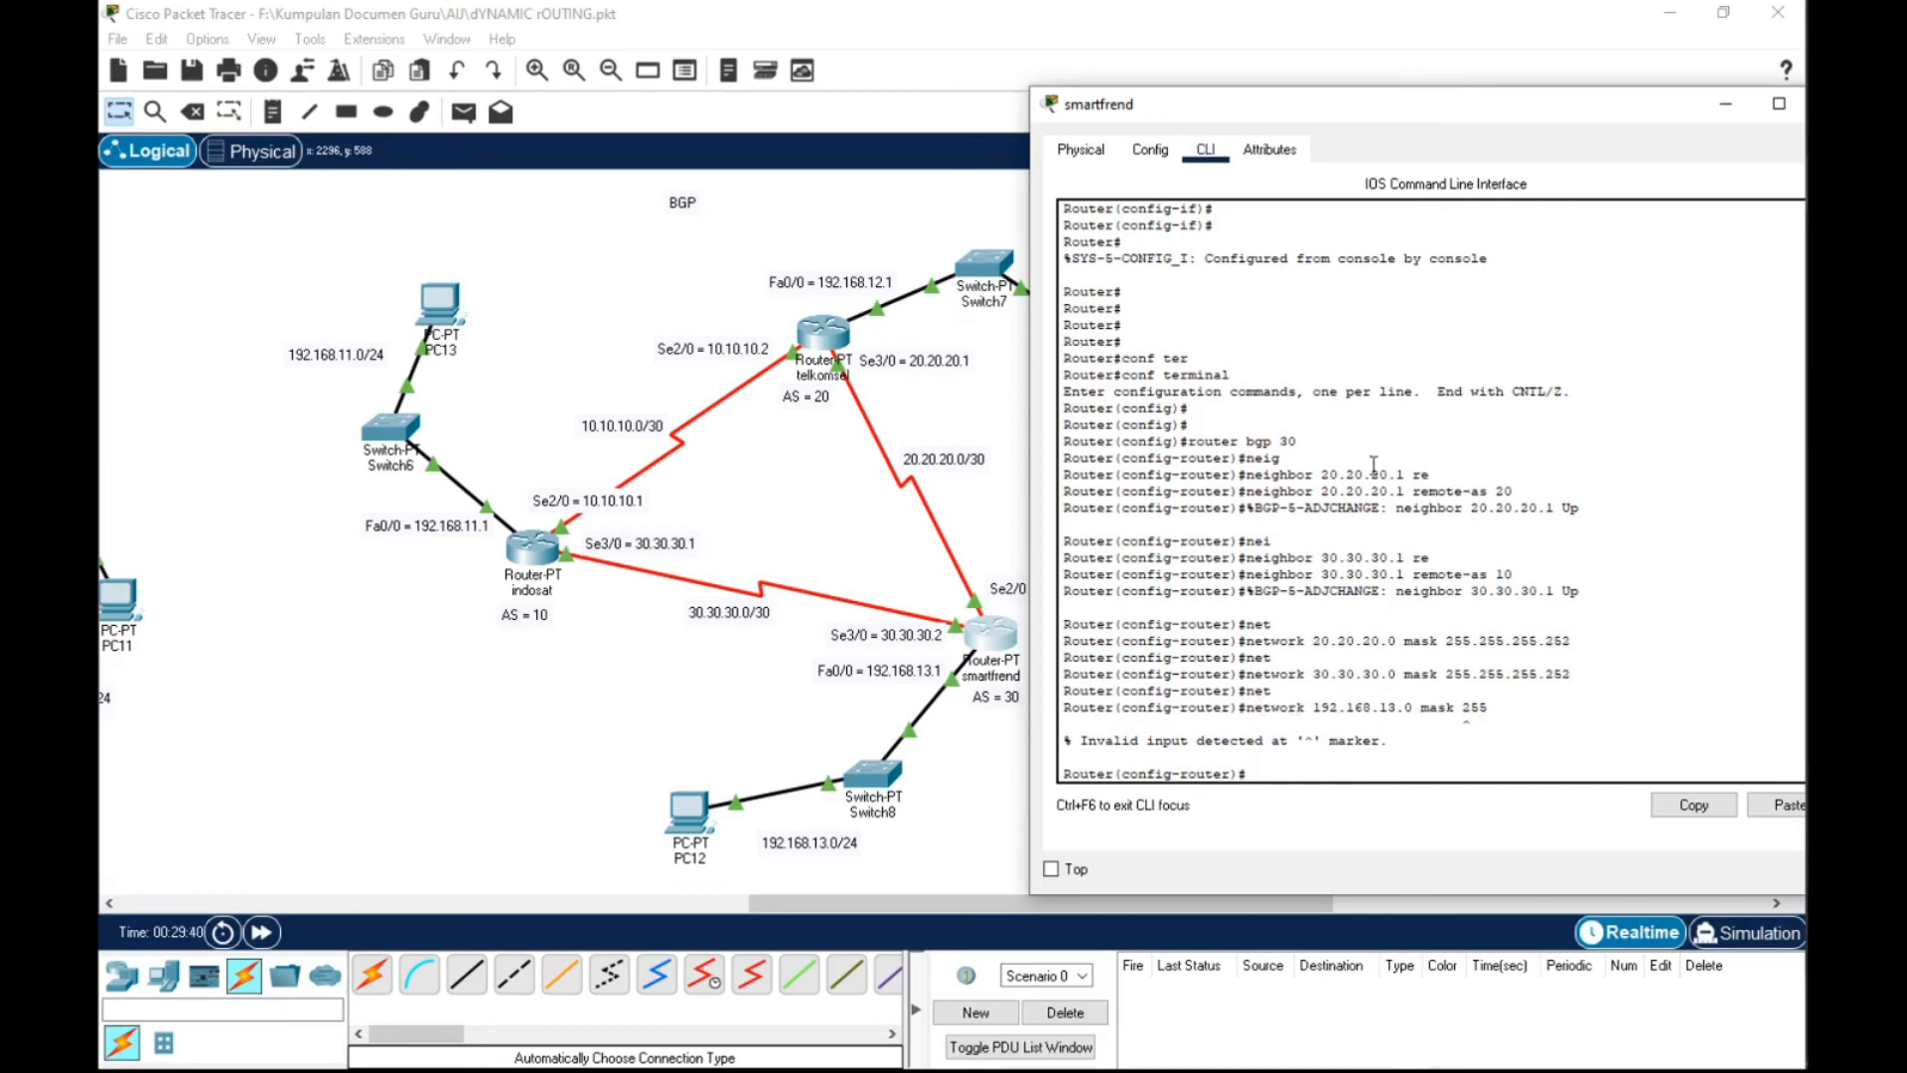
key("Up")
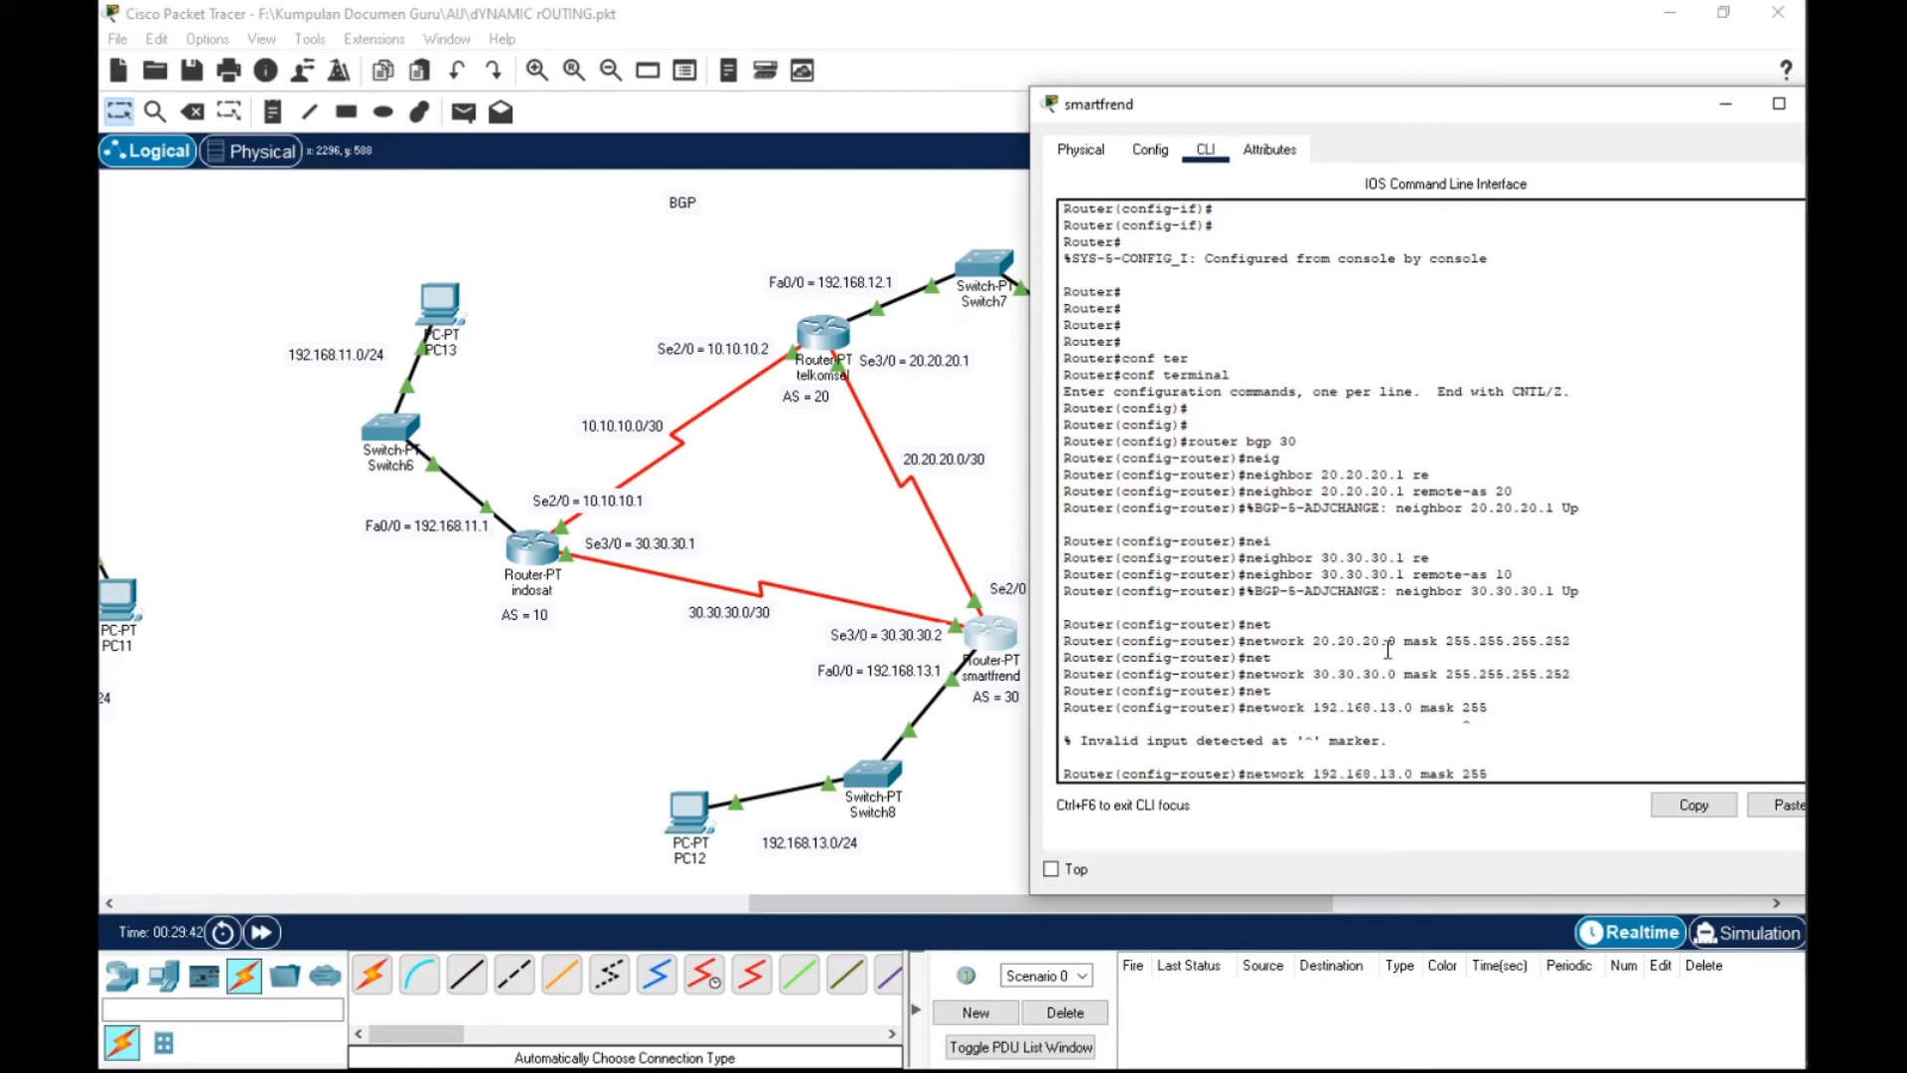
type(".22555.0")
left_click_drag(1495, 713, 1247, 711)
left_click(1590, 769)
key("Return")
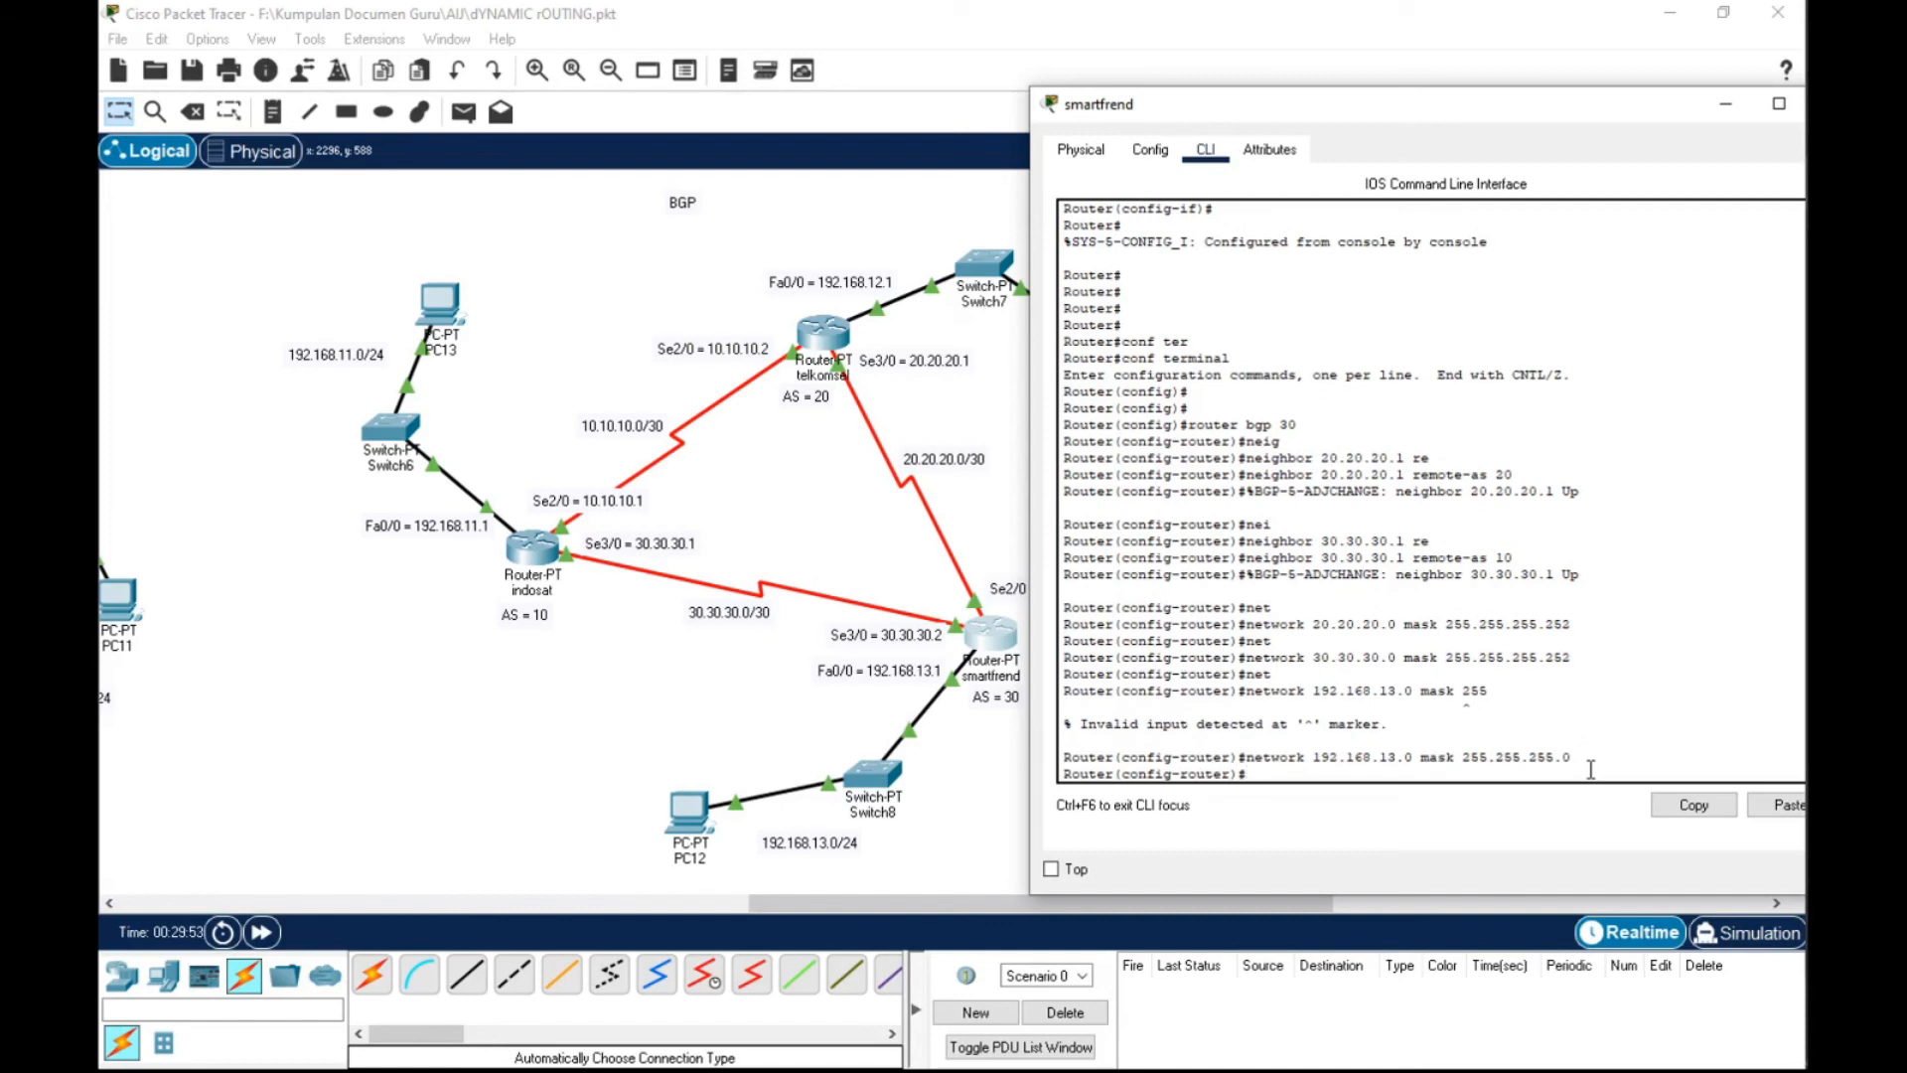
Leave smartfrend's configuration modes for the privileged EXEC prompt and close the router's window
type("ex")
key("Return")
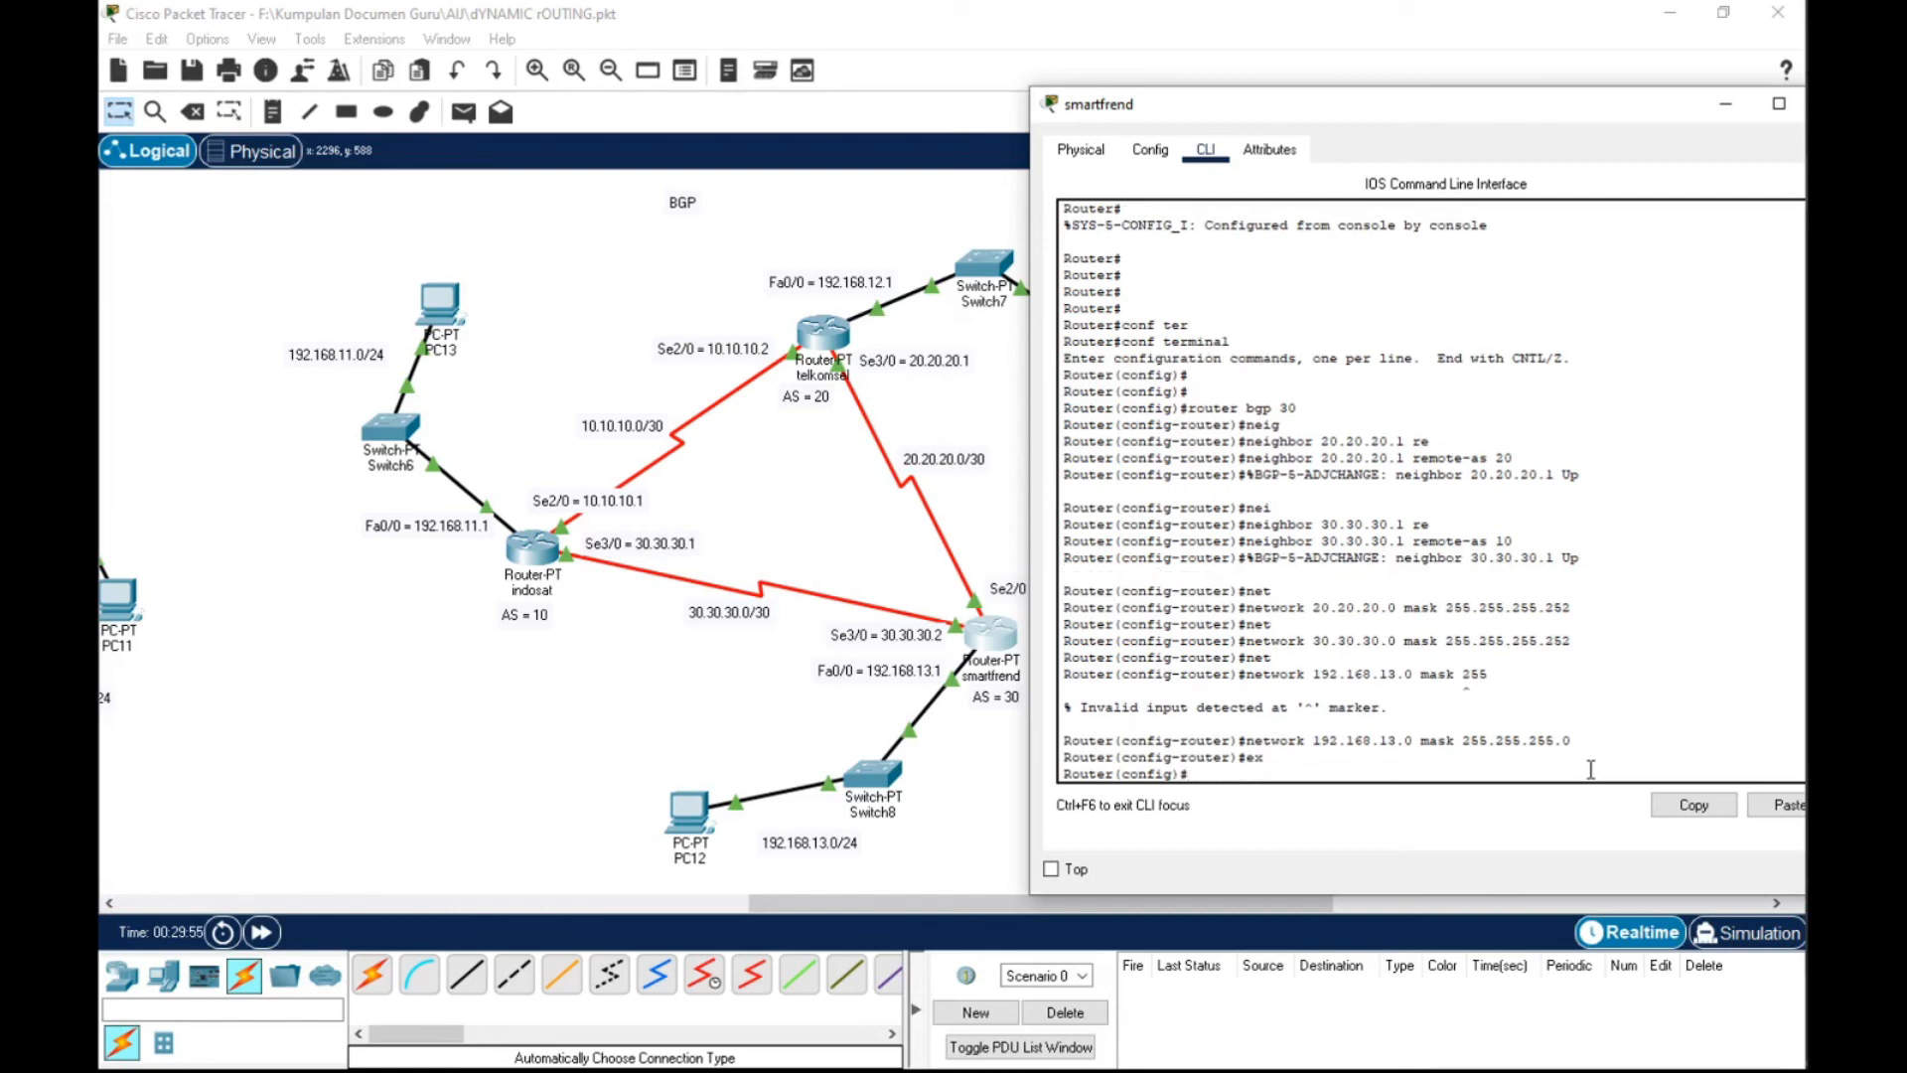
key("ctrl+z")
key("Return")
key("Return")
key("Return")
key("Return")
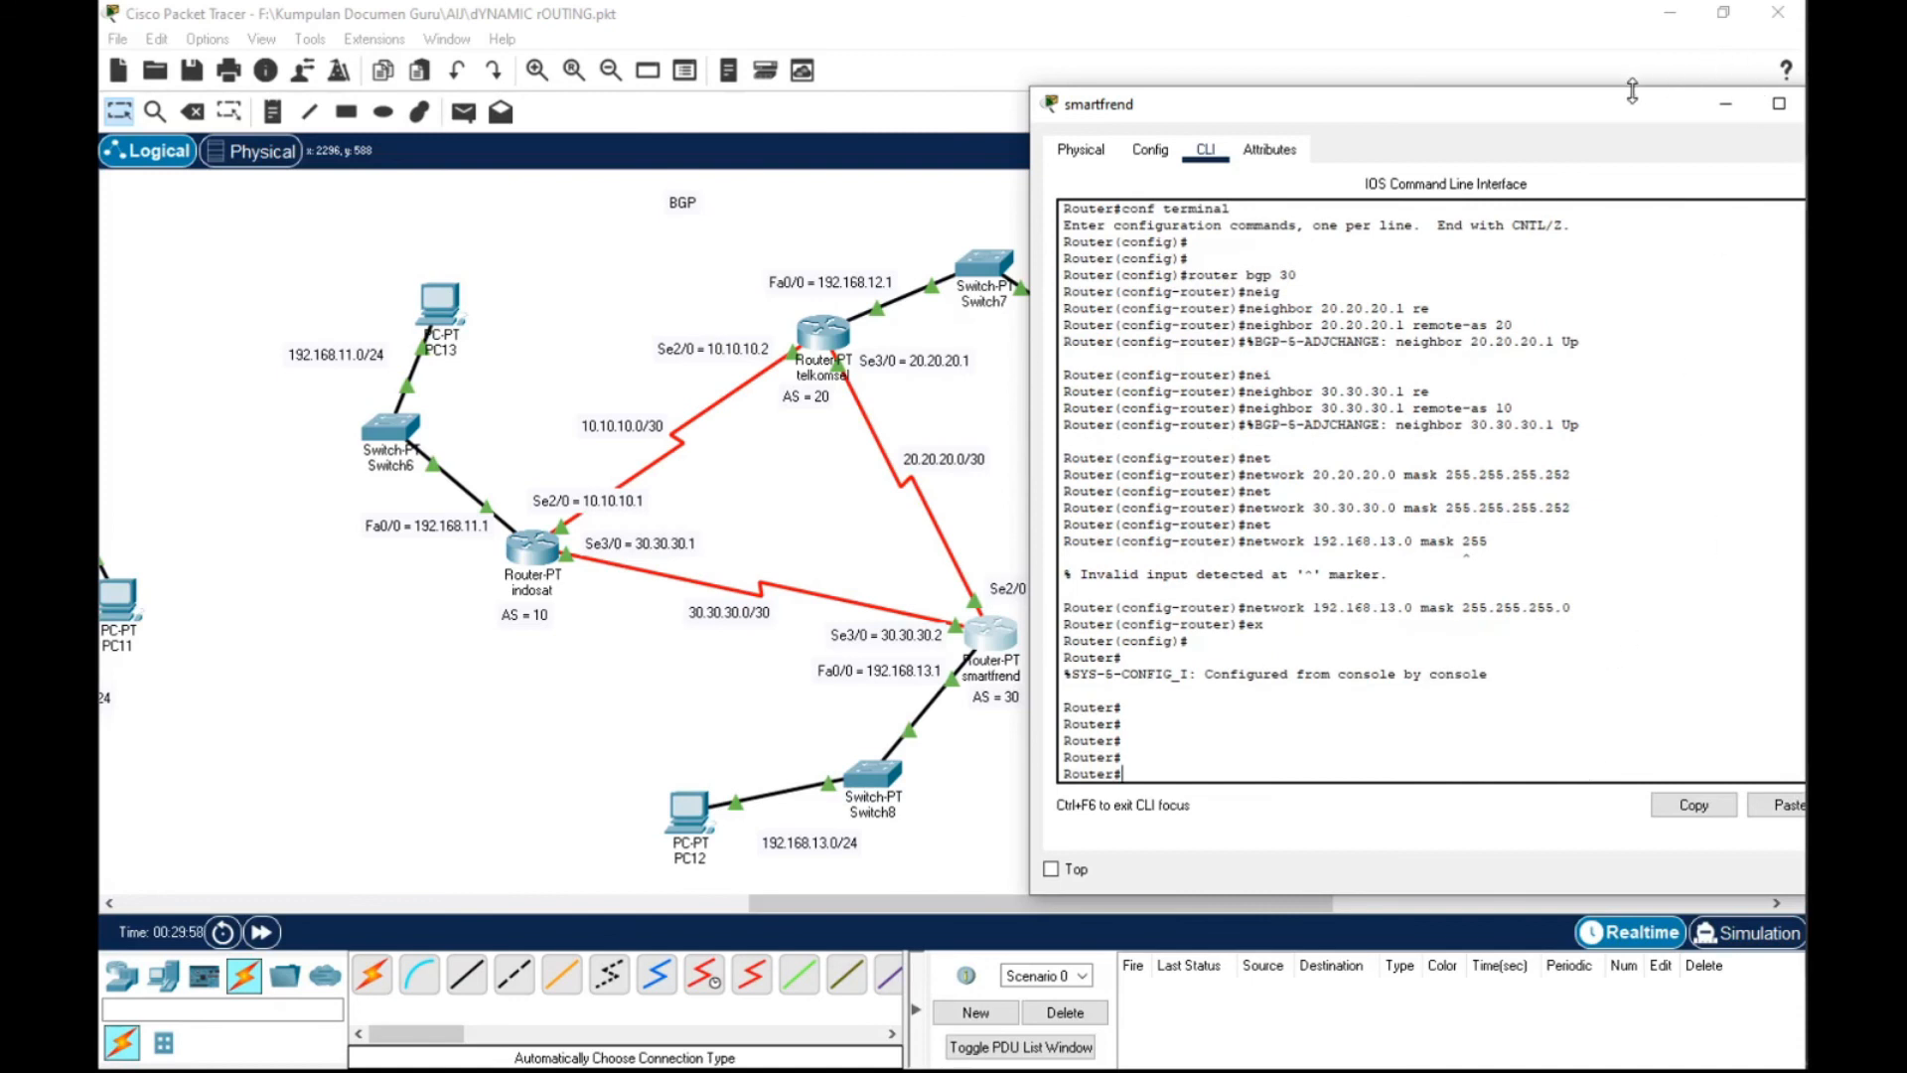
left_click_drag(1630, 109, 1517, 100)
left_click(1720, 95)
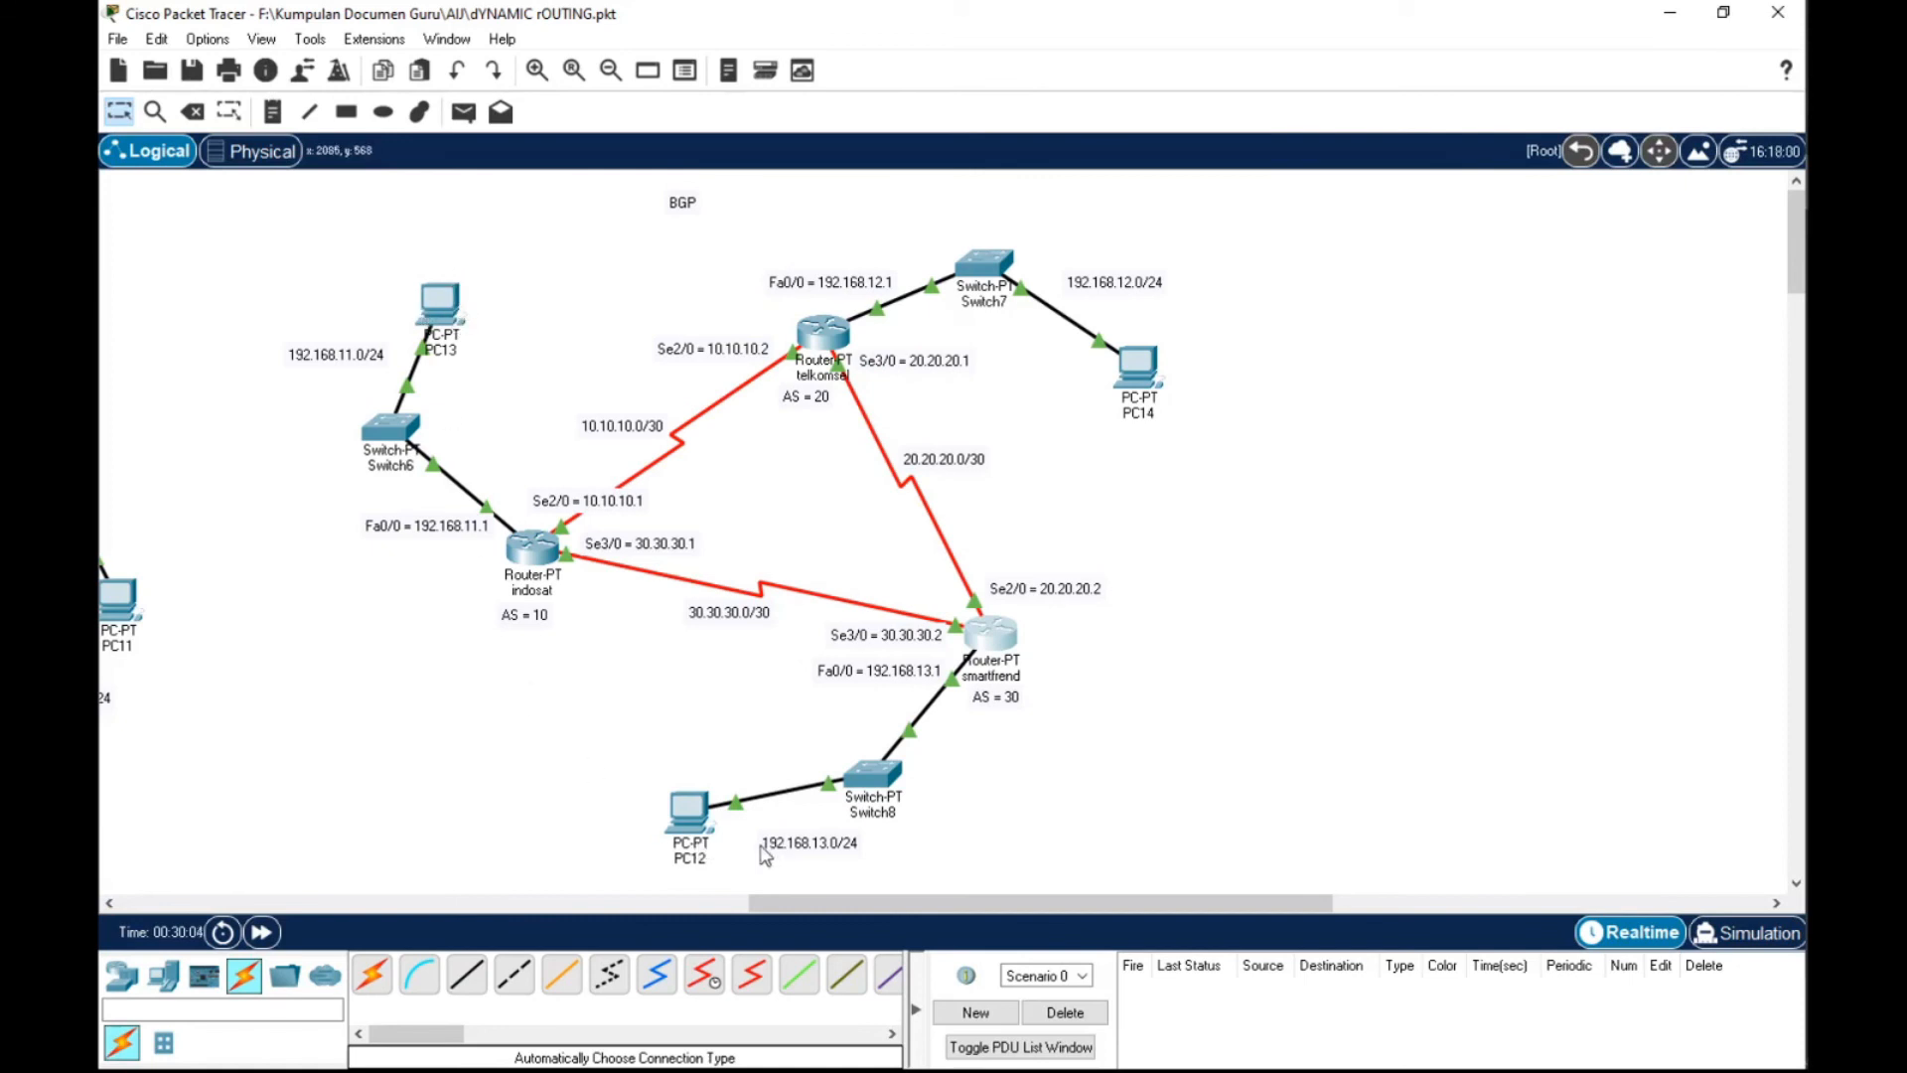
Open PC13's command prompt beside the topology and ping PC12 at 192.168.13.2
left_click(440, 303)
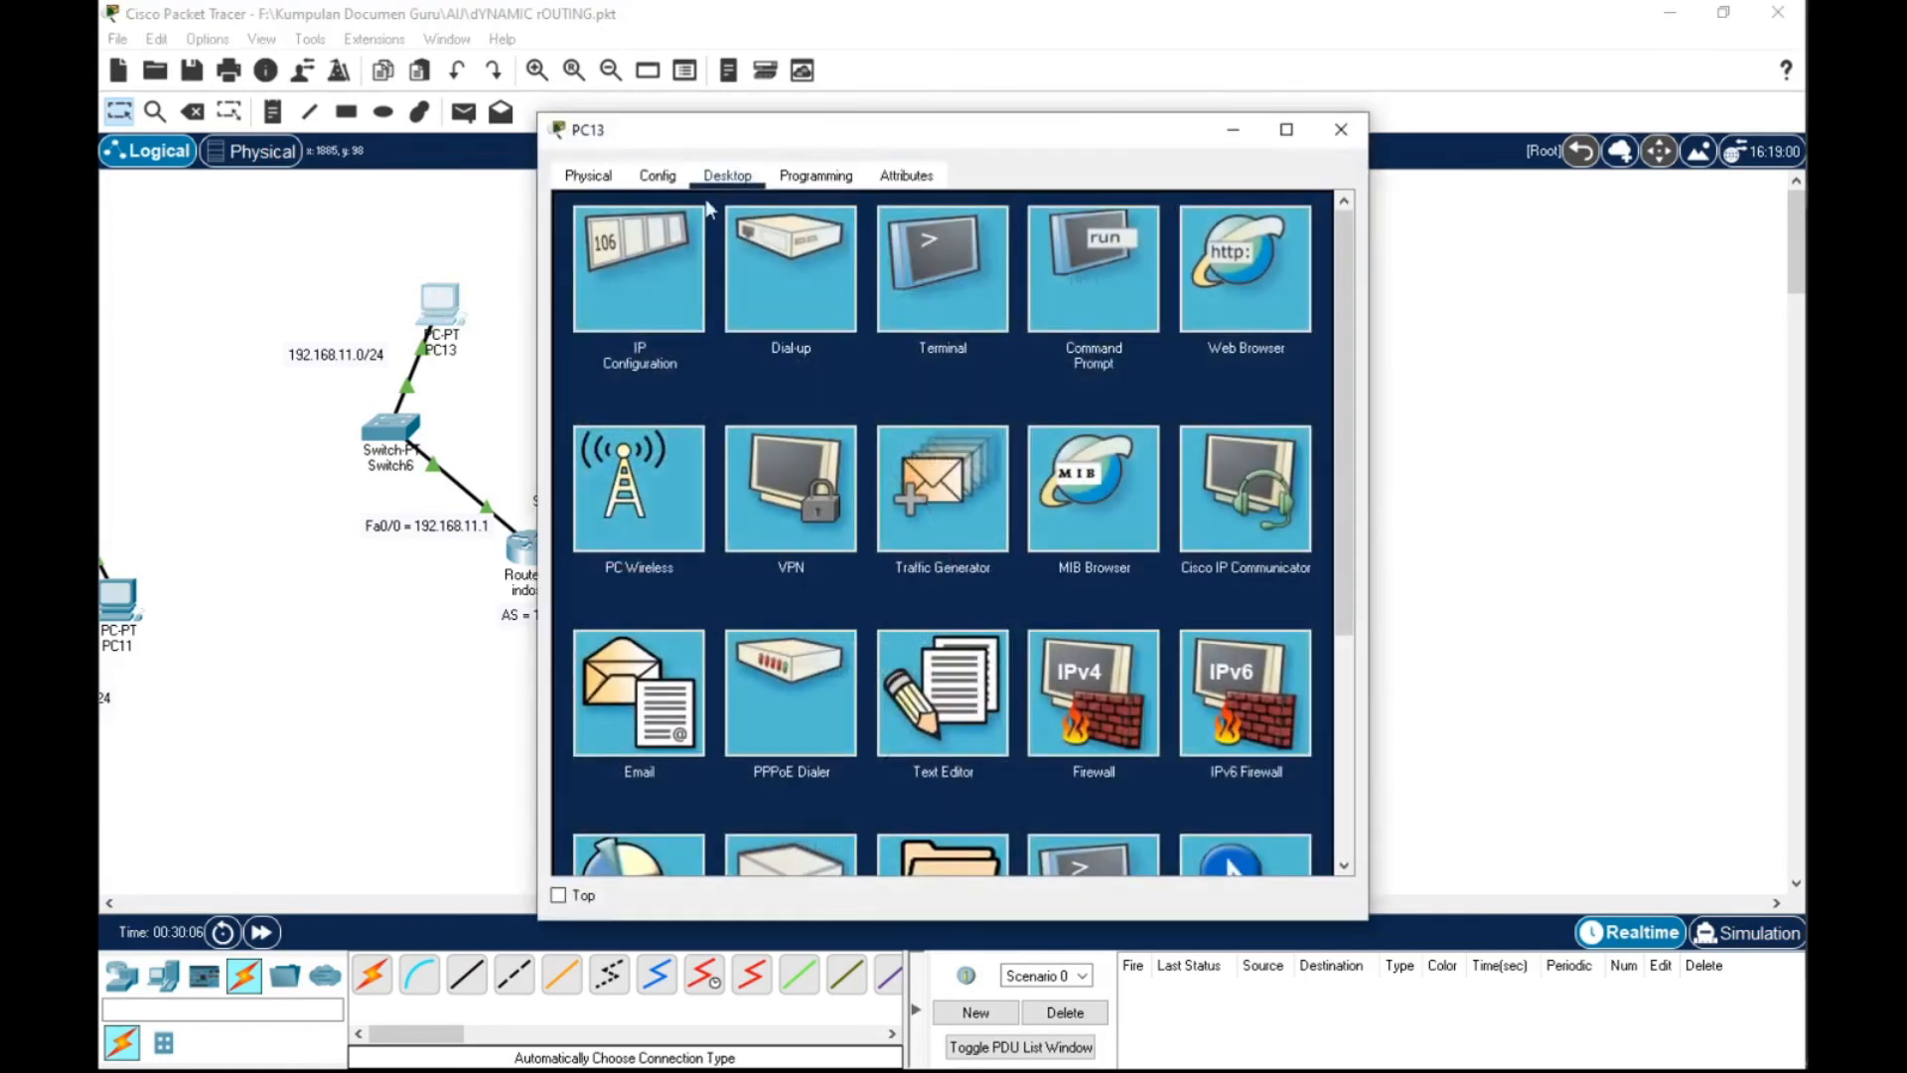
left_click_drag(745, 139, 1176, 129)
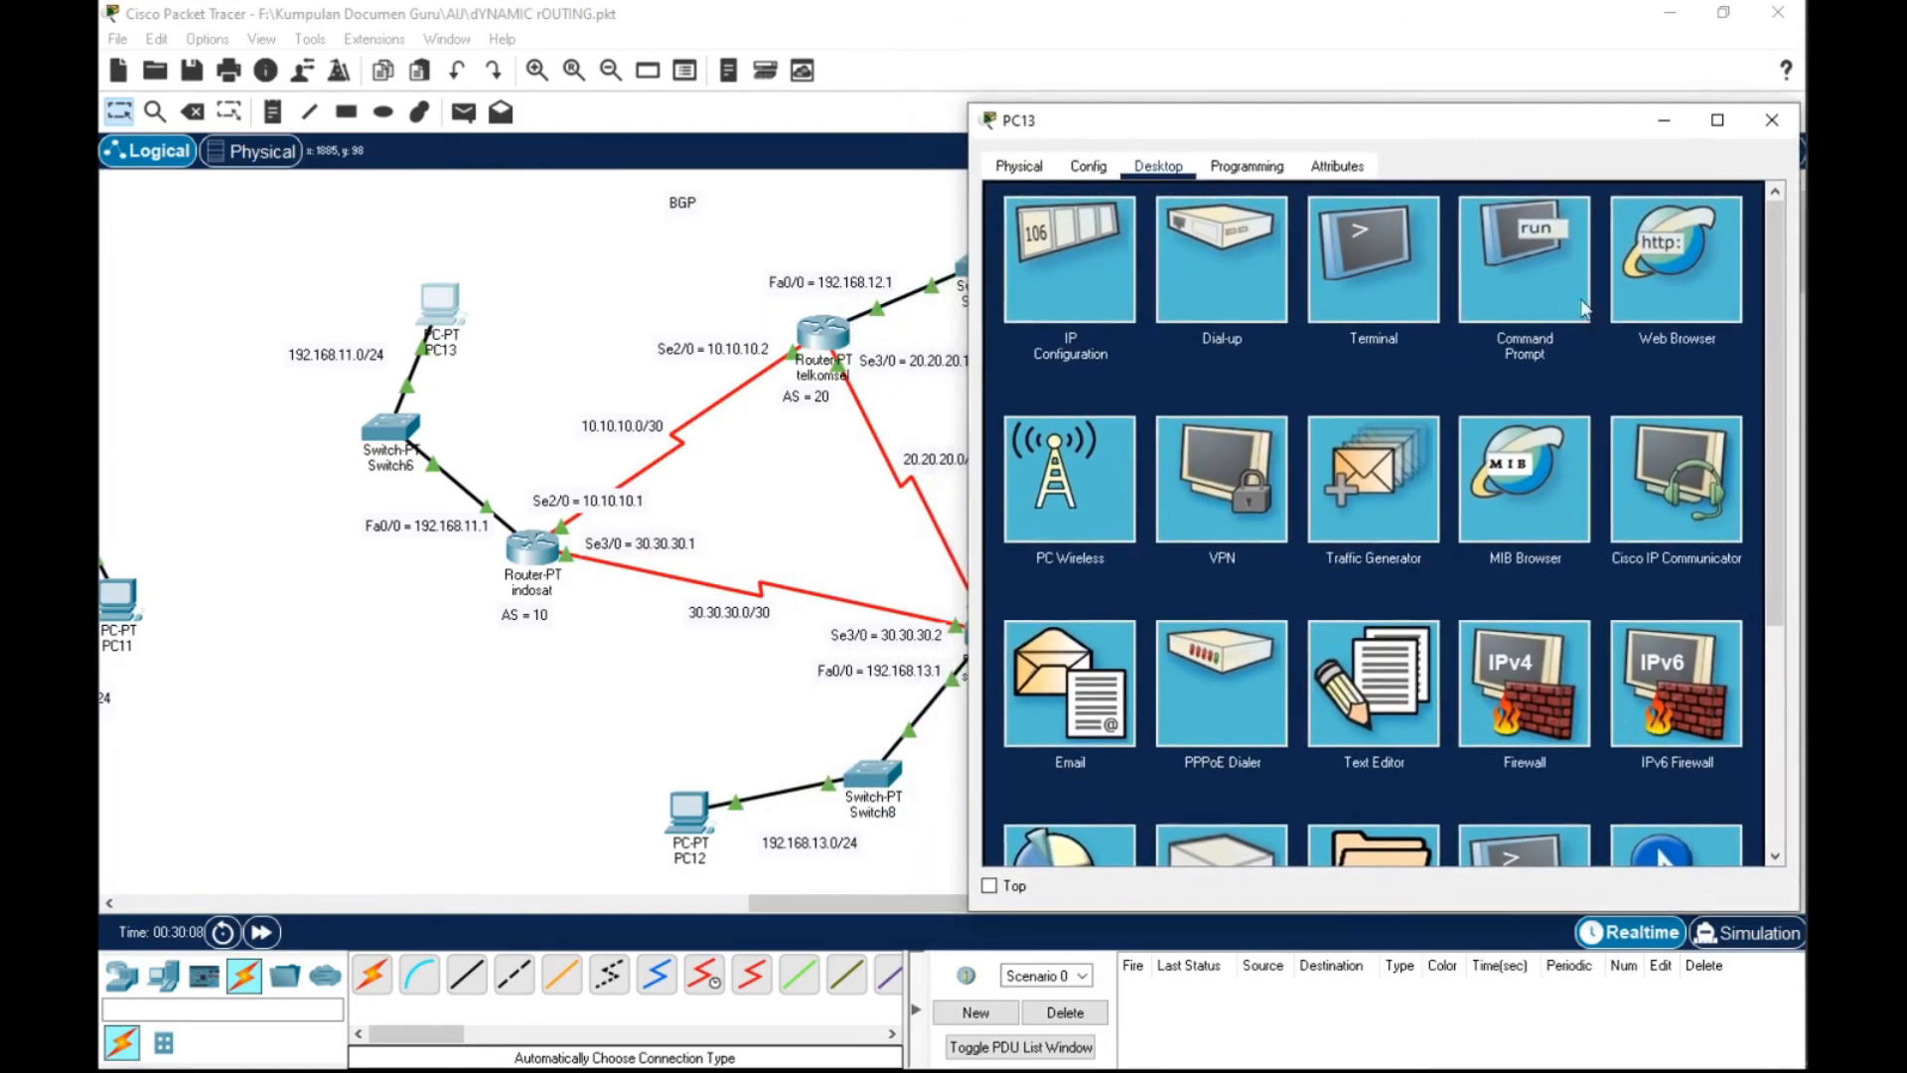
left_click(1537, 278)
type("ping")
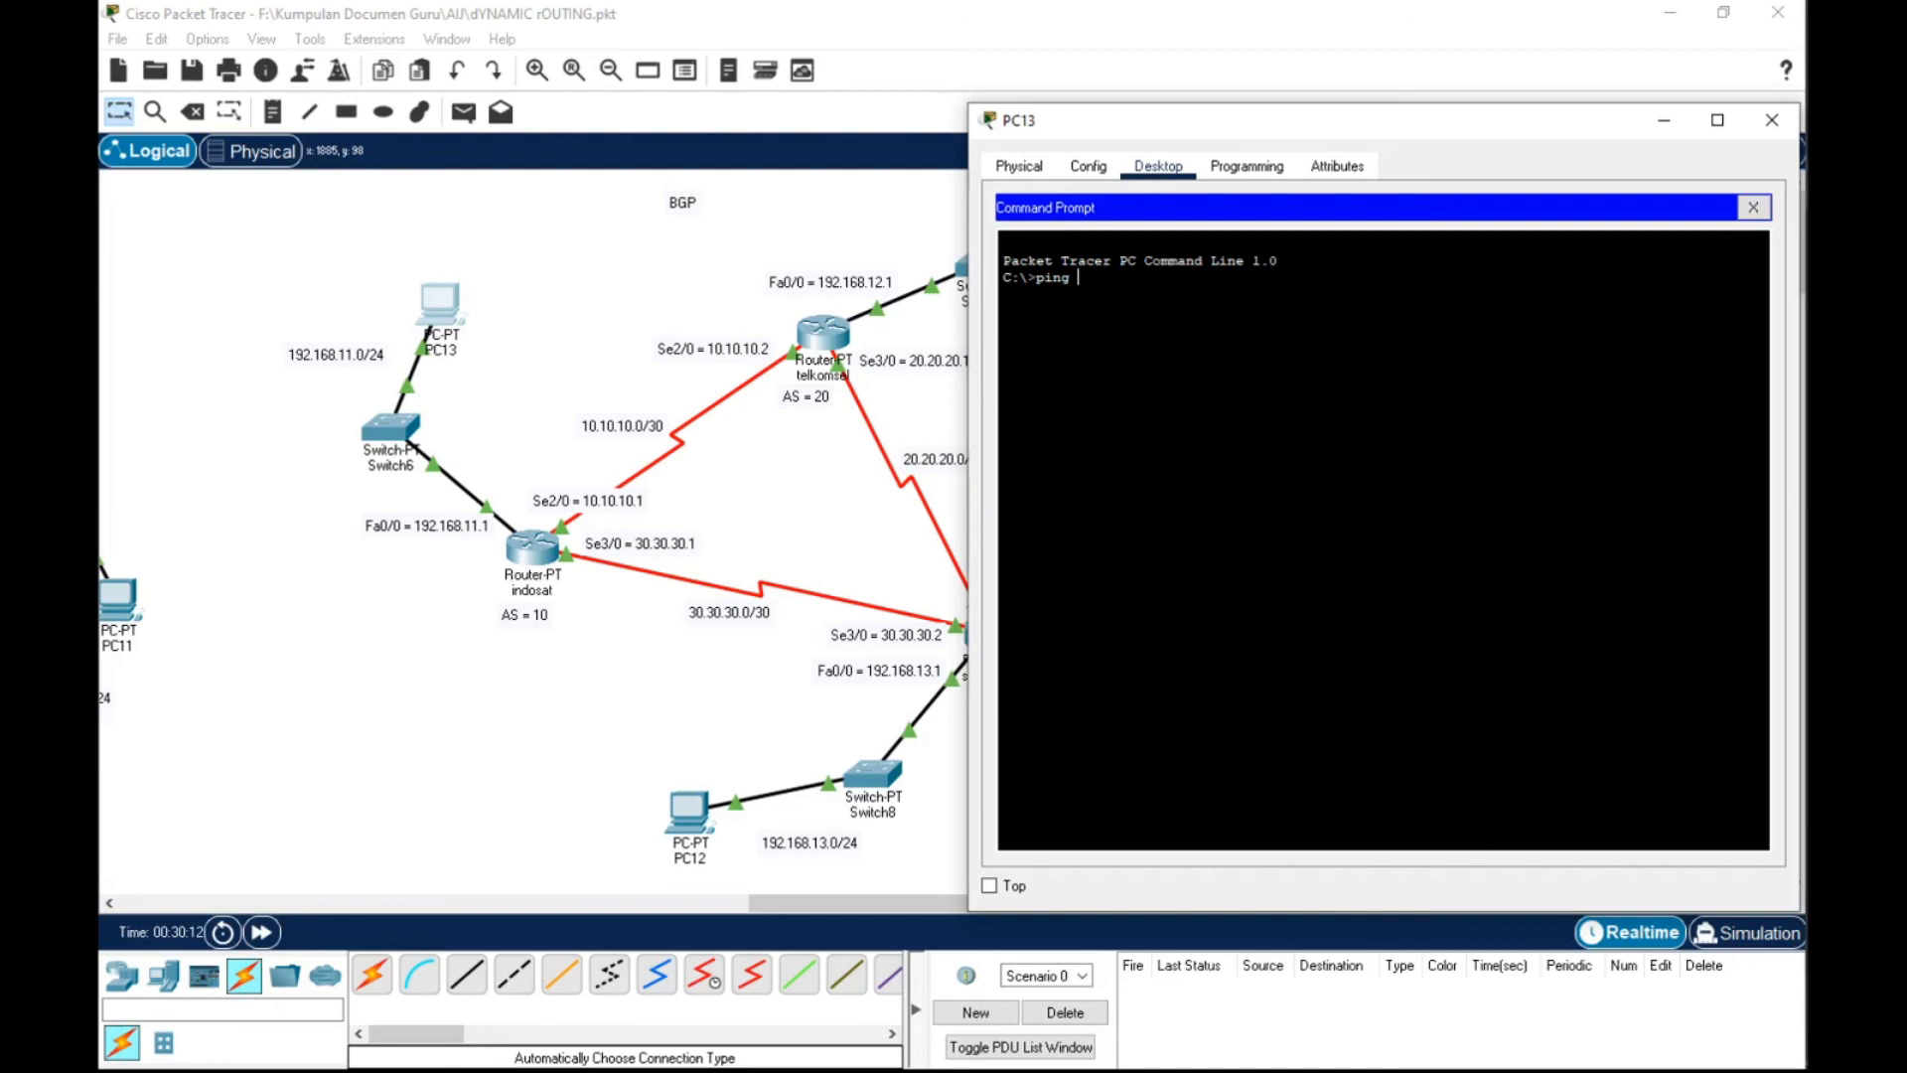
type(" 192.168.13.2")
key("Return")
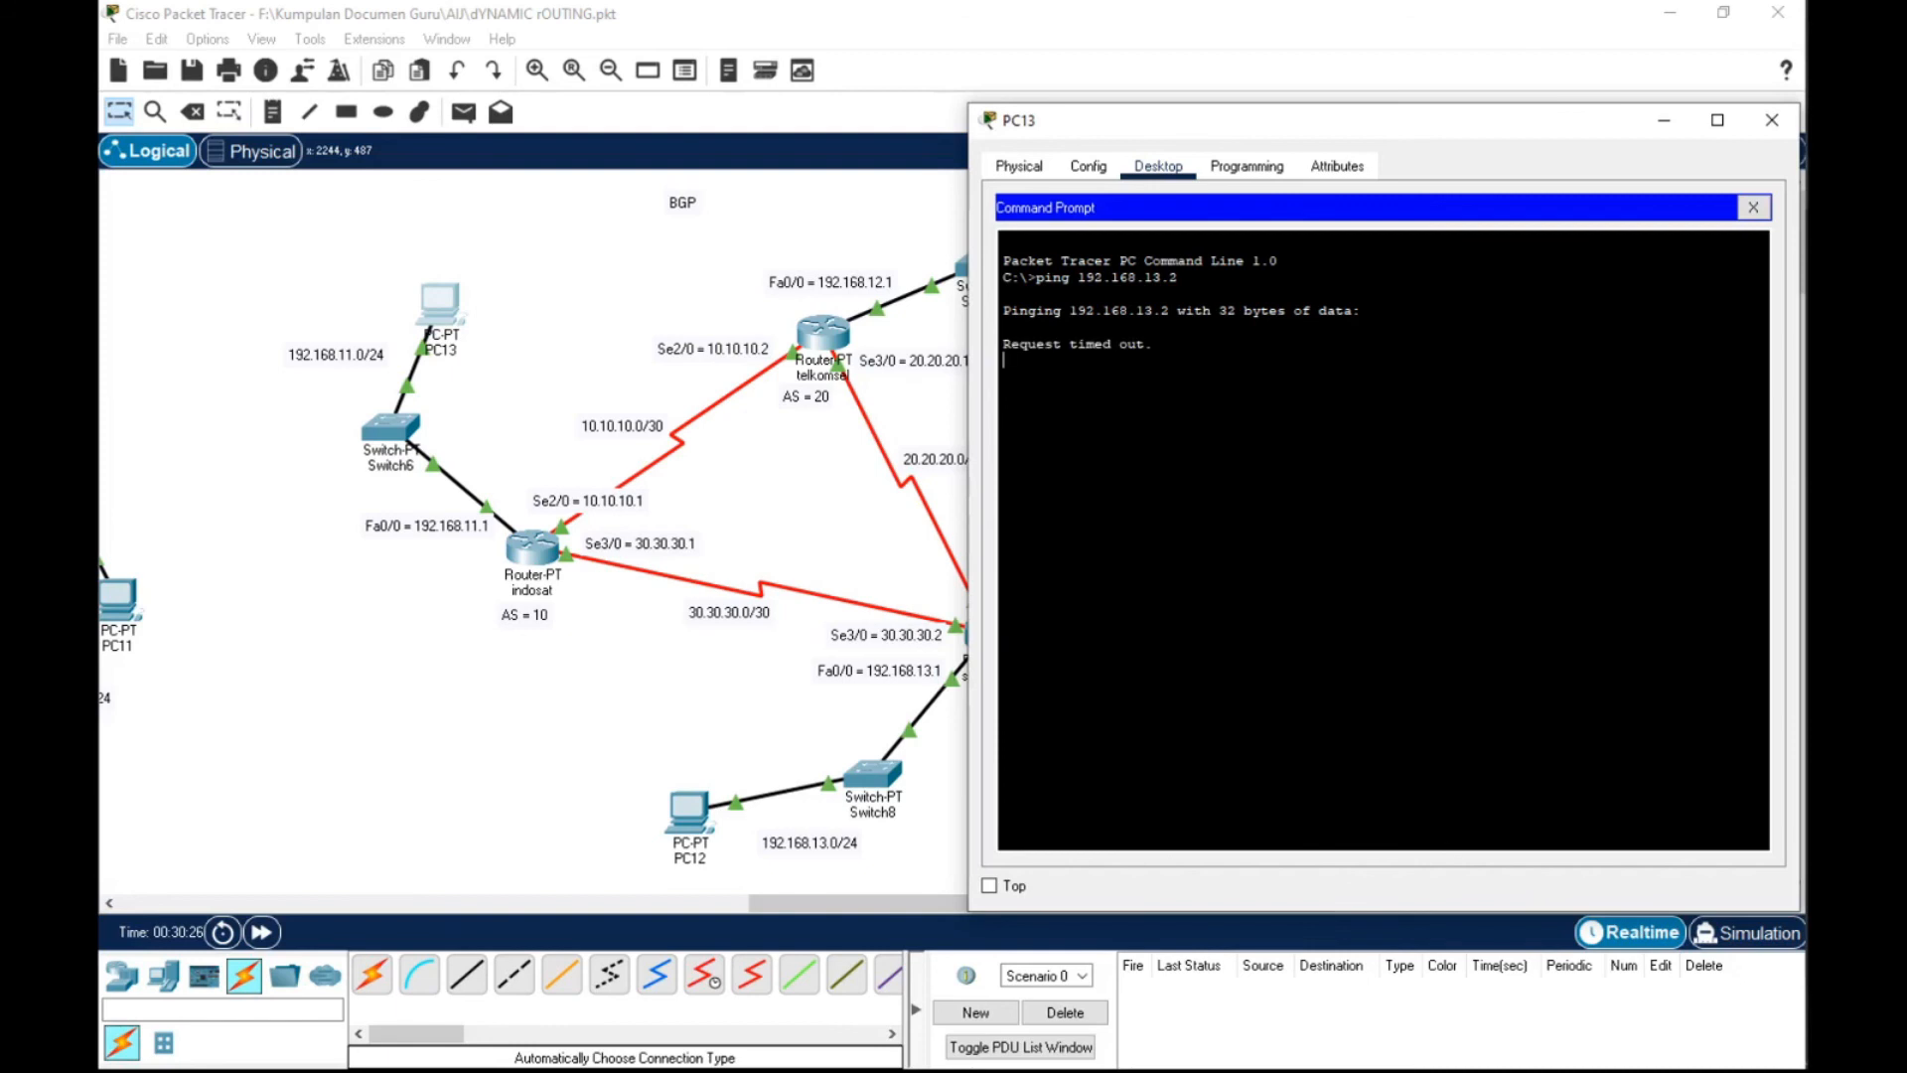
left_click_drag(1430, 362, 1036, 362)
left_click(1036, 510)
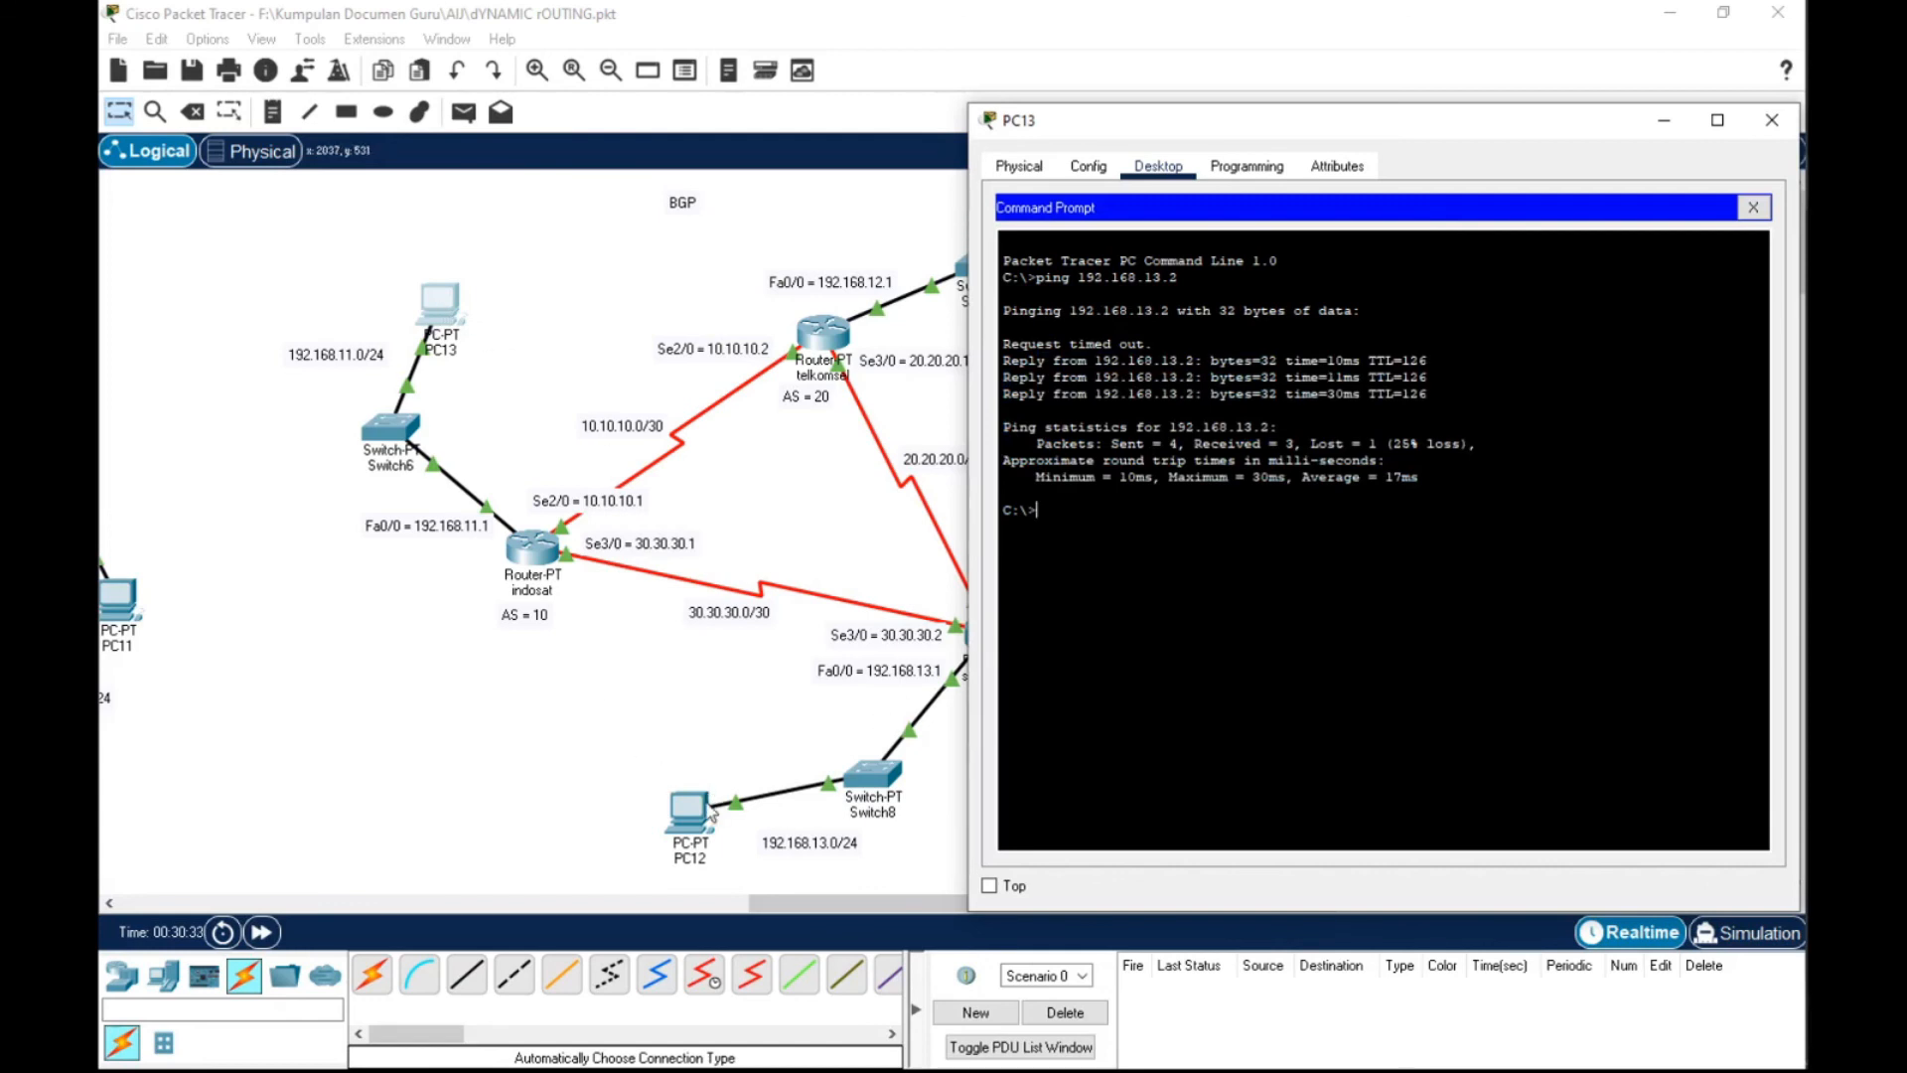
Try to ping 192.168.14.2 from PC13's command prompt
left_click_drag(1200, 123, 1083, 134)
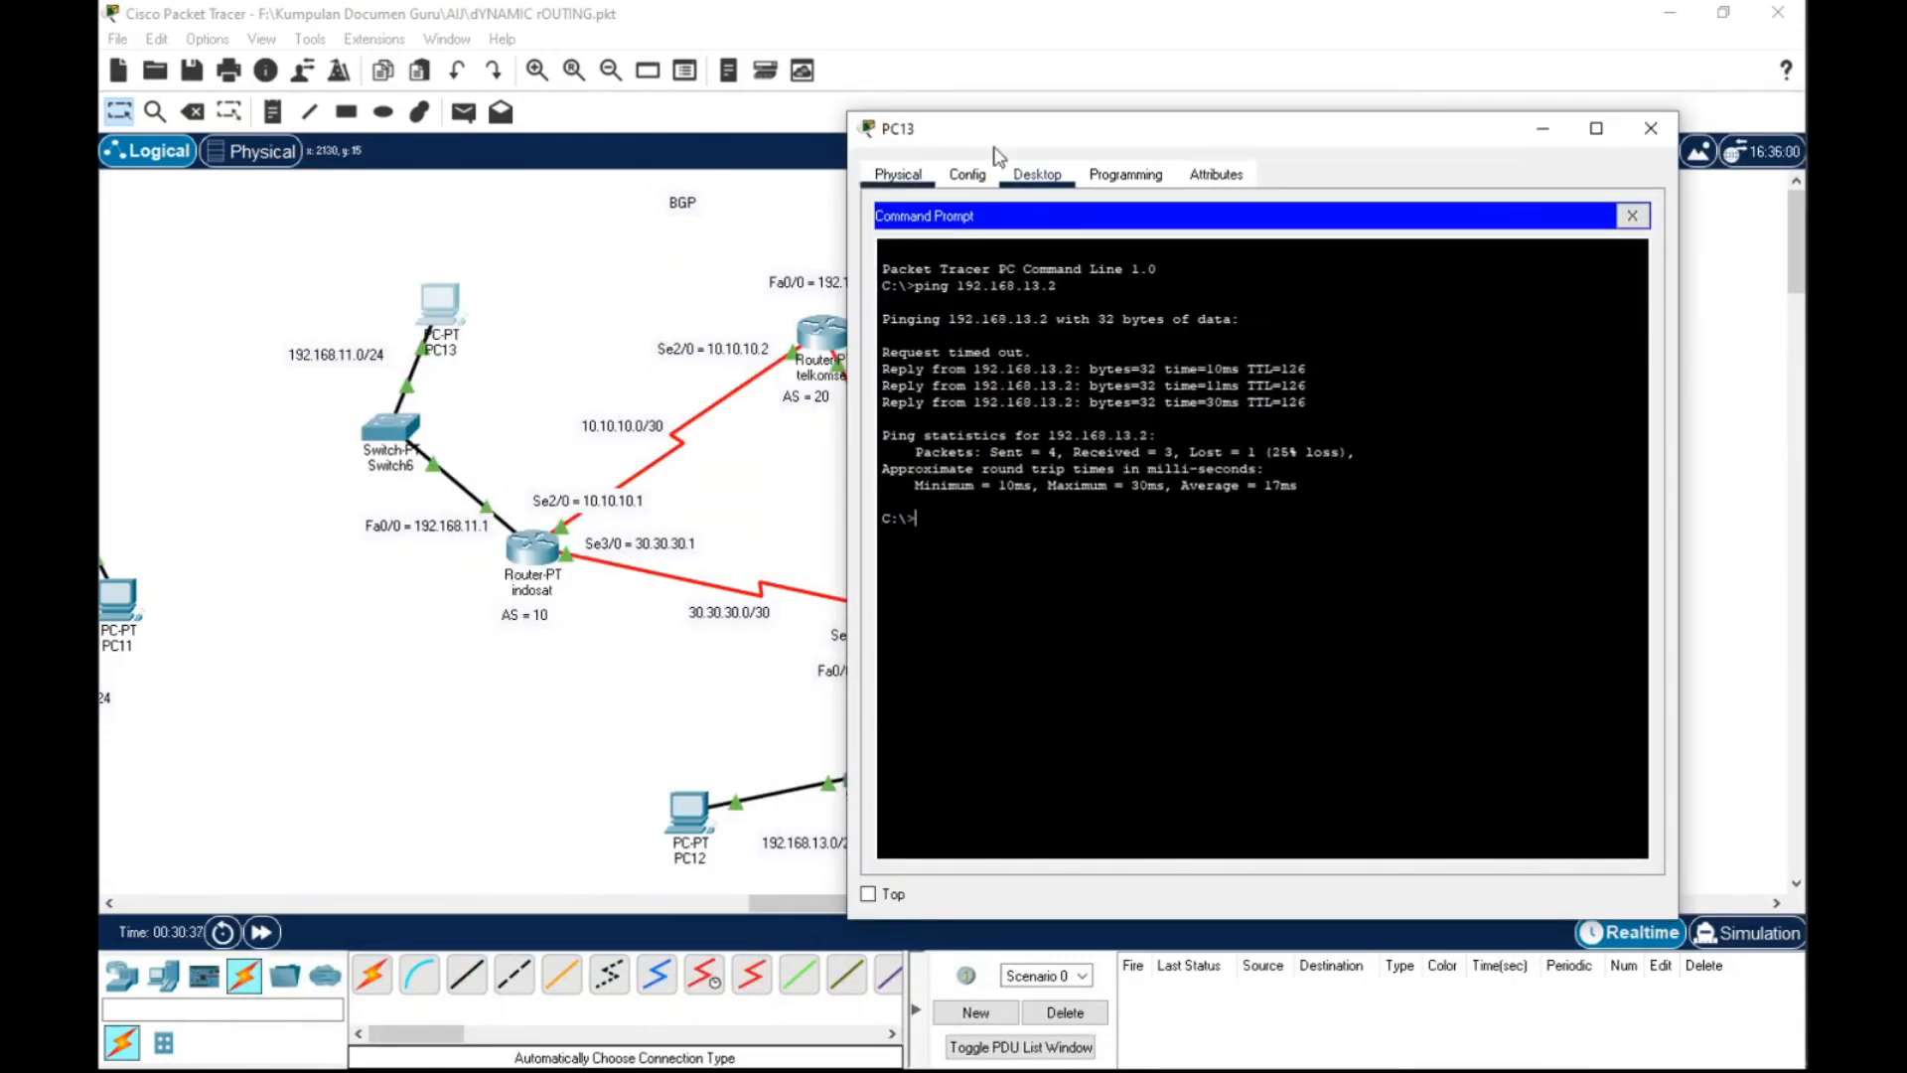
left_click_drag(1302, 130, 661, 172)
key("Up")
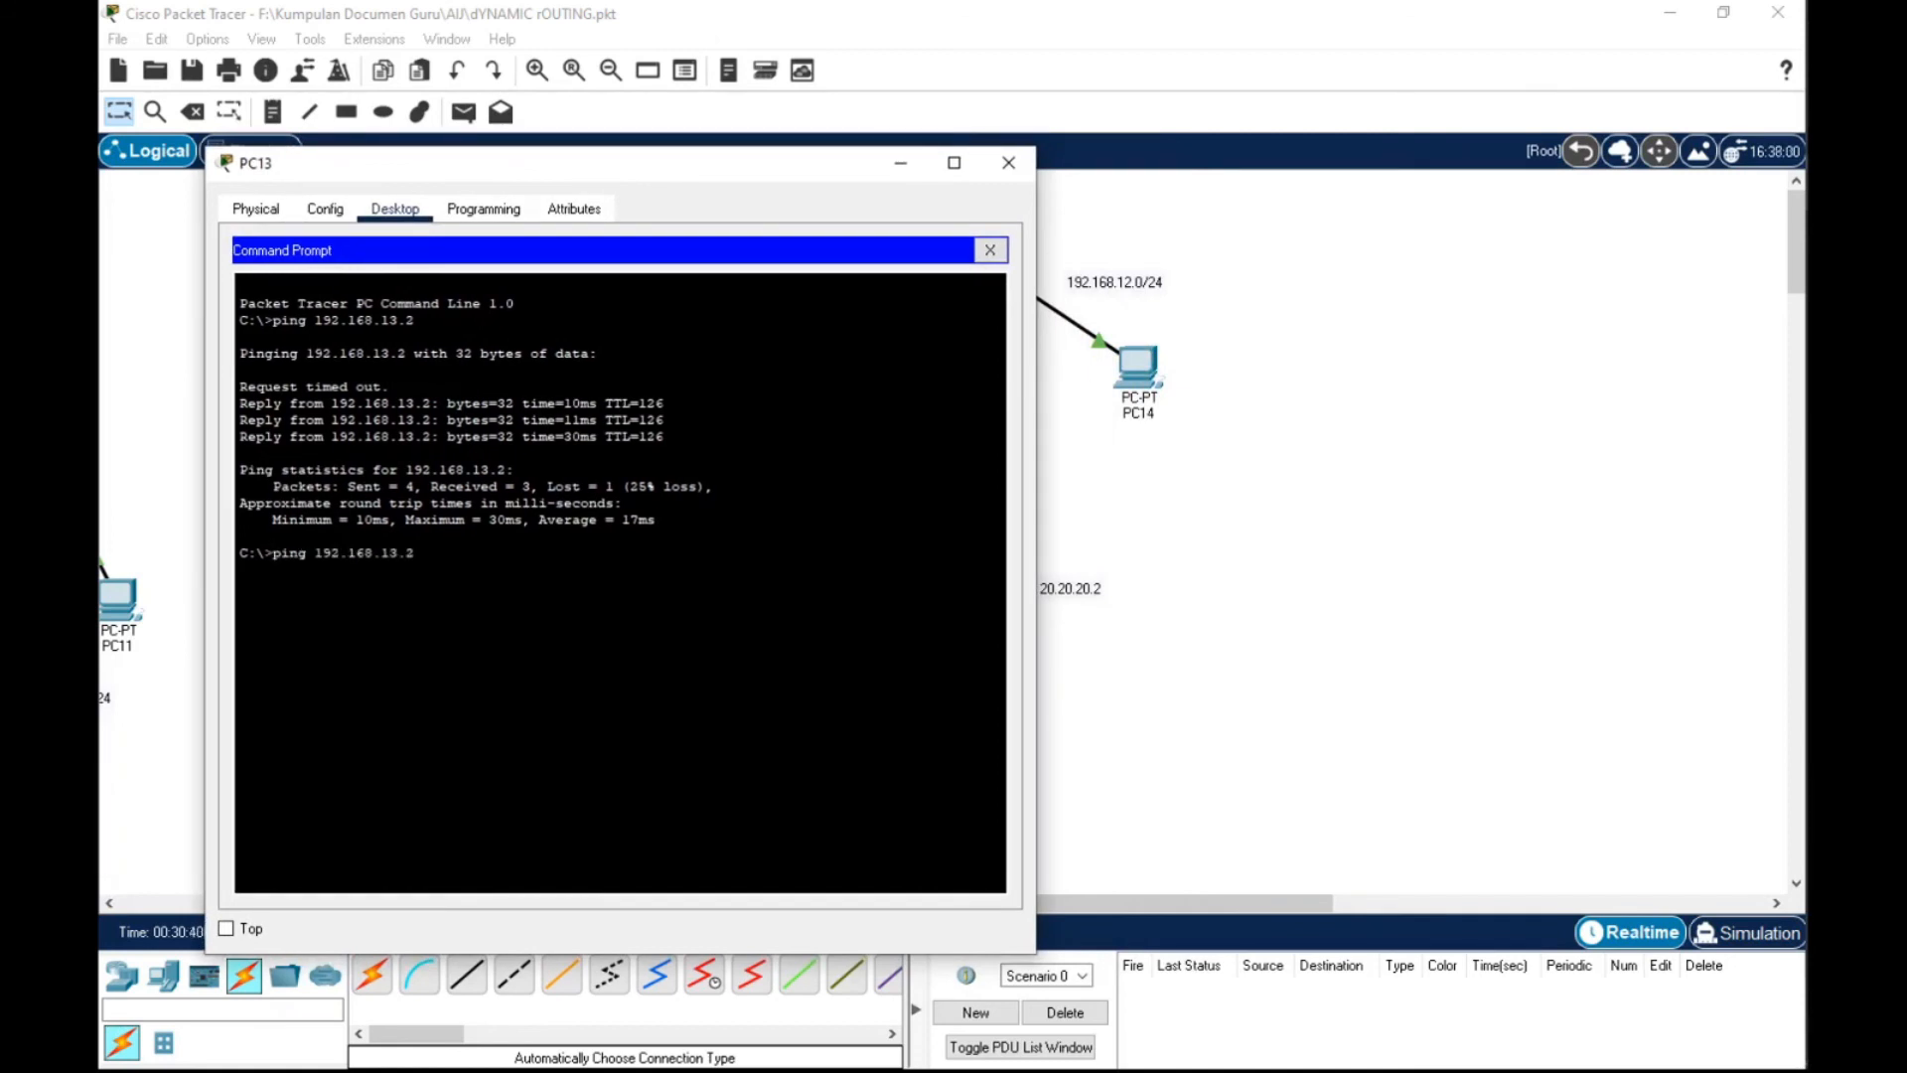
key("Left")
key("Left")
key("BackSpace")
type("4")
key("Return")
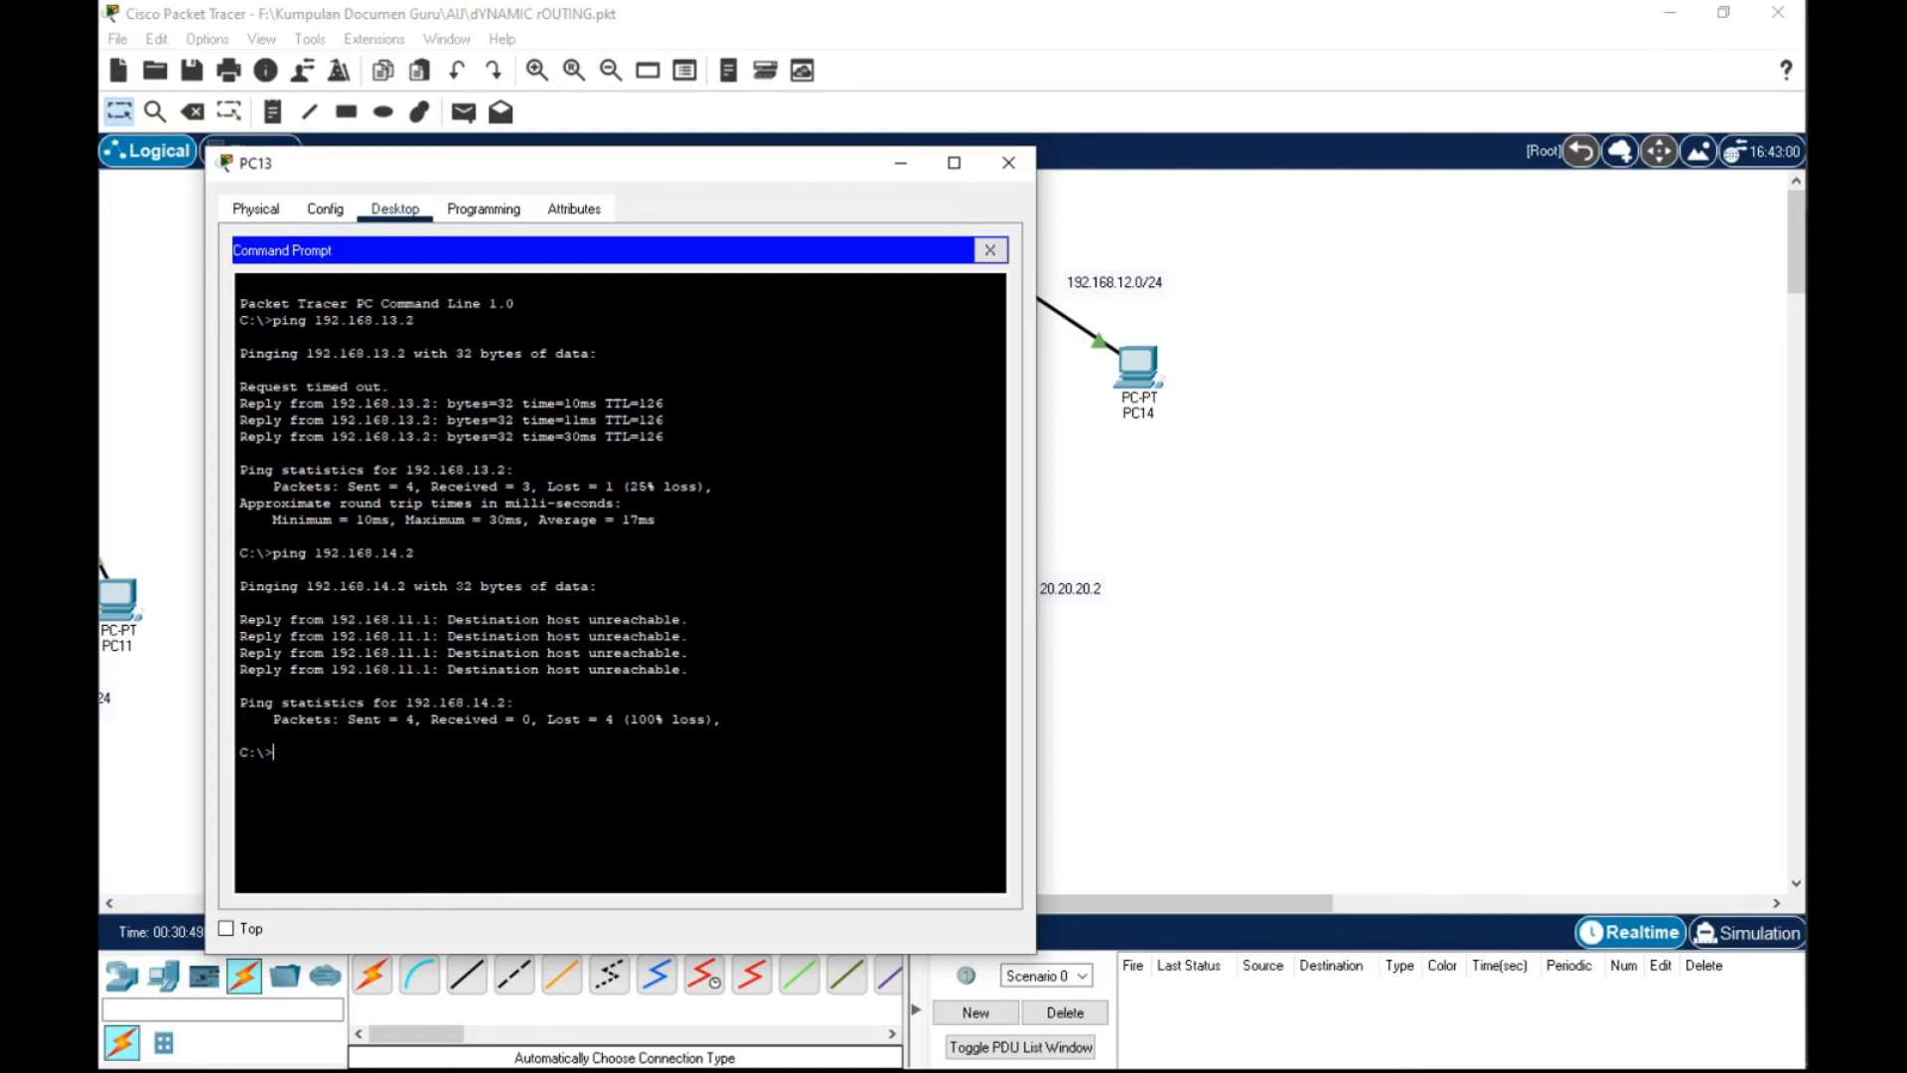
Ping PC14 at 192.168.12.2 from PC13 and close PC13's window
key("Up")
key("BackSpace")
type("2.168.12.2")
key("Return")
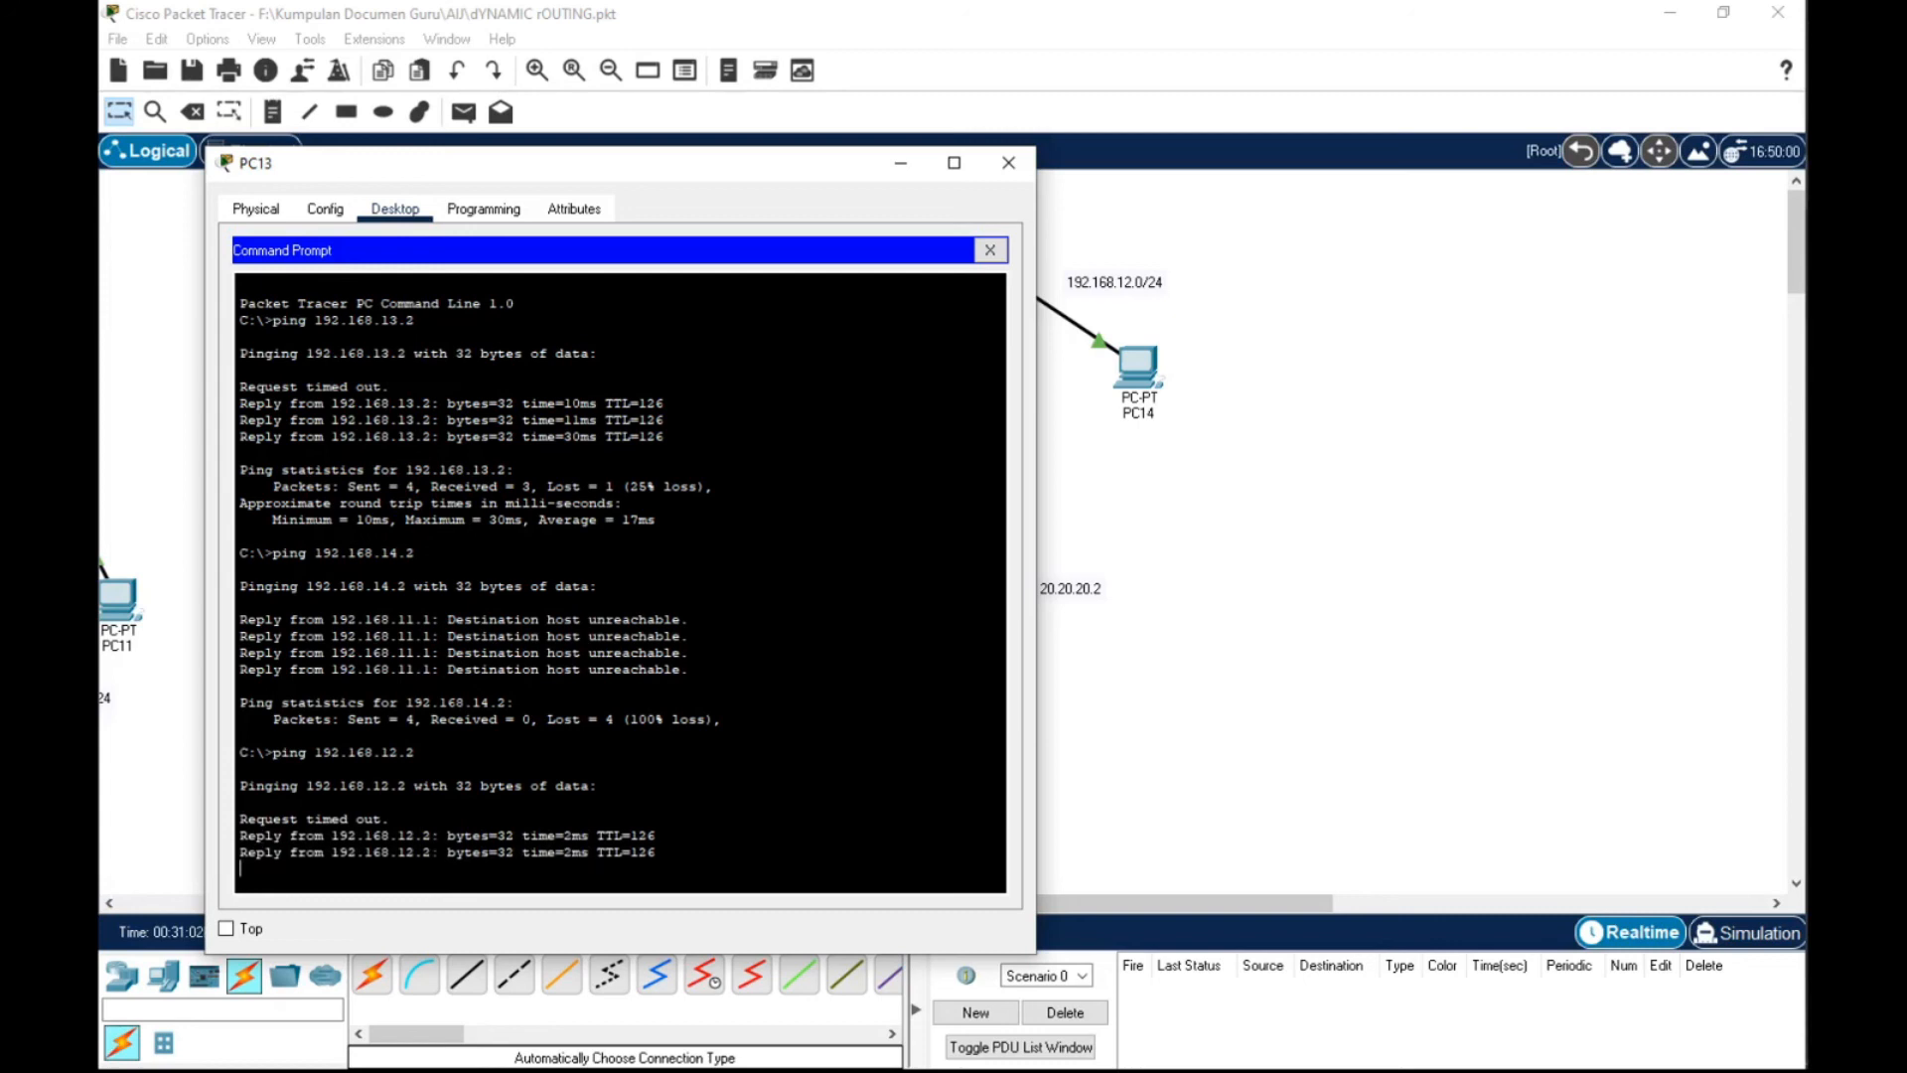
left_click(1008, 162)
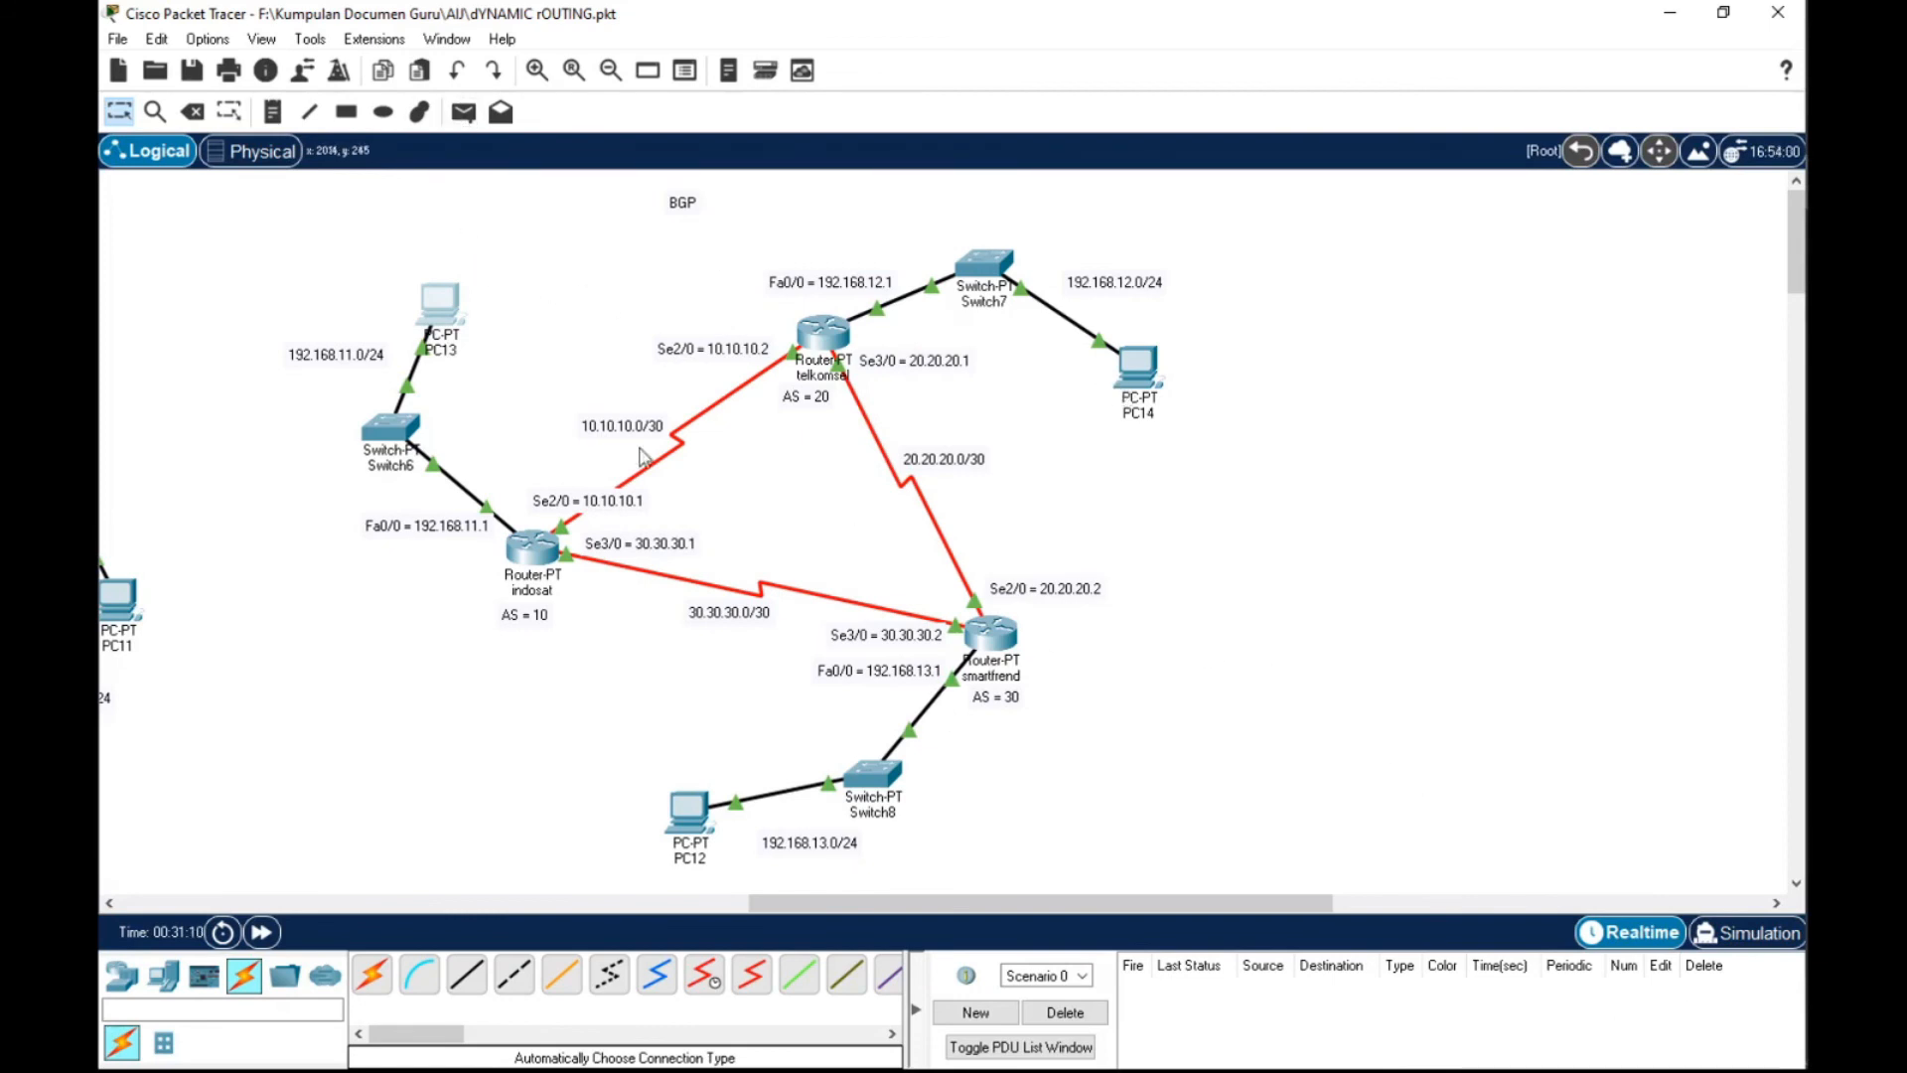
Send simple test PDUs from PC13 to PC14 and from PC13 to PC12, and clear them by deleting the scenario
left_click(464, 112)
left_click(437, 305)
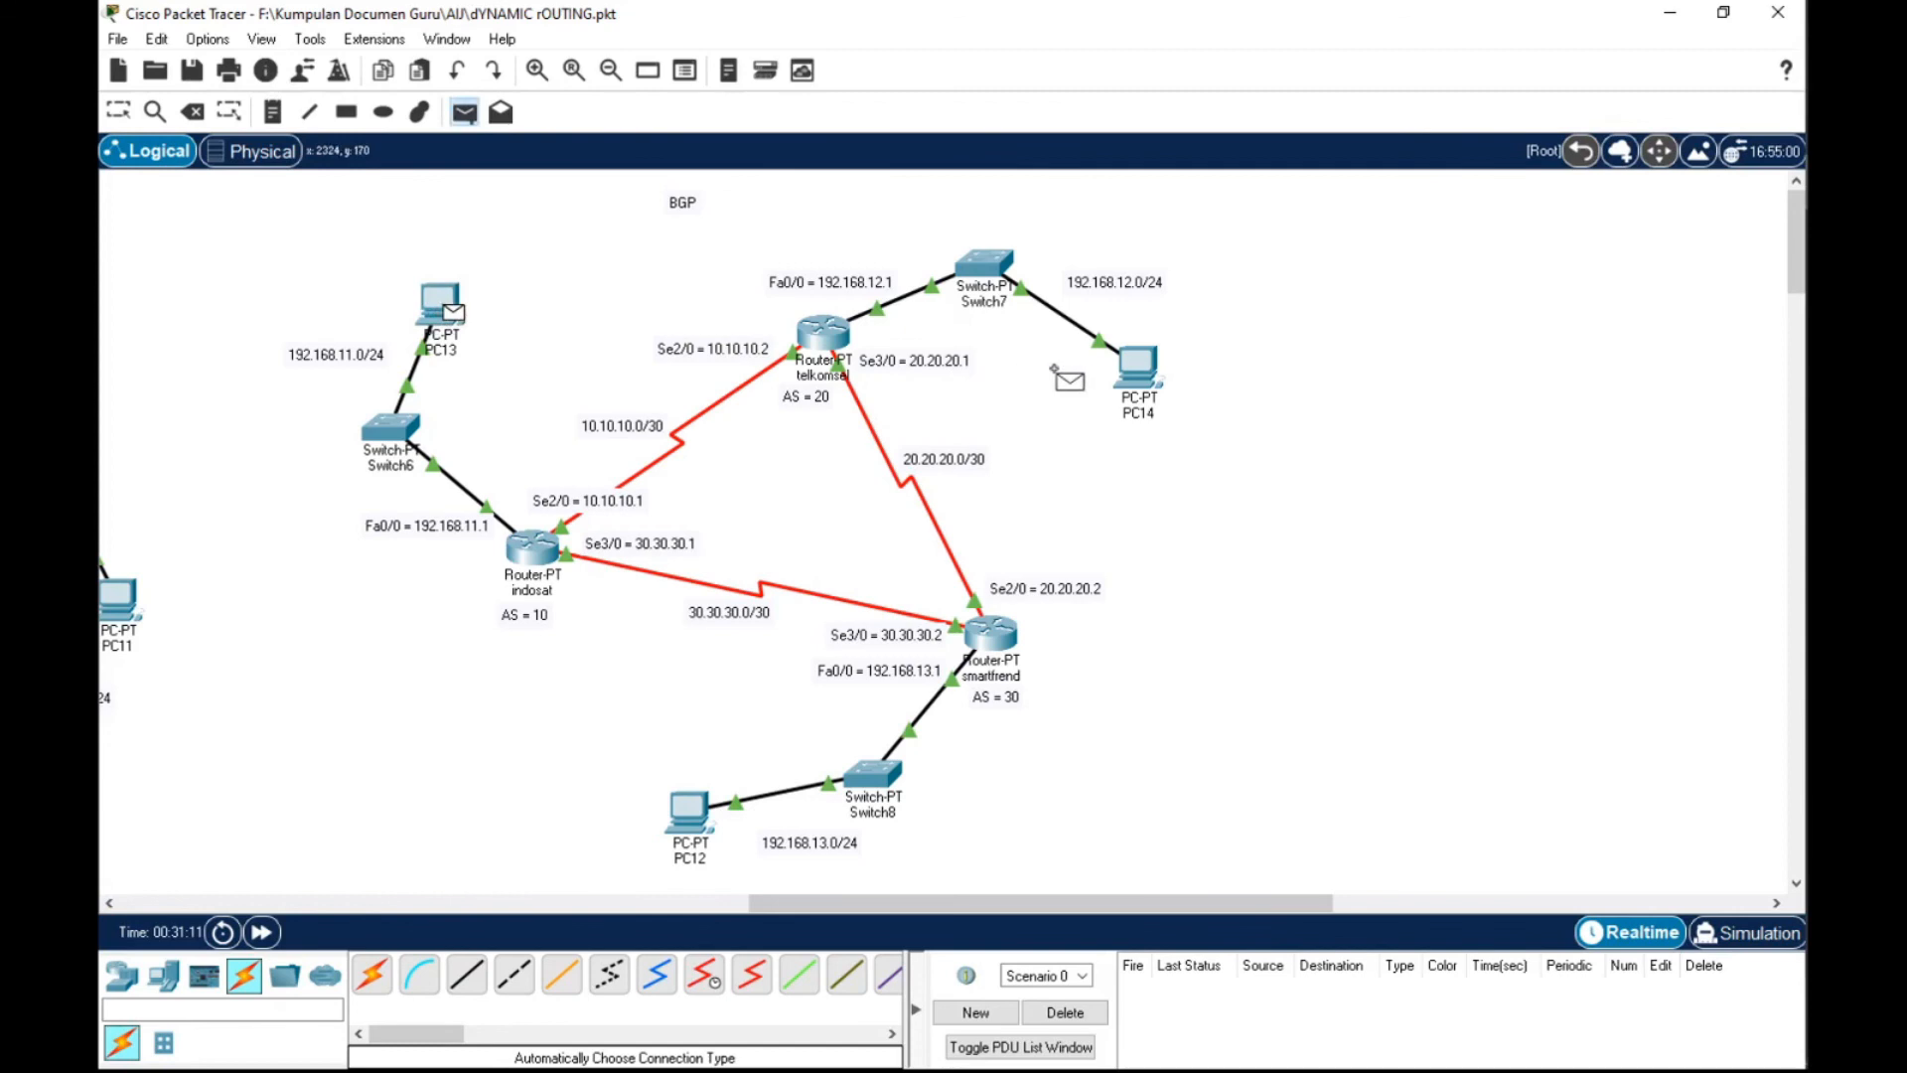
left_click(1137, 370)
left_click(464, 111)
left_click(442, 314)
left_click(692, 837)
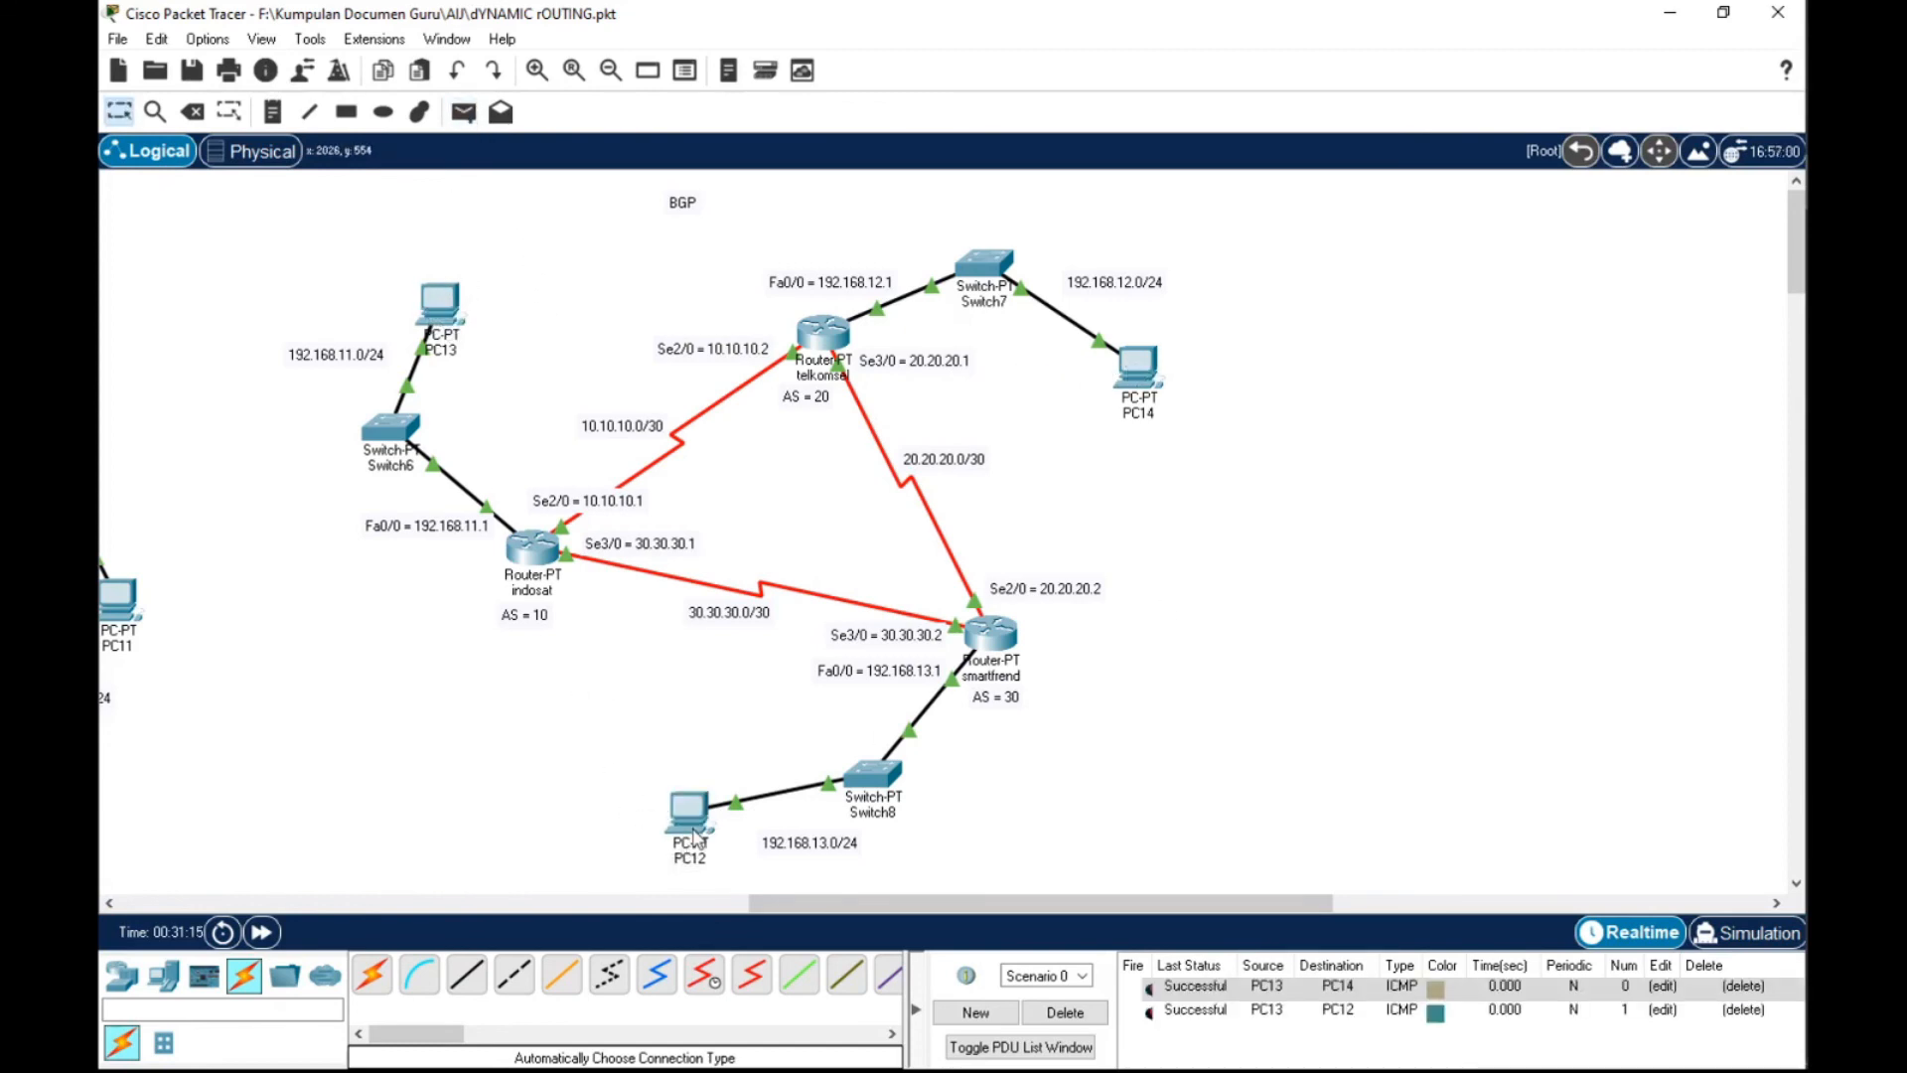
left_click(1092, 1021)
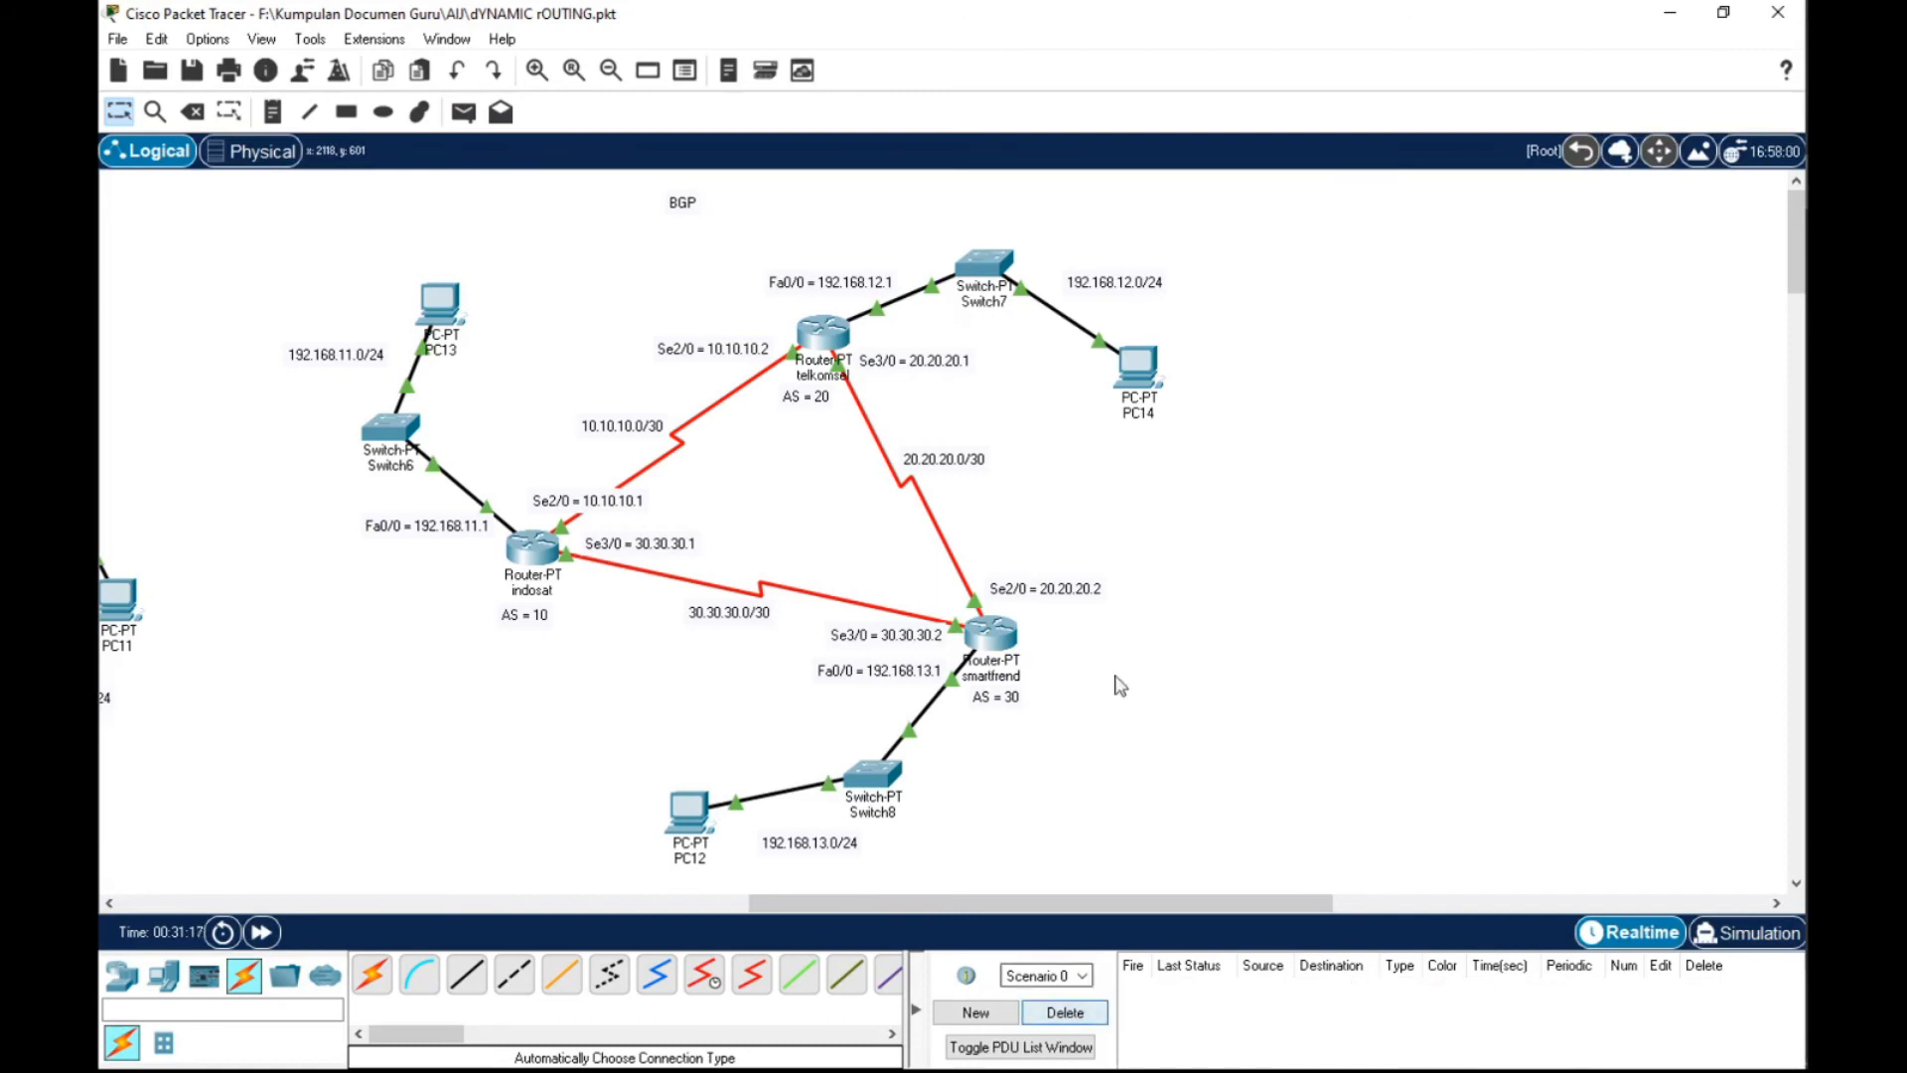
Ping PC12 at 192.168.13.2 from PC14's command prompt and close PC14's window
left_click(1138, 375)
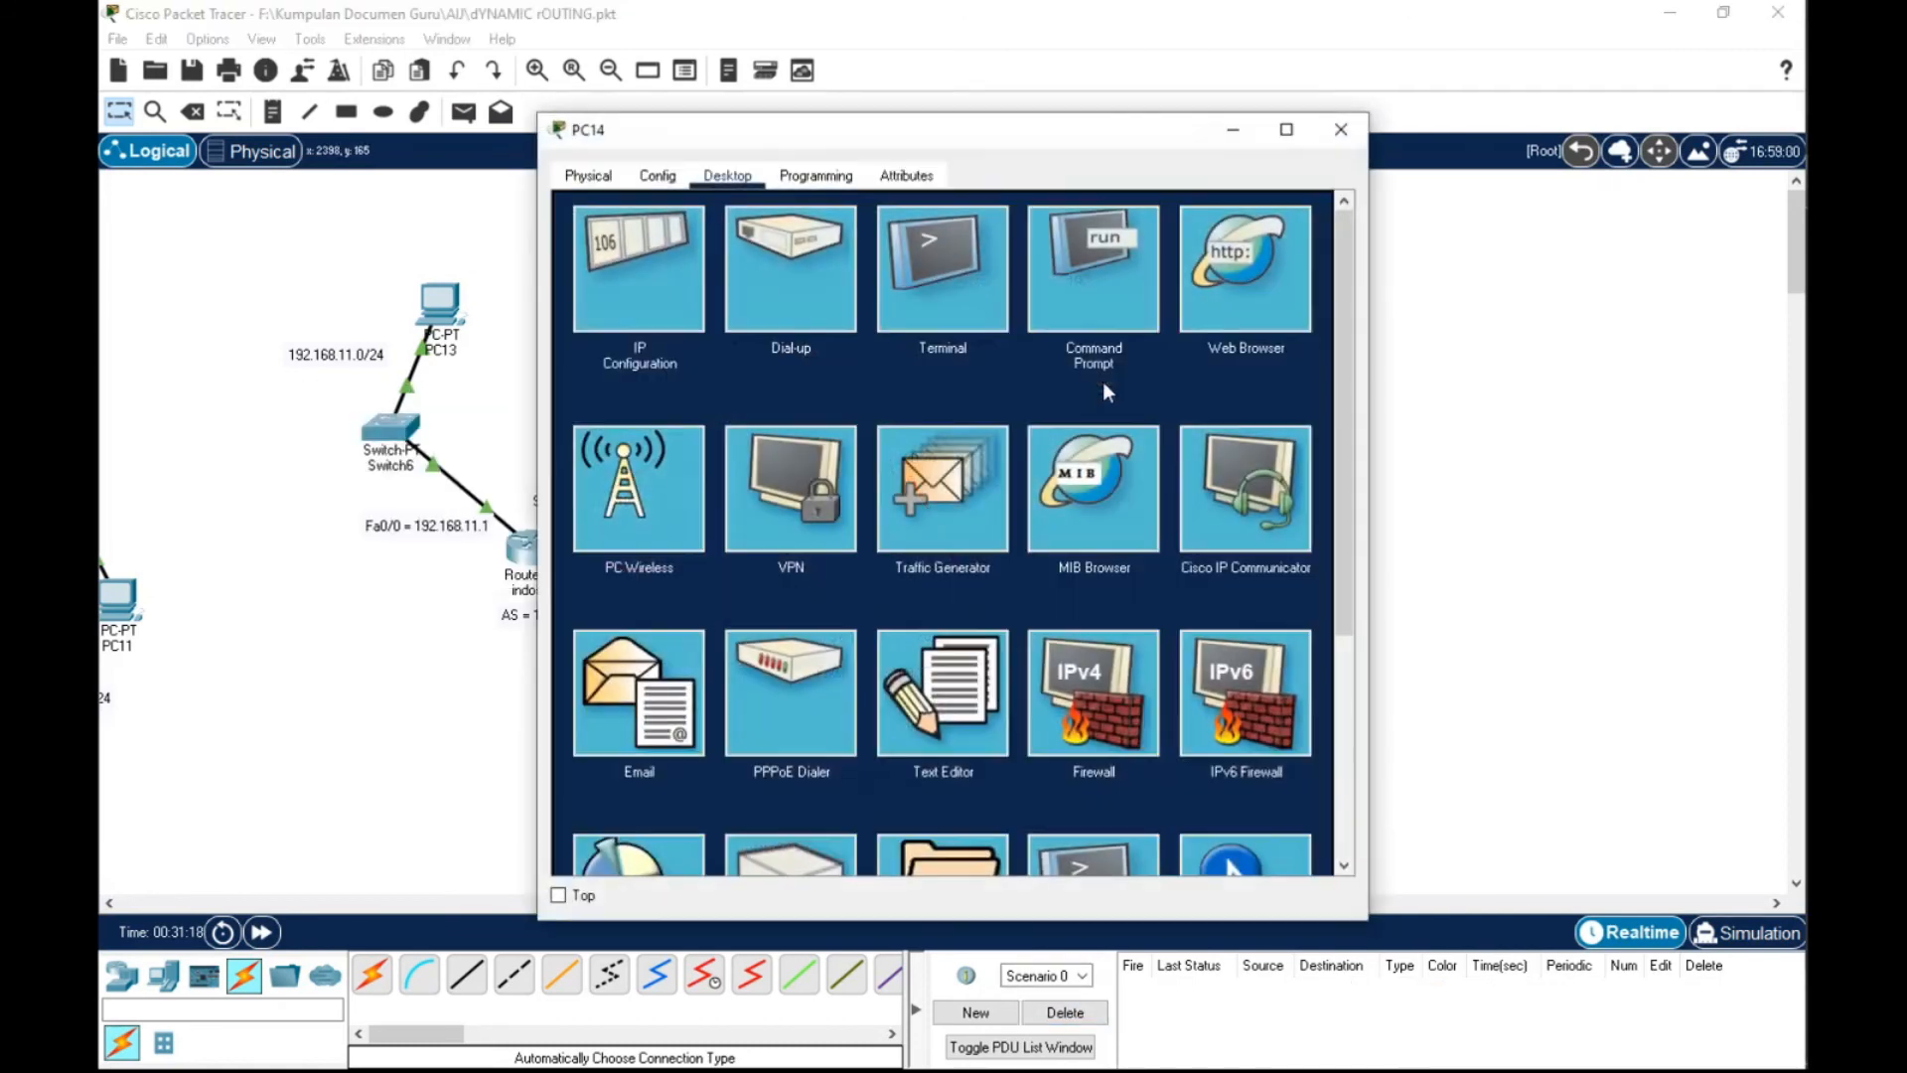
left_click(1054, 267)
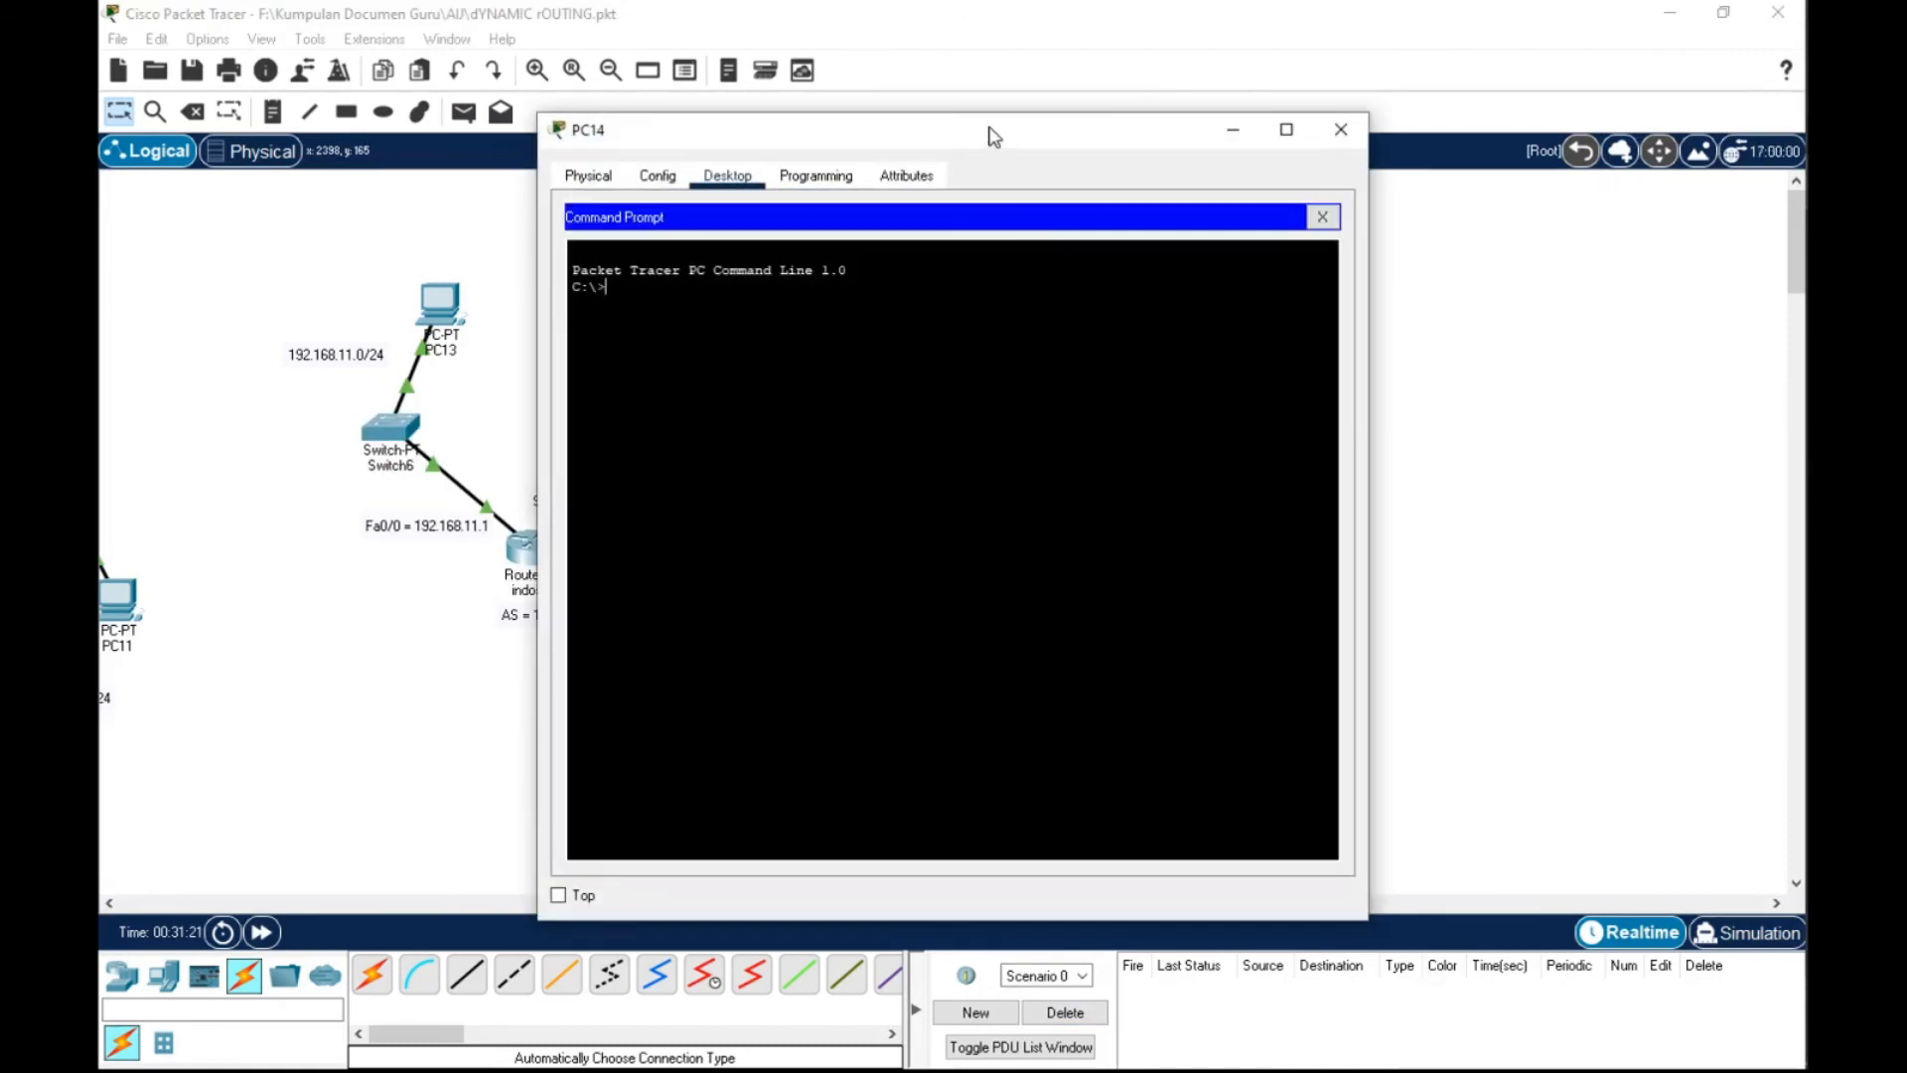
left_click_drag(988, 139, 1447, 86)
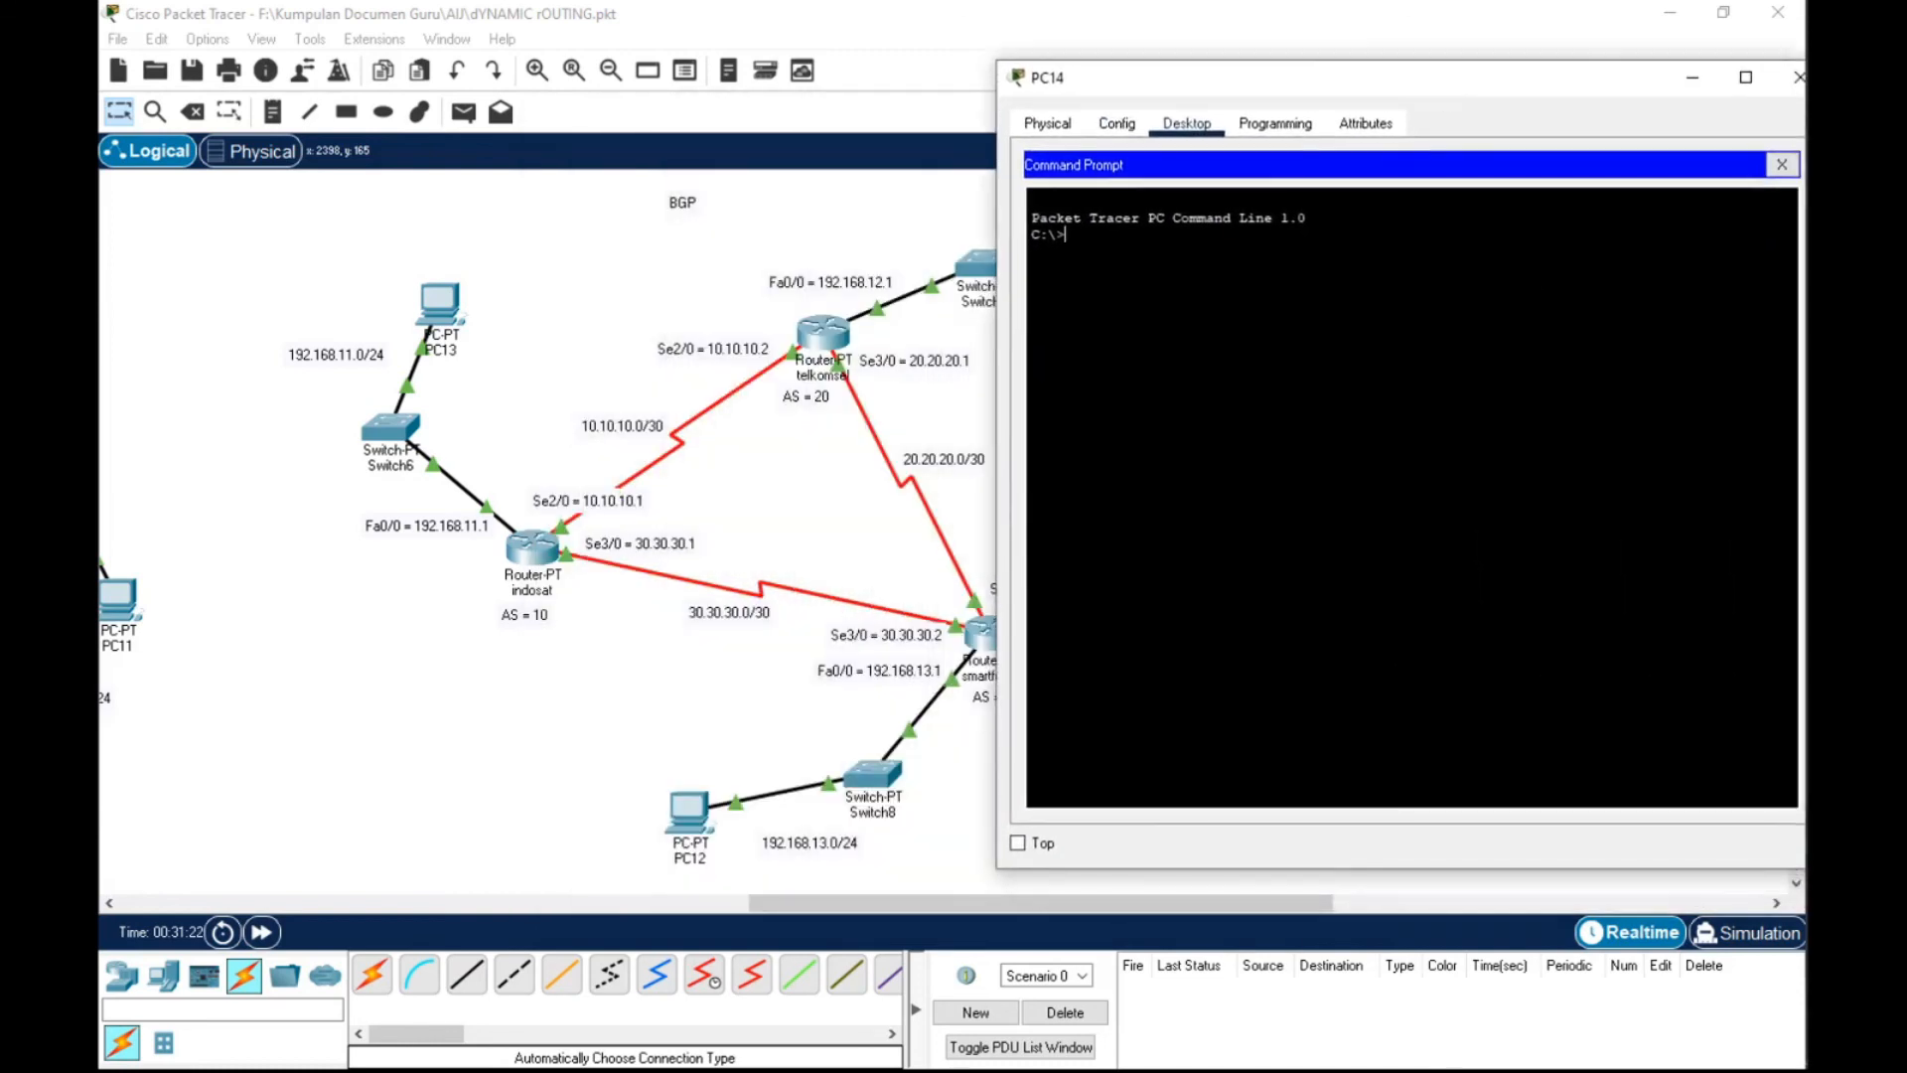
type("ping 192.168.13.2")
key("Return")
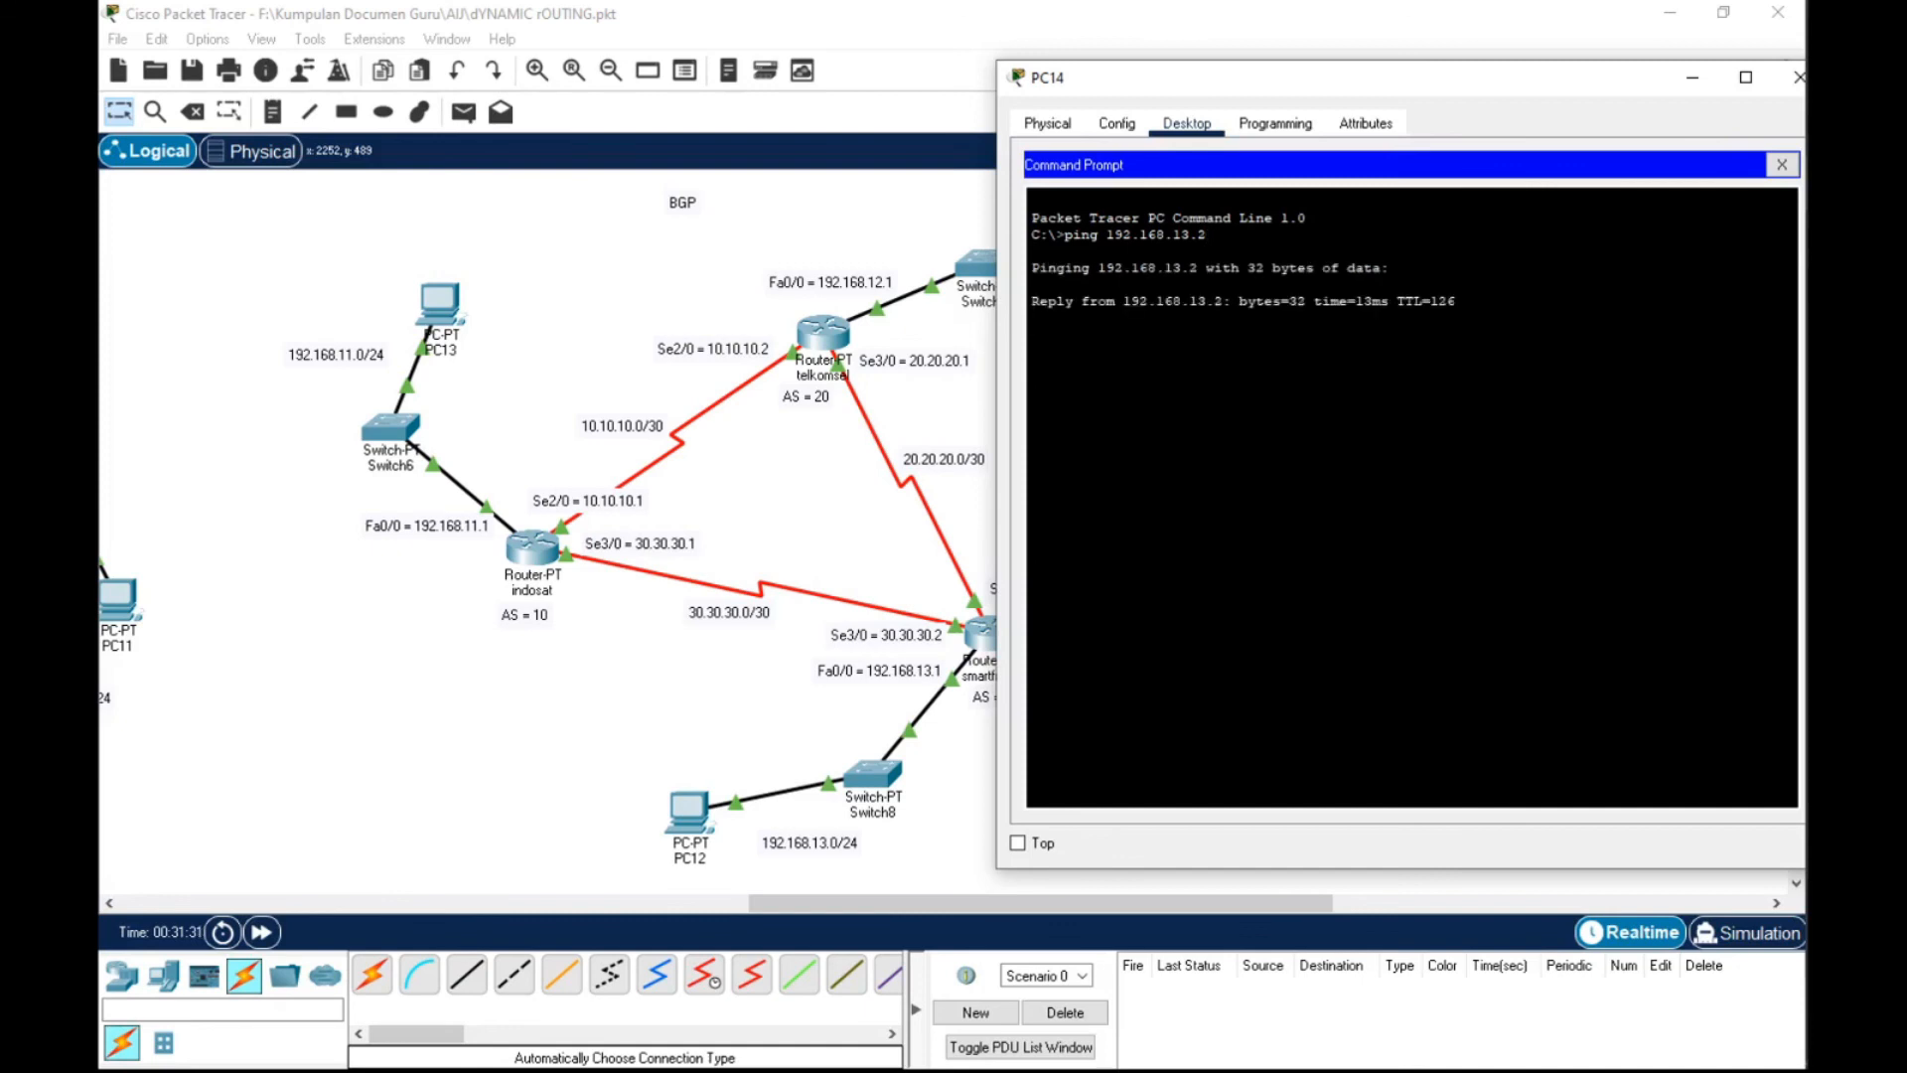
mouse_move(1802, 73)
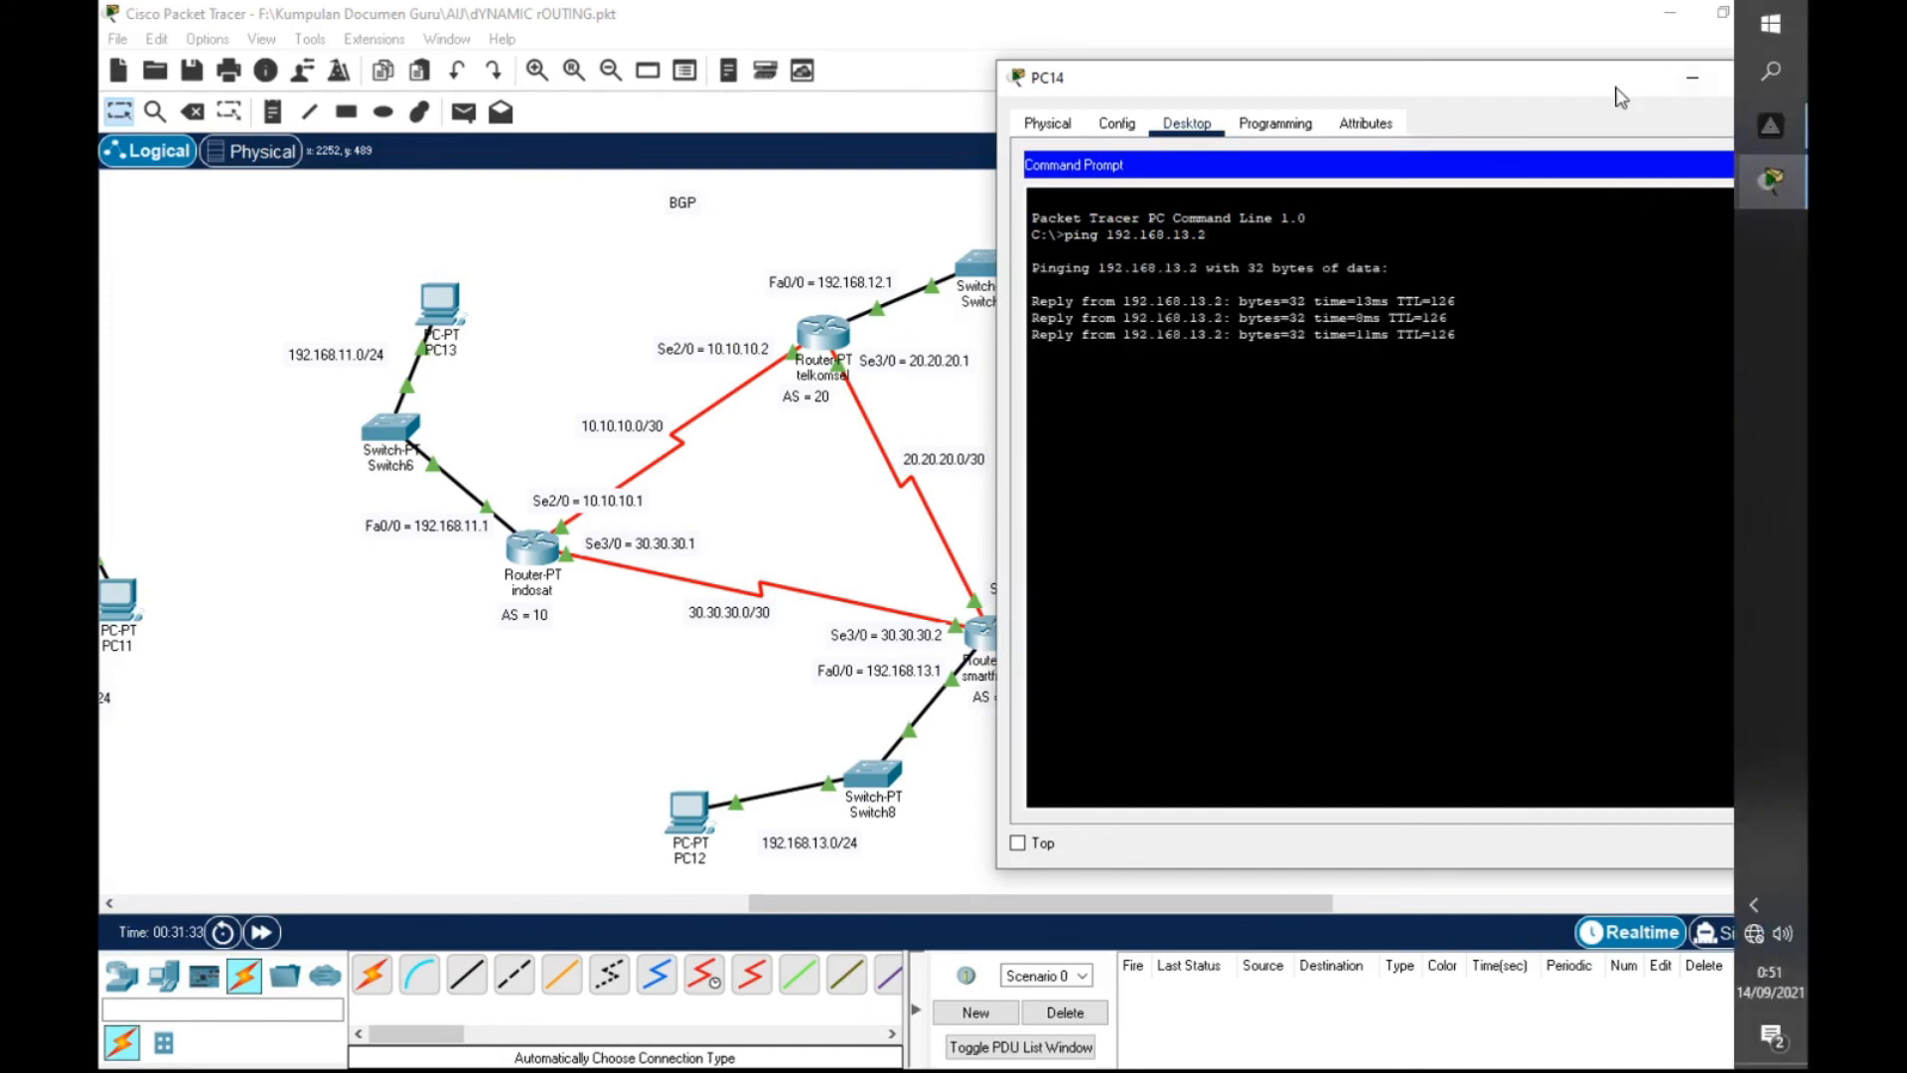
left_click(1799, 80)
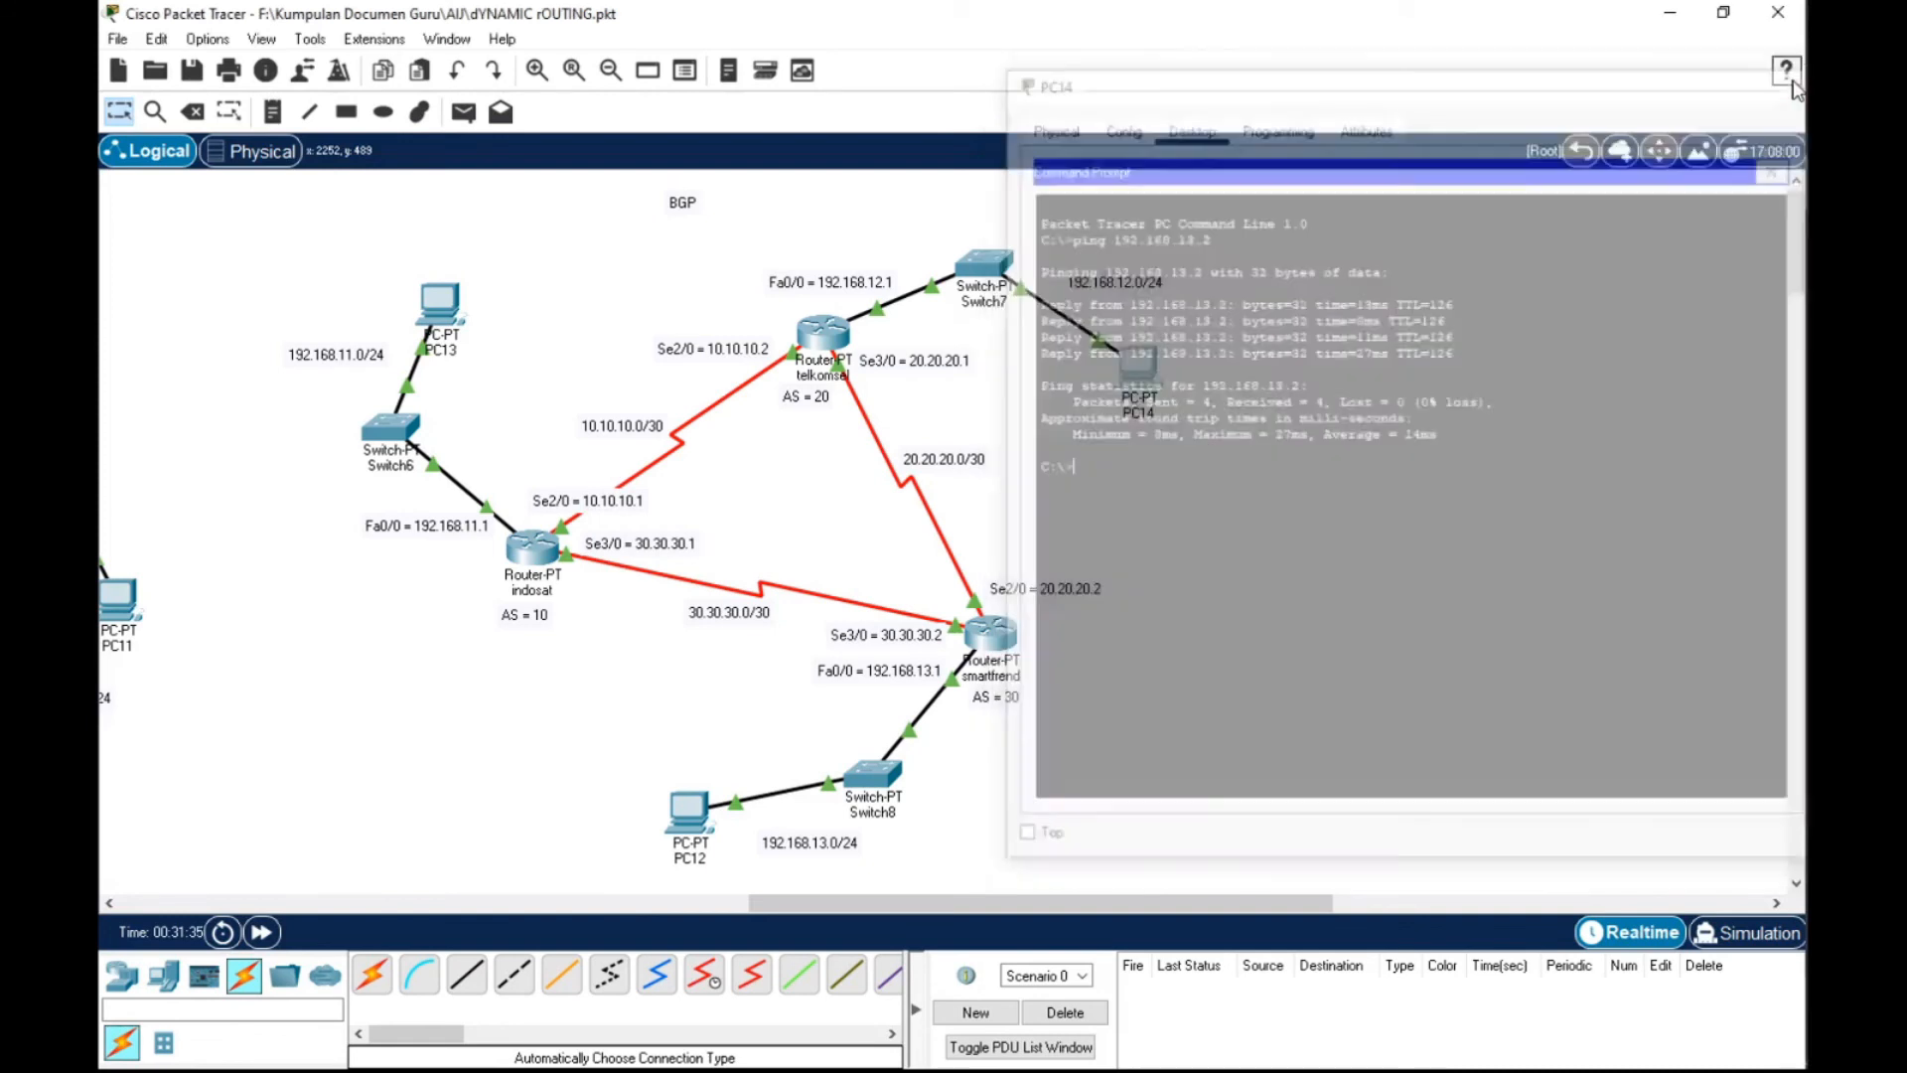
Ping PC13 at 192.168.11.2 from PC14's command prompt and close PC14's window
mouse_move(1152, 380)
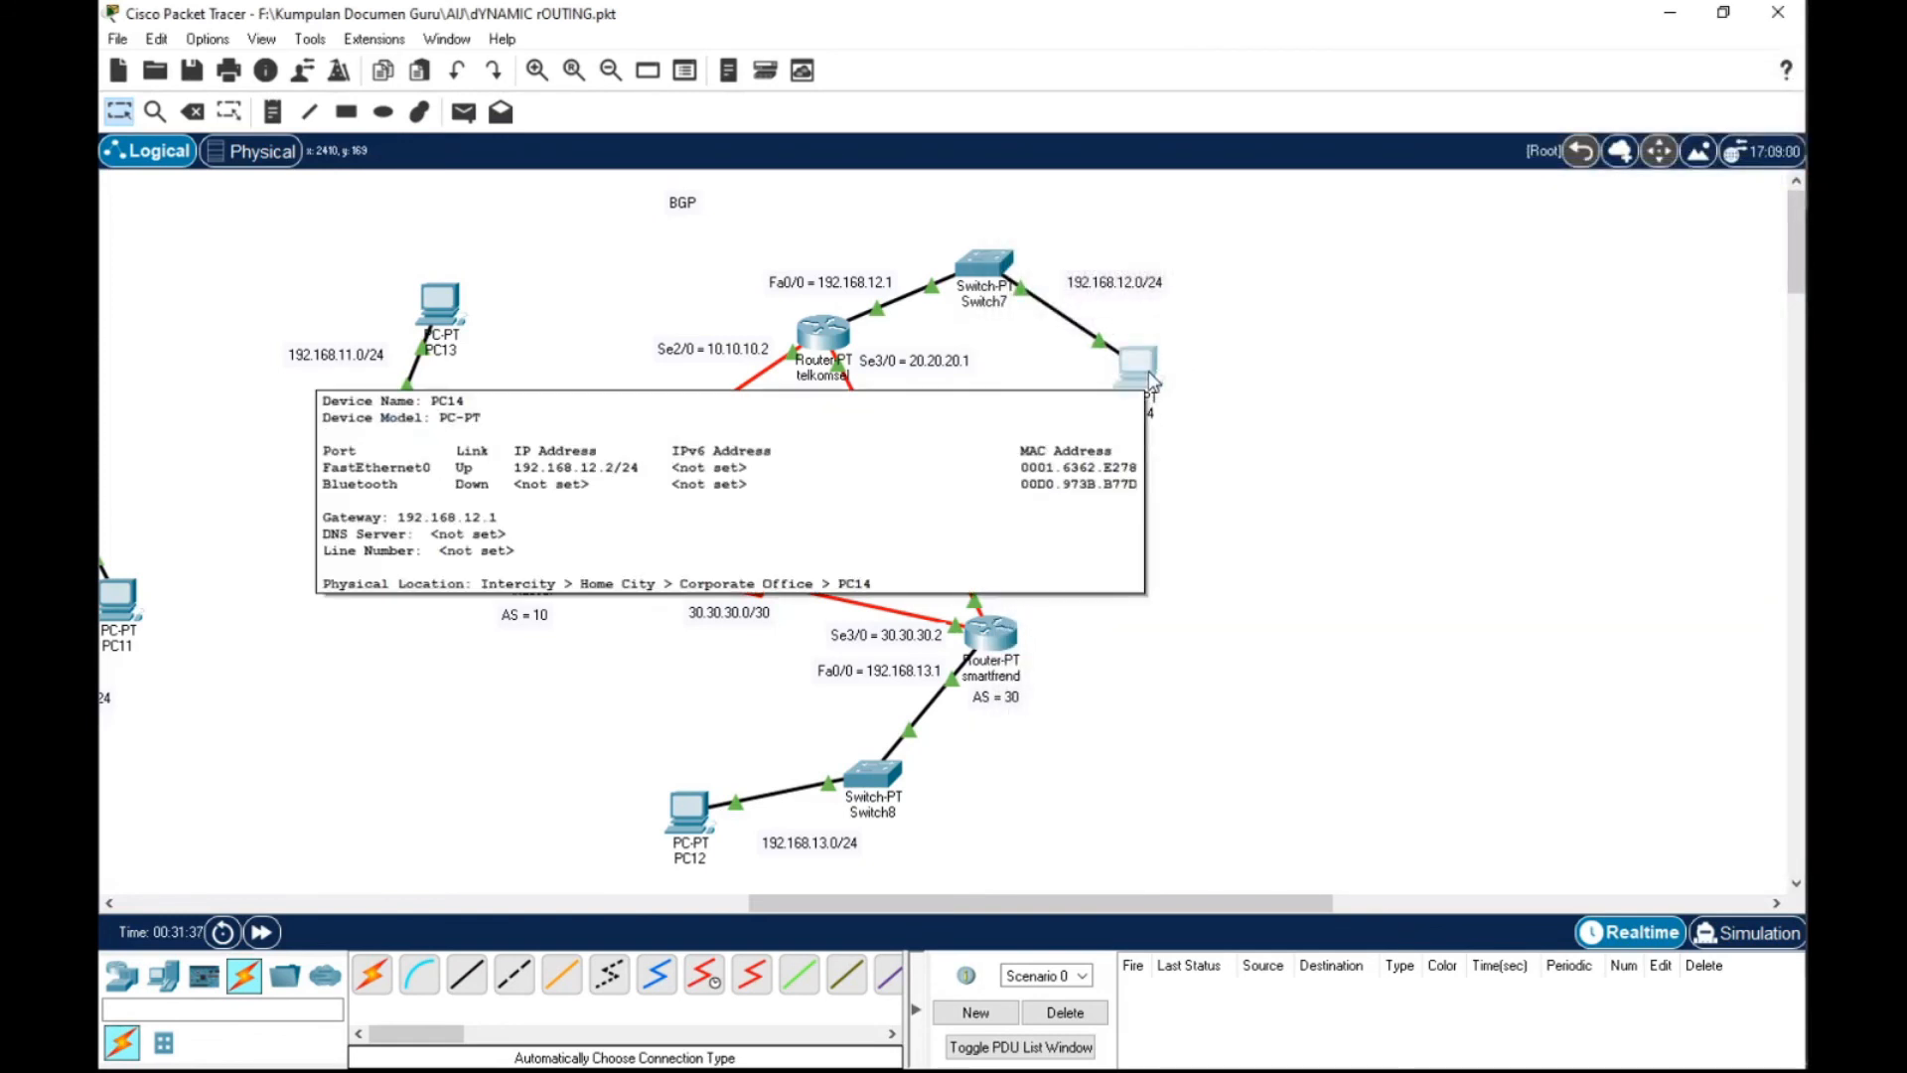
left_click(1132, 380)
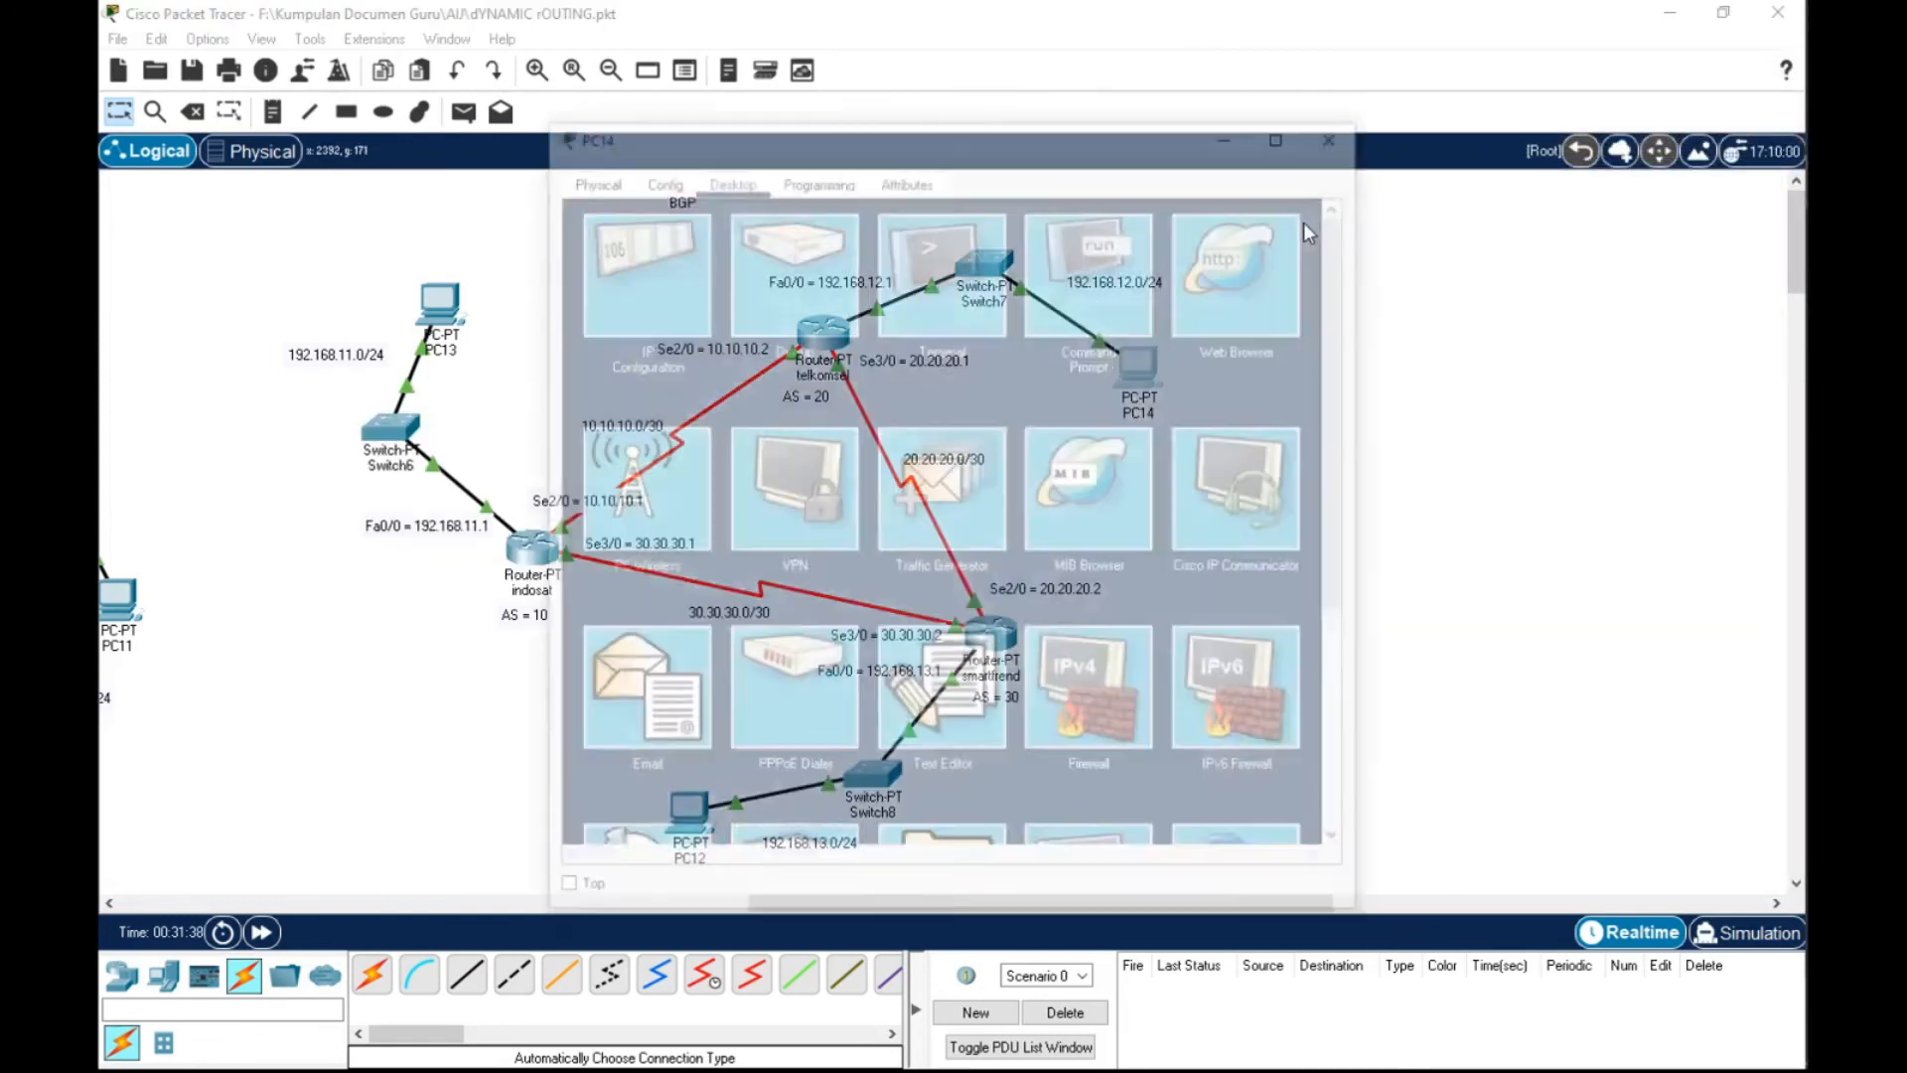
left_click(1090, 276)
left_click_drag(1032, 129, 1522, 85)
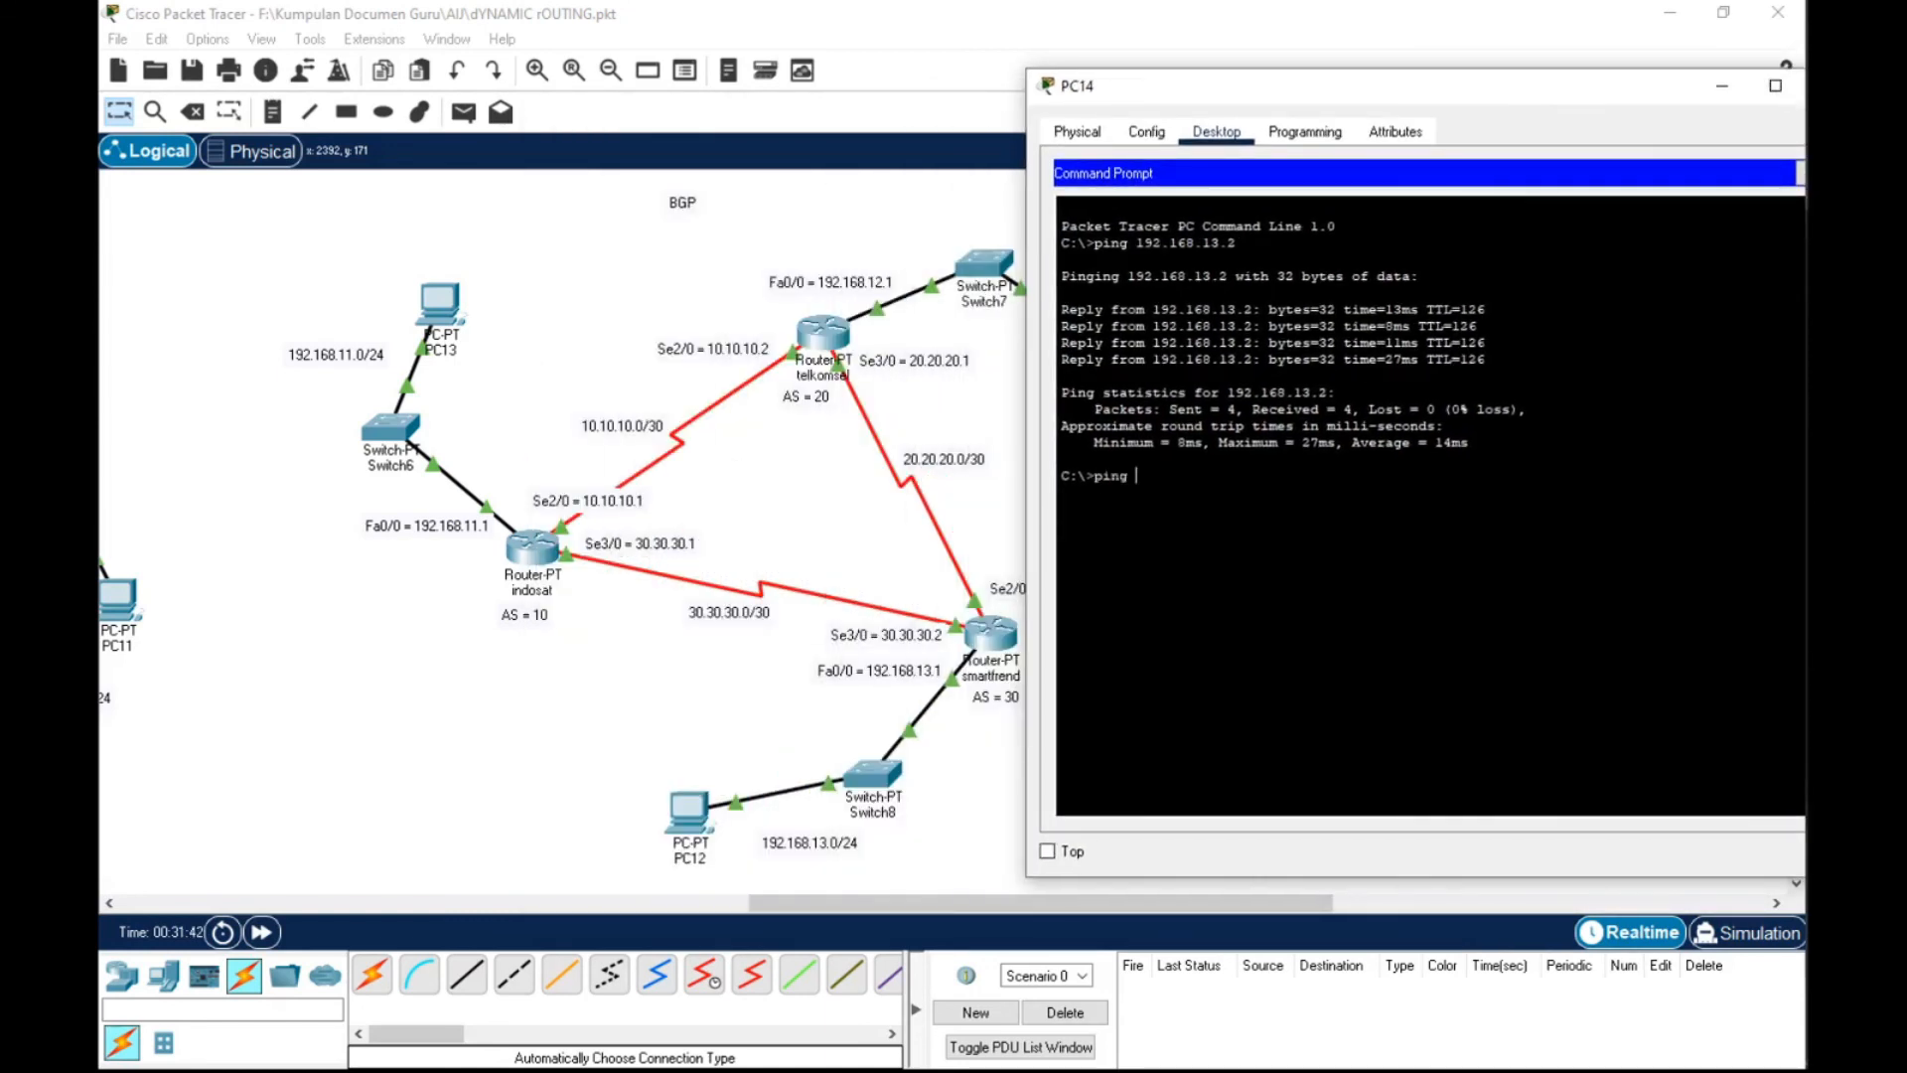
type("ping 192.168.11.2")
key("Return")
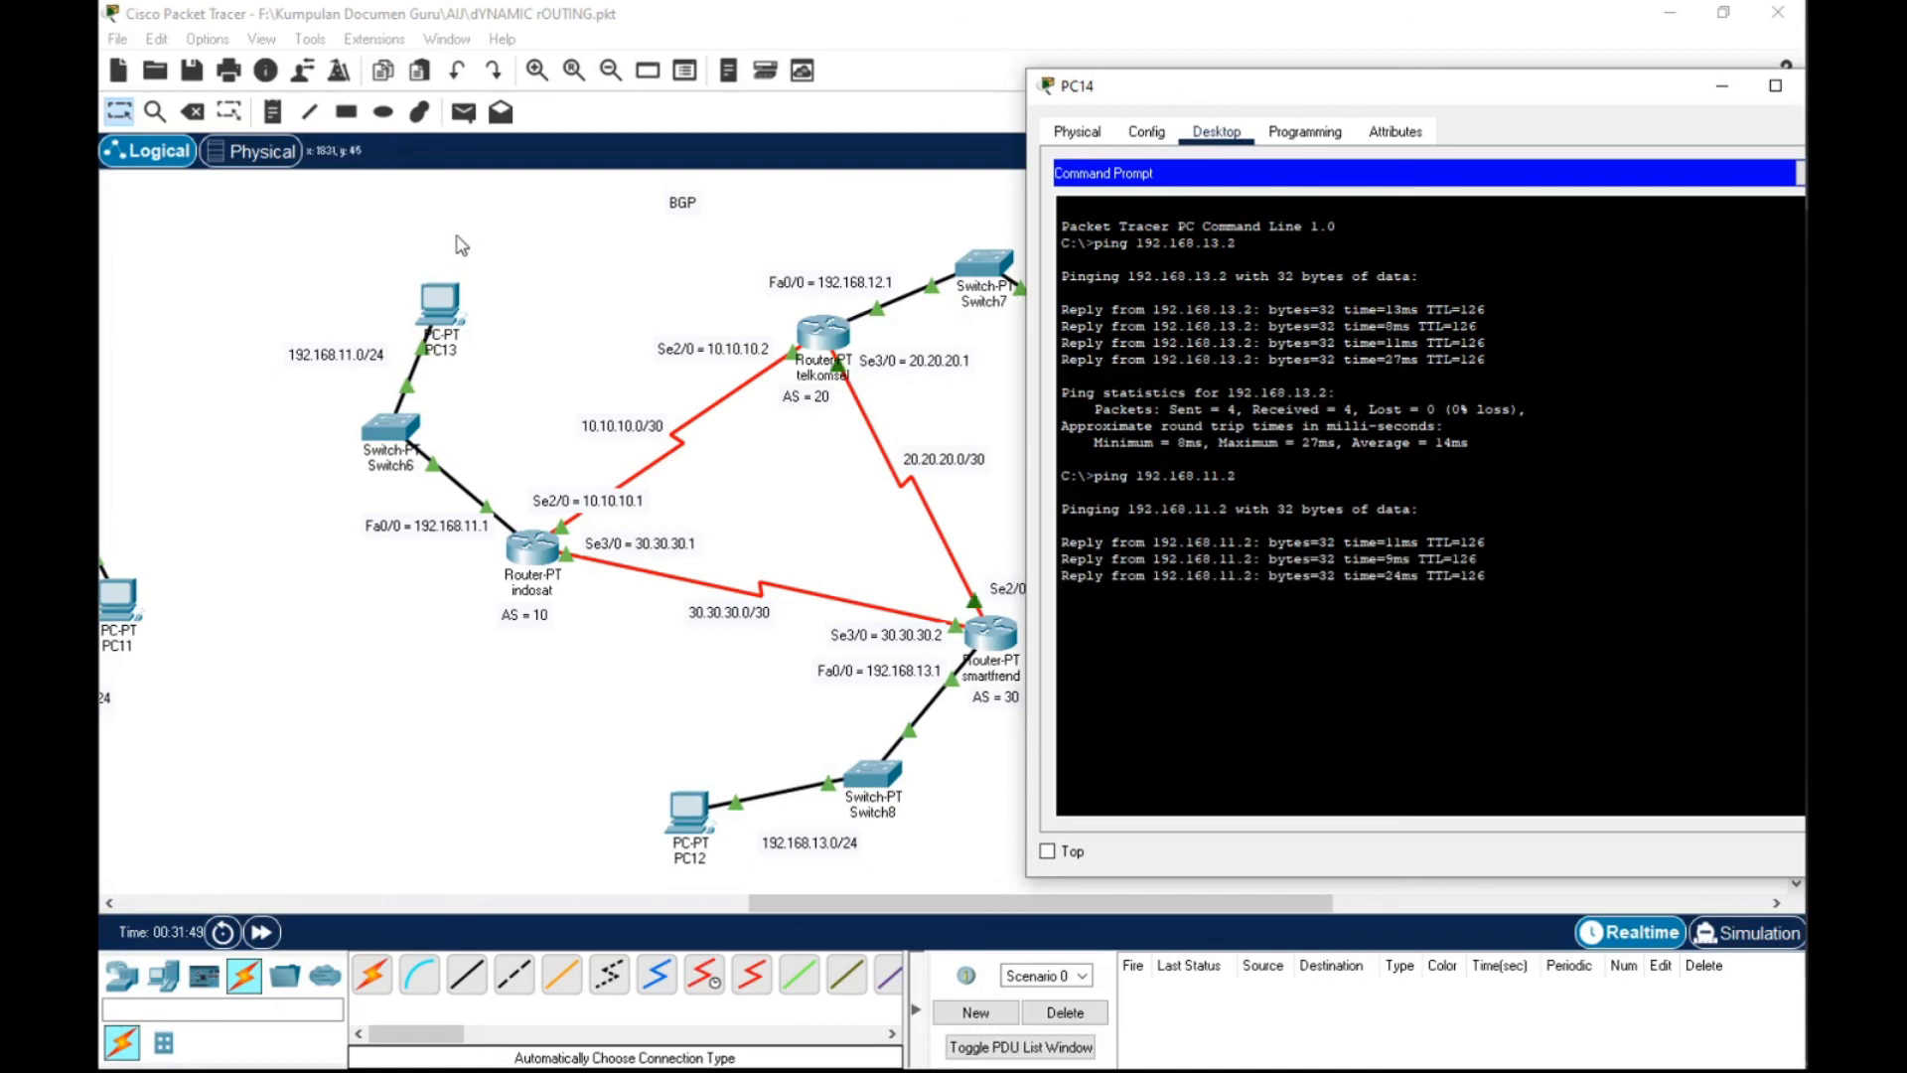
left_click_drag(1501, 100, 1371, 90)
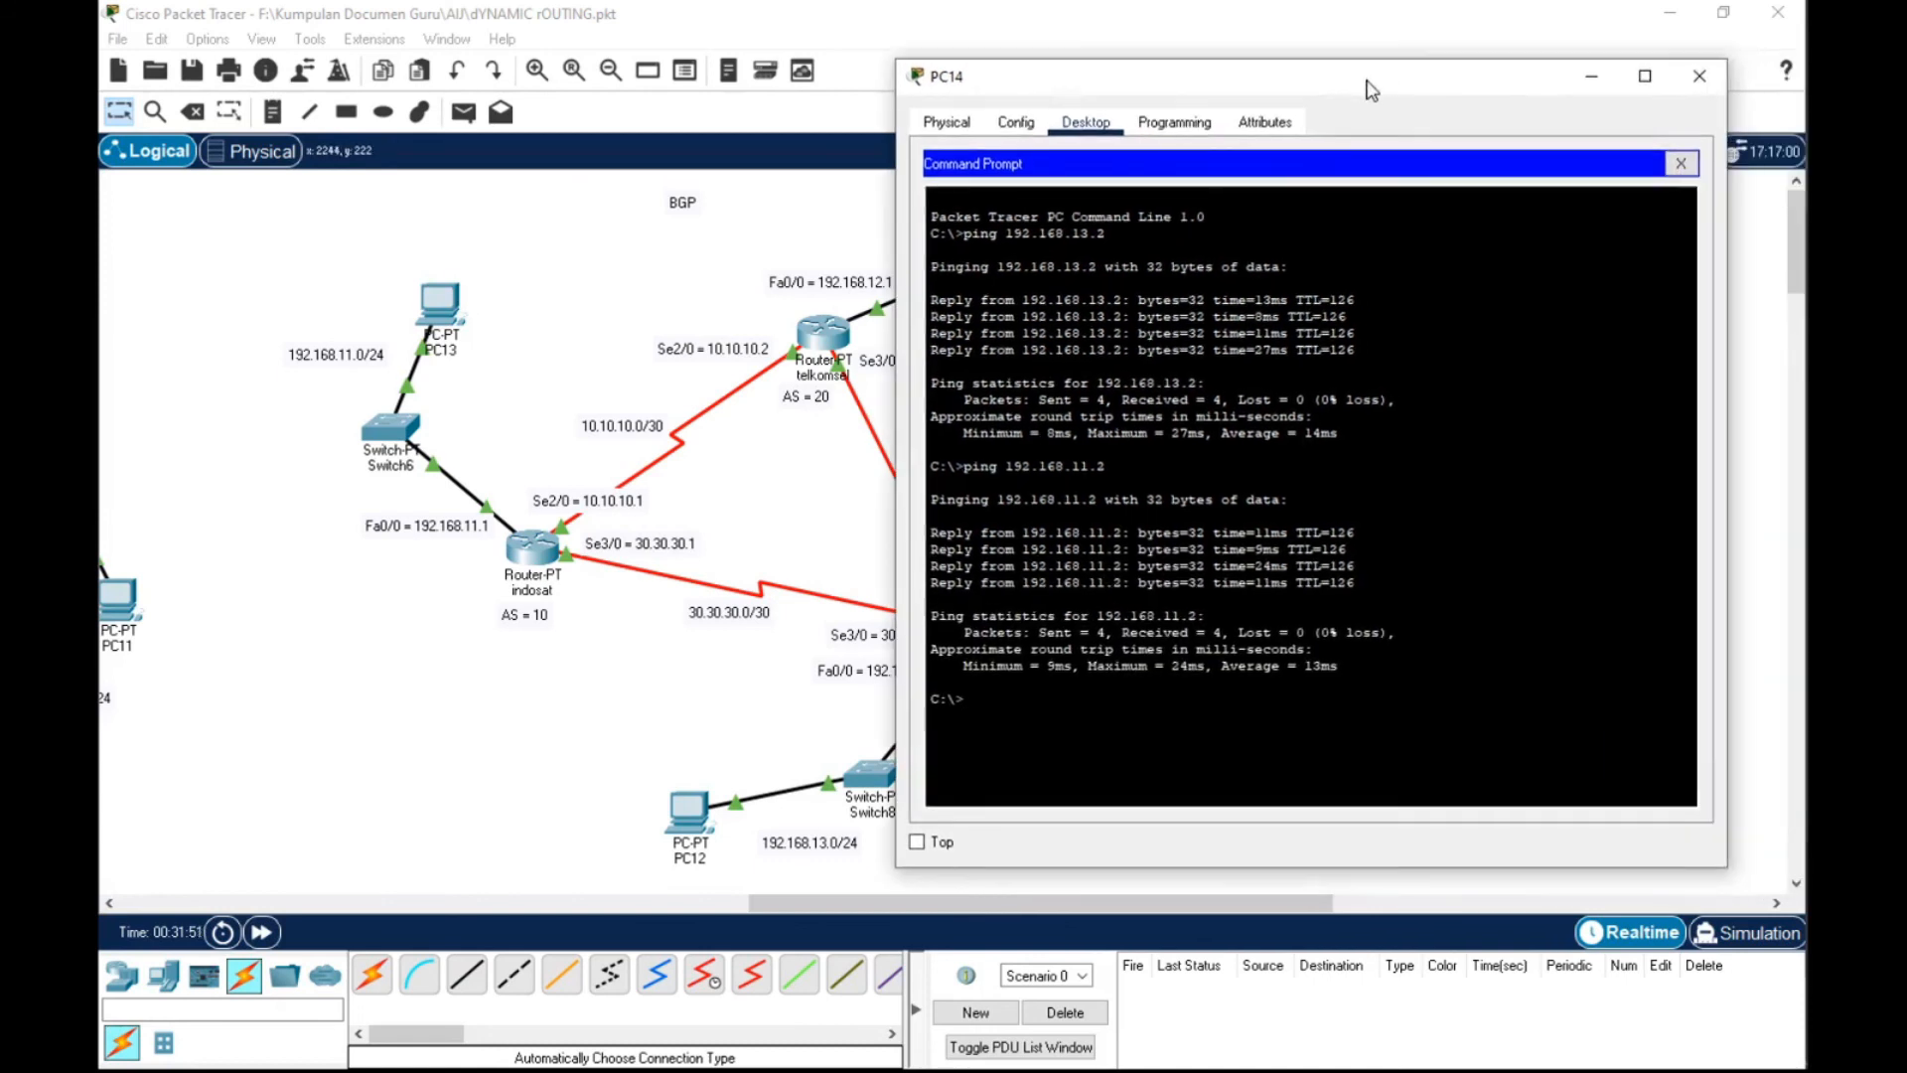
left_click(1699, 75)
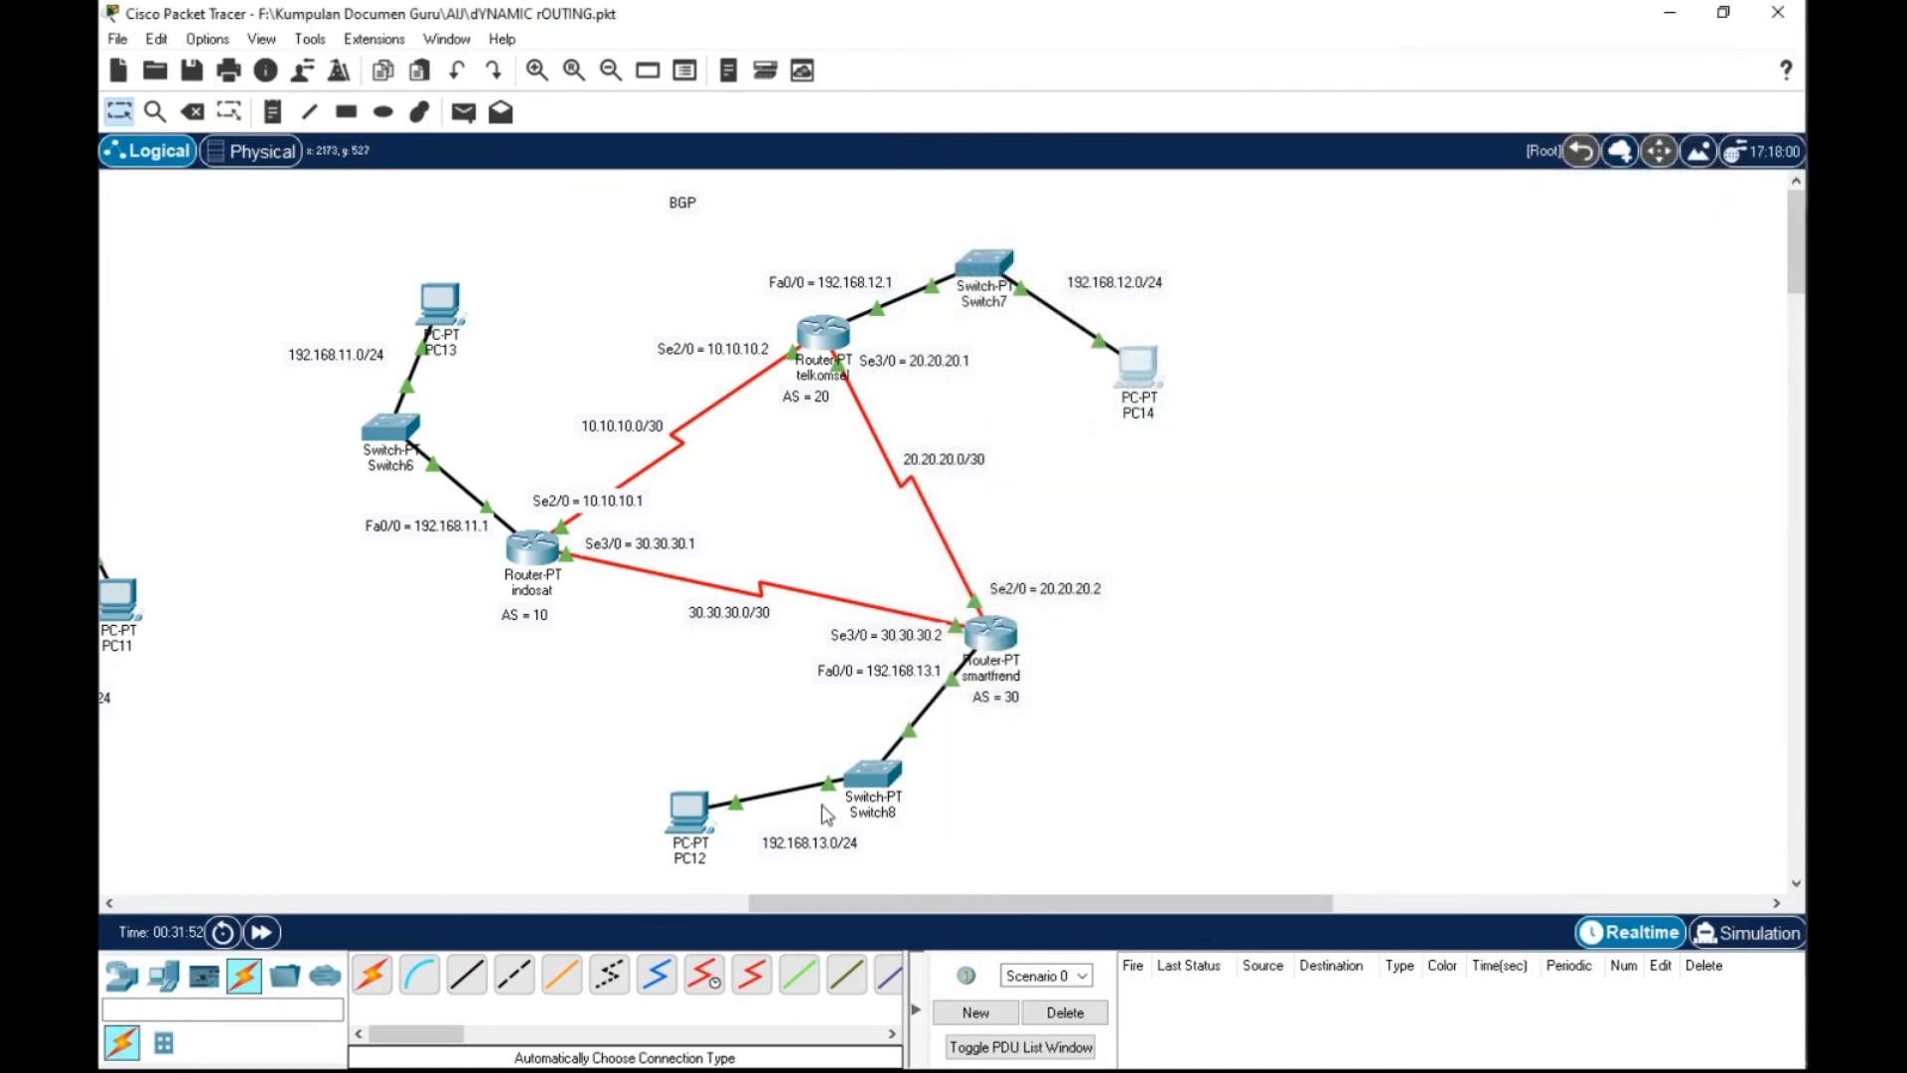
Ping PC13 at 192.168.11.2 from PC12's command prompt
left_click(695, 812)
left_click(1059, 292)
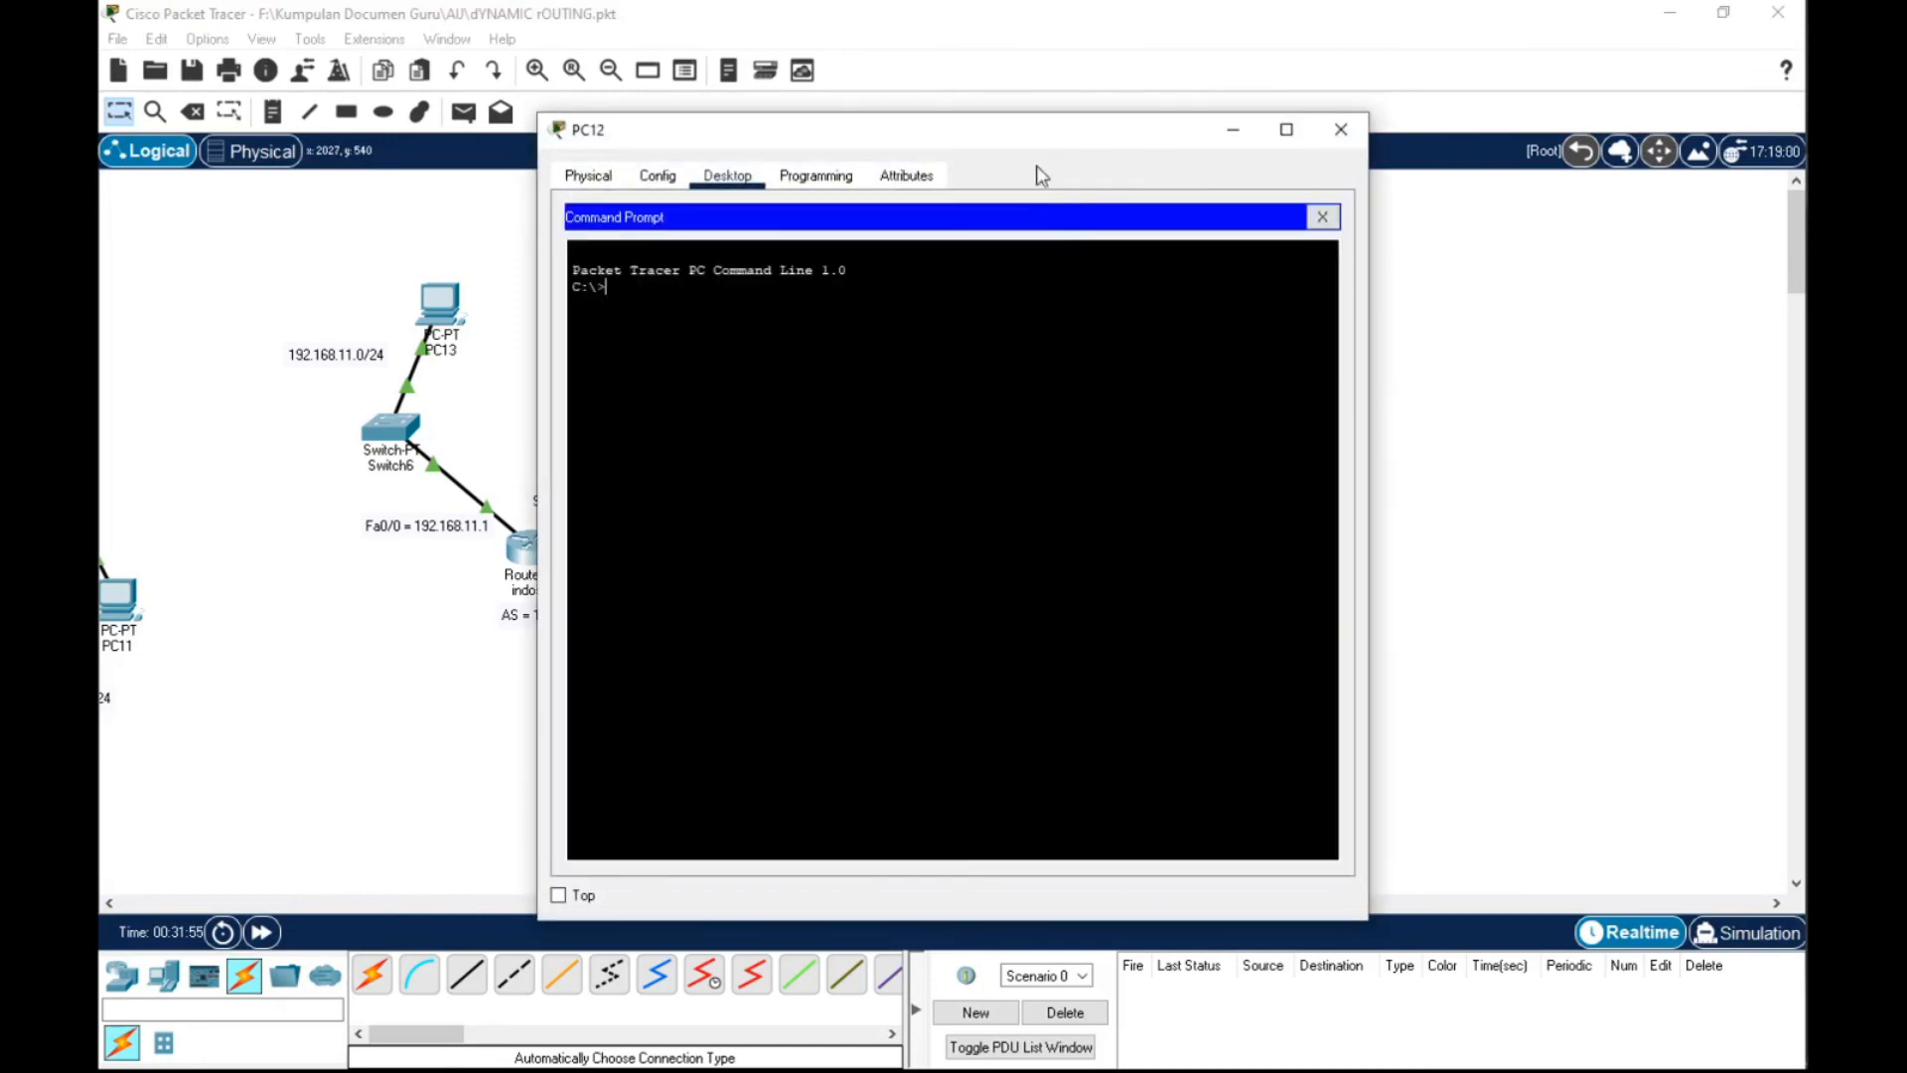
left_click_drag(1034, 128, 1150, 120)
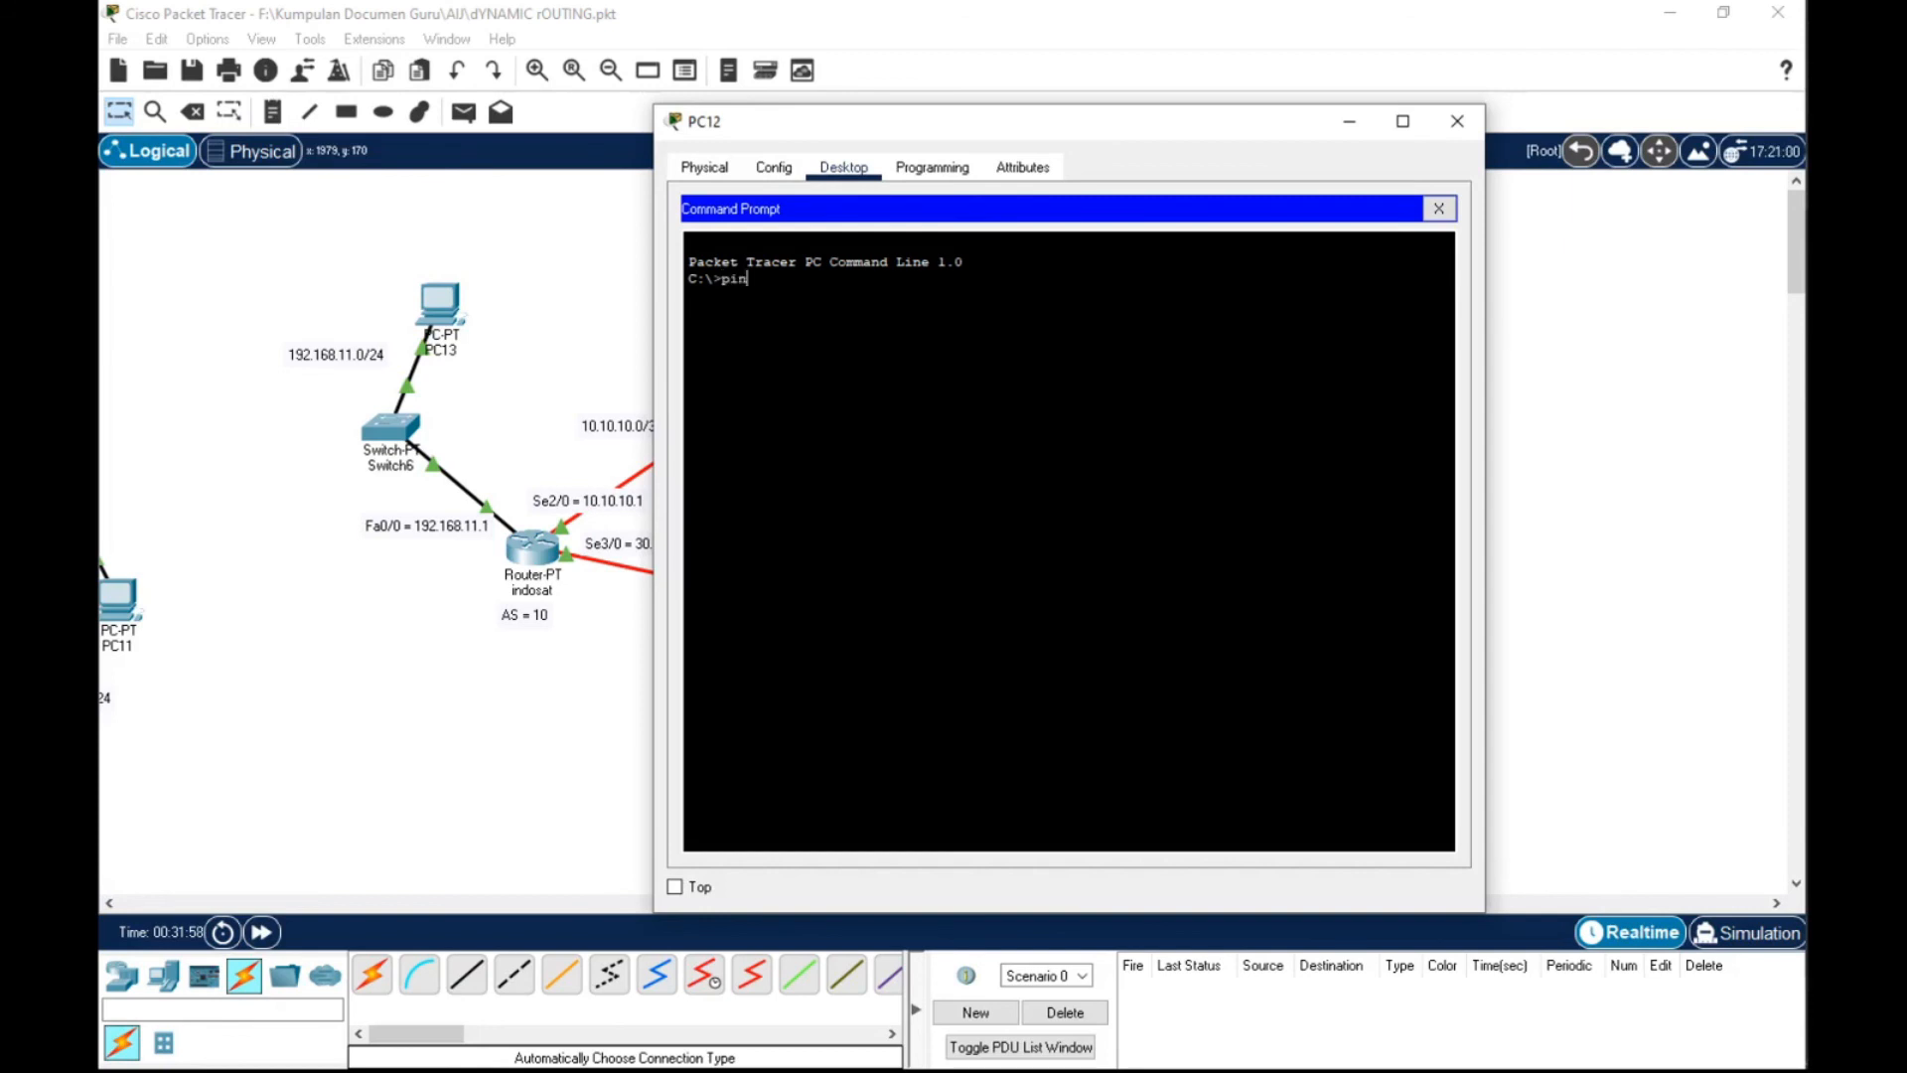
type("ping 16")
key("BackSpace")
type("92.168.11.2")
key("Return")
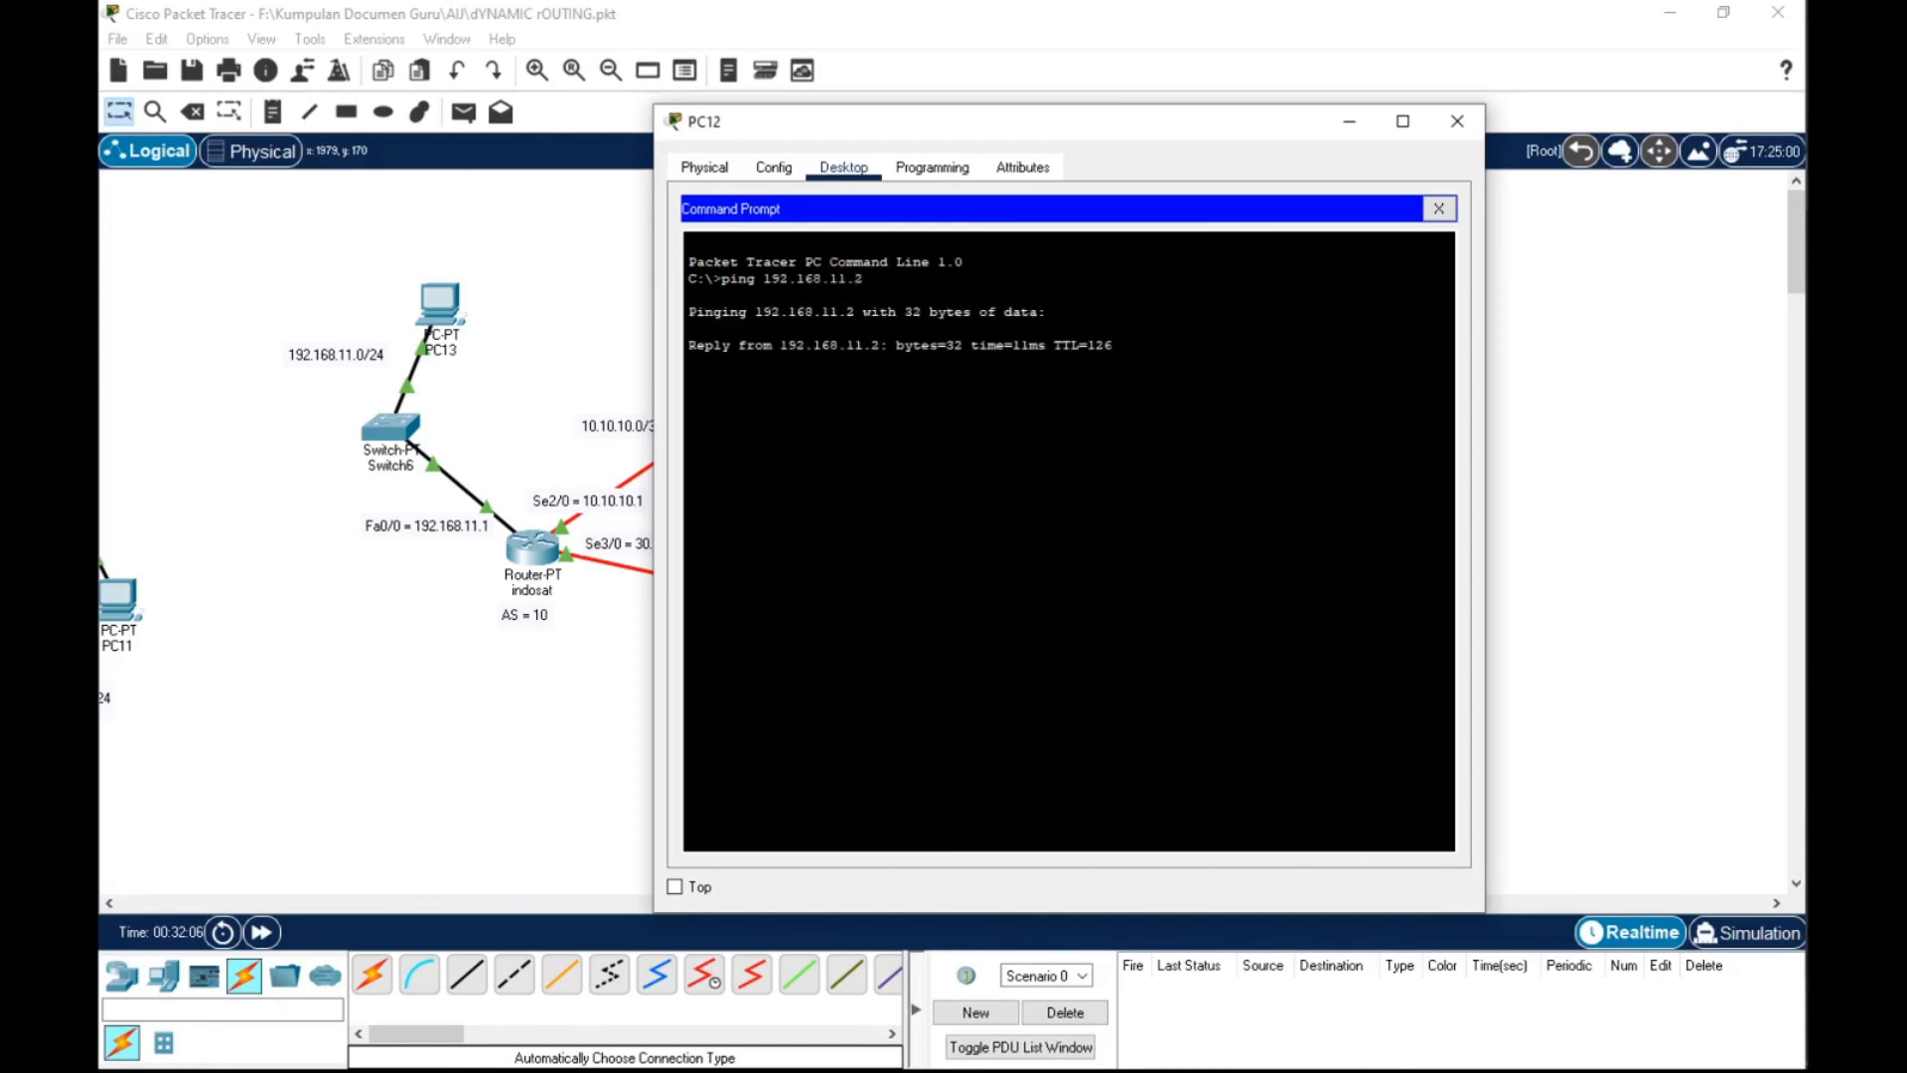
left_click_drag(1154, 119, 1357, 78)
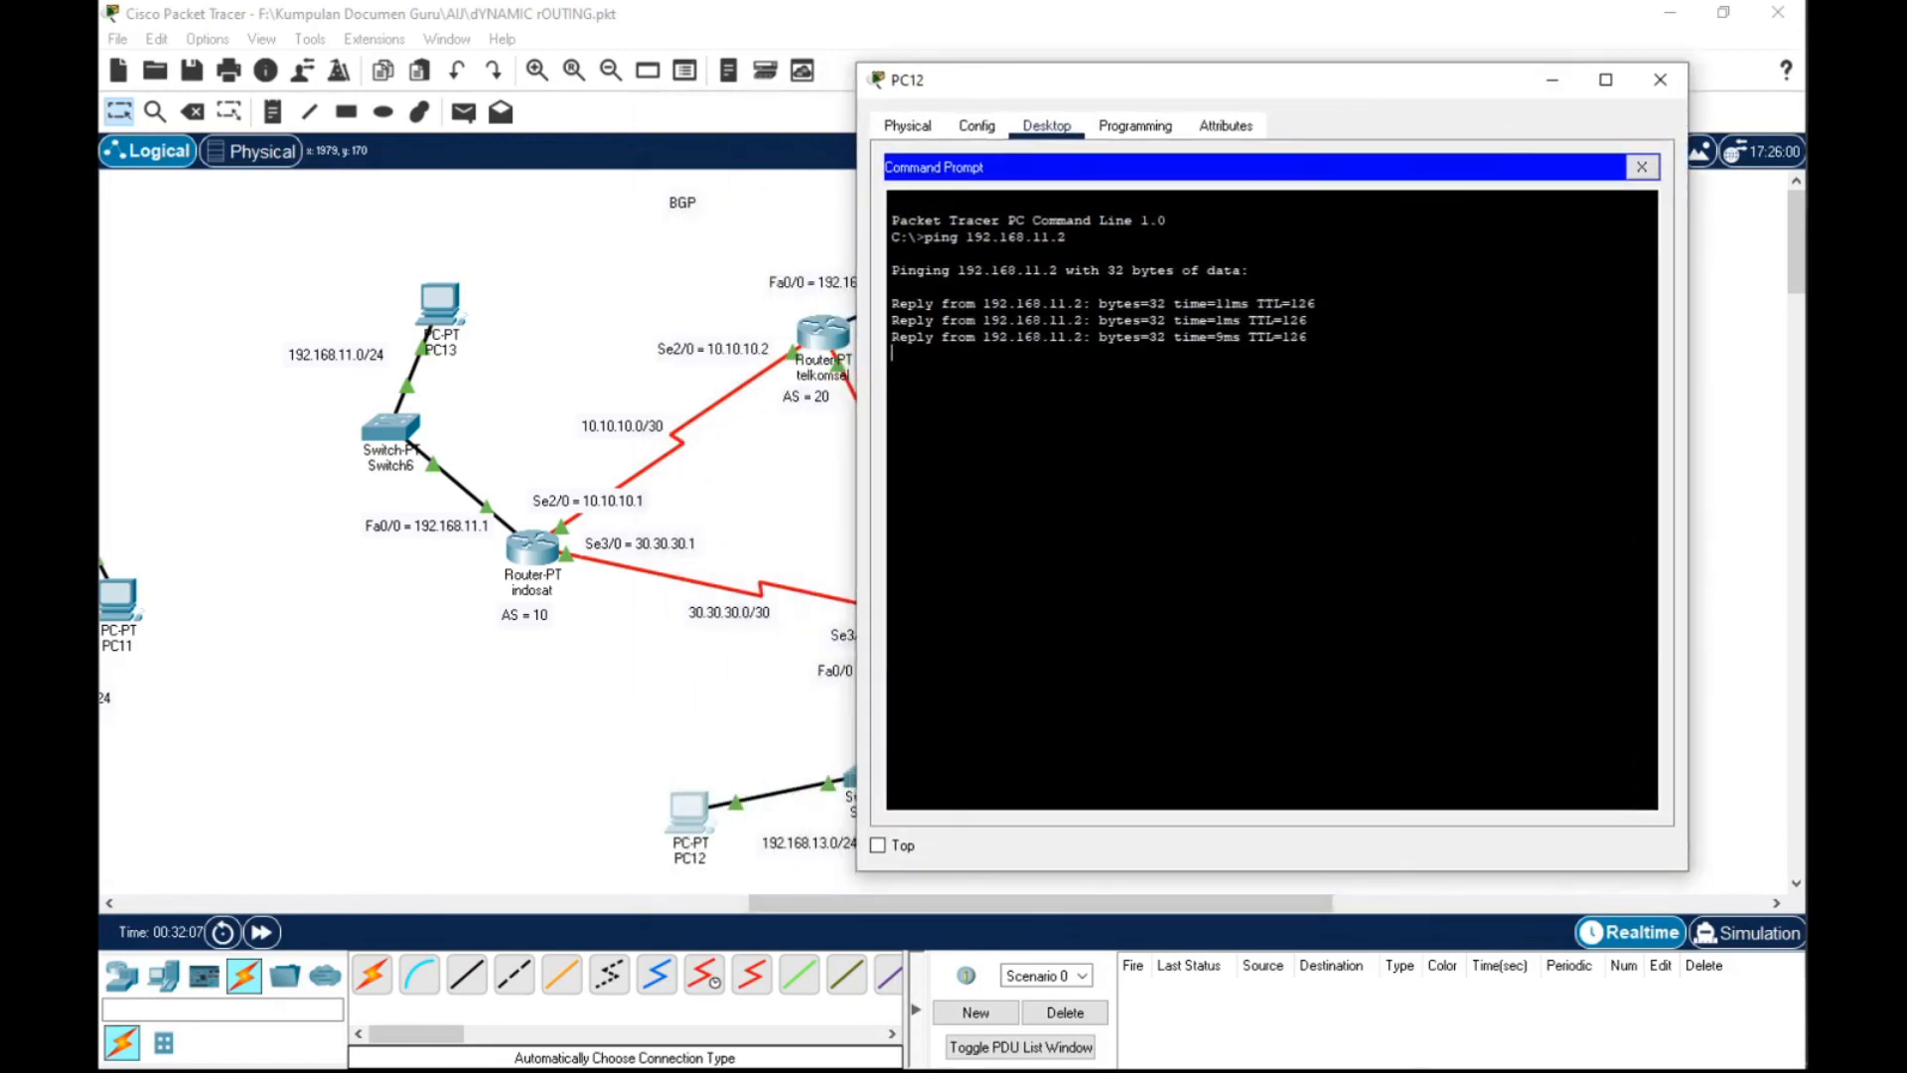
Ping PC14 at 192.168.12.2 from PC12 by editing the previous ping command, and close PC12's window
key("Up")
key("Left")
key("Left")
key("Left")
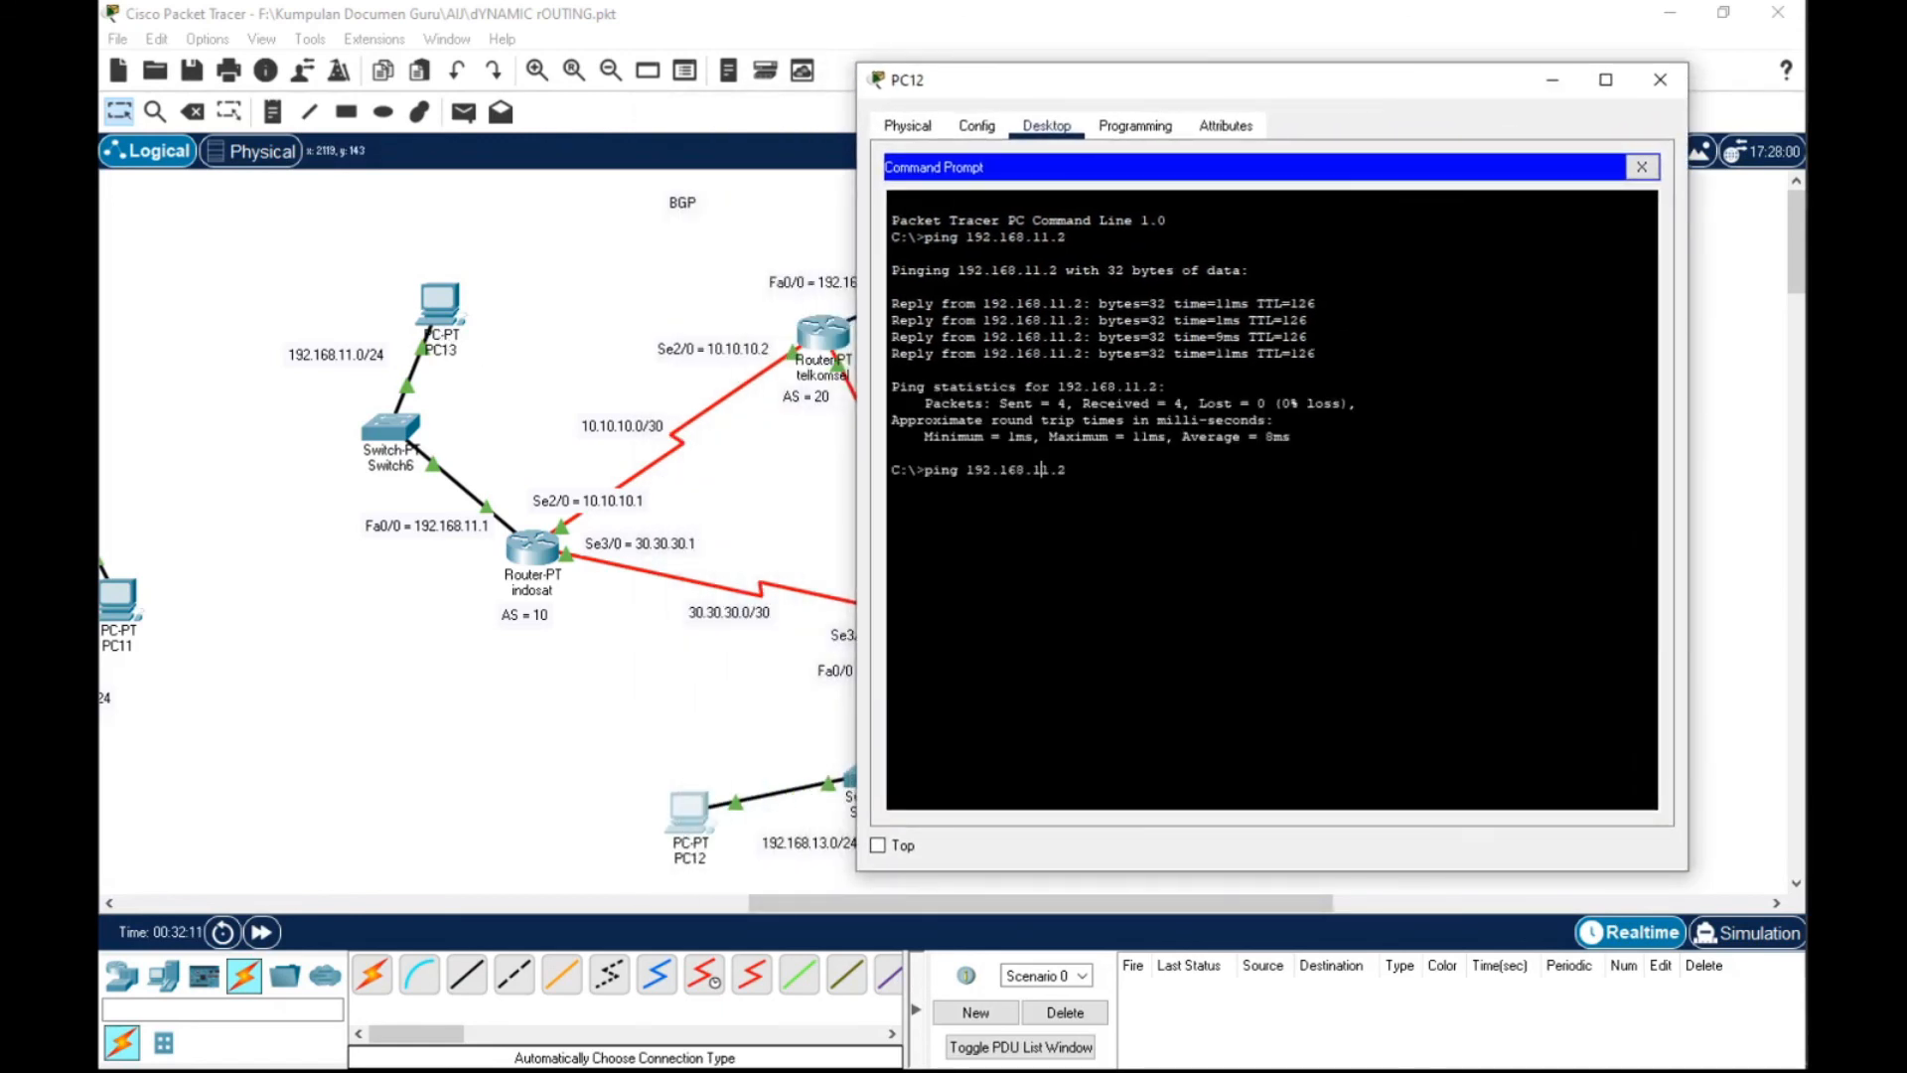
key("Delete")
type("2")
left_click_drag(1037, 92, 385, 95)
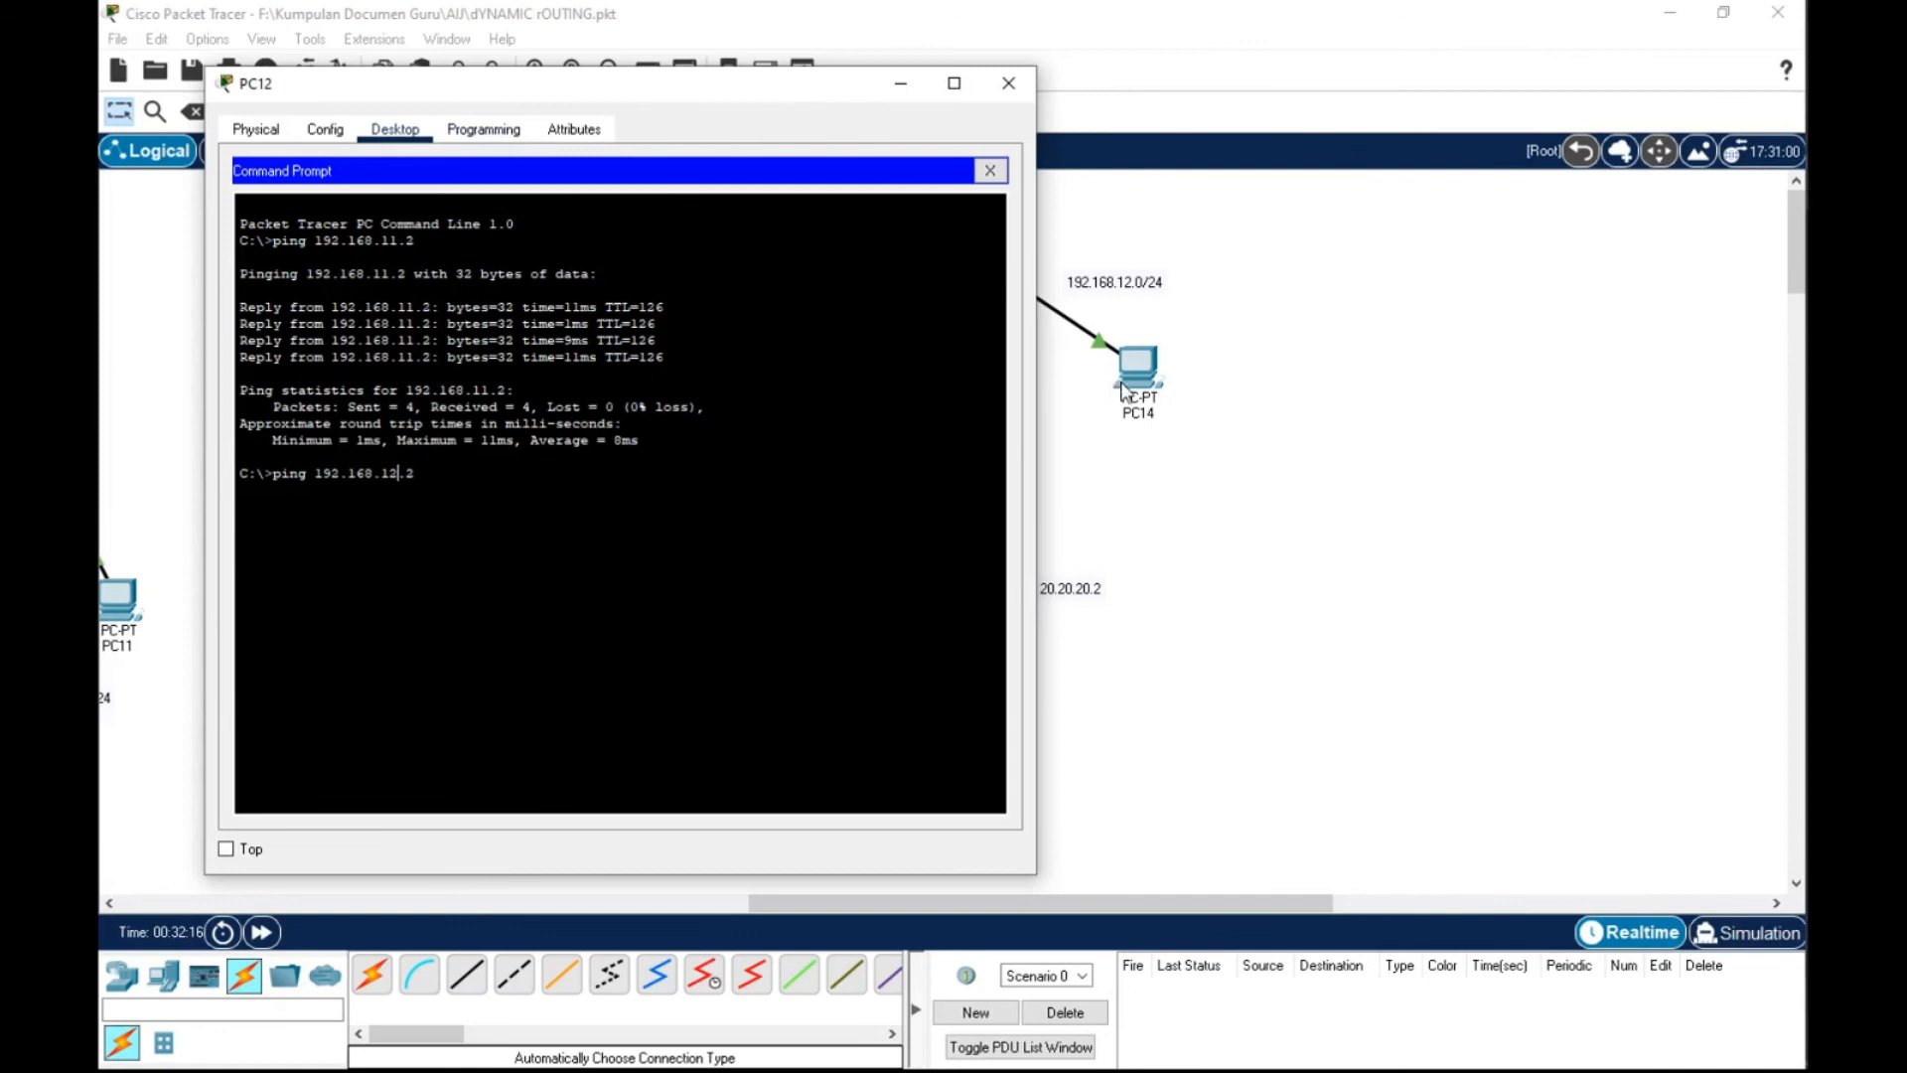
key("Return")
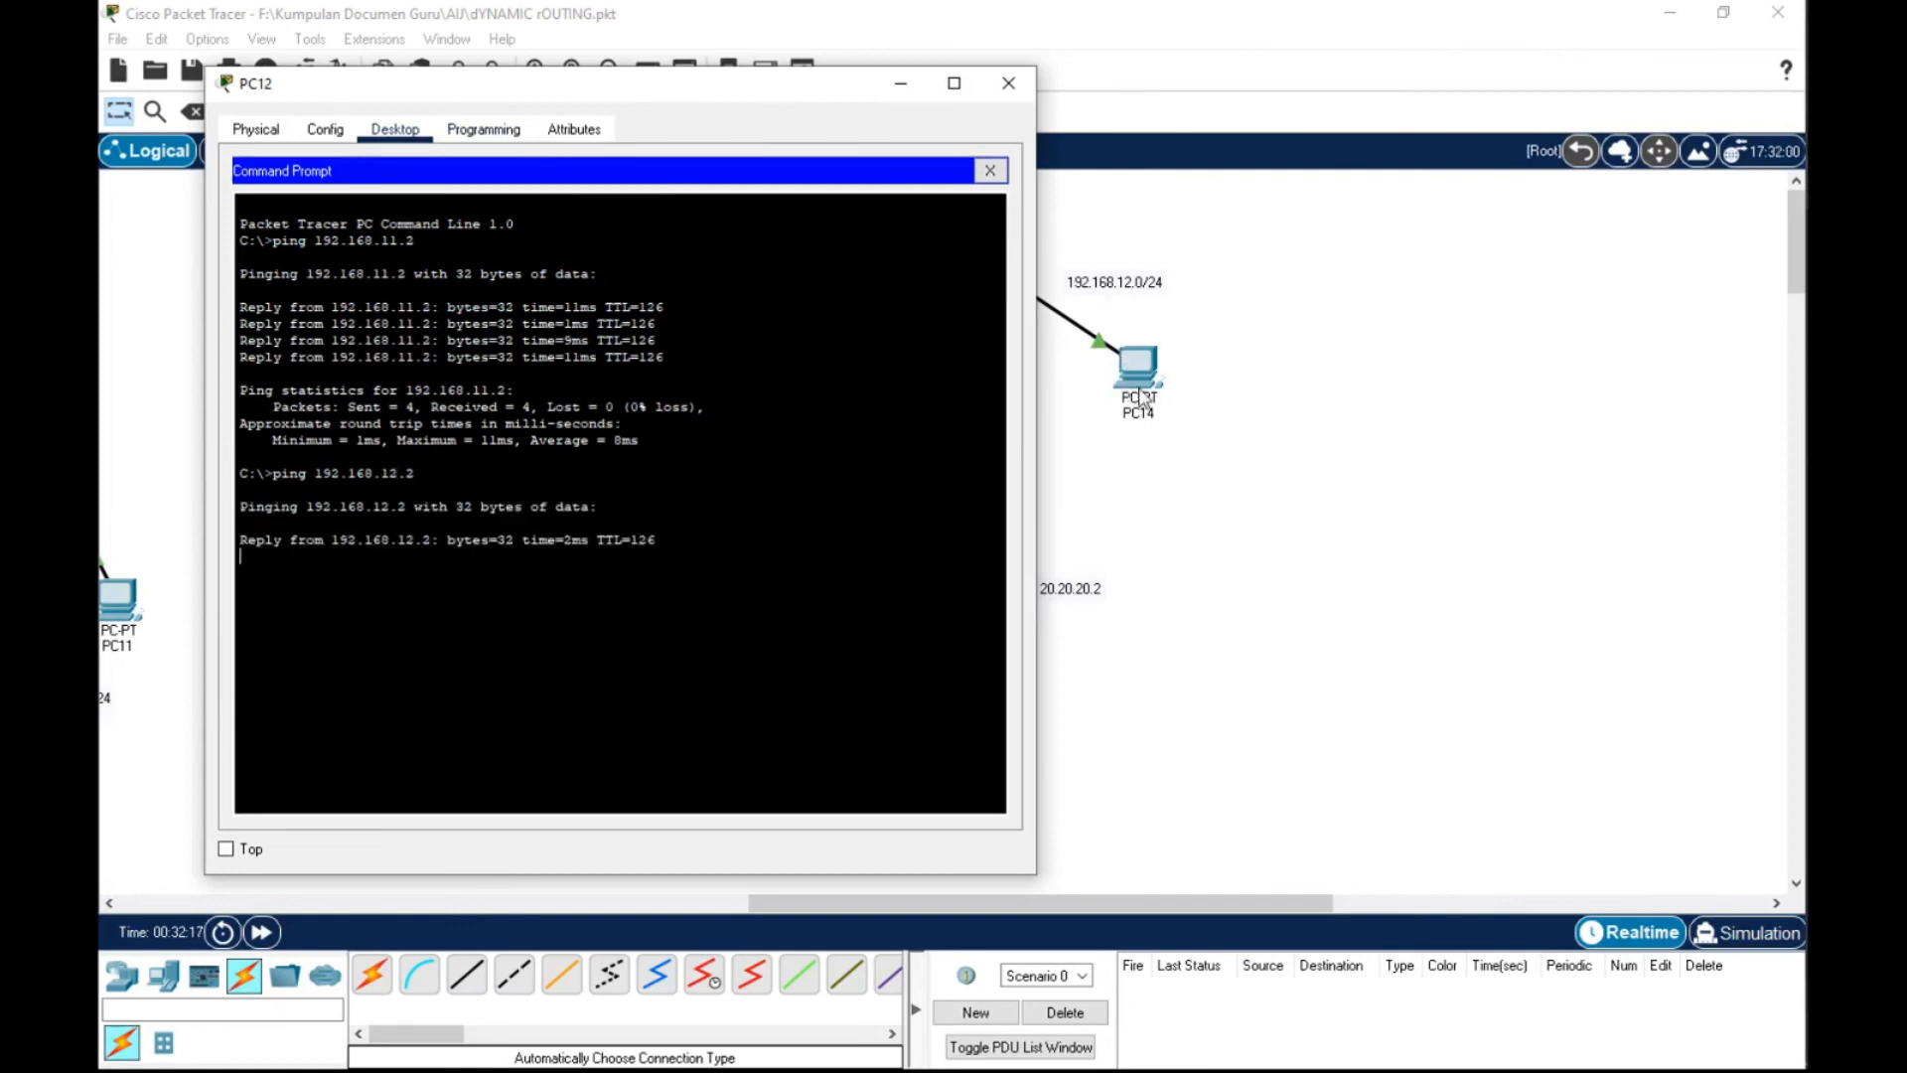
left_click(1009, 84)
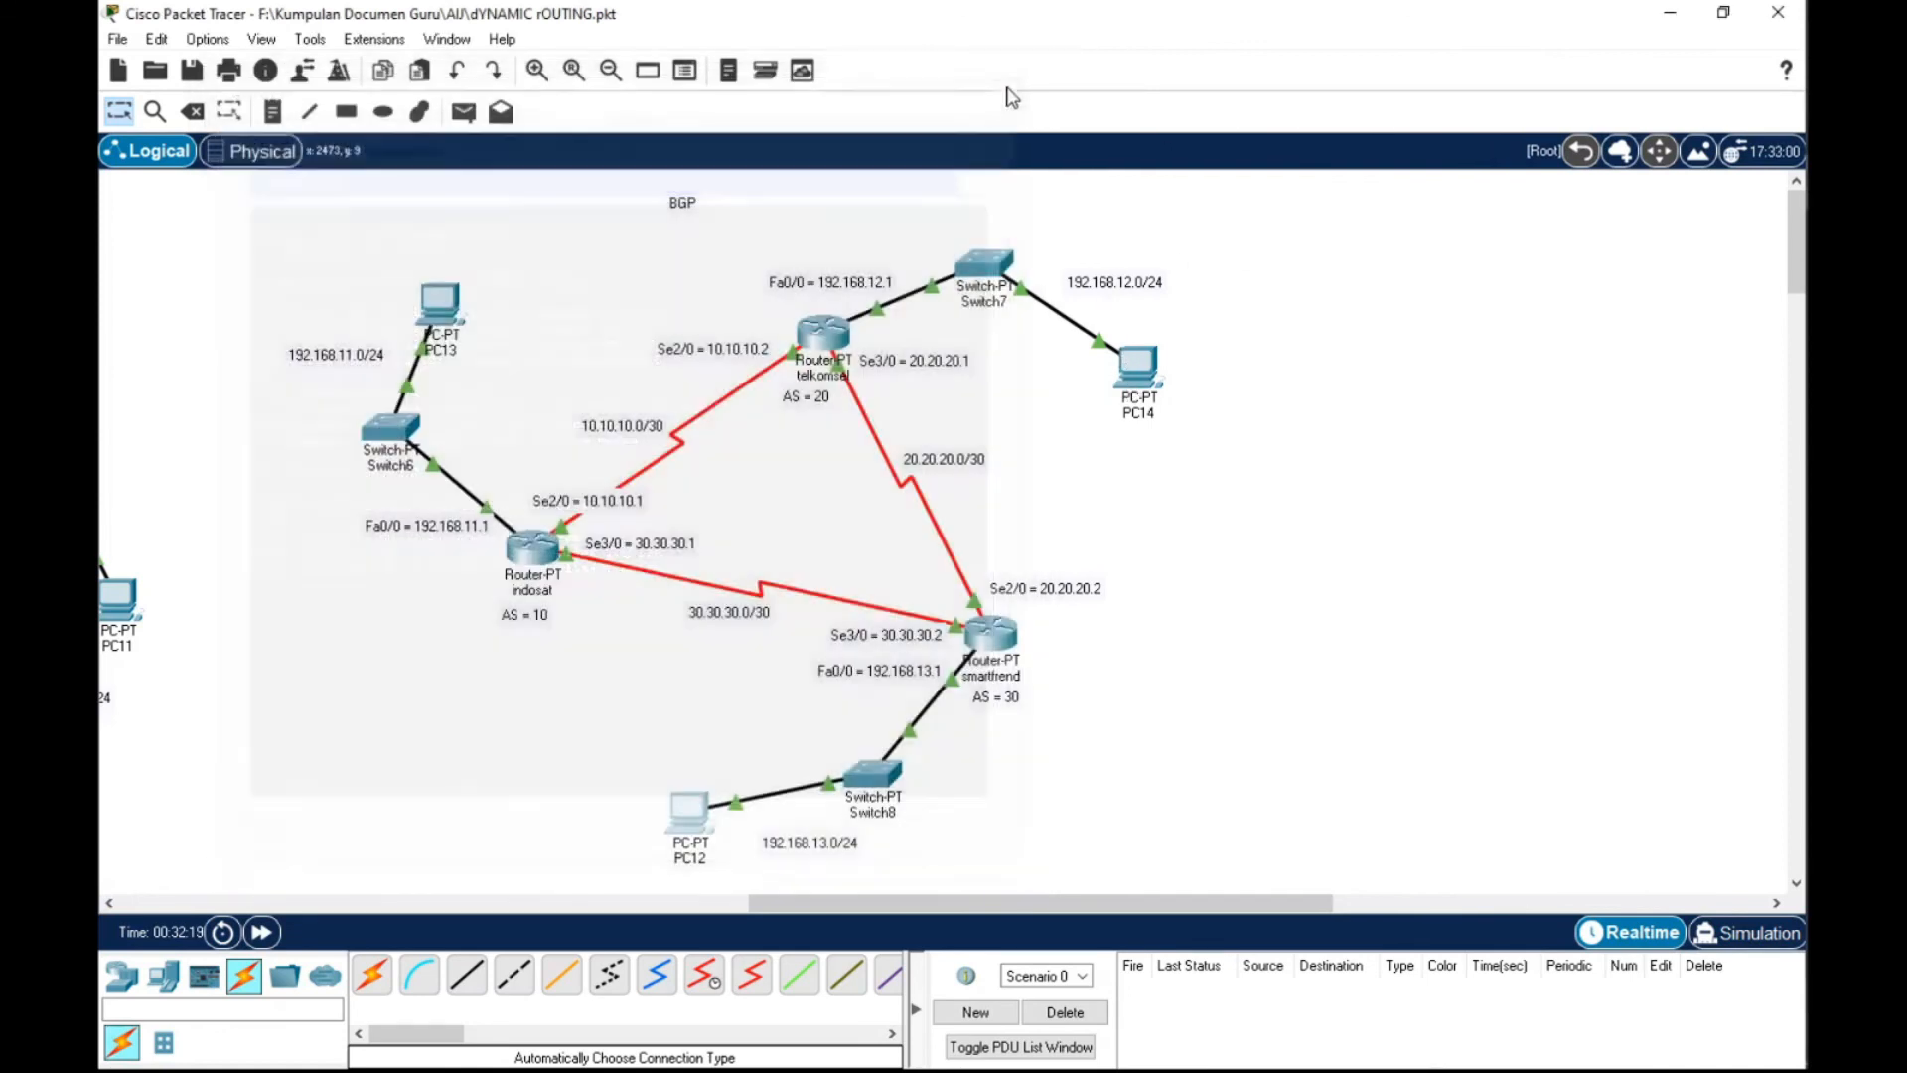
Send simple test PDUs from PC12 to PC14, PC13 to PC12 and PC13 to PC14, and clear them by deleting the scenario
left_click(463, 111)
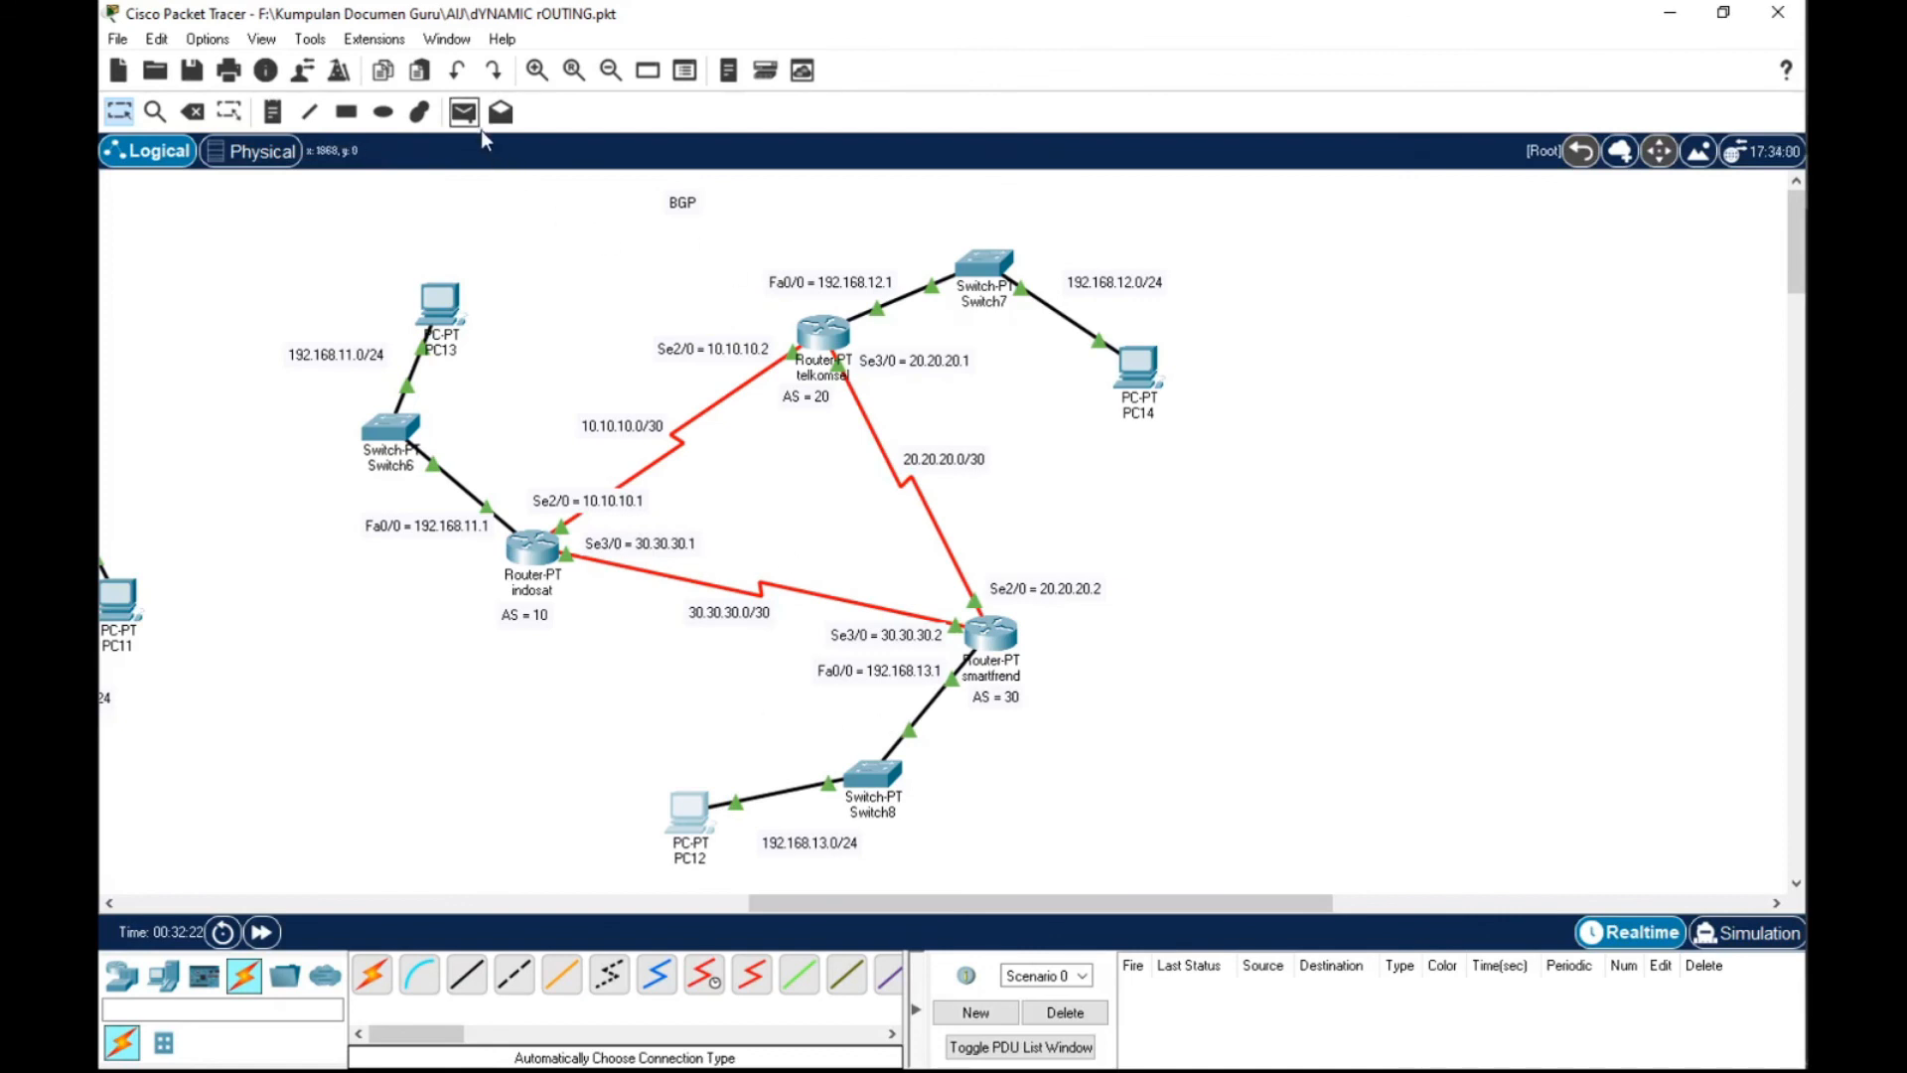
left_click(692, 816)
left_click(1140, 370)
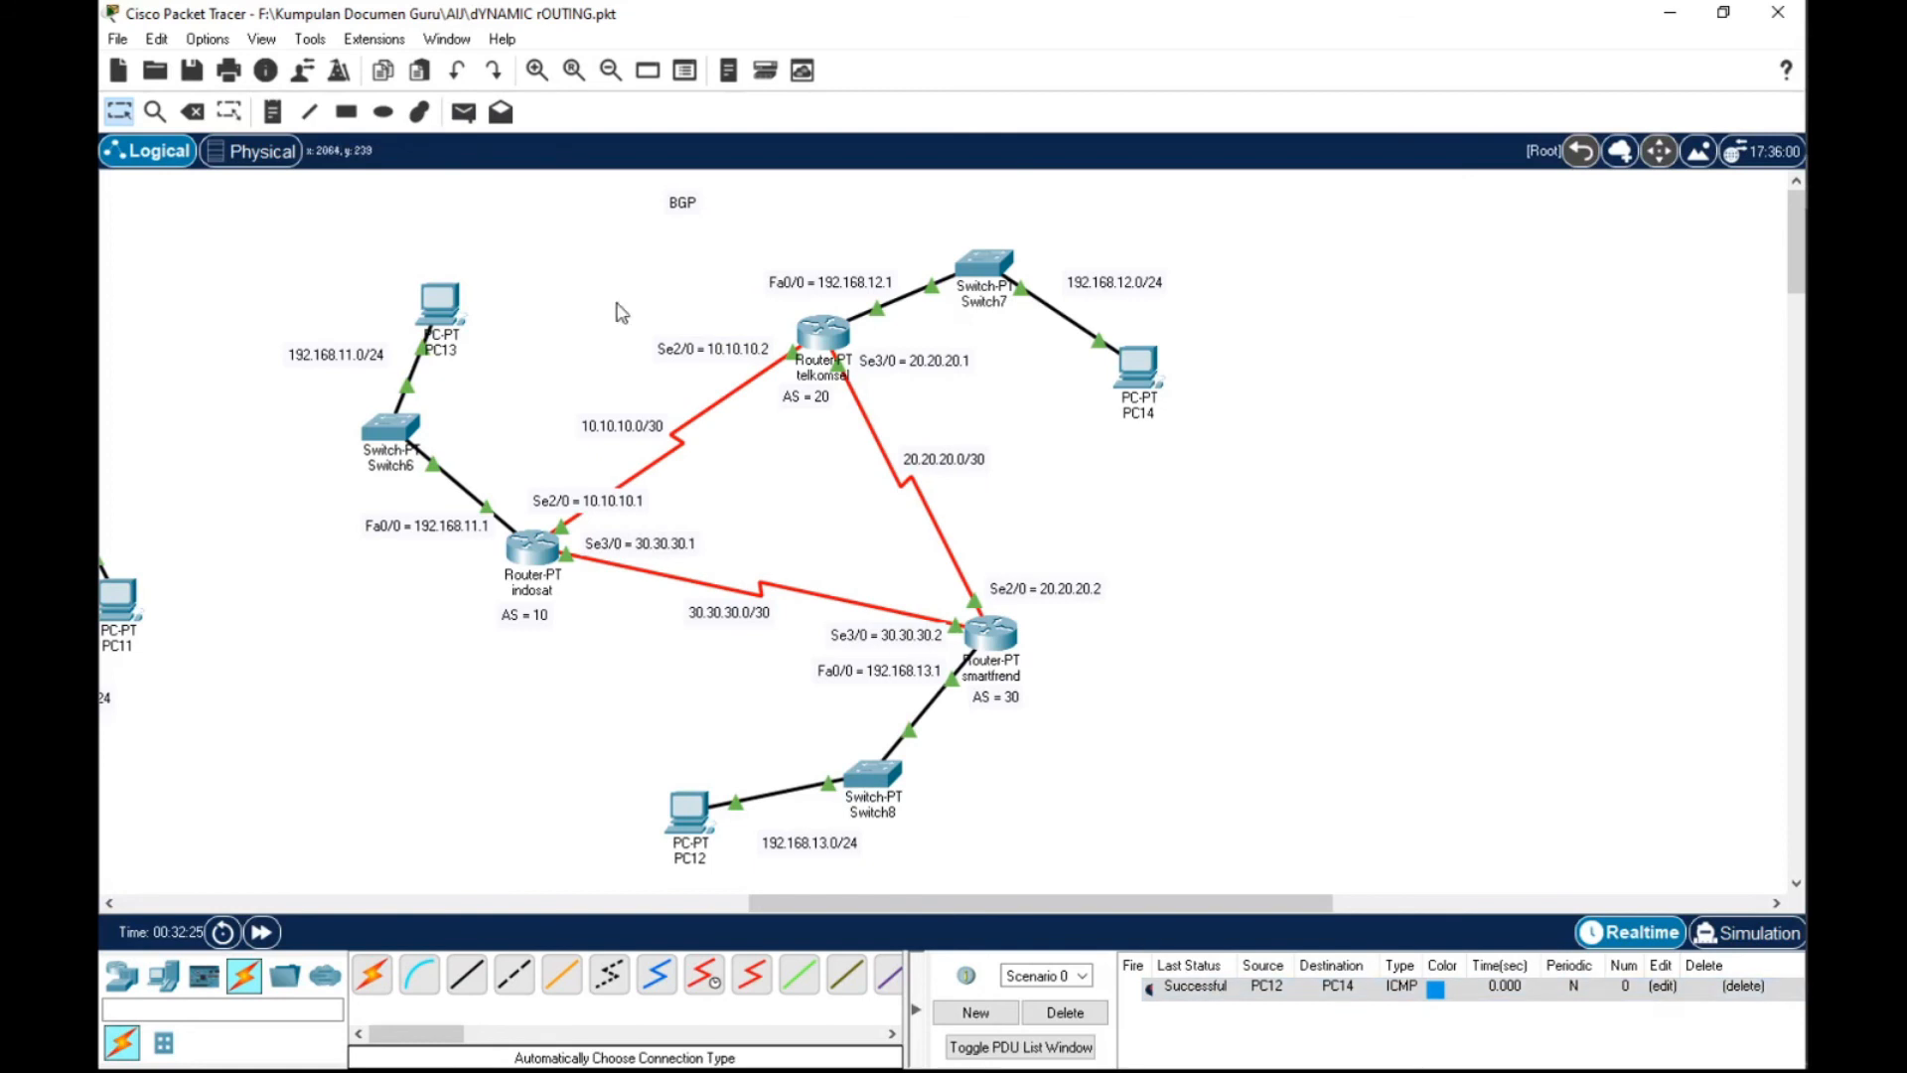
left_click(463, 111)
left_click(440, 303)
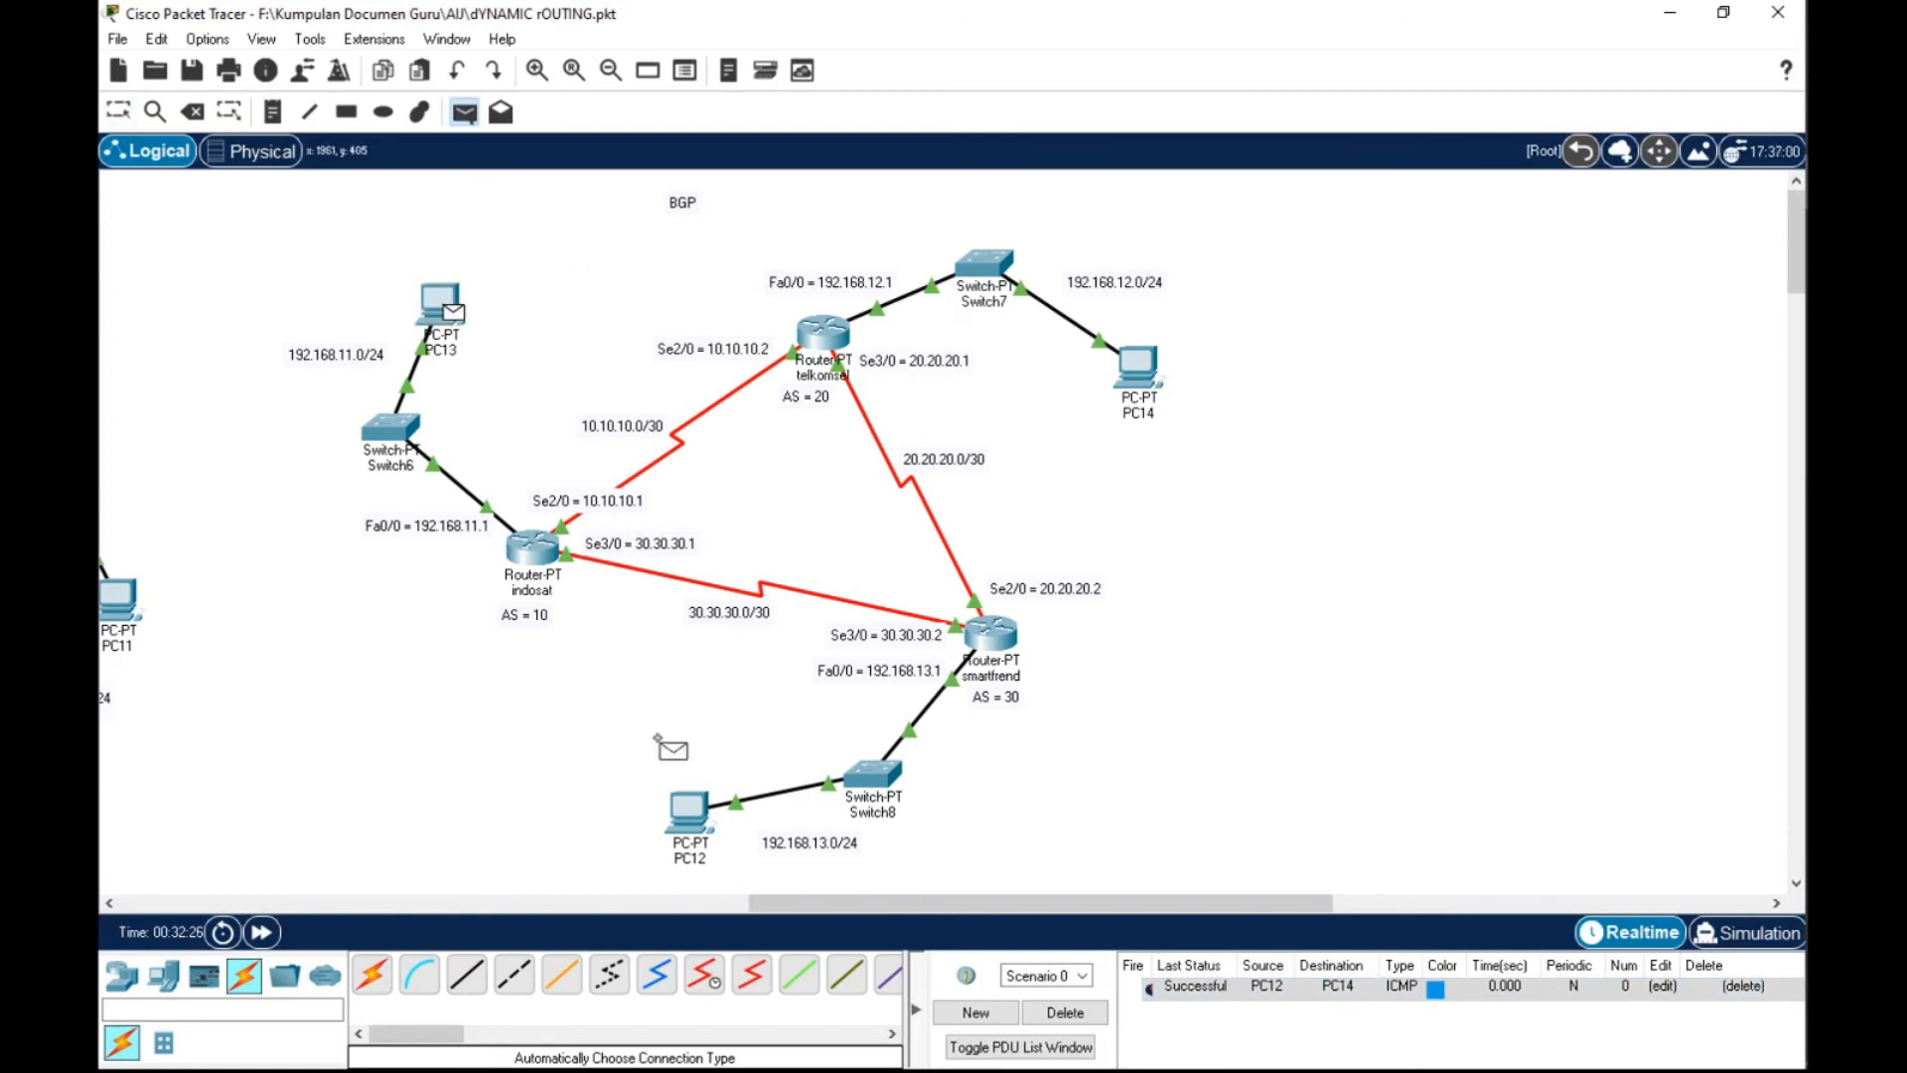
left_click(690, 809)
left_click(463, 111)
left_click(440, 303)
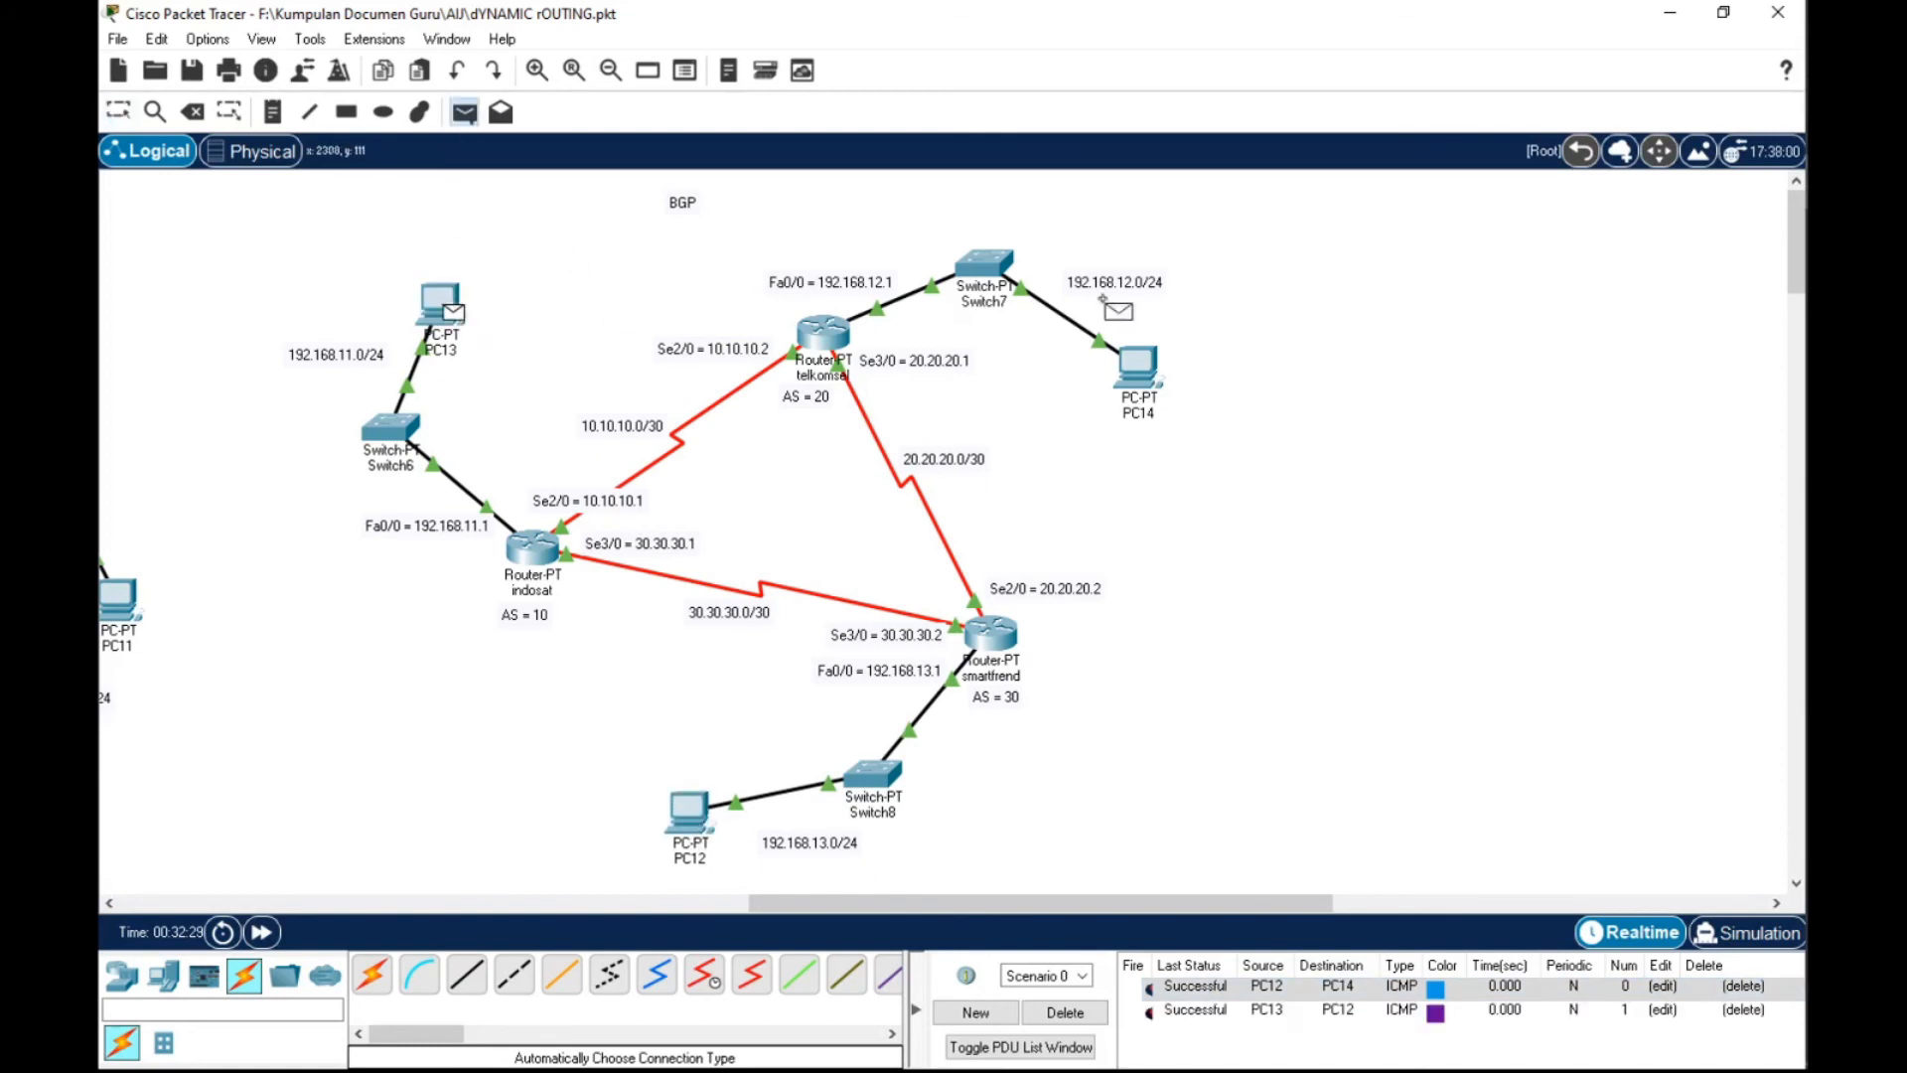
left_click(1140, 393)
left_click(1064, 1012)
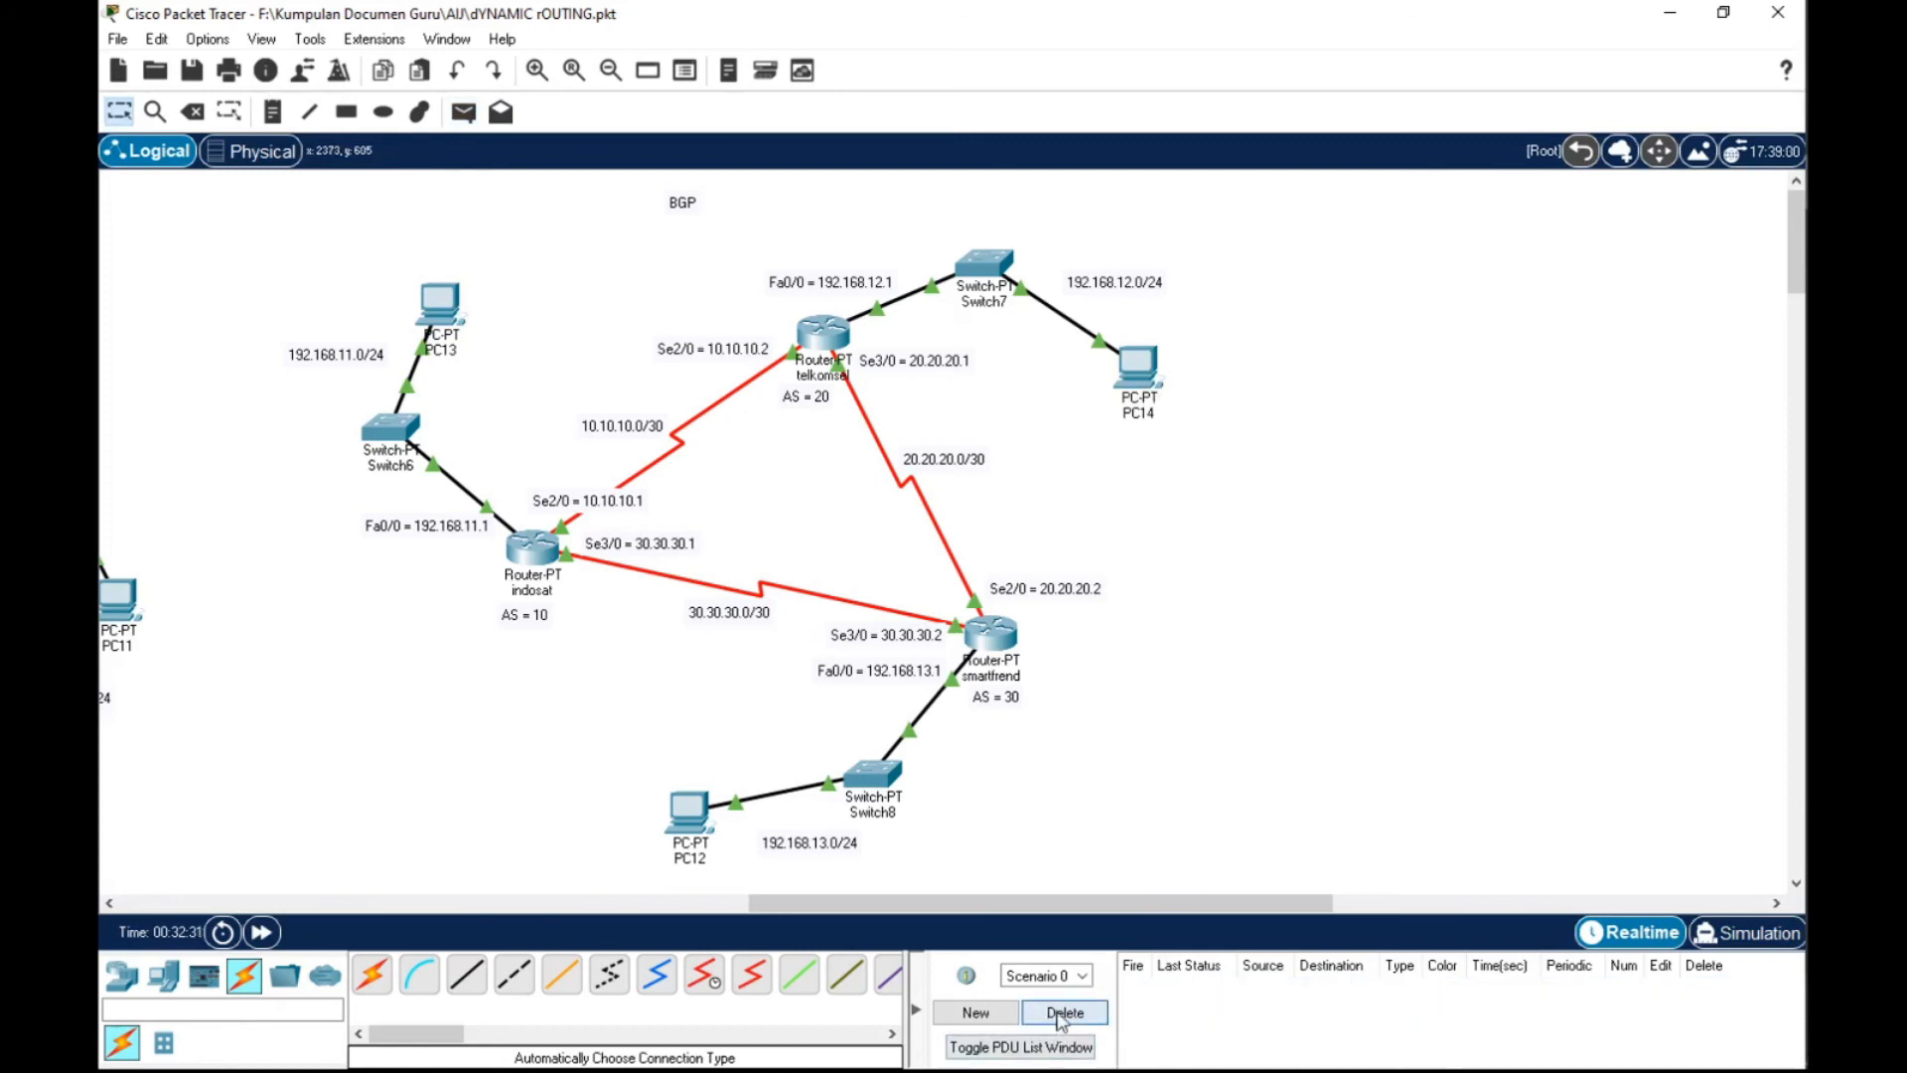